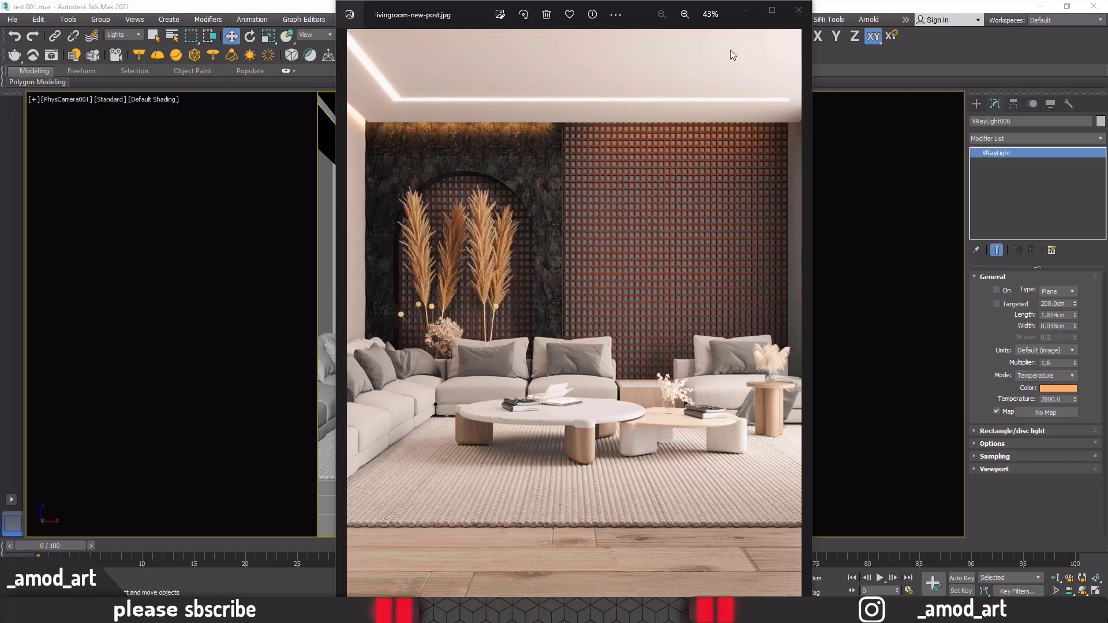
# Step: Minimize the Photos window showing livingroom-new-post.jpg to reveal the 3ds Max scene
pyautogui.click(745, 11)
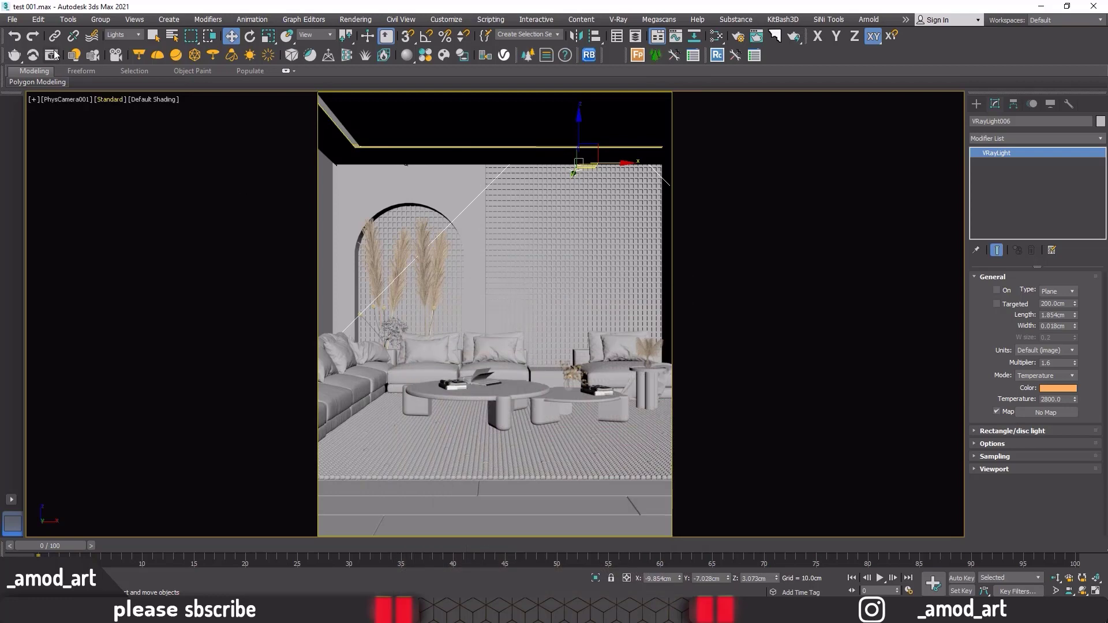
# Step: Show the latest test render in the V-Ray Frame Buffer and set exposure to about 4.2
pyautogui.click(52, 54)
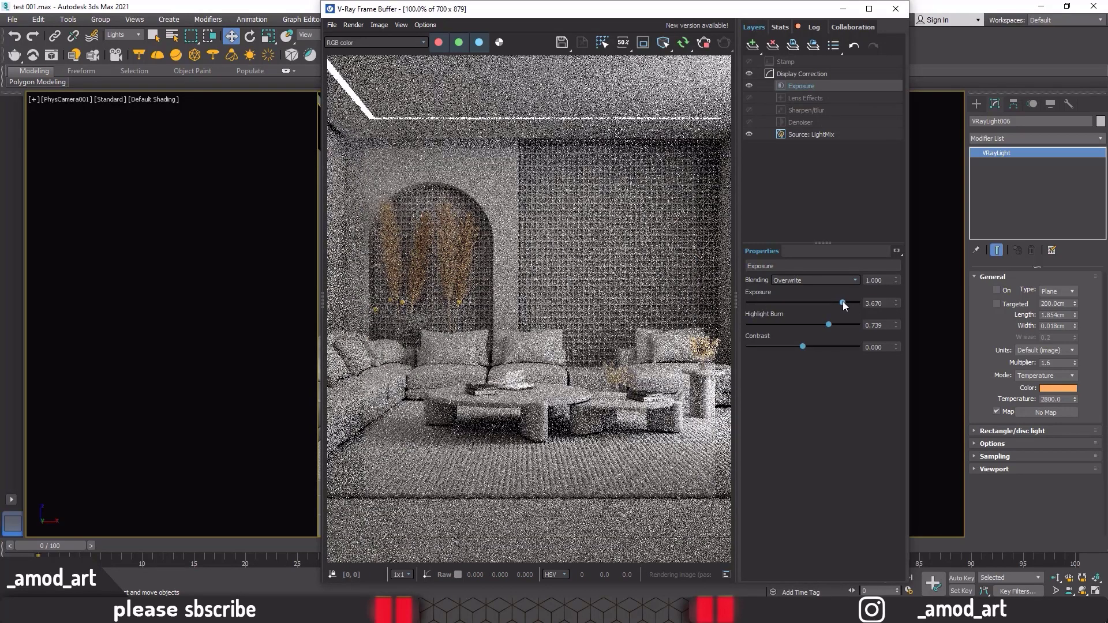
pyautogui.moveTo(843, 303); pyautogui.dragTo(849, 301)
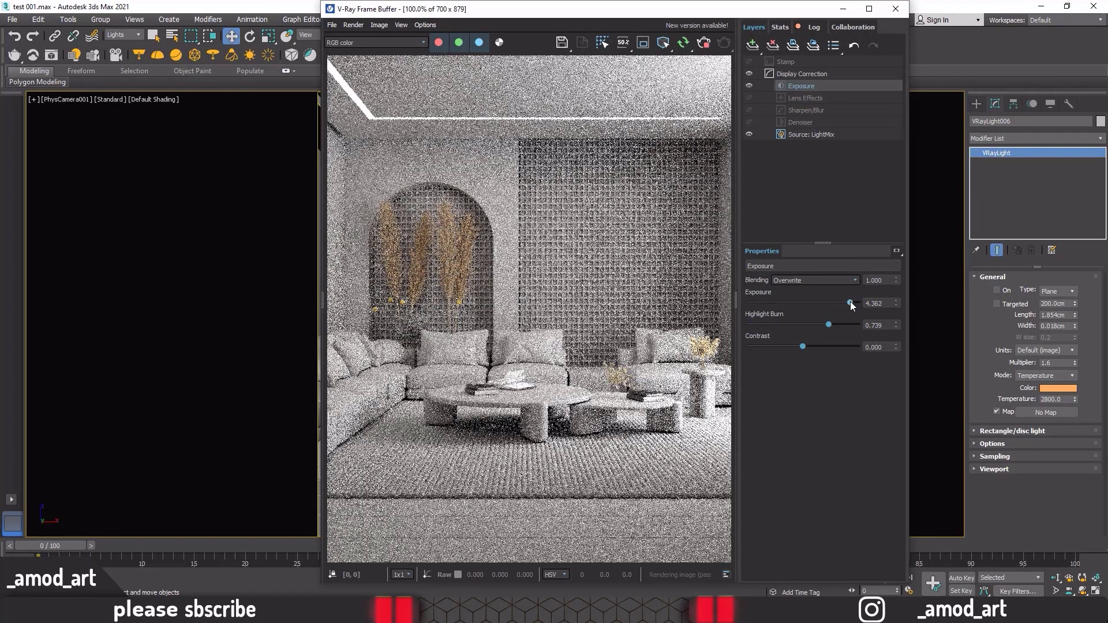
pyautogui.moveTo(850, 303); pyautogui.dragTo(850, 303)
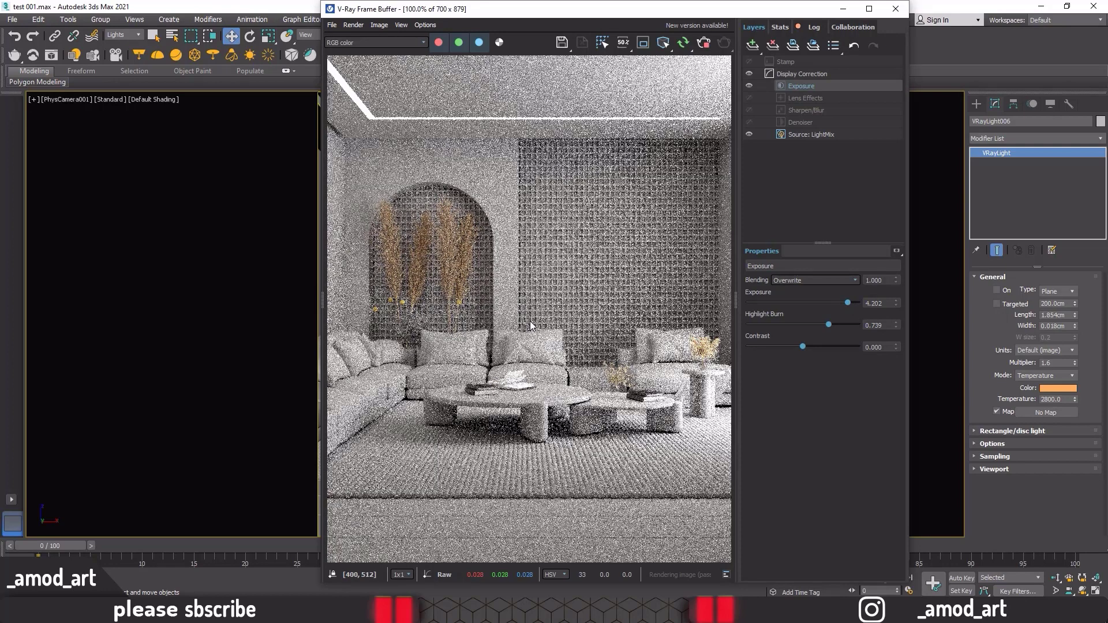
# Step: Close the render, set the selection filter to All and select the floor
pyautogui.click(895, 9)
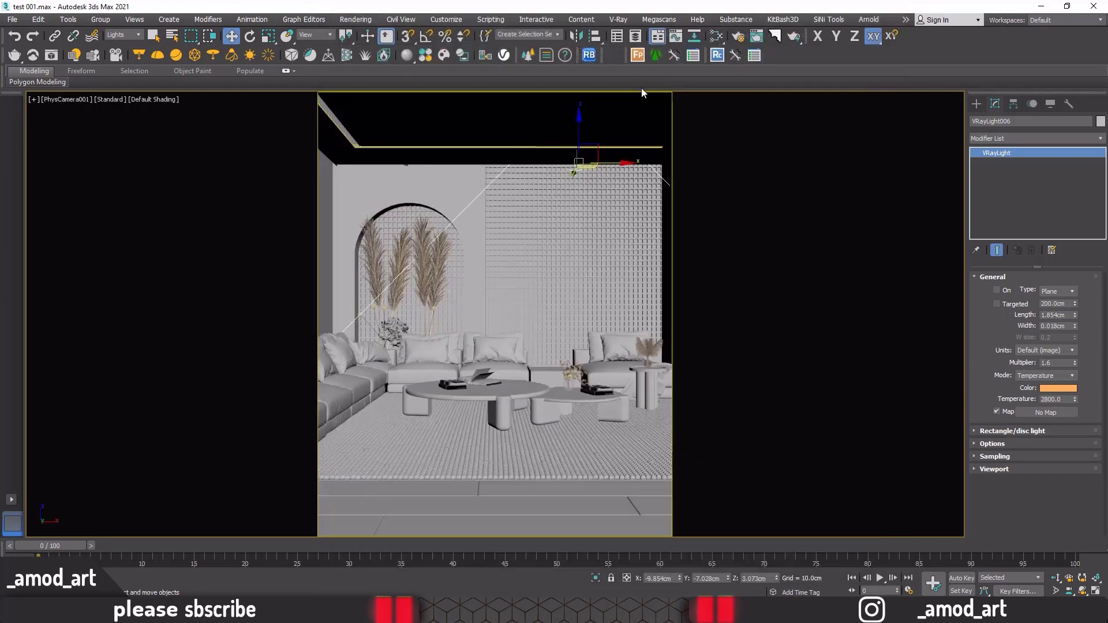
pyautogui.click(137, 37)
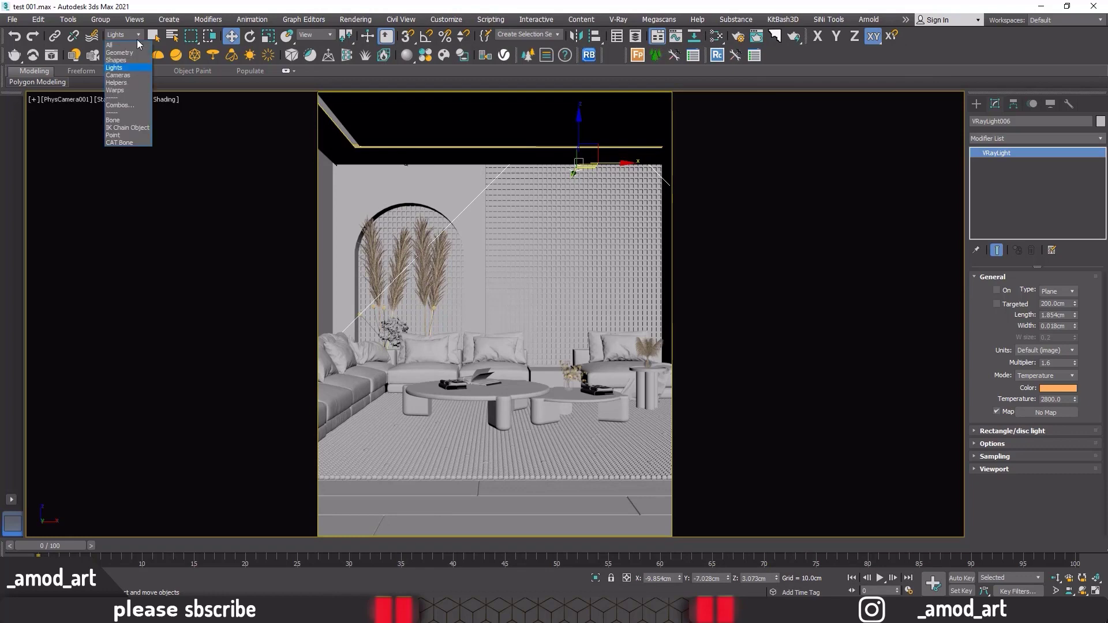
pyautogui.click(119, 80)
pyautogui.click(430, 502)
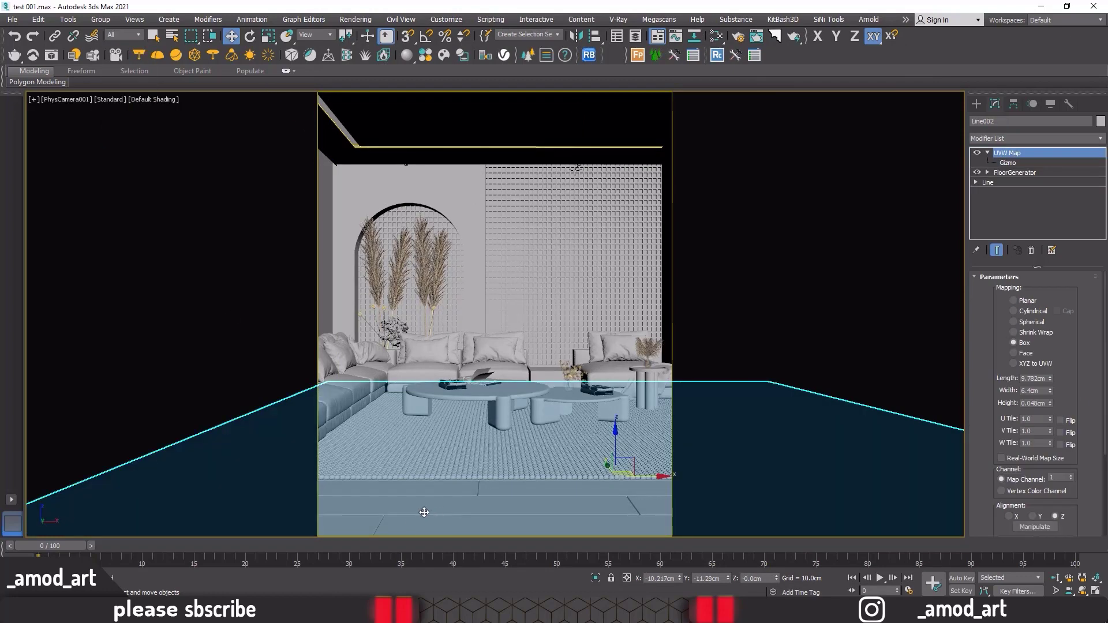
# Step: Open the V-Ray Material Library, enlarge it and browse the Wood & Laminate materials
pyautogui.click(426, 58)
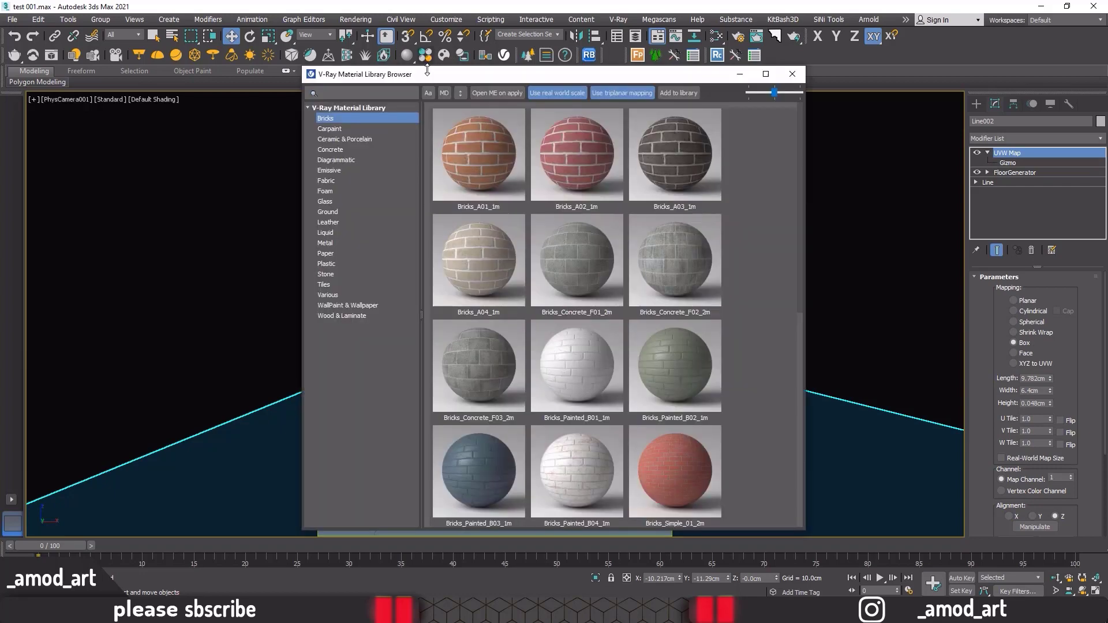
pyautogui.moveTo(424, 55)
pyautogui.mouseDown()
pyautogui.moveTo(322, 8)
pyautogui.moveTo(264, 23)
pyautogui.mouseUp()
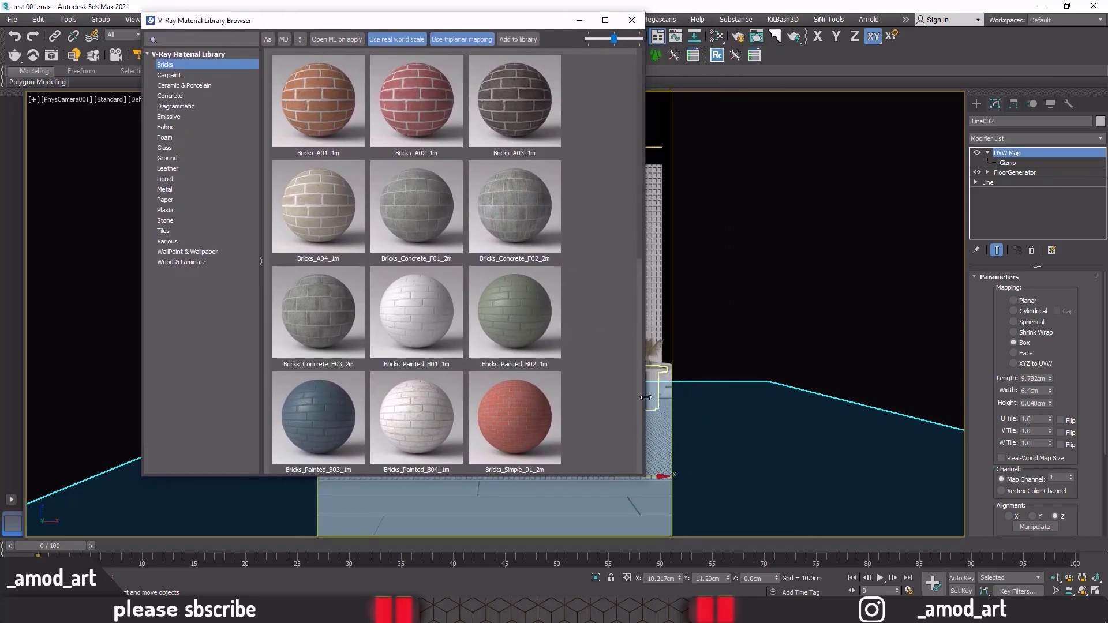
pyautogui.moveTo(645, 398); pyautogui.dragTo(833, 397)
pyautogui.click(167, 263)
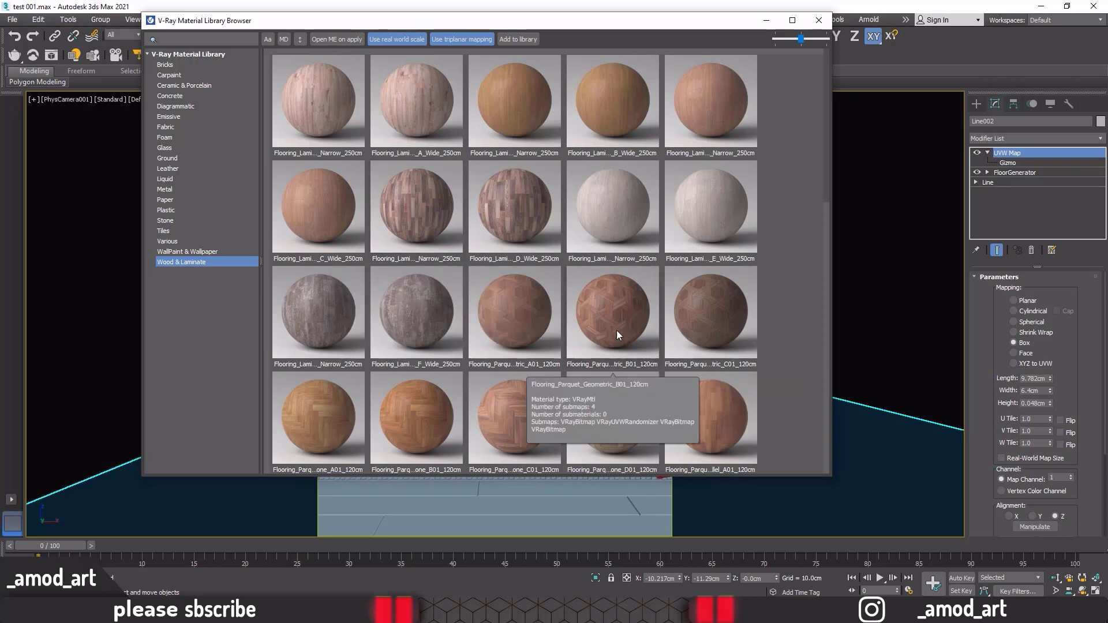
pyautogui.scroll(-3, 506, 350)
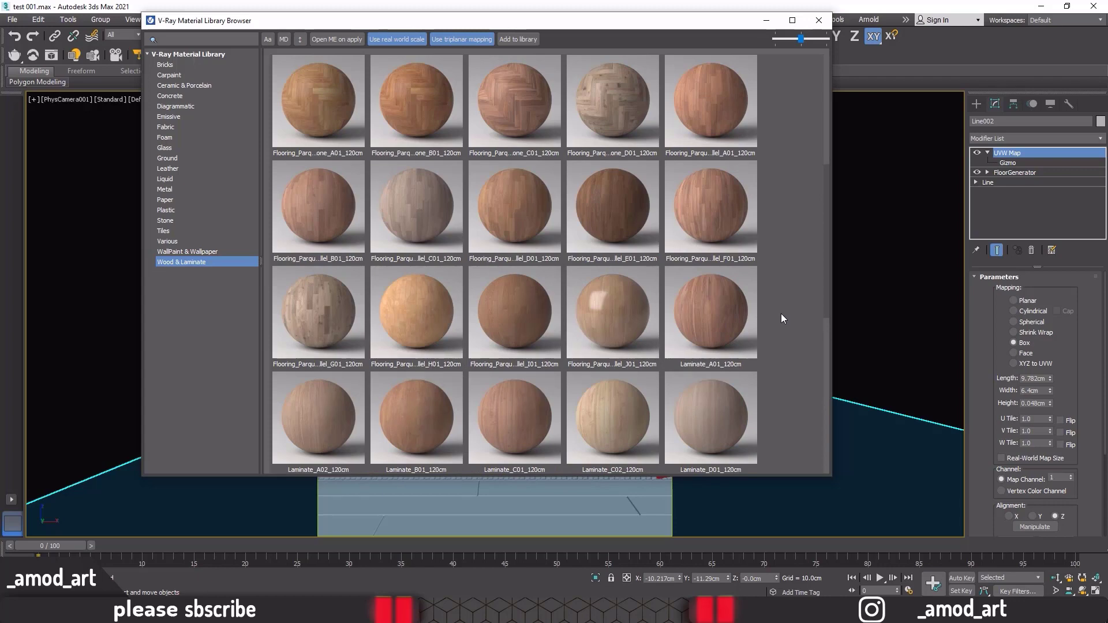
pyautogui.moveTo(711, 347); pyautogui.dragTo(566, 364)
pyautogui.moveTo(397, 363); pyautogui.dragTo(284, 361)
pyautogui.moveTo(398, 434); pyautogui.dragTo(648, 400)
pyautogui.scroll(-5, 683, 390)
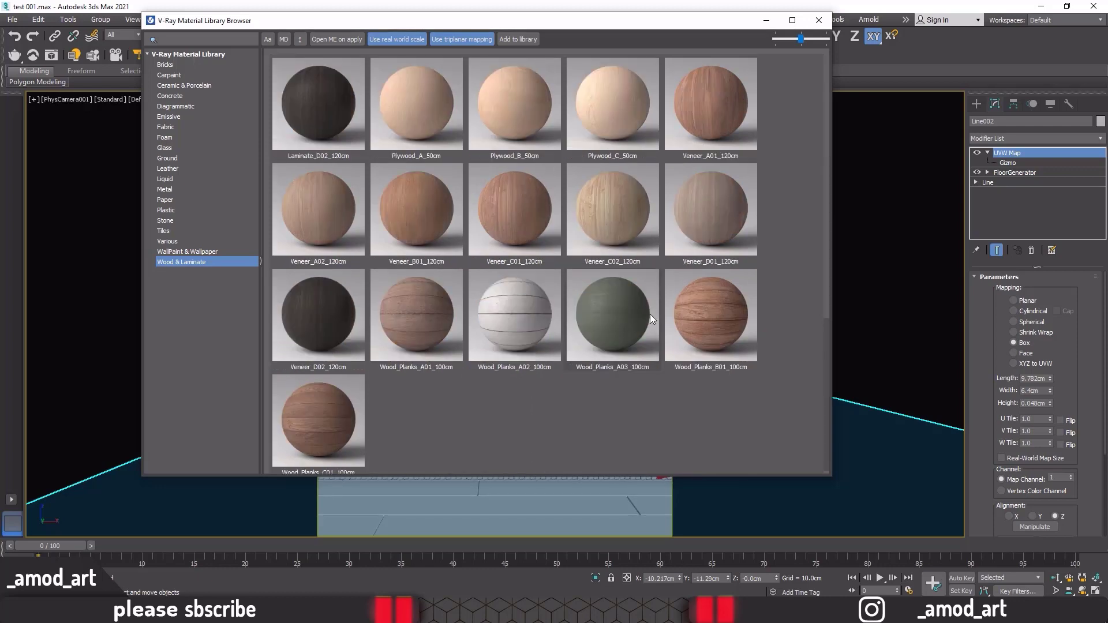
pyautogui.scroll(3, 353, 358)
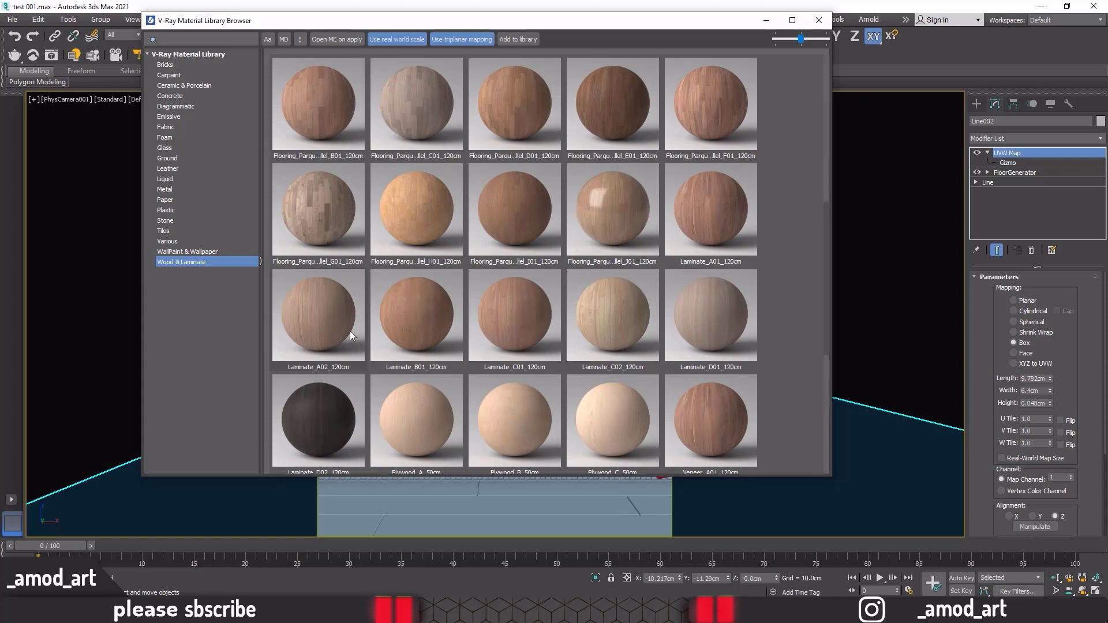
# Step: Preview the G01 parquet material and bring up its options menu
pyautogui.rightClick(319, 205)
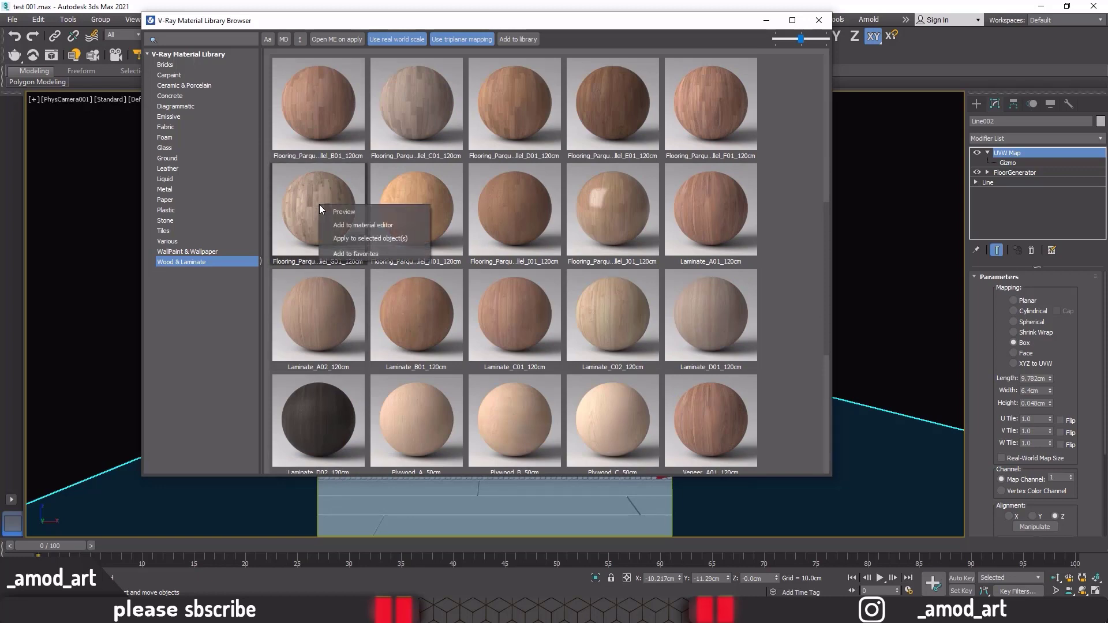
pyautogui.click(349, 213)
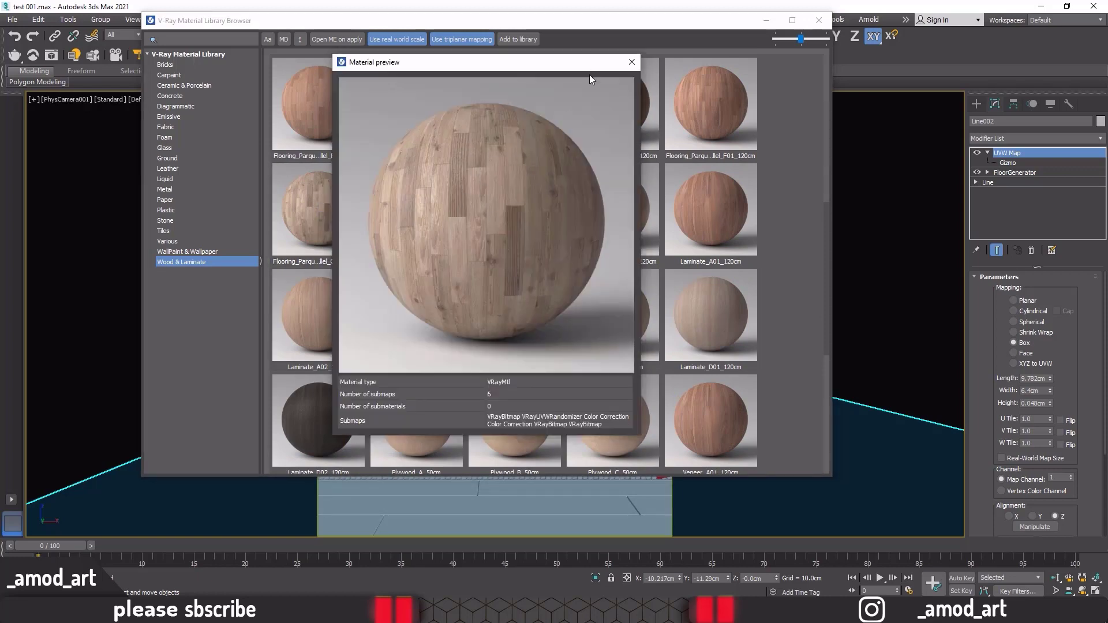
pyautogui.click(634, 61)
pyautogui.rightClick(344, 197)
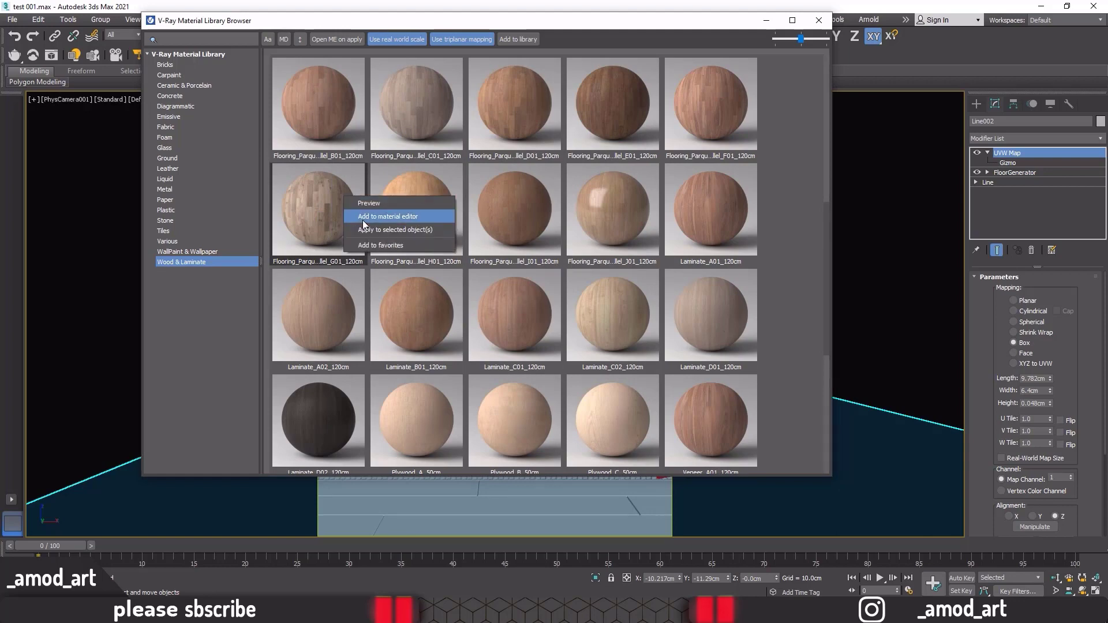
# Step: Load the G01 parquet into the Slate editor, close the library and maximize the editor
pyautogui.click(364, 221)
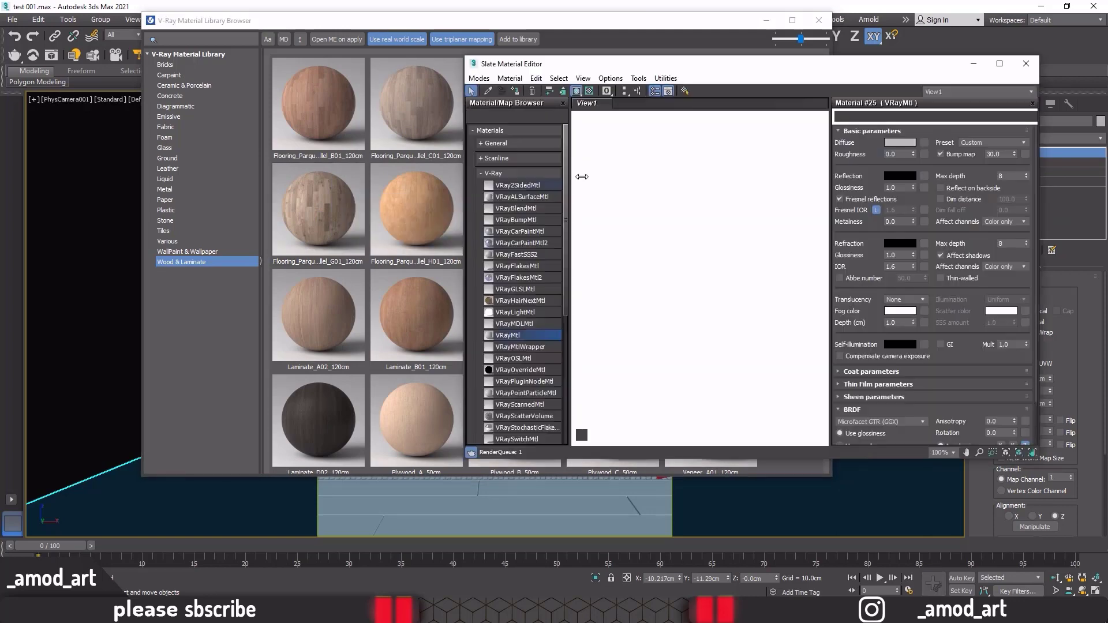
pyautogui.click(819, 22)
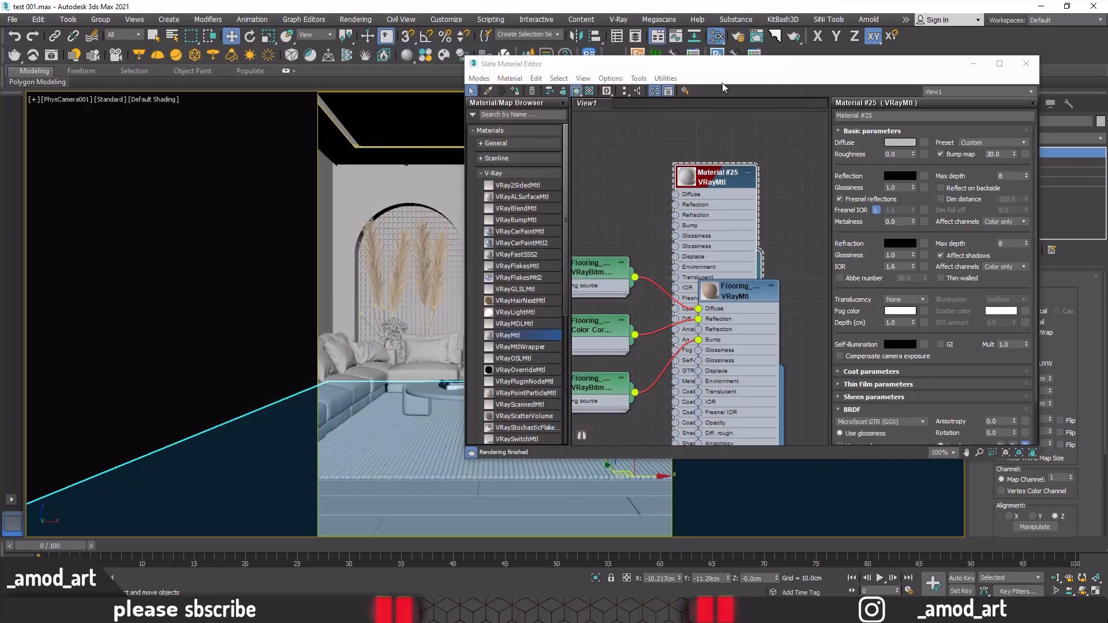
pyautogui.moveTo(722, 67); pyautogui.dragTo(693, 3)
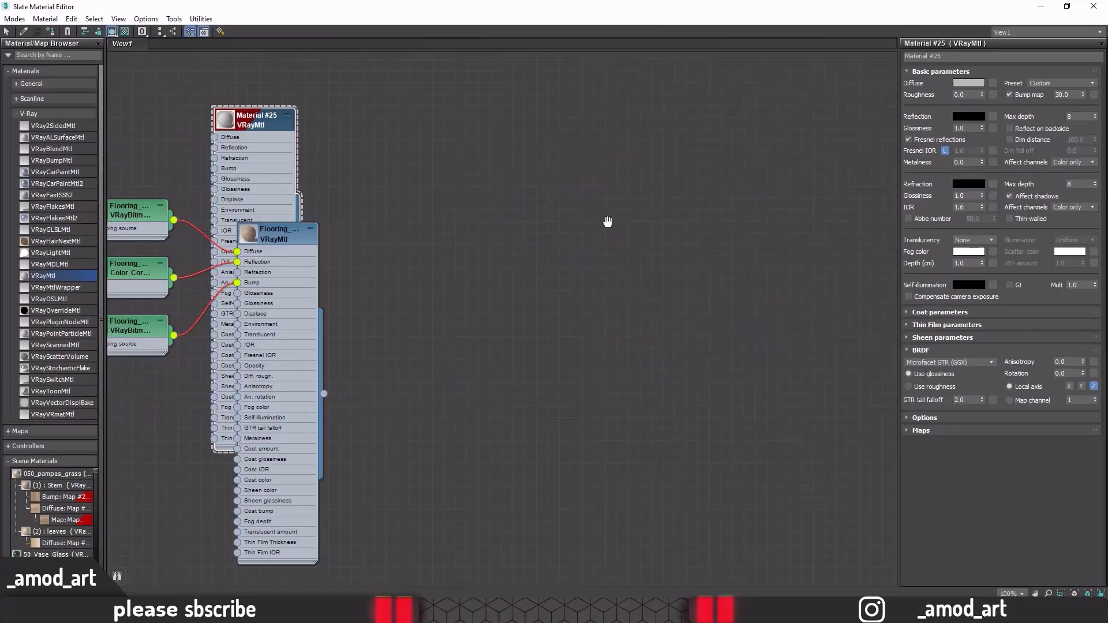
# Step: Tidy the node graph and delete the UVW randomizer and Map #1 triplanar nodes
pyautogui.press('l')
pyautogui.moveTo(508, 191); pyautogui.dragTo(590, 52)
pyautogui.moveTo(612, 261); pyautogui.dragTo(754, 241, button='middle')
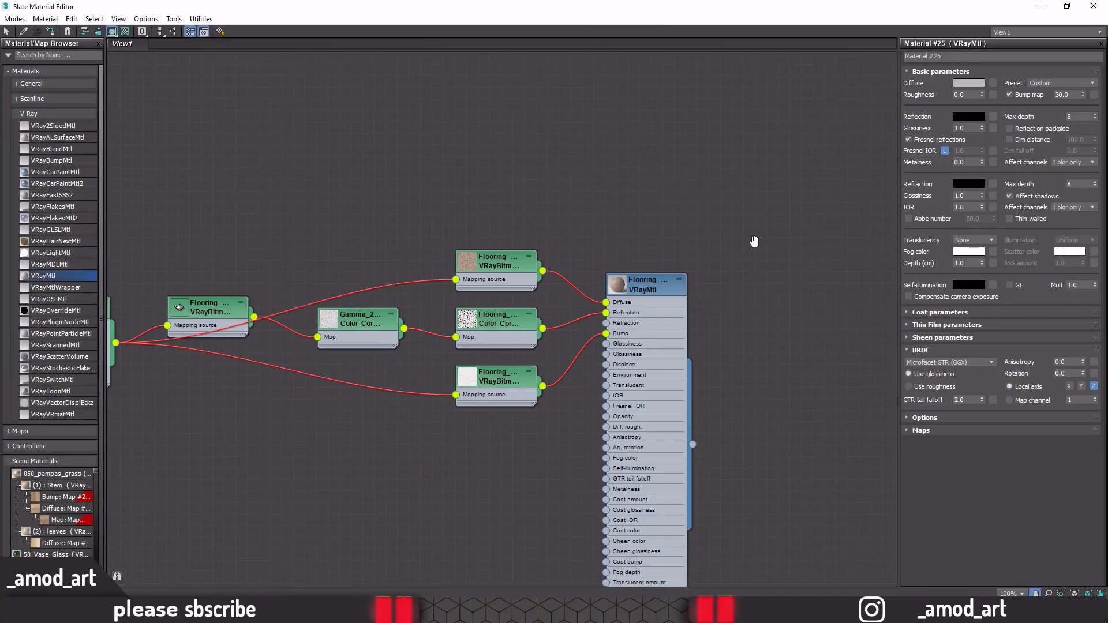
pyautogui.moveTo(543, 290)
pyautogui.mouseDown(button='middle')
pyautogui.moveTo(642, 296)
pyautogui.moveTo(680, 254)
pyautogui.moveTo(884, 231)
pyautogui.mouseUp(button='middle')
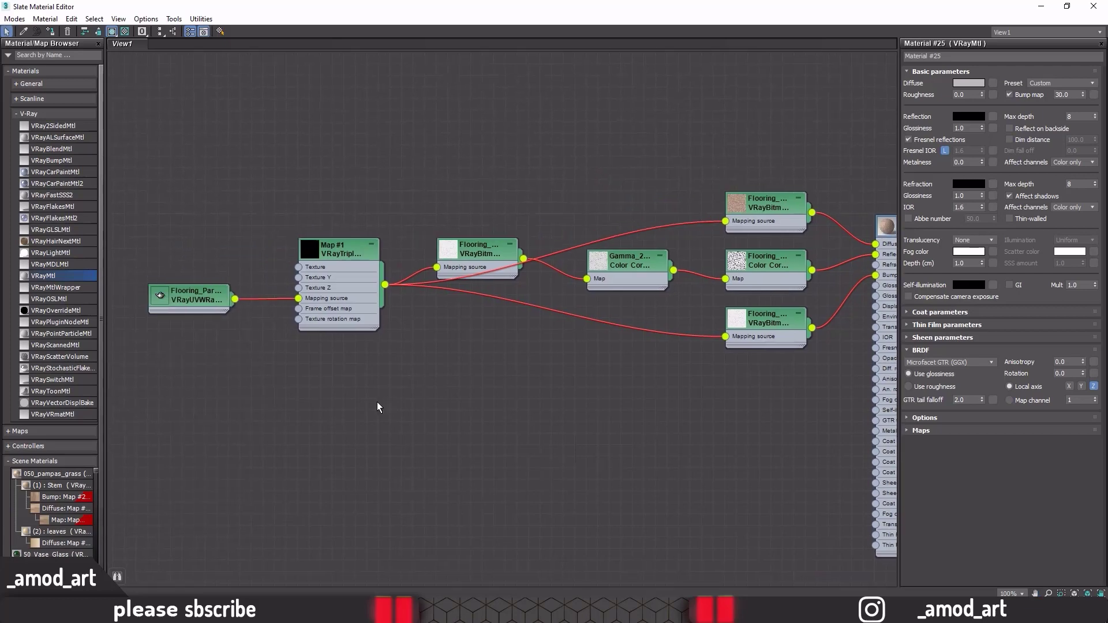
pyautogui.moveTo(376, 402); pyautogui.dragTo(130, 213)
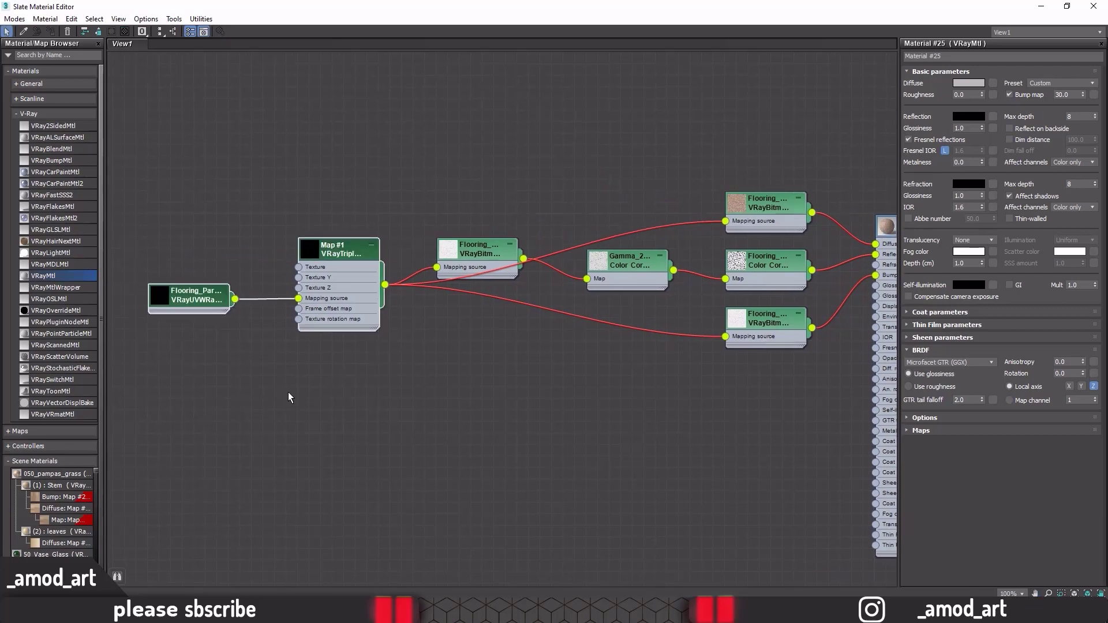
pyautogui.press('Delete')
pyautogui.moveTo(544, 394); pyautogui.dragTo(265, 420, button='middle')
pyautogui.moveTo(508, 232); pyautogui.dragTo(380, 209)
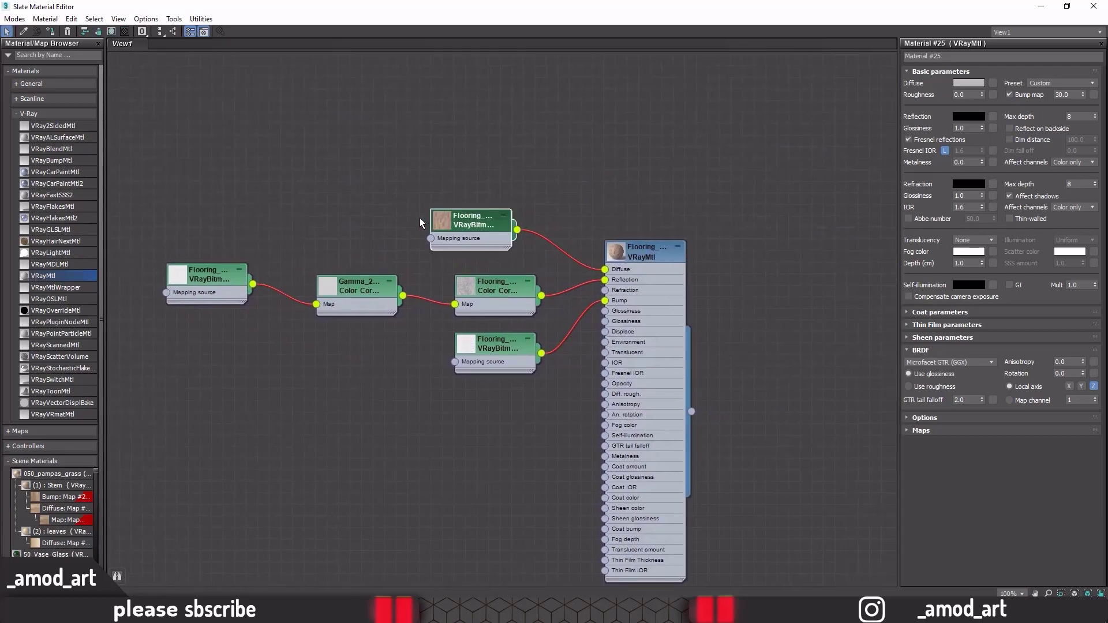
# Step: Insert a Color Correction map between the flooring bitmap and the Diffuse input
pyautogui.rightClick(512, 180)
pyautogui.moveTo(565, 199)
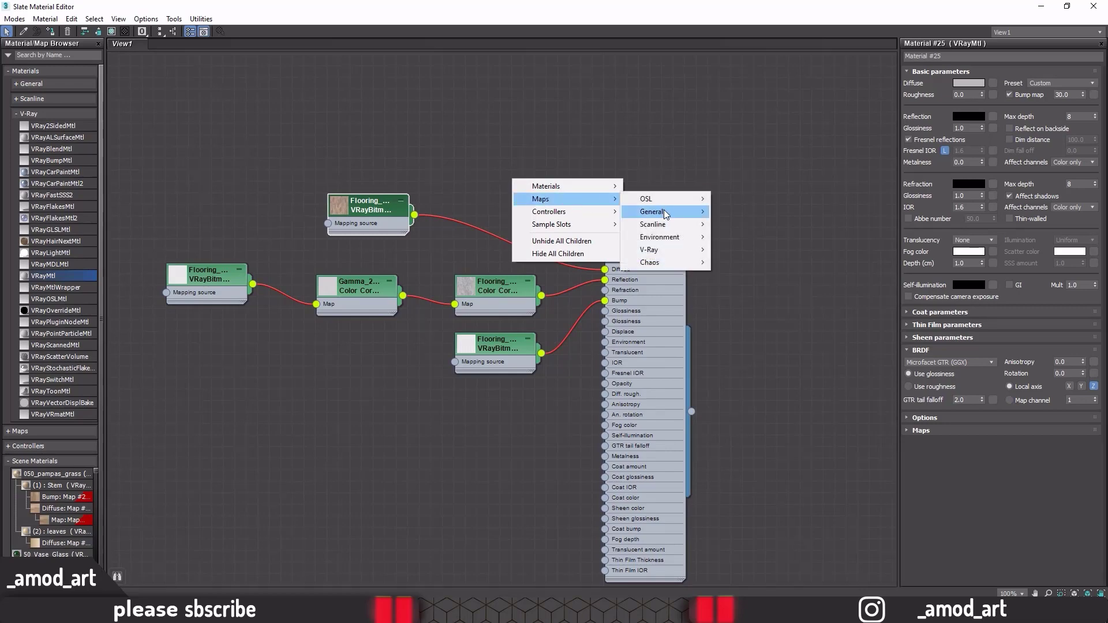
pyautogui.moveTo(652, 211)
pyautogui.click(746, 142)
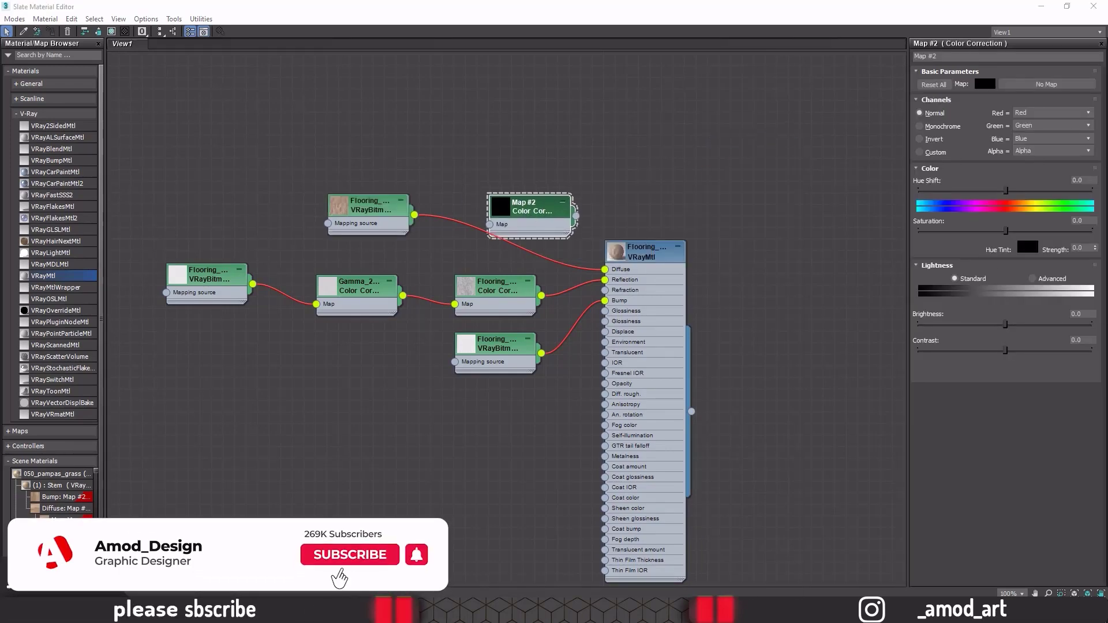
pyautogui.moveTo(605, 269)
pyautogui.mouseDown()
pyautogui.moveTo(486, 249)
pyautogui.moveTo(490, 224)
pyautogui.mouseUp()
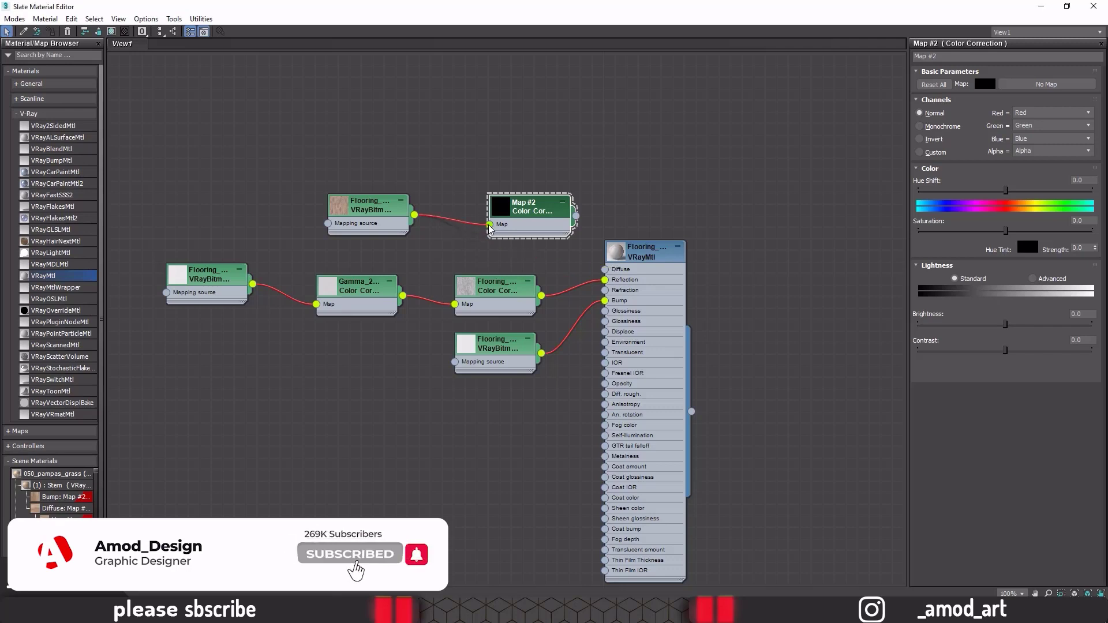
pyautogui.moveTo(576, 216); pyautogui.dragTo(605, 269)
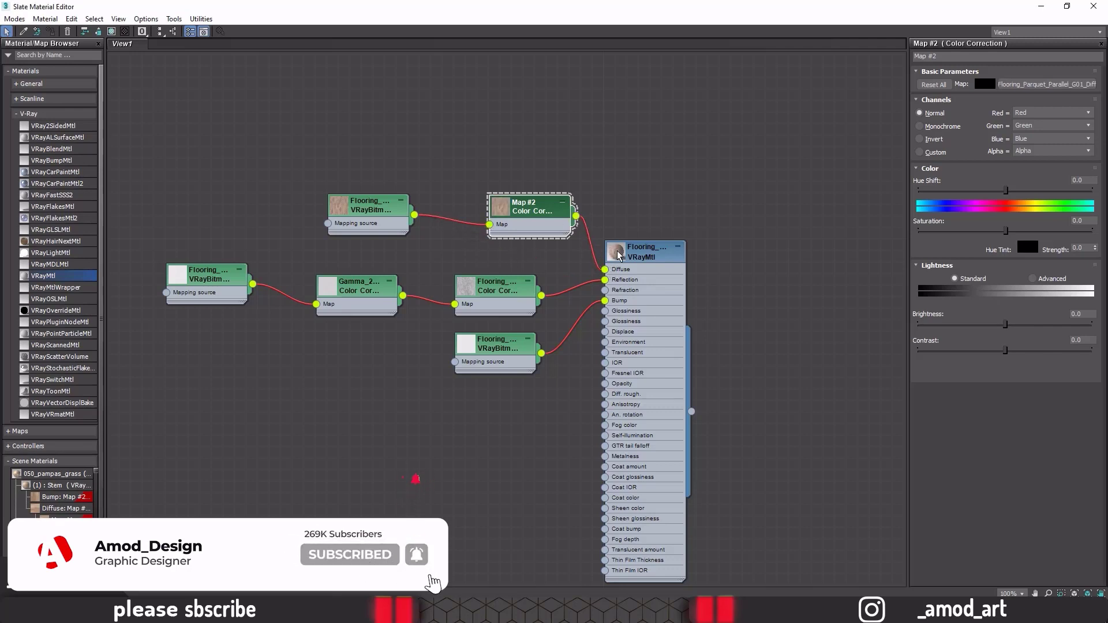
pyautogui.moveTo(606, 277); pyautogui.dragTo(540, 268, button='middle')
# Step: Open an enlarged preview of the parquet material
pyautogui.rightClick(548, 243)
pyautogui.click(594, 300)
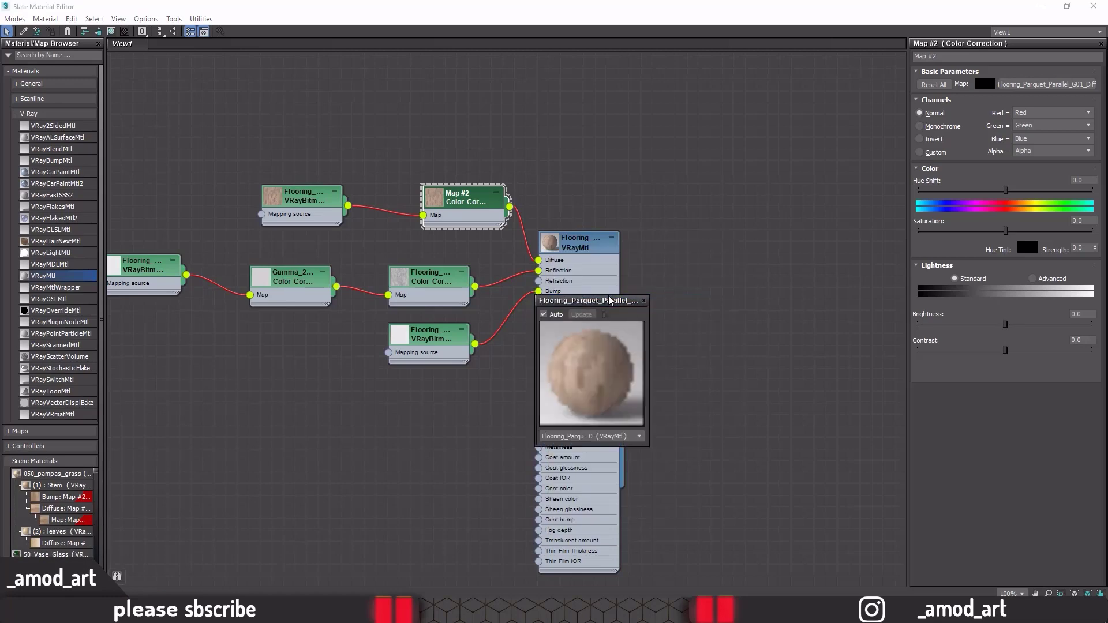
pyautogui.moveTo(626, 287); pyautogui.dragTo(632, 108)
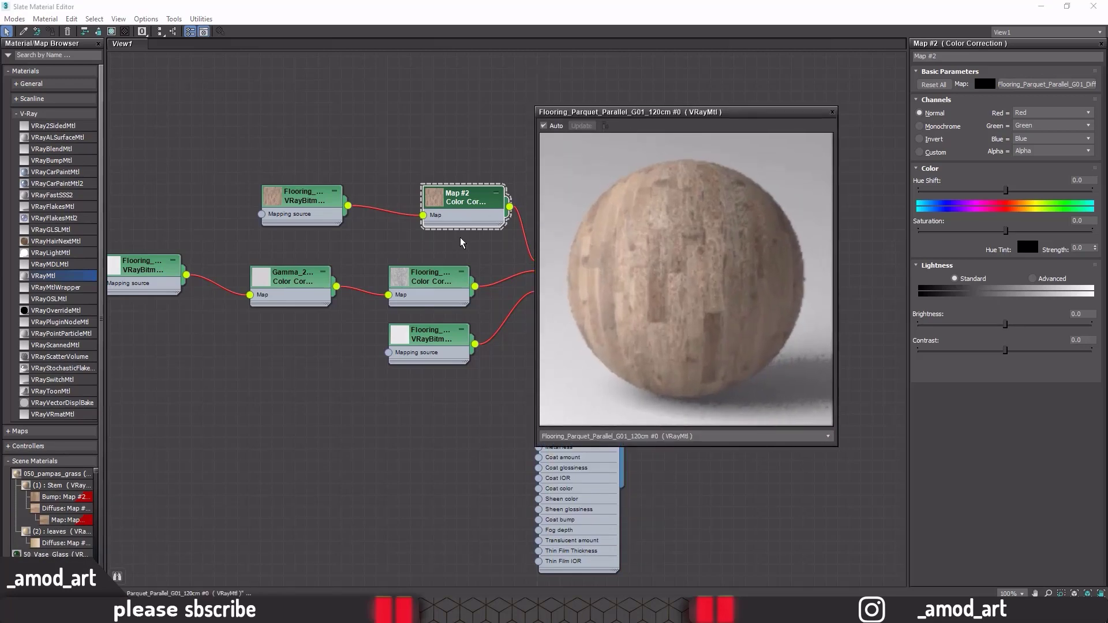
pyautogui.moveTo(409, 234); pyautogui.dragTo(322, 220, button='middle')
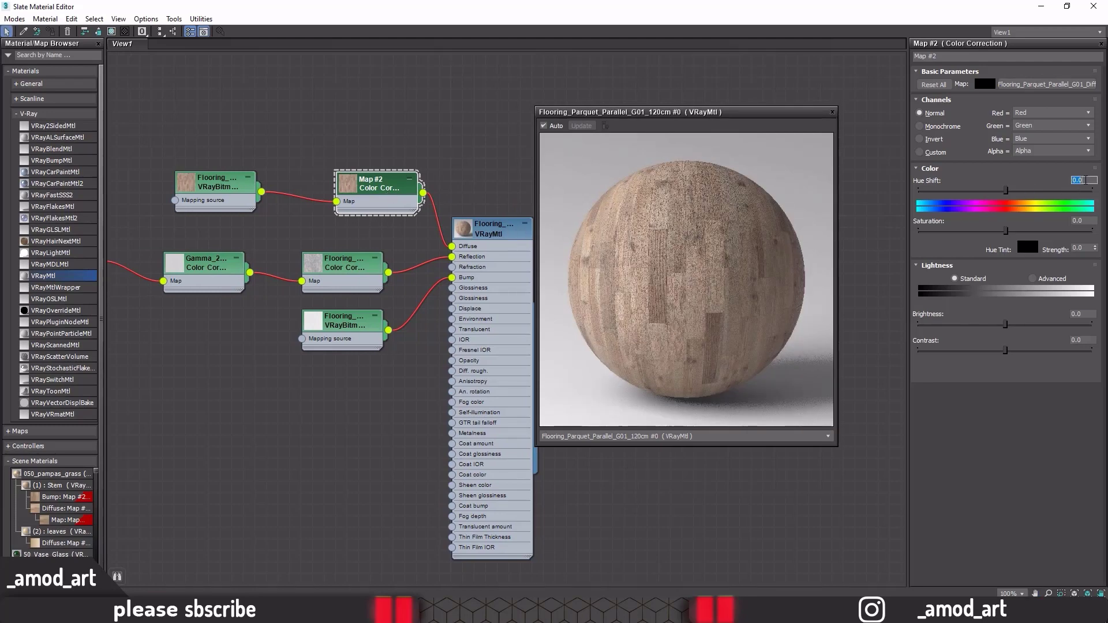
pyautogui.write('-4')
# Step: Apply a hue shift and advanced lightness with RGB gamma 0.9, then open the Flooring VRayMtl
pyautogui.press('Return')
pyautogui.click(1033, 279)
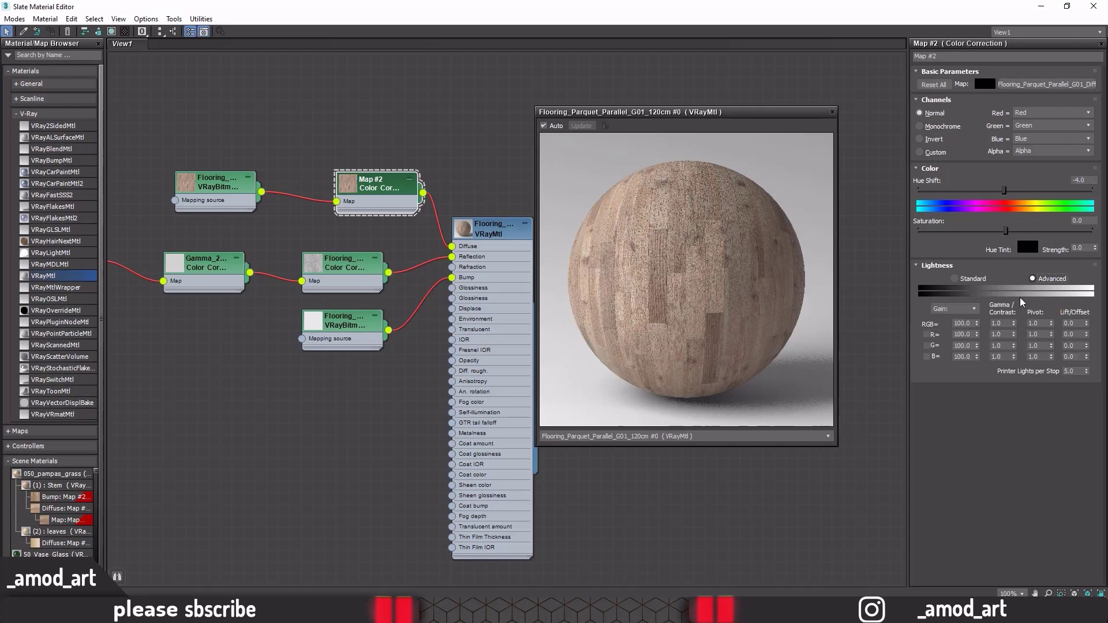
pyautogui.doubleClick(1007, 324)
pyautogui.write('0.9')
pyautogui.press('Return')
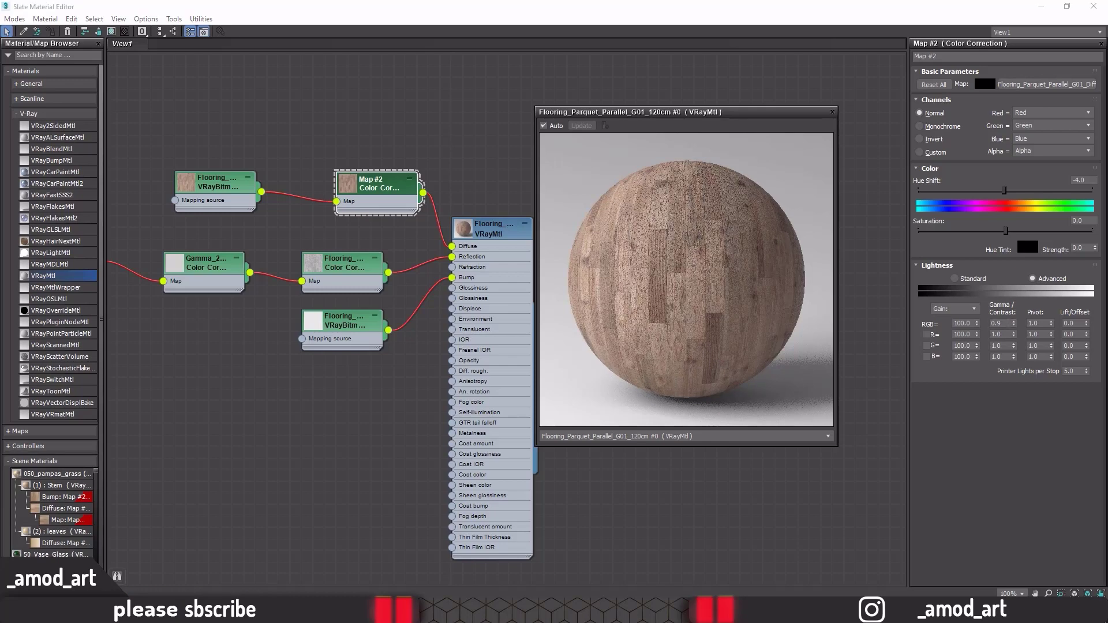
pyautogui.doubleClick(473, 230)
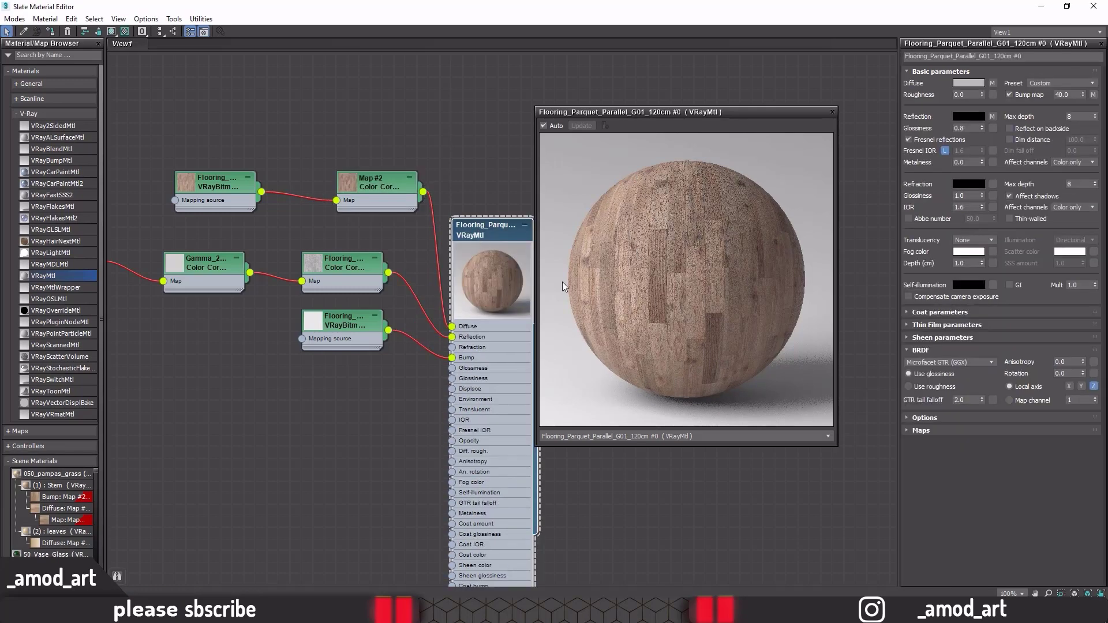
# Step: Expand the Maps rollout and try bump amounts of 5 and 6
pyautogui.click(921, 431)
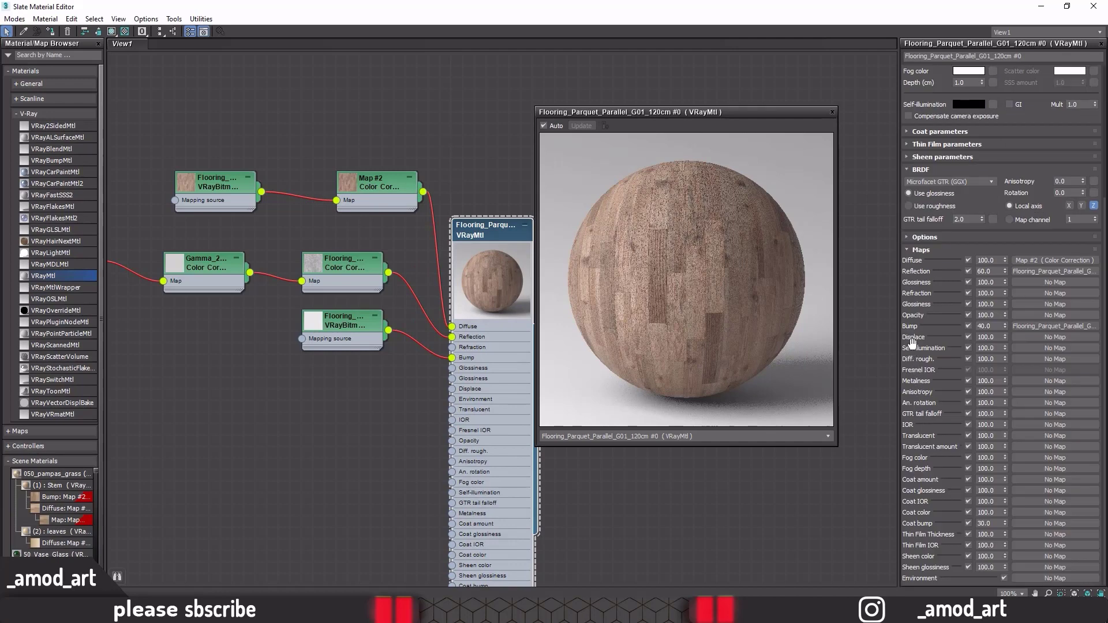
pyautogui.click(995, 326)
pyautogui.press('Return')
pyautogui.write('6')
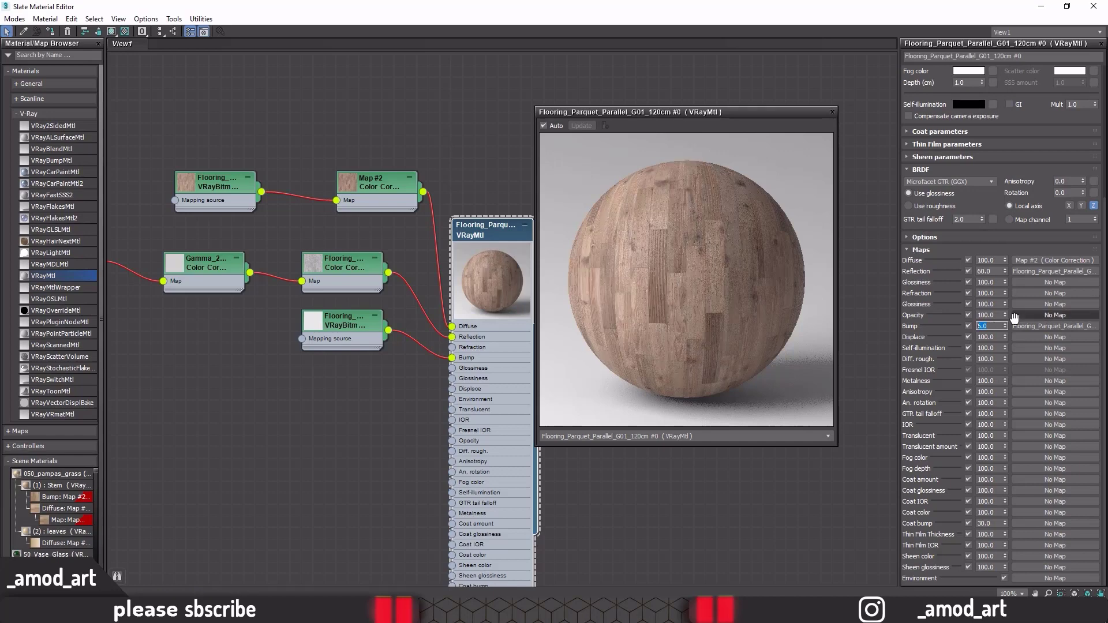
pyautogui.press('Return')
pyautogui.scroll(2, 924, 130)
pyautogui.write('5')
pyautogui.press('Return')
pyautogui.scroll(3, 924, 130)
pyautogui.scroll(3, 925, 130)
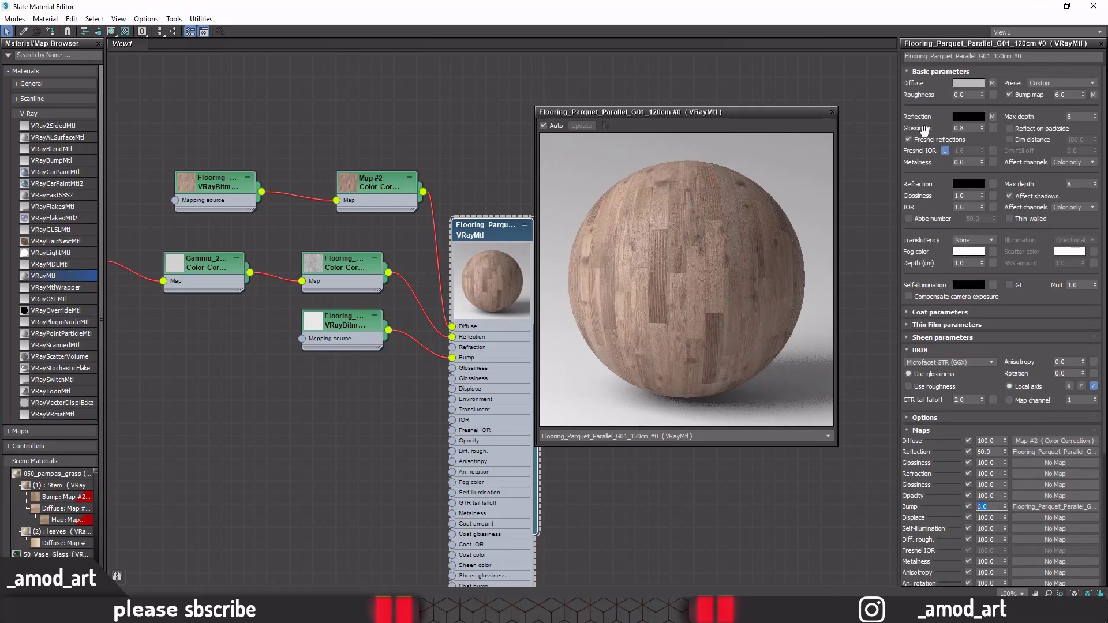
# Step: Set reflection glossiness 0.7, BRDF Blinn, and bump amount 9.0
pyautogui.moveTo(962, 128); pyautogui.dragTo(951, 128)
pyautogui.click(934, 362)
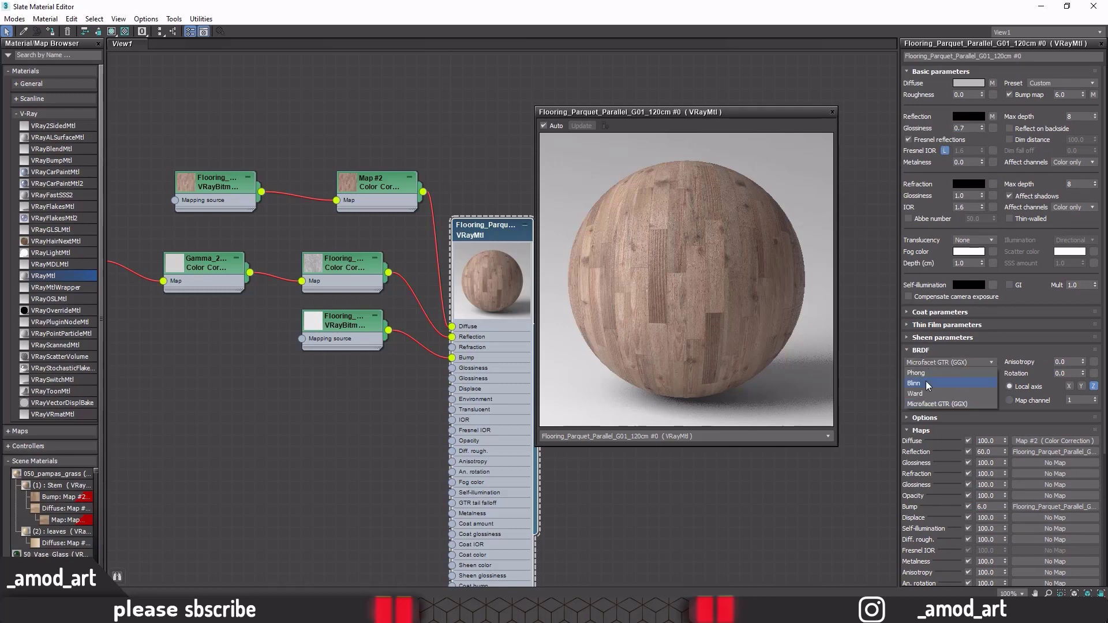
pyautogui.click(926, 385)
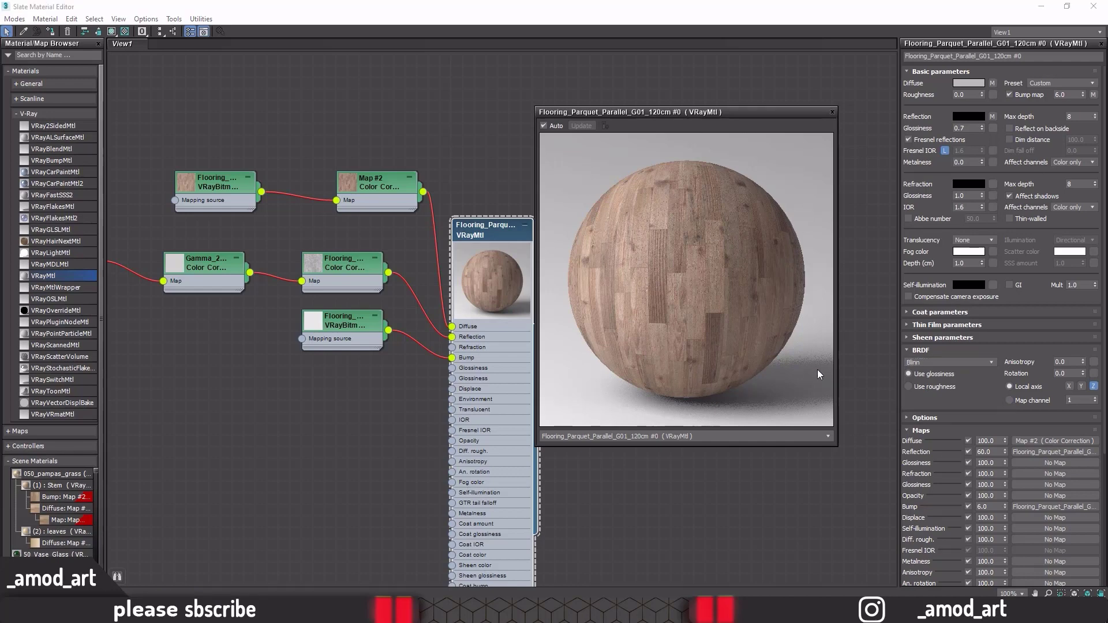
pyautogui.scroll(-2, 949, 447)
pyautogui.scroll(-3, 944, 436)
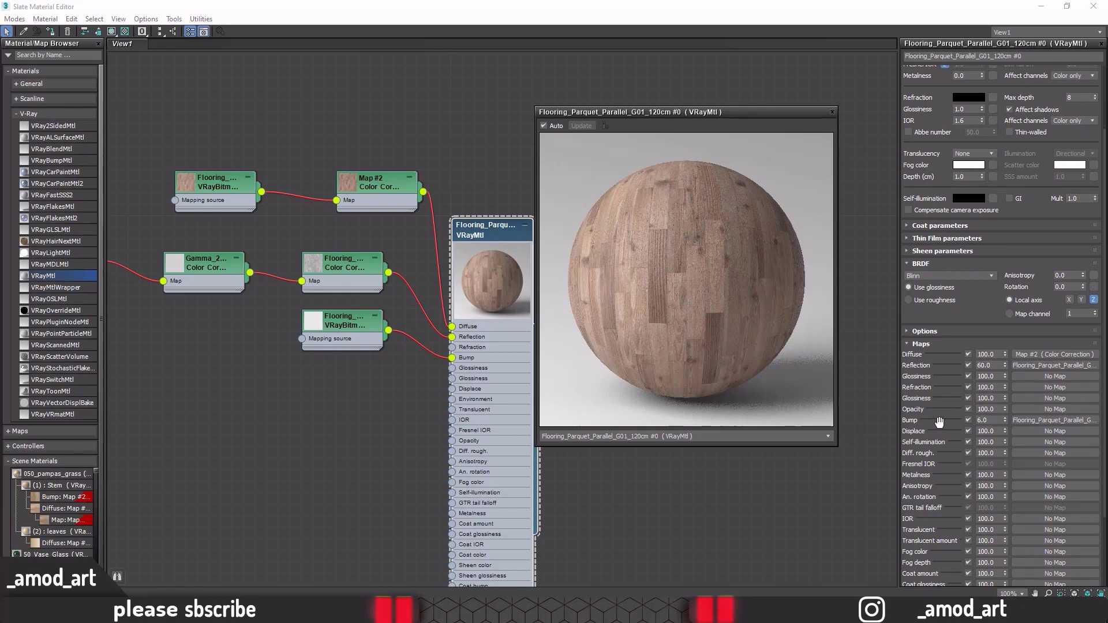
pyautogui.scroll(-1, 923, 398)
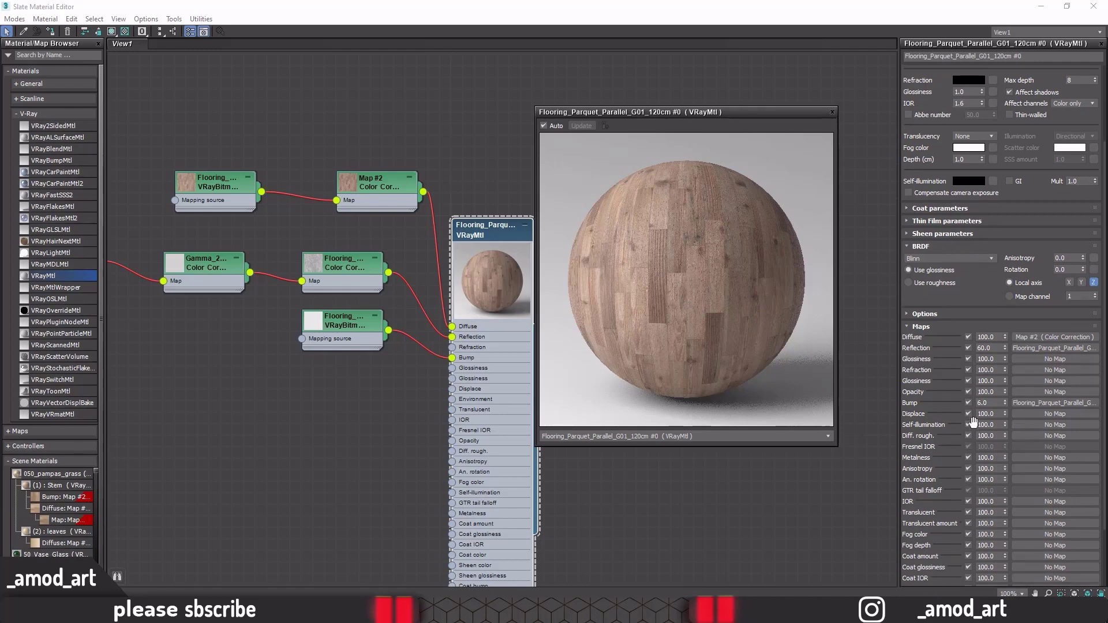
pyautogui.click(996, 402)
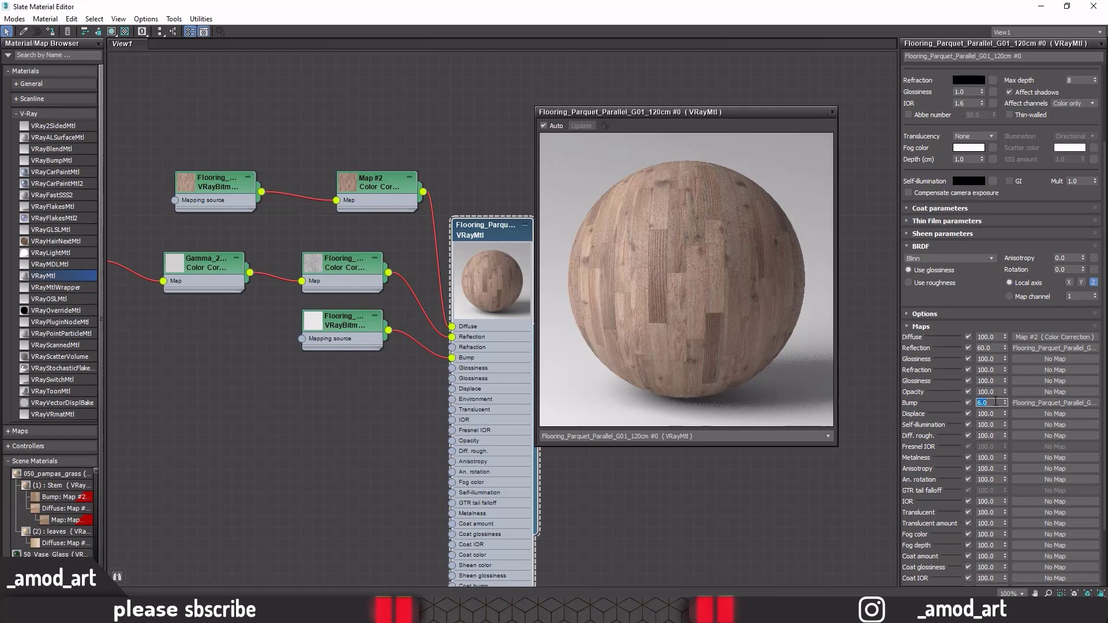
pyautogui.write('9')
pyautogui.press('Return')
# Step: Close the material preview, reposition the bump bitmap node and restore the Slate editor window
pyautogui.click(832, 112)
pyautogui.moveTo(459, 345); pyautogui.dragTo(604, 309, button='middle')
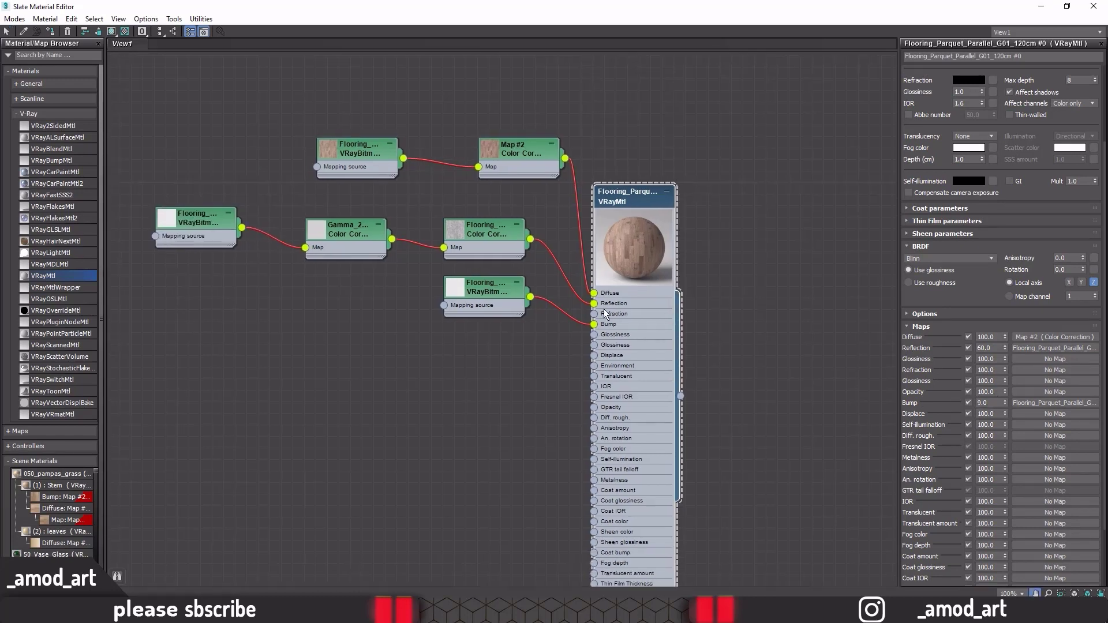
pyautogui.moveTo(531, 285); pyautogui.dragTo(519, 332)
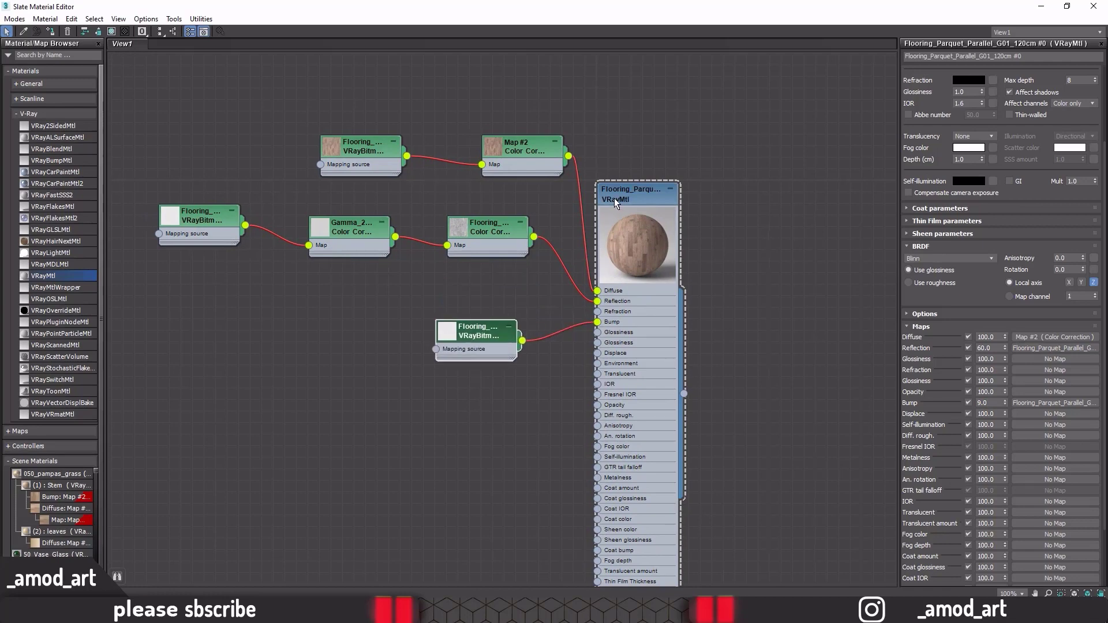
pyautogui.doubleClick(519, 6)
# Step: Assign the parquet material to the floor, show it shaded in the viewport, and open the diffuse VRayBitmap
pyautogui.moveTo(636, 227)
pyautogui.mouseDown(button='middle')
pyautogui.moveTo(587, 229)
pyautogui.moveTo(629, 222)
pyautogui.mouseUp(button='middle')
pyautogui.scroll(-1, 588, 230)
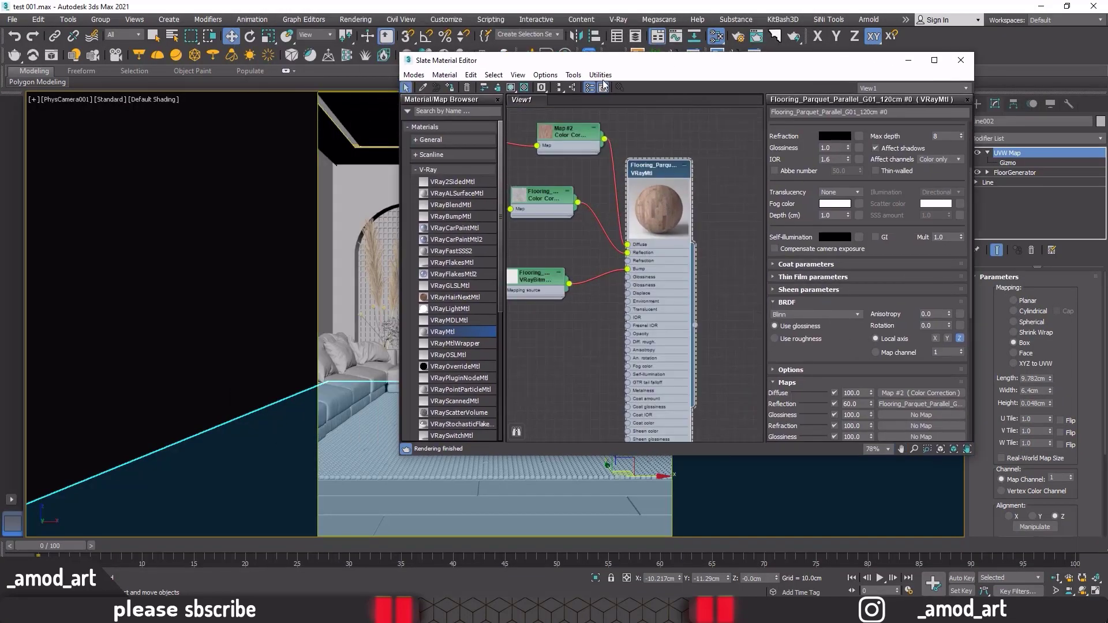
pyautogui.moveTo(591, 63); pyautogui.dragTo(708, 59)
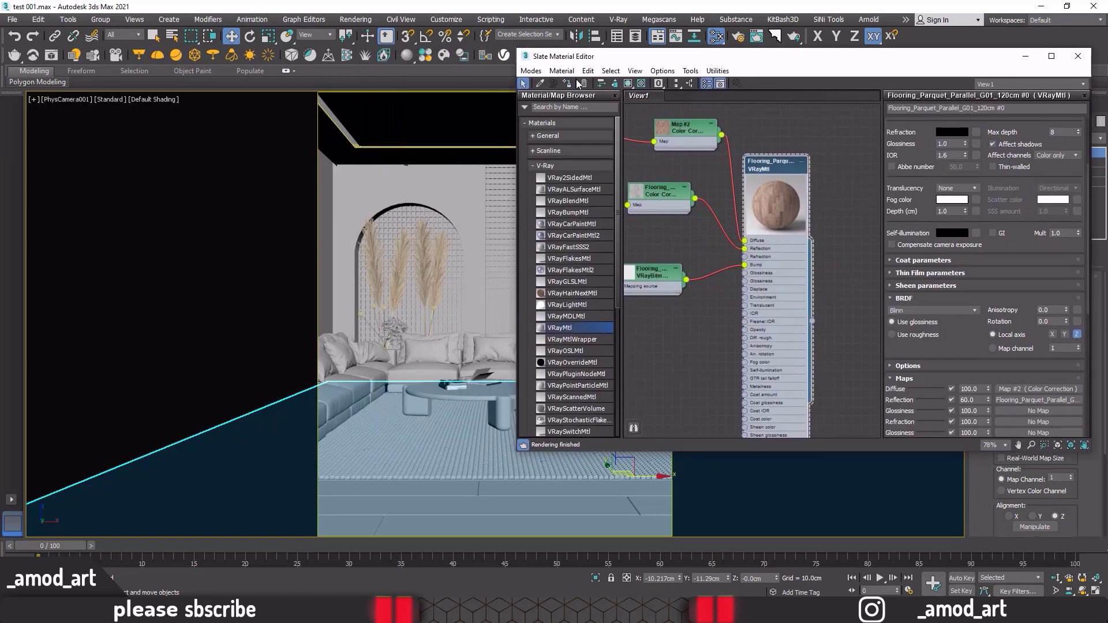
pyautogui.click(568, 85)
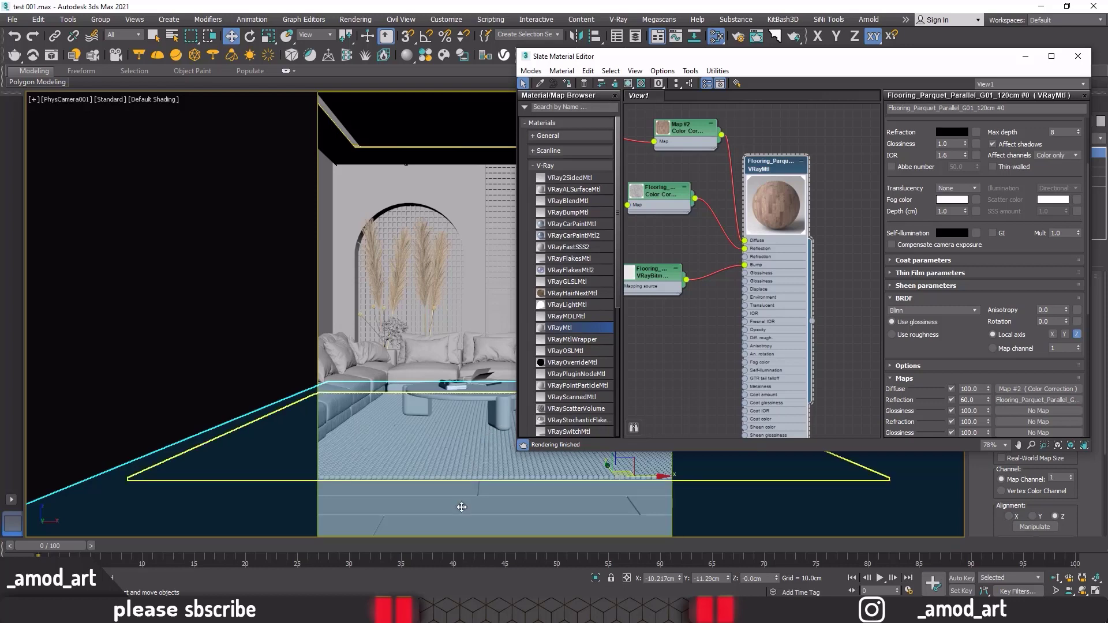
pyautogui.click(628, 85)
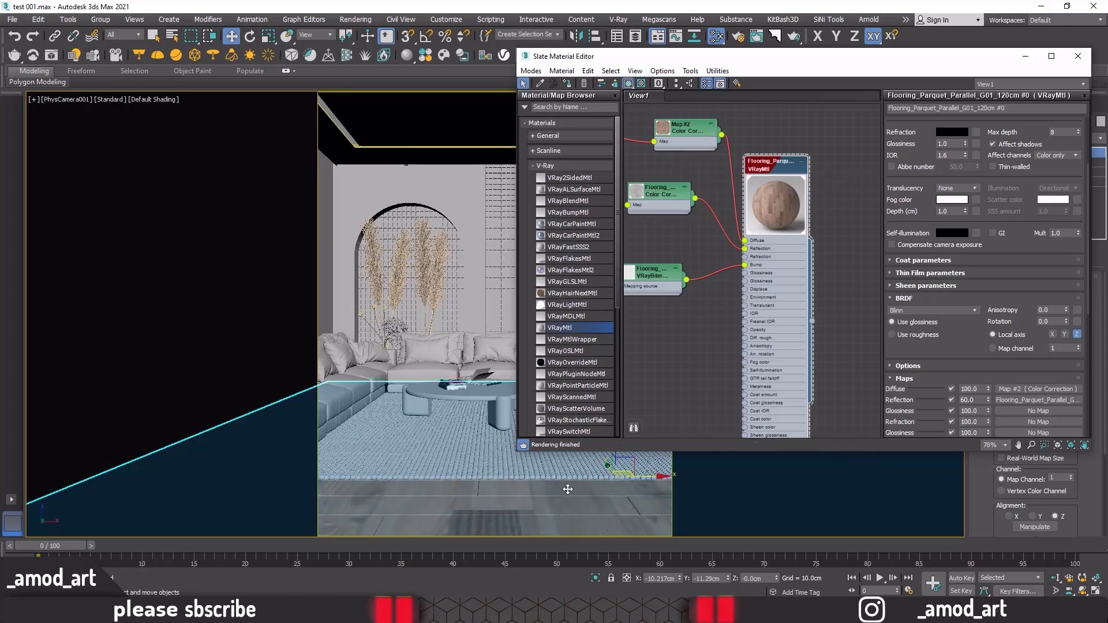
pyautogui.moveTo(630, 155); pyautogui.dragTo(730, 199, button='middle')
pyautogui.scroll(-2, 730, 199)
pyautogui.doubleClick(698, 178)
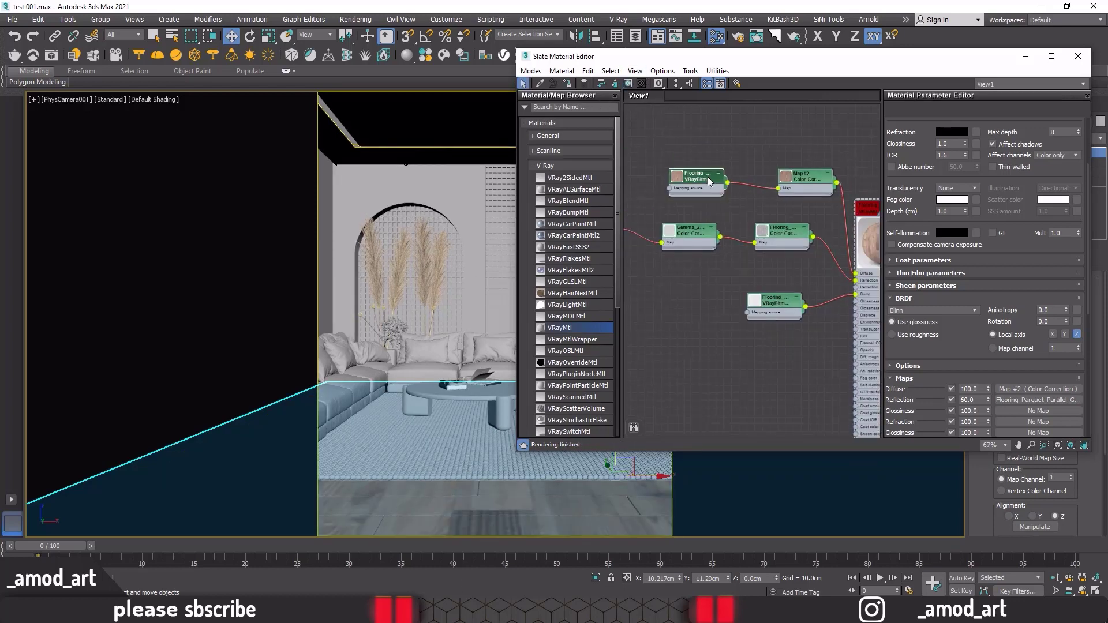
pyautogui.scroll(-2, 901, 355)
# Step: Set Angle W to 90 on the diffuse, reflection and bump bitmaps, then close the Slate editor
pyautogui.scroll(-2, 902, 355)
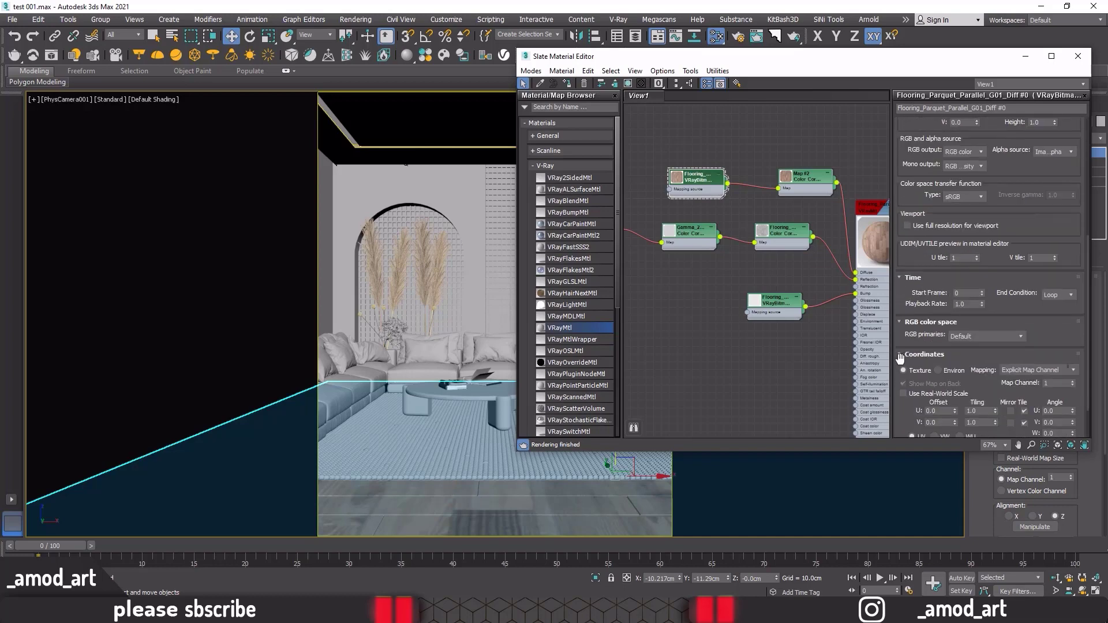
pyautogui.scroll(-1, 902, 355)
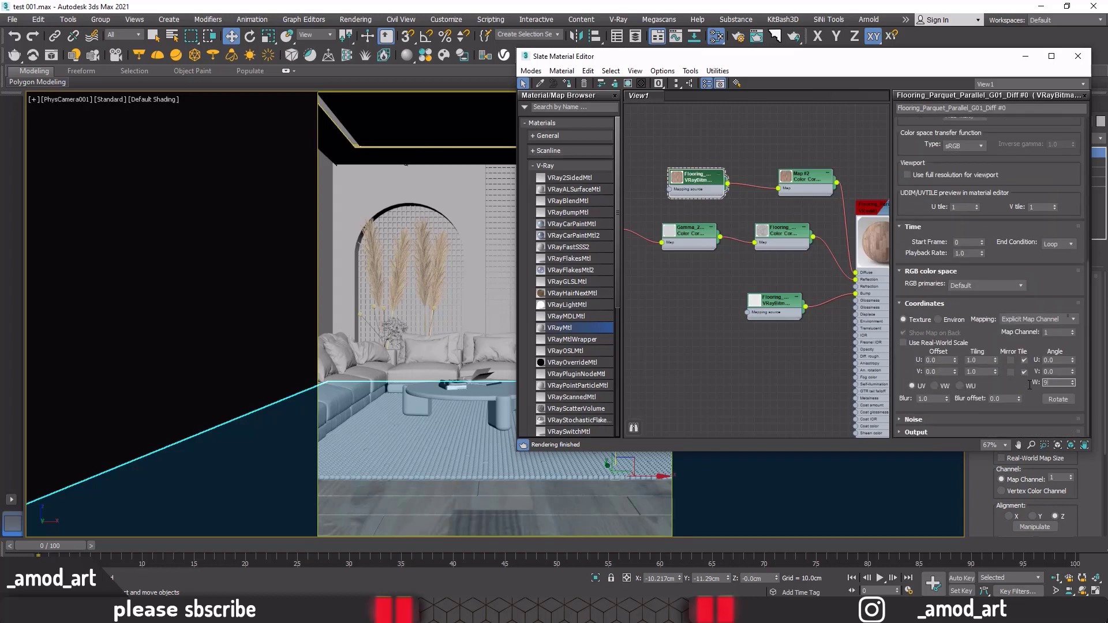
pyautogui.press('Return')
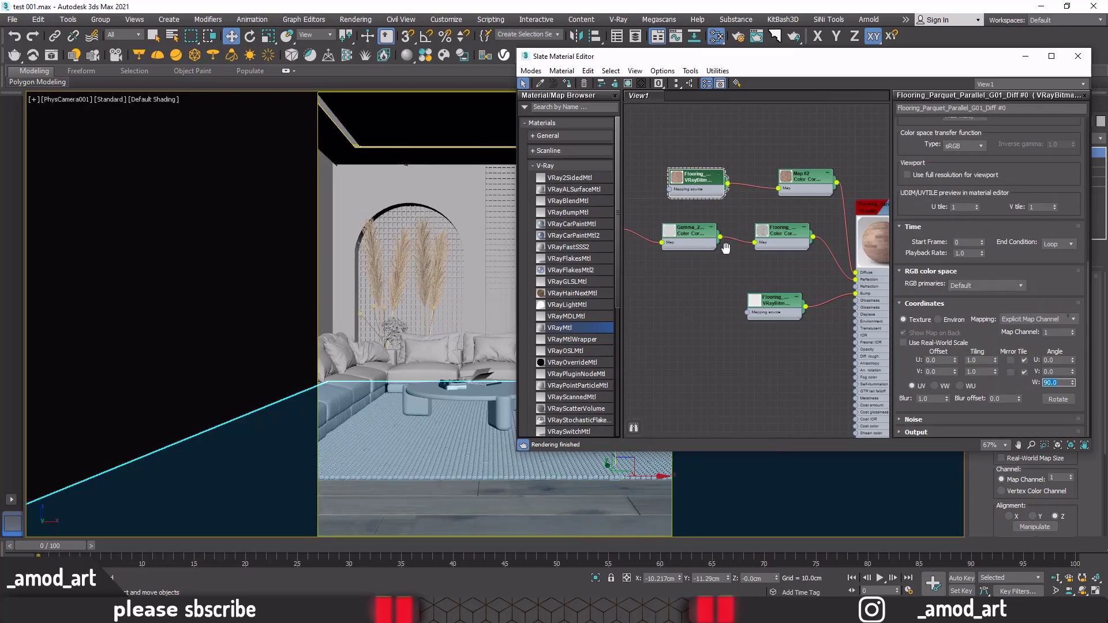
pyautogui.moveTo(623, 222); pyautogui.dragTo(720, 263, button='middle')
pyautogui.doubleClick(690, 267)
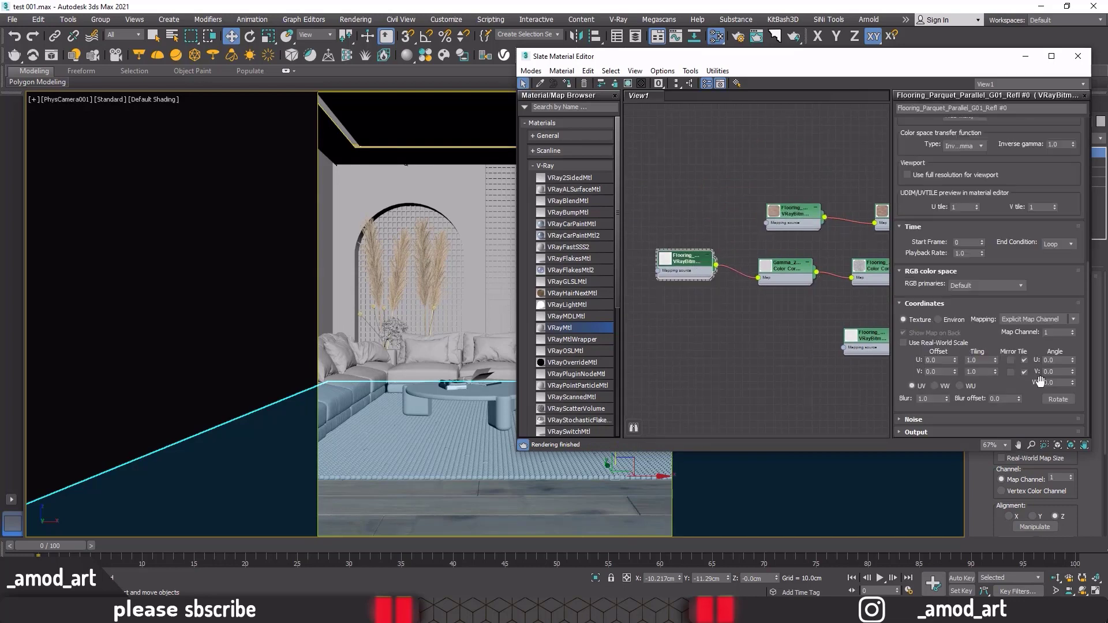
pyautogui.write('90')
pyautogui.press('Return')
pyautogui.moveTo(868, 333); pyautogui.dragTo(761, 291, button='middle')
pyautogui.doubleClick(761, 290)
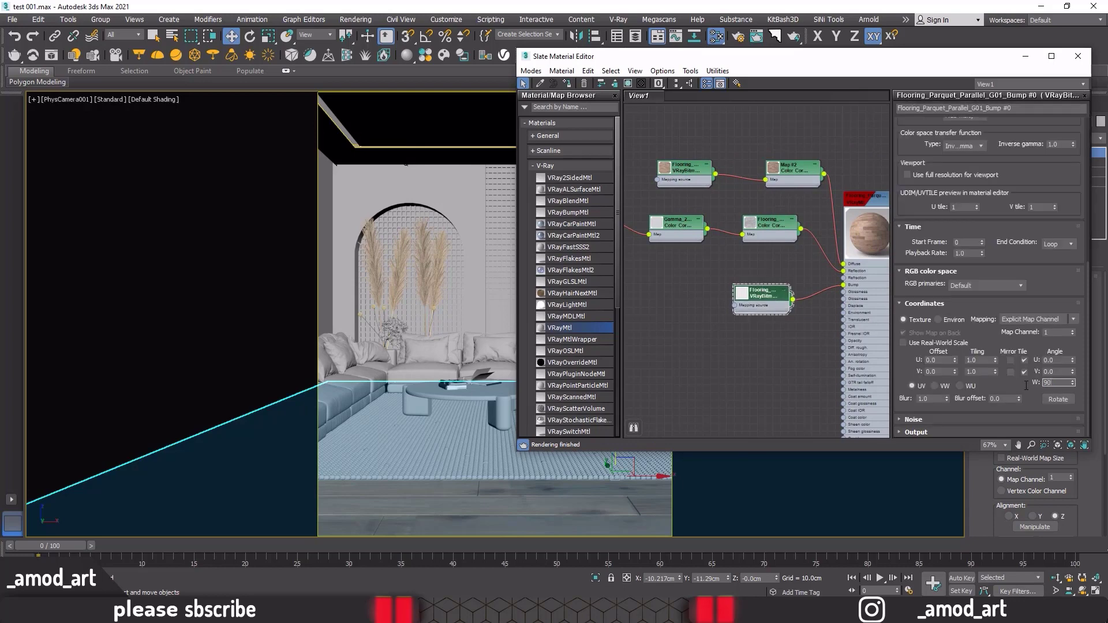
pyautogui.moveTo(732, 337); pyautogui.dragTo(745, 382, button='middle')
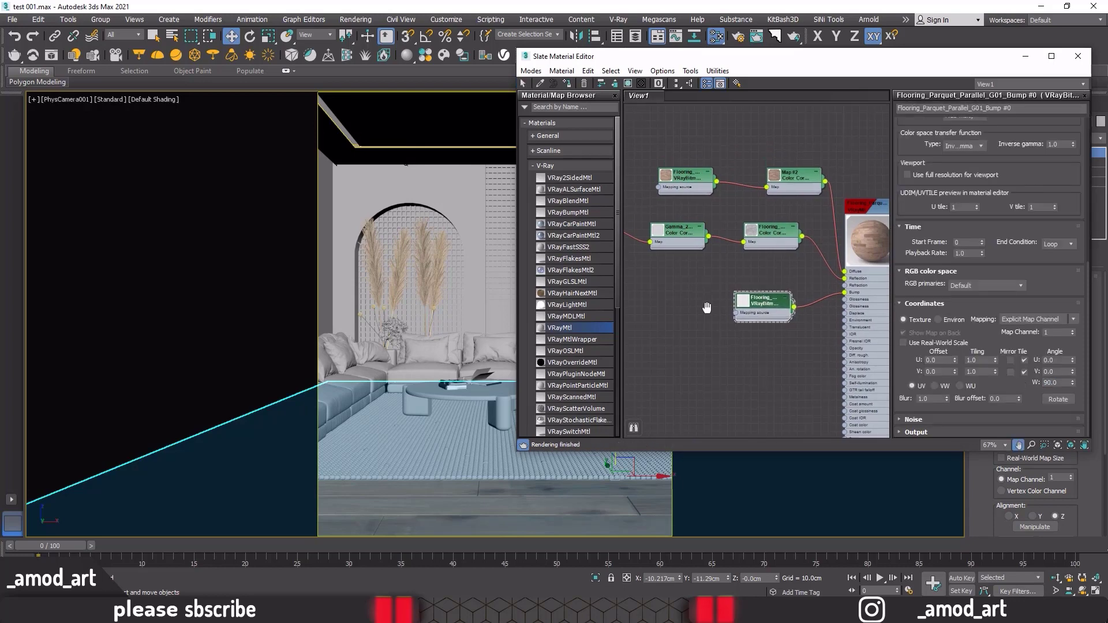
pyautogui.click(1078, 56)
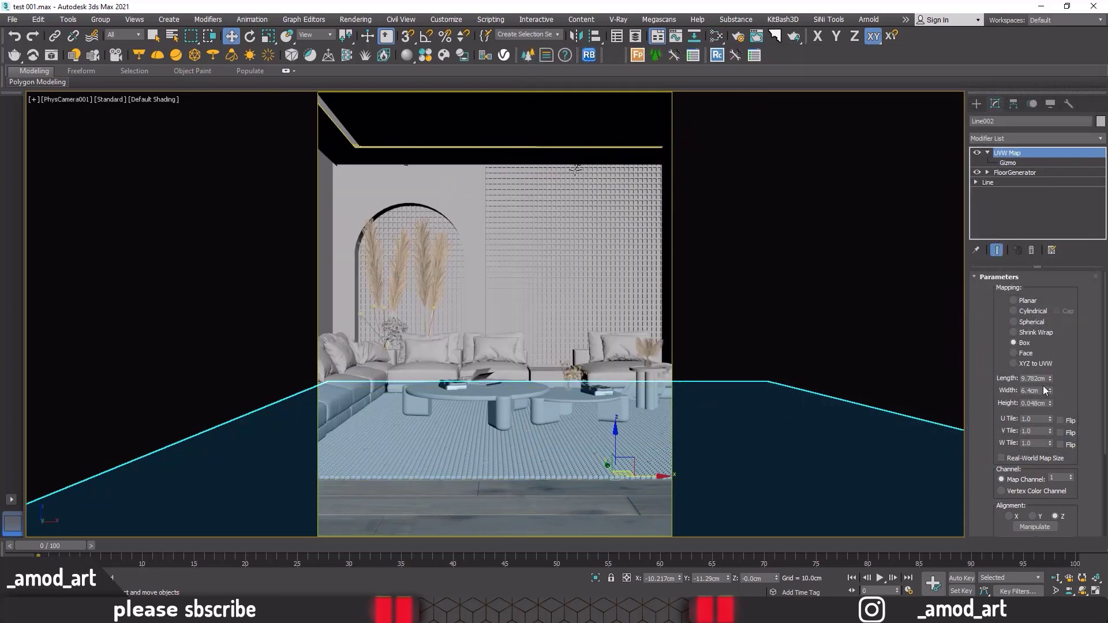
# Step: Shrink the floor UVW map length to 8.608cm and test-render the lower floor region
pyautogui.moveTo(1051, 380); pyautogui.dragTo(1046, 391)
pyautogui.click(58, 55)
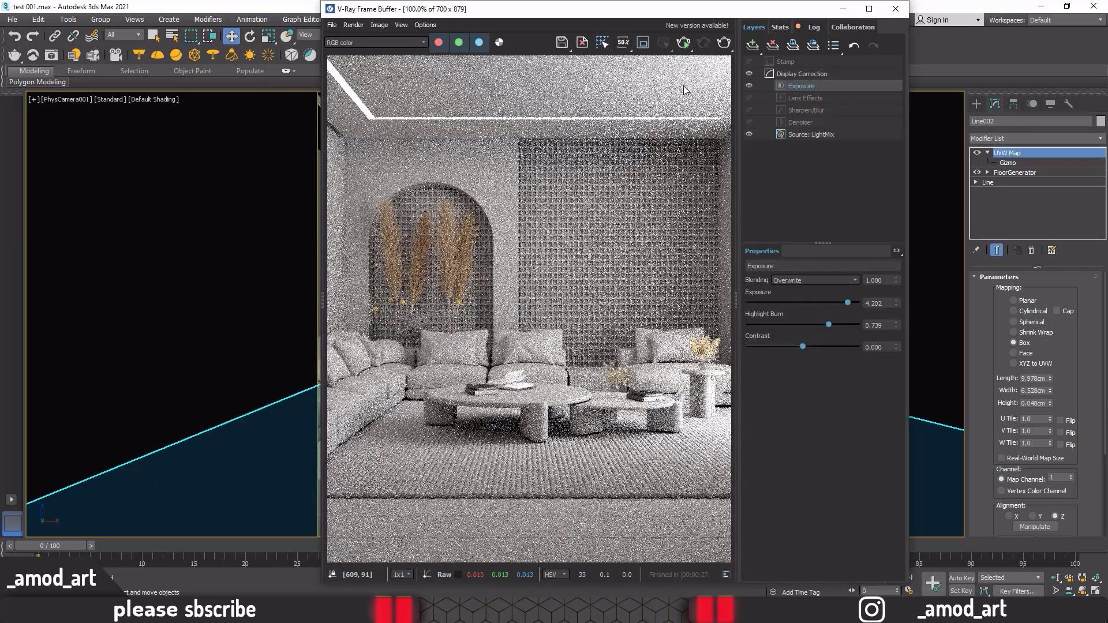
pyautogui.click(643, 43)
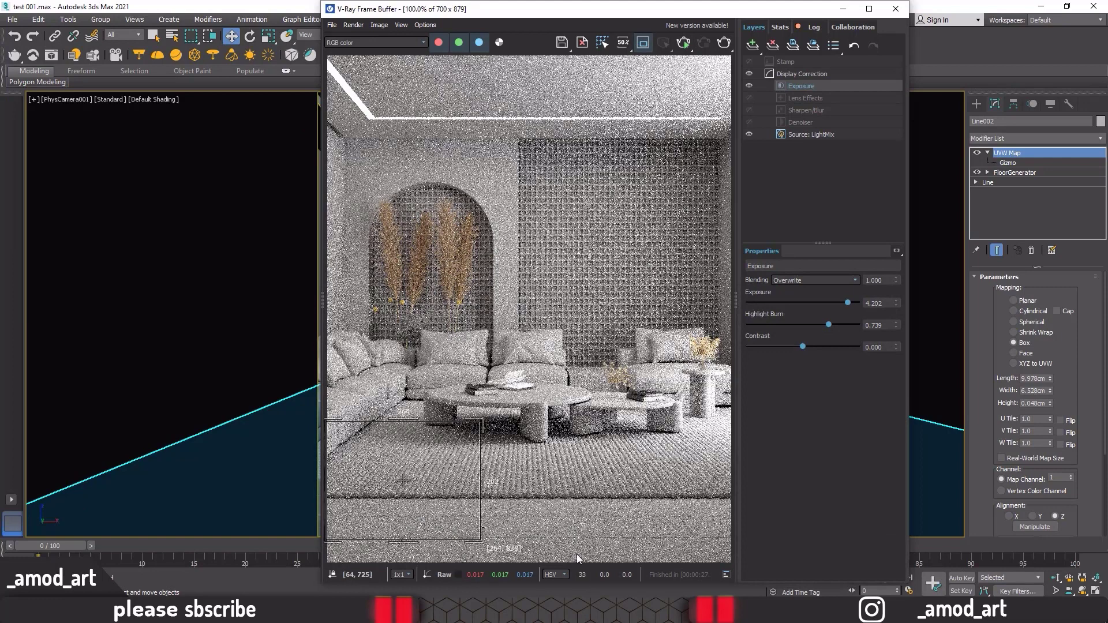
pyautogui.moveTo(327, 422); pyautogui.dragTo(732, 563)
pyautogui.click(685, 45)
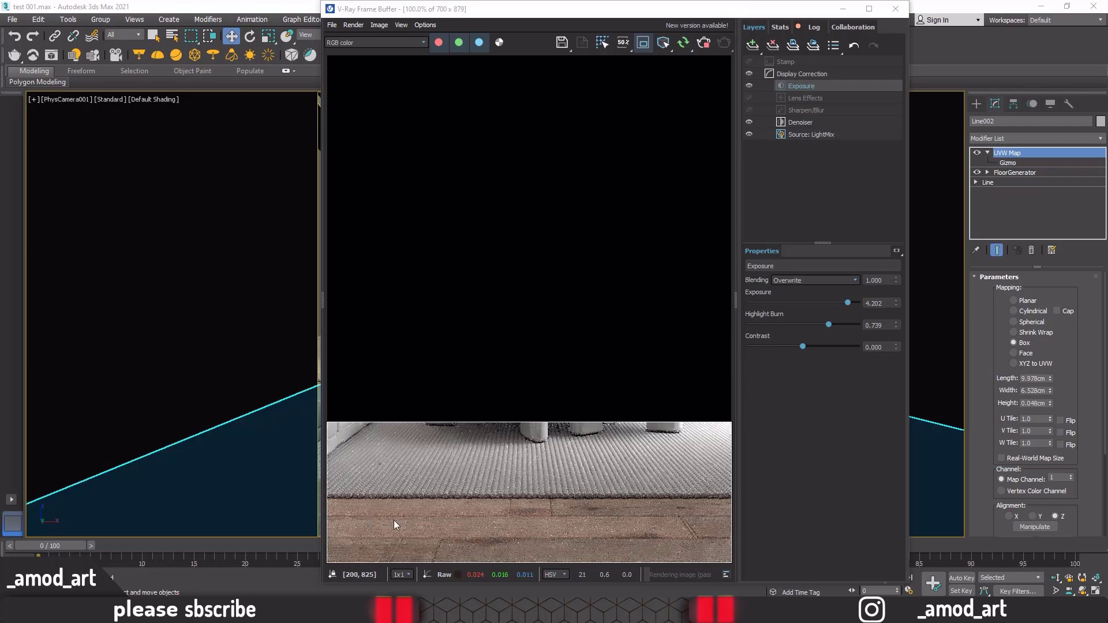
# Step: Compare with the reference photo, stop the render and close the frame buffer
pyautogui.hotkey('alt', 'Tab')
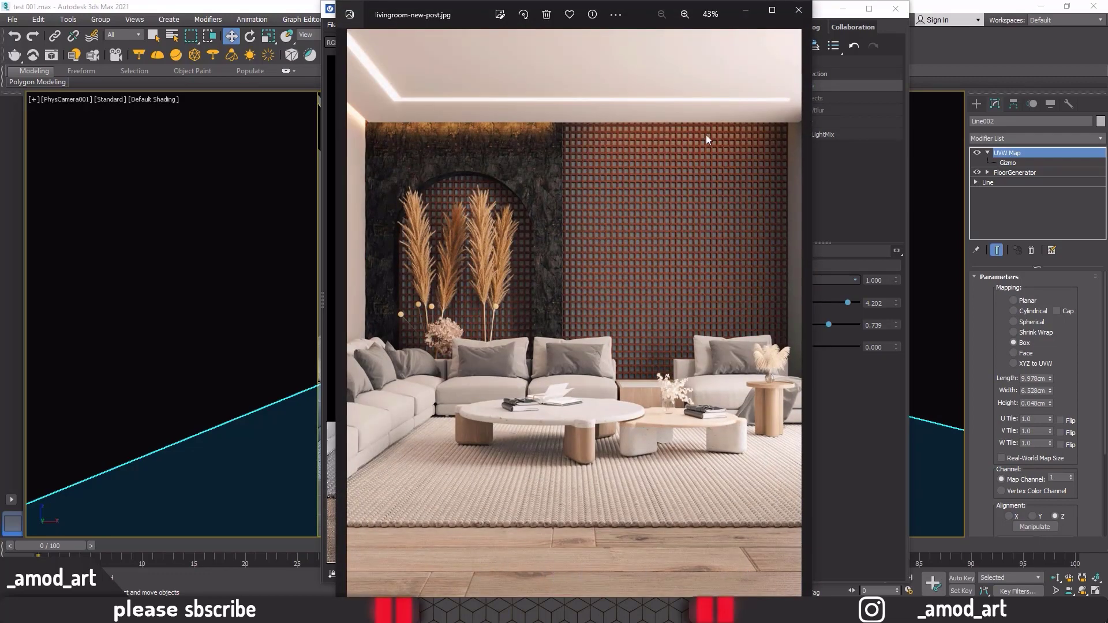
pyautogui.hotkey('alt', 'Tab')
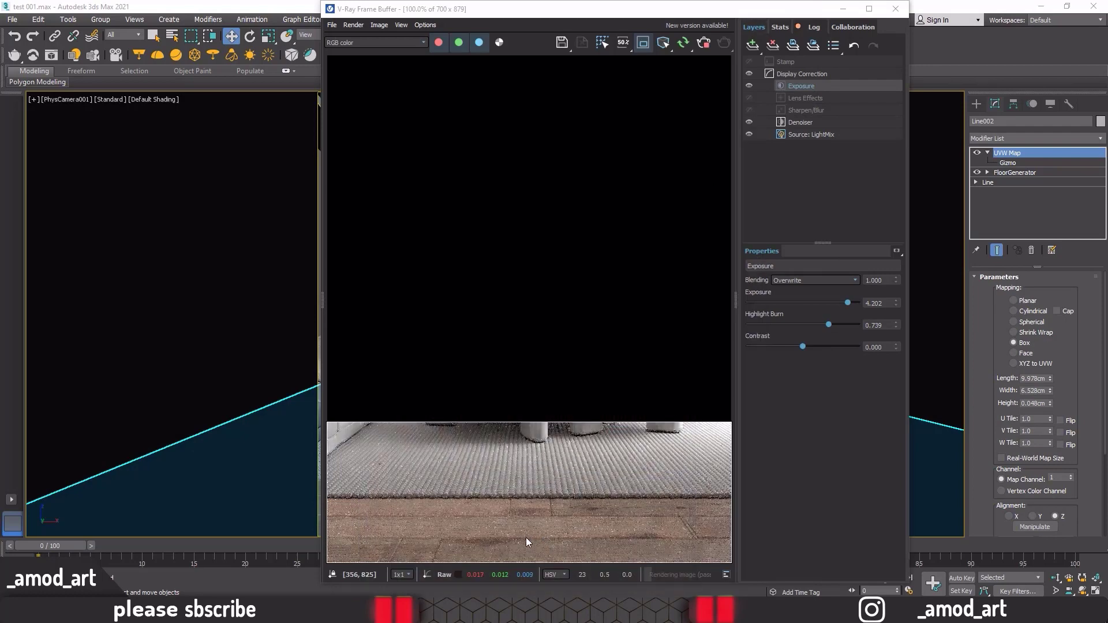
pyautogui.click(705, 46)
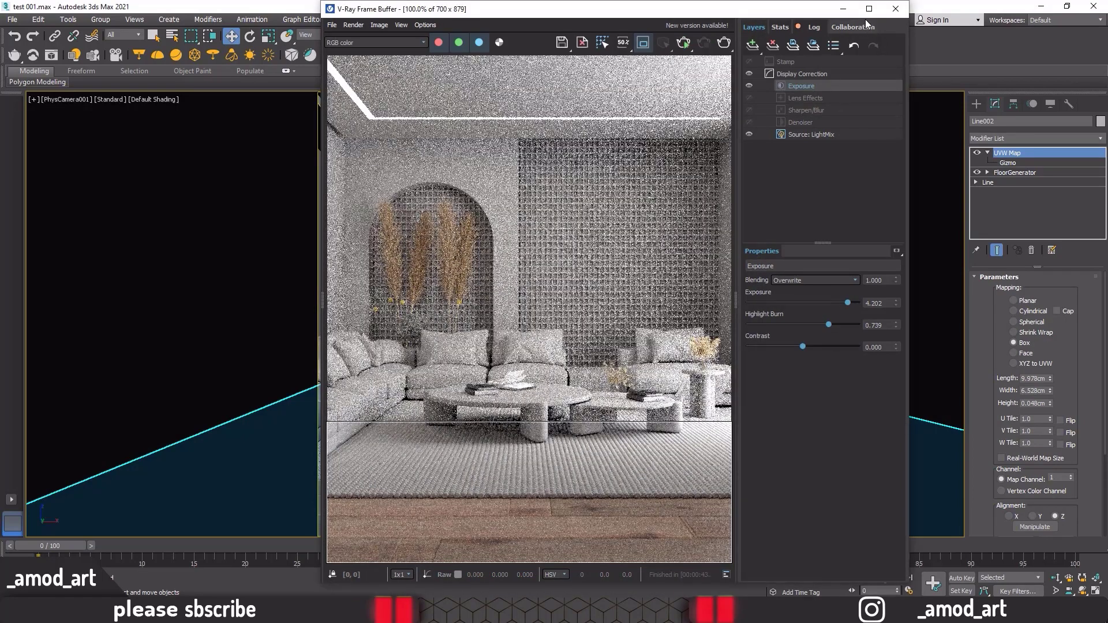
pyautogui.click(643, 42)
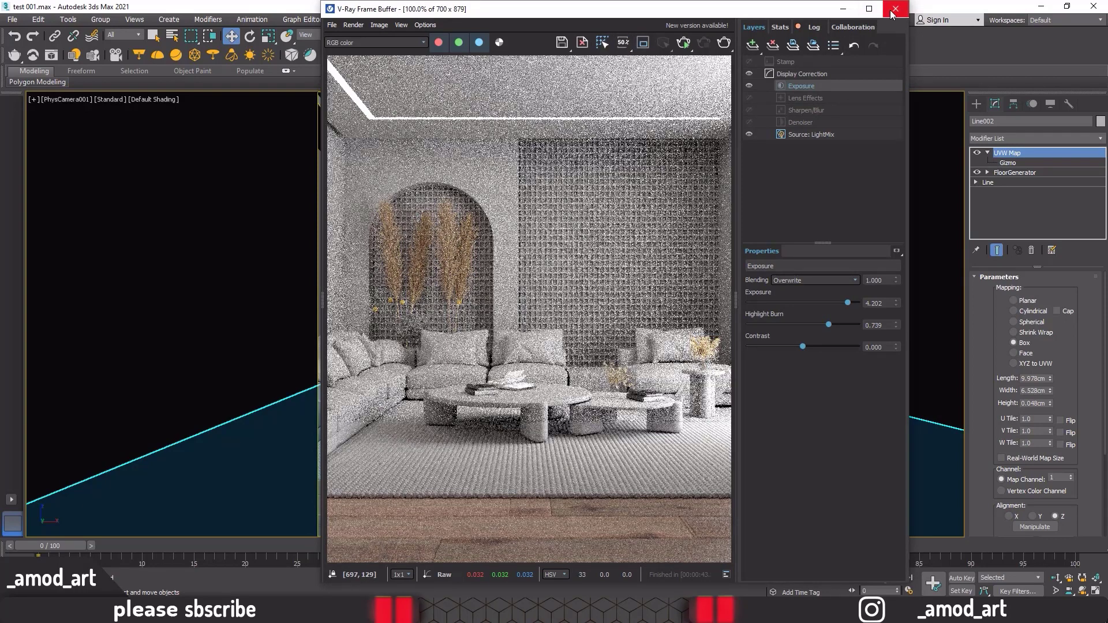
pyautogui.click(894, 9)
# Step: Select the wool rug and open the Slate Material Editor maximized
pyautogui.click(504, 457)
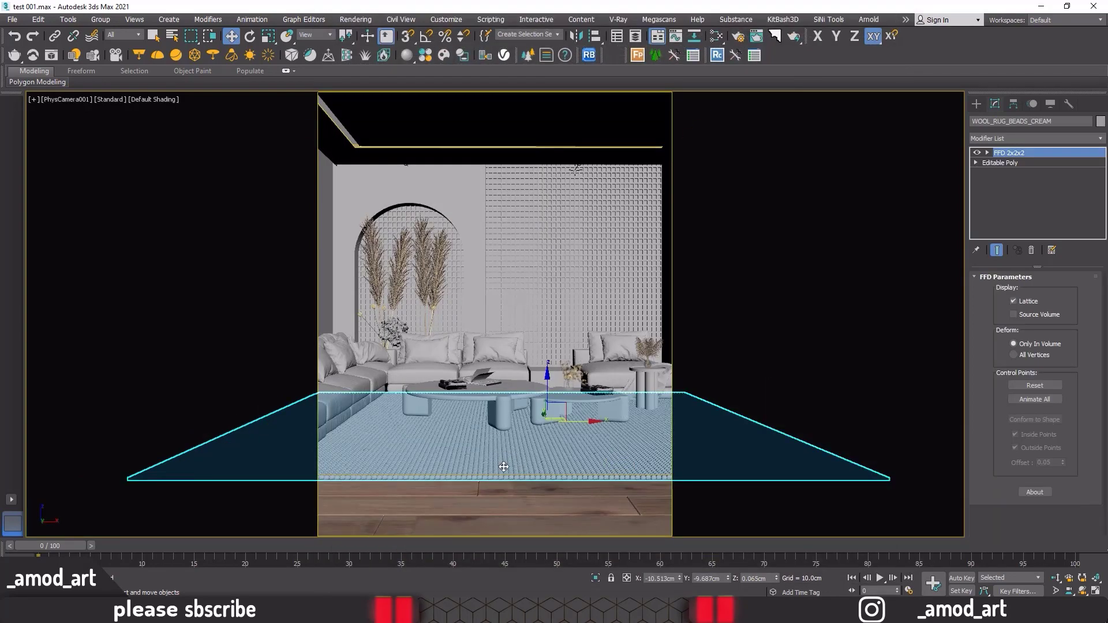
pyautogui.click(716, 35)
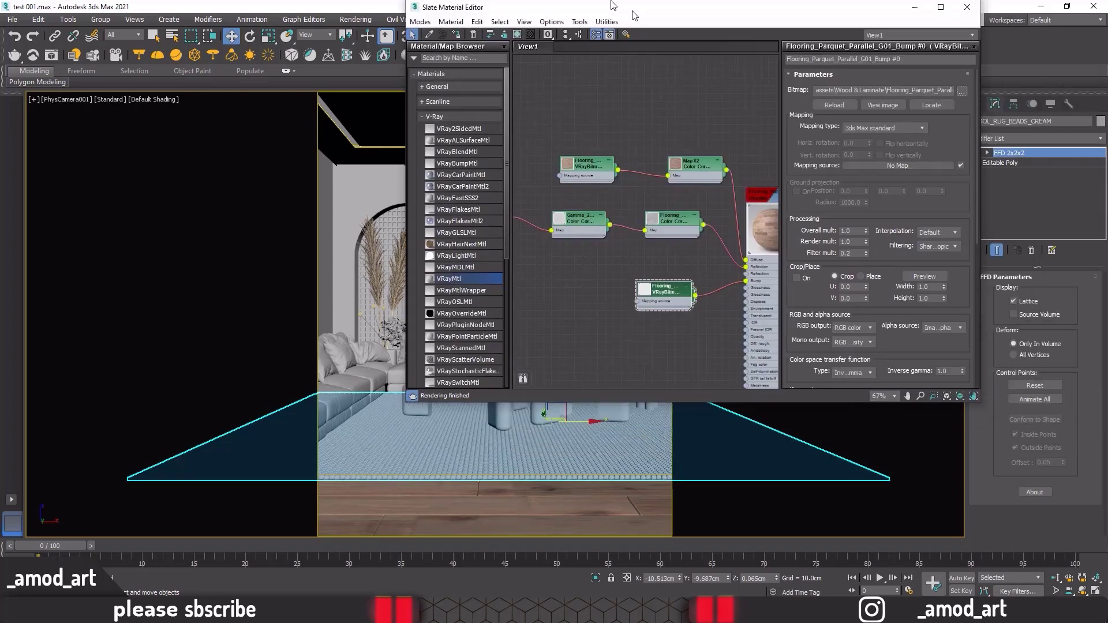
pyautogui.doubleClick(745, 58)
pyautogui.moveTo(600, 221); pyautogui.dragTo(737, 202, button='middle')
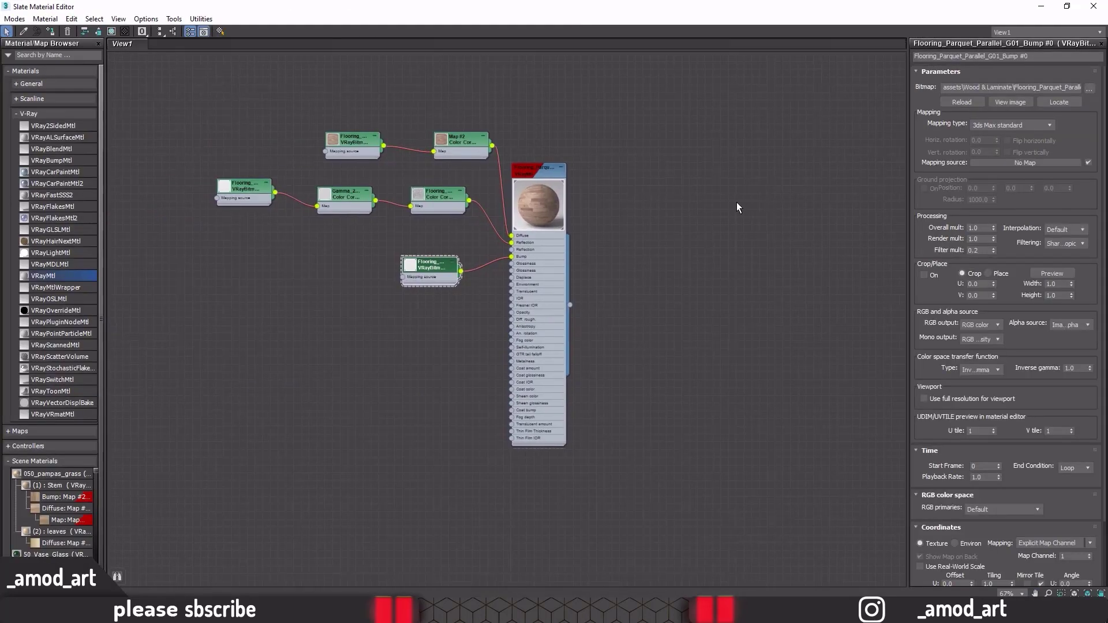
# Step: Clear canvas space and add a new VRayMtl, Material #26
pyautogui.click(589, 172)
pyautogui.moveTo(589, 262); pyautogui.dragTo(595, 179, button='middle')
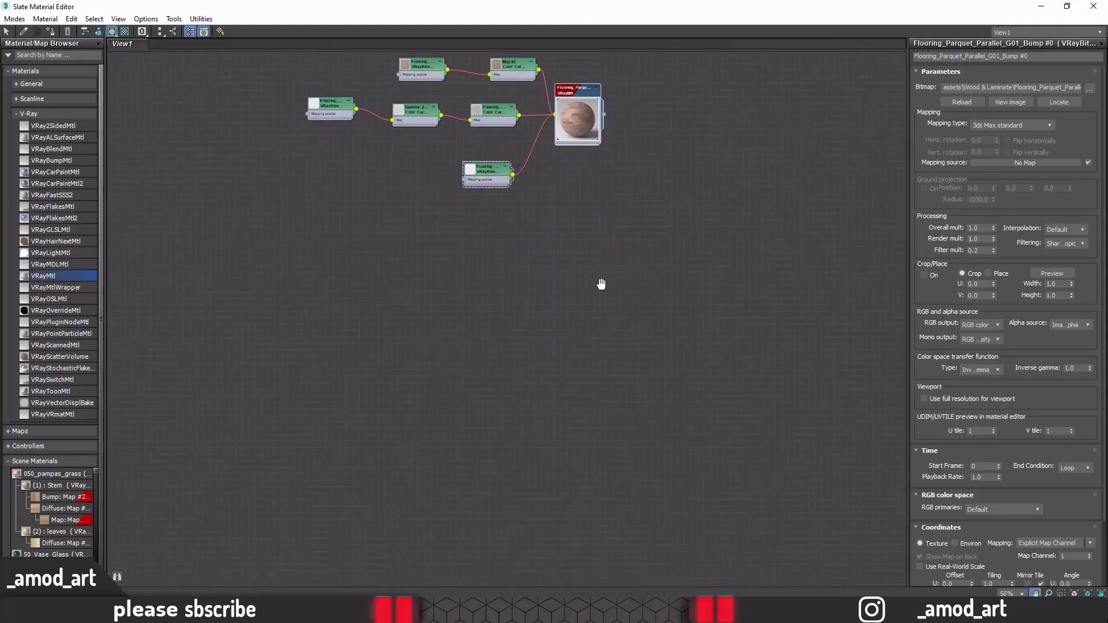
pyautogui.moveTo(602, 285); pyautogui.dragTo(602, 235, button='middle')
pyautogui.moveTo(519, 306); pyautogui.dragTo(523, 307)
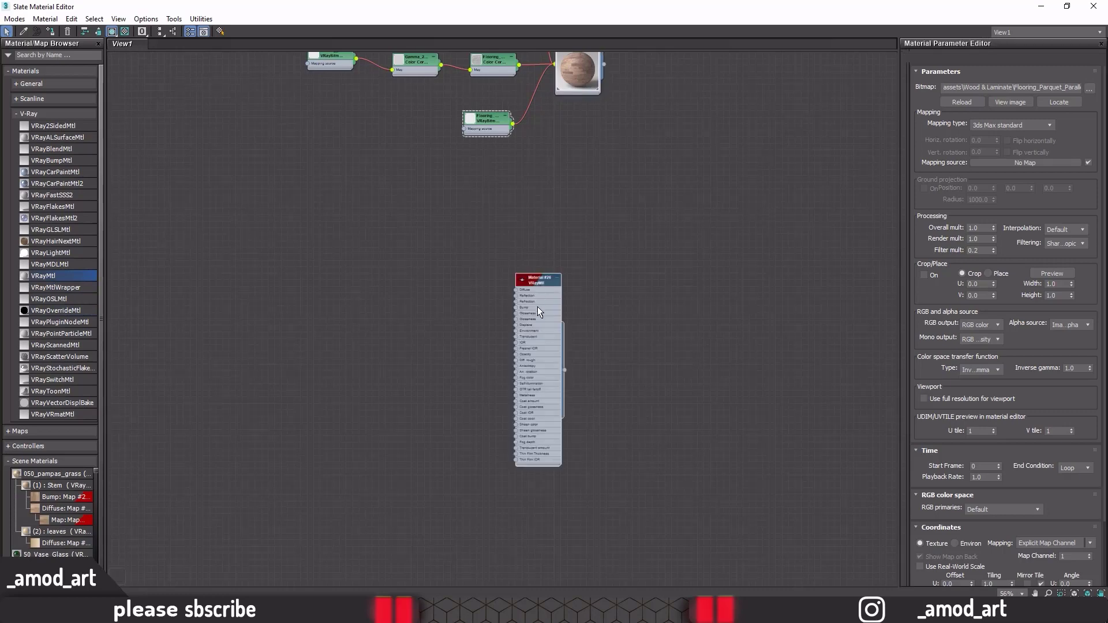
pyautogui.moveTo(111, 535); pyautogui.dragTo(188, 520, button='middle')
# Step: Open the BENUTA WOOL RUG texture folder in File Explorer
pyautogui.hotkey('alt', 'Tab')
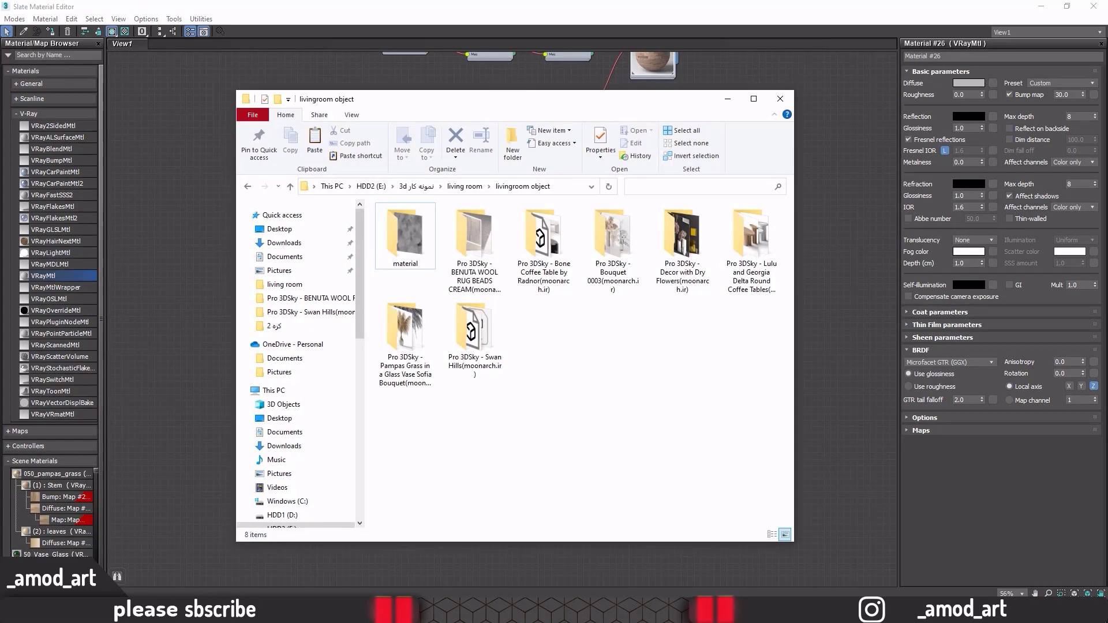
pyautogui.doubleClick(469, 231)
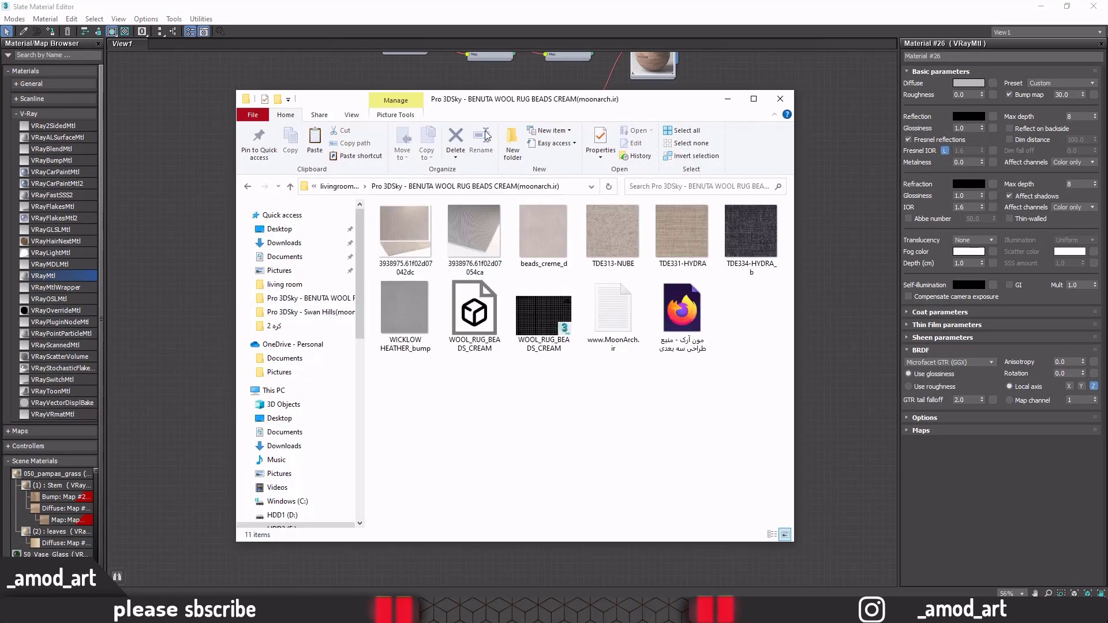
pyautogui.moveTo(494, 119); pyautogui.dragTo(471, 229)
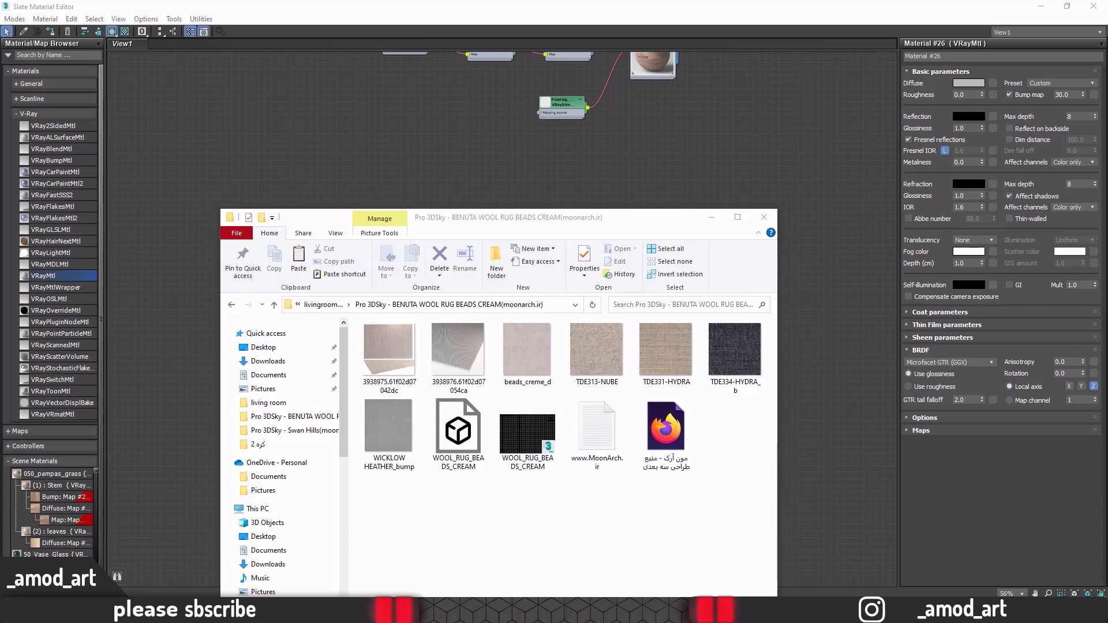
# Step: Add TDE313-NUBE and beads_creme_d as bitmap Maps #3 and #4, then minimize Explorer
pyautogui.click(596, 351)
pyautogui.moveTo(541, 212); pyautogui.dragTo(510, 195)
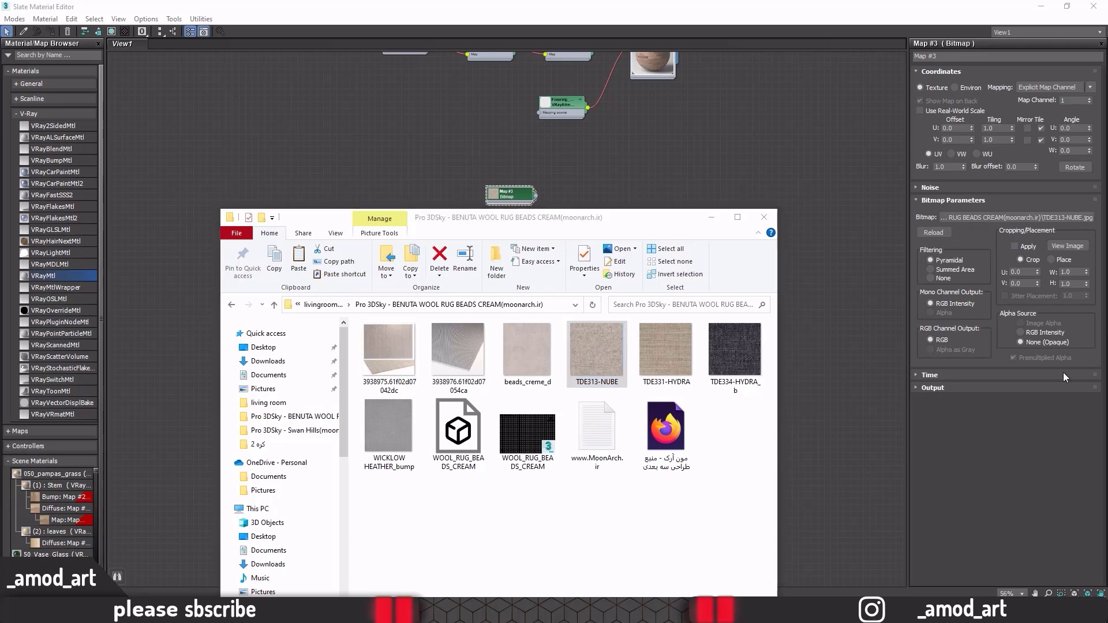
pyautogui.moveTo(527, 351); pyautogui.dragTo(448, 195)
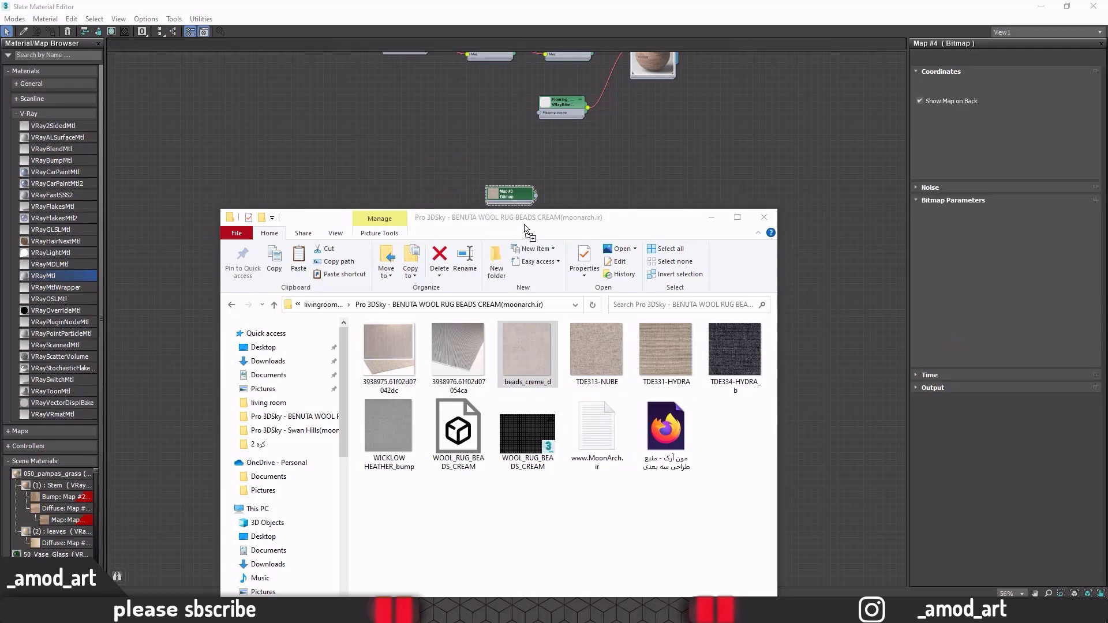
pyautogui.moveTo(716, 360); pyautogui.dragTo(1107, 115)
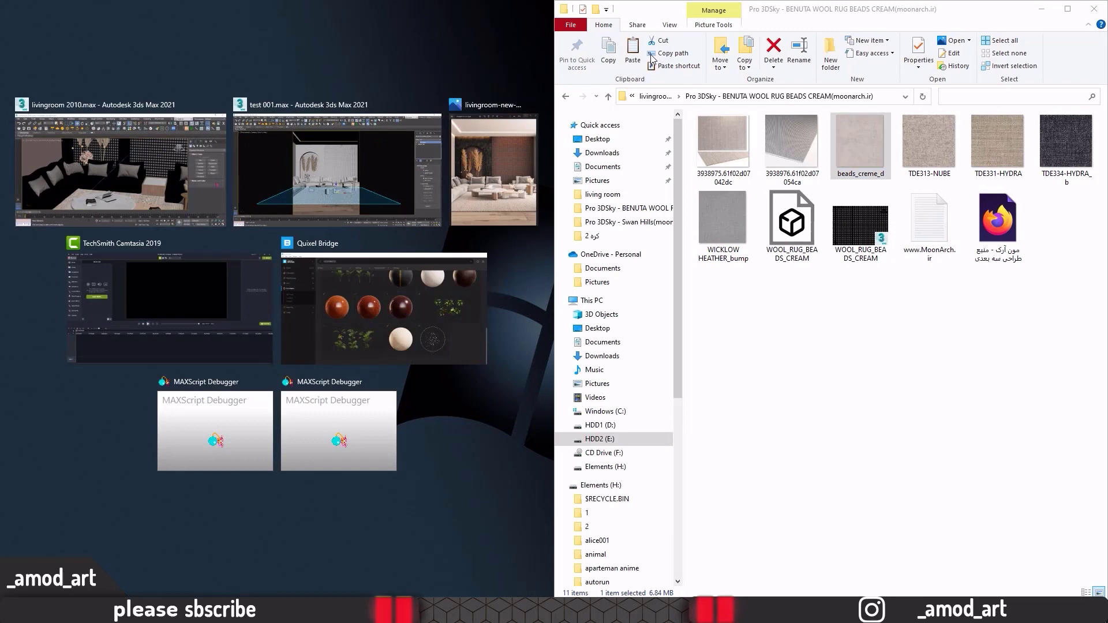
pyautogui.moveTo(652, 10); pyautogui.dragTo(780, 156)
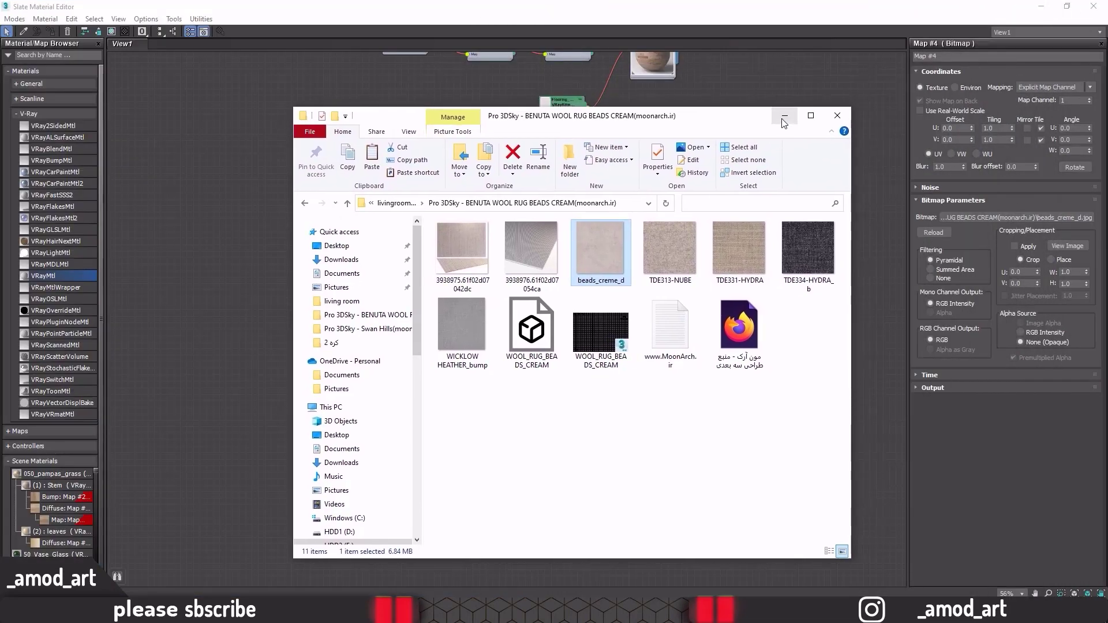
pyautogui.click(785, 115)
pyautogui.moveTo(532, 324); pyautogui.dragTo(616, 337, button='middle')
# Step: Create Falloff Map #5 blending TDE313-NUBE and beads_creme_d, with its second map amount at 90
pyautogui.scroll(3, 614, 240)
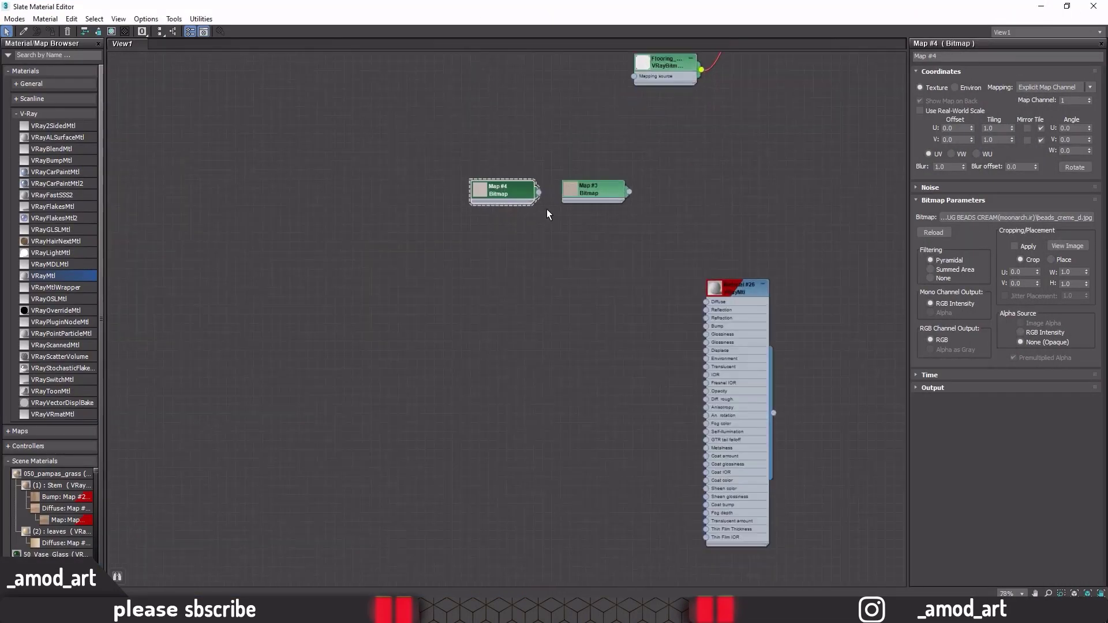
pyautogui.moveTo(519, 196); pyautogui.dragTo(491, 324)
pyautogui.moveTo(570, 200); pyautogui.dragTo(452, 279)
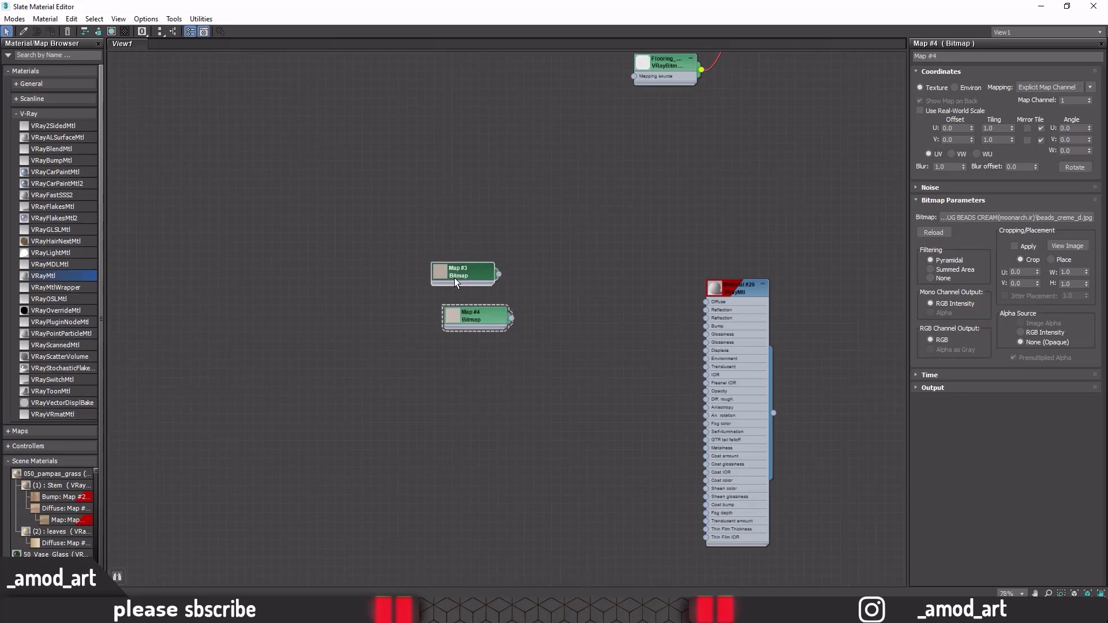
pyautogui.rightClick(561, 279)
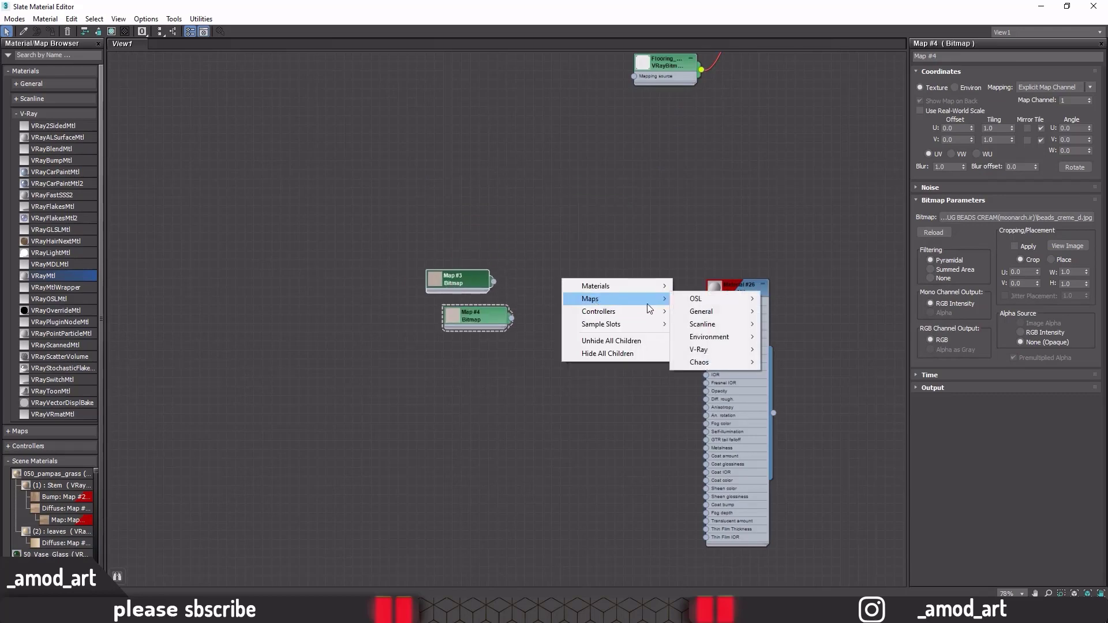
pyautogui.moveTo(701, 310)
pyautogui.click(799, 204)
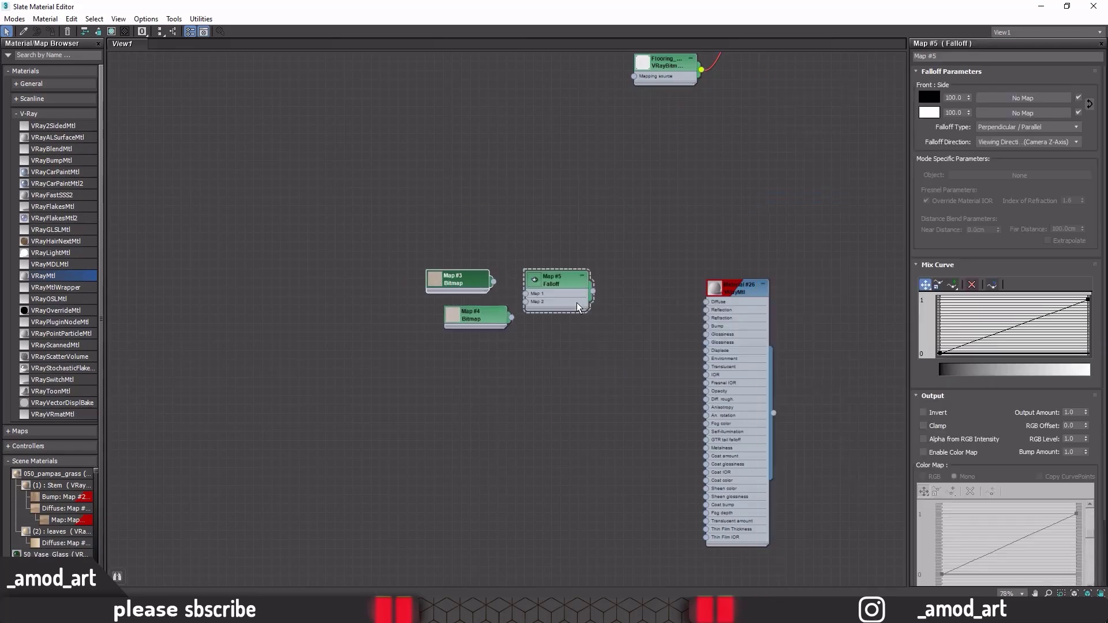
pyautogui.scroll(3, 576, 303)
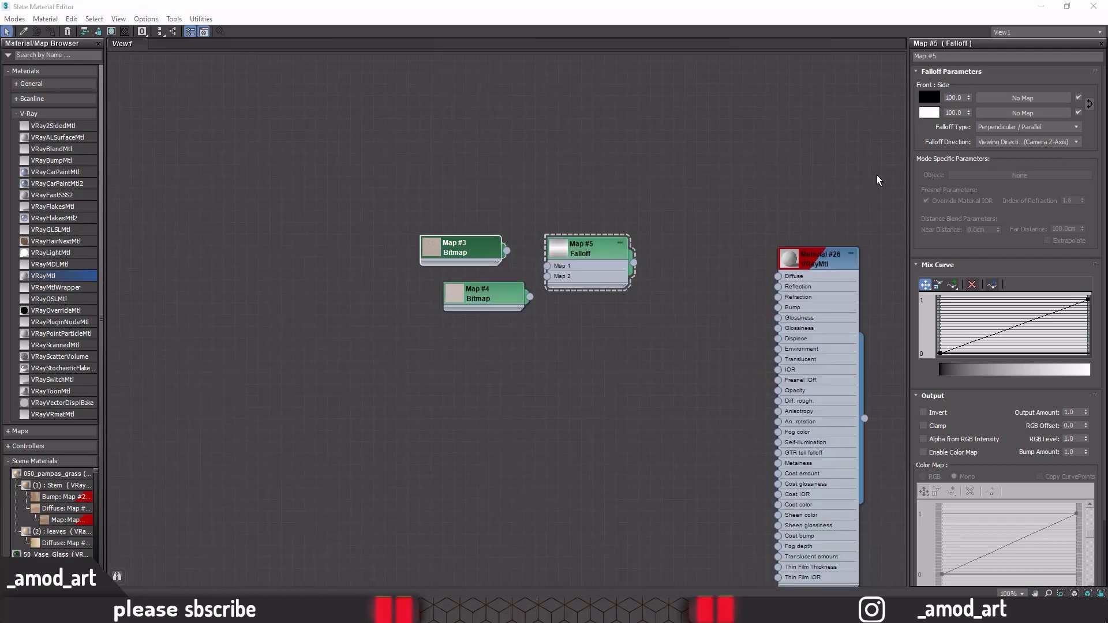
pyautogui.moveTo(506, 250)
pyautogui.mouseDown()
pyautogui.moveTo(548, 265)
pyautogui.moveTo(549, 277)
pyautogui.mouseUp()
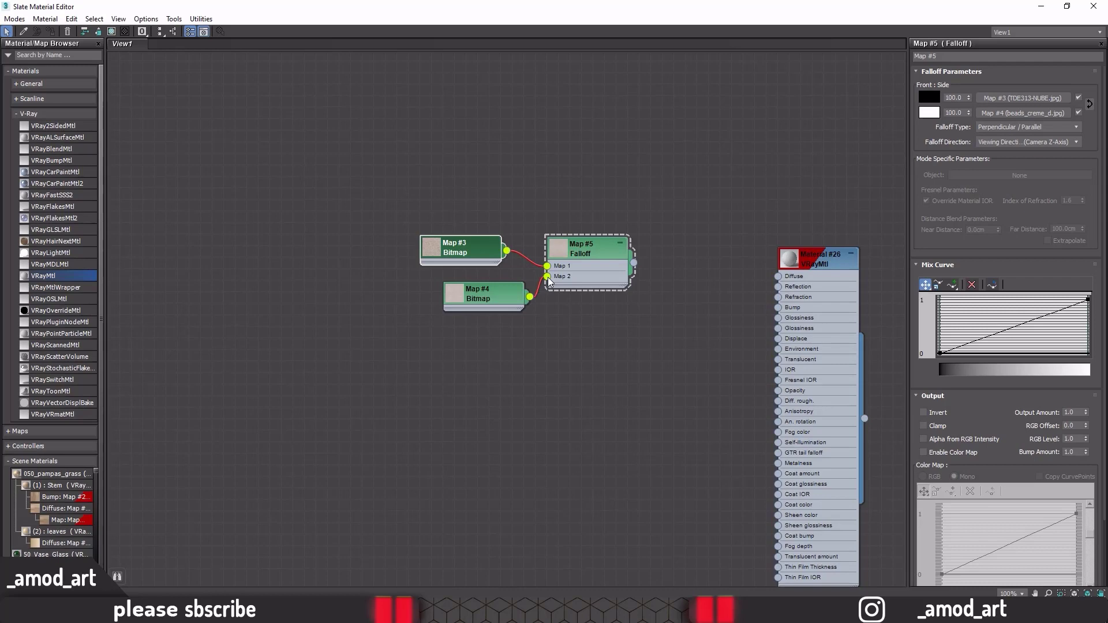
pyautogui.doubleClick(955, 113)
pyautogui.moveTo(746, 267); pyautogui.dragTo(573, 266, button='middle')
# Step: Open an enlarged preview window of the Material #26 sphere
pyautogui.rightClick(627, 261)
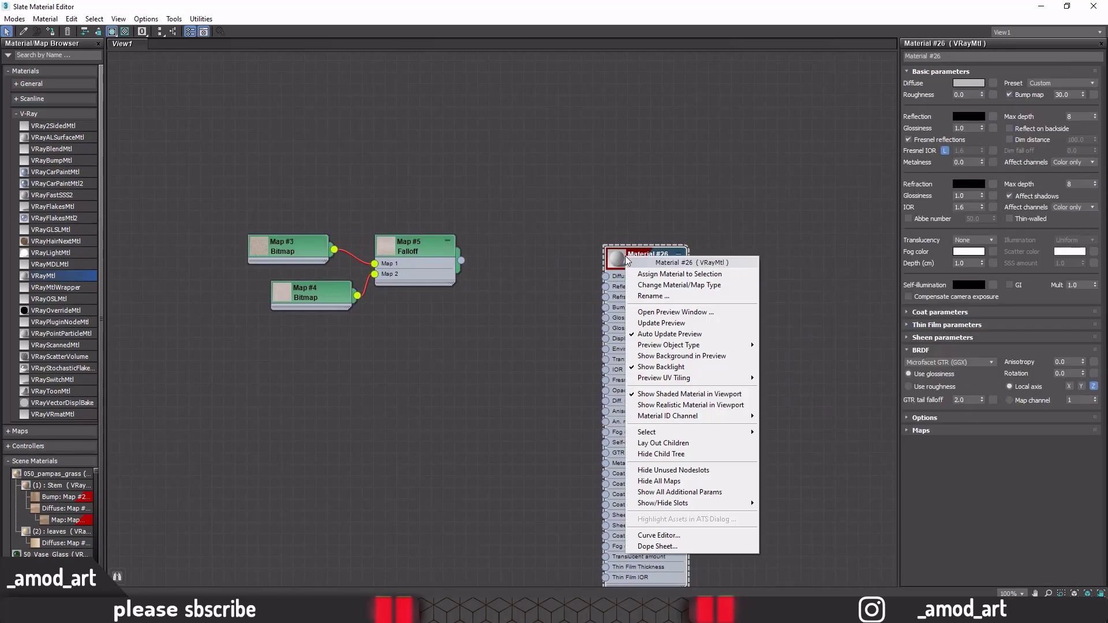
pyautogui.click(662, 313)
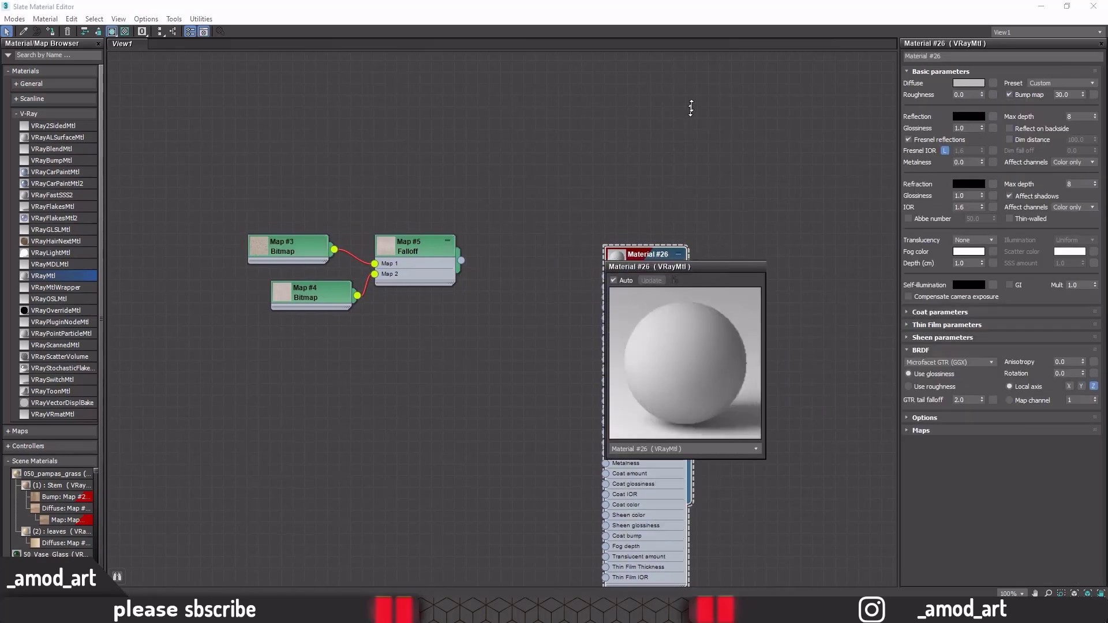
pyautogui.moveTo(691, 108); pyautogui.dragTo(691, 88)
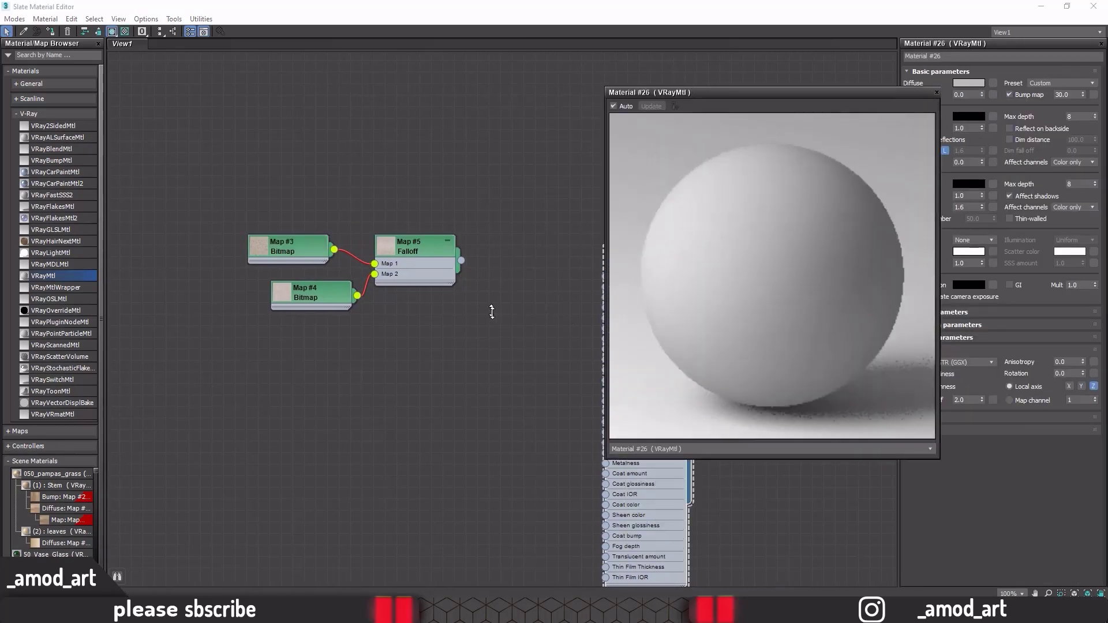
# Step: Connect Falloff Map #5 to Material #26's Diffuse input
pyautogui.moveTo(491, 312); pyautogui.dragTo(413, 305, button='middle')
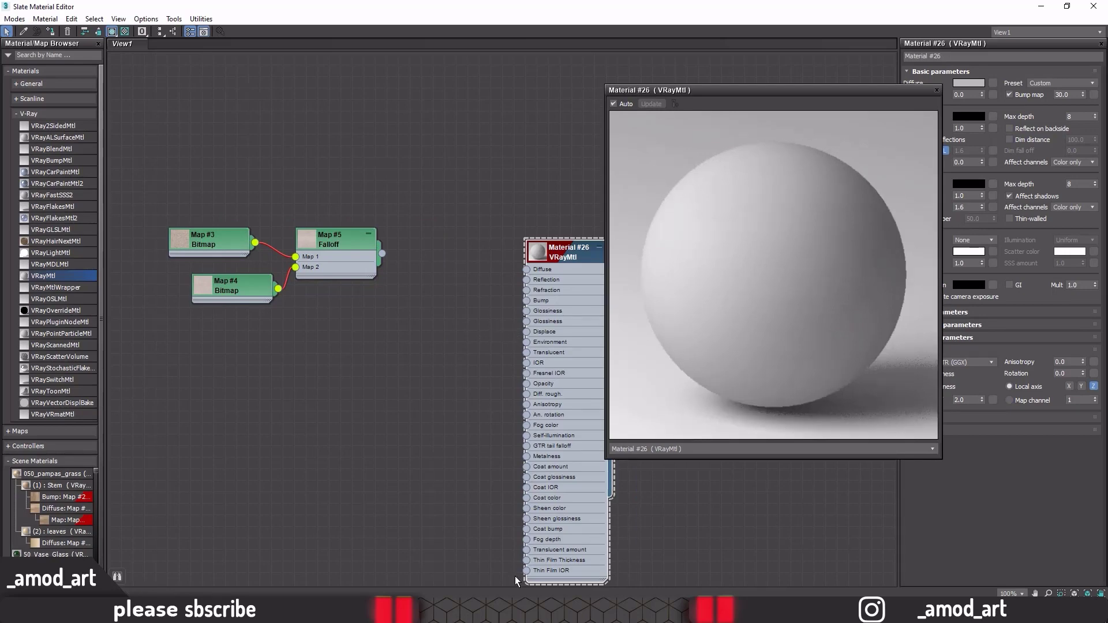
pyautogui.moveTo(517, 580); pyautogui.dragTo(499, 577, button='middle')
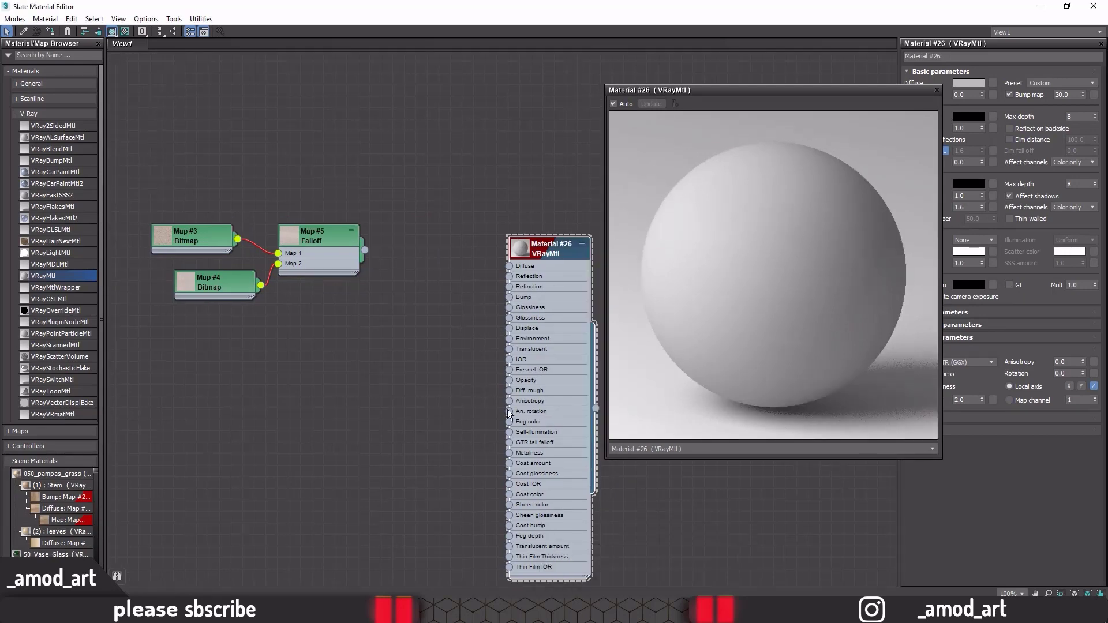
pyautogui.moveTo(364, 252); pyautogui.dragTo(511, 266)
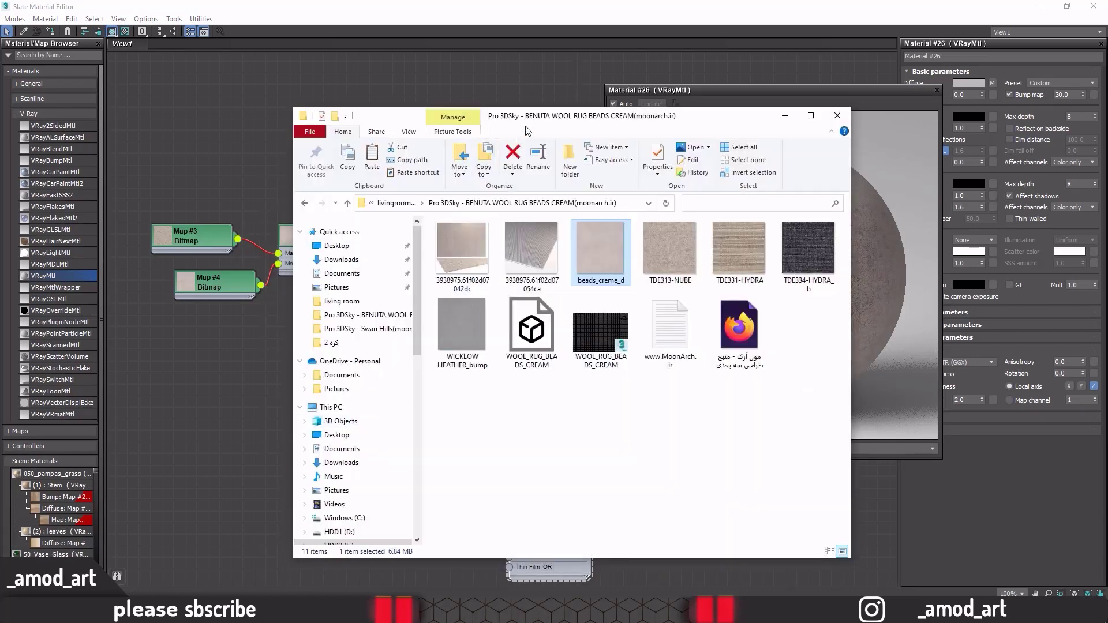
# Step: Bring WICKLOW HEATHER_bump from Explorer into Slate as Map #6 feeding Material #26's Bump
pyautogui.moveTo(529, 112); pyautogui.dragTo(655, 118)
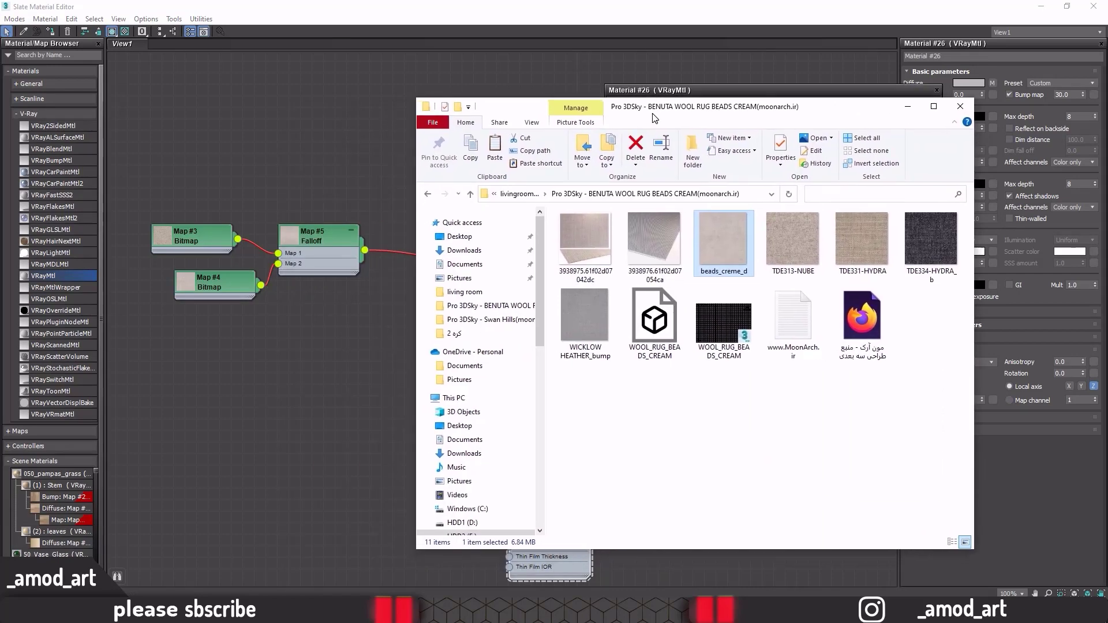
pyautogui.moveTo(586, 315)
pyautogui.mouseDown()
pyautogui.moveTo(375, 347)
pyautogui.moveTo(509, 296)
pyautogui.mouseUp()
pyautogui.click(907, 107)
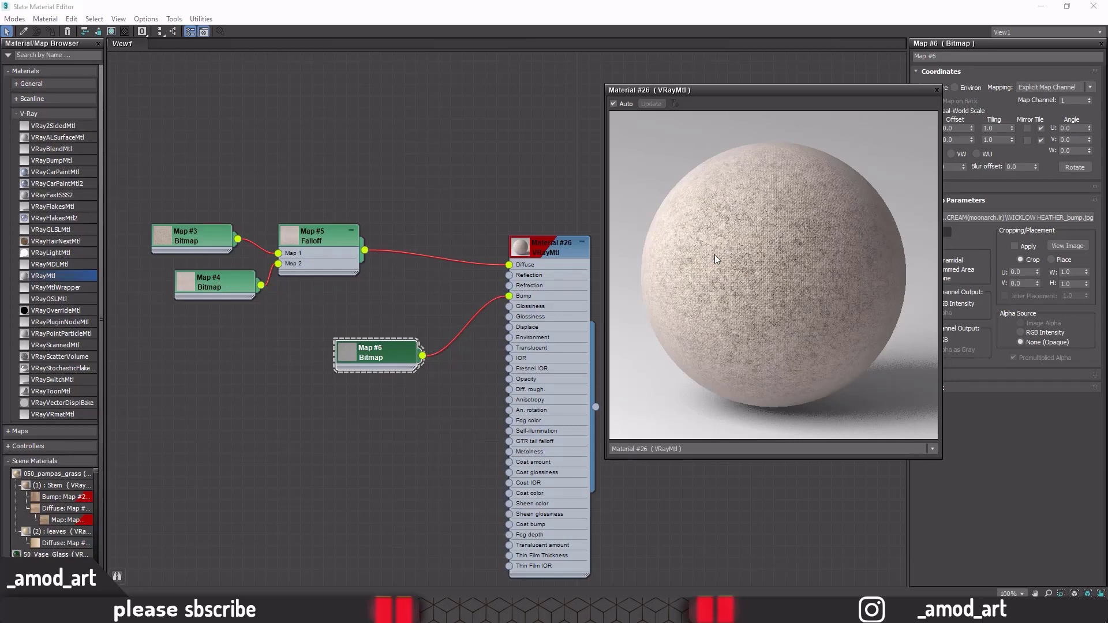
pyautogui.click(550, 252)
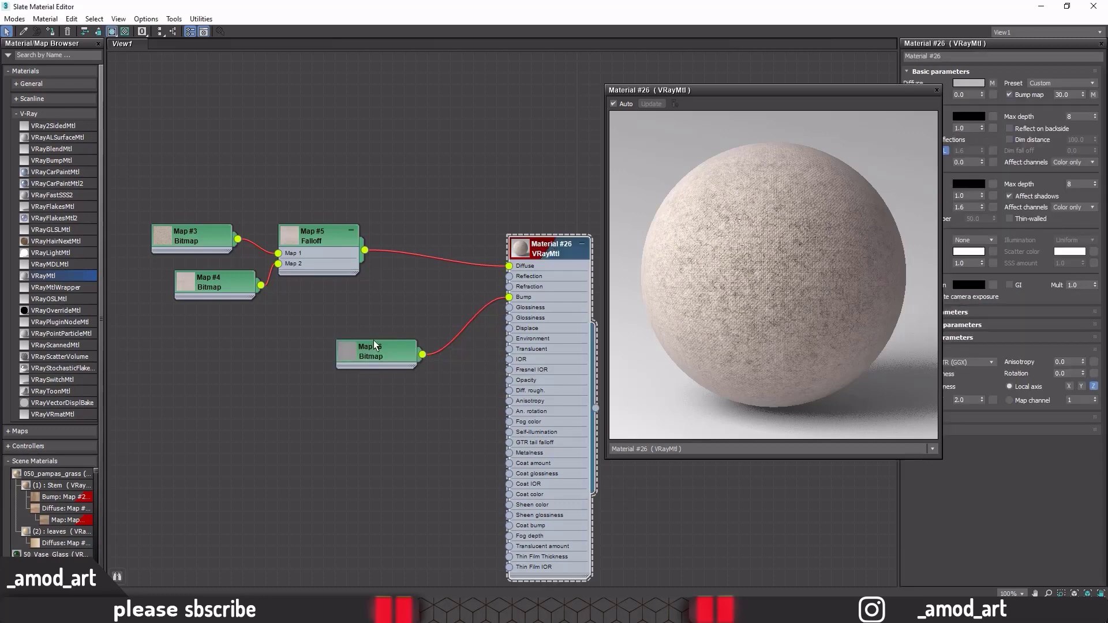
# Step: Set Material #26's bump amount to 32
pyautogui.moveTo(843, 90)
pyautogui.mouseDown()
pyautogui.moveTo(808, 79)
pyautogui.moveTo(726, 84)
pyautogui.mouseUp()
pyautogui.click(939, 430)
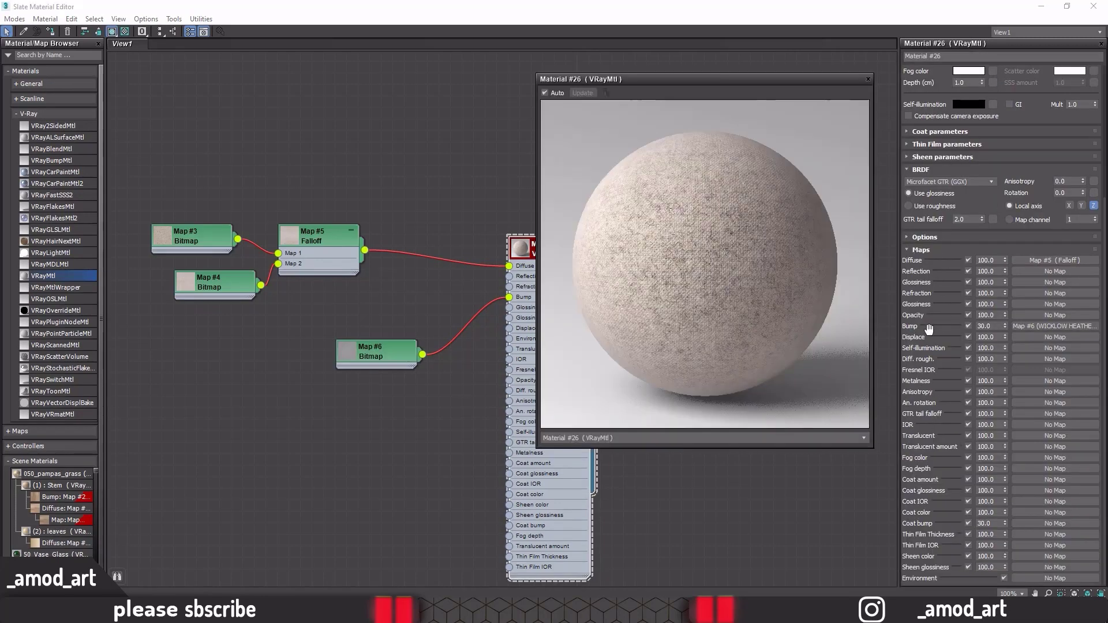
pyautogui.doubleClick(991, 326)
pyautogui.write('3')
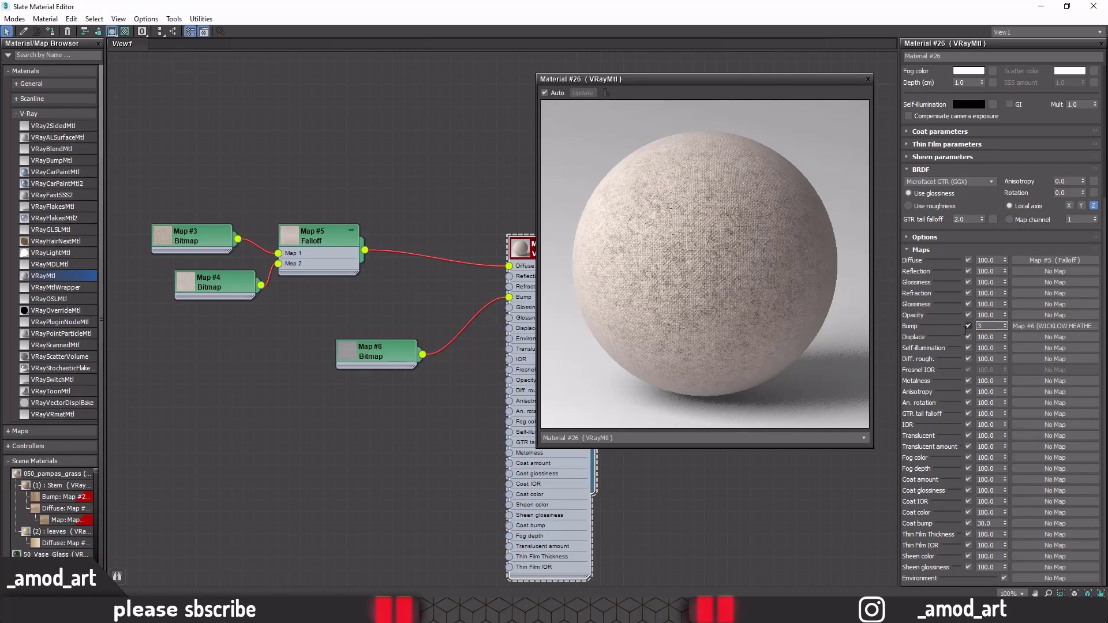
pyautogui.write('2')
pyautogui.press('Return')
# Step: Close the floating render preview and reframe the node graph
pyautogui.scroll(-1, 463, 324)
pyautogui.moveTo(463, 324); pyautogui.dragTo(414, 198, button='middle')
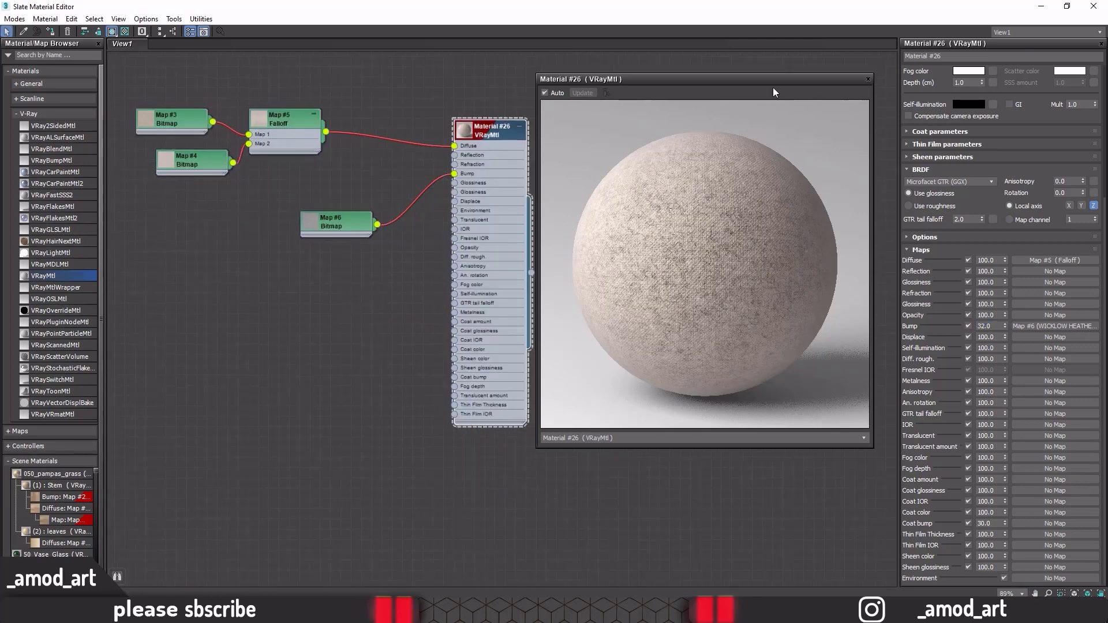
pyautogui.moveTo(806, 88); pyautogui.dragTo(947, 88)
pyautogui.click(1006, 79)
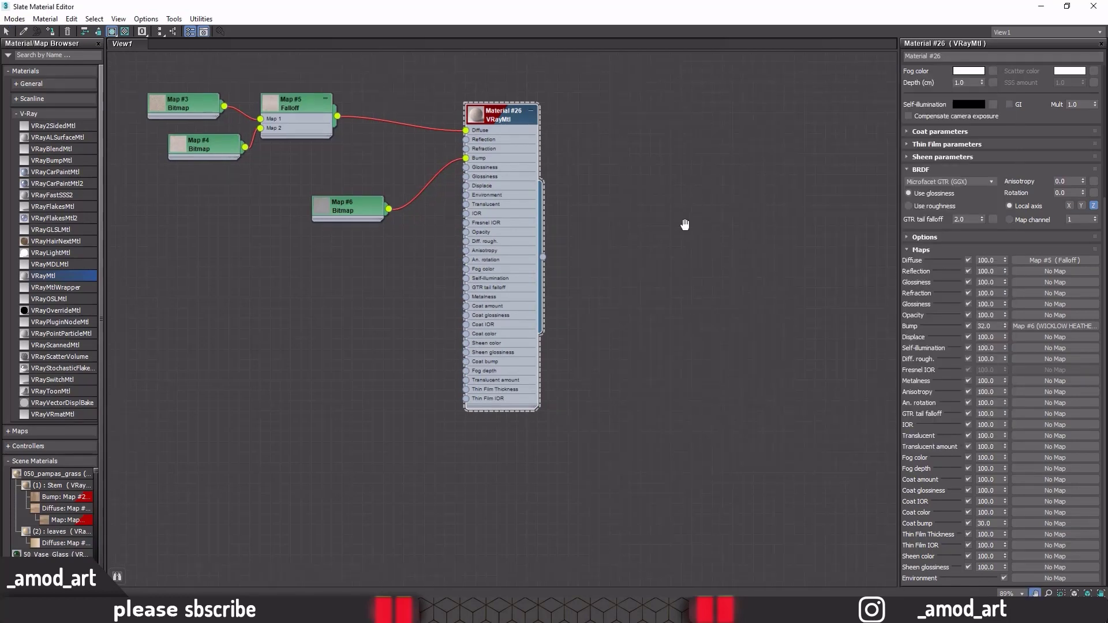
pyautogui.moveTo(638, 256); pyautogui.dragTo(706, 225, button='middle')
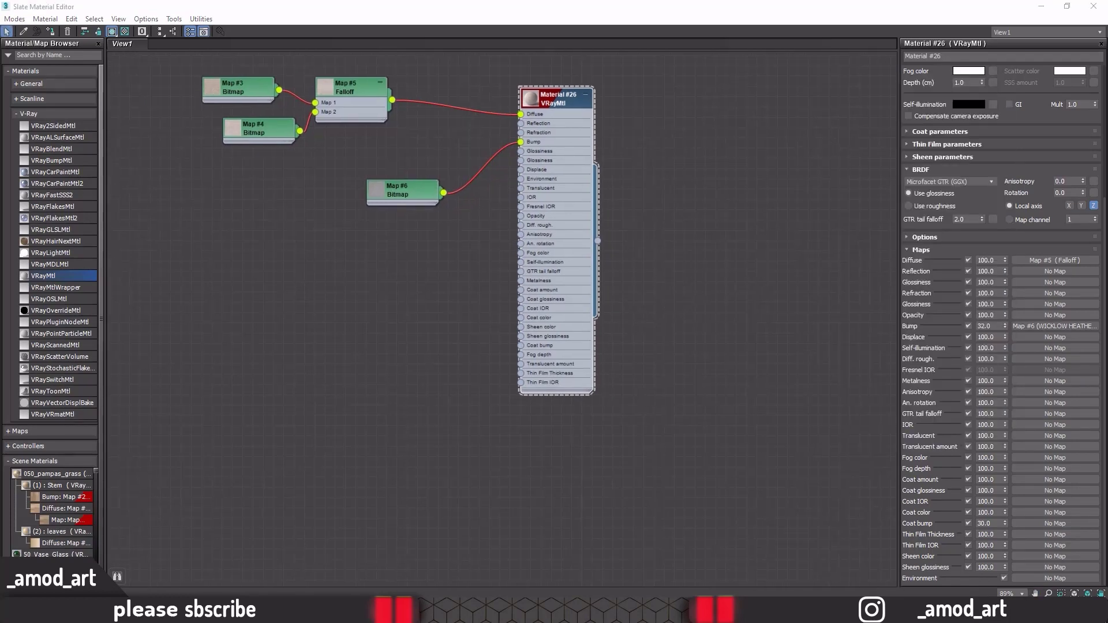
# Step: Create Multi/Sub-Object Material #37 with Material #26 in its first slot
pyautogui.rightClick(672, 203)
pyautogui.moveTo(725, 206)
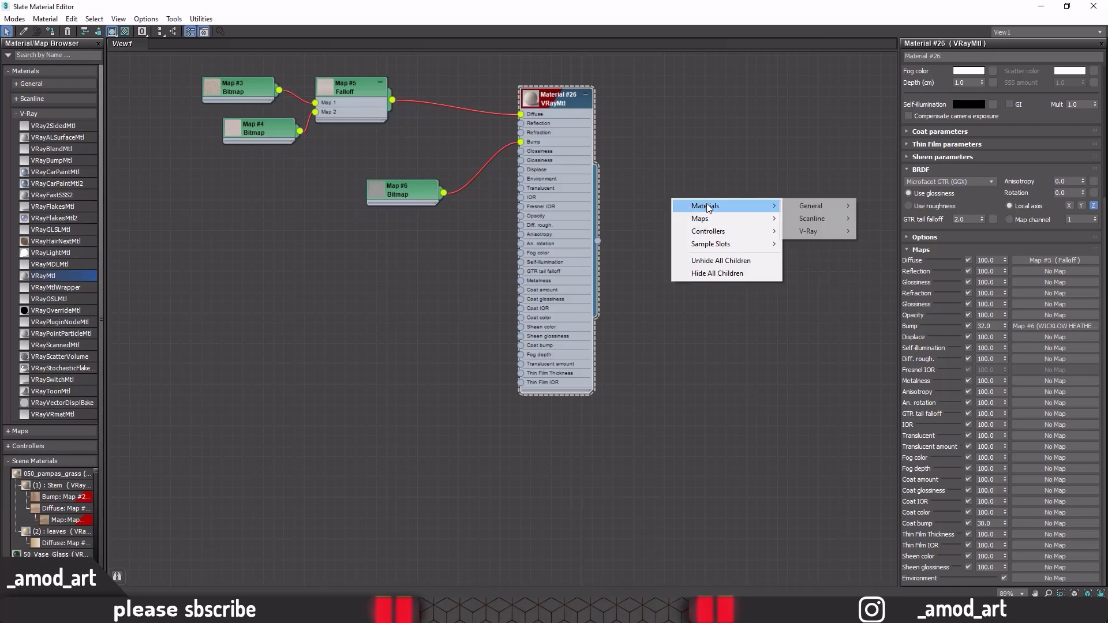
pyautogui.moveTo(811, 206)
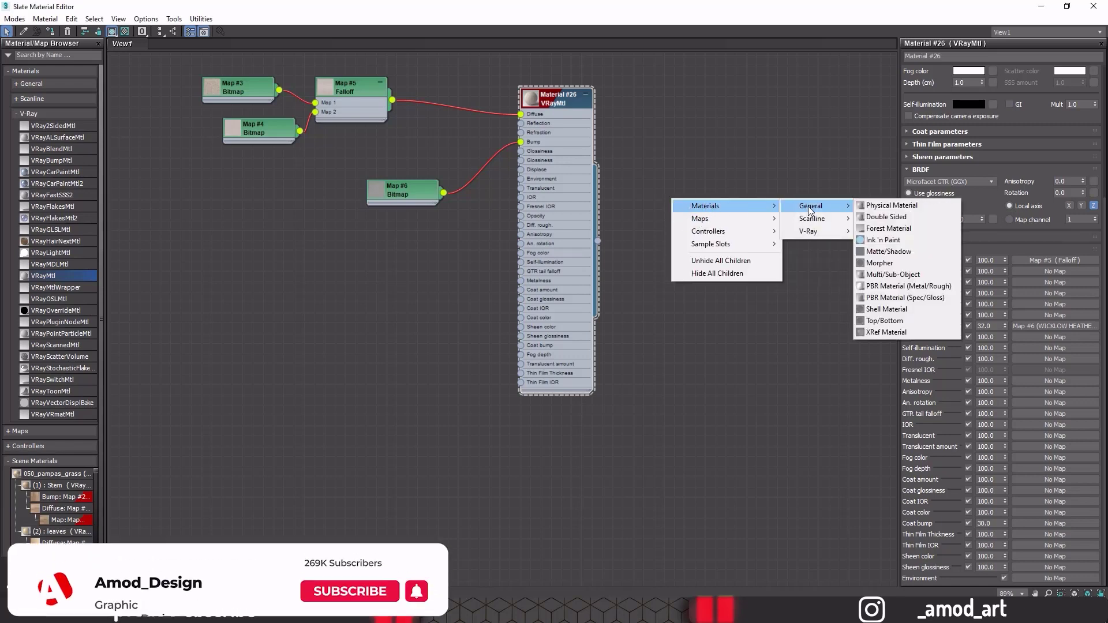
pyautogui.click(888, 278)
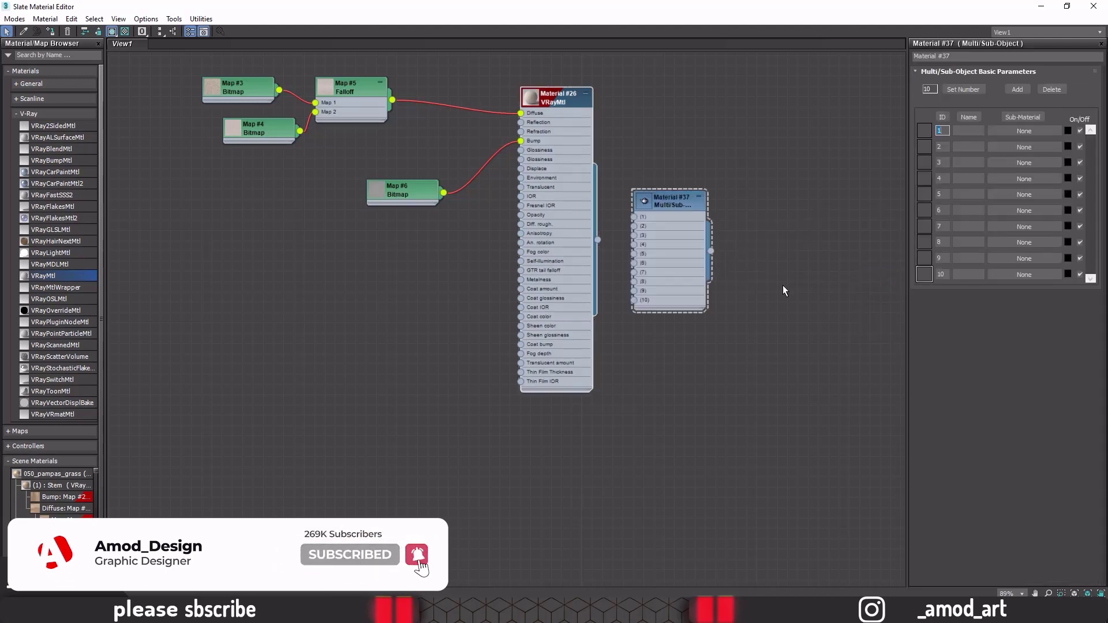
pyautogui.moveTo(670, 207); pyautogui.dragTo(701, 328)
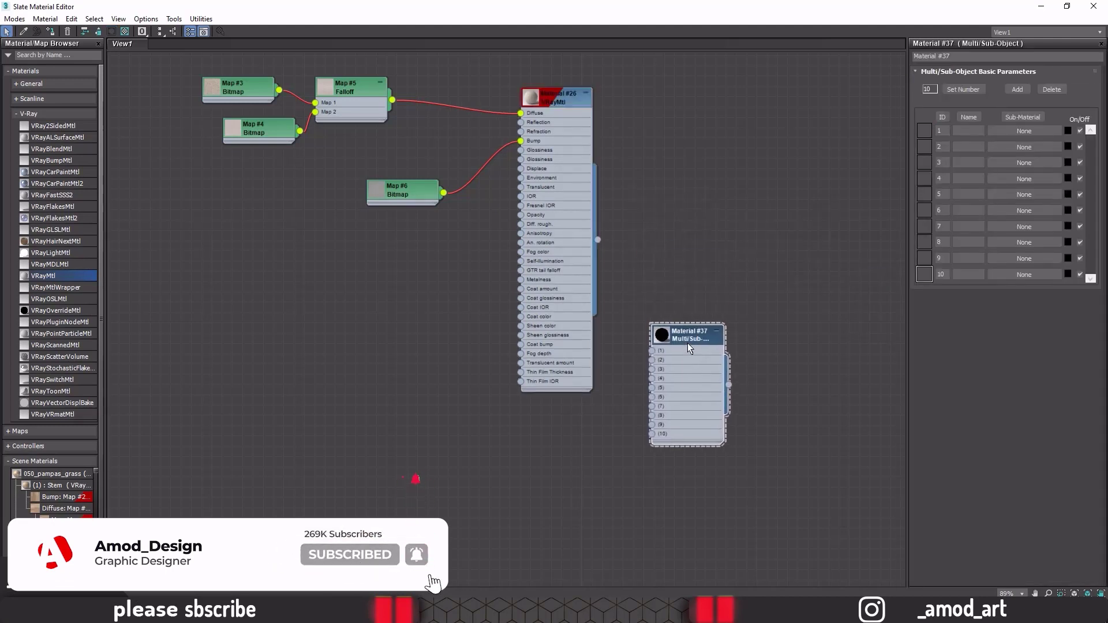
pyautogui.click(585, 92)
pyautogui.moveTo(565, 101)
pyautogui.mouseDown()
pyautogui.moveTo(569, 183)
pyautogui.moveTo(666, 331)
pyautogui.mouseUp()
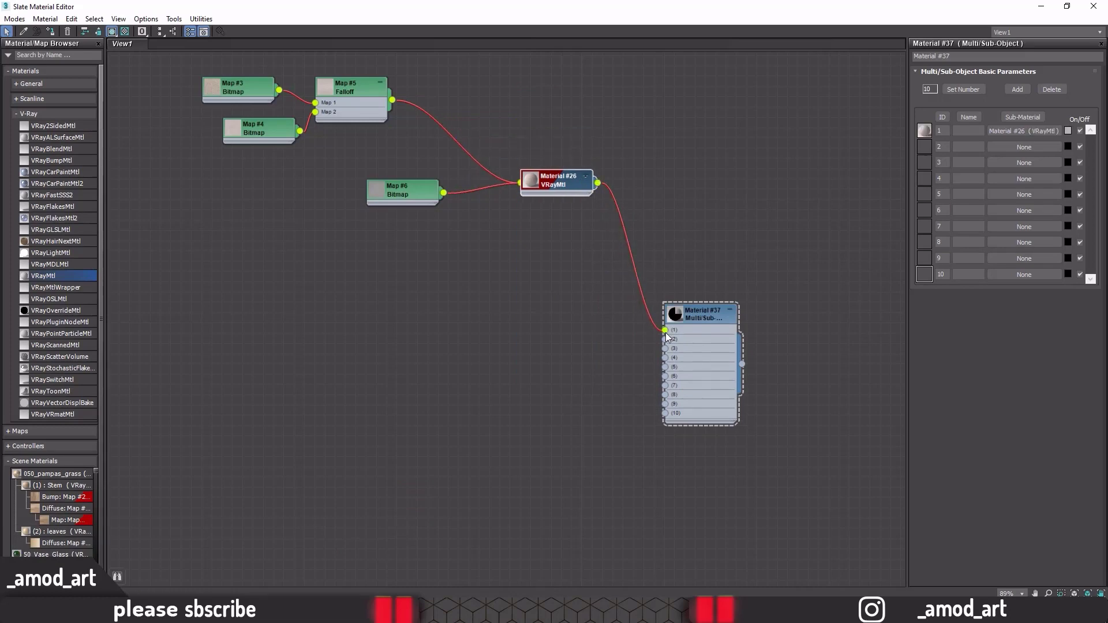
# Step: Add a new VRayMtl, Material #38, to the node graph
pyautogui.moveTo(594, 346); pyautogui.dragTo(596, 268, button='middle')
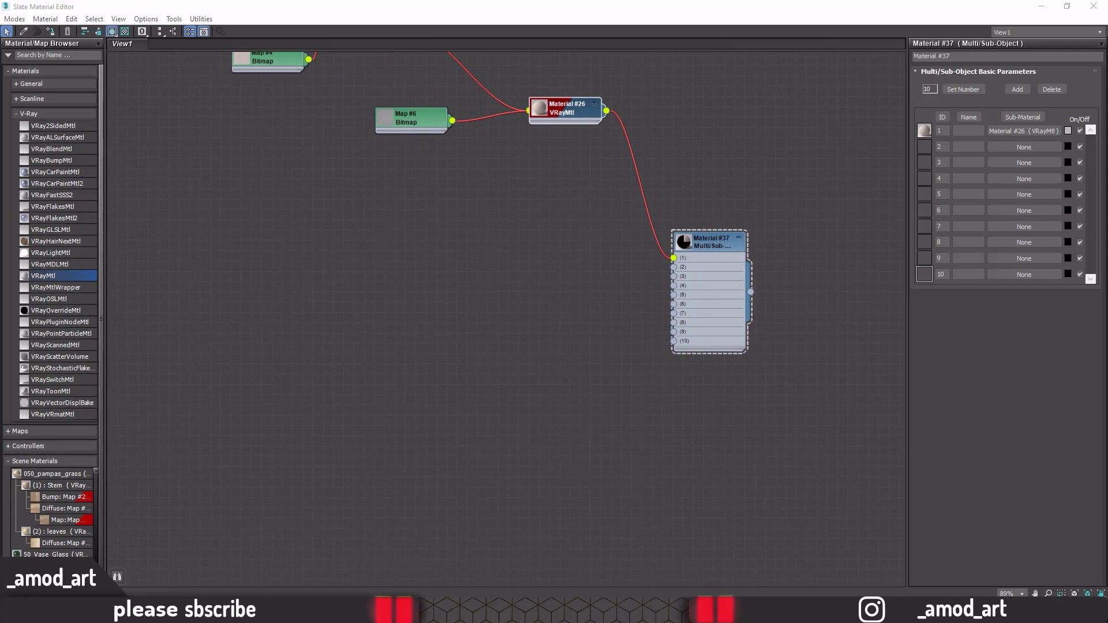
pyautogui.moveTo(712, 261); pyautogui.dragTo(753, 213, button='middle')
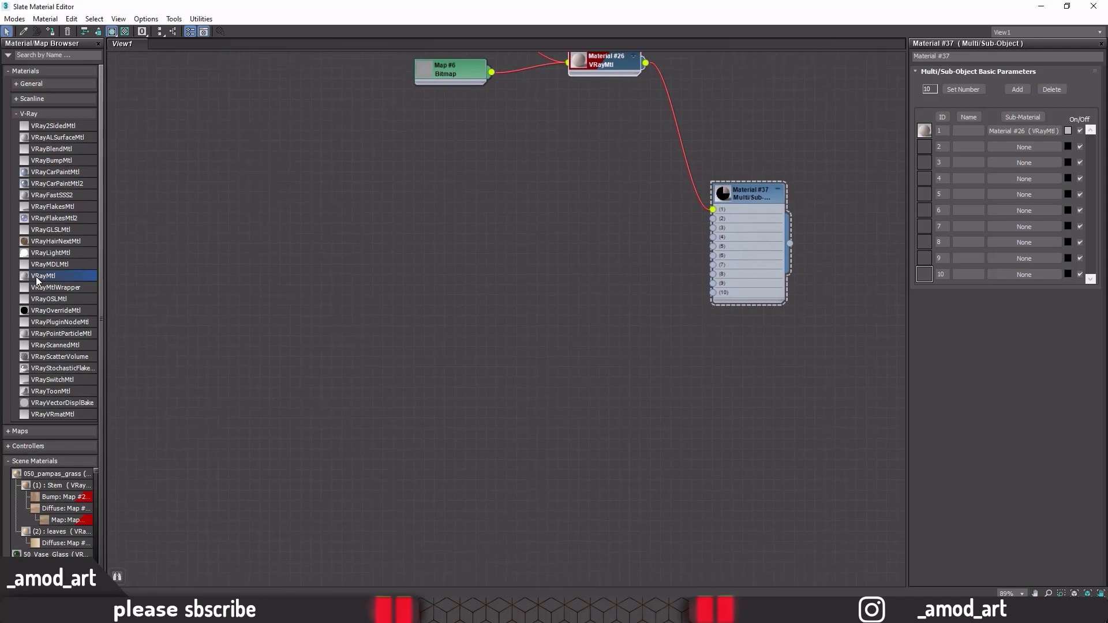
pyautogui.moveTo(583, 297); pyautogui.dragTo(597, 283)
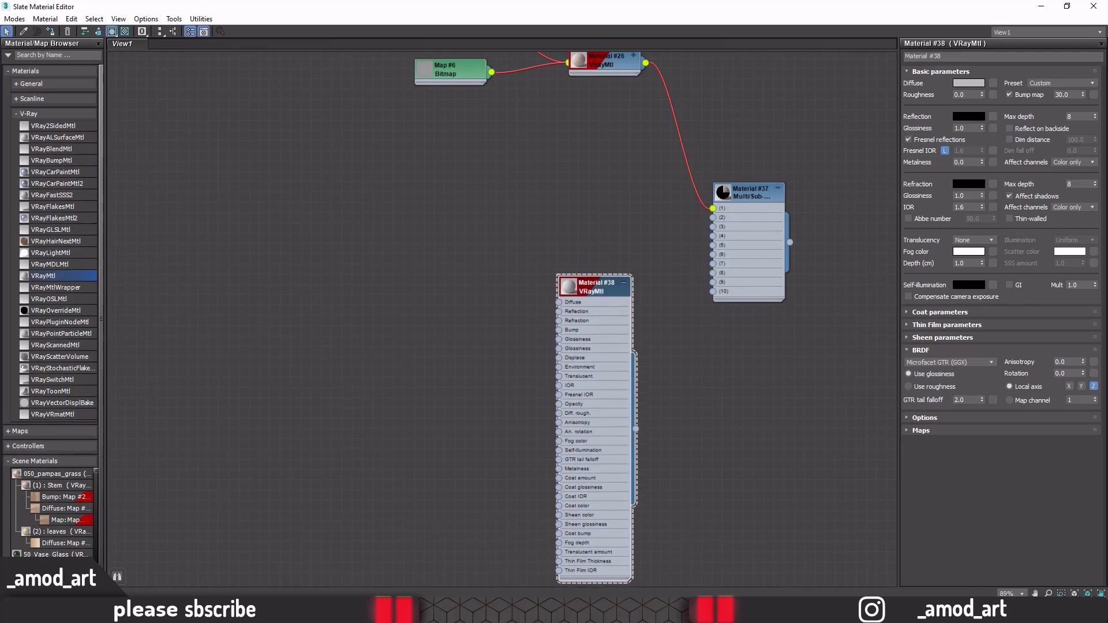
# Step: Add TDE331-HYDRA and TDE334-HYDRA_b bitmaps and wire them to Material #38's Diffuse and Bump
pyautogui.hotkey('alt', 'Tab')
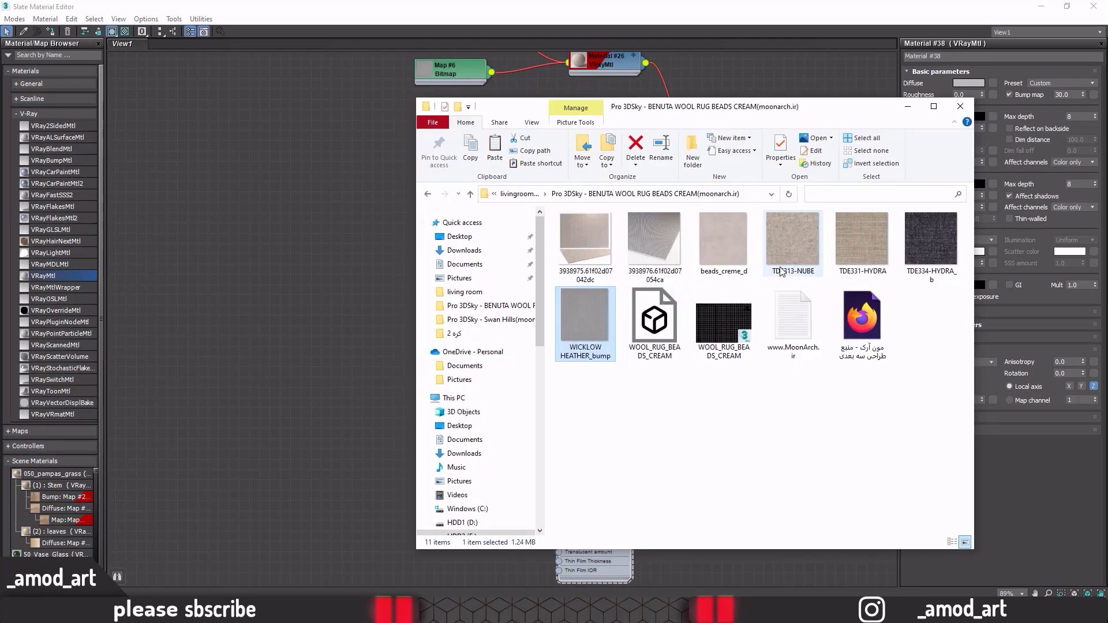
pyautogui.moveTo(792, 247)
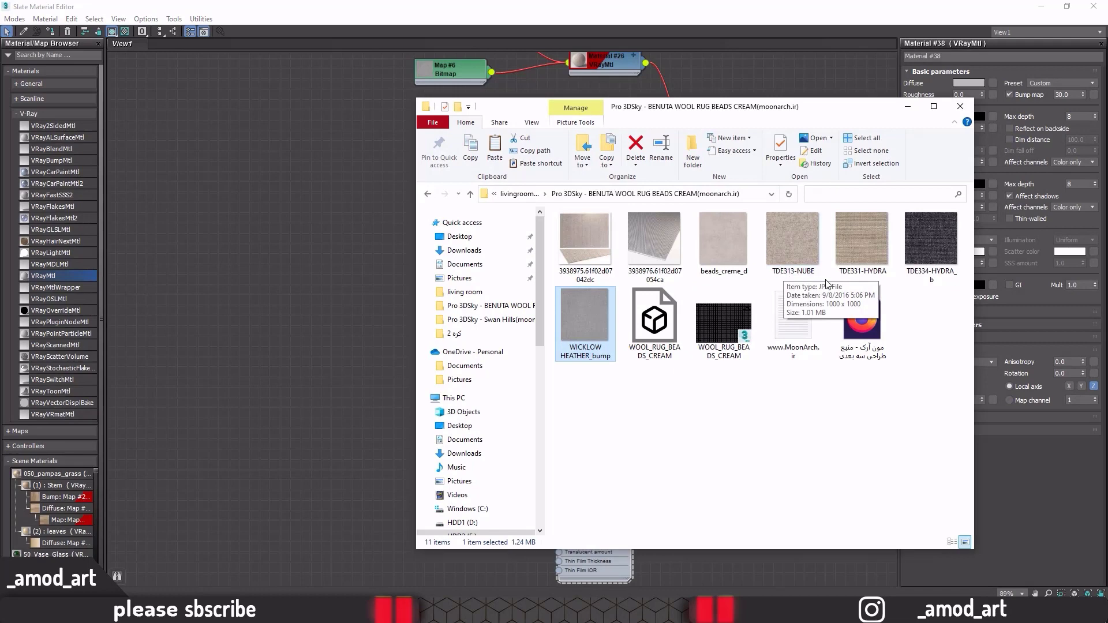
pyautogui.moveTo(865, 238)
pyautogui.mouseDown()
pyautogui.moveTo(478, 300)
pyautogui.moveTo(380, 273)
pyautogui.mouseUp()
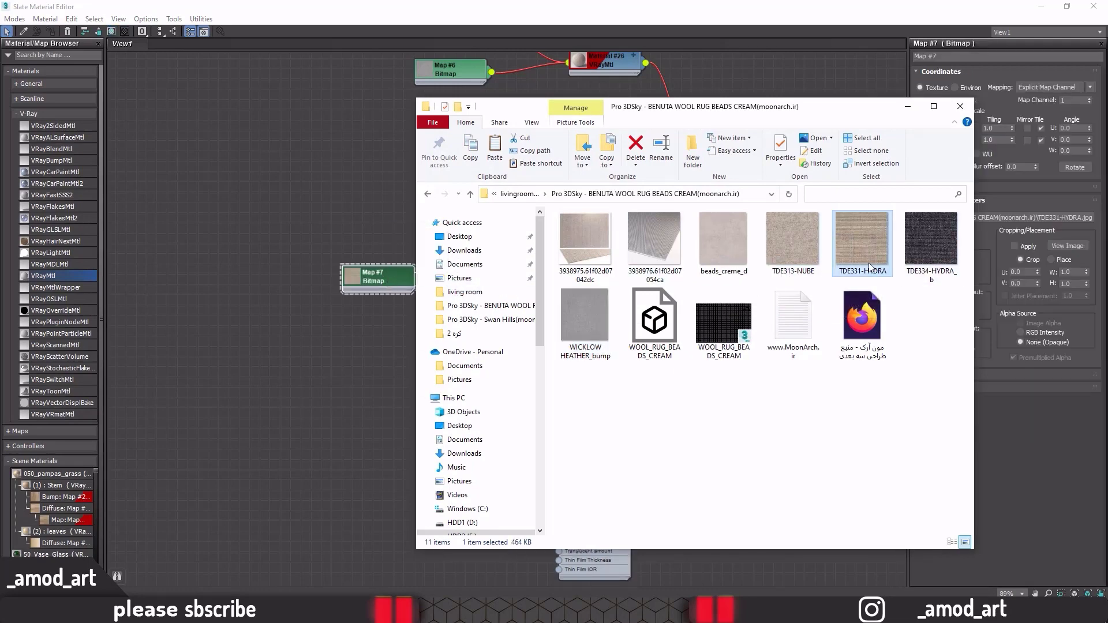
pyautogui.click(933, 244)
pyautogui.moveTo(933, 245); pyautogui.dragTo(378, 361)
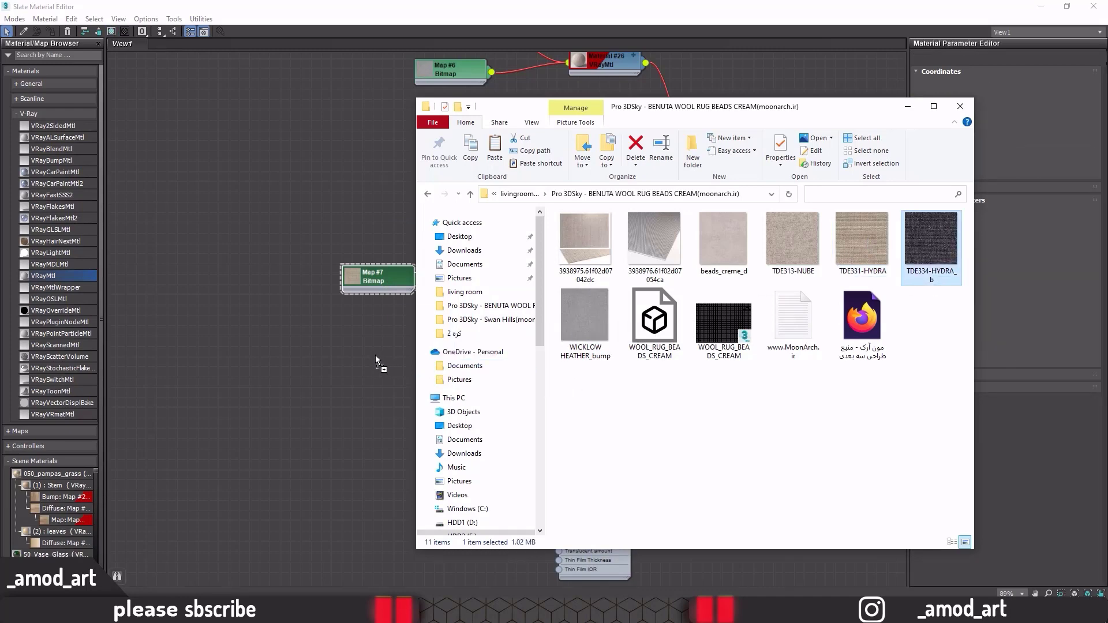
pyautogui.click(907, 107)
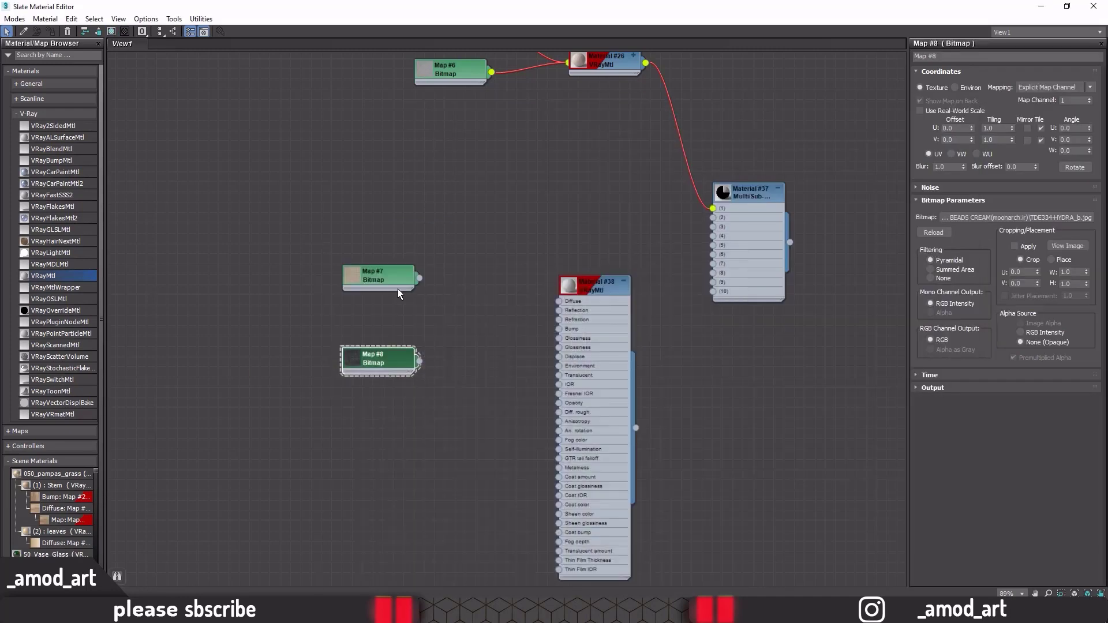
pyautogui.moveTo(389, 276)
pyautogui.mouseDown()
pyautogui.moveTo(427, 299)
pyautogui.moveTo(559, 300)
pyautogui.mouseUp()
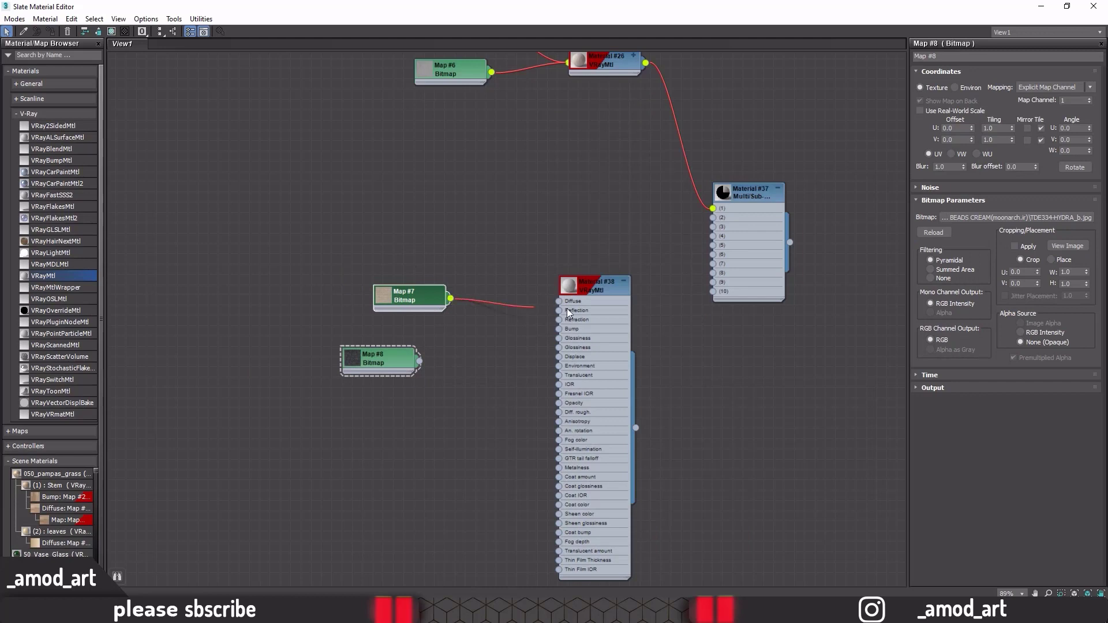
pyautogui.moveTo(419, 362); pyautogui.dragTo(559, 330)
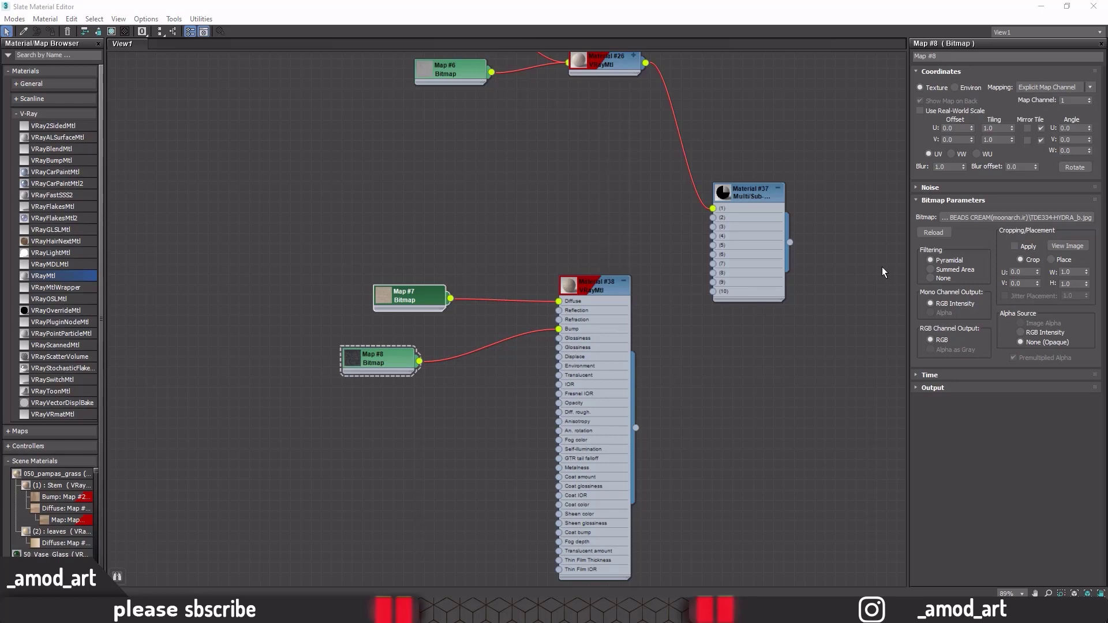
# Step: Set Material #38's bump amount to 25
pyautogui.moveTo(500, 346); pyautogui.dragTo(486, 293, button='middle')
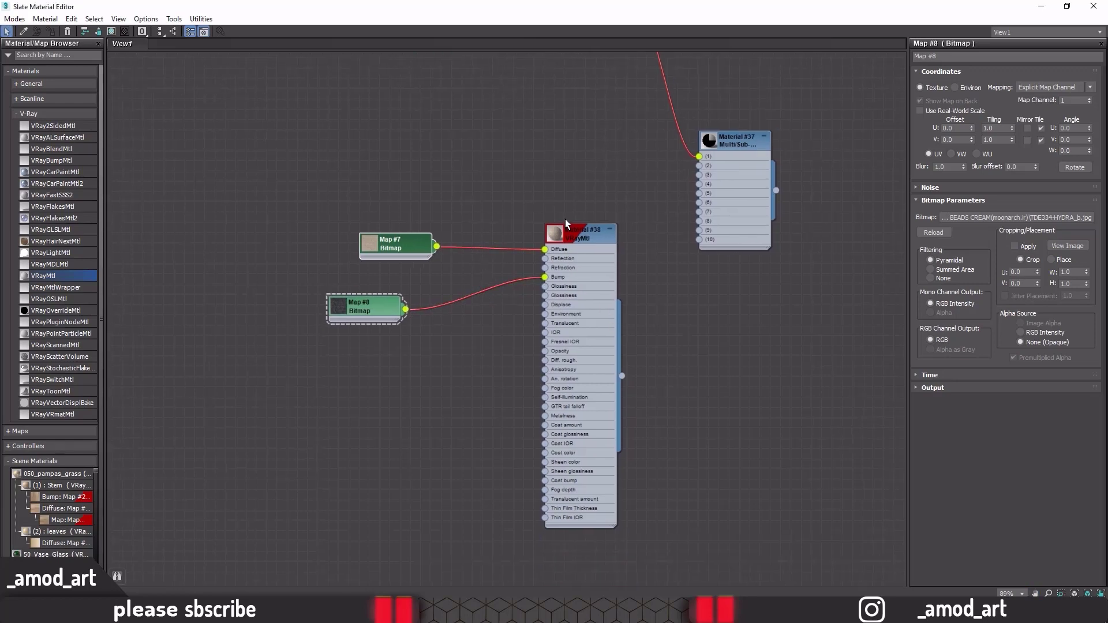
pyautogui.click(570, 236)
pyautogui.doubleClick(569, 237)
pyautogui.click(912, 424)
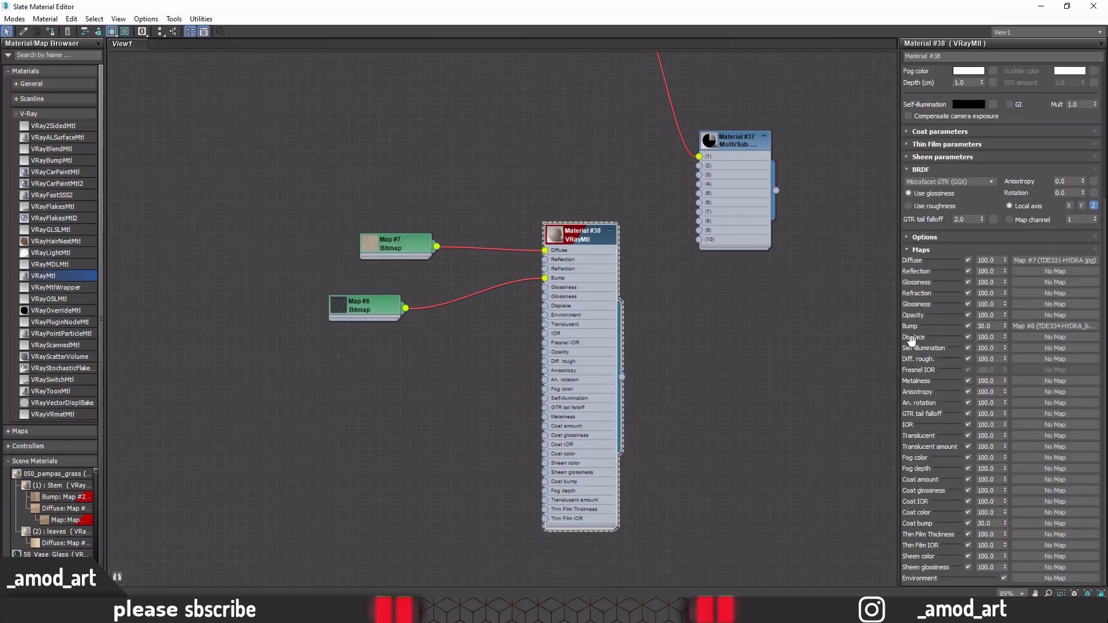
pyautogui.doubleClick(992, 327)
pyautogui.write('25')
# Step: Plug Material #38 into slot 2 of the Multi/Sub material
pyautogui.moveTo(658, 233); pyautogui.dragTo(700, 166)
pyautogui.moveTo(664, 154); pyautogui.dragTo(635, 295, button='middle')
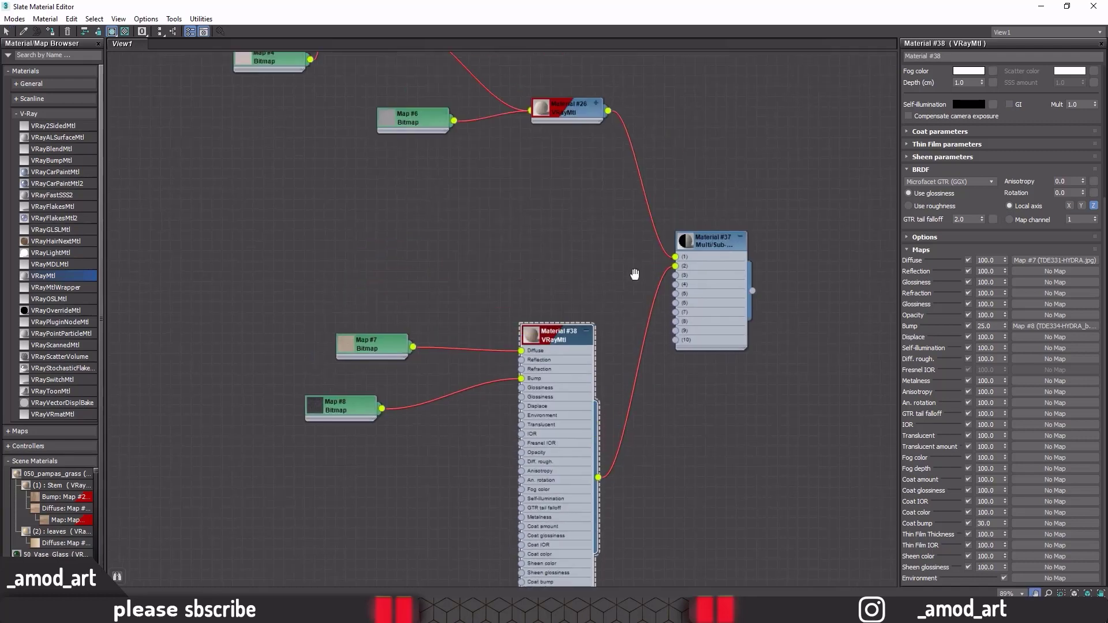
pyautogui.scroll(-3, 636, 295)
pyautogui.scroll(-1, 636, 296)
# Step: Delete the extra Multi/Sub slots, leaving only sub-materials #26 and #38
pyautogui.doubleClick(688, 287)
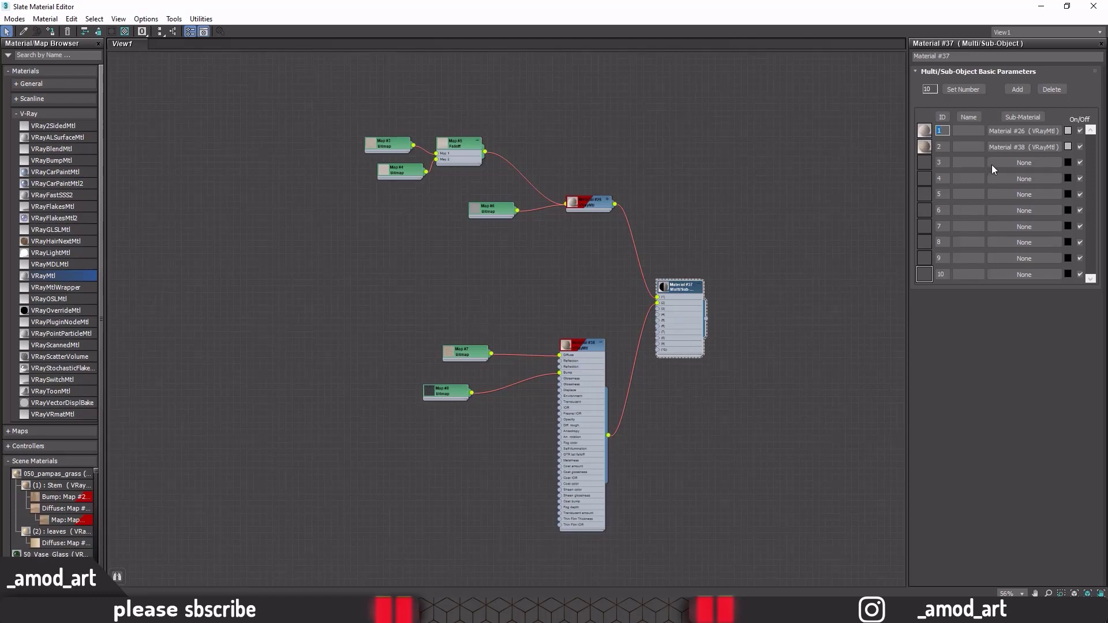
pyautogui.click(1050, 89)
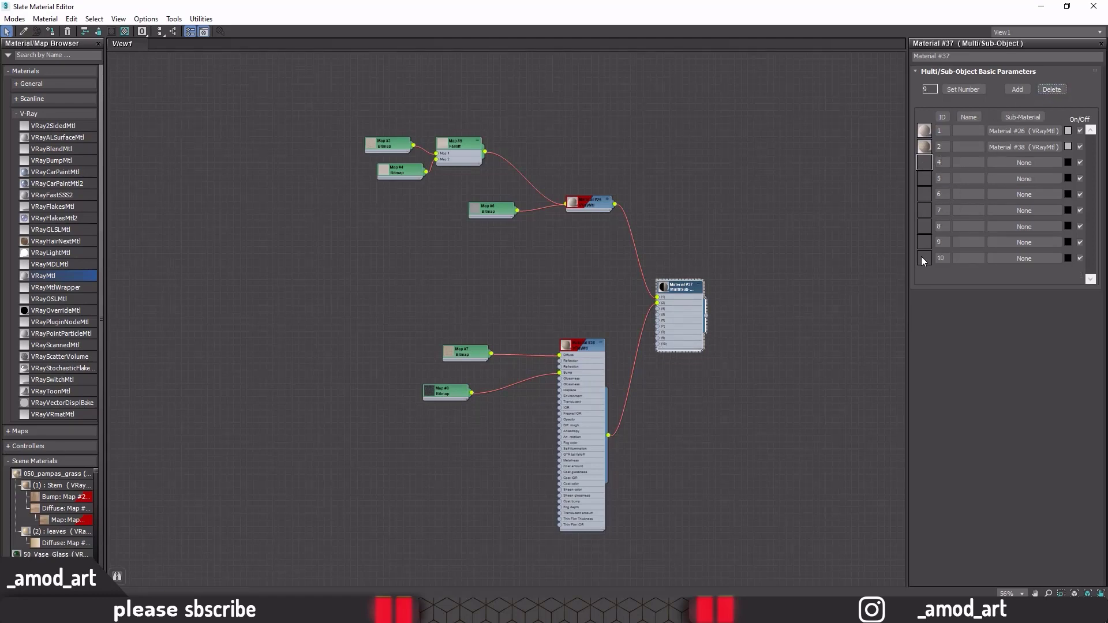
pyautogui.click(1046, 90)
pyautogui.click(1046, 90)
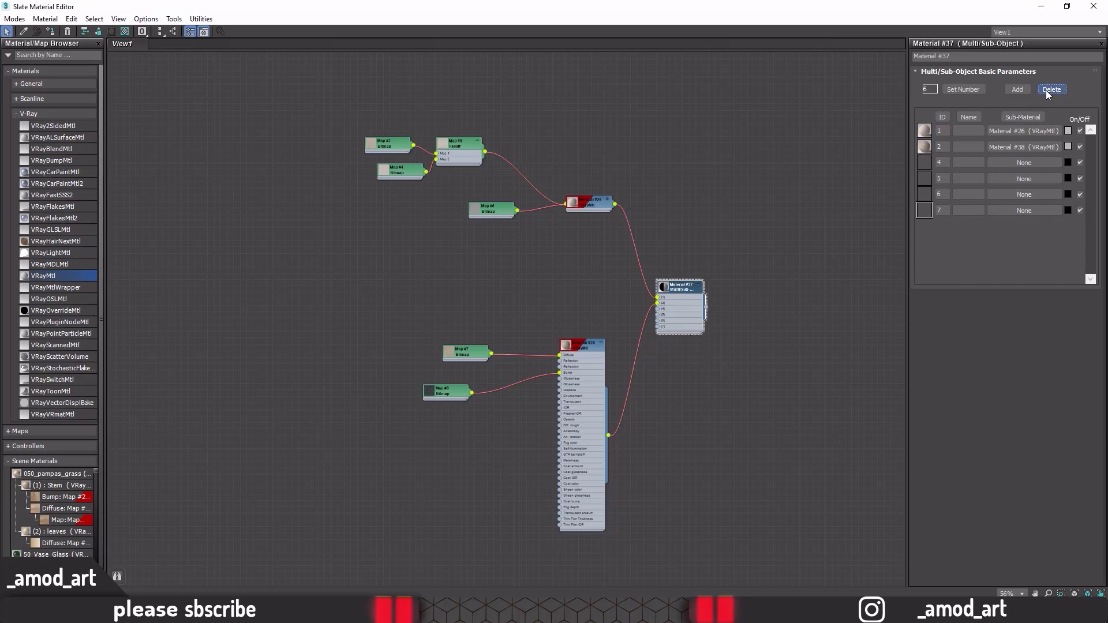
pyautogui.click(1046, 90)
pyautogui.click(1046, 90)
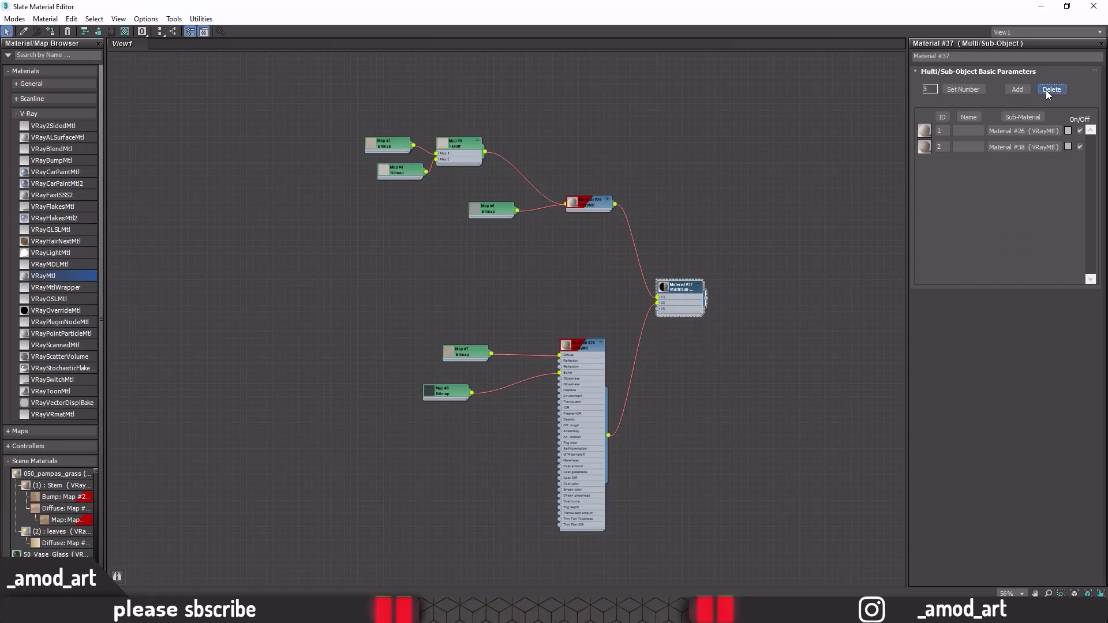
# Step: Arrange Material #38 and Maps #7 and #8 beside the Multi/Sub node and restore the editor window
pyautogui.moveTo(728, 321); pyautogui.dragTo(757, 282, button='middle')
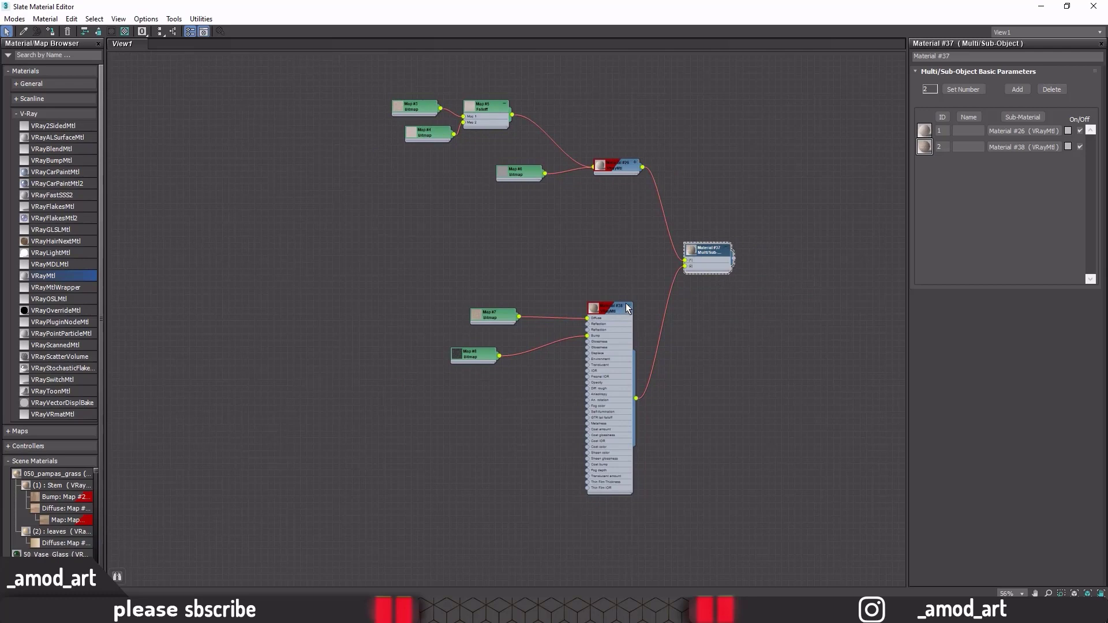
pyautogui.click(627, 306)
pyautogui.moveTo(612, 307); pyautogui.dragTo(631, 269)
pyautogui.moveTo(524, 396)
pyautogui.mouseDown()
pyautogui.moveTo(464, 293)
pyautogui.moveTo(503, 303)
pyautogui.moveTo(559, 260)
pyautogui.mouseUp()
pyautogui.moveTo(690, 254); pyautogui.dragTo(645, 282, button='middle')
pyautogui.click(664, 278)
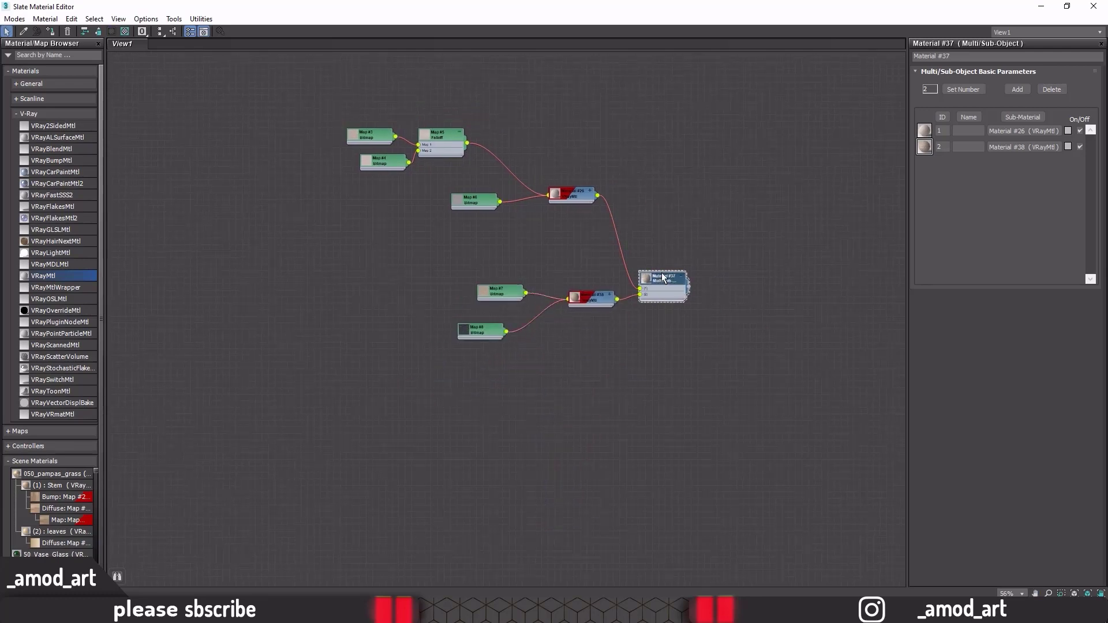
pyautogui.doubleClick(571, 5)
pyautogui.moveTo(658, 92); pyautogui.dragTo(695, 102)
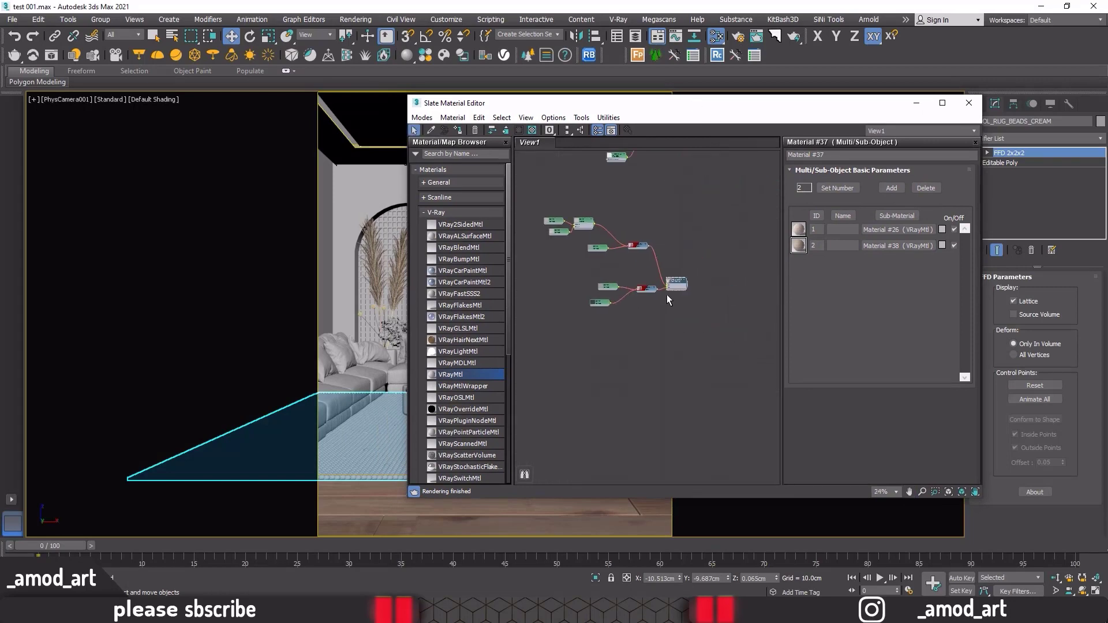
# Step: Close the material editor and switch the viewport to Perspective
pyautogui.scroll(5, 667, 297)
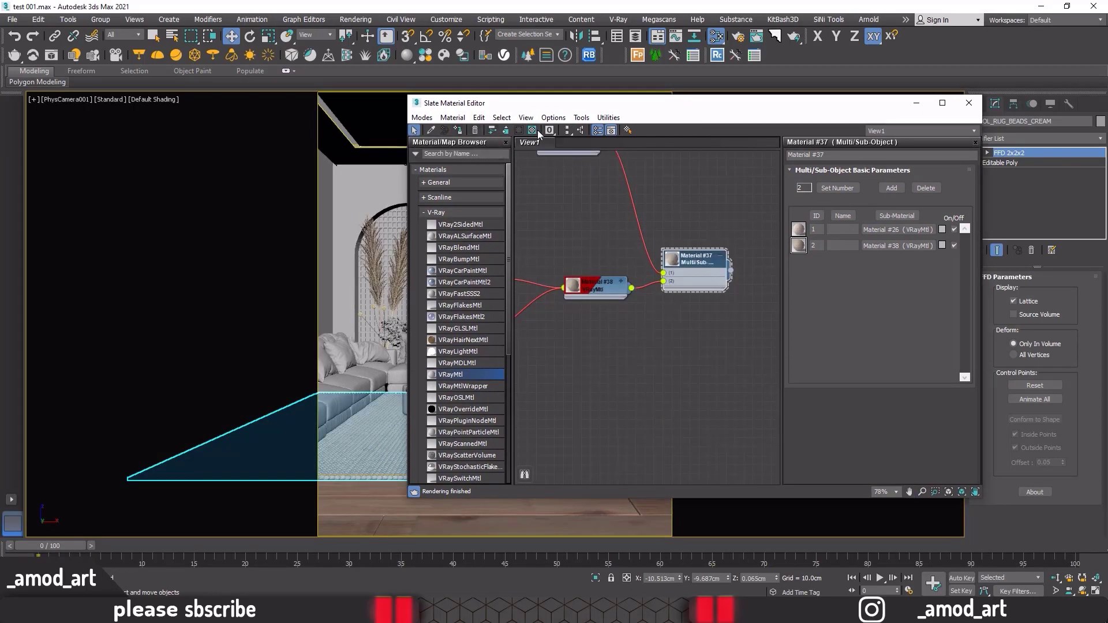
pyautogui.click(969, 103)
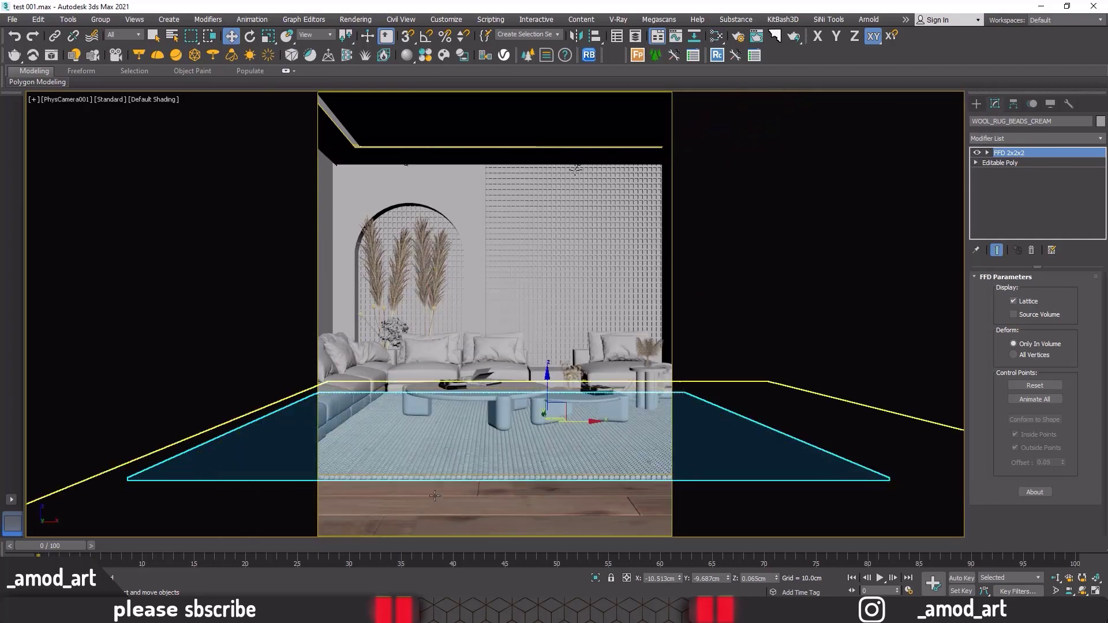
pyautogui.press('p')
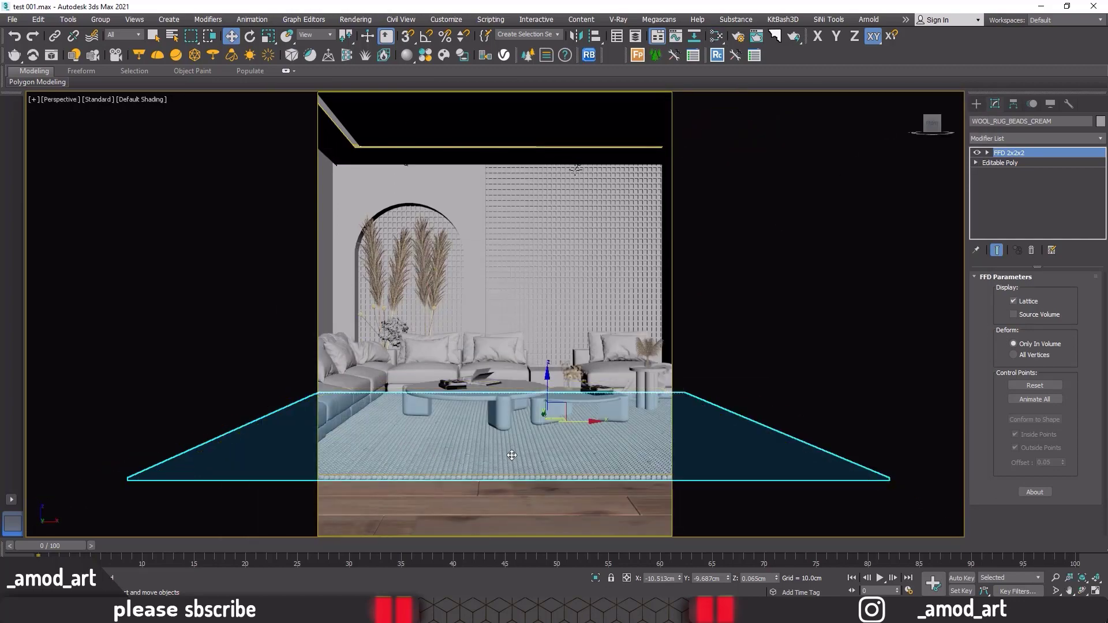
# Step: Zoom in on the rug's front edge, then return to the PhysCamera001 view
pyautogui.scroll(3, 462, 456)
pyautogui.scroll(2, 480, 395)
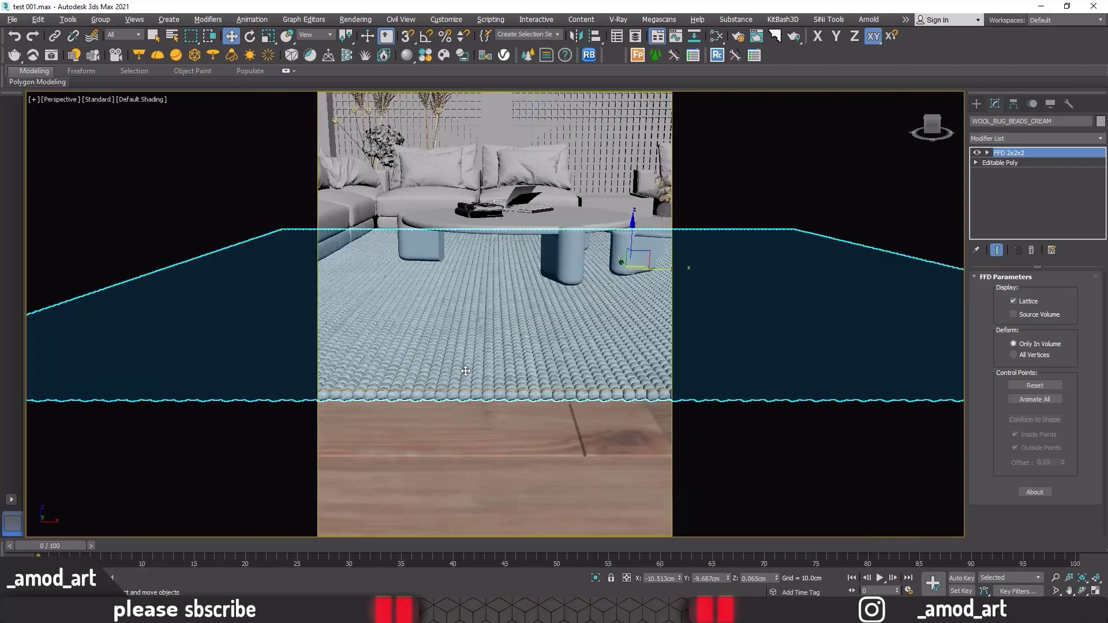
pyautogui.scroll(2, 465, 371)
pyautogui.scroll(1, 465, 381)
pyautogui.scroll(2, 466, 394)
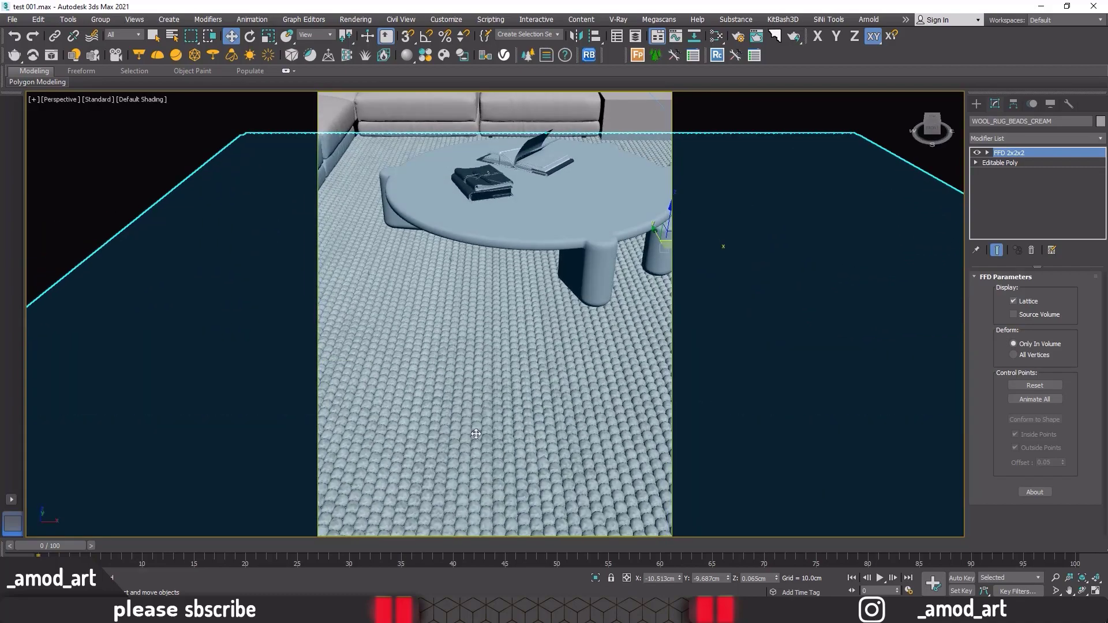
pyautogui.moveTo(494, 378)
pyautogui.mouseDown(button='middle')
pyautogui.moveTo(586, 341)
pyautogui.moveTo(606, 315)
pyautogui.mouseUp(button='middle')
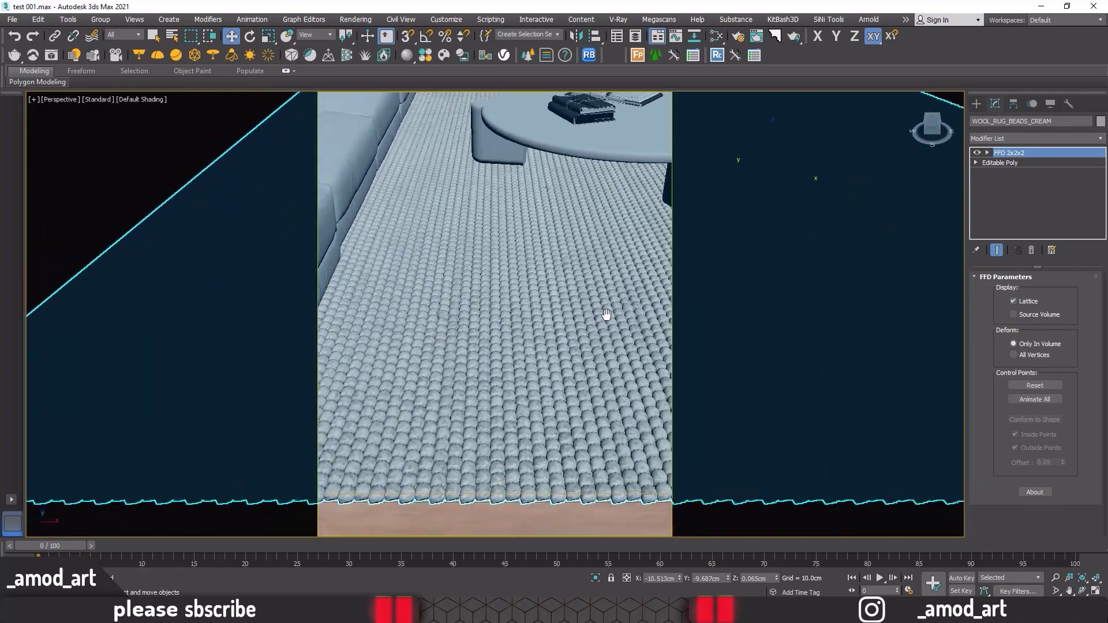
pyautogui.press('c')
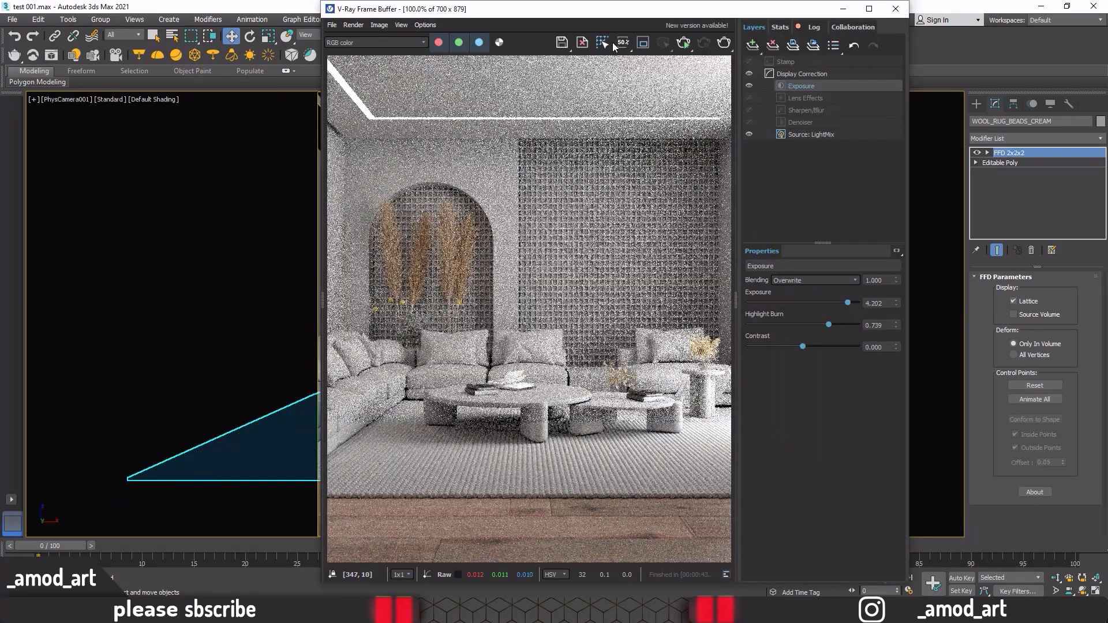
# Step: Render a V-Ray region extended up over the rug
pyautogui.click(643, 42)
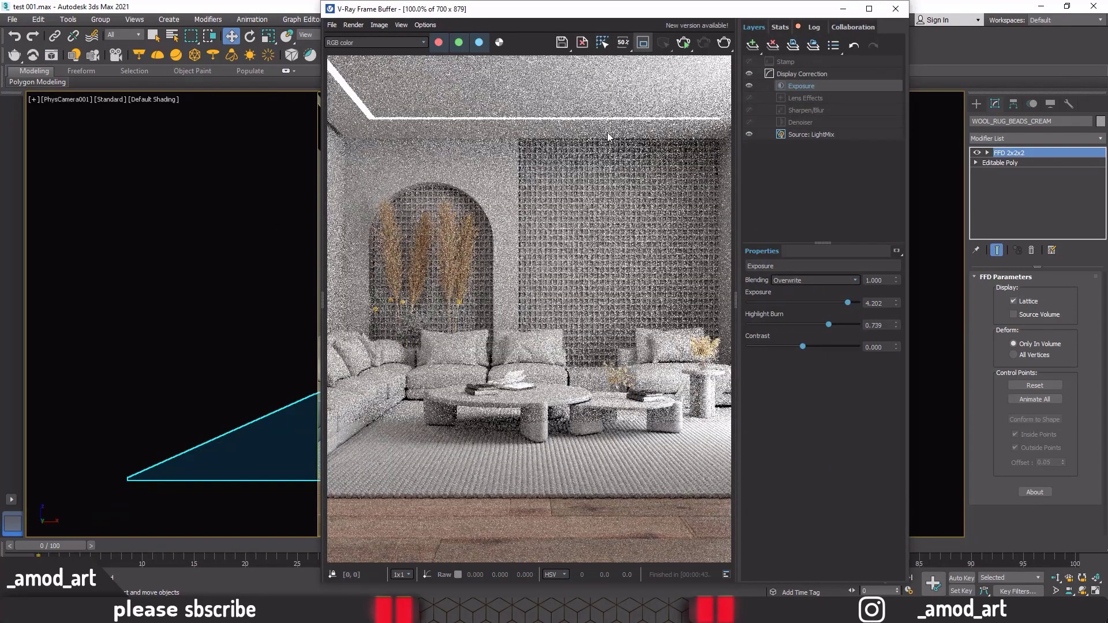
pyautogui.moveTo(508, 423); pyautogui.dragTo(508, 388)
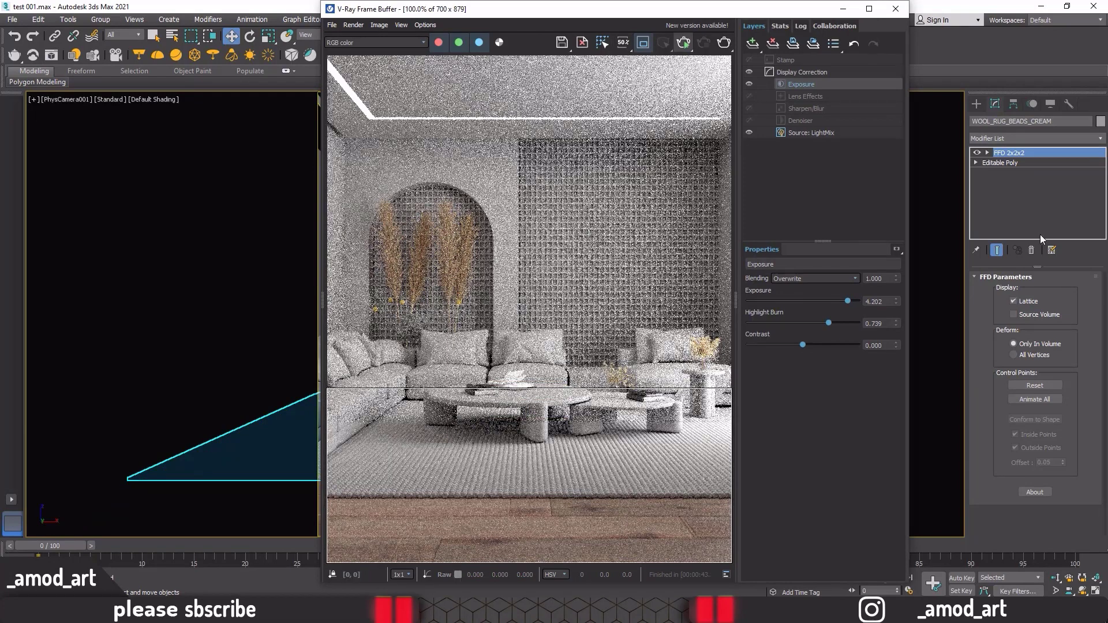
pyautogui.click(683, 45)
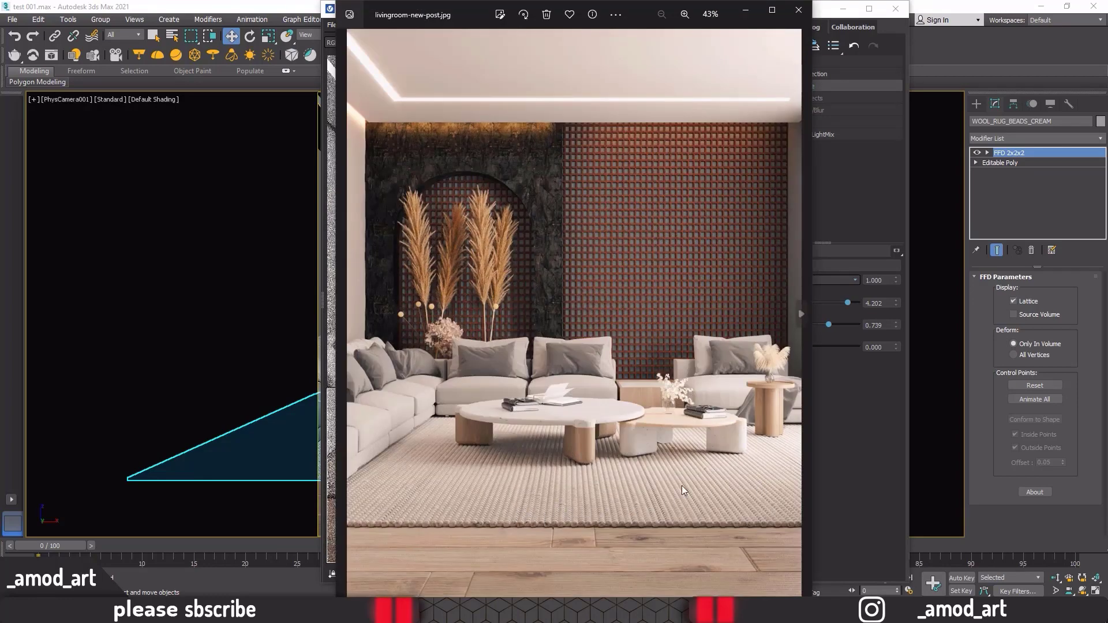
# Step: Compare with the reference photo, close the frame buffer, and select the Group006 coffee tables
pyautogui.click(744, 10)
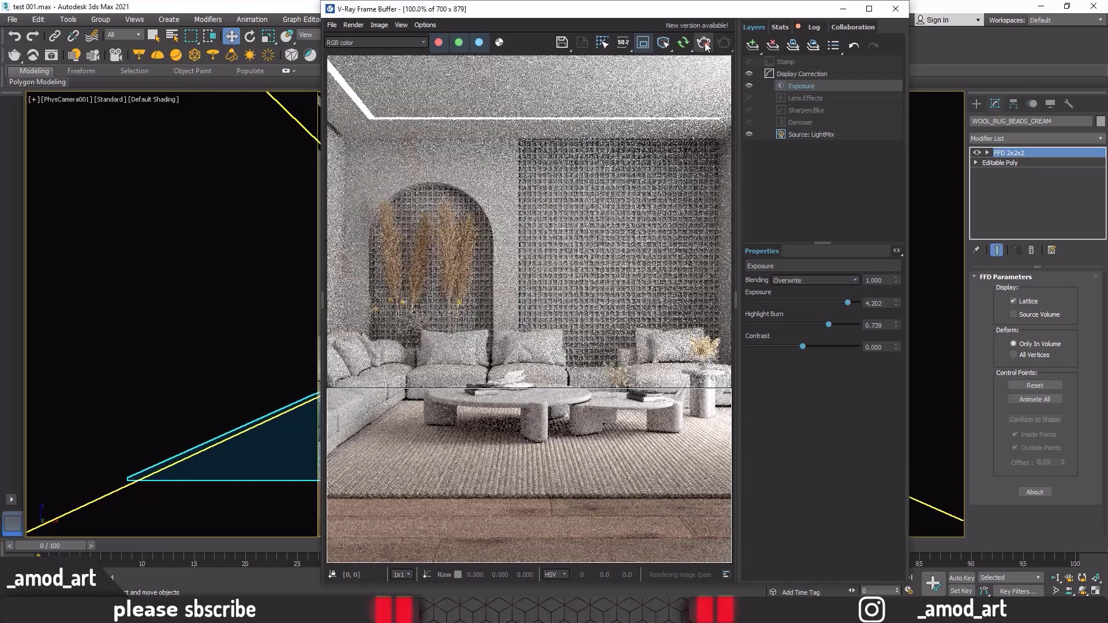
pyautogui.click(895, 9)
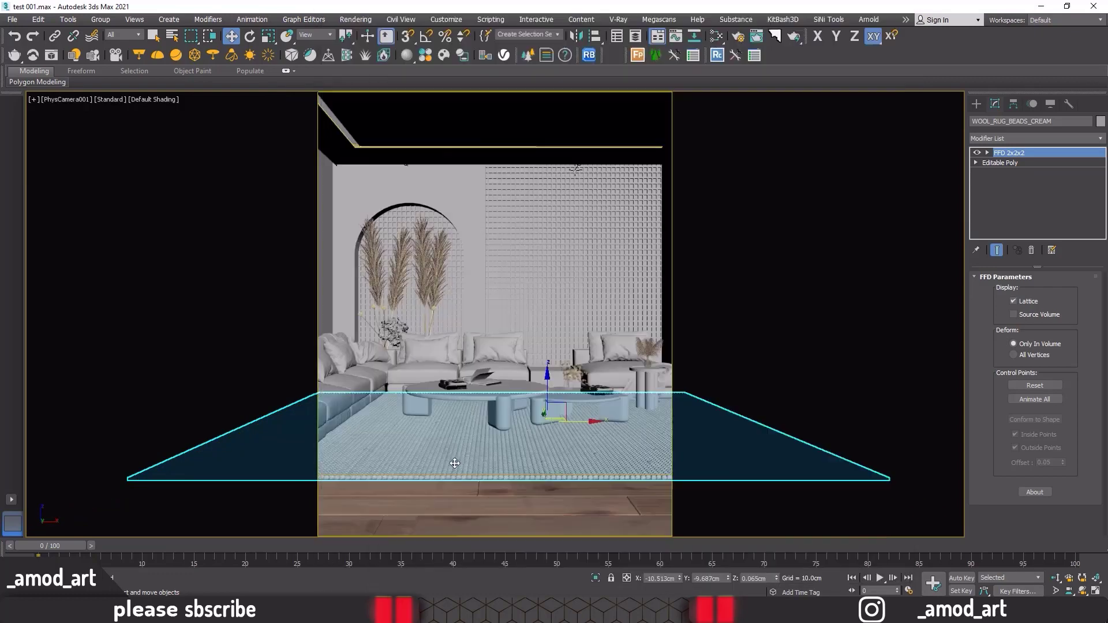
pyautogui.hotkey('alt', 'Tab')
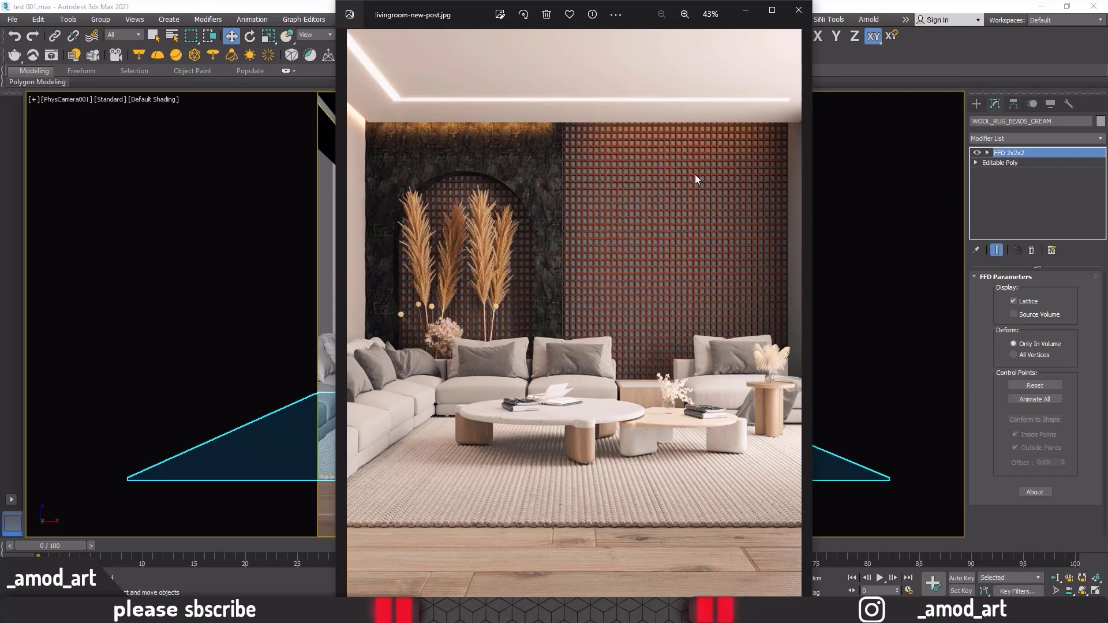
pyautogui.click(745, 10)
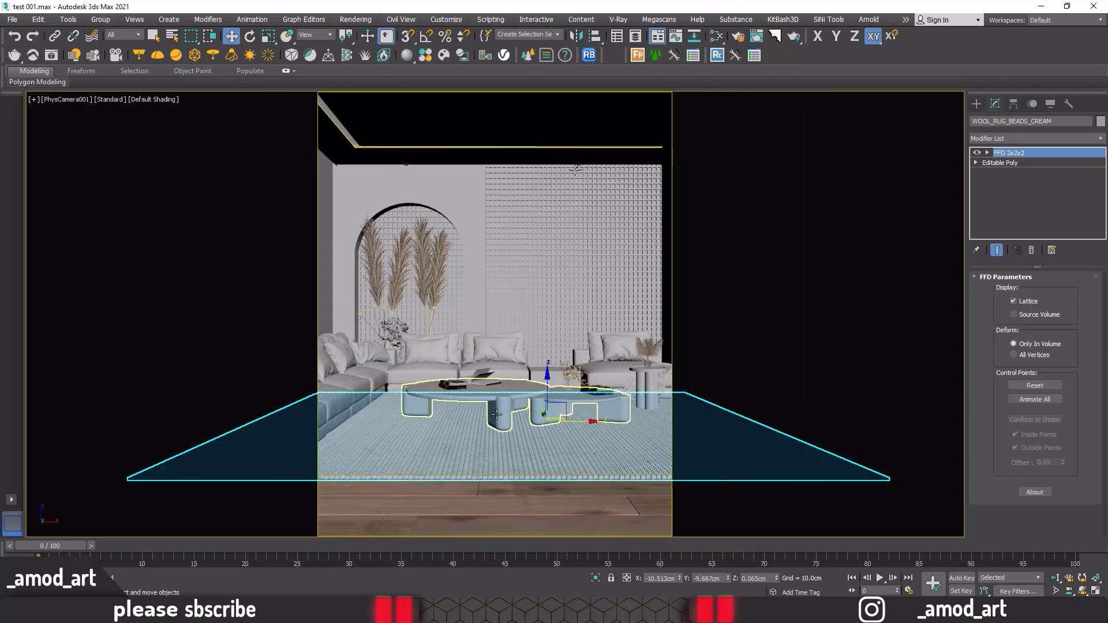
pyautogui.click(496, 415)
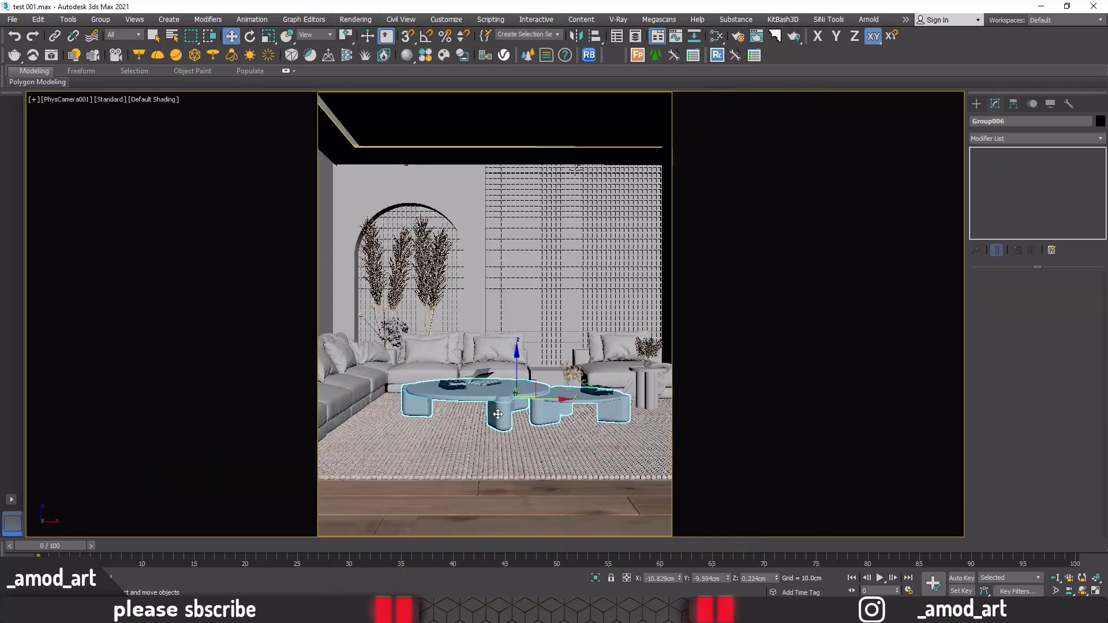
# Step: Ungroup the coffee tables and select Bone table big on its own
pyautogui.click(100, 22)
pyautogui.click(110, 45)
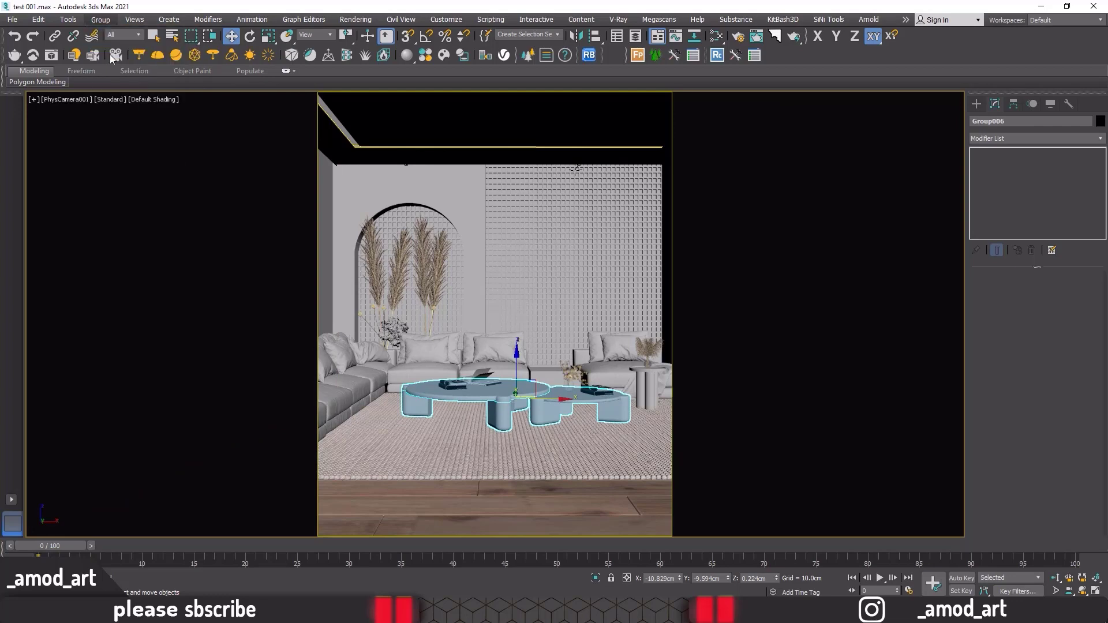
pyautogui.click(506, 417)
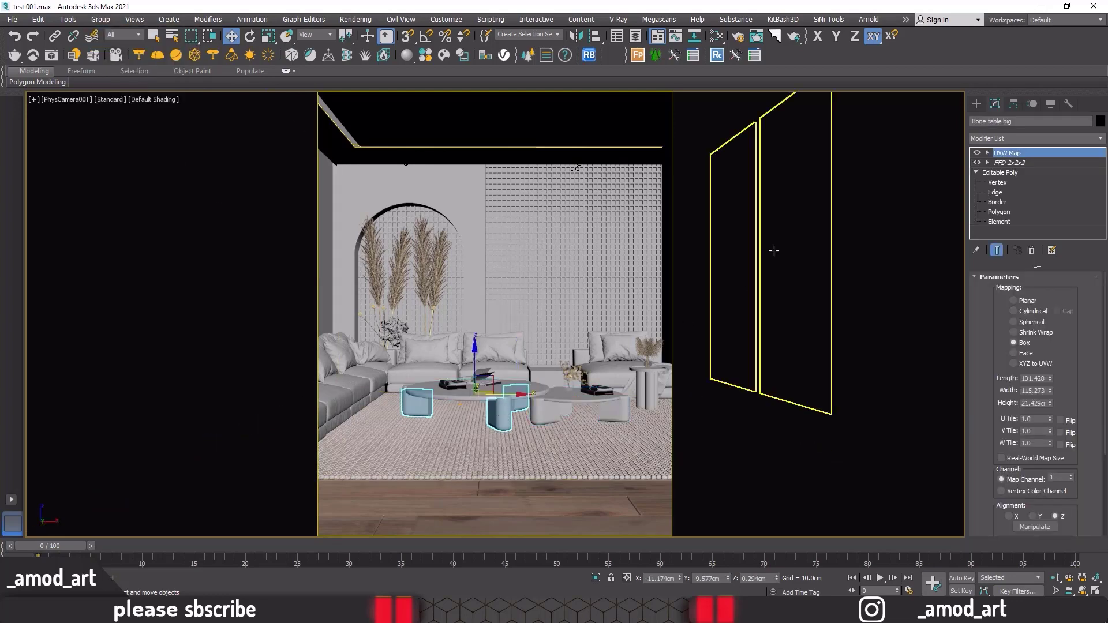
# Step: Open the Slate Material Editor and the V-Ray material library at Wood & Laminate
pyautogui.click(714, 37)
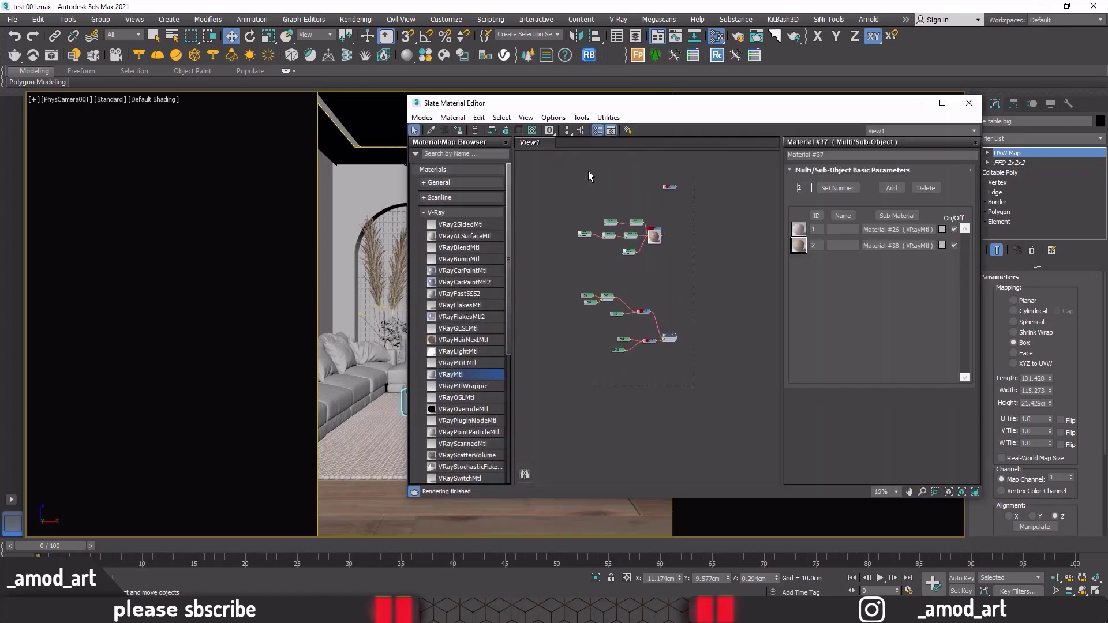
pyautogui.moveTo(672, 291)
pyautogui.mouseDown(button='middle')
pyautogui.moveTo(742, 247)
pyautogui.moveTo(834, 248)
pyautogui.mouseUp(button='middle')
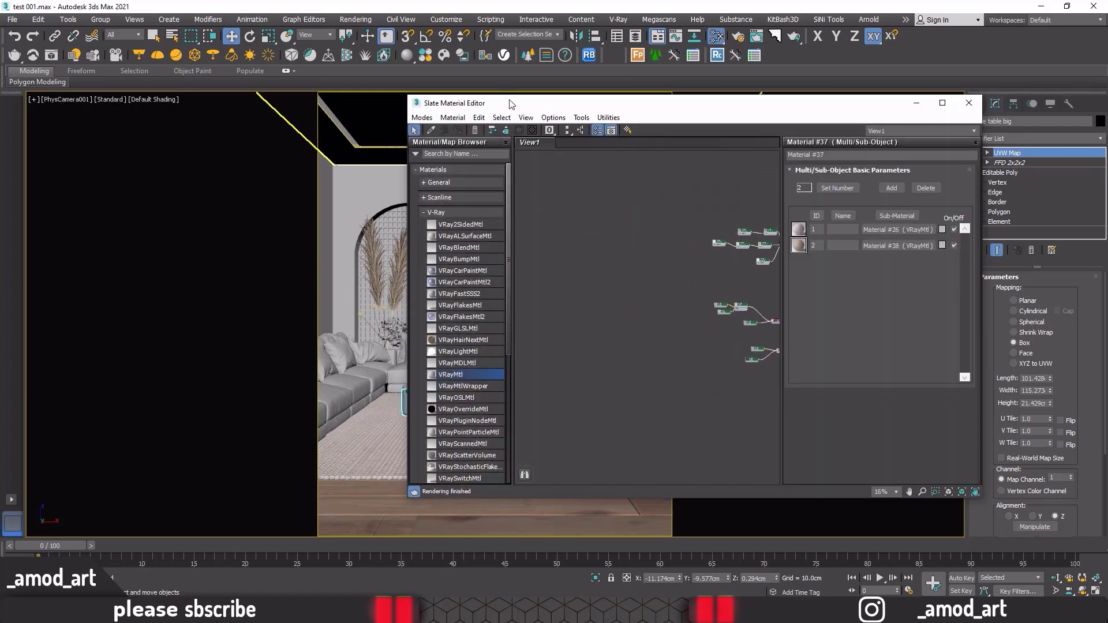
pyautogui.click(426, 55)
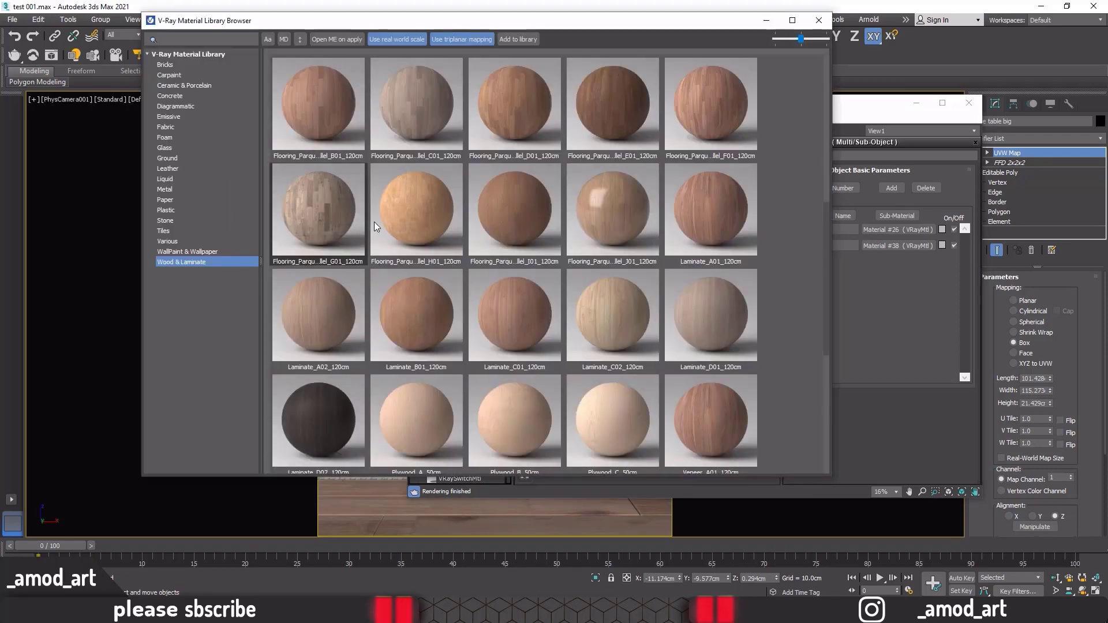
# Step: Browse the V-Ray wood materials and preview Laminate_A02_120cm at large size
pyautogui.scroll(4, 540, 283)
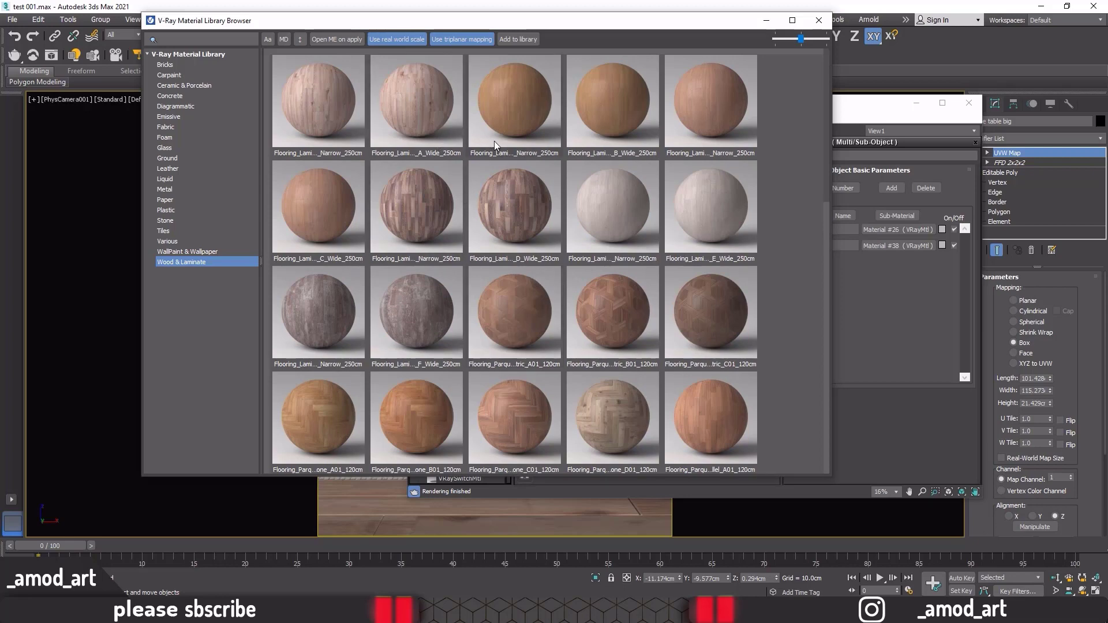
pyautogui.moveTo(828, 172); pyautogui.dragTo(818, 417)
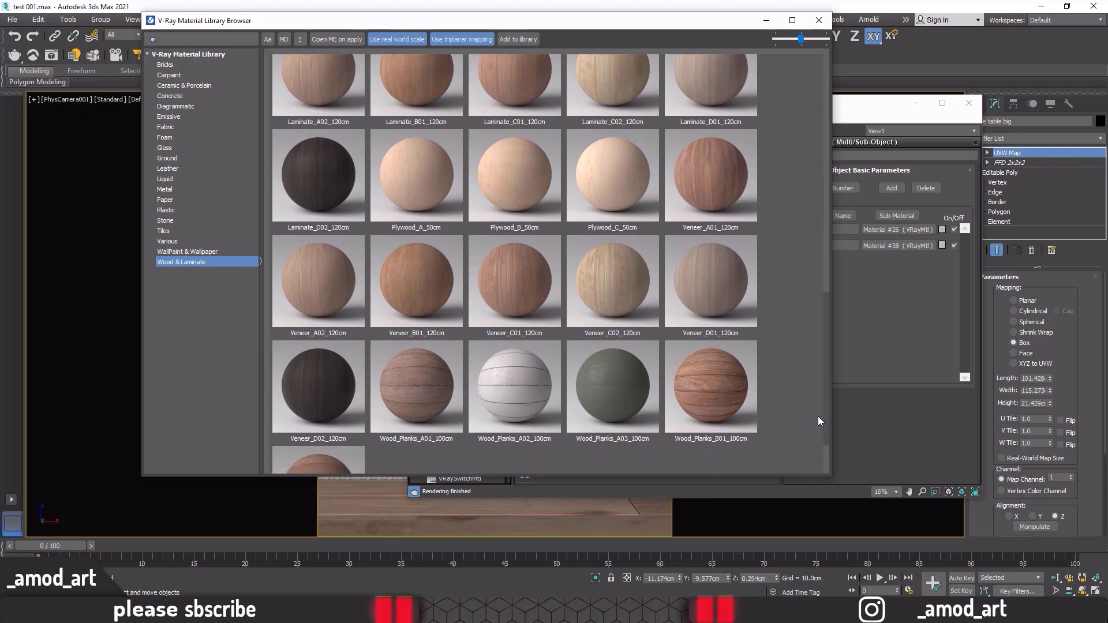
pyautogui.click(715, 199)
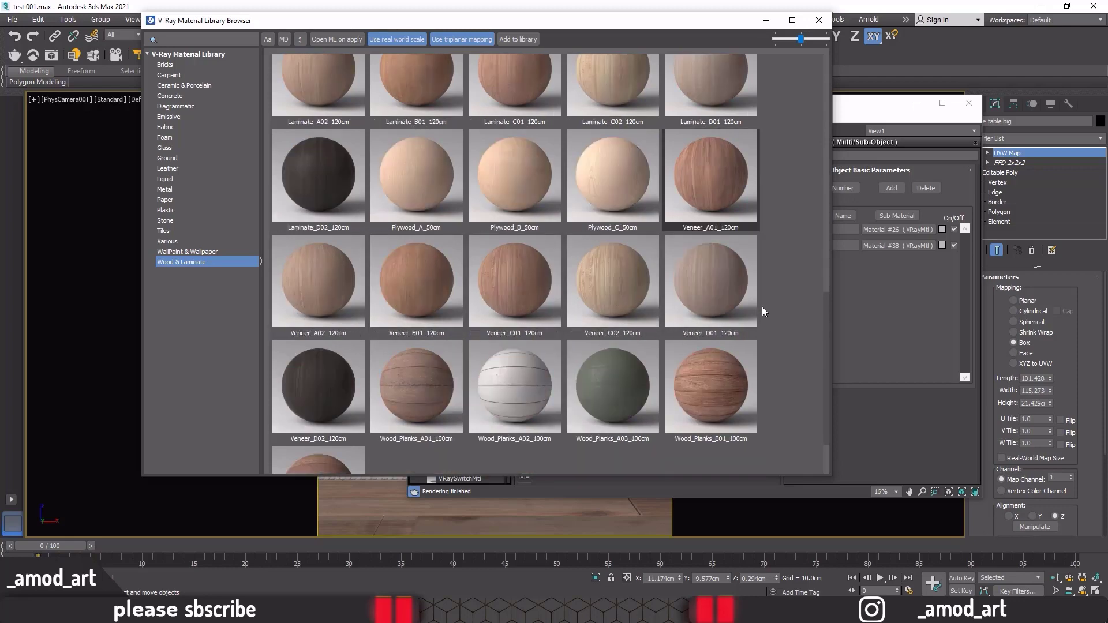
pyautogui.click(315, 99)
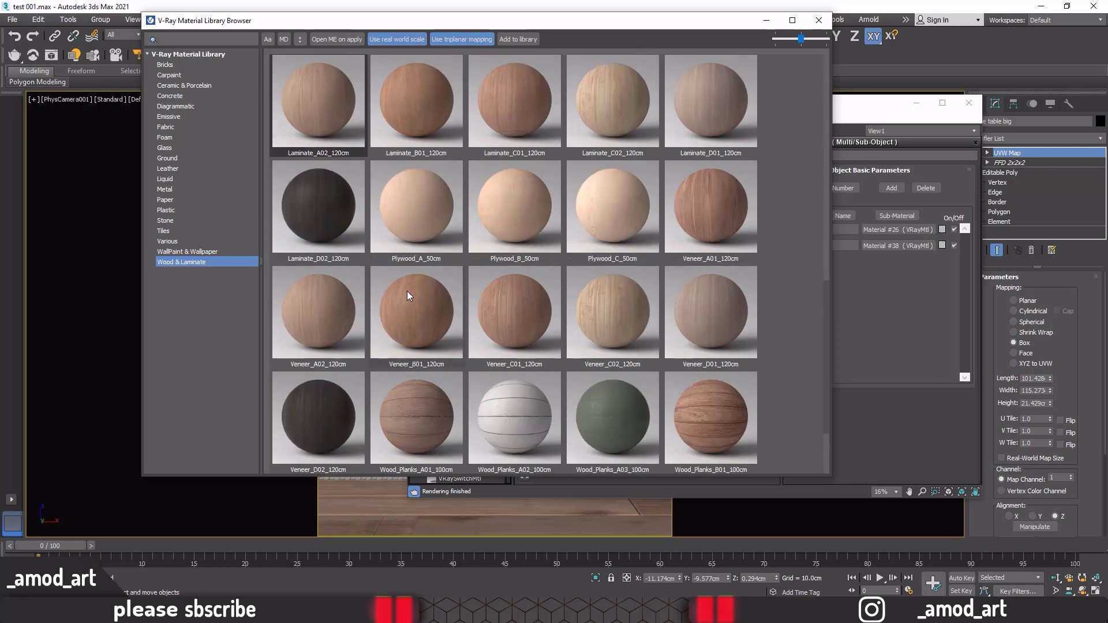
pyautogui.rightClick(310, 106)
pyautogui.click(326, 114)
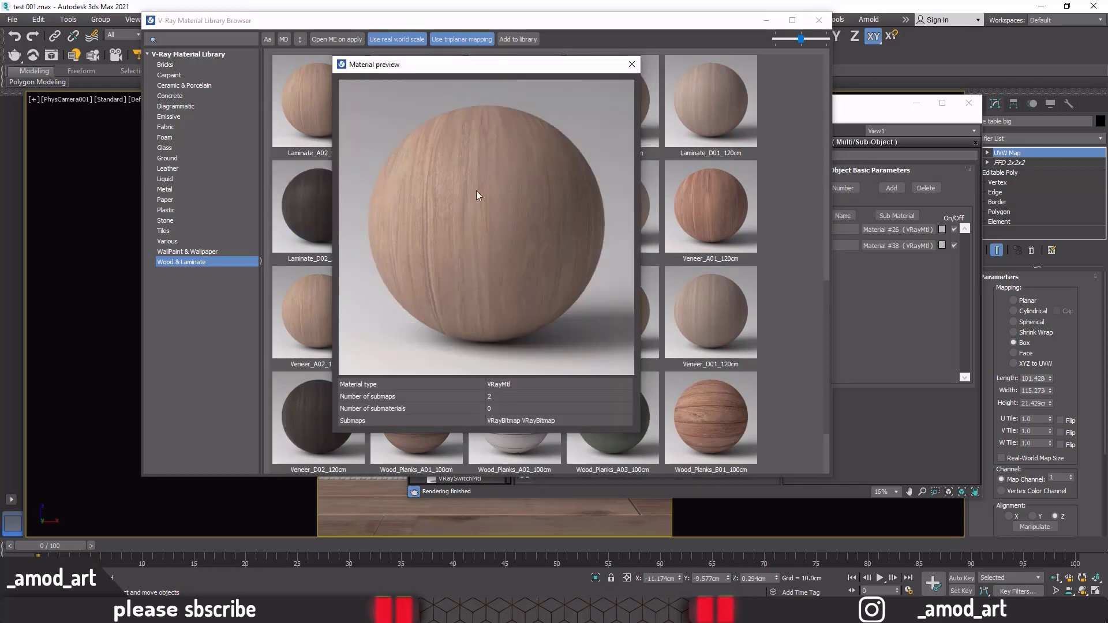
pyautogui.click(631, 64)
# Step: Add Laminate_A02_120cm to the material editor, close the library and maximize Slate
pyautogui.rightClick(310, 87)
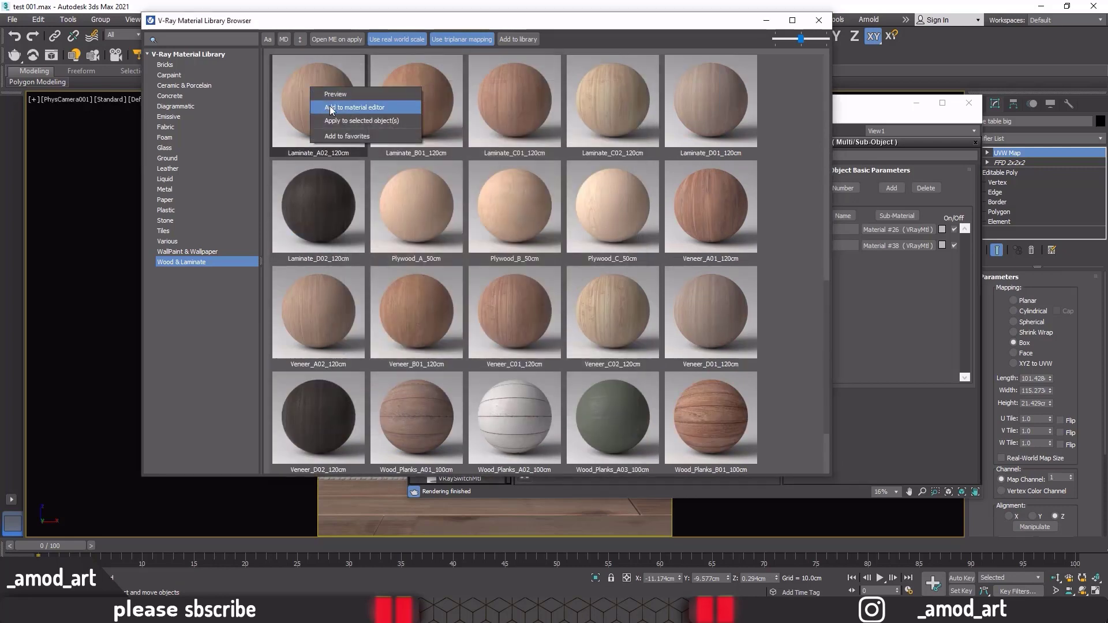
pyautogui.click(330, 106)
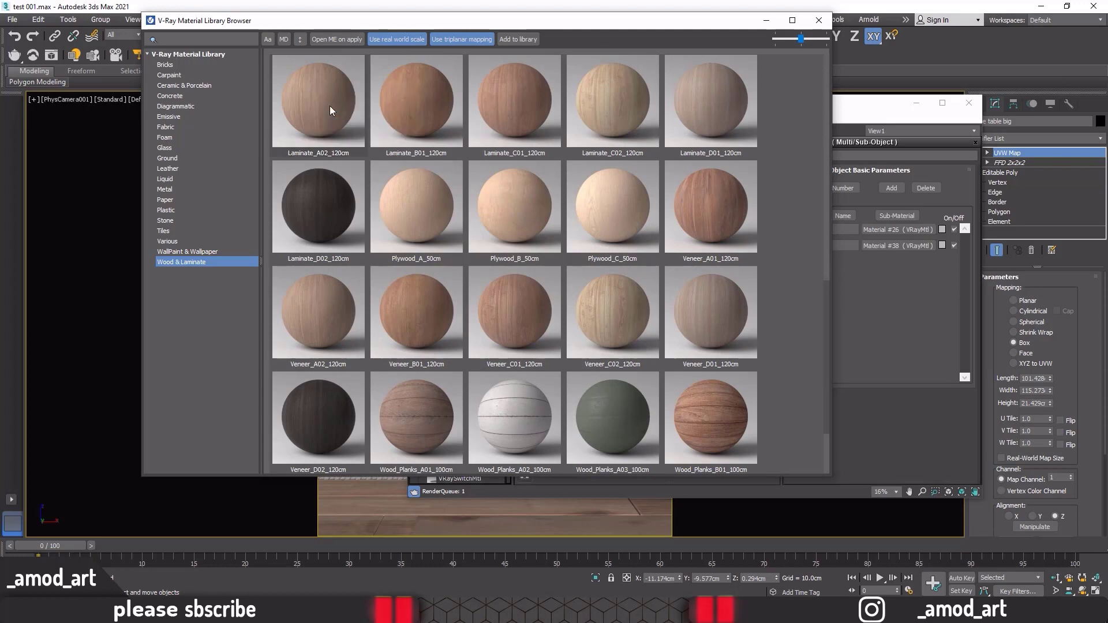
pyautogui.click(819, 20)
pyautogui.doubleClick(763, 113)
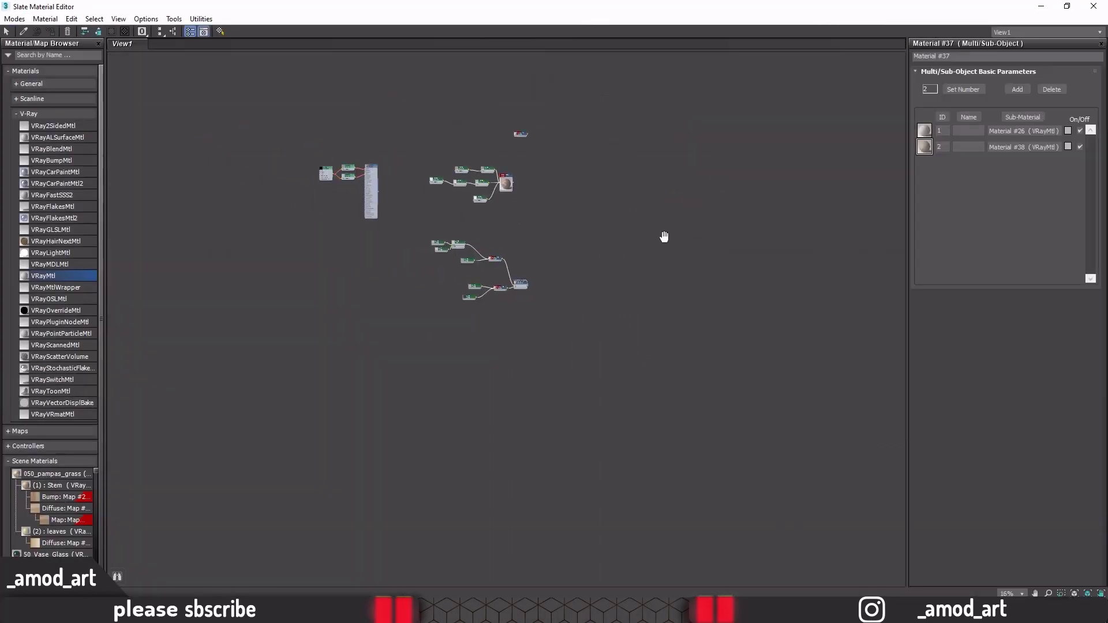
# Step: Delete the Laminate material's triplanar mapping node and move its bitmap nodes closer
pyautogui.scroll(5, 468, 168)
pyautogui.doubleClick(492, 210)
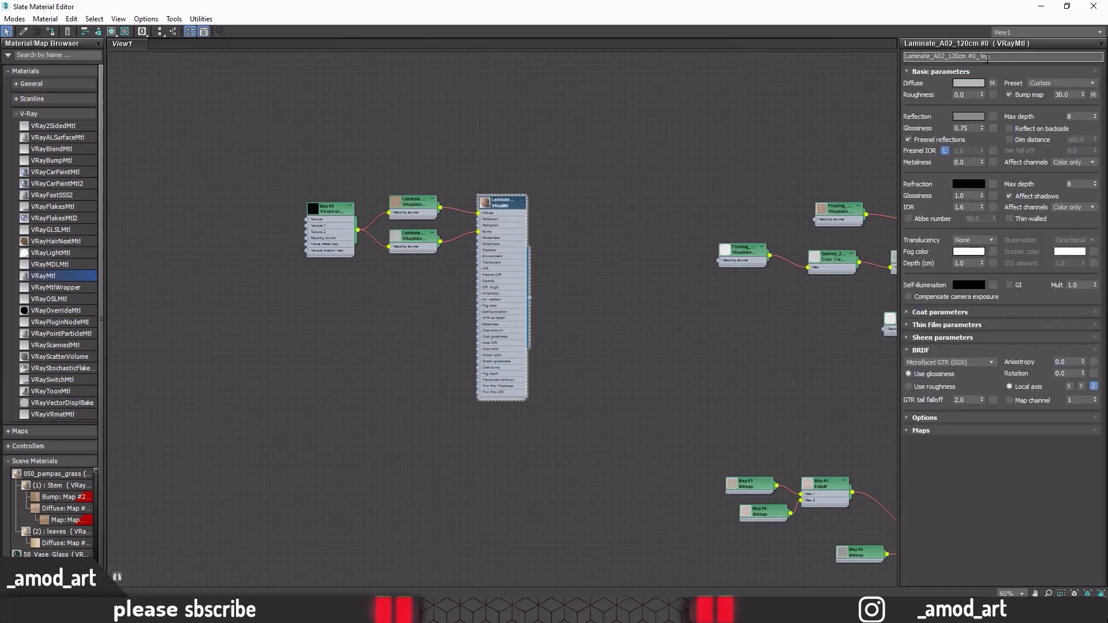
pyautogui.moveTo(607, 217); pyautogui.dragTo(702, 250, button='middle')
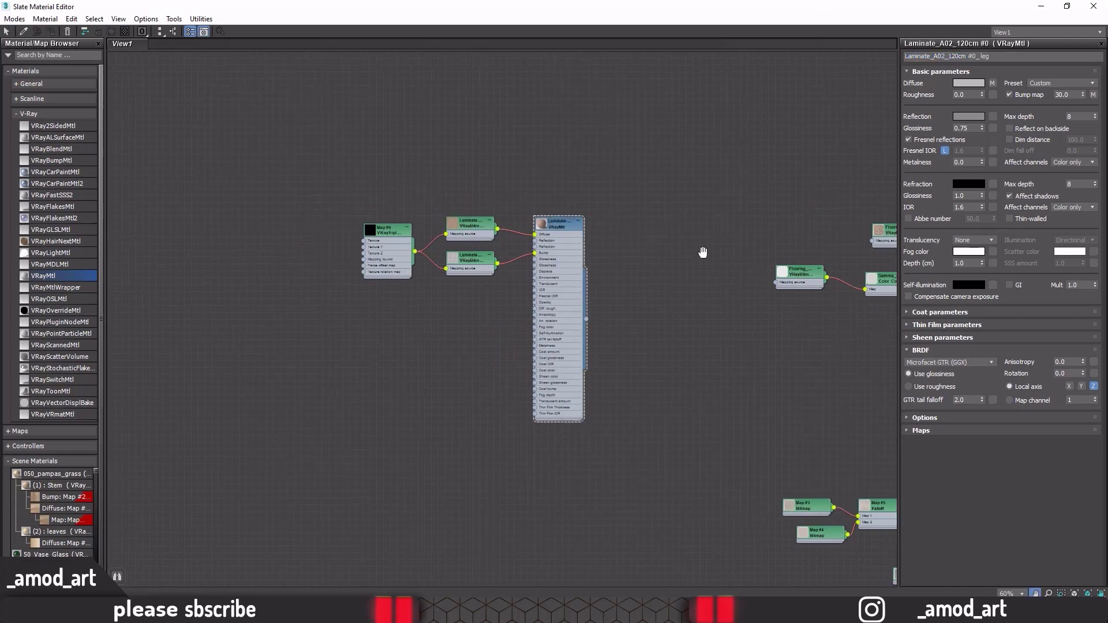
pyautogui.scroll(1, 519, 325)
pyautogui.click(473, 245)
pyautogui.press('Delete')
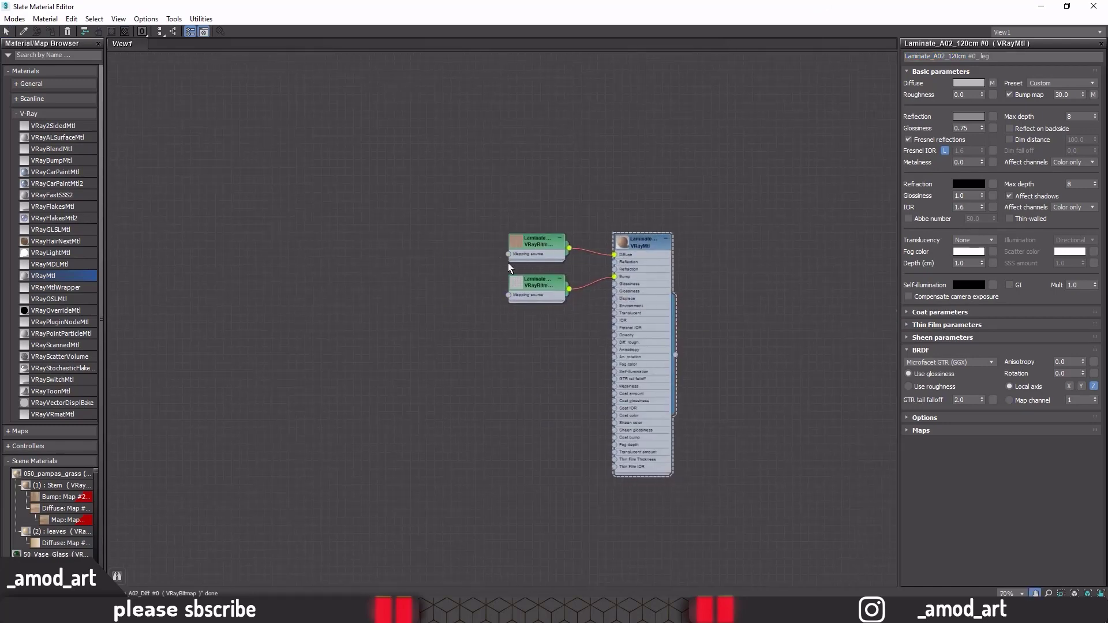
pyautogui.moveTo(508, 248)
pyautogui.mouseDown()
pyautogui.moveTo(494, 244)
pyautogui.moveTo(466, 300)
pyautogui.moveTo(459, 247)
pyautogui.mouseUp()
# Step: Route the diffuse texture through a new Color Correction map with advanced gamma 0.9
pyautogui.rightClick(552, 197)
pyautogui.moveTo(691, 227)
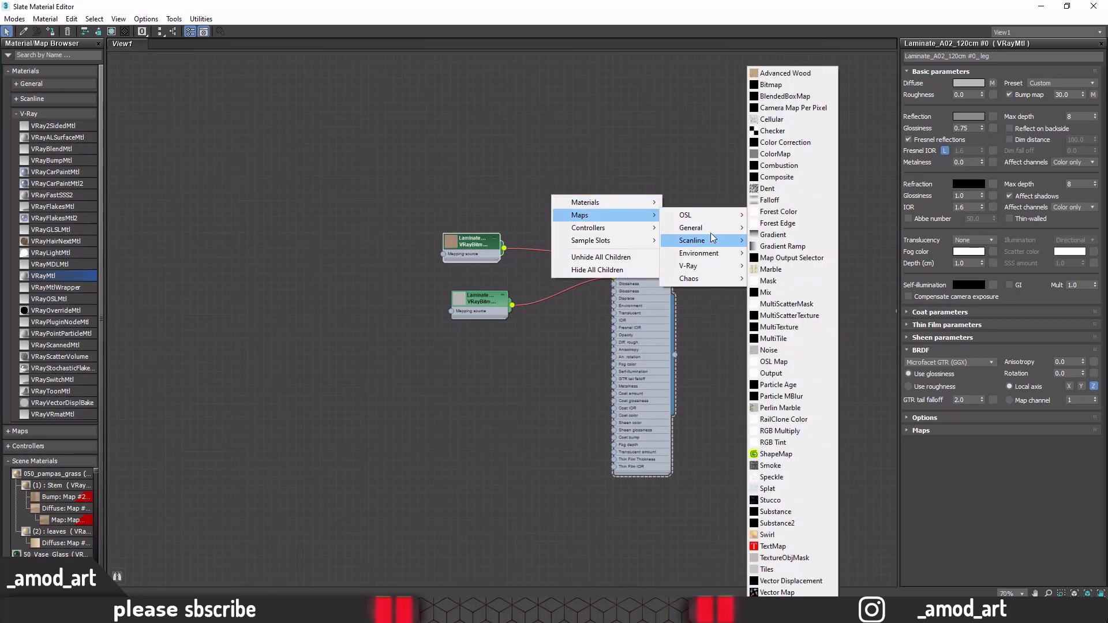
pyautogui.click(785, 142)
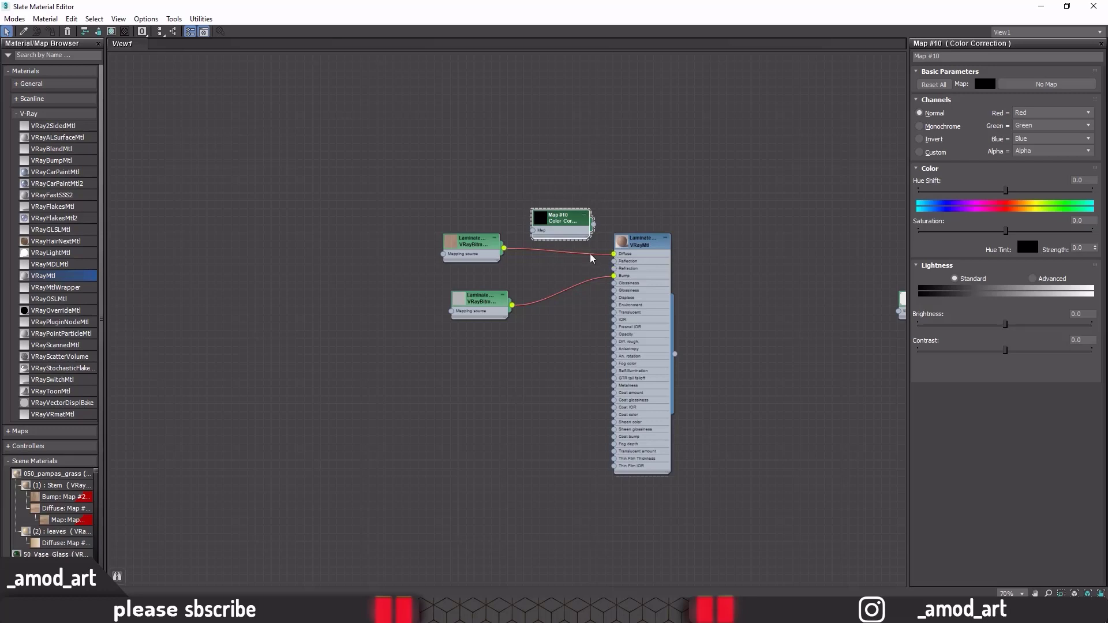
pyautogui.moveTo(614, 254); pyautogui.dragTo(532, 230)
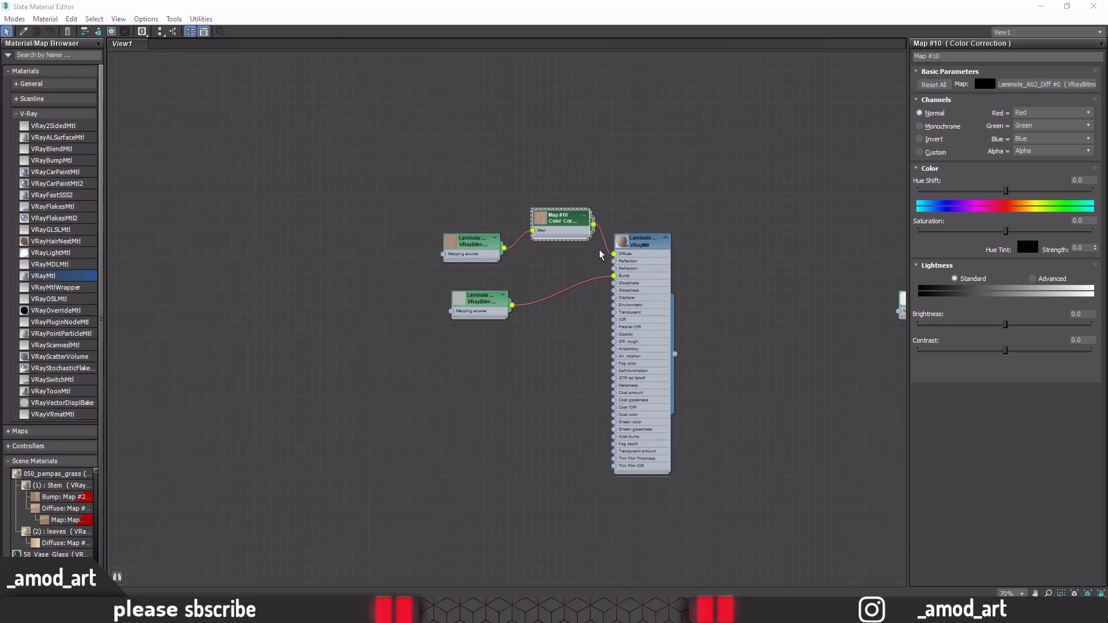
pyautogui.click(559, 218)
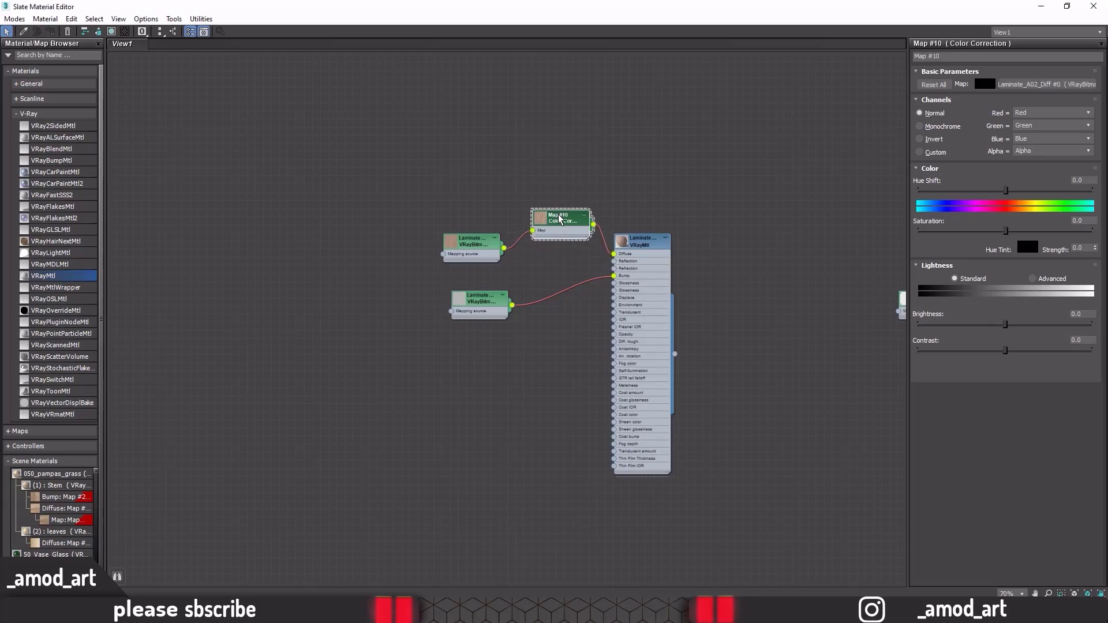
pyautogui.click(1034, 279)
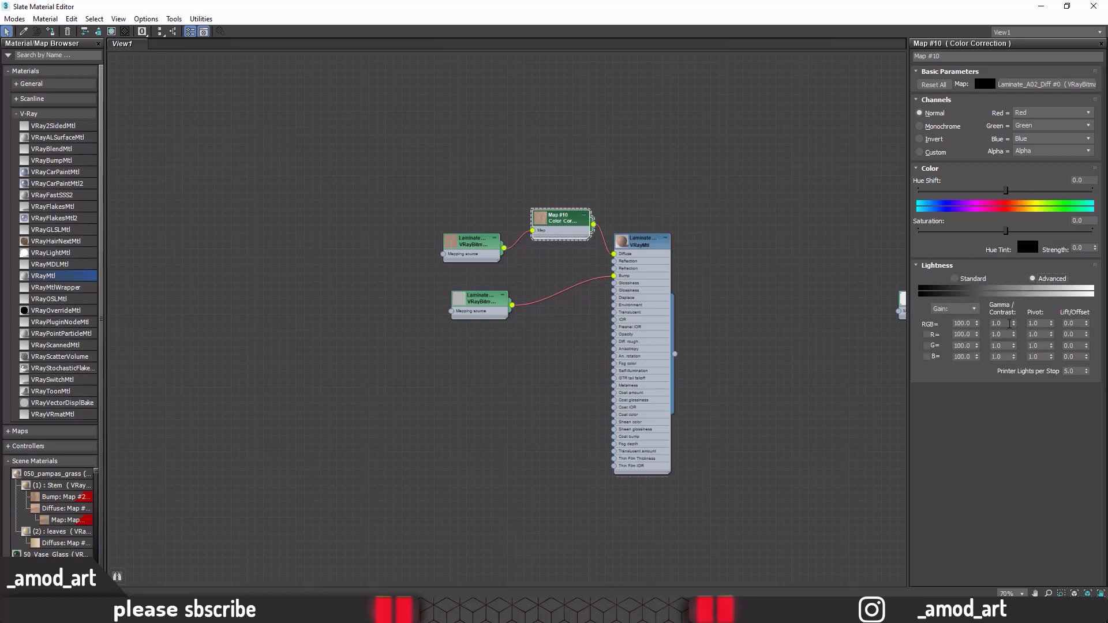
pyautogui.press('Return')
# Step: Select the Laminate VRayMtl and expand its Maps rollout to reach the bump amount
pyautogui.click(667, 242)
pyautogui.doubleClick(642, 243)
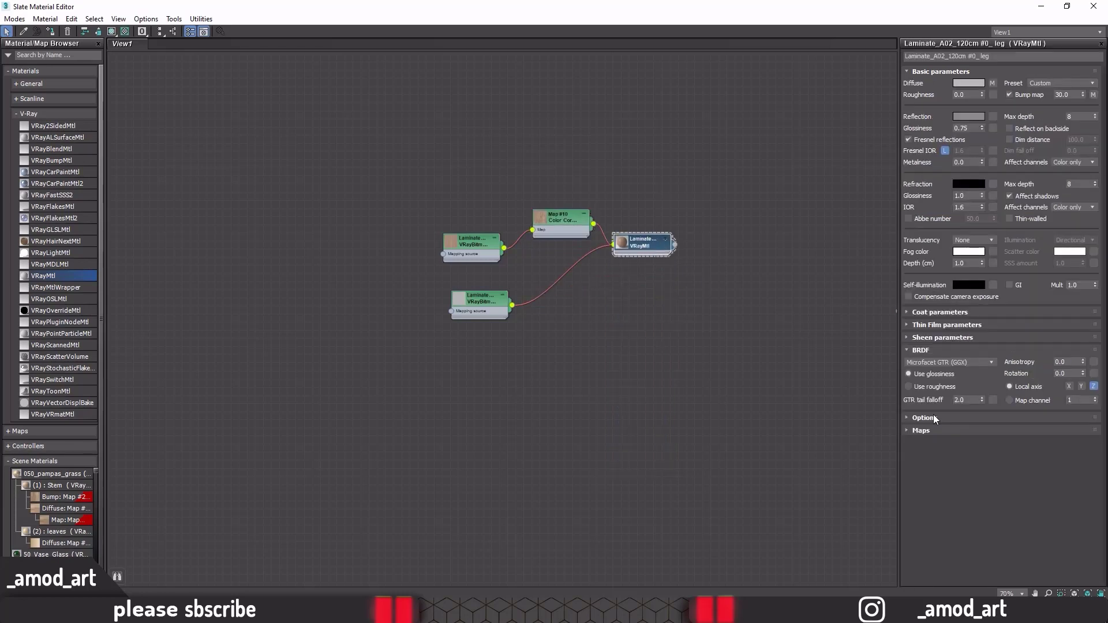
pyautogui.click(926, 430)
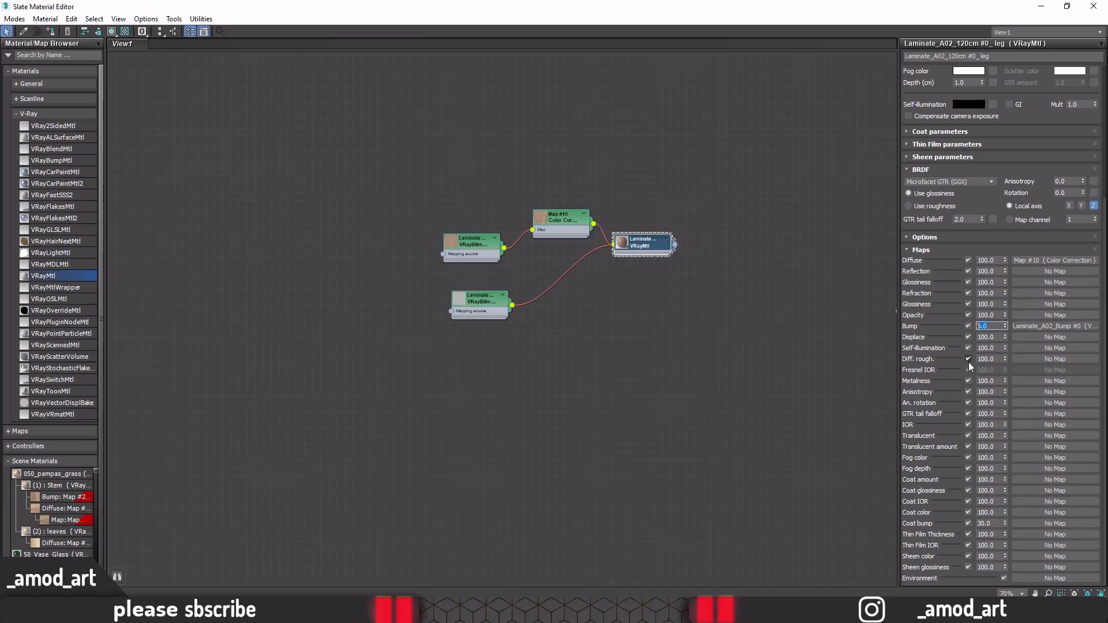
# Step: Restore the Slate editor to a smaller window, reposition it, then close it
pyautogui.moveTo(563, 7); pyautogui.dragTo(684, 92)
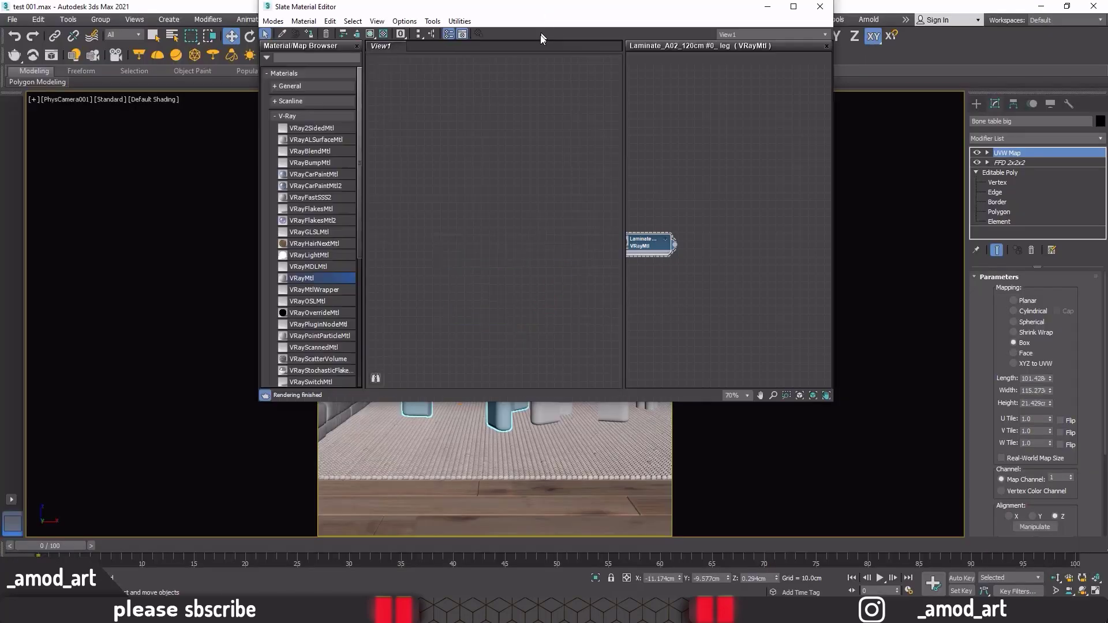
pyautogui.moveTo(664, 271); pyautogui.dragTo(548, 274, button='middle')
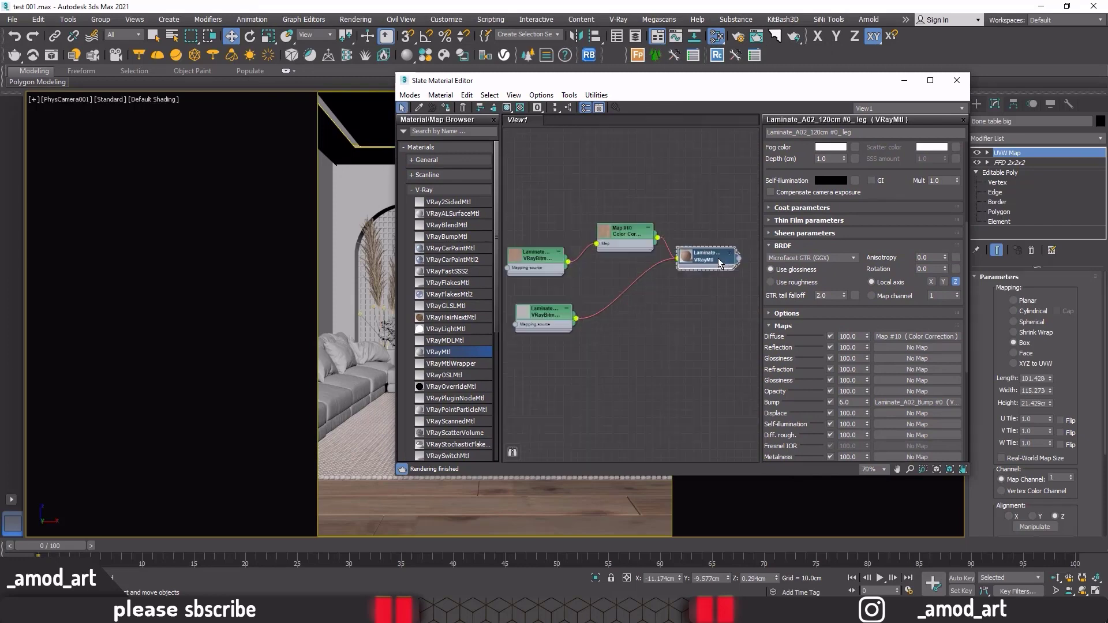
pyautogui.scroll(4, 577, 260)
pyautogui.moveTo(637, 87)
pyautogui.mouseDown()
pyautogui.moveTo(772, 126)
pyautogui.moveTo(792, 107)
pyautogui.mouseUp()
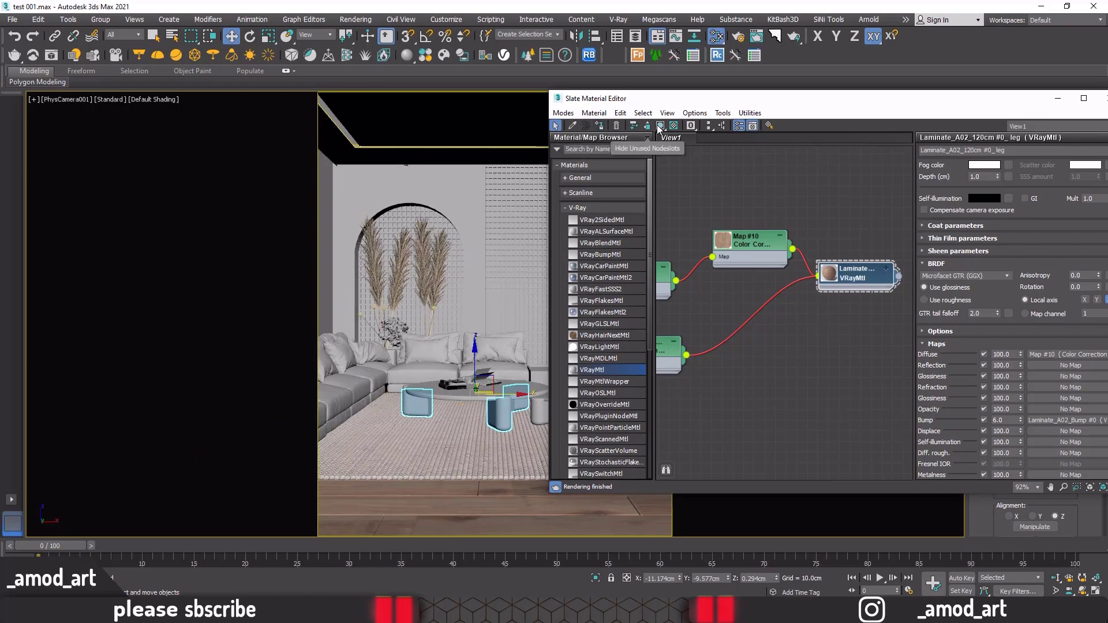
pyautogui.moveTo(979, 105); pyautogui.dragTo(851, 110)
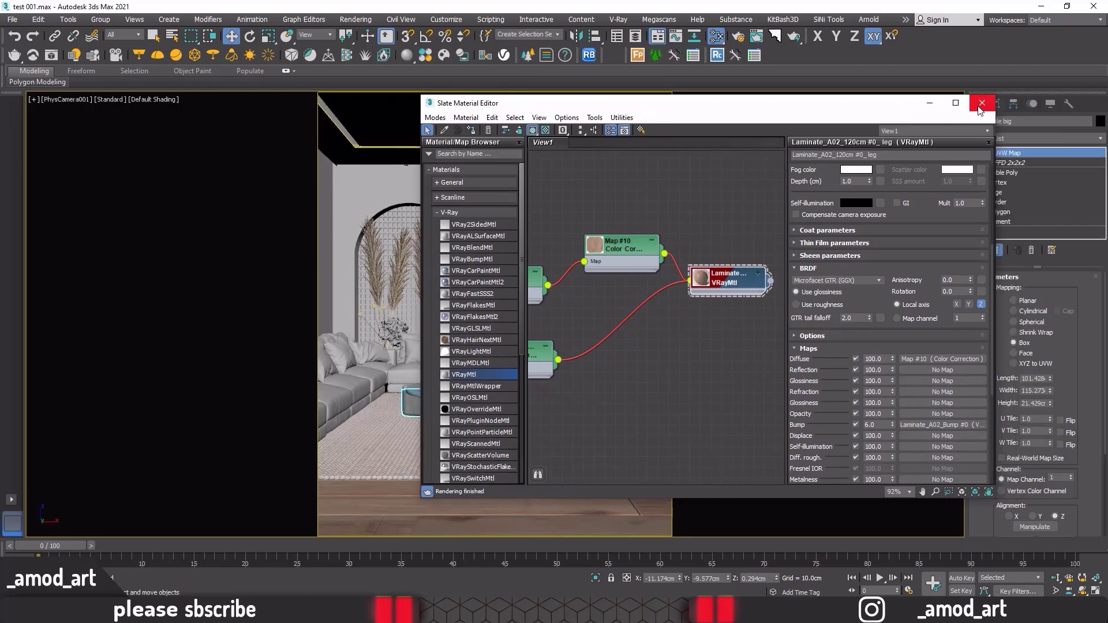
pyautogui.click(983, 103)
# Step: In Perspective view, zoom and orbit to the table legs and select the small coffee table
pyautogui.press('p')
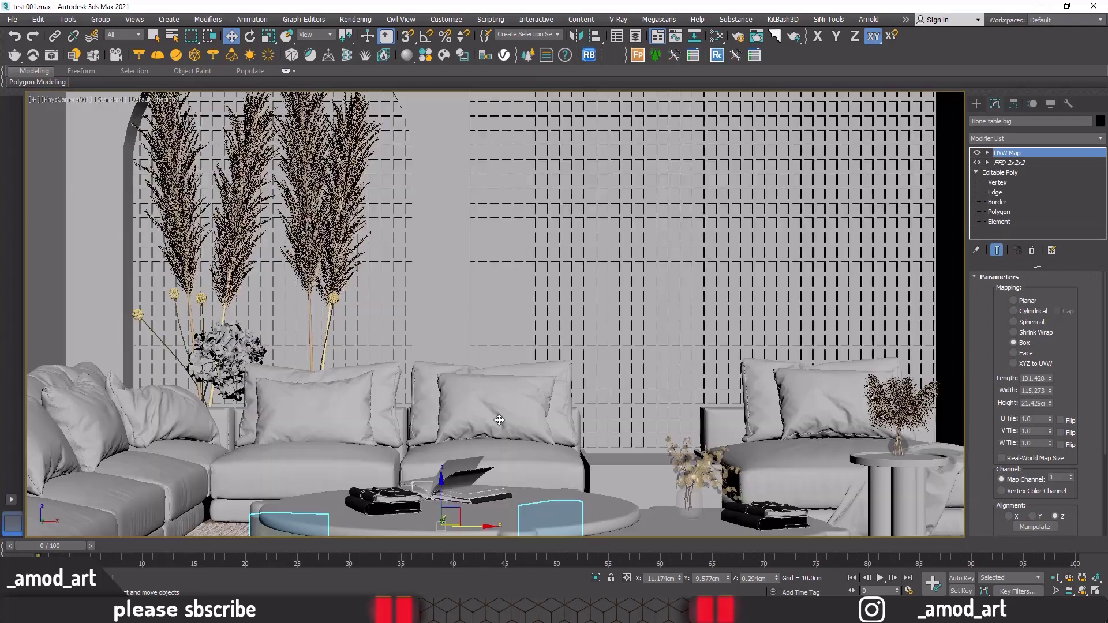
pyautogui.moveTo(545, 451); pyautogui.dragTo(545, 336, button='middle')
pyautogui.scroll(2, 554, 363)
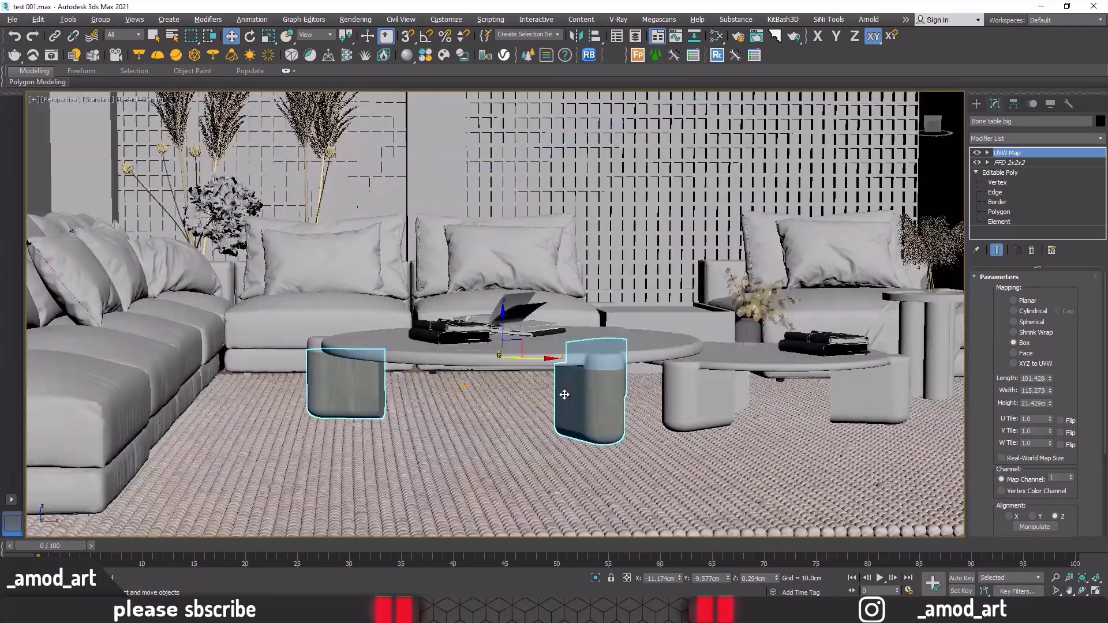
pyautogui.scroll(2, 580, 398)
pyautogui.scroll(2, 588, 387)
pyautogui.scroll(2, 613, 403)
pyautogui.moveTo(613, 402)
pyautogui.keyDown('alt'); pyautogui.mouseDown(button='middle')
pyautogui.moveTo(651, 392)
pyautogui.moveTo(535, 404)
pyautogui.mouseUp(button='middle'); pyautogui.keyUp('alt')
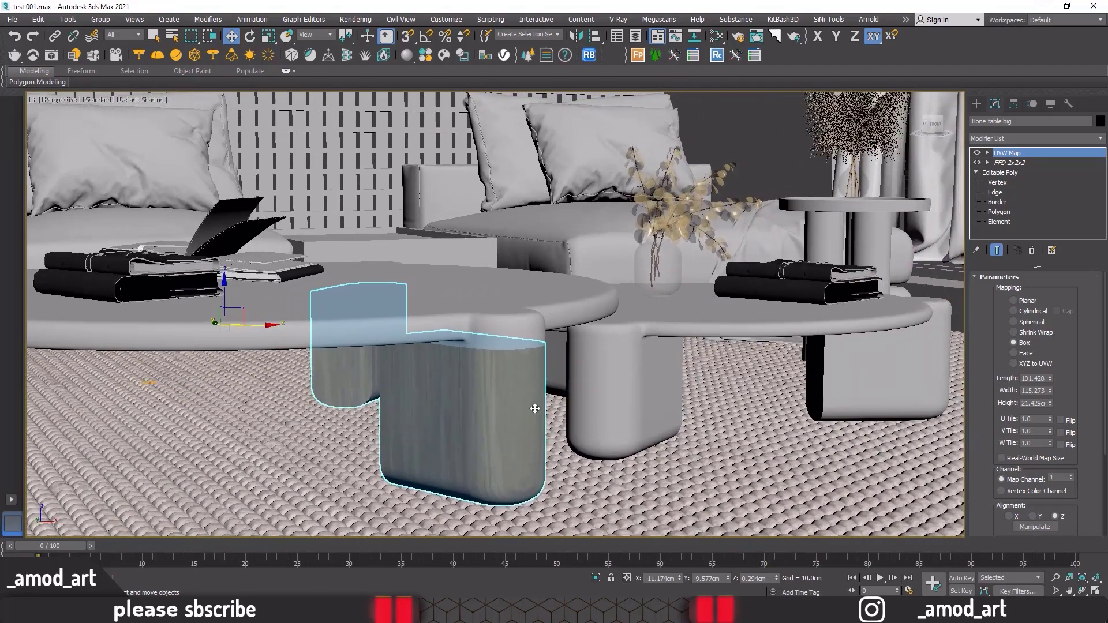
pyautogui.click(695, 319)
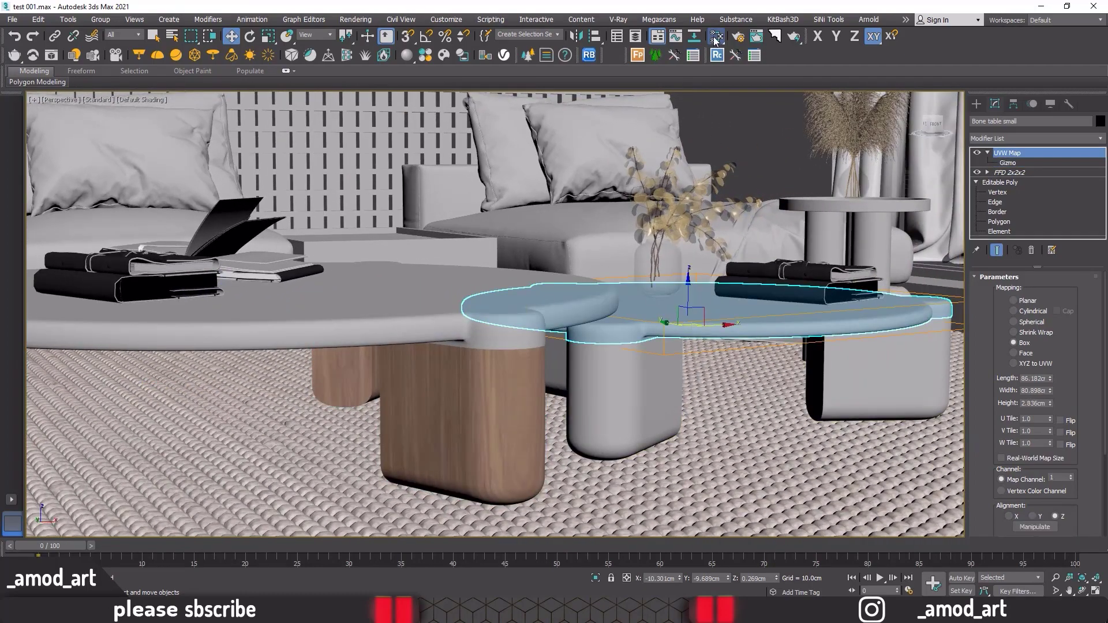
# Step: Reopen the material editor and move it aside to reveal the scene
pyautogui.click(716, 36)
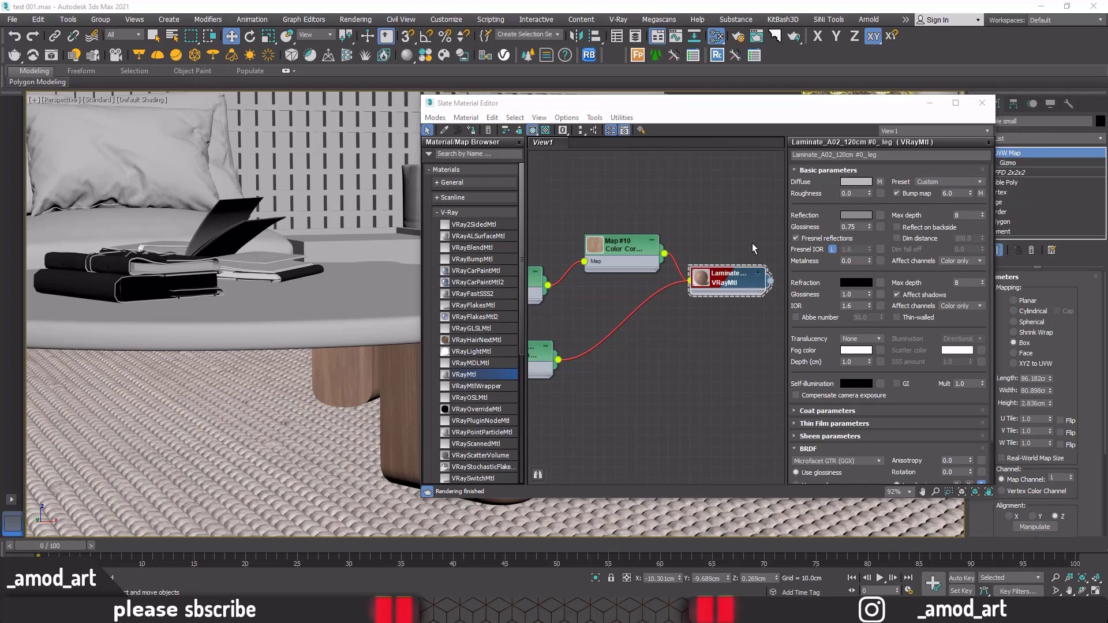
pyautogui.scroll(-2, 722, 202)
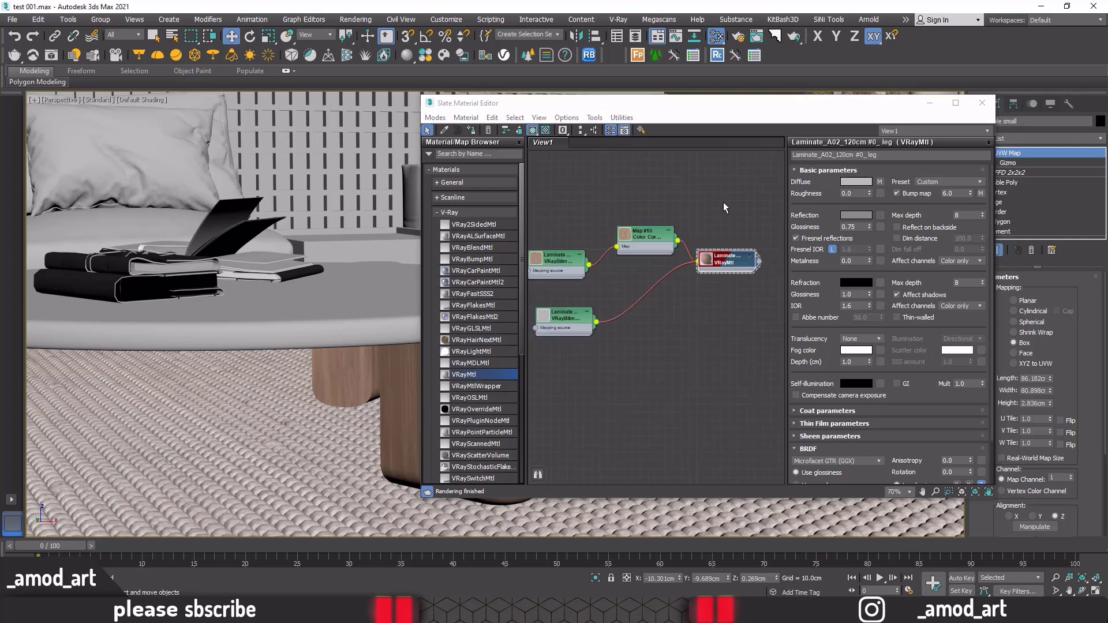
pyautogui.scroll(-2, 719, 265)
pyautogui.moveTo(718, 265); pyautogui.dragTo(670, 139, button='middle')
pyautogui.scroll(-3, 710, 224)
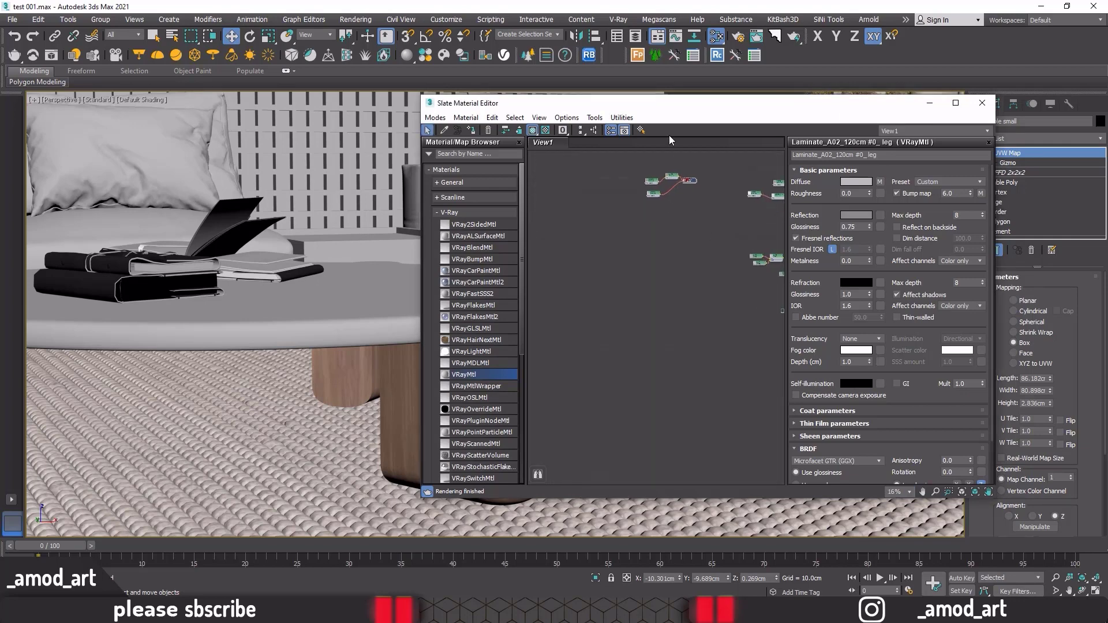
pyautogui.moveTo(672, 116); pyautogui.dragTo(771, 156)
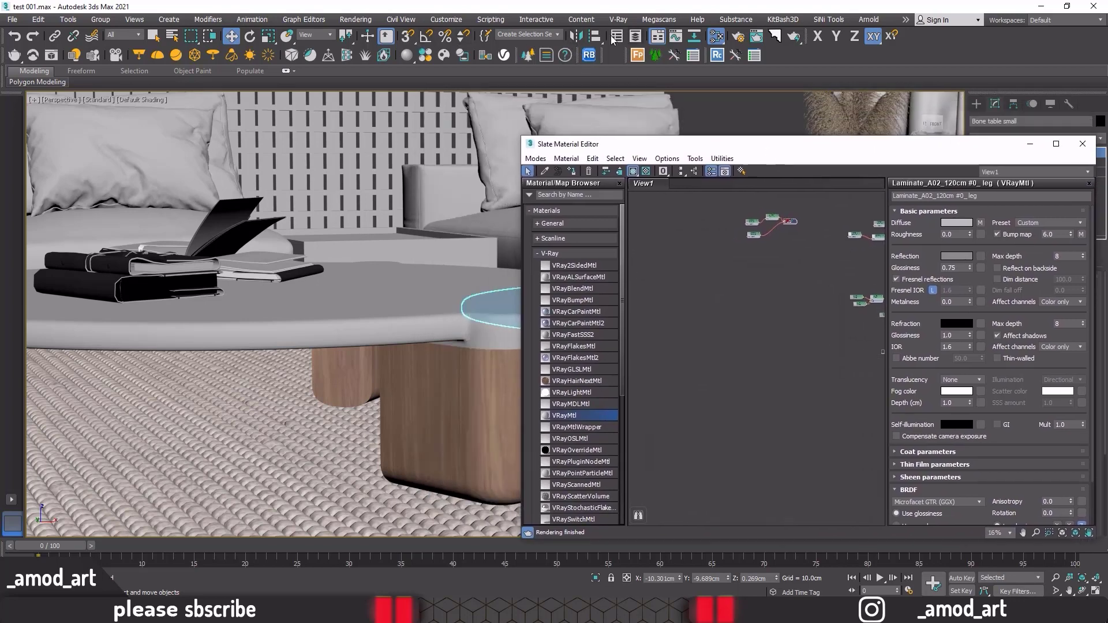
# Step: Add Plywood_C from the V-Ray Material Library to the material editor
pyautogui.click(419, 57)
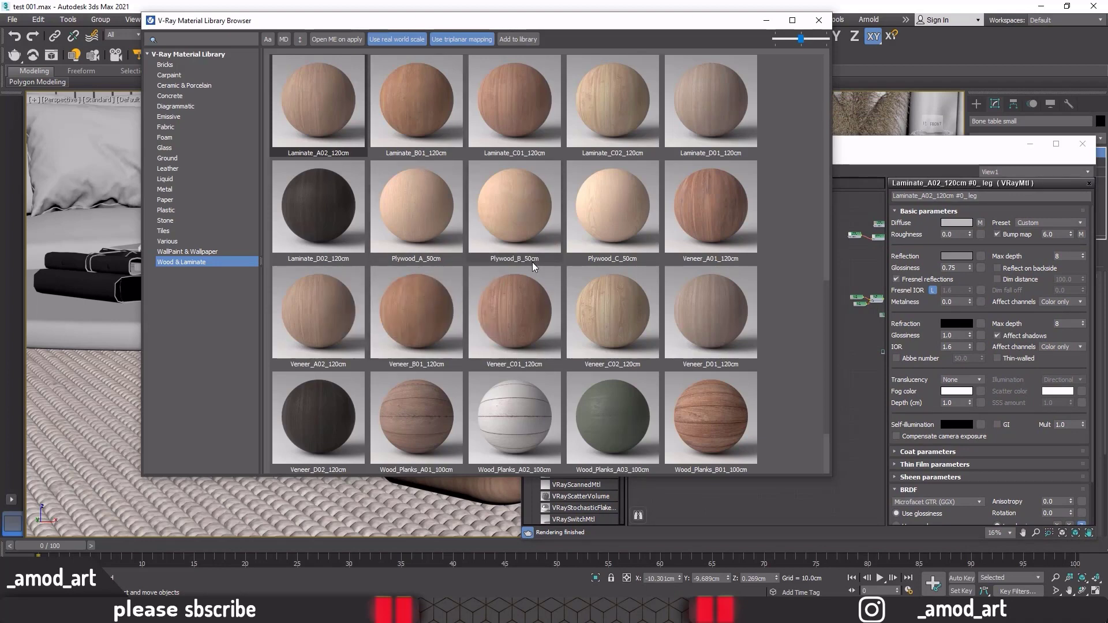
pyautogui.rightClick(597, 200)
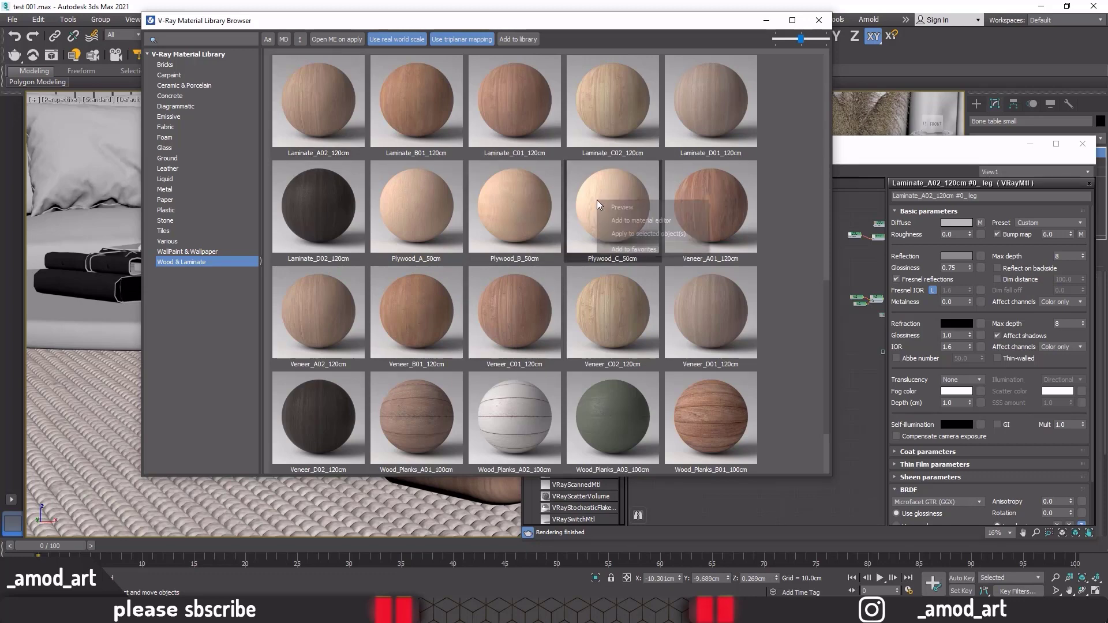
pyautogui.click(620, 220)
pyautogui.click(819, 20)
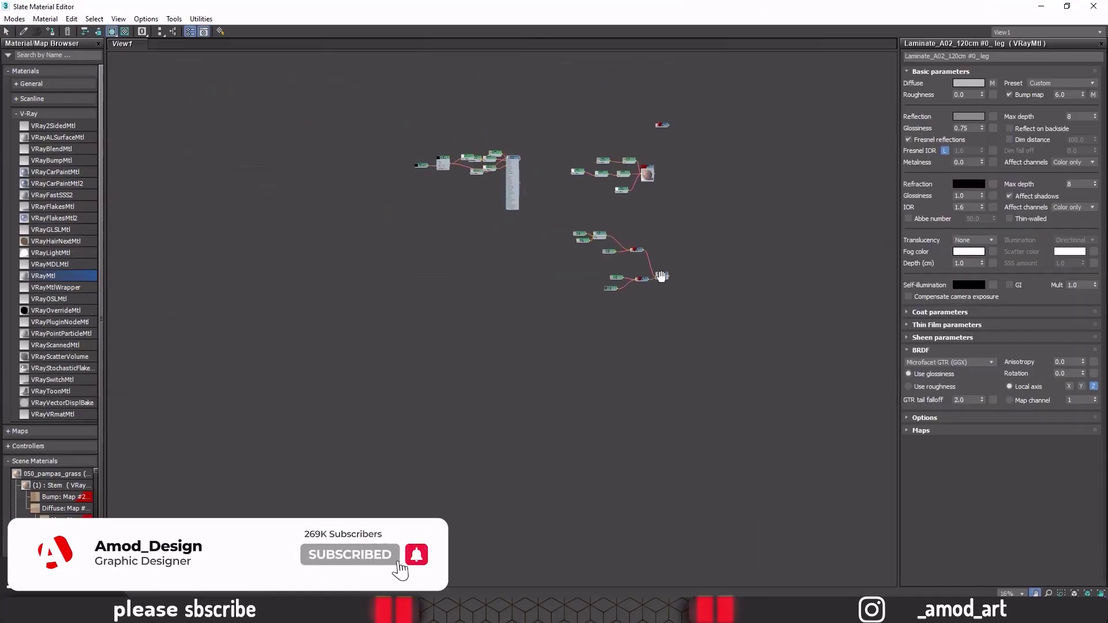
# Step: Move the Plywood material, its bitmap, Map #11 and UVW nodes lower in the canvas
pyautogui.scroll(3, 522, 159)
pyautogui.scroll(2, 558, 156)
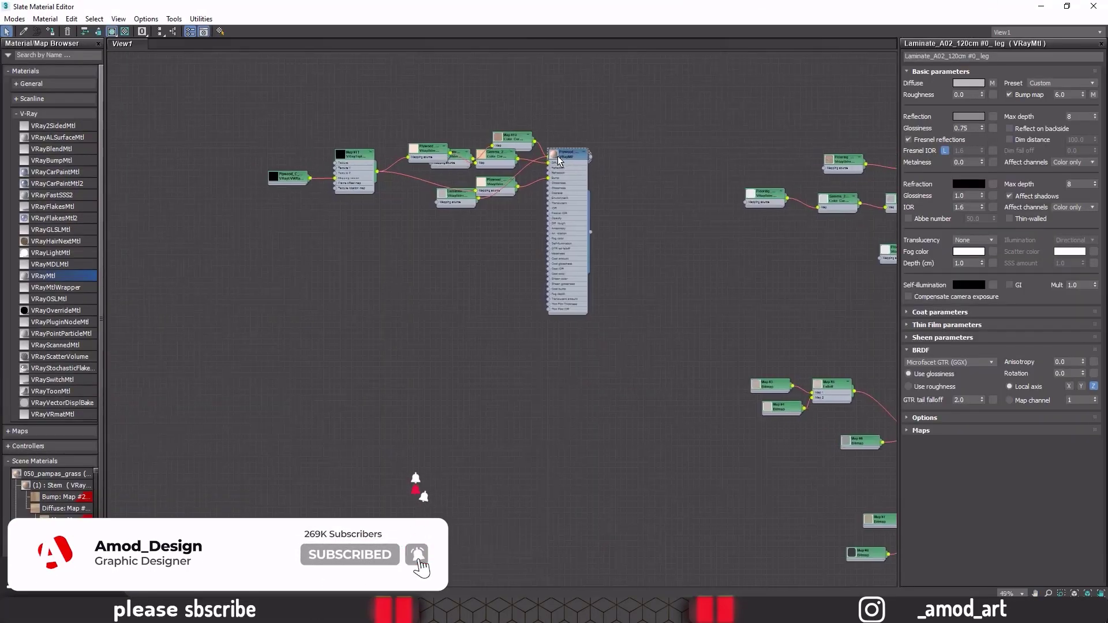
pyautogui.moveTo(558, 156); pyautogui.dragTo(558, 317)
pyautogui.moveTo(494, 180); pyautogui.dragTo(477, 337)
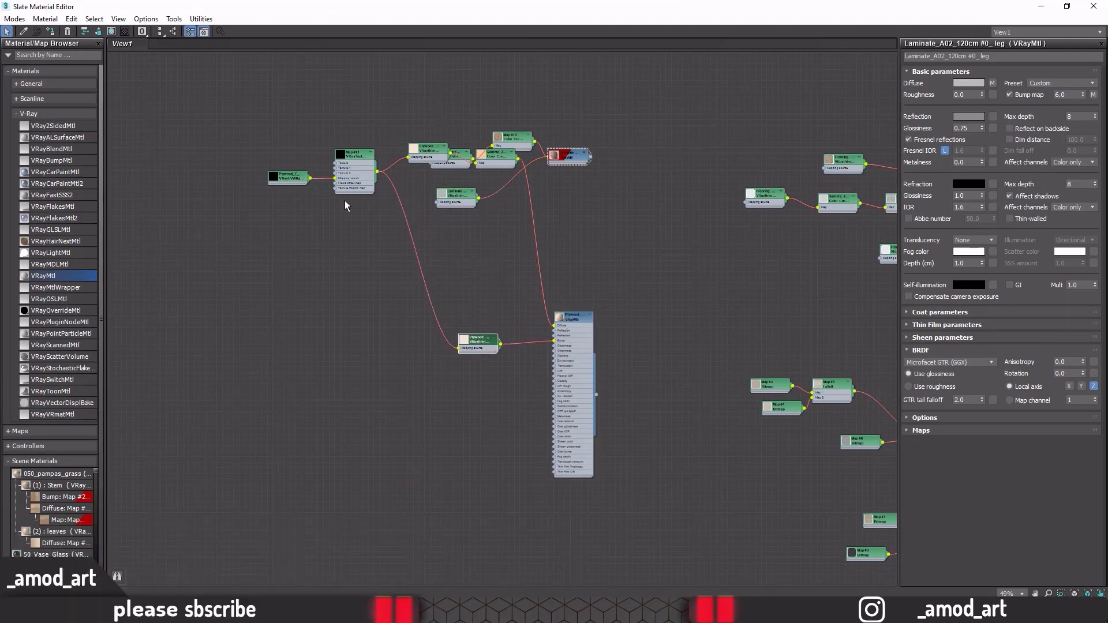
pyautogui.click(343, 154)
pyautogui.moveTo(343, 154); pyautogui.dragTo(326, 356)
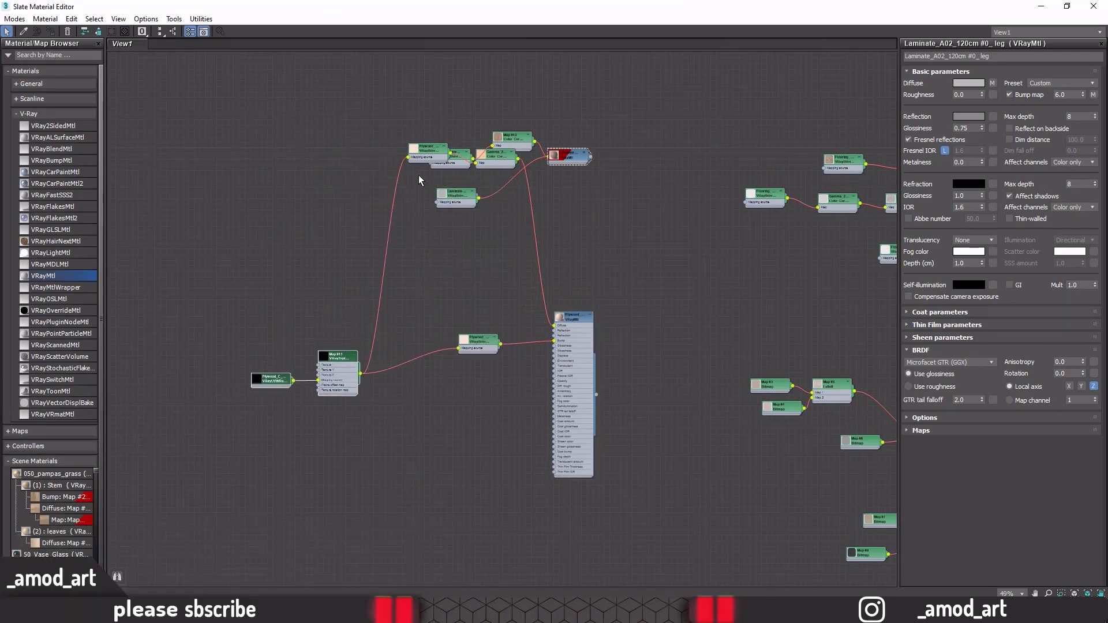
pyautogui.moveTo(427, 147); pyautogui.dragTo(427, 309)
# Step: Place Map #10 beside the Laminate material, lower the Gamma node, and select the randomizer and triplanar nodes
pyautogui.moveTo(508, 144)
pyautogui.mouseDown()
pyautogui.moveTo(506, 255)
pyautogui.moveTo(503, 247)
pyautogui.mouseUp()
pyautogui.moveTo(551, 154); pyautogui.dragTo(562, 155)
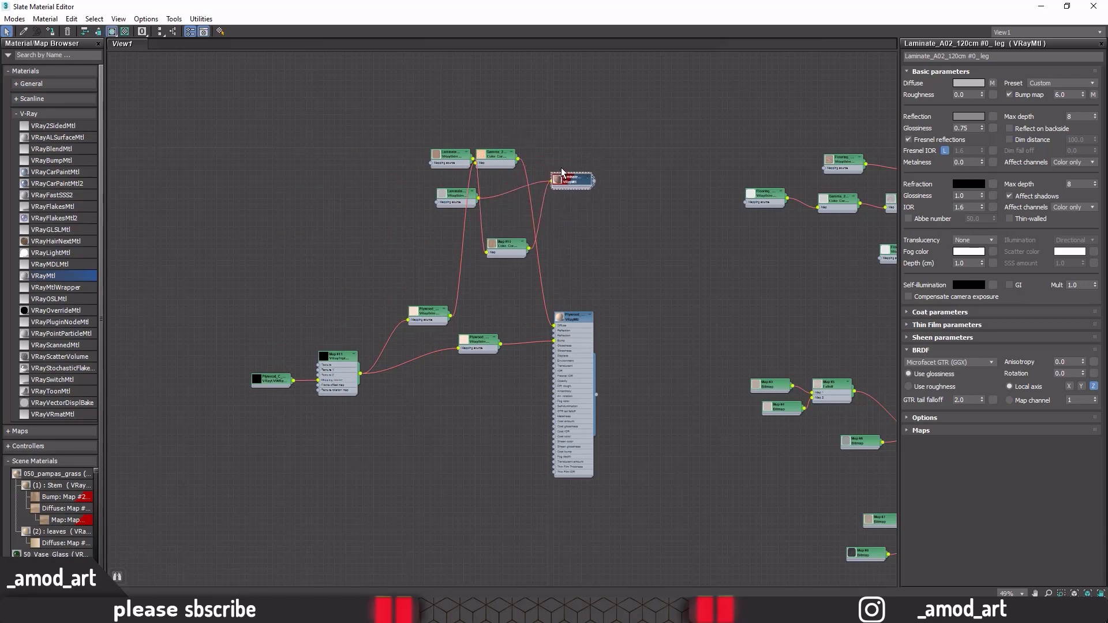
pyautogui.moveTo(517, 243); pyautogui.dragTo(537, 108)
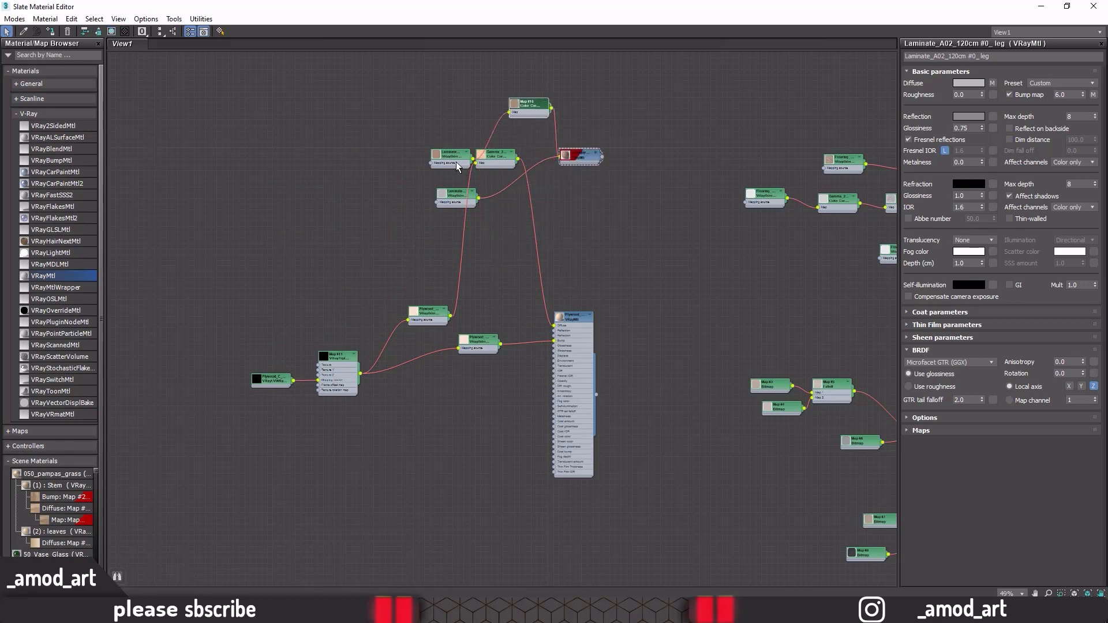
pyautogui.moveTo(494, 157); pyautogui.dragTo(495, 306)
pyautogui.moveTo(491, 311); pyautogui.dragTo(511, 259, button='middle')
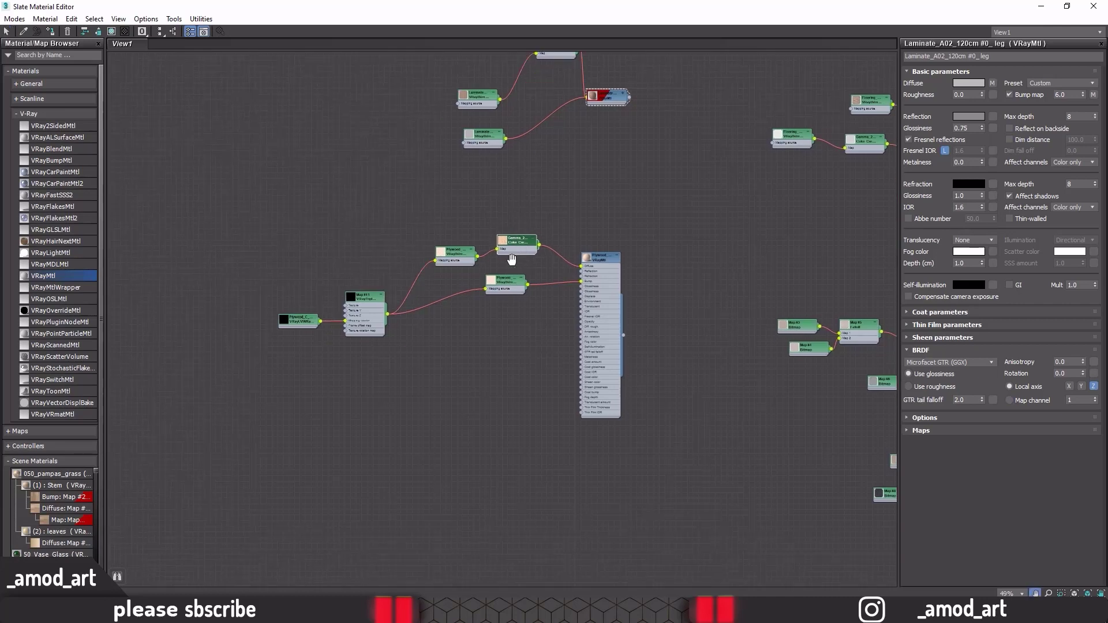
pyautogui.scroll(5, 512, 260)
pyautogui.moveTo(299, 416); pyautogui.dragTo(178, 250)
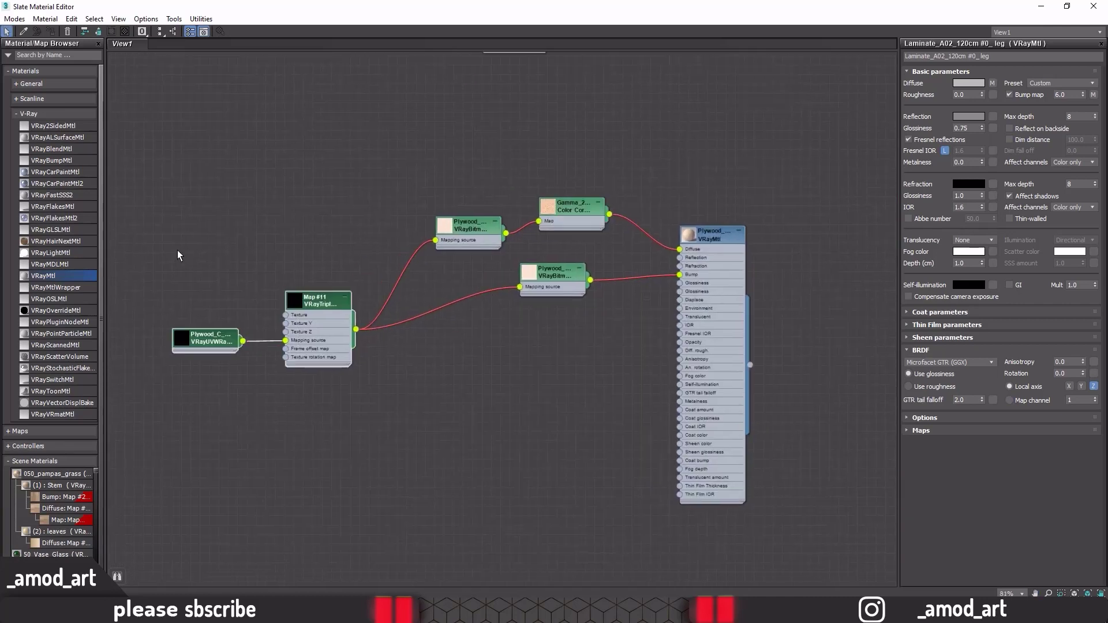
# Step: Remove the Plywood_C randomizer and triplanar nodes and reposition the Plywood bitmap
pyautogui.press('Delete')
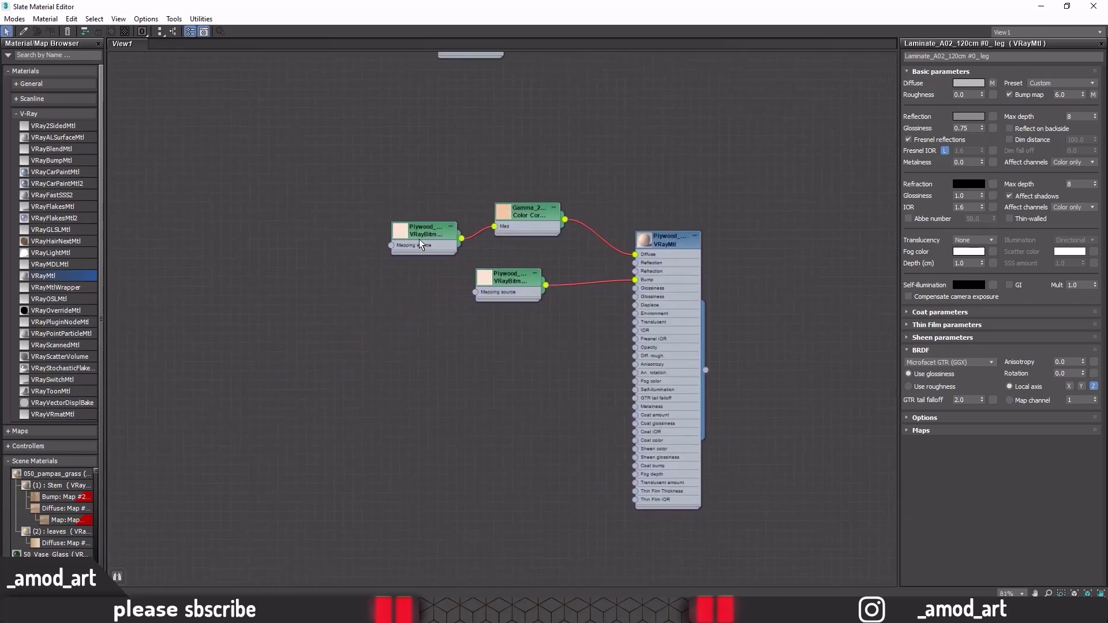
pyautogui.moveTo(420, 239); pyautogui.dragTo(428, 220)
pyautogui.click(518, 217)
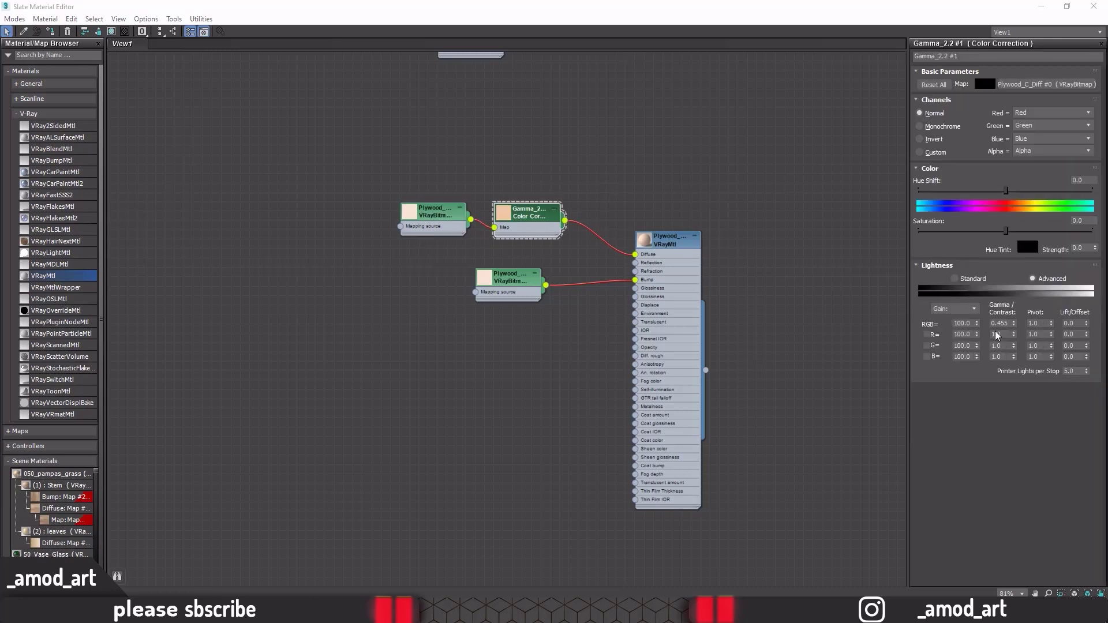
# Step: Change the Gamma colour correction's RGB gamma from 0.455 to 0.35 and window the editor
pyautogui.doubleClick(1009, 324)
pyautogui.write('0.35')
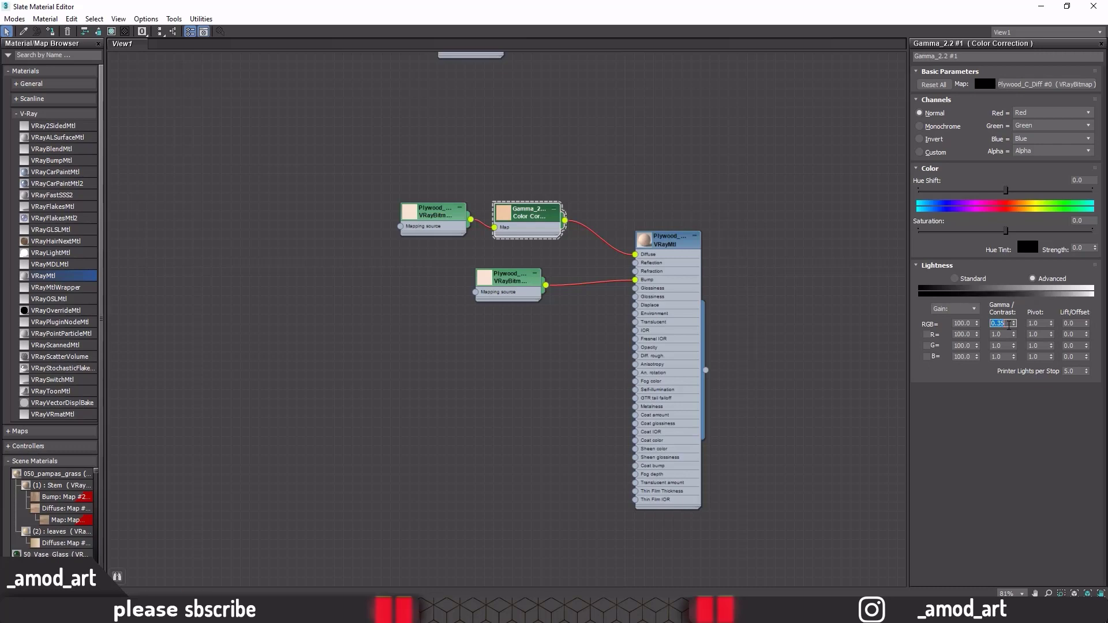
pyautogui.click(645, 332)
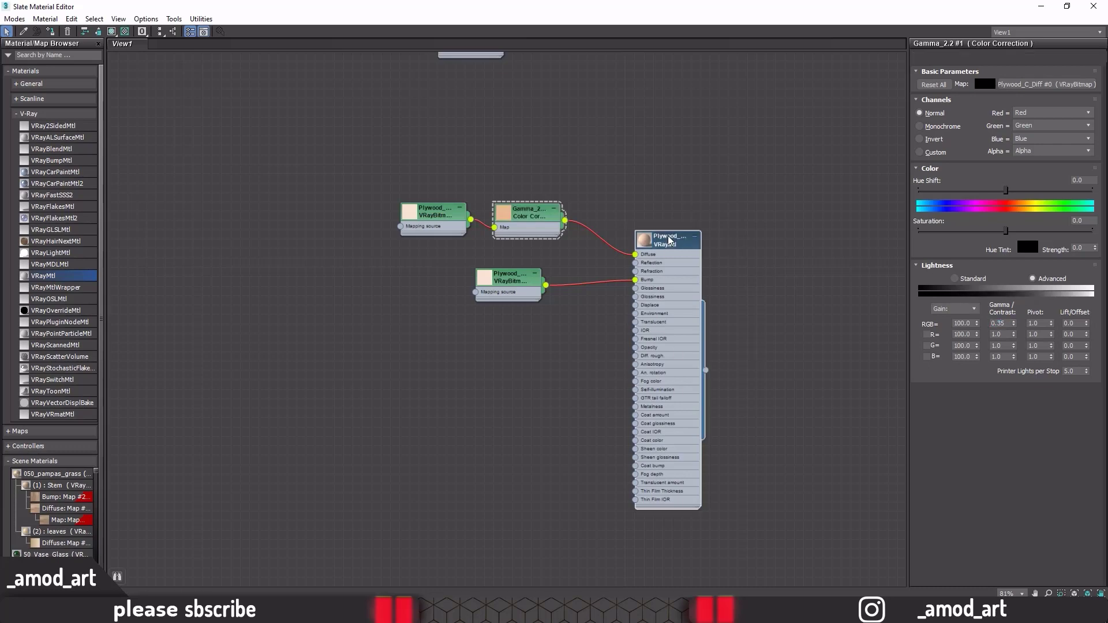
pyautogui.moveTo(612, 7)
pyautogui.mouseDown()
pyautogui.moveTo(711, 96)
pyautogui.moveTo(867, 151)
pyautogui.mouseUp()
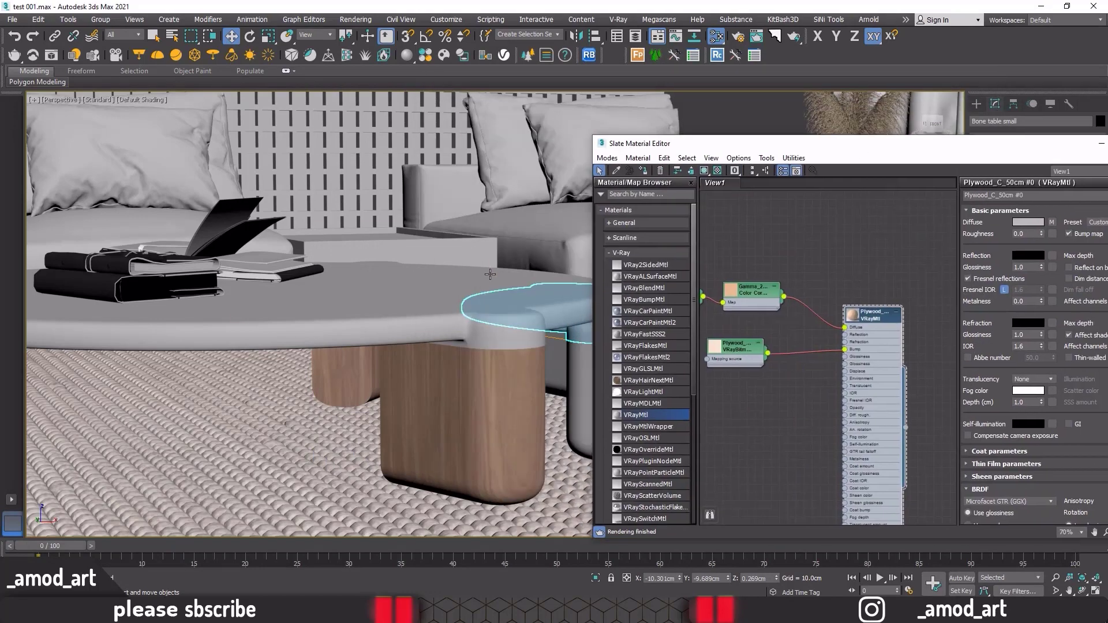
# Step: Show the plywood material shaded on the small table and set its bitmaps' W angle to 90
pyautogui.keyDown('alt'); pyautogui.moveTo(488, 273); pyautogui.dragTo(249, 270, button='middle'); pyautogui.keyUp('alt')
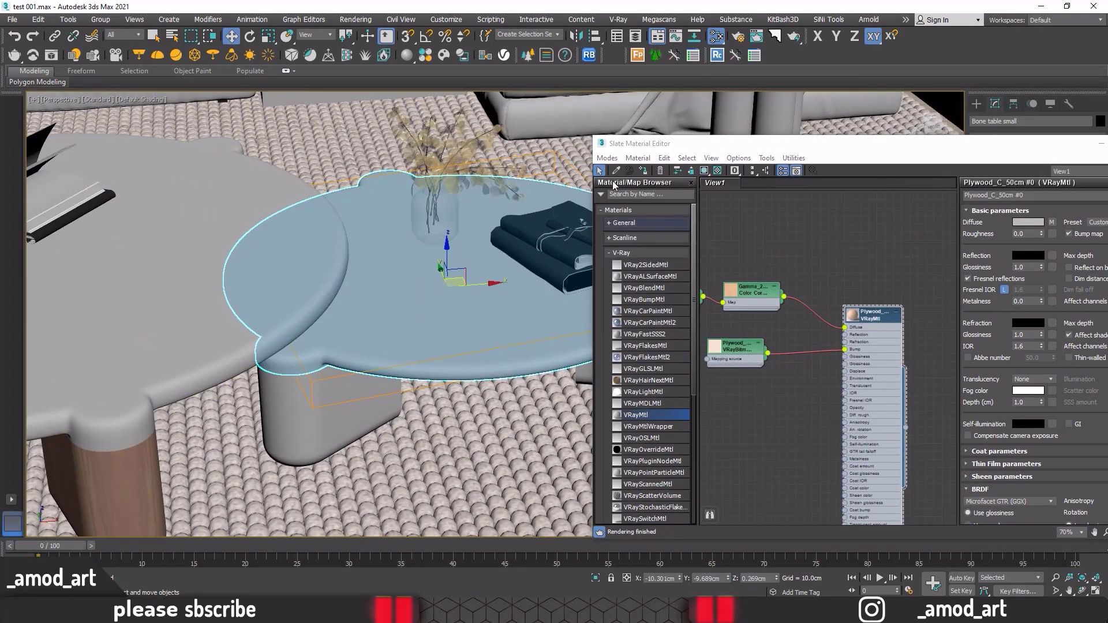
pyautogui.click(646, 171)
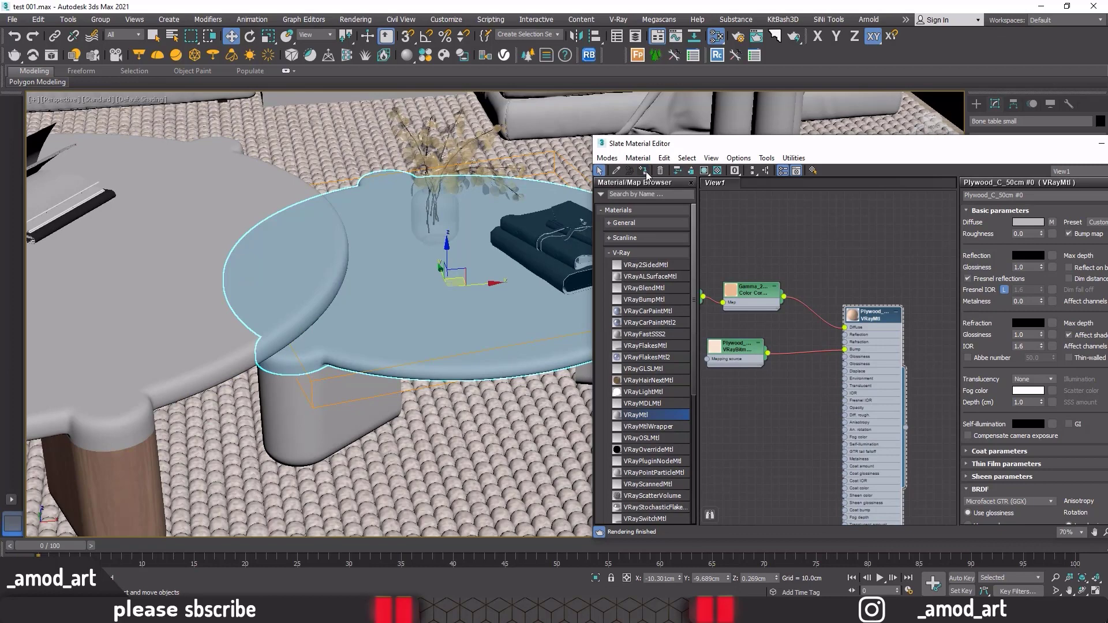
pyautogui.click(704, 170)
pyautogui.moveTo(912, 273); pyautogui.dragTo(975, 267, button='middle')
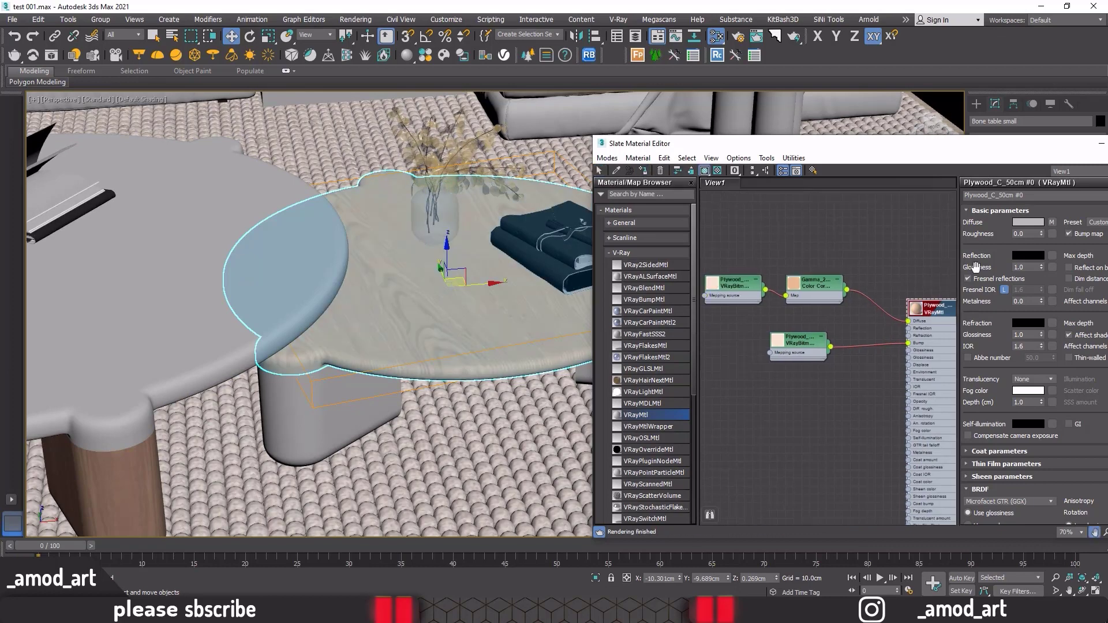
pyautogui.click(756, 288)
pyautogui.scroll(-2, 844, 288)
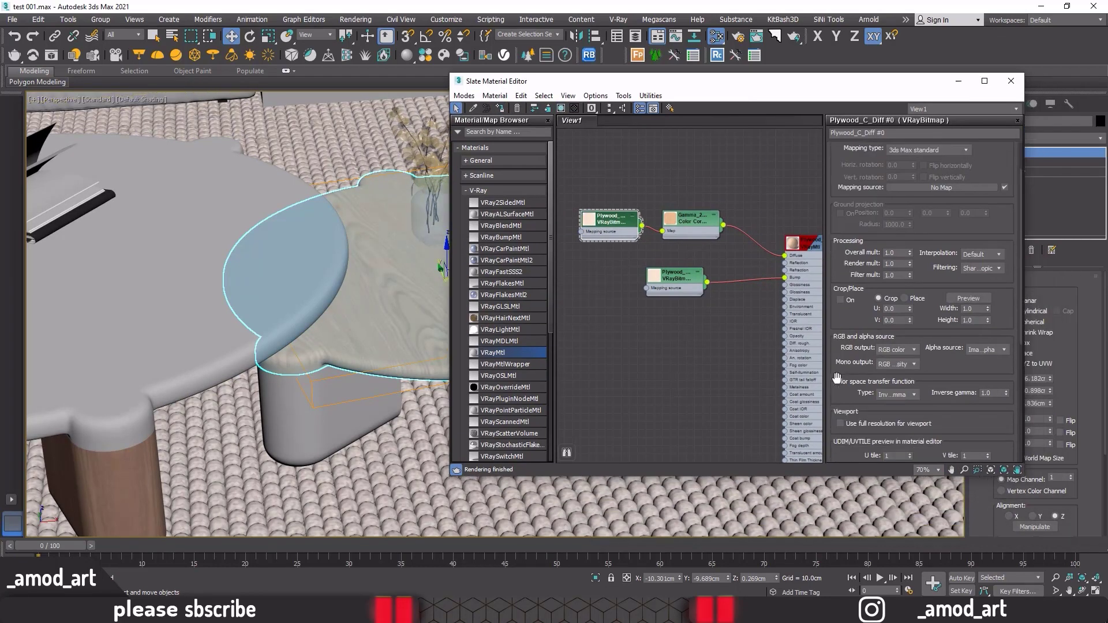
pyautogui.scroll(-2, 889, 329)
pyautogui.scroll(-2, 941, 370)
pyautogui.scroll(-2, 987, 411)
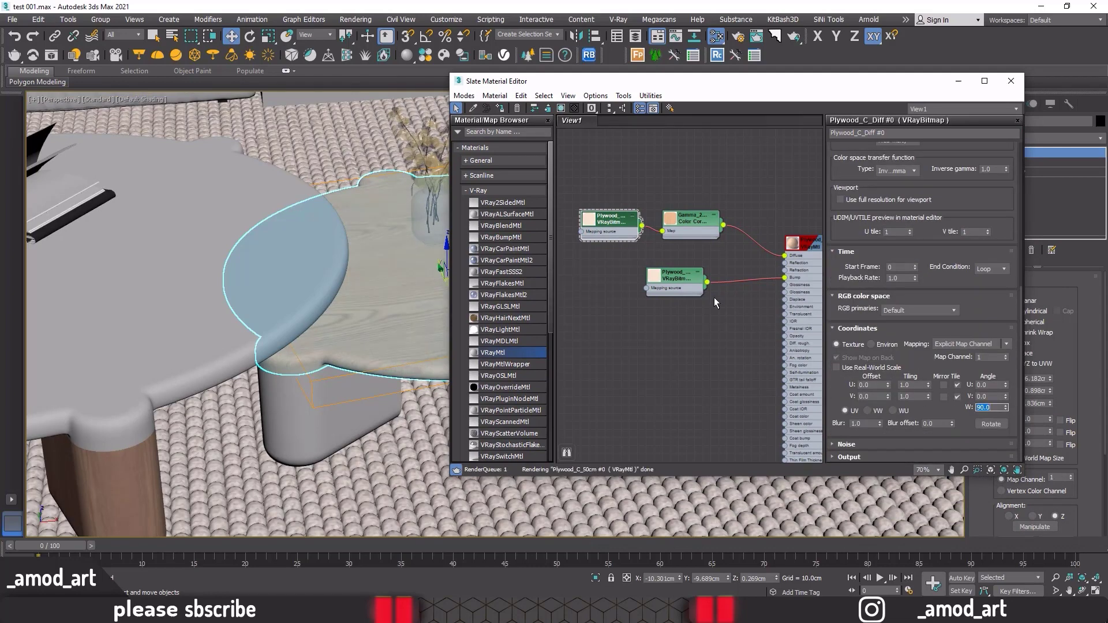
pyautogui.doubleClick(675, 277)
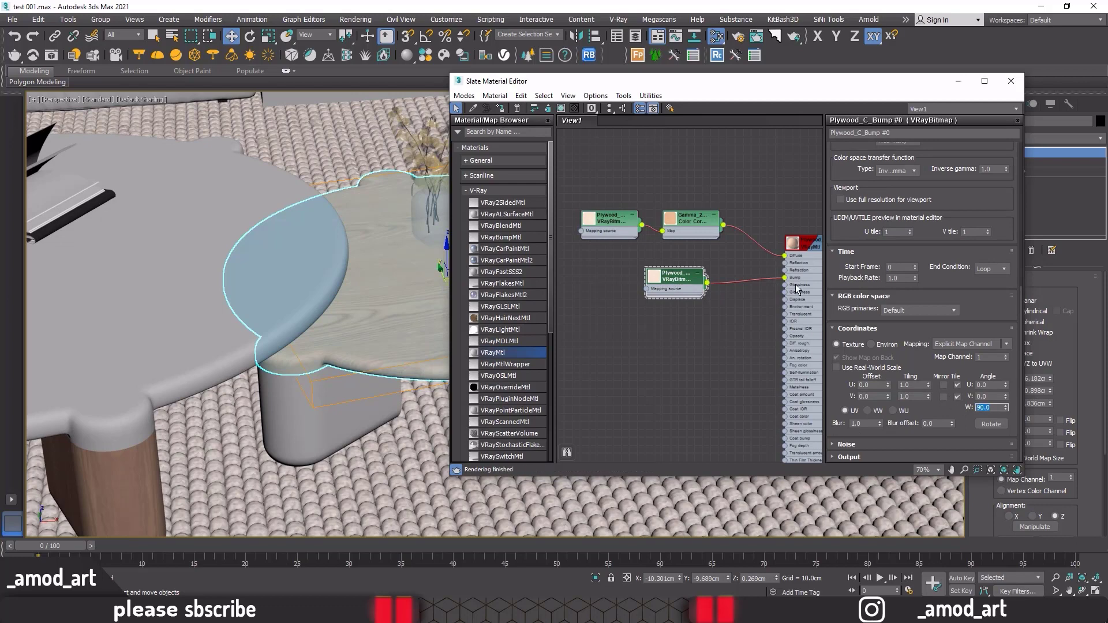
# Step: Switch the plywood VRayMtl's BRDF to Blinn
pyautogui.doubleClick(801, 242)
pyautogui.scroll(-2, 837, 389)
pyautogui.scroll(-1, 837, 392)
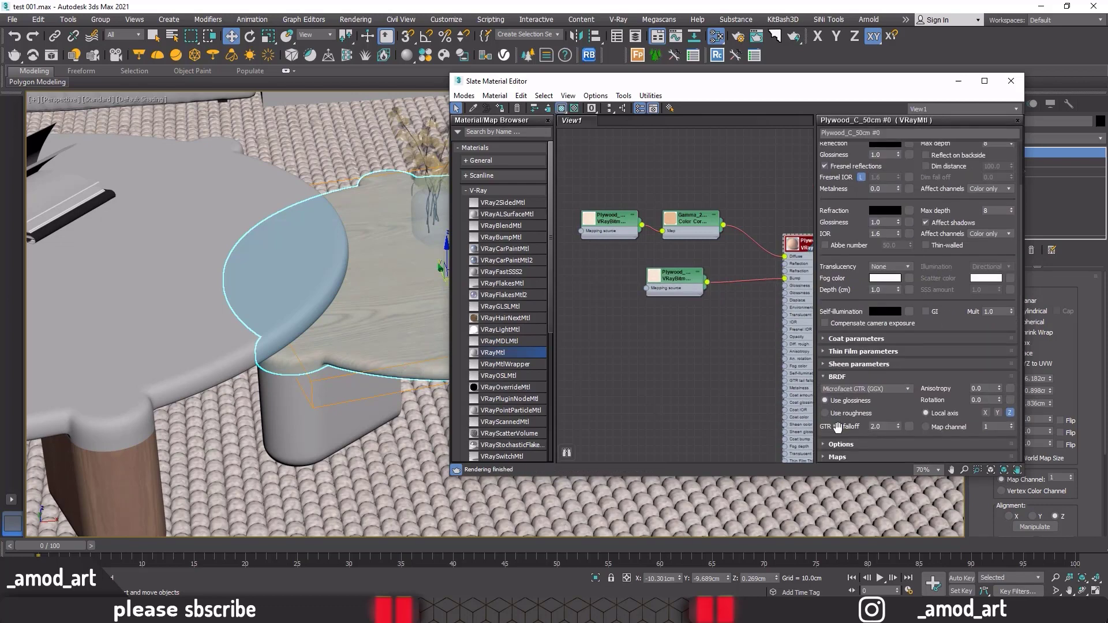
pyautogui.click(833, 456)
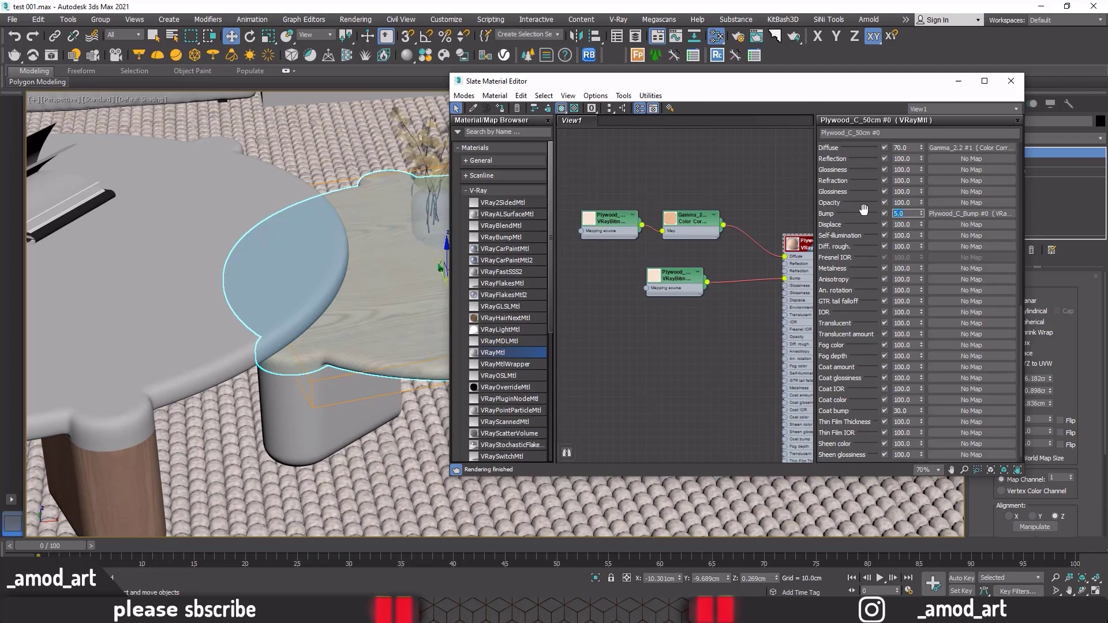
pyautogui.scroll(2, 837, 195)
pyautogui.scroll(2, 838, 199)
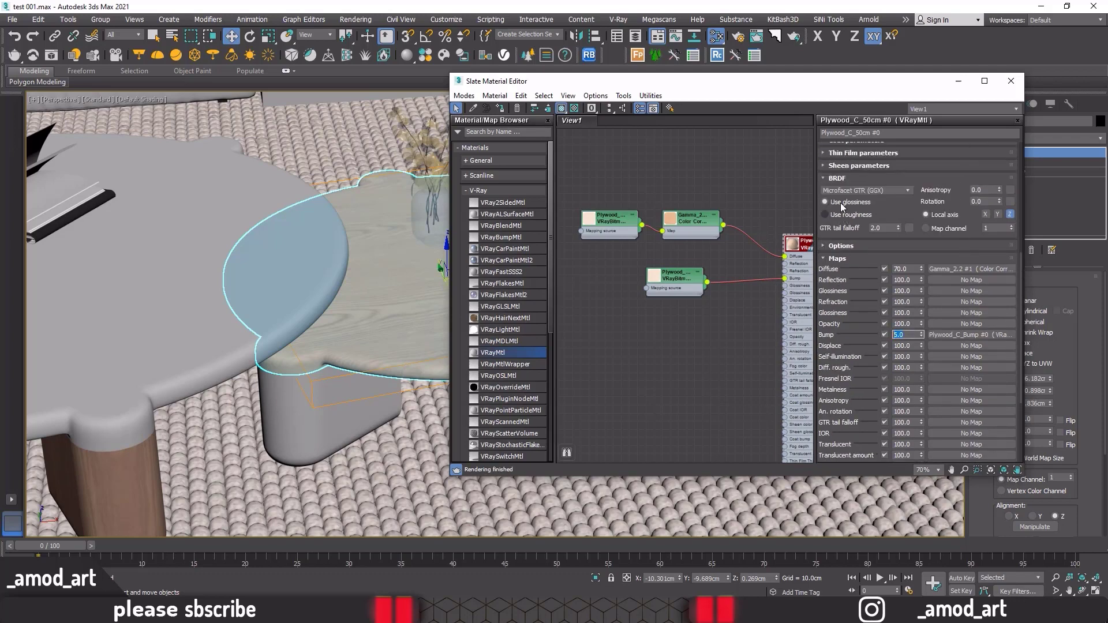
pyautogui.click(840, 190)
pyautogui.click(835, 211)
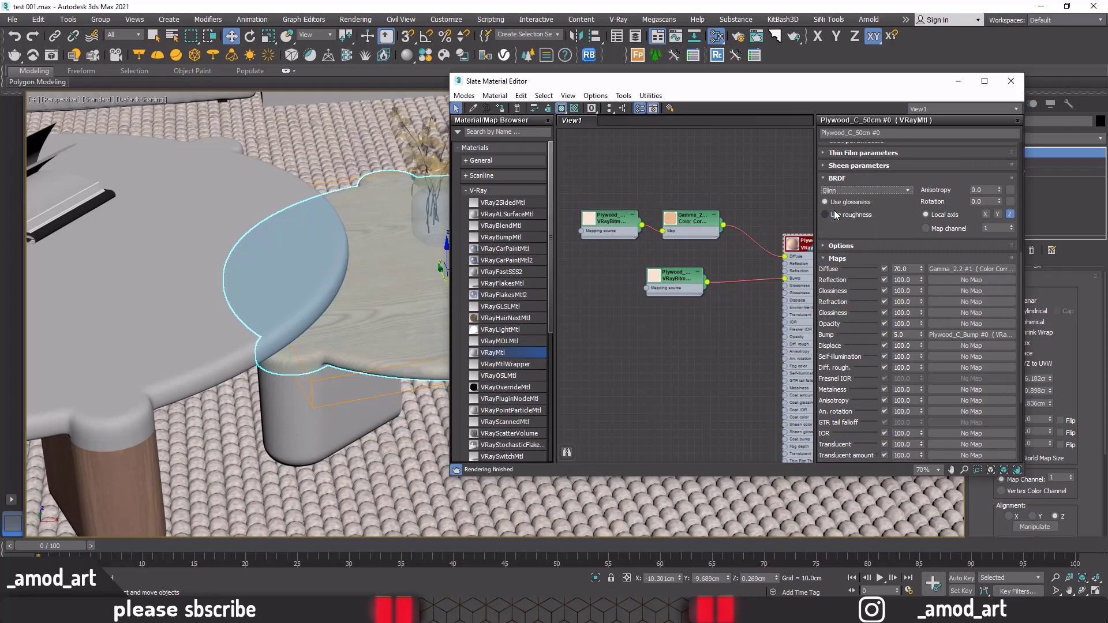
# Step: Close the material editor, orbit to view both tables, and select Object003
pyautogui.click(1011, 81)
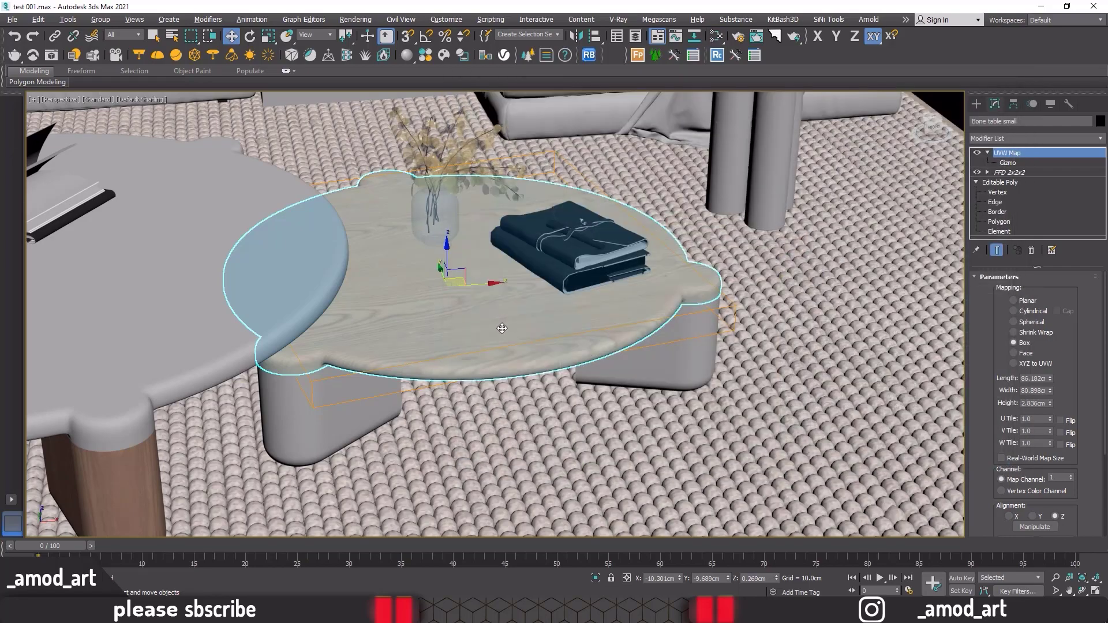
pyautogui.moveTo(502, 327)
pyautogui.keyDown('alt'); pyautogui.mouseDown(button='middle')
pyautogui.moveTo(485, 338)
pyautogui.moveTo(720, 344)
pyautogui.mouseUp(button='middle'); pyautogui.keyUp('alt')
pyautogui.scroll(3, 366, 277)
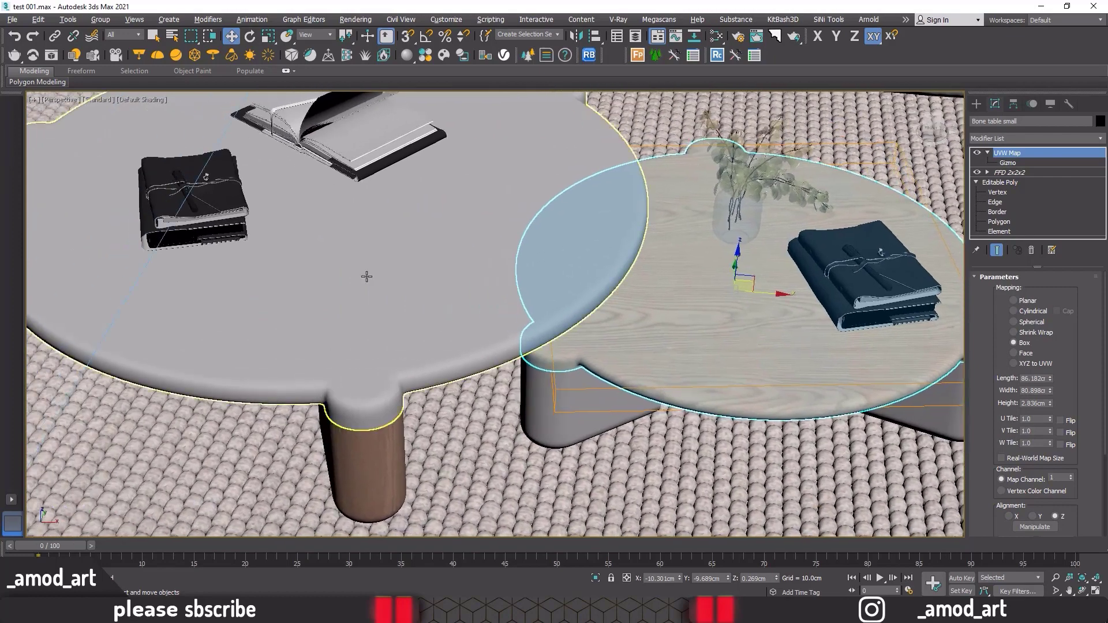
pyautogui.click(366, 276)
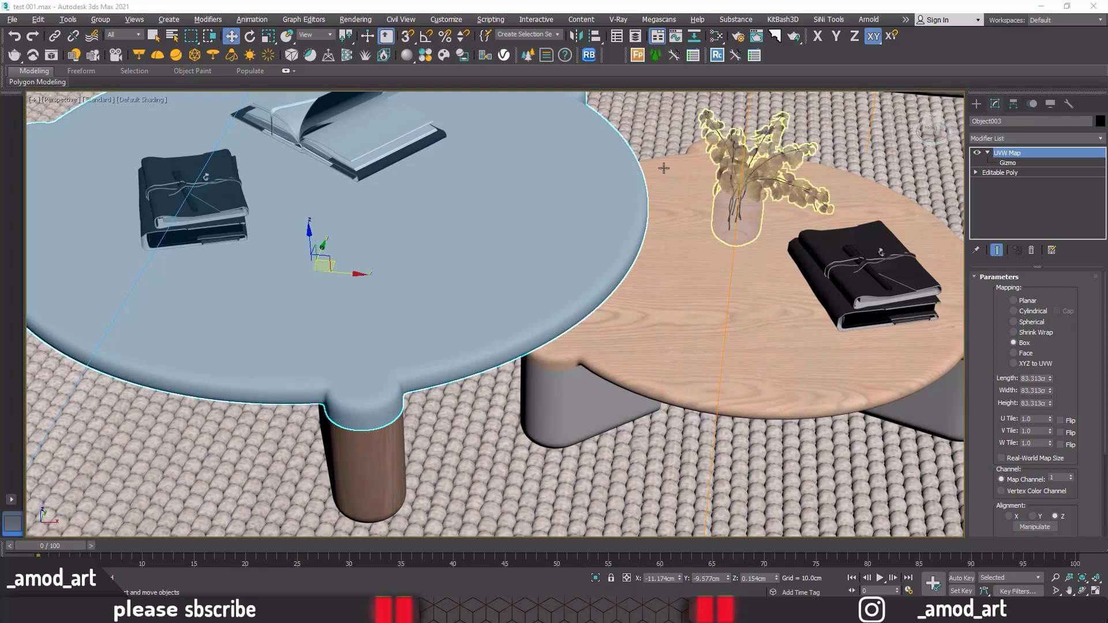
# Step: Maximize the Slate editor and drag in a new VRayMtl, Material #39
pyautogui.click(716, 37)
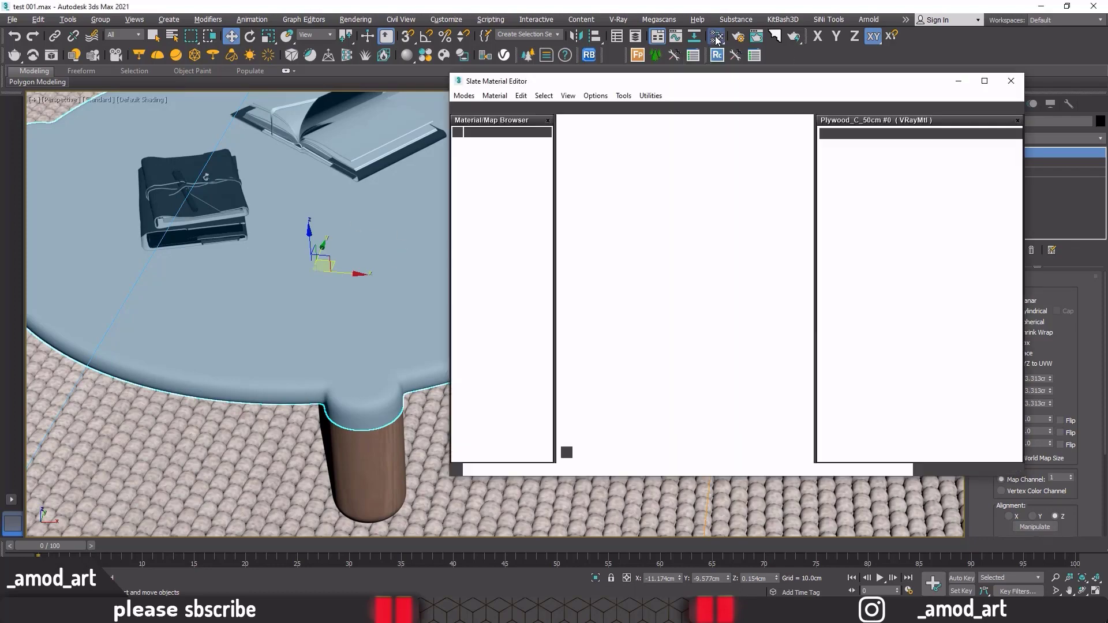
pyautogui.moveTo(695, 81); pyautogui.dragTo(687, 3)
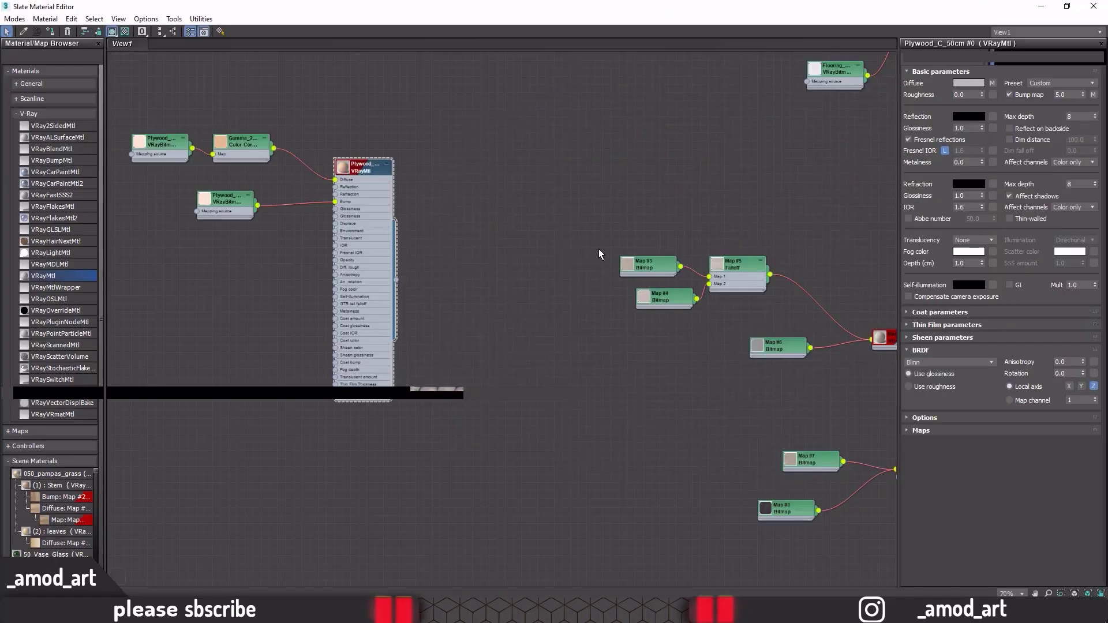
pyautogui.scroll(-3, 564, 181)
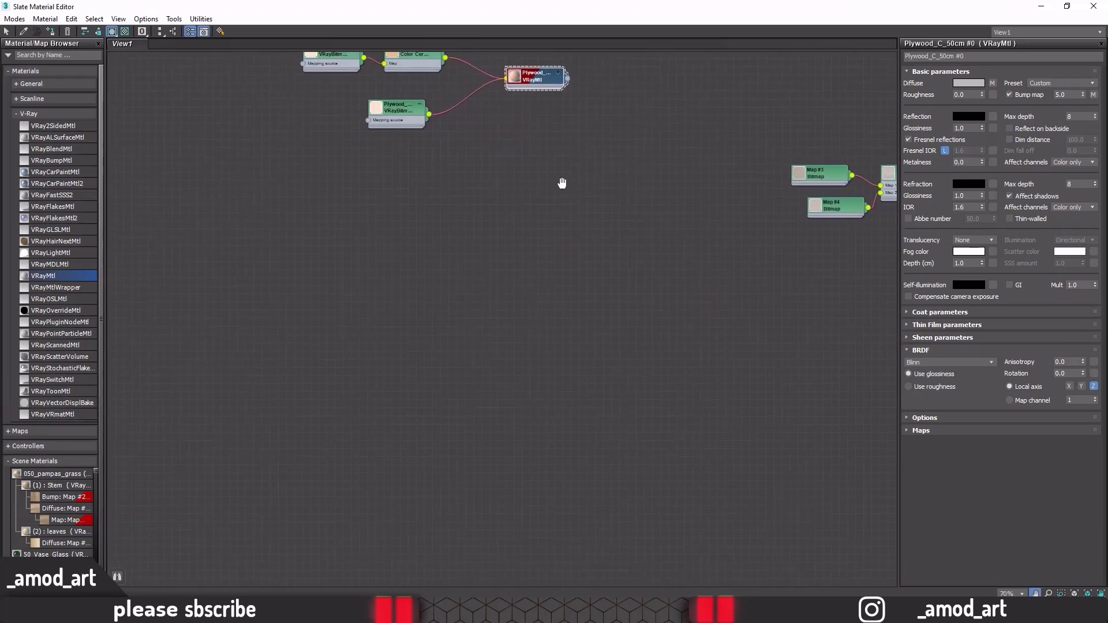
pyautogui.scroll(-3, 563, 189)
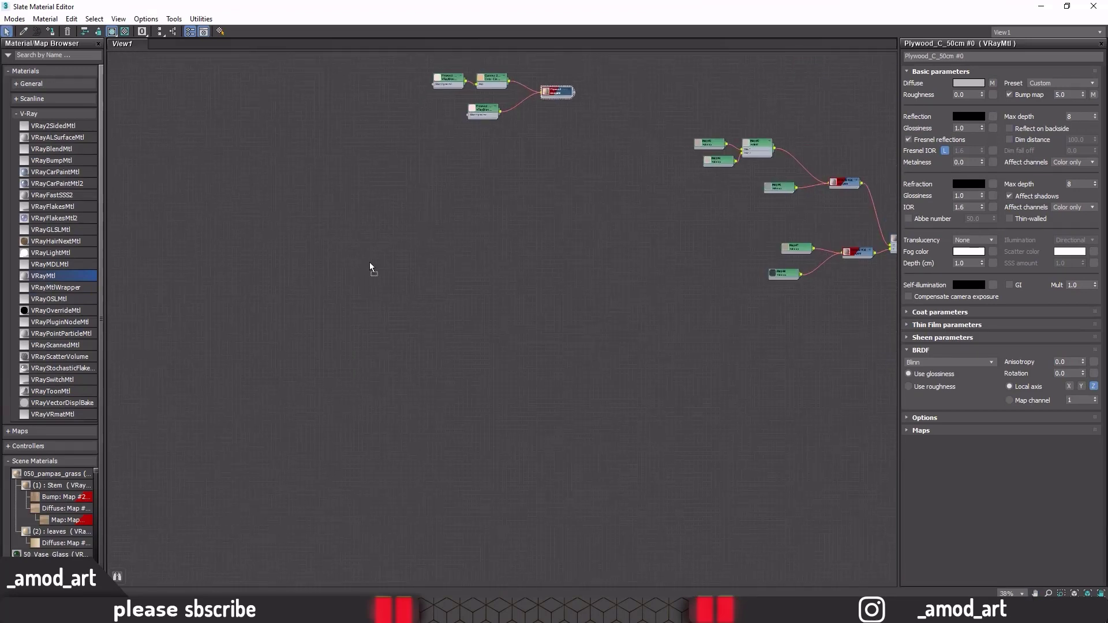
pyautogui.moveTo(43, 276); pyautogui.dragTo(545, 205)
pyautogui.scroll(3, 545, 205)
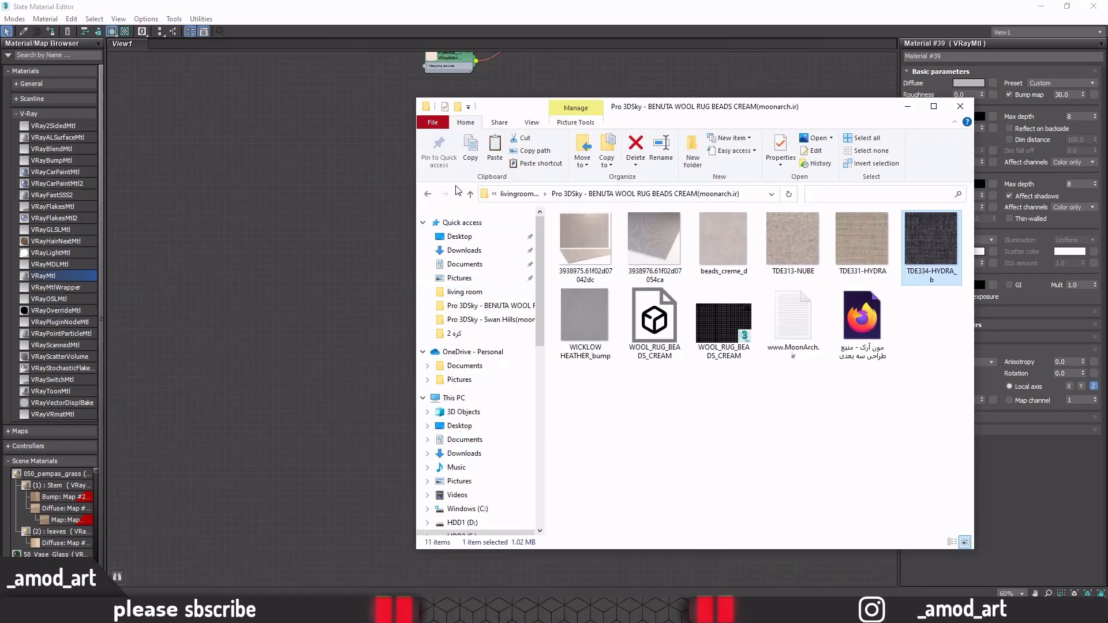
# Step: Navigate File Explorer to material > tabel marbel and place it beside the node graph
pyautogui.click(471, 194)
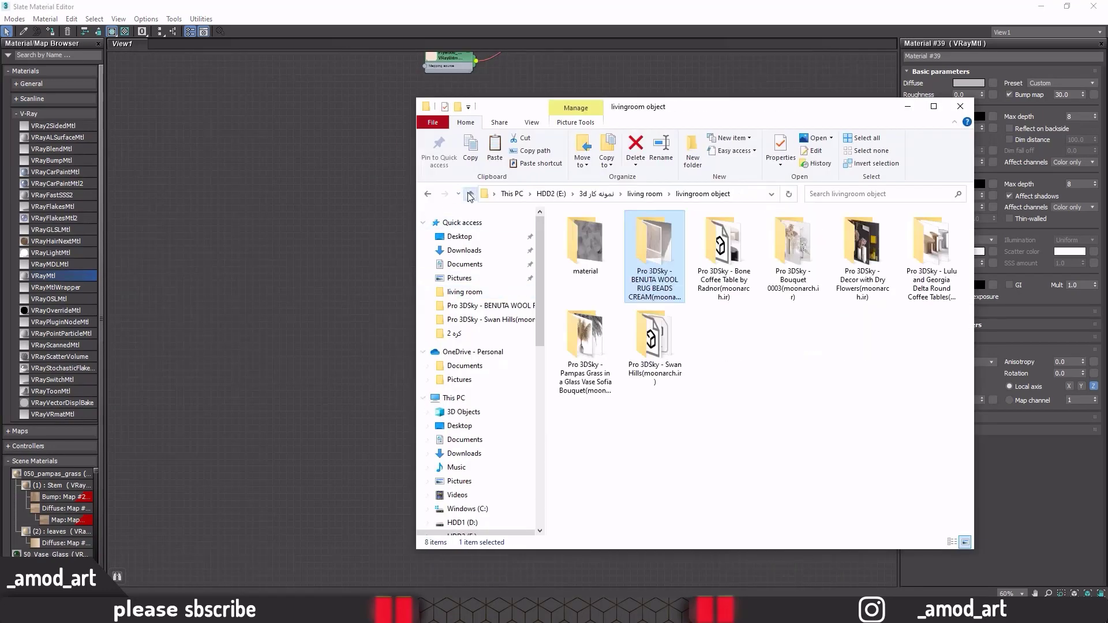
pyautogui.doubleClick(584, 240)
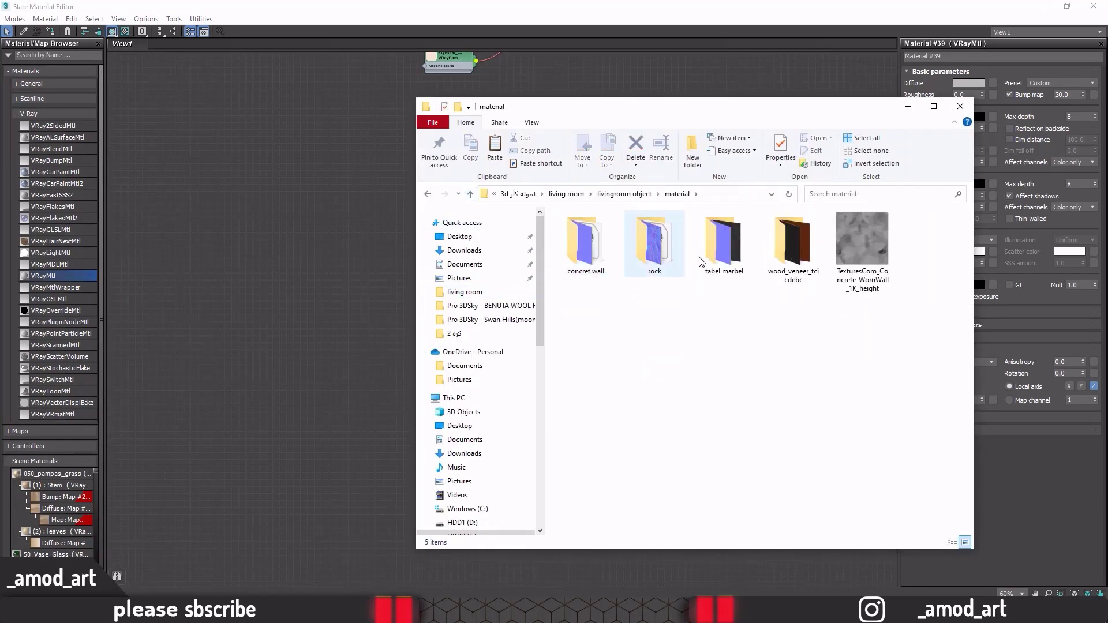
pyautogui.click(737, 260)
pyautogui.doubleClick(737, 260)
pyautogui.moveTo(721, 106); pyautogui.dragTo(898, 216)
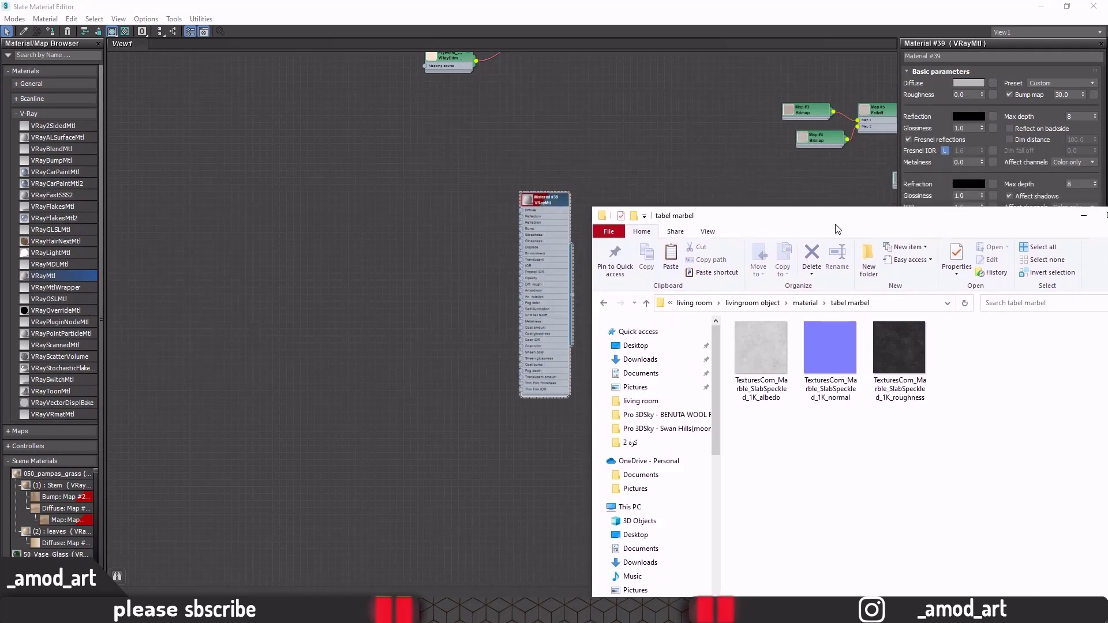
# Step: Drag the marble albedo and normal textures into Slate as bitmap Maps #12 and #13
pyautogui.moveTo(757, 360)
pyautogui.mouseDown()
pyautogui.moveTo(371, 242)
pyautogui.moveTo(358, 209)
pyautogui.mouseUp()
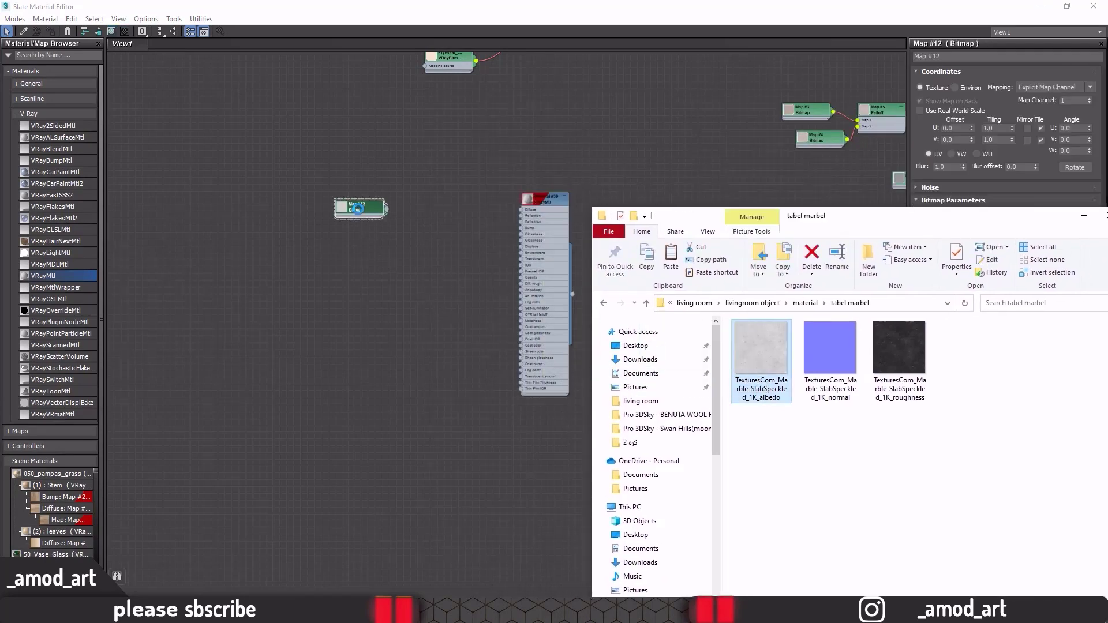
pyautogui.moveTo(830, 355); pyautogui.dragTo(411, 379)
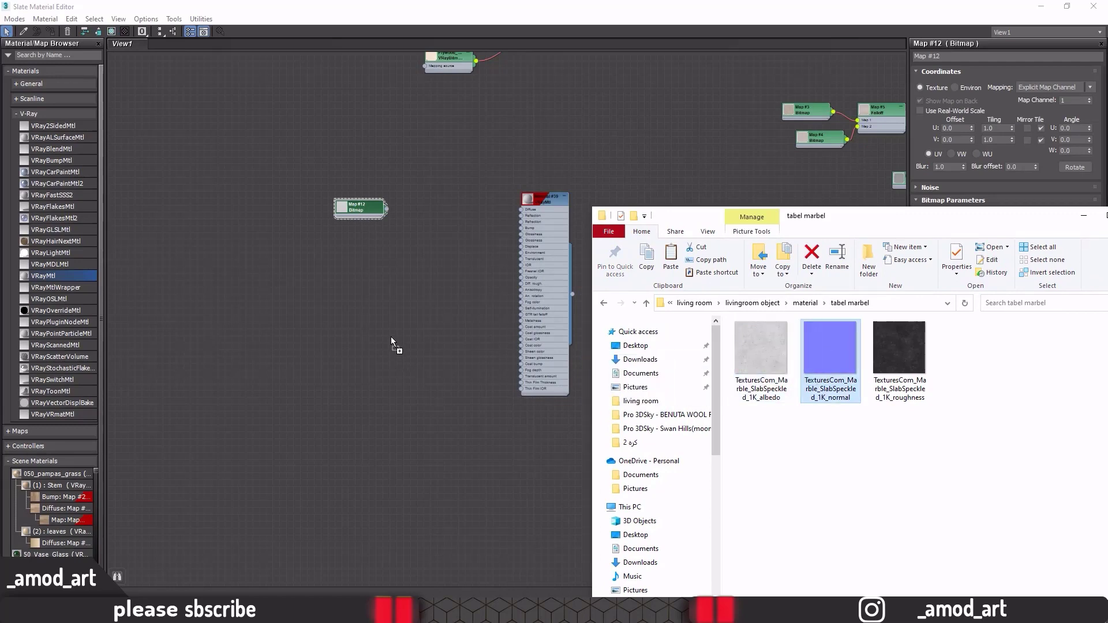
pyautogui.moveTo(391, 340); pyautogui.dragTo(391, 341)
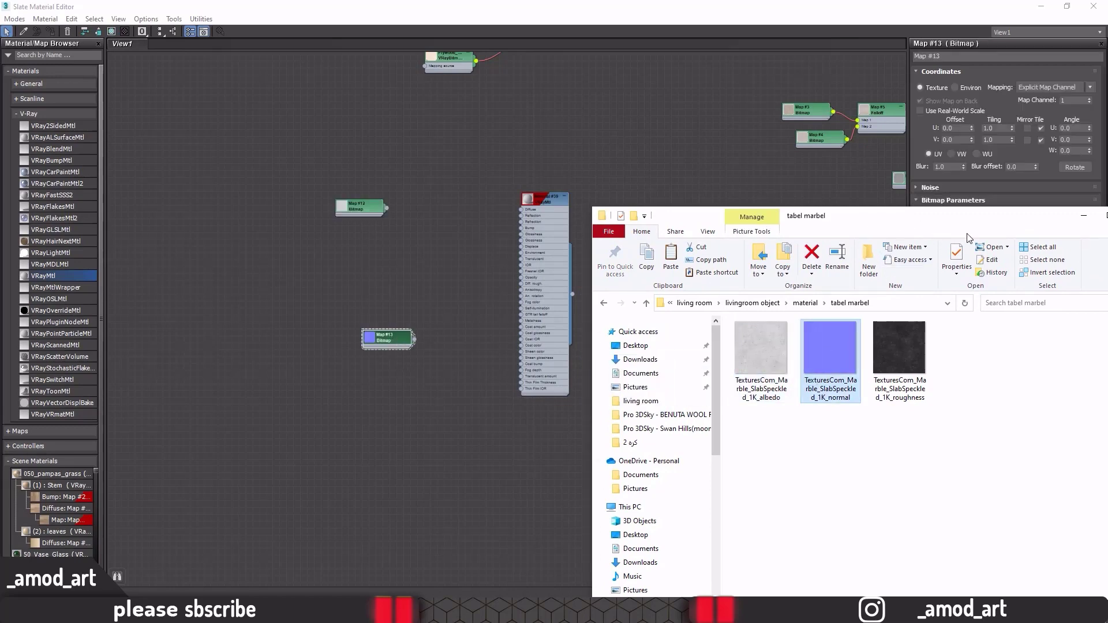
pyautogui.click(971, 203)
pyautogui.moveTo(541, 240); pyautogui.dragTo(506, 249, button='middle')
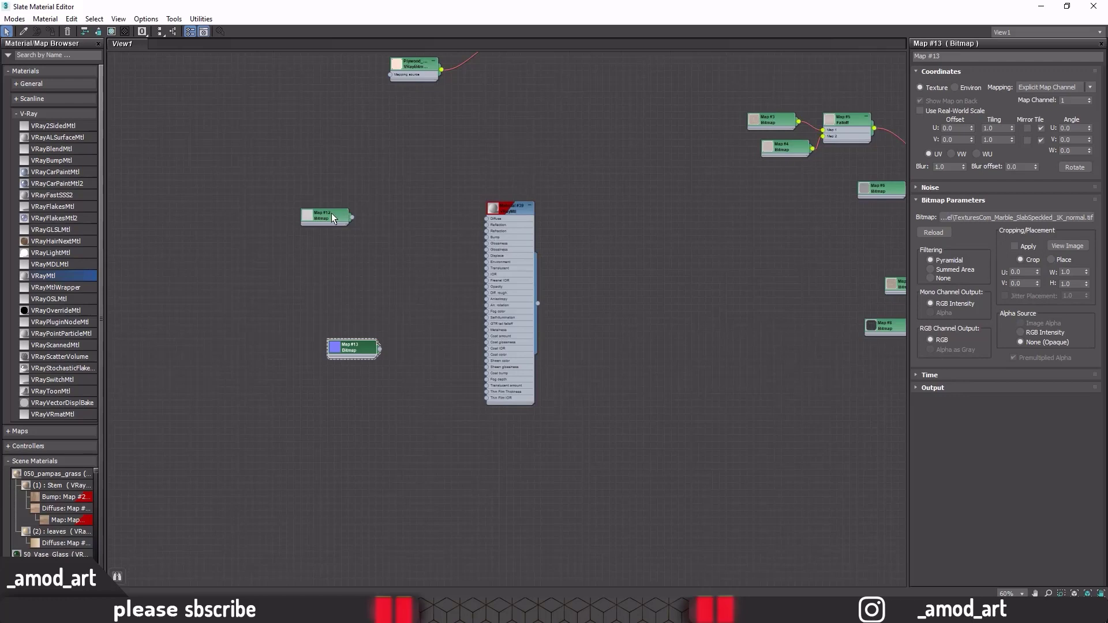
# Step: Arrange Maps #12 and #13 beside Material #39 and open an enlarged preview of it
pyautogui.moveTo(332, 218); pyautogui.dragTo(429, 218)
pyautogui.moveTo(358, 348); pyautogui.dragTo(377, 293)
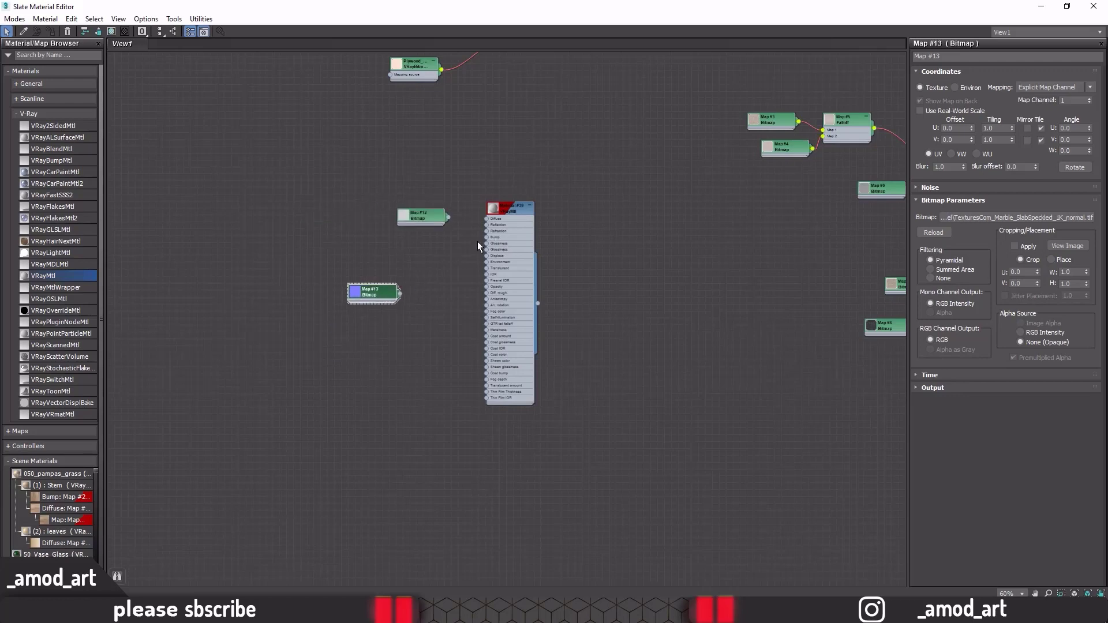
pyautogui.scroll(4, 478, 247)
pyautogui.moveTo(478, 247); pyautogui.dragTo(398, 257, button='middle')
pyautogui.rightClick(410, 199)
pyautogui.doubleClick(417, 202)
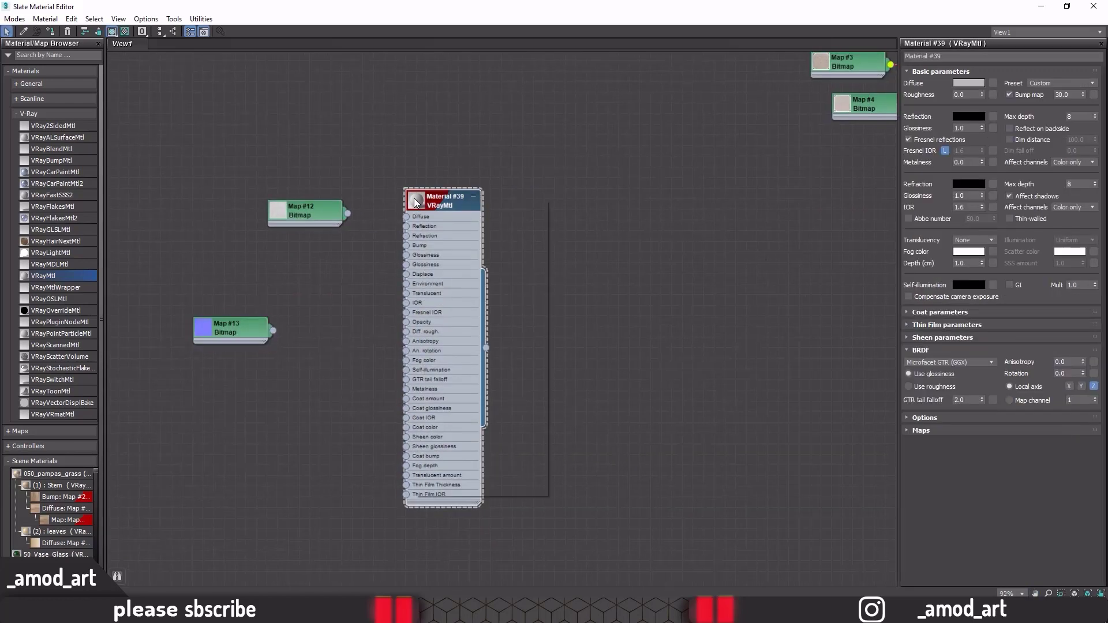
pyautogui.rightClick(417, 202)
pyautogui.click(456, 257)
pyautogui.moveTo(469, 247); pyautogui.dragTo(483, 111)
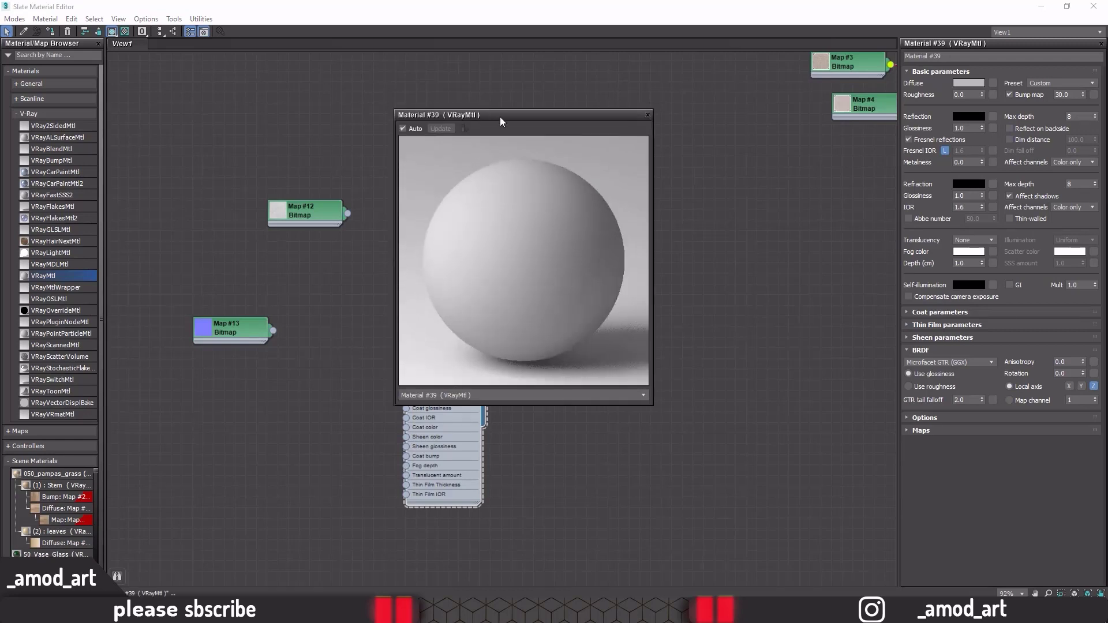
pyautogui.moveTo(624, 120); pyautogui.dragTo(805, 123)
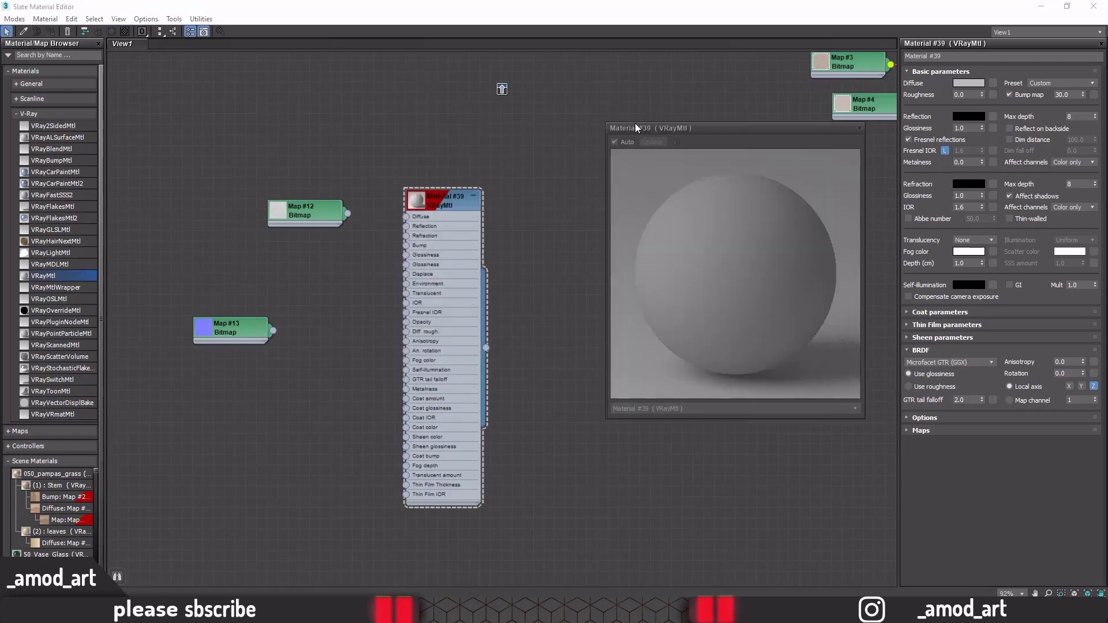
# Step: Route Map #12 through a new Color Correction into Diffuse, with advanced gamma 0.97
pyautogui.moveTo(307, 218); pyautogui.dragTo(277, 212)
pyautogui.rightClick(321, 183)
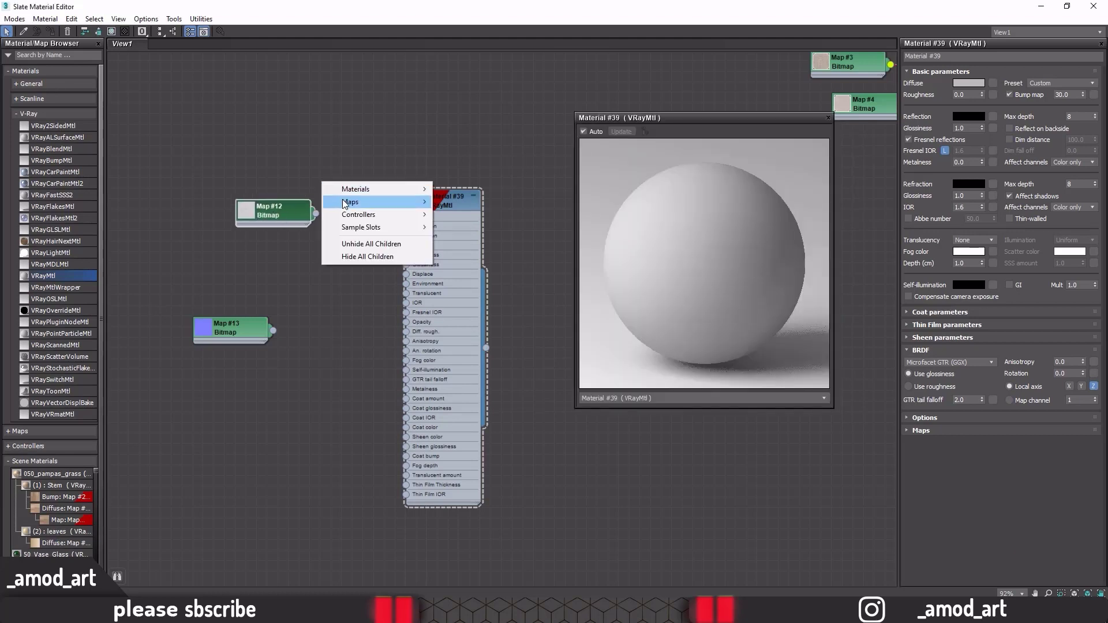
pyautogui.click(520, 143)
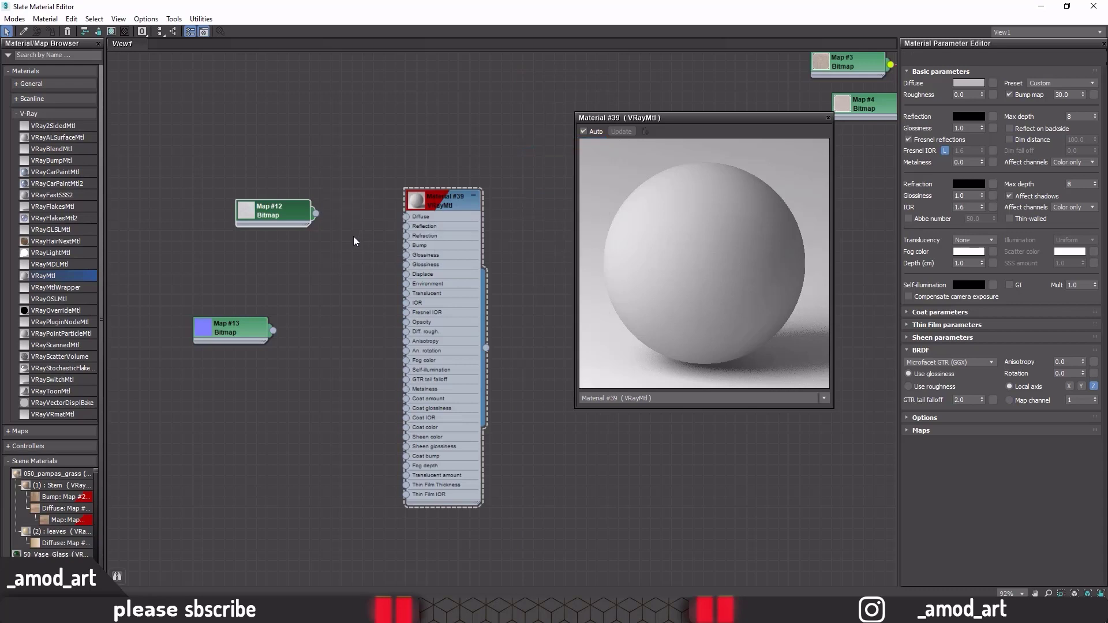
pyautogui.moveTo(318, 218)
pyautogui.mouseDown()
pyautogui.moveTo(254, 218)
pyautogui.moveTo(284, 201)
pyautogui.mouseUp()
pyautogui.moveTo(396, 219); pyautogui.dragTo(406, 216)
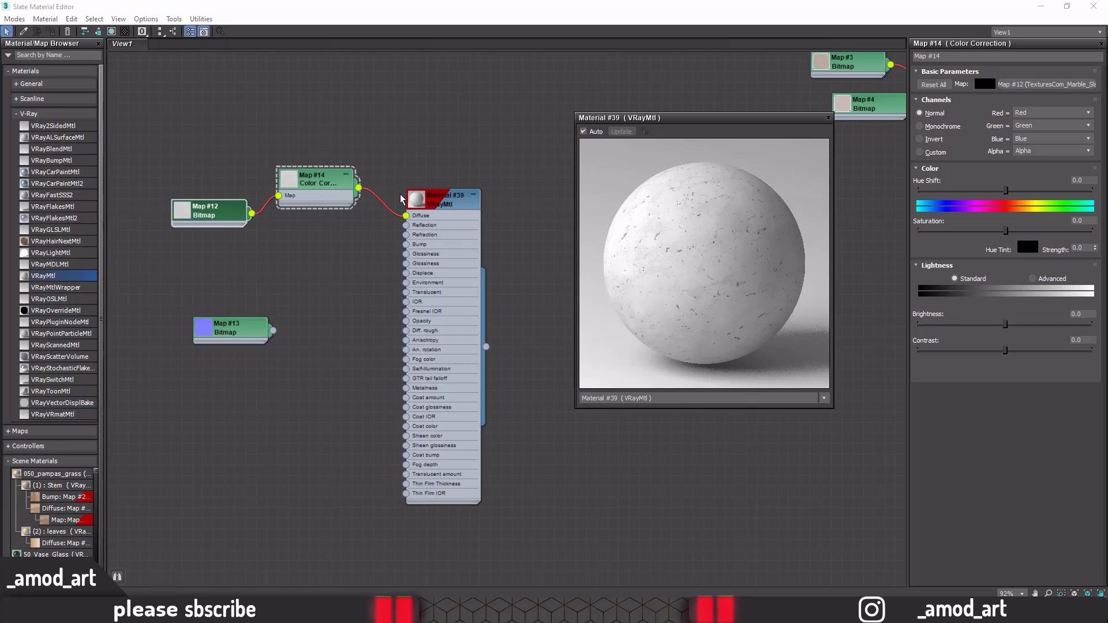
pyautogui.click(324, 183)
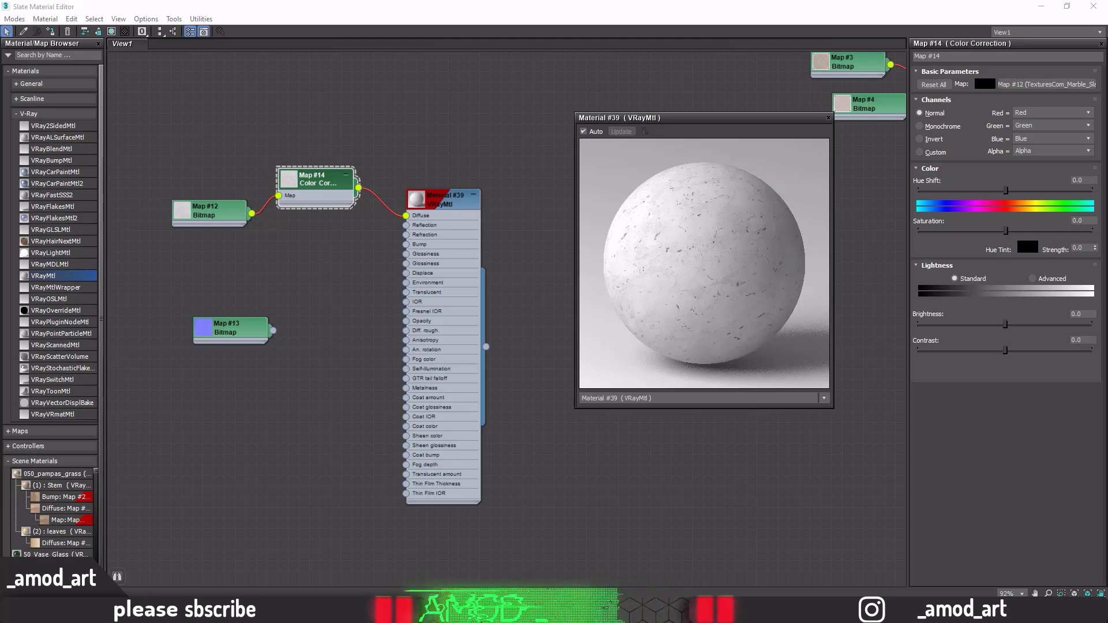
pyautogui.click(1036, 279)
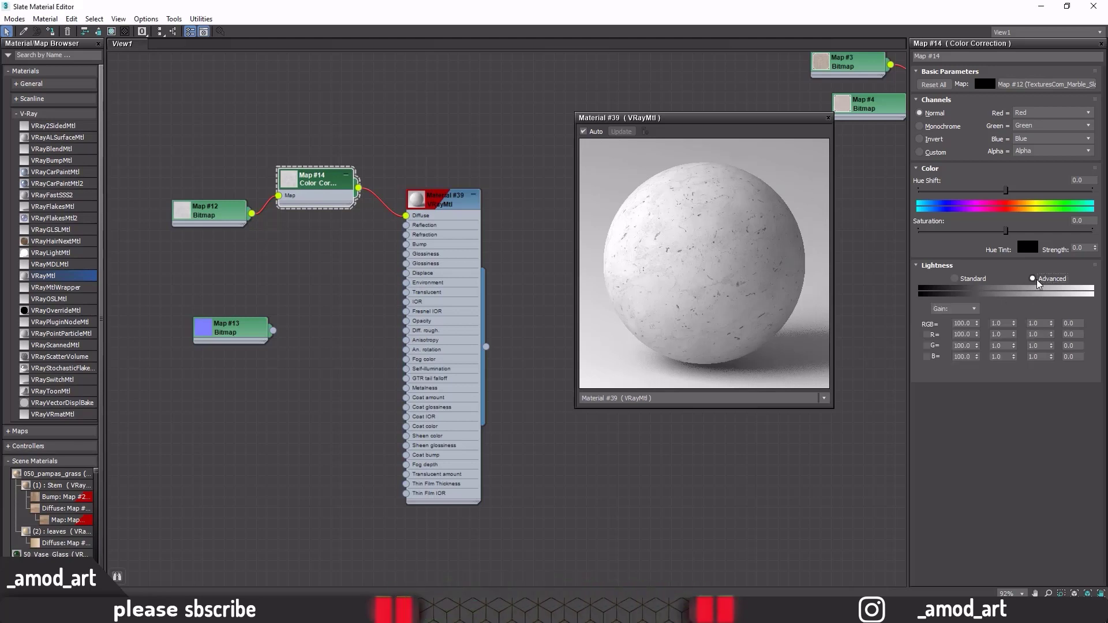
pyautogui.doubleClick(1003, 323)
pyautogui.write('0.97')
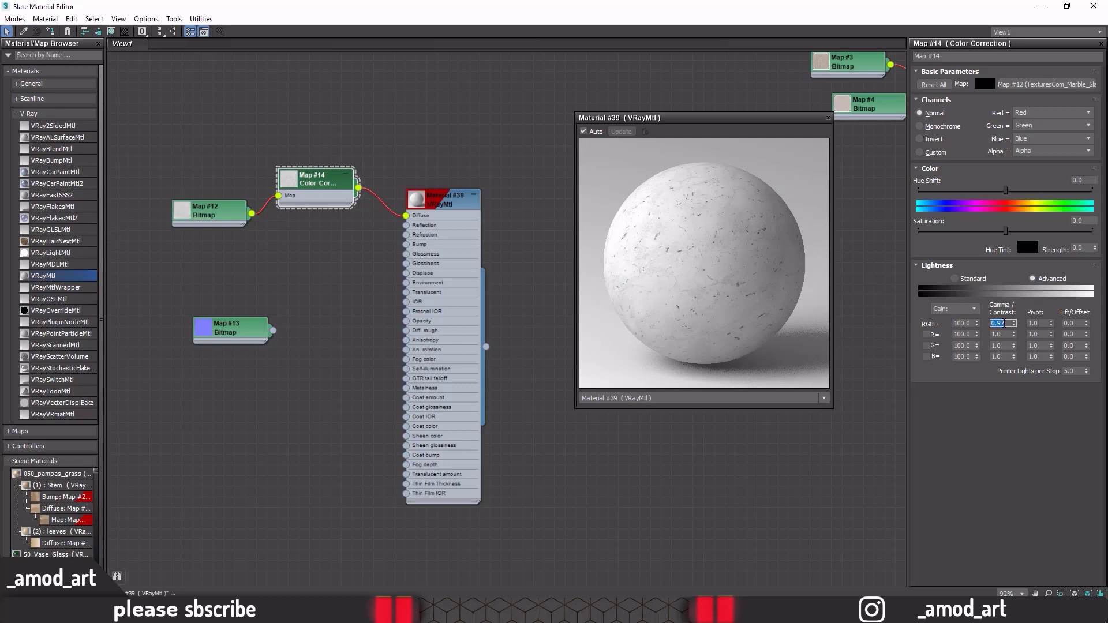
# Step: Add a VRayNormalMap node and bring the Map #13 normal bitmap next to it
pyautogui.rightClick(265, 303)
pyautogui.moveTo(420, 365)
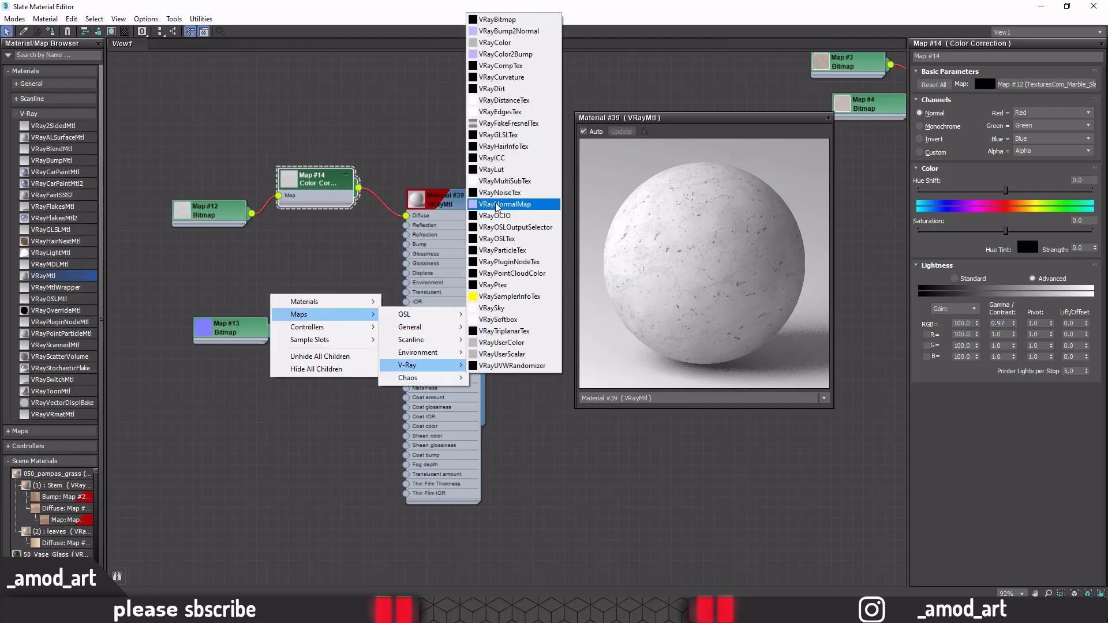
pyautogui.click(504, 204)
pyautogui.moveTo(255, 316); pyautogui.dragTo(289, 316)
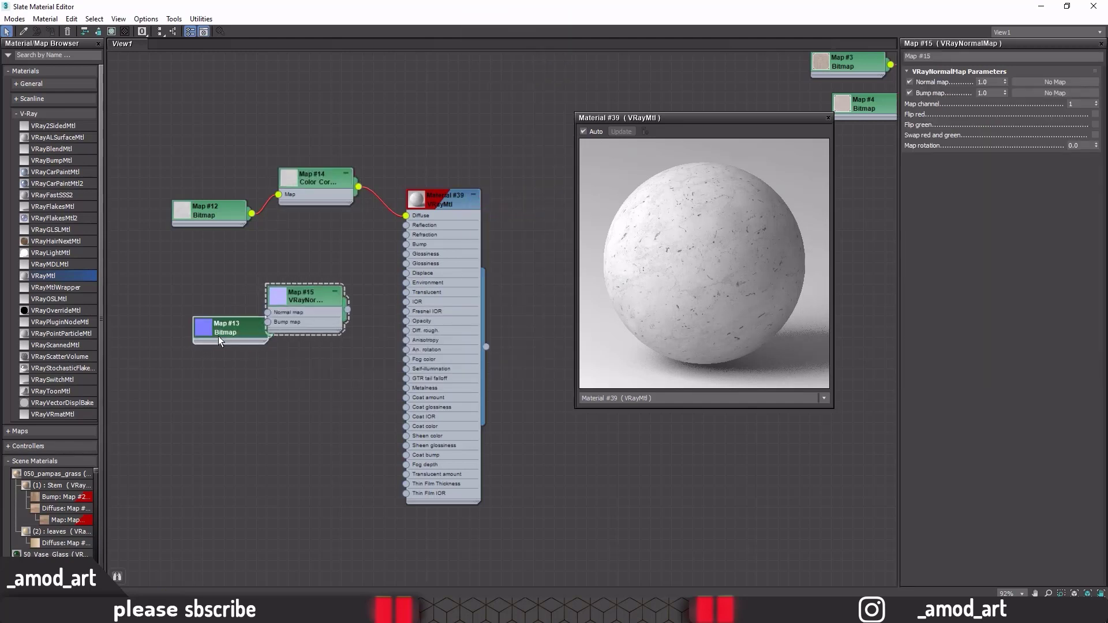
pyautogui.moveTo(229, 339)
pyautogui.mouseDown()
pyautogui.moveTo(220, 335)
pyautogui.moveTo(267, 312)
pyautogui.mouseUp()
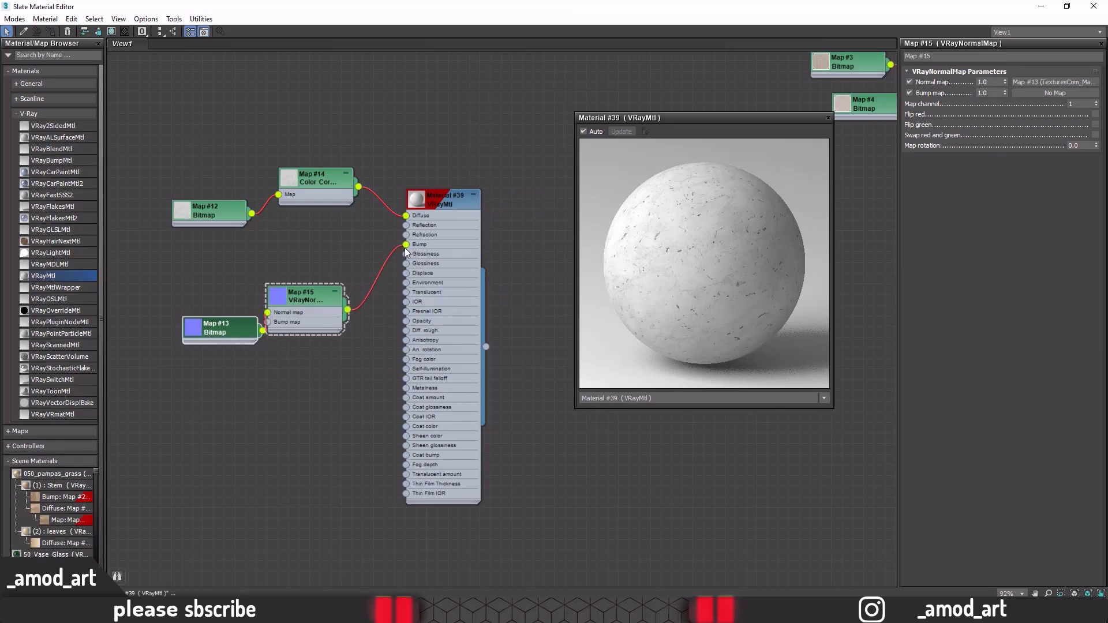
# Step: Set Material #39's bump amount to 4.0 in the Maps rollout
pyautogui.click(433, 205)
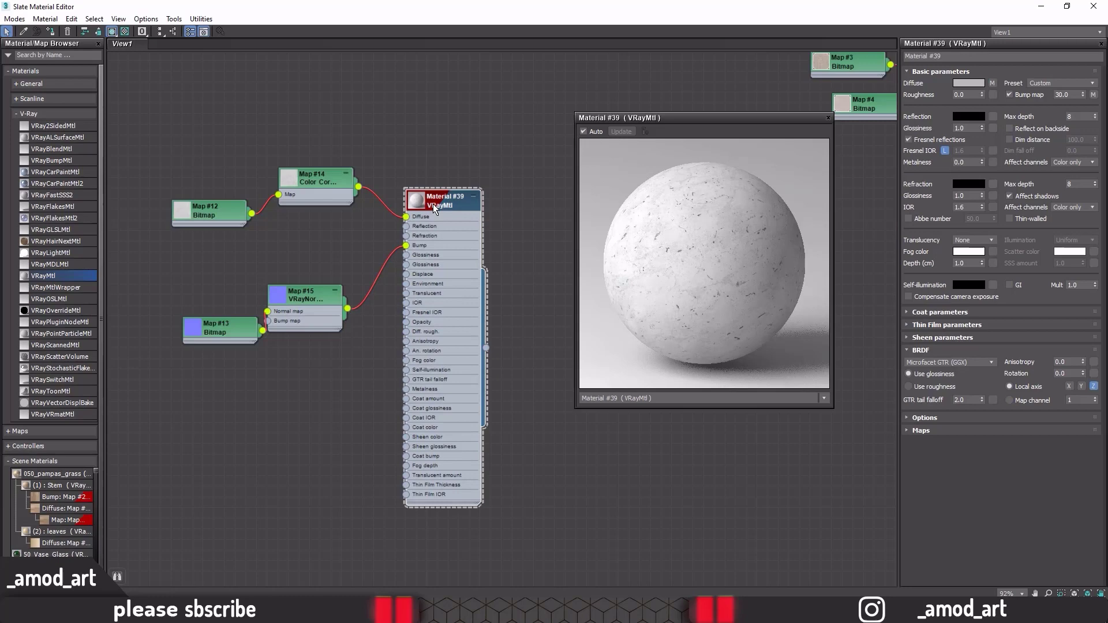
pyautogui.click(910, 431)
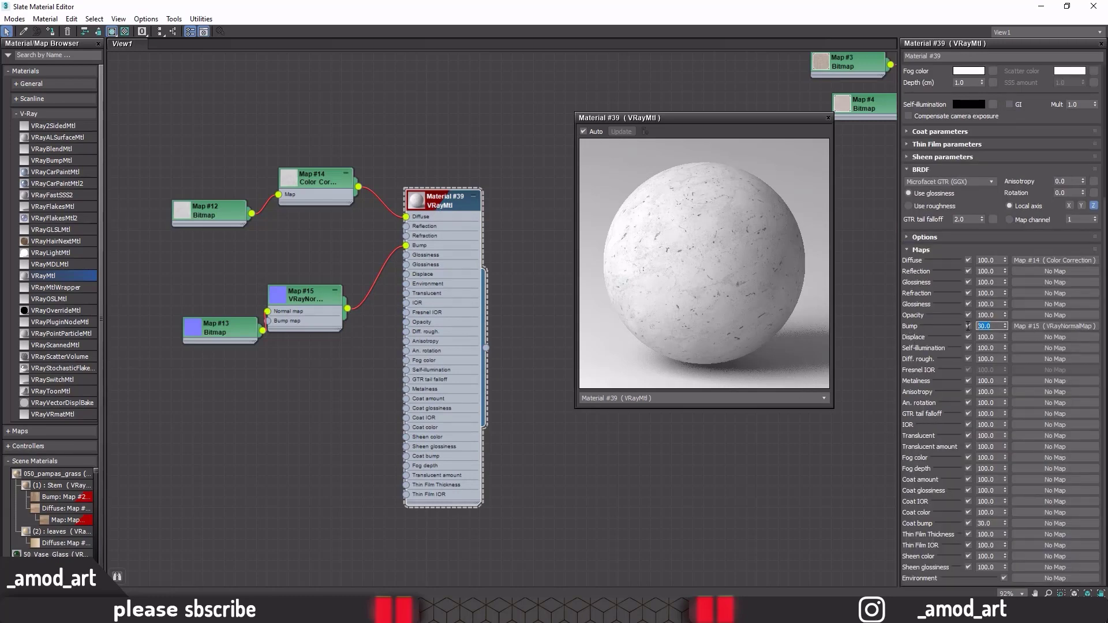
pyautogui.write('4.0')
pyautogui.press('Return')
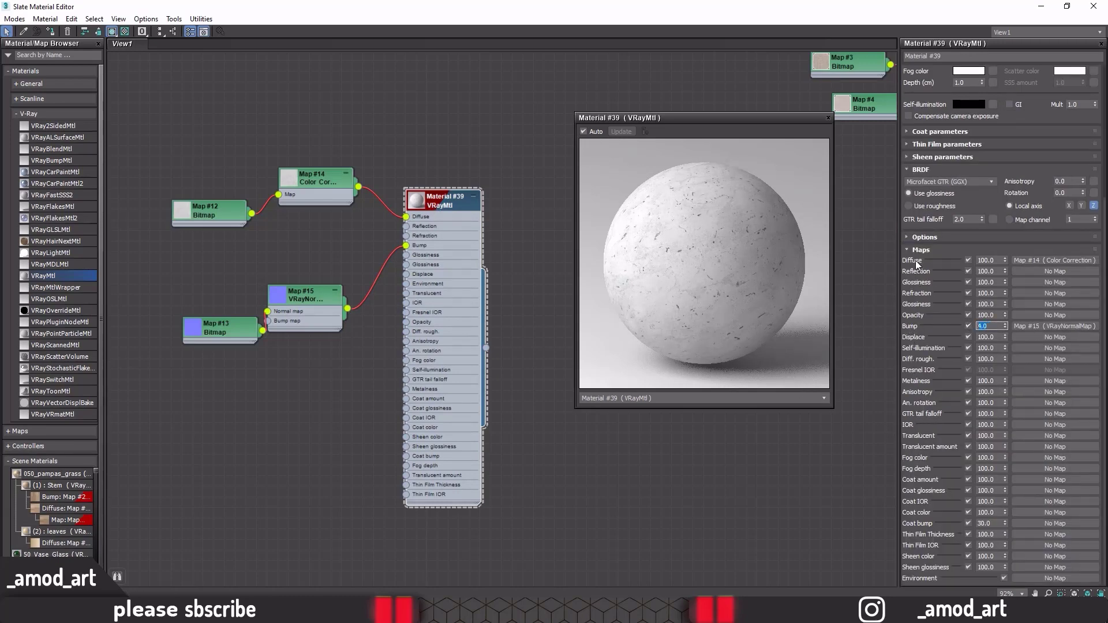
pyautogui.scroll(2, 937, 308)
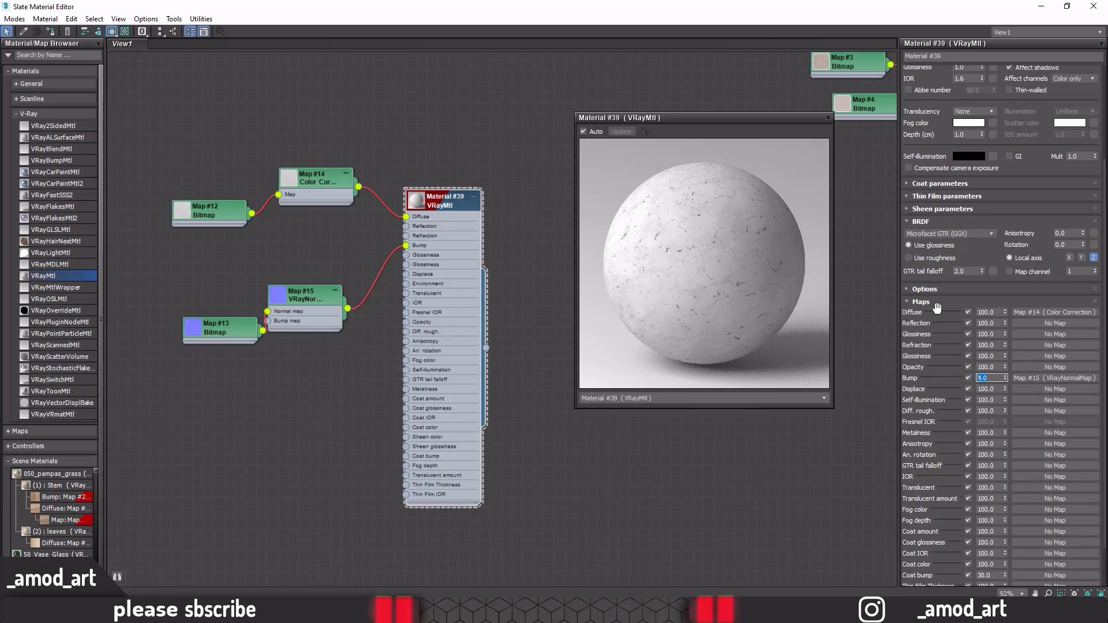
# Step: Assign Marble Material #39 to the round coffee table top, then close the Slate editor
pyautogui.click(828, 119)
pyautogui.moveTo(489, 15); pyautogui.dragTo(750, 106)
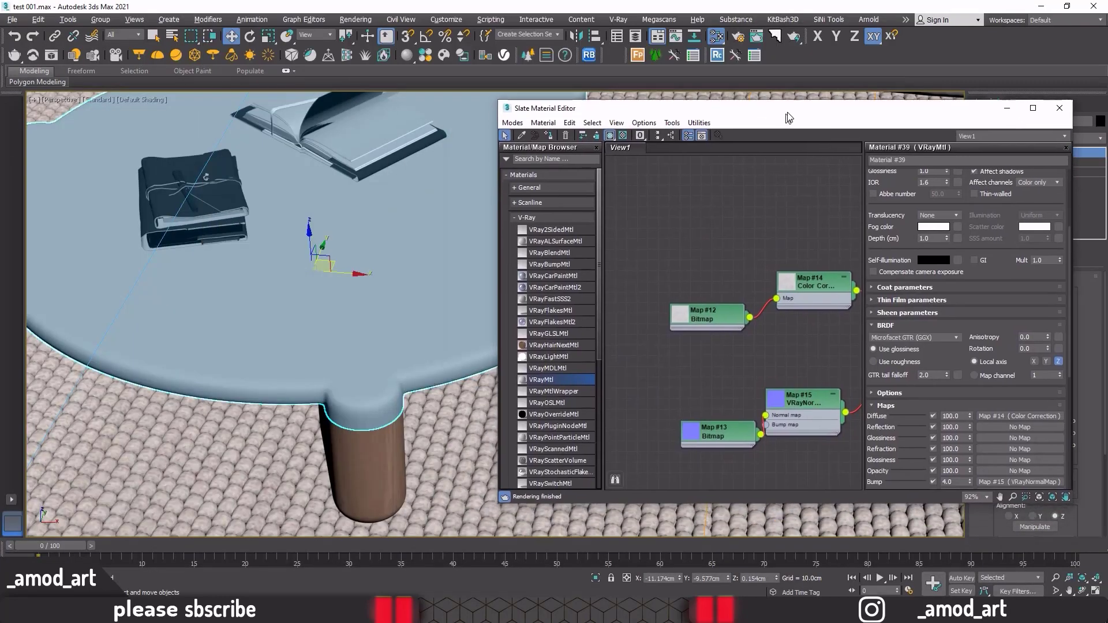
pyautogui.moveTo(703, 260); pyautogui.dragTo(646, 257, button='middle')
pyautogui.scroll(2, 646, 256)
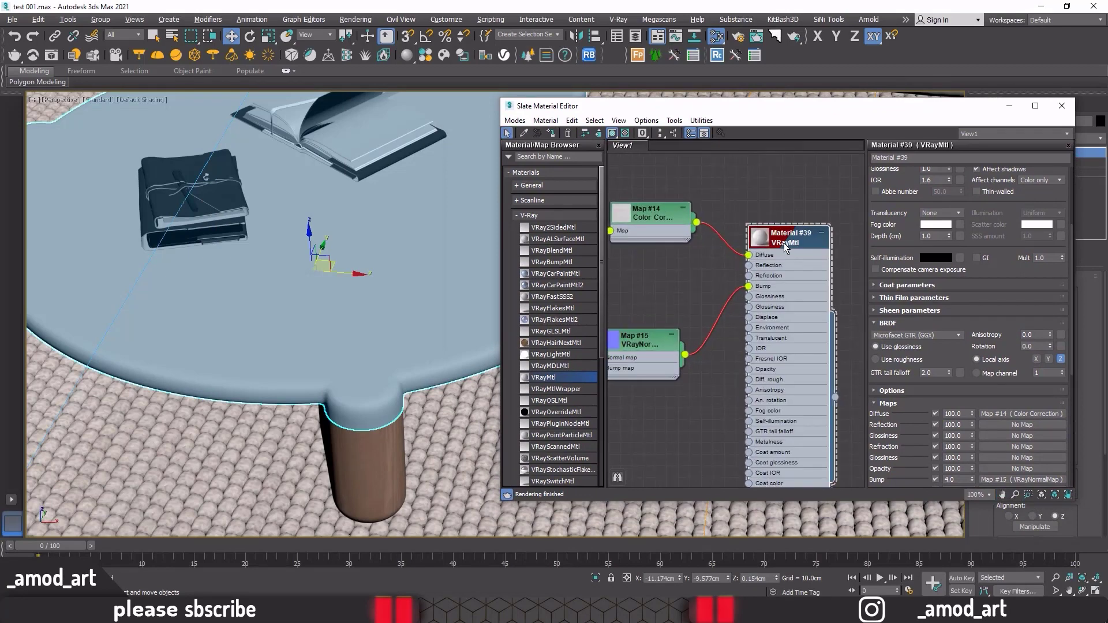
pyautogui.click(553, 134)
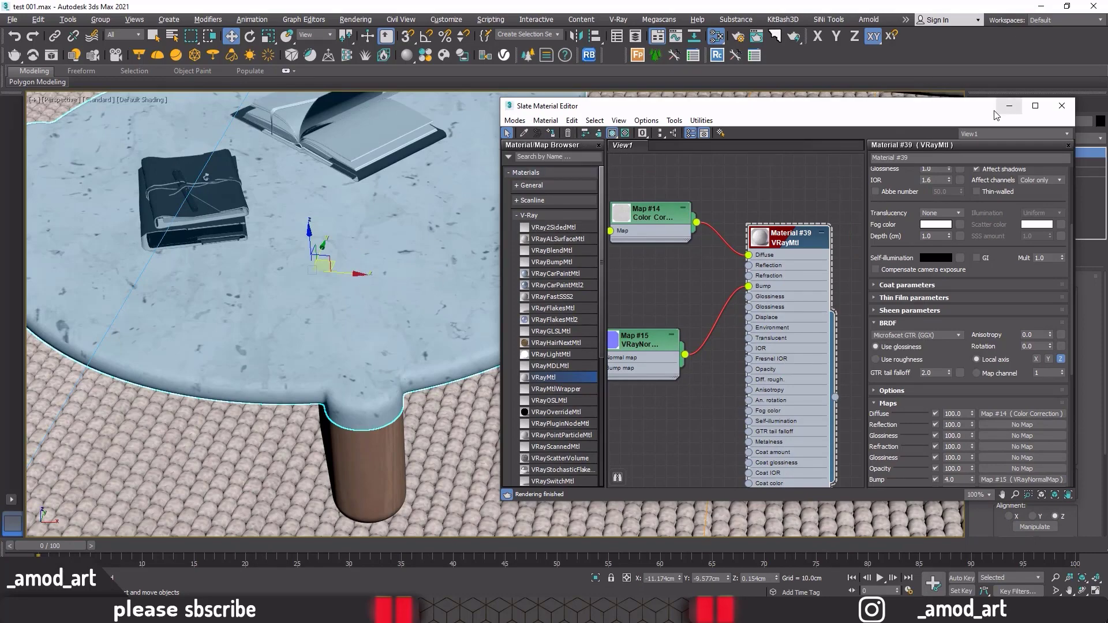
pyautogui.moveTo(831, 194); pyautogui.dragTo(721, 180, button='middle')
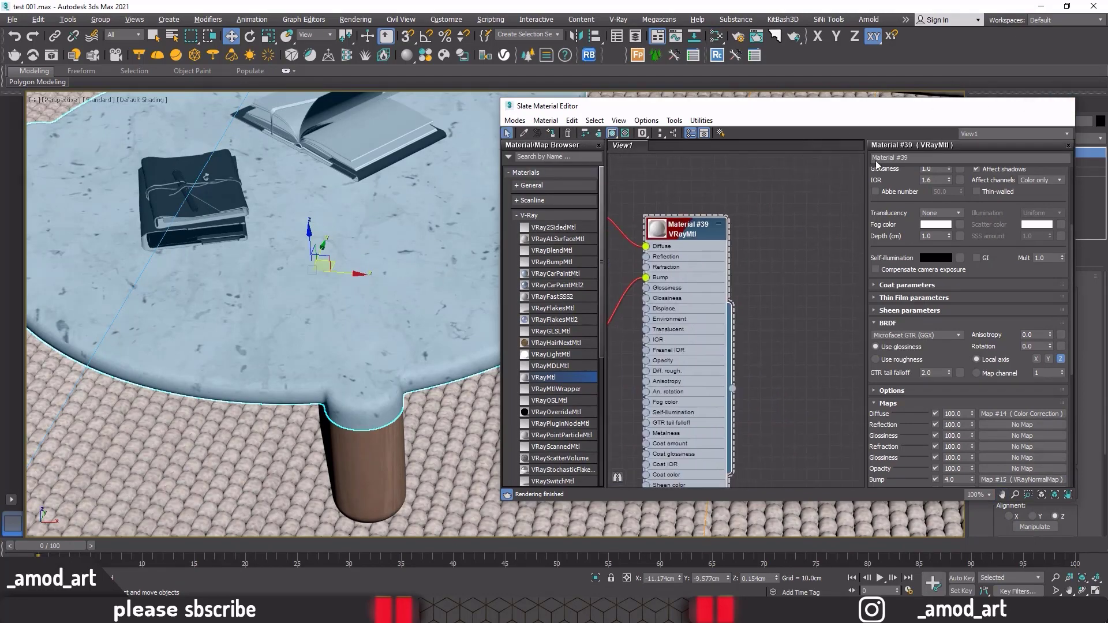
pyautogui.click(1062, 106)
pyautogui.moveTo(439, 277)
pyautogui.keyDown('alt'); pyautogui.mouseDown(button='middle')
pyautogui.moveTo(495, 272)
pyautogui.moveTo(494, 340)
pyautogui.mouseUp(button='middle'); pyautogui.keyUp('alt')
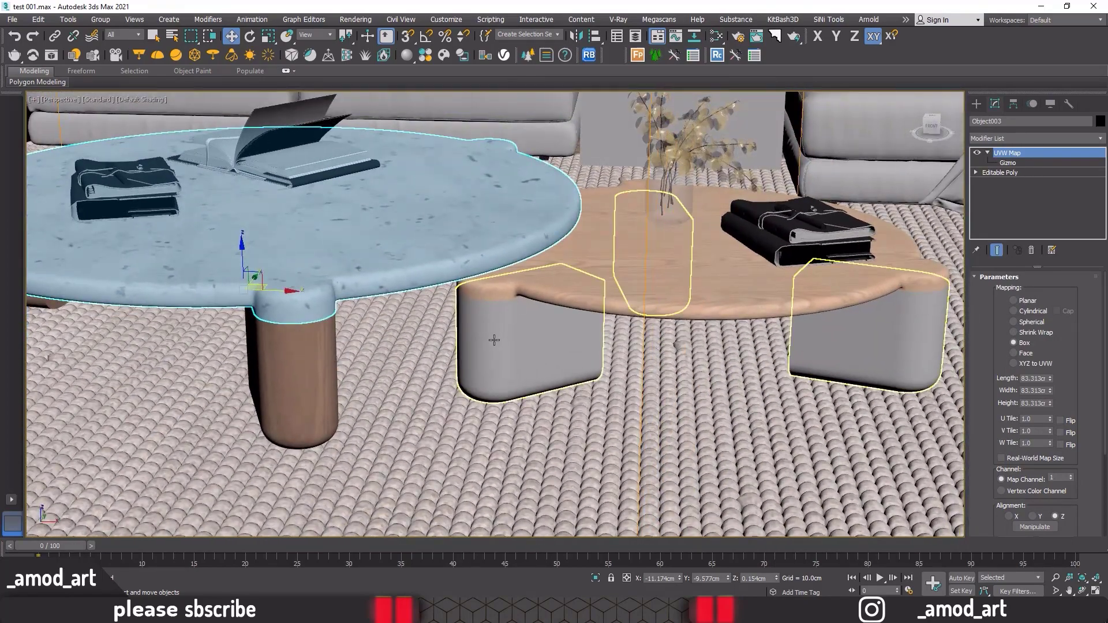
# Step: Select the right table's base pieces and browse the V-Ray library's wood materials without applying any
pyautogui.click(495, 339)
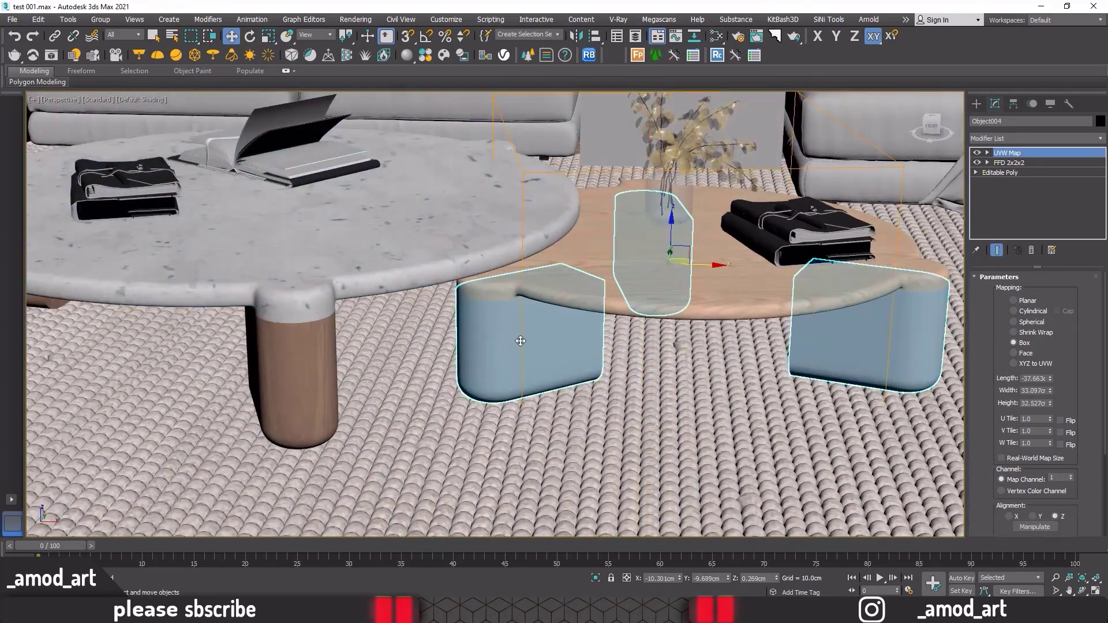
pyautogui.click(425, 55)
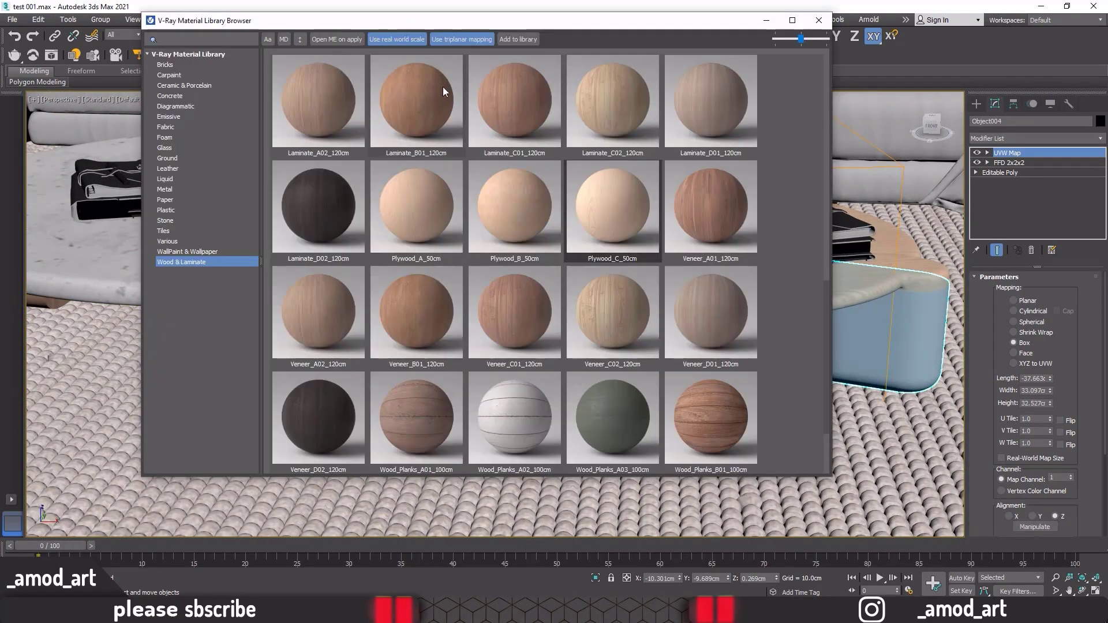
pyautogui.click(819, 21)
pyautogui.click(717, 37)
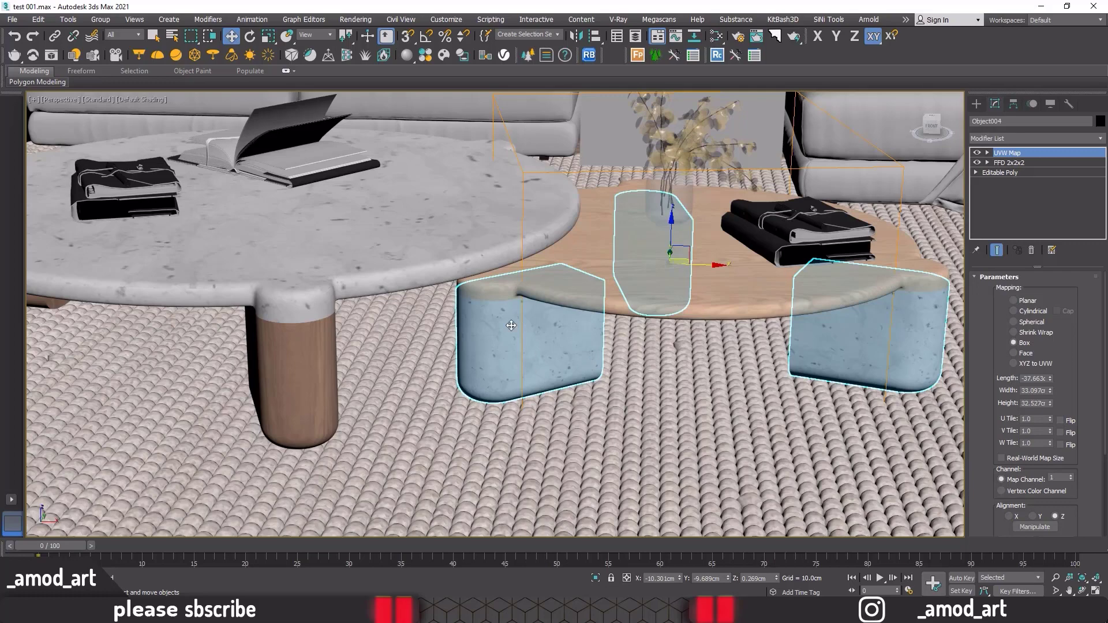
pyautogui.moveTo(522, 339); pyautogui.dragTo(601, 315, button='middle')
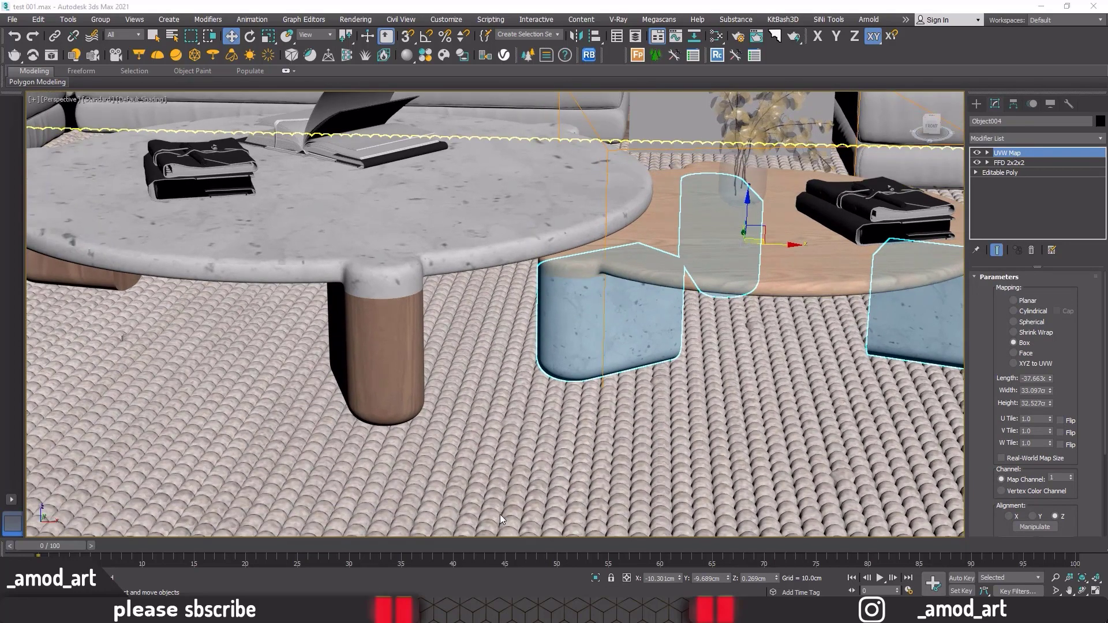
# Step: Check the living-room reference photo, then view through PhysCamera001 with Safe Frame on
pyautogui.hotkey('alt', 'Tab')
pyautogui.scroll(3, 629, 465)
pyautogui.scroll(2, 629, 464)
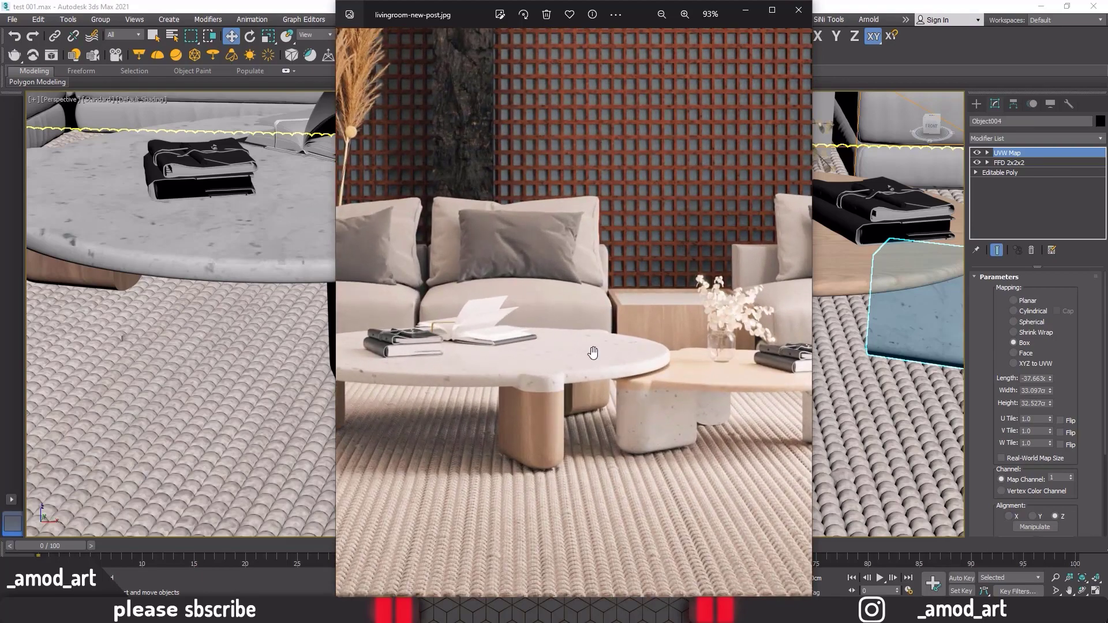
pyautogui.scroll(-5, 640, 316)
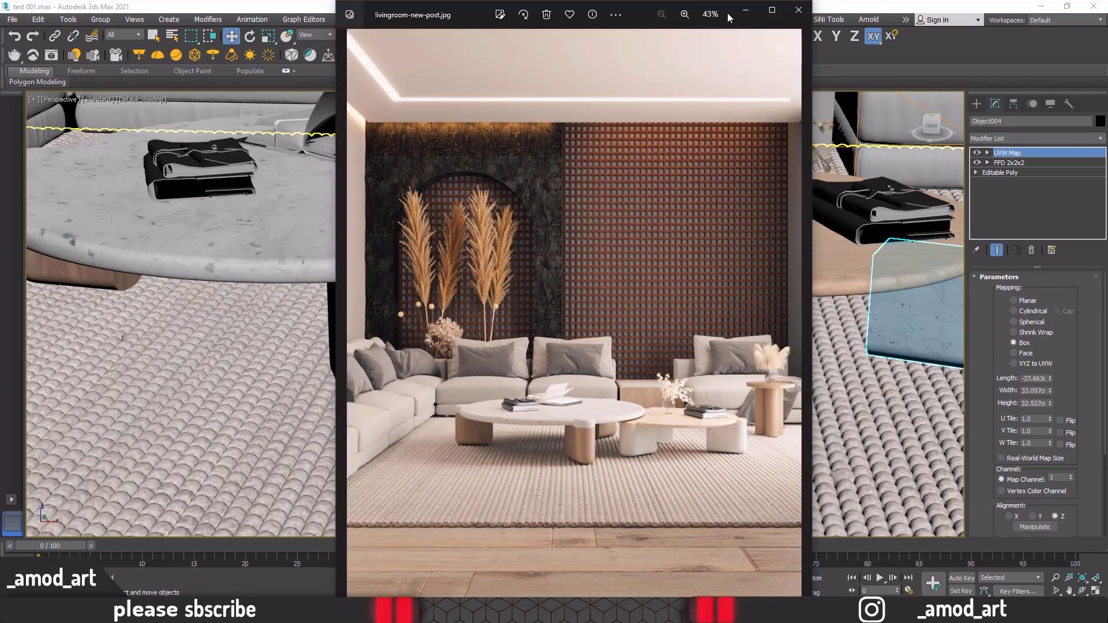
pyautogui.hotkey('alt', 'Tab')
pyautogui.press('c')
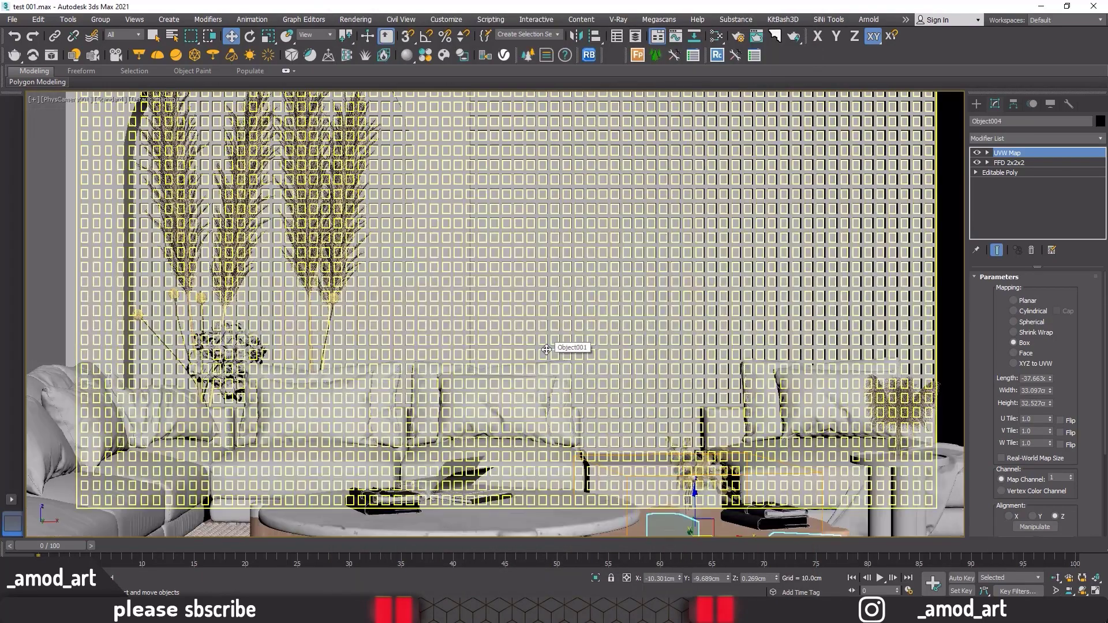
pyautogui.hotkey('shift', 'f')
# Step: Re-render the PhysCamera001 view in the V-Ray Frame Buffer, comparing it against the previous render
pyautogui.click(12, 23)
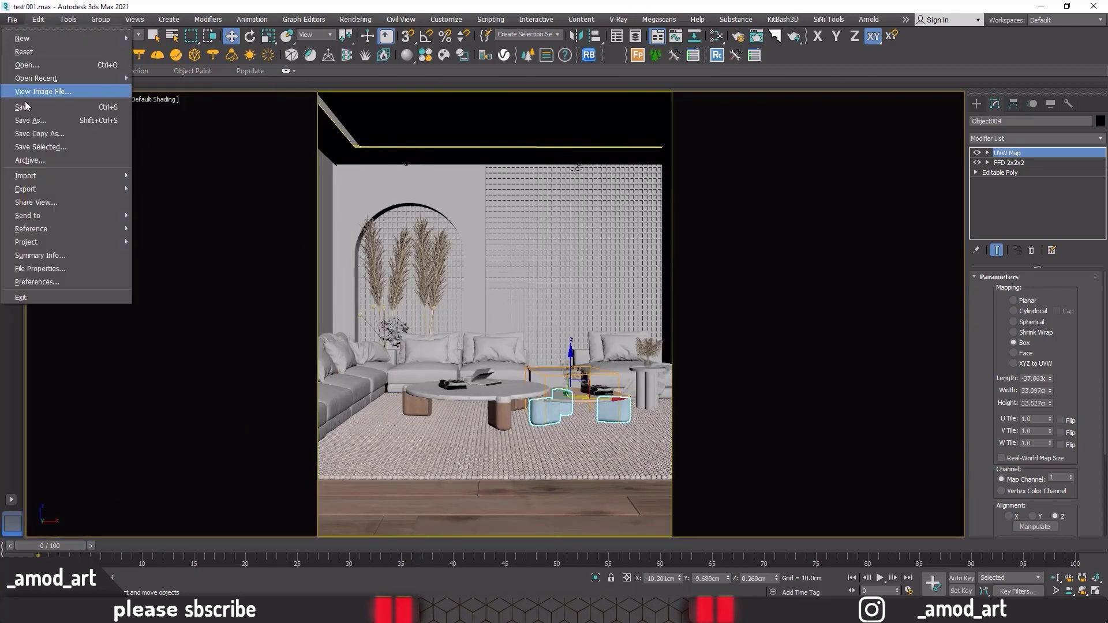
pyautogui.click(25, 108)
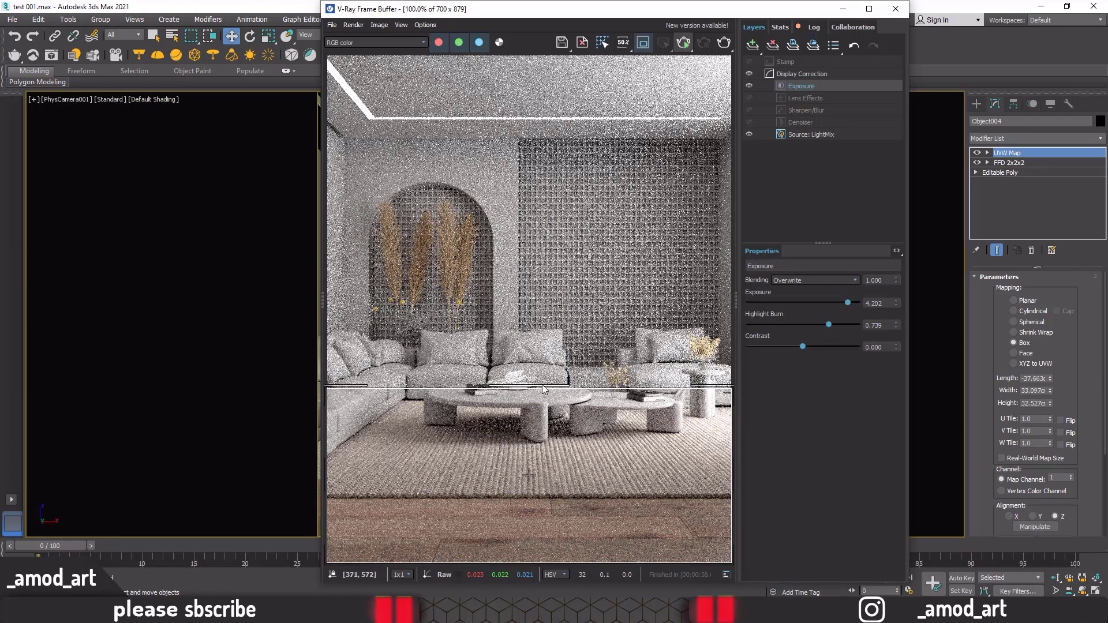
pyautogui.moveTo(543, 391); pyautogui.dragTo(542, 369)
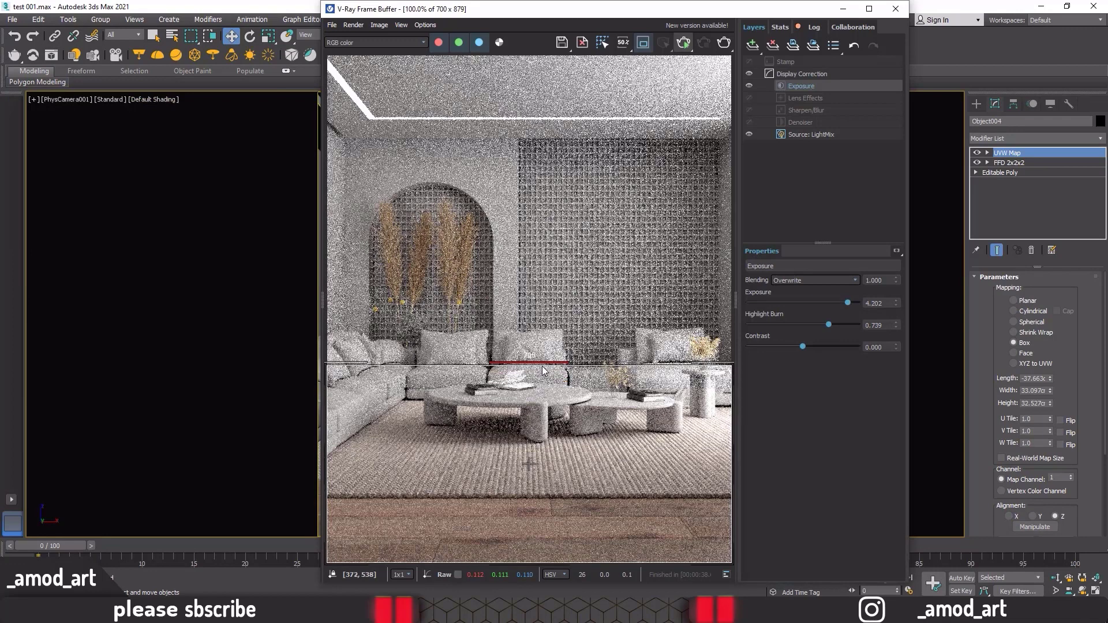
pyautogui.click(682, 45)
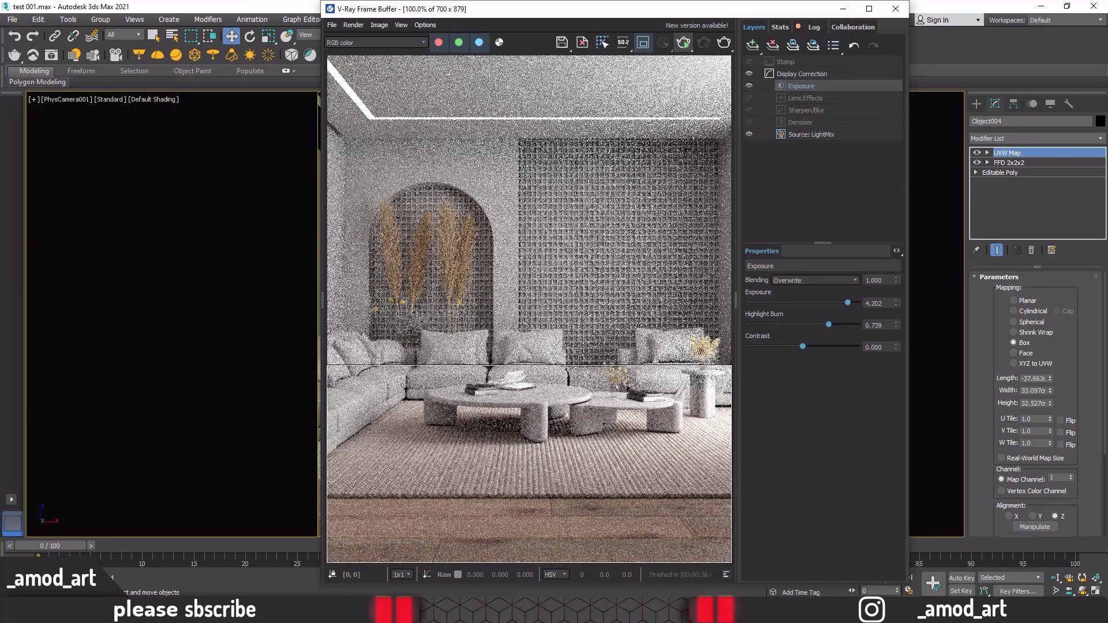
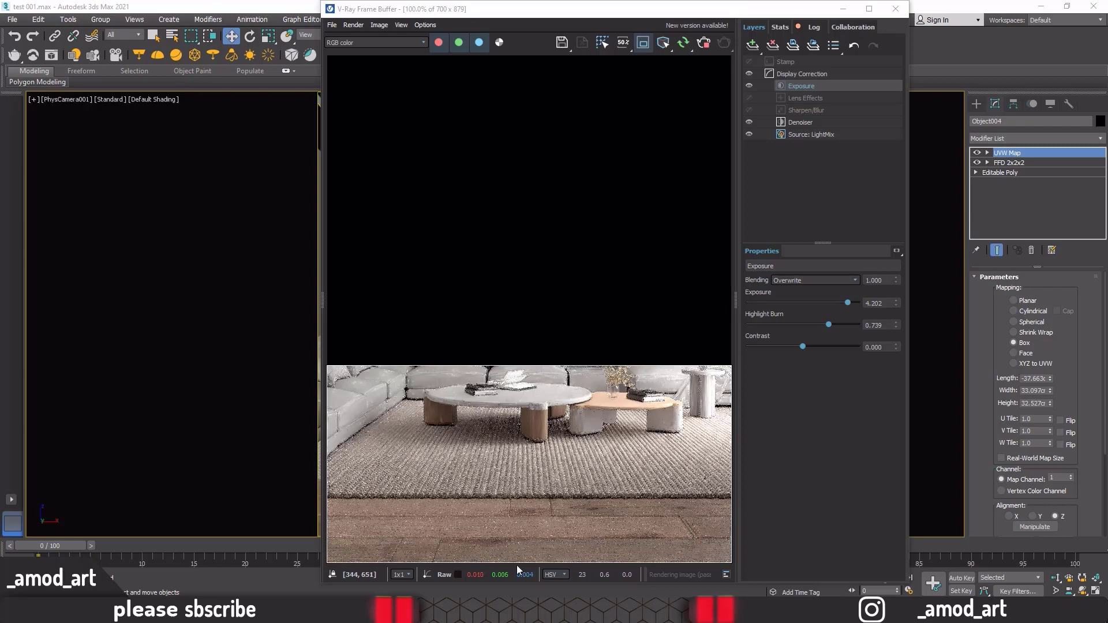
# Step: Compare the partial render with the livingroom-new-post.jpg reference, then close Photos and the frame buffer
pyautogui.hotkey('alt', 'Tab')
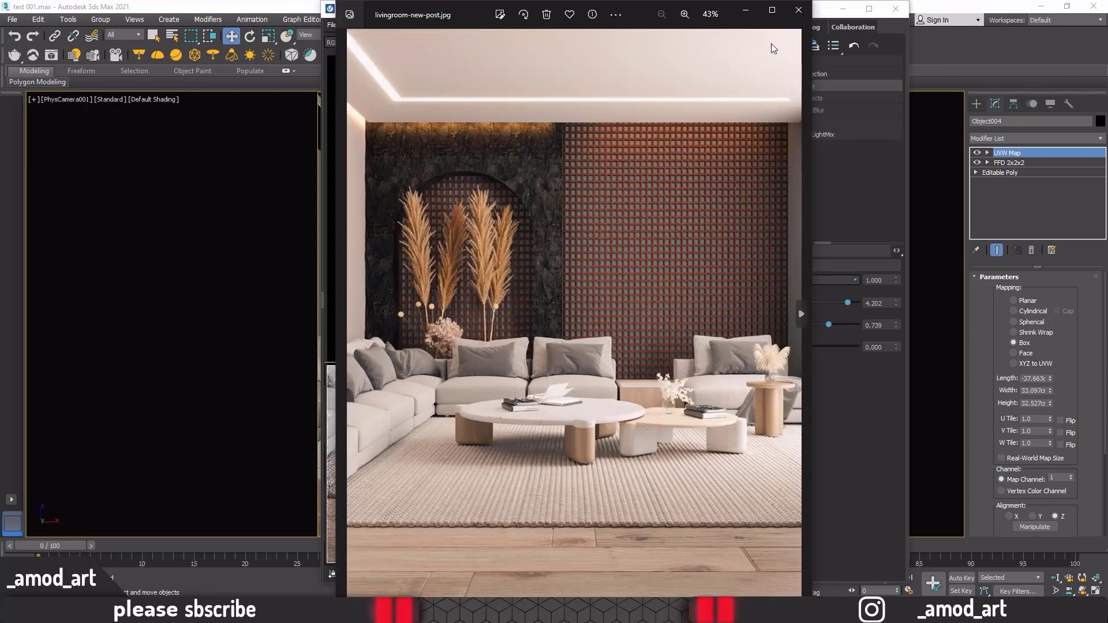
pyautogui.hotkey('alt', 'Tab')
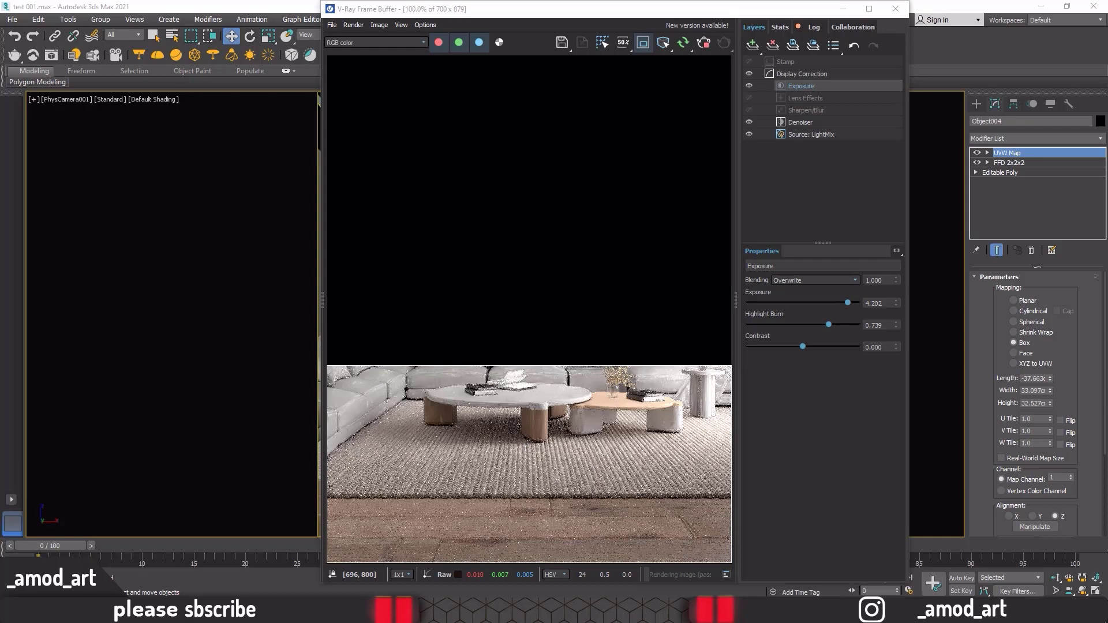
pyautogui.hotkey('alt', 'Tab')
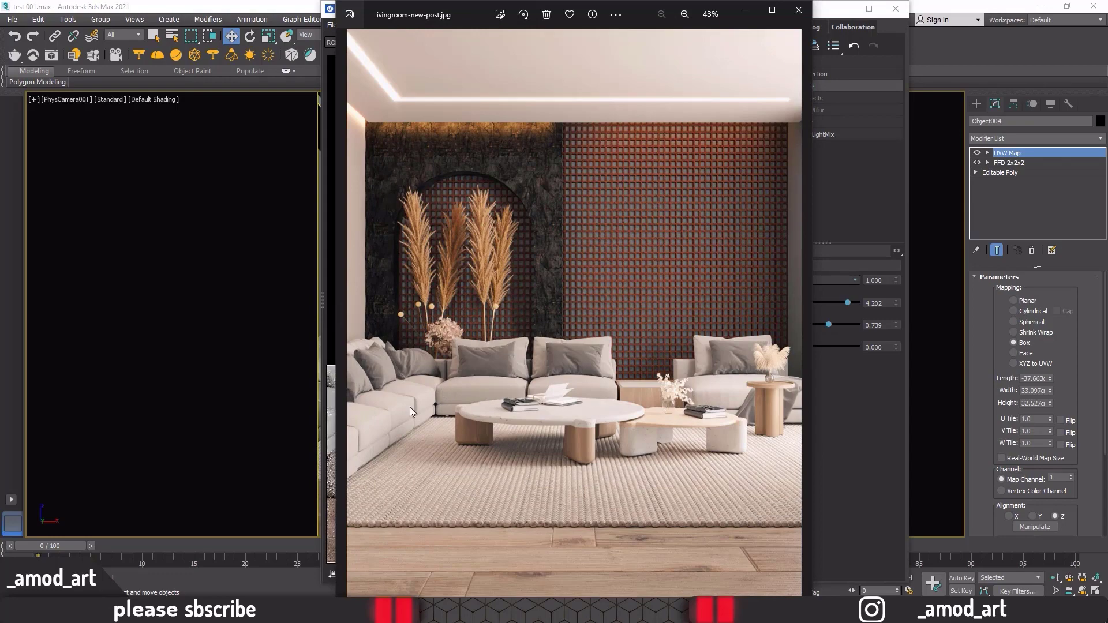
pyautogui.click(745, 10)
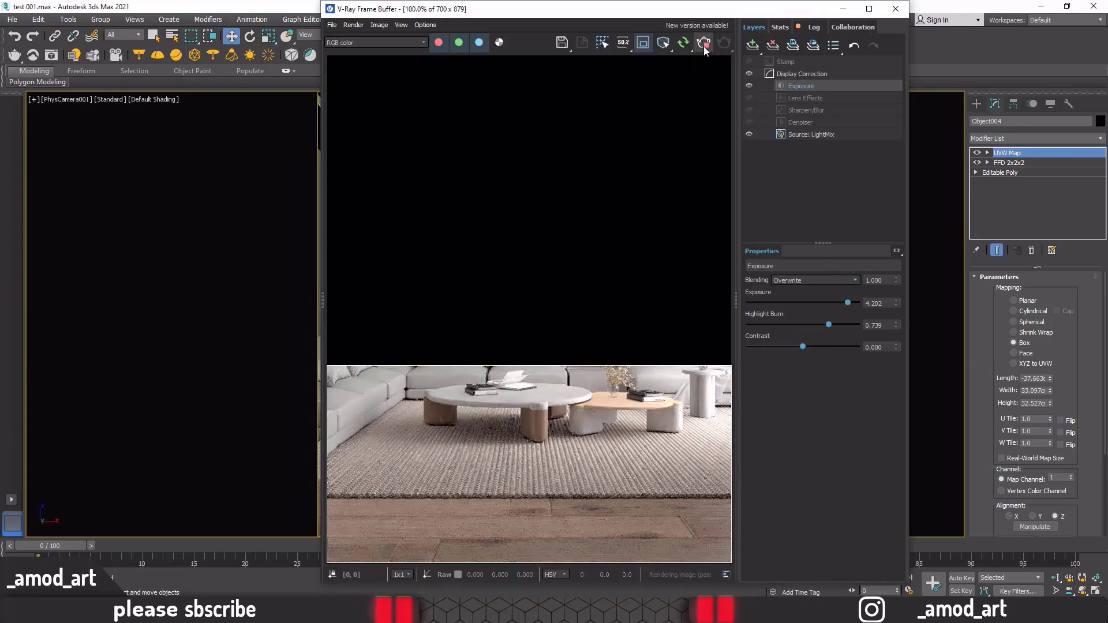
pyautogui.click(895, 9)
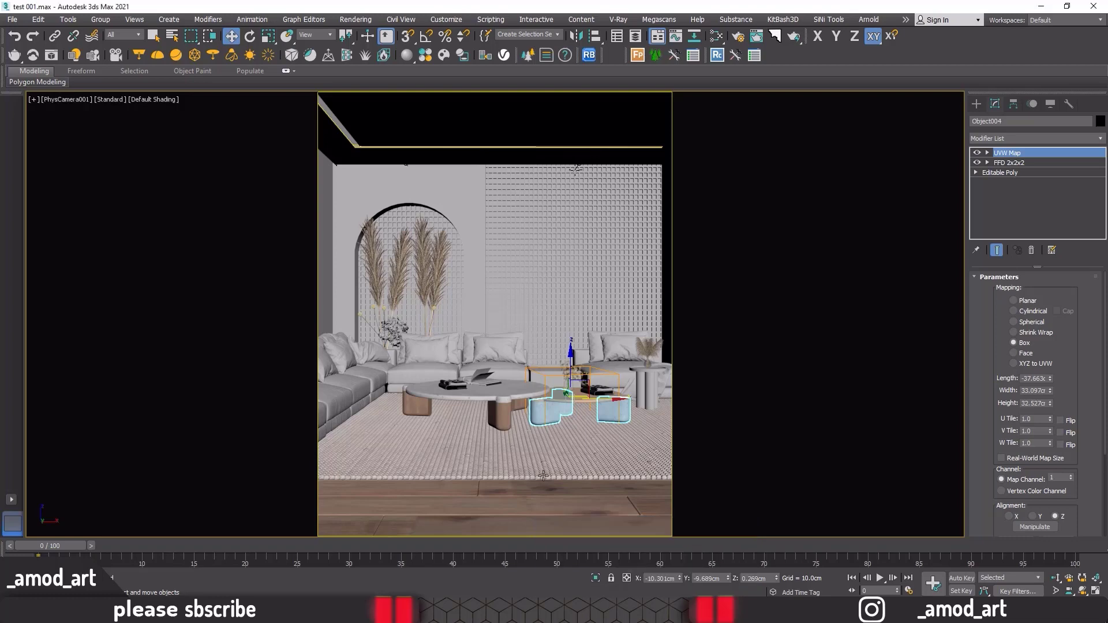
# Step: Select the sofa group and open the Slate Material Editor, collapsing the Material #39 node
pyautogui.click(355, 385)
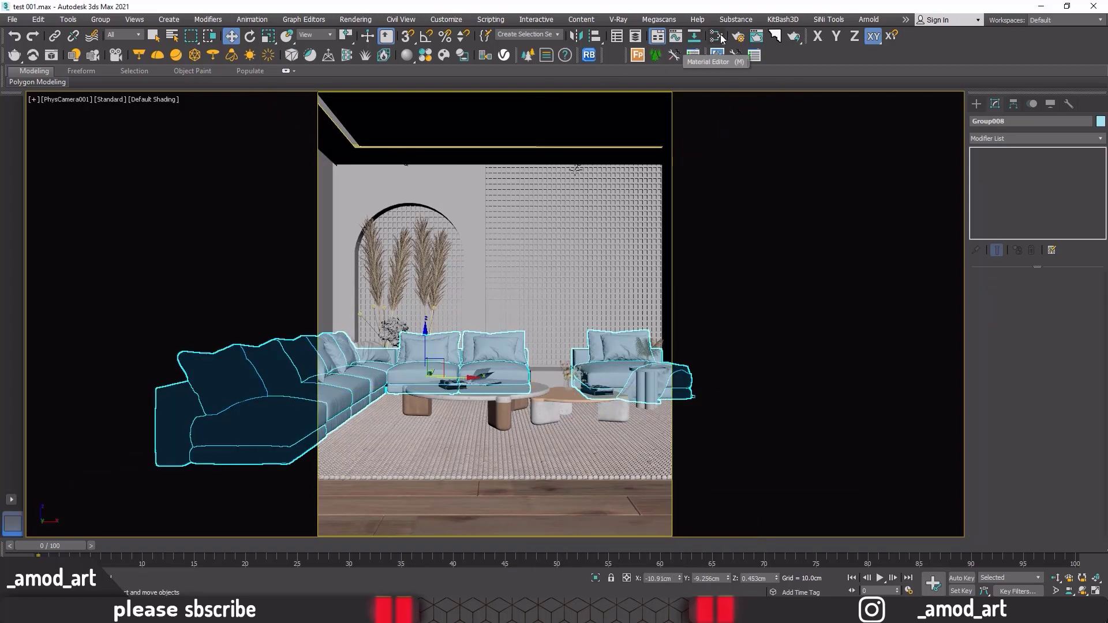
pyautogui.click(696, 36)
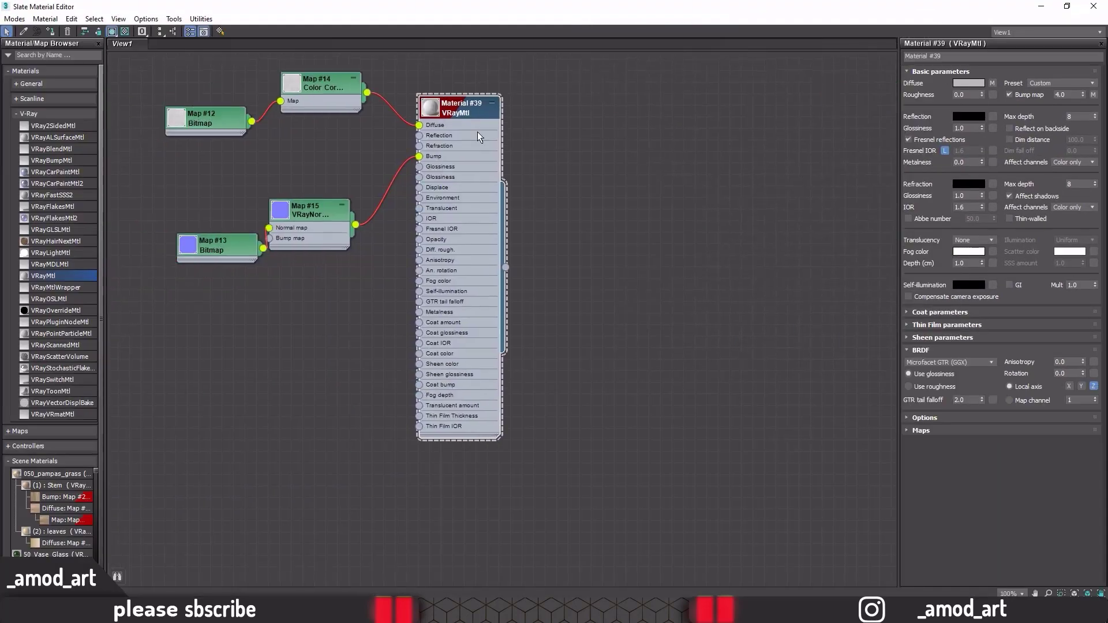
pyautogui.click(491, 107)
pyautogui.moveTo(507, 152); pyautogui.dragTo(618, 137, button='middle')
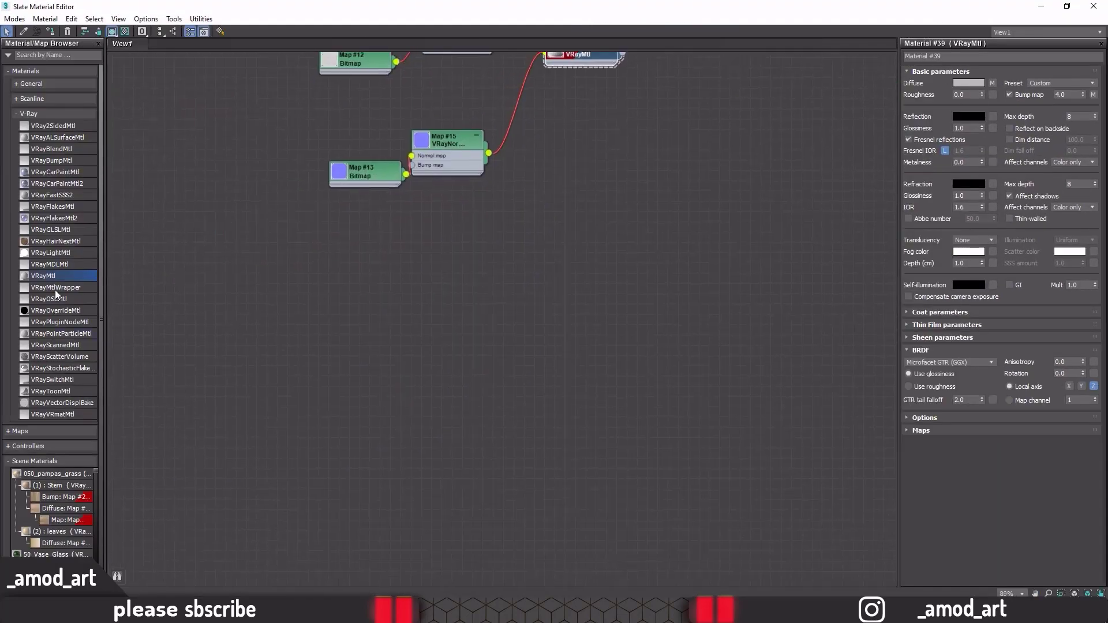
# Step: Add a new VRayMtl node and rename it 'sofa'
pyautogui.moveTo(570, 297); pyautogui.dragTo(572, 297)
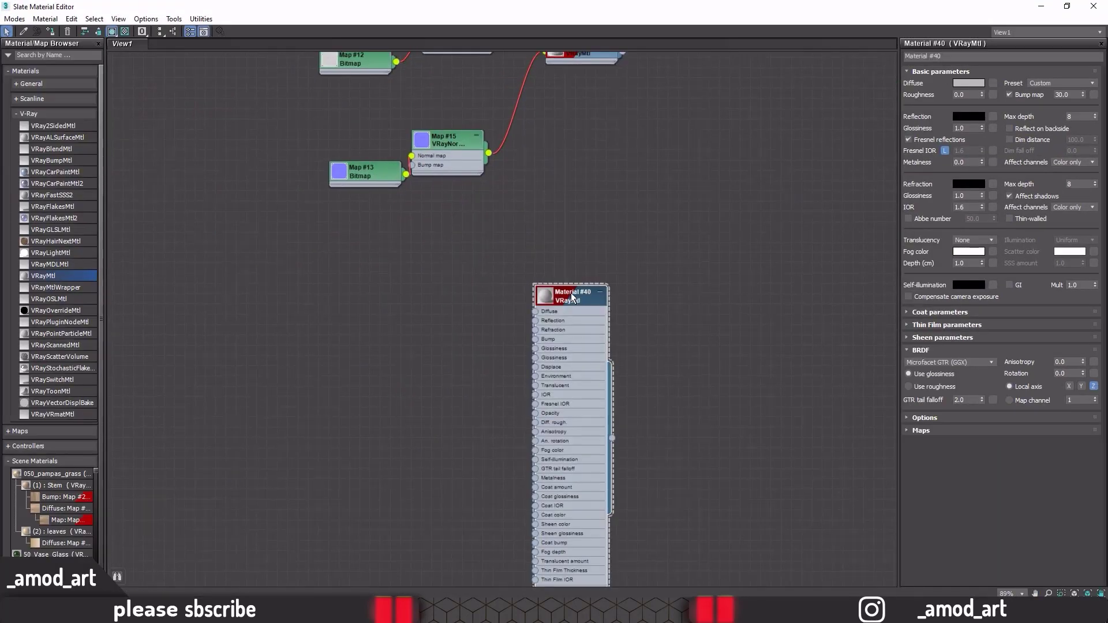
pyautogui.click(949, 58)
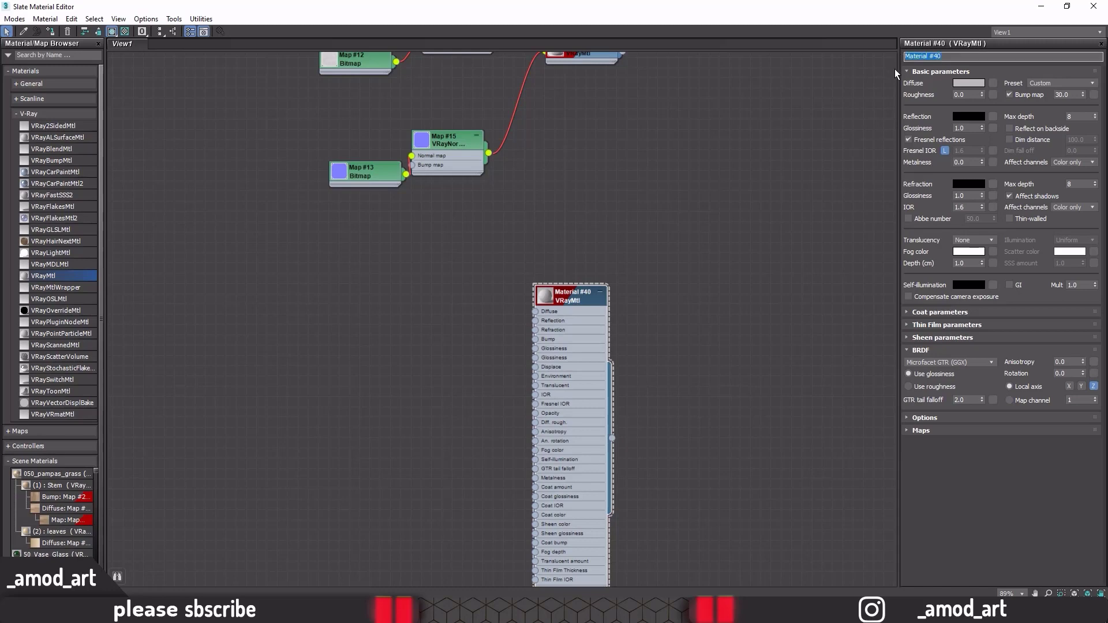
pyautogui.write('sofa')
pyautogui.moveTo(516, 415); pyautogui.dragTo(631, 372, button='middle')
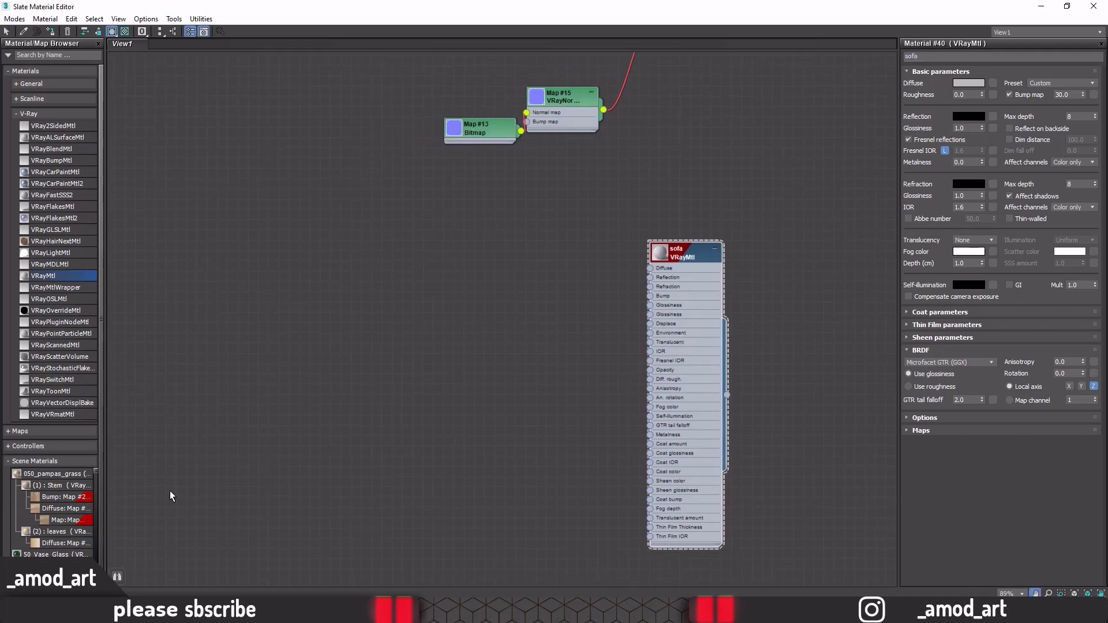
pyautogui.hotkey('alt', 'Tab')
# Step: Navigate up to the livingroom object folder and open the Swan Hills texture folder
pyautogui.click(534, 296)
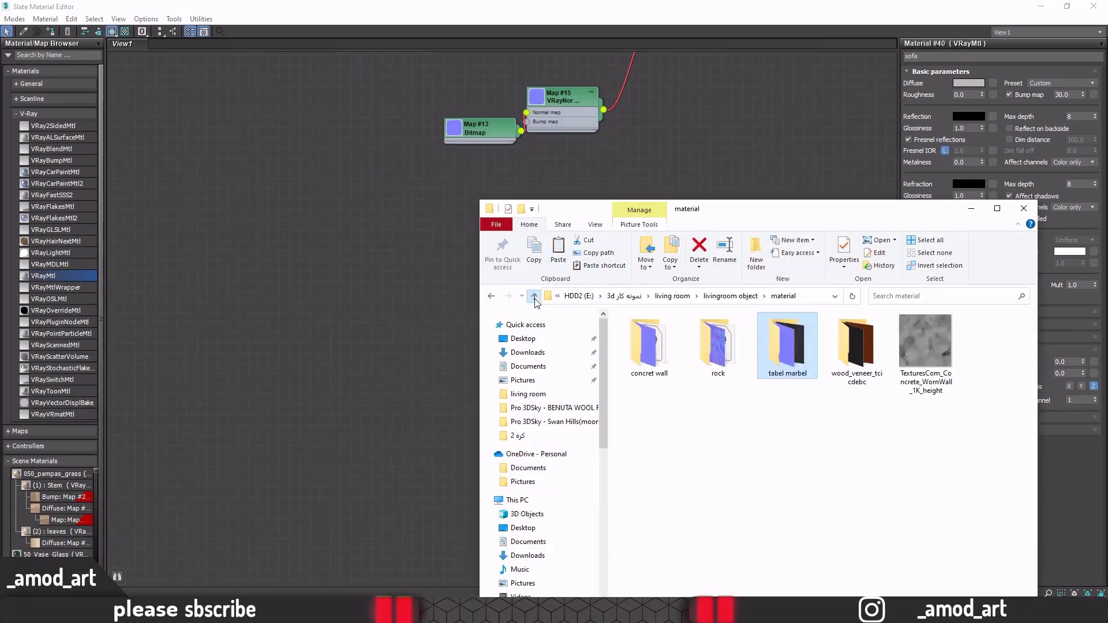
pyautogui.click(534, 297)
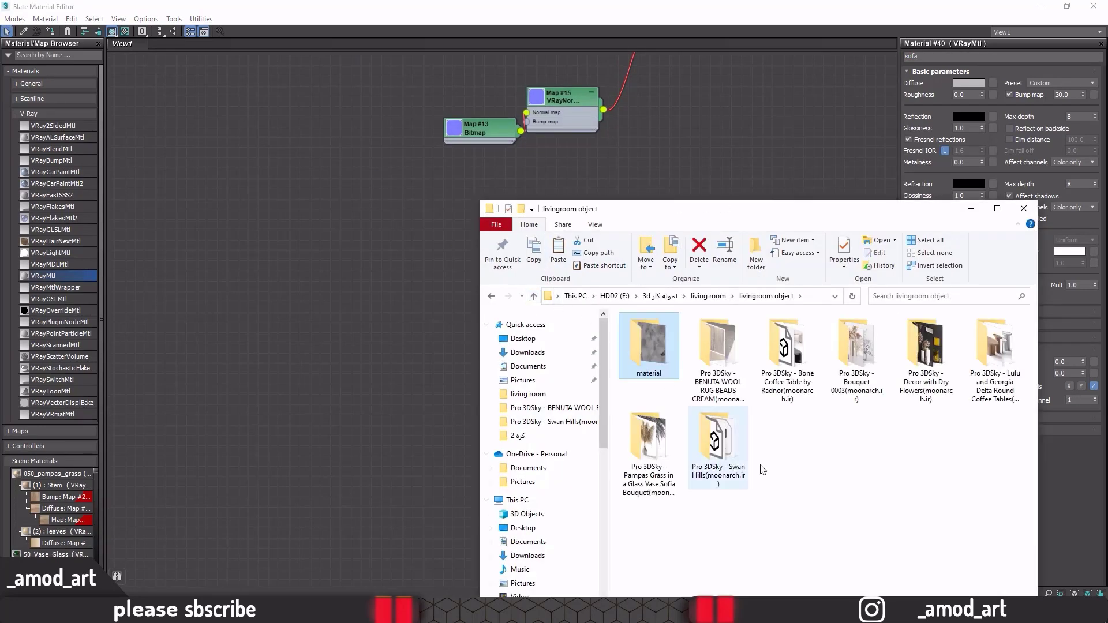
pyautogui.doubleClick(717, 445)
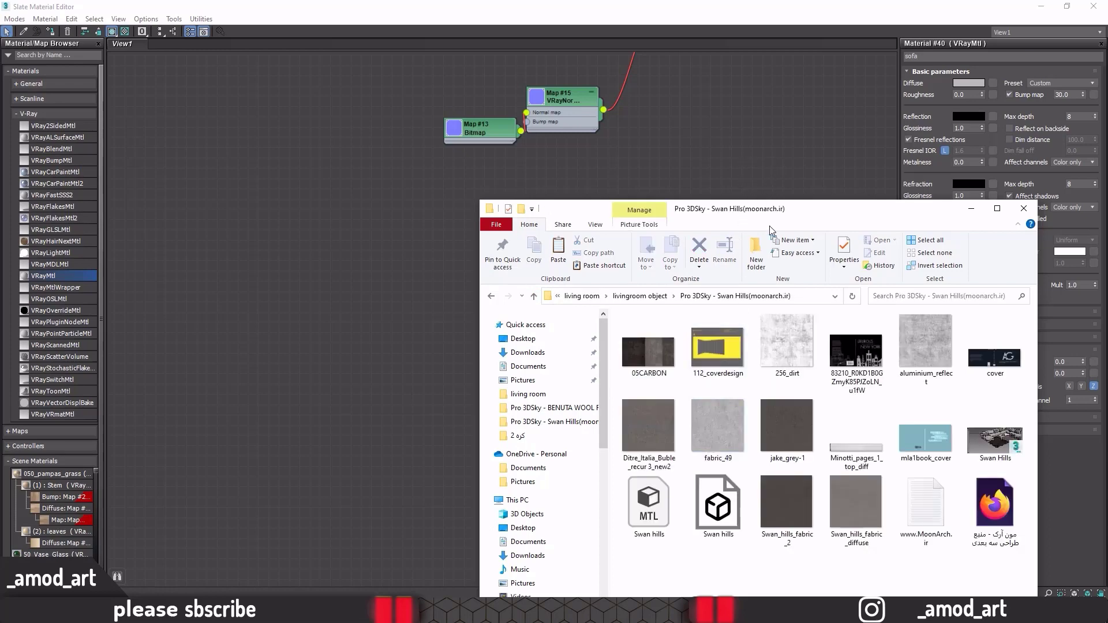
pyautogui.moveTo(811, 216)
pyautogui.mouseDown()
pyautogui.moveTo(362, 180)
pyautogui.moveTo(239, 125)
pyautogui.mouseUp()
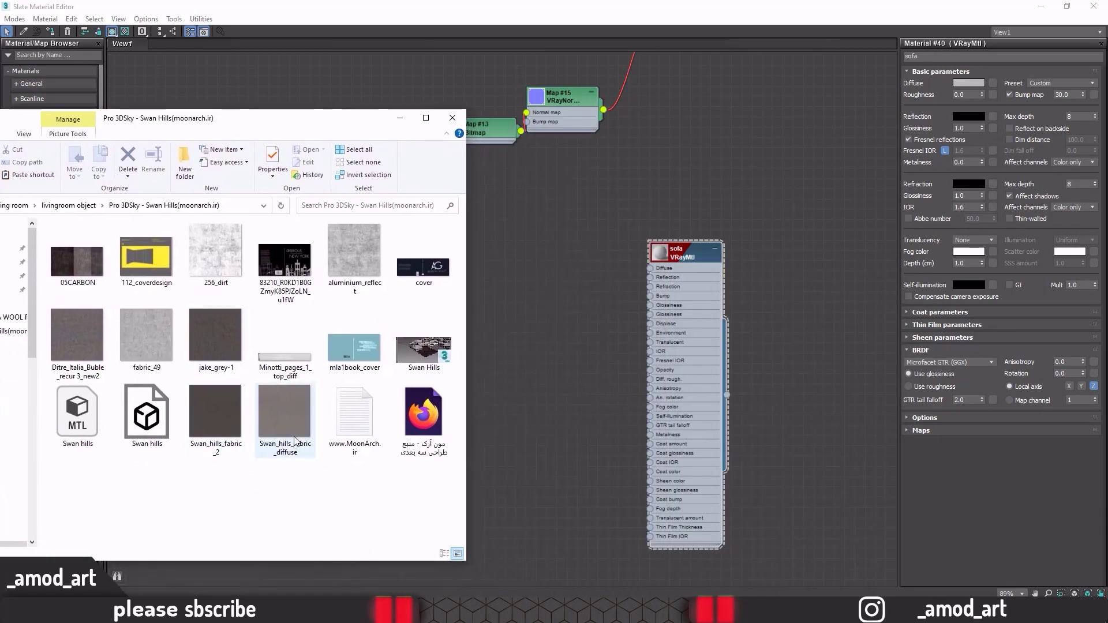
# Step: Drag Swan_hills_fabric_diffuse.jpg and fabric_49.jpg into the editor as bitmap nodes Map #16 and #17
pyautogui.click(276, 418)
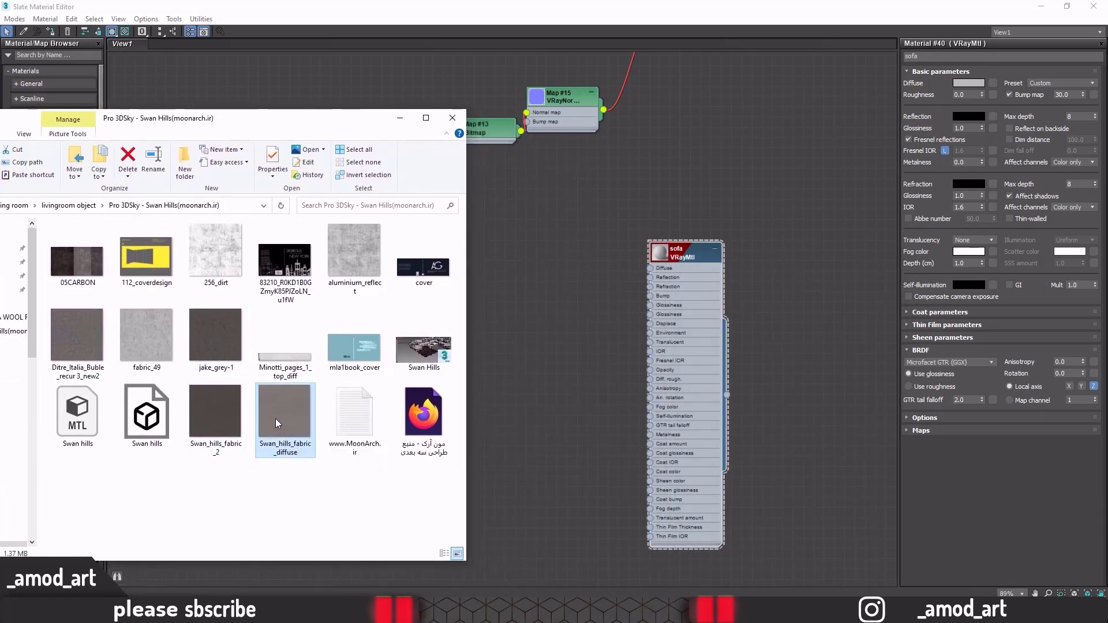
pyautogui.moveTo(480, 362); pyautogui.dragTo(494, 323)
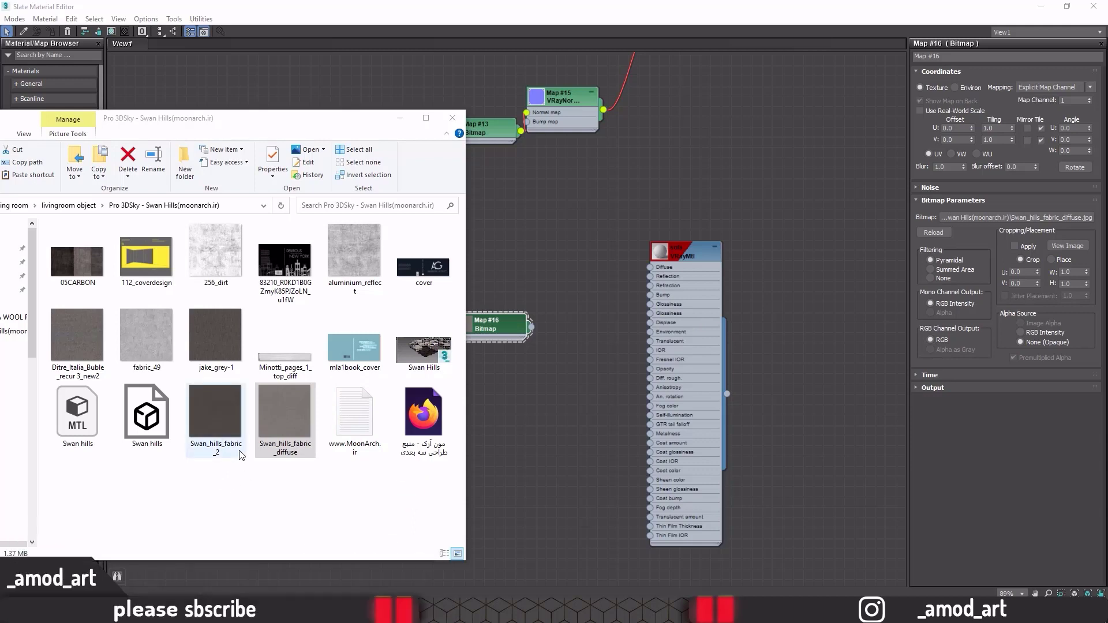
pyautogui.moveTo(146, 338); pyautogui.dragTo(532, 420)
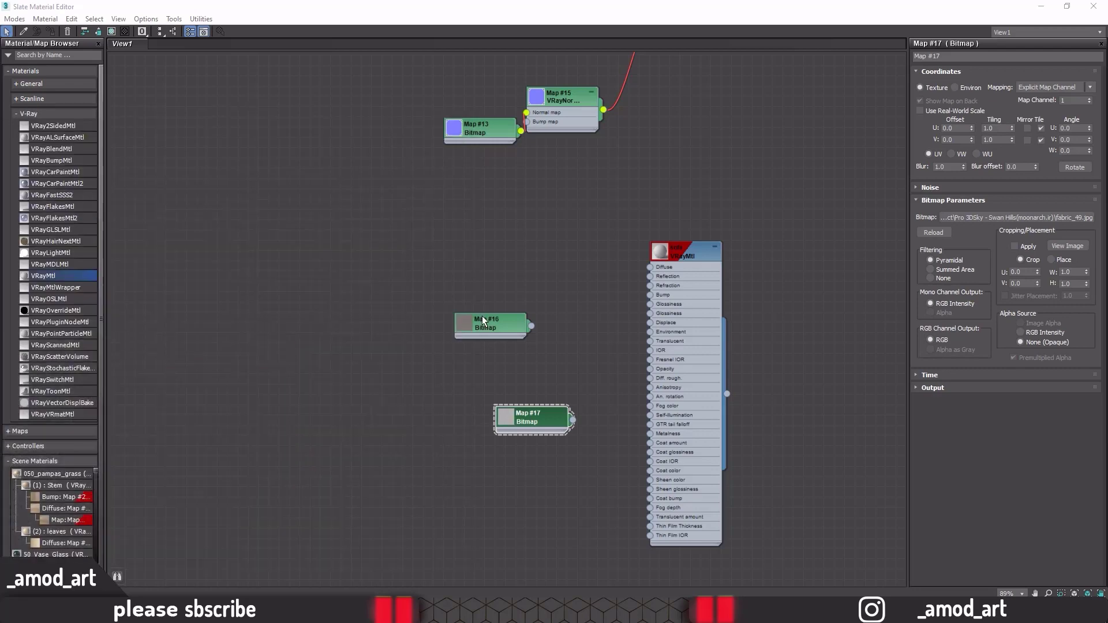
pyautogui.moveTo(483, 316); pyautogui.dragTo(467, 303)
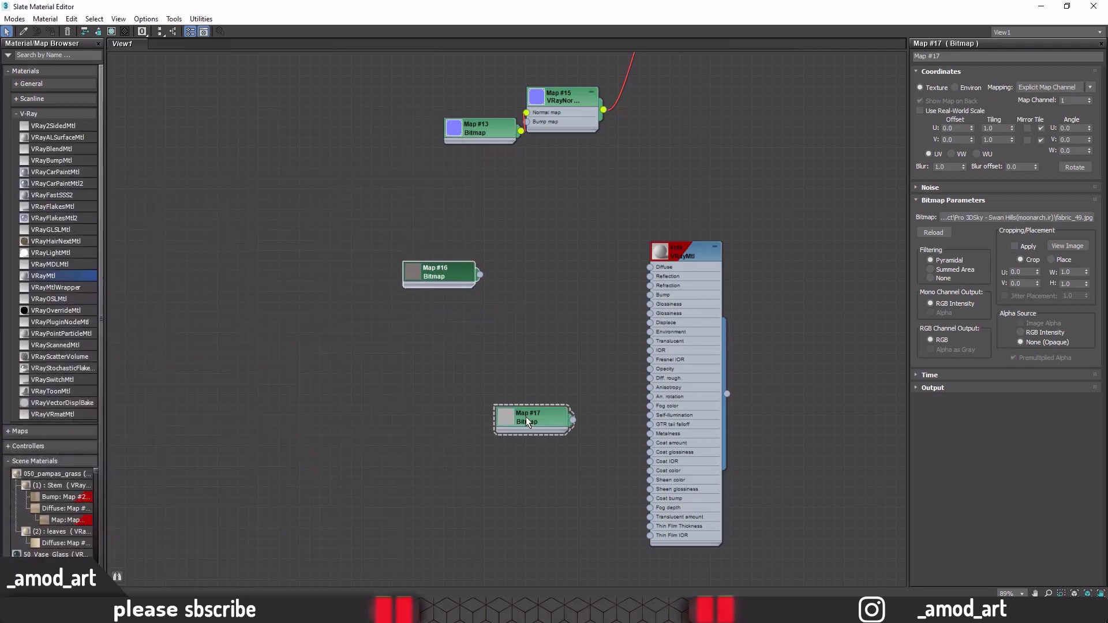
# Step: Move Map #16 left and add two Color Correction map nodes
pyautogui.moveTo(525, 417); pyautogui.dragTo(484, 417)
pyautogui.moveTo(439, 289); pyautogui.dragTo(252, 290)
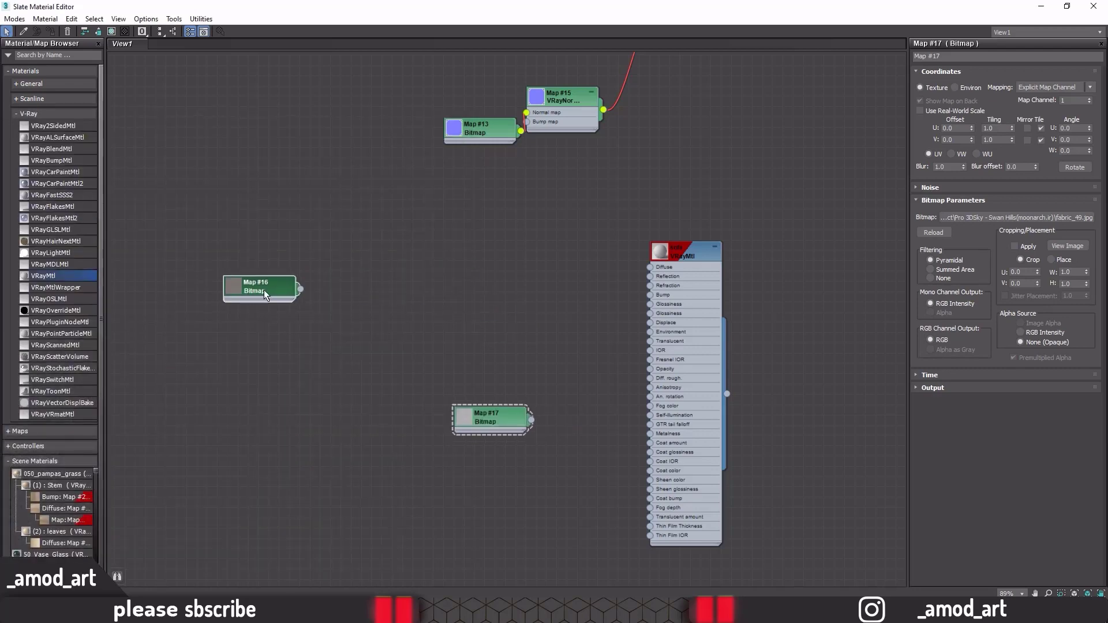
pyautogui.rightClick(362, 218)
pyautogui.moveTo(502, 250)
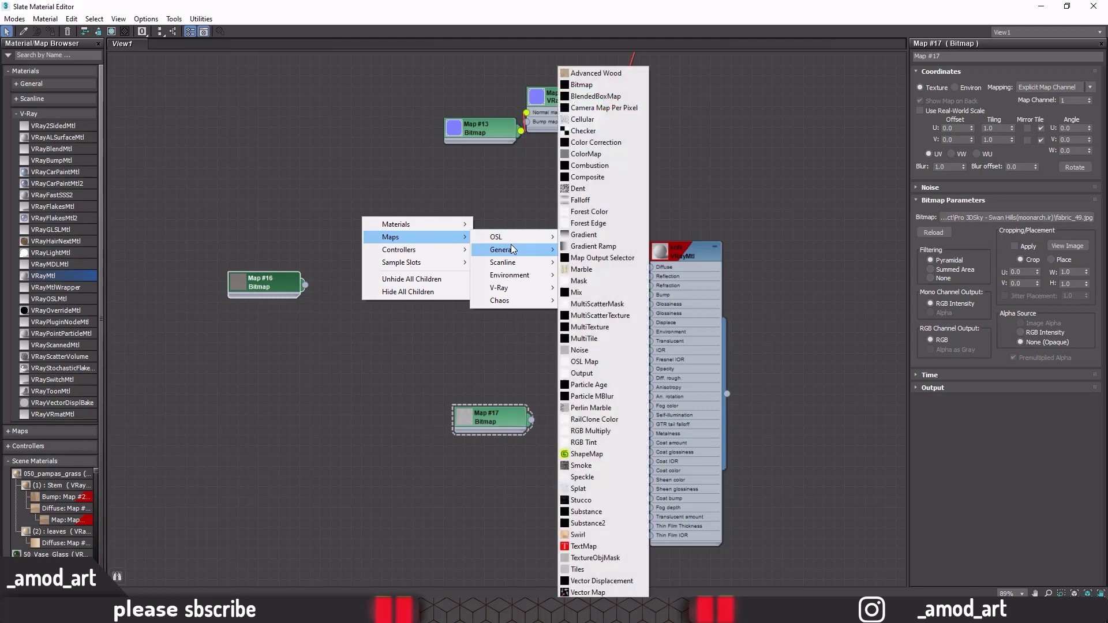
pyautogui.click(602, 152)
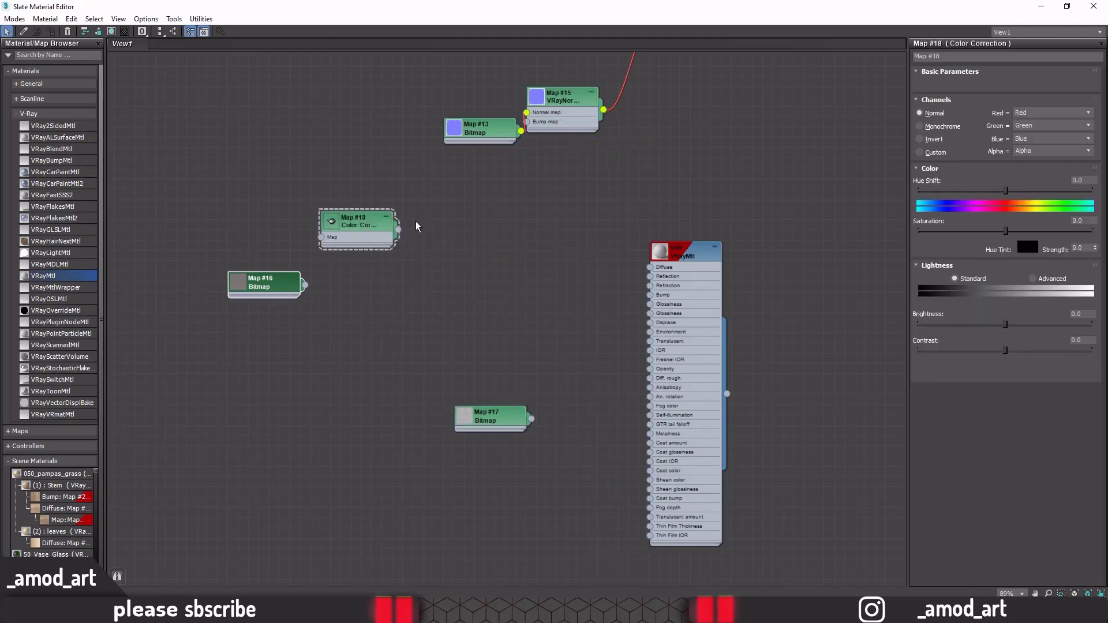
pyautogui.moveTo(371, 222)
pyautogui.mouseDown()
pyautogui.moveTo(400, 214)
pyautogui.moveTo(386, 266)
pyautogui.mouseUp()
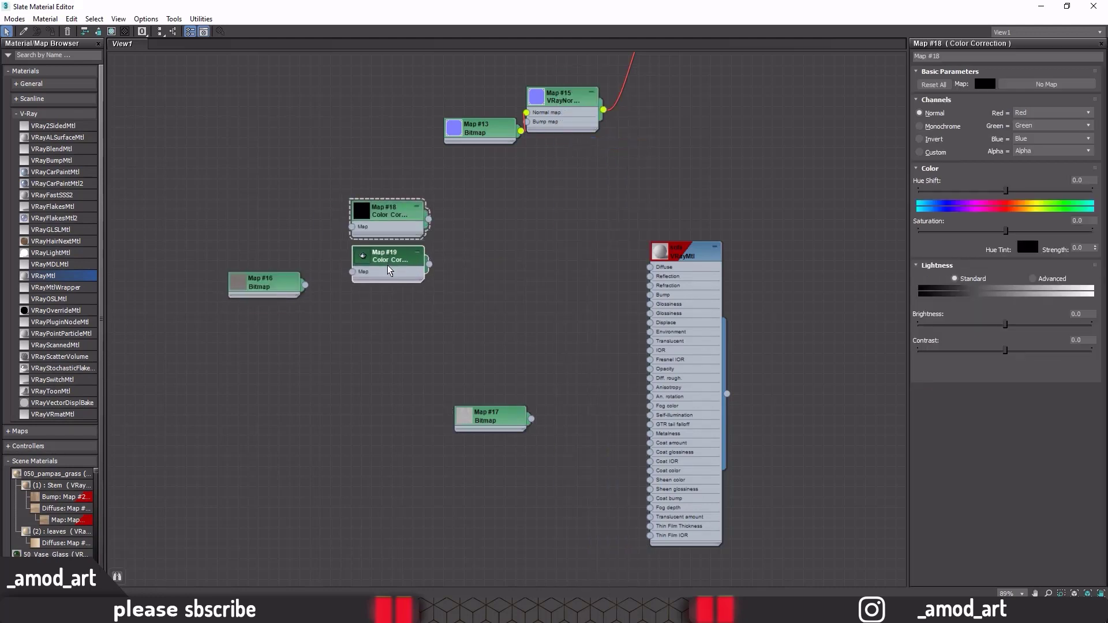
# Step: Wire the Swan_hills_fabric_diffuse bitmap into both Color Correction maps, #18 and #19
pyautogui.moveTo(305, 285); pyautogui.dragTo(352, 225)
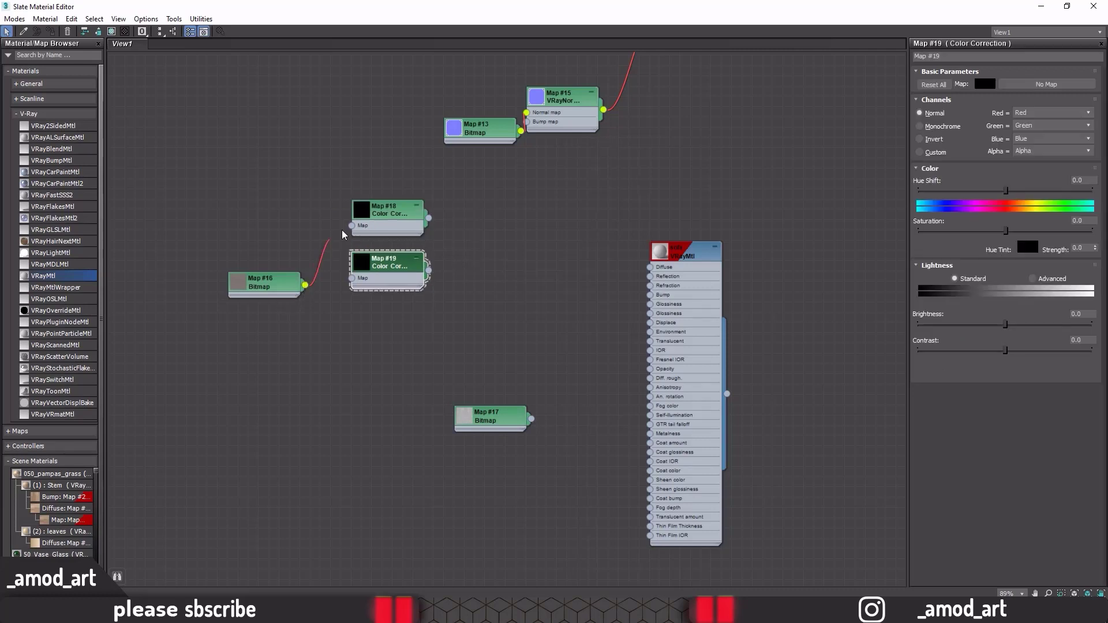
pyautogui.moveTo(304, 285); pyautogui.dragTo(352, 279)
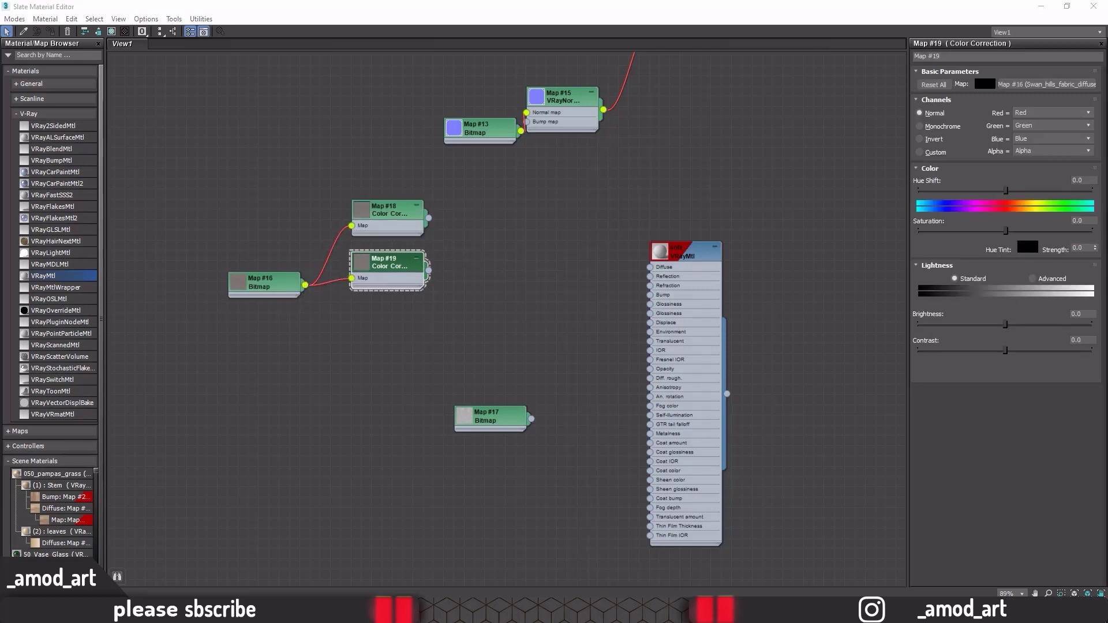
pyautogui.click(398, 216)
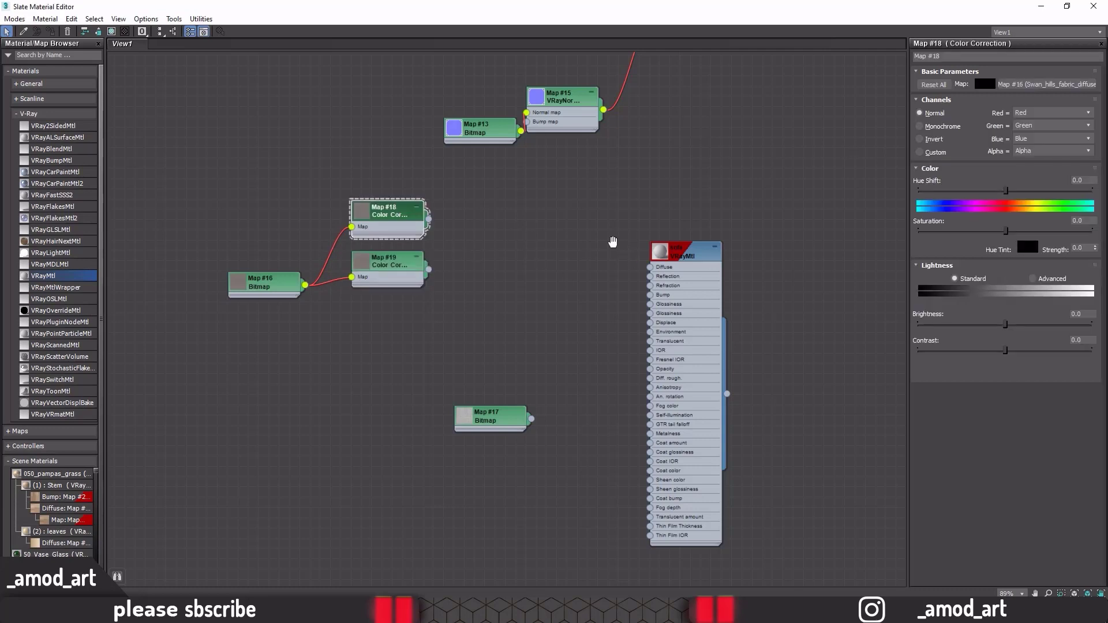
pyautogui.moveTo(613, 241); pyautogui.dragTo(555, 235, button='middle')
pyautogui.rightClick(452, 201)
pyautogui.moveTo(481, 216)
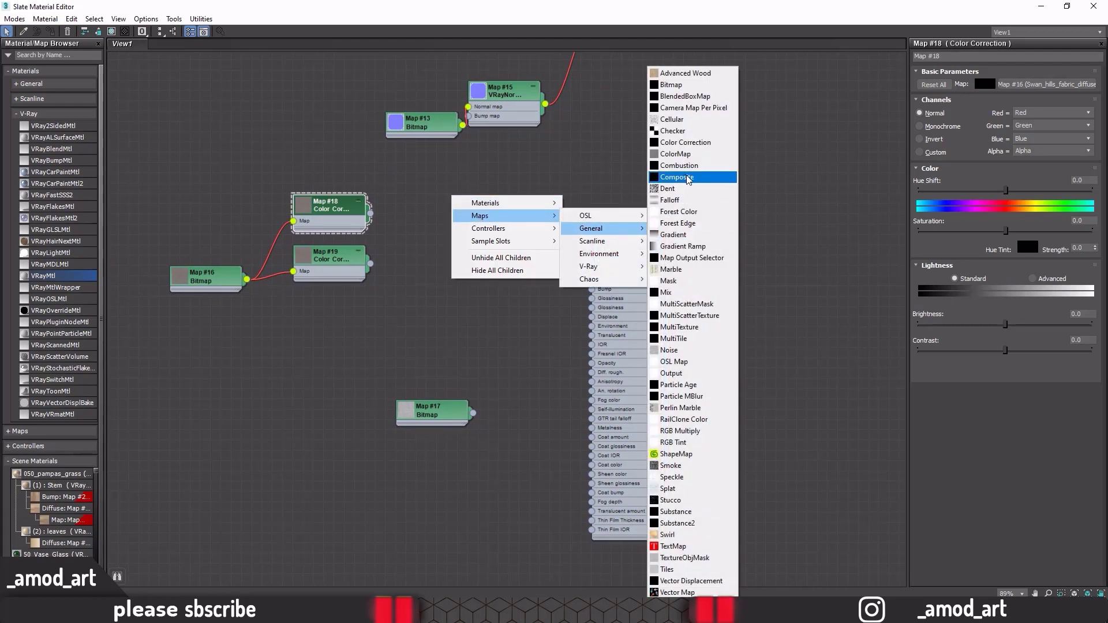
# Step: Add a three-layer Composite map fed by Map #18 and #19, driving the sofa's Diffuse
pyautogui.click(687, 178)
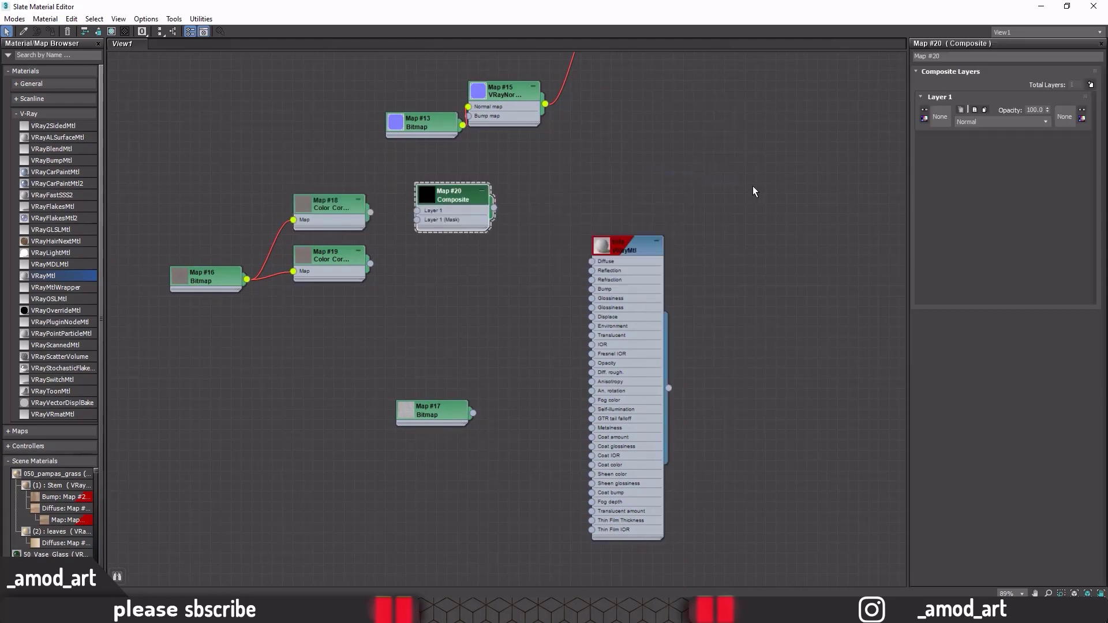
pyautogui.click(1091, 85)
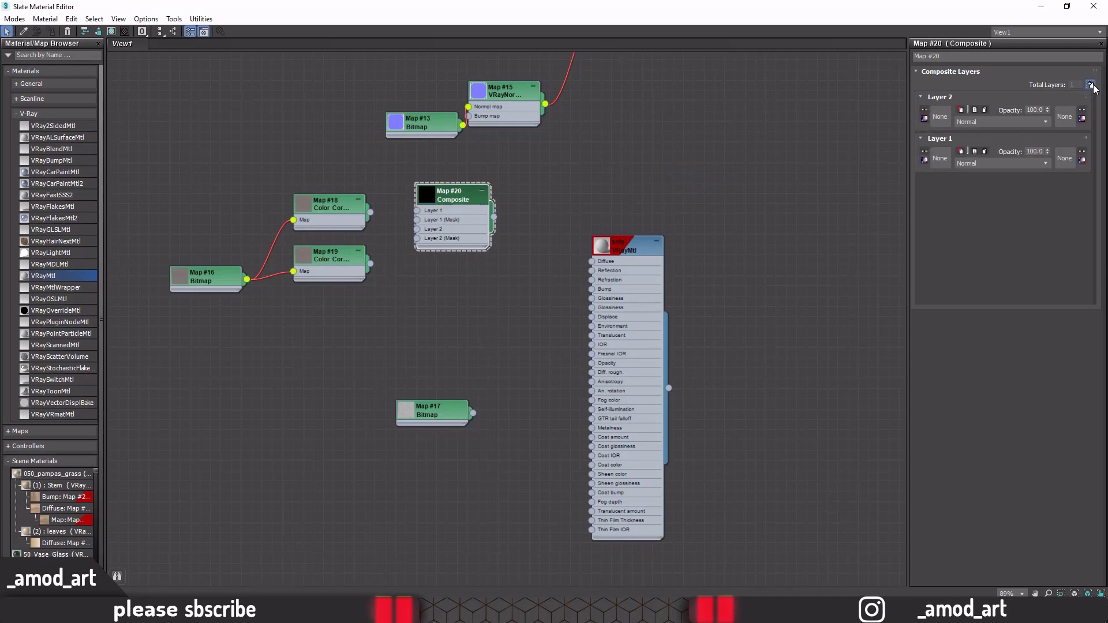
pyautogui.click(1092, 85)
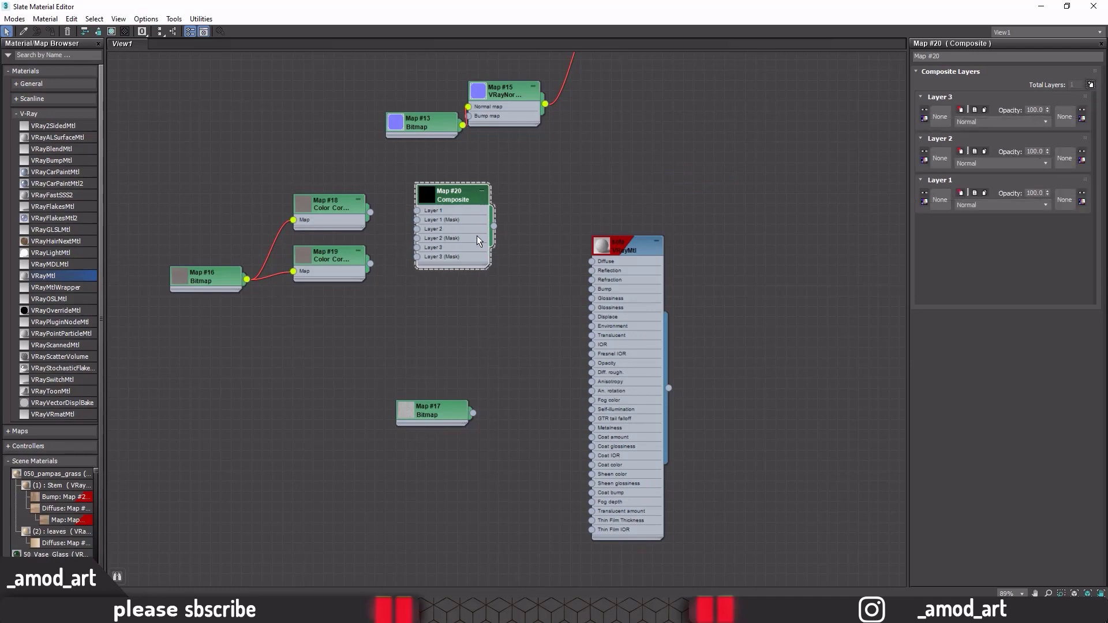
pyautogui.moveTo(416, 214); pyautogui.dragTo(417, 211)
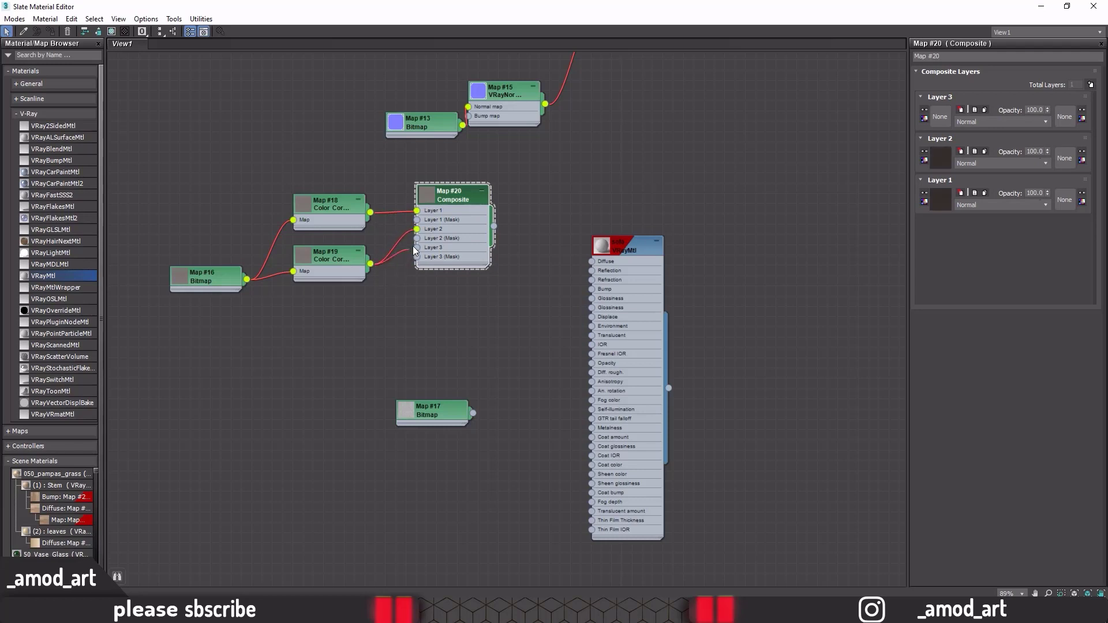
pyautogui.moveTo(414, 246); pyautogui.dragTo(416, 247)
pyautogui.moveTo(494, 226); pyautogui.dragTo(591, 263)
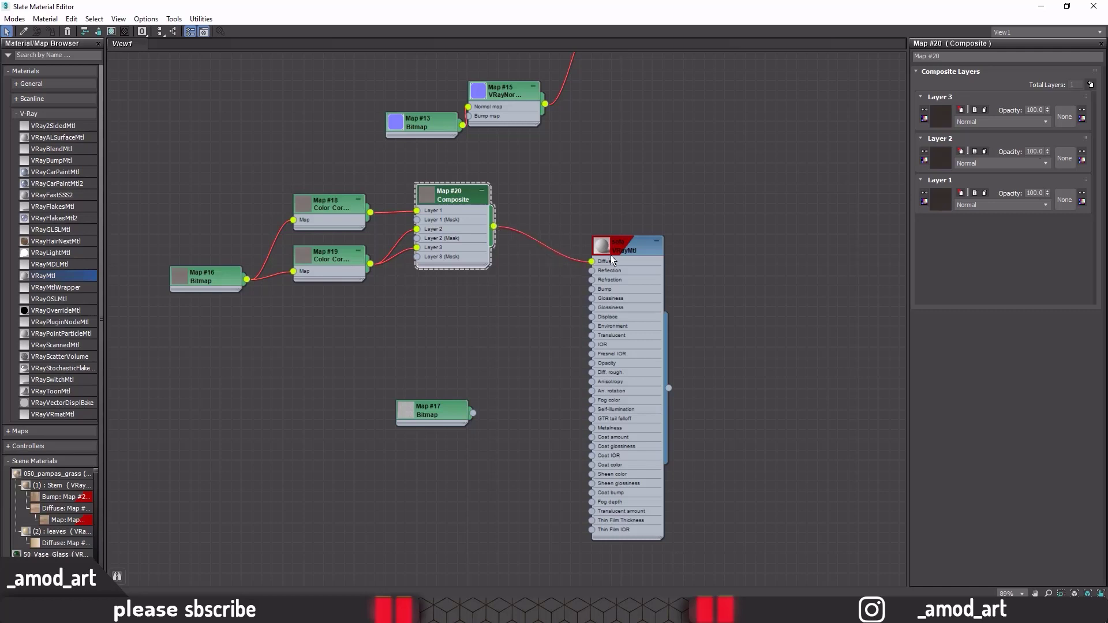
pyautogui.rightClick(605, 245)
# Step: Open and enlarge the sofa material preview, and tidy the Color Correction nodes
pyautogui.click(655, 302)
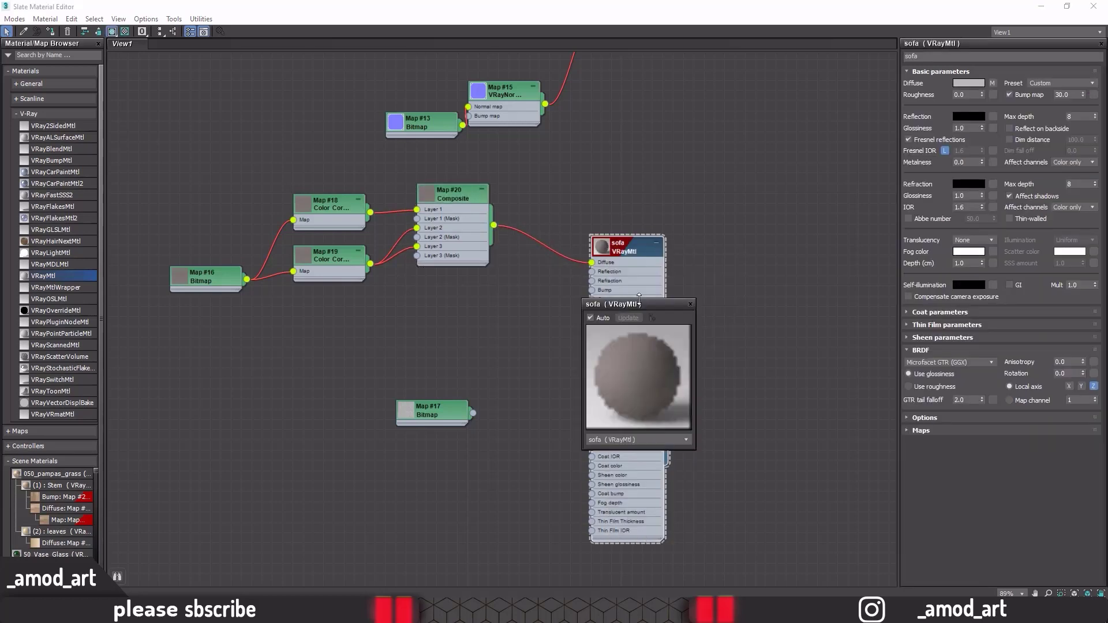
pyautogui.moveTo(676, 240); pyautogui.dragTo(676, 82)
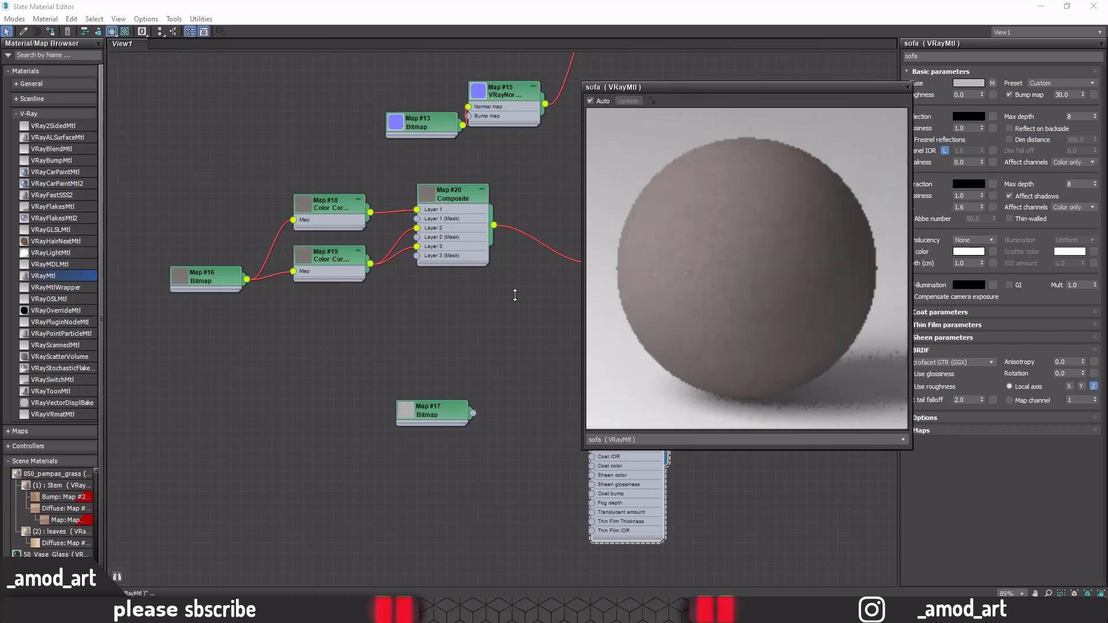
pyautogui.moveTo(489, 311); pyautogui.dragTo(448, 306, button='middle')
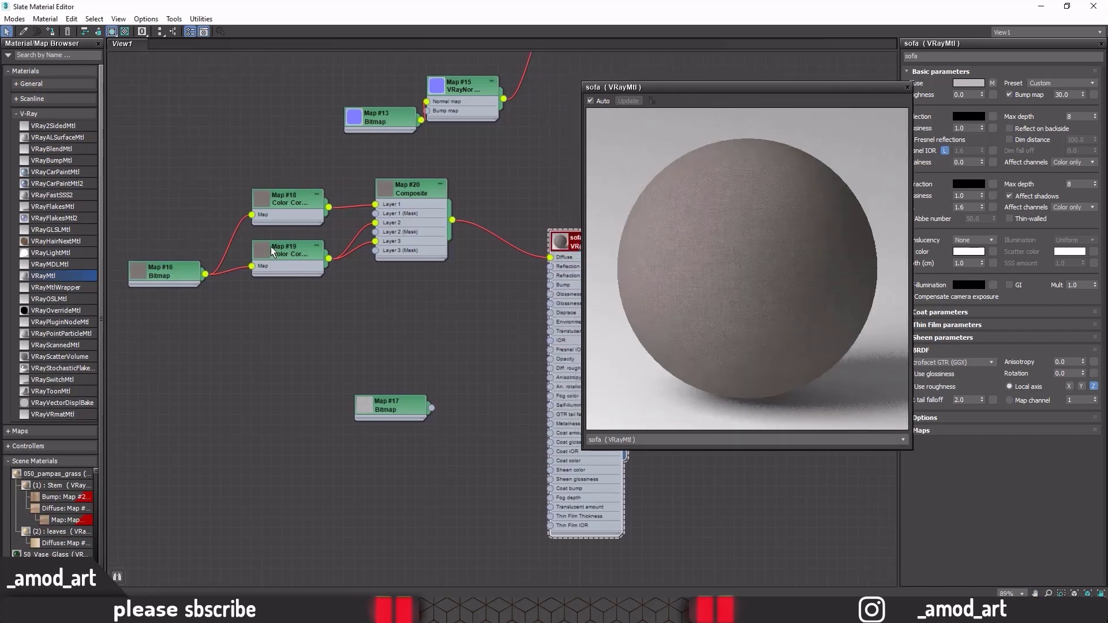
pyautogui.moveTo(278, 205); pyautogui.dragTo(273, 154)
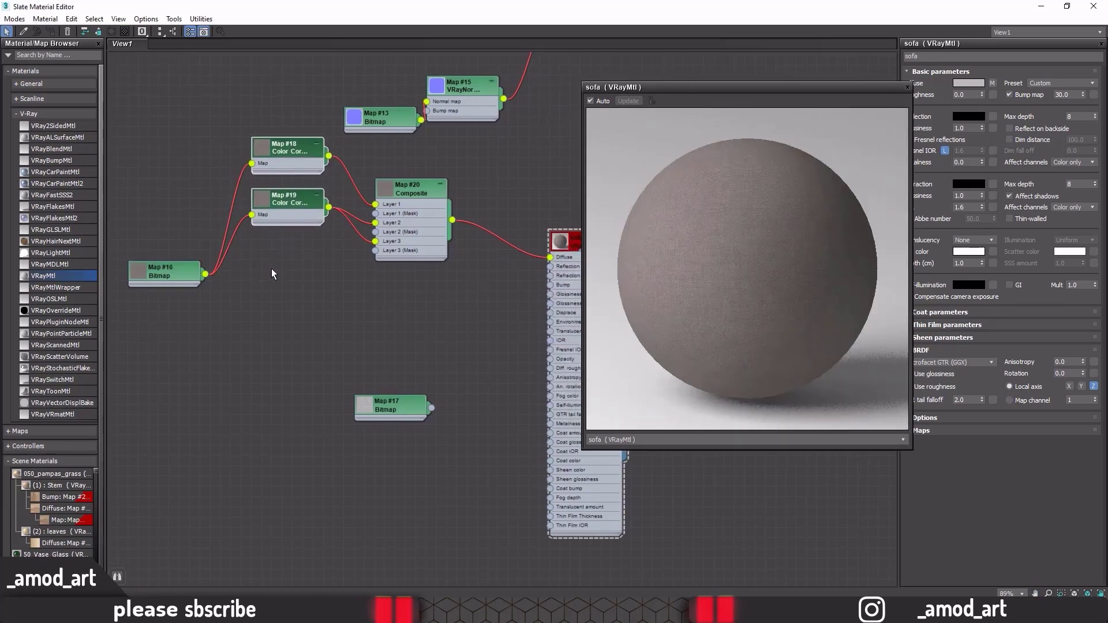
# Step: Set Advanced lightness with RGB gamma 1.4 on Map #18 and 2.2 on Map #19
pyautogui.doubleClick(282, 146)
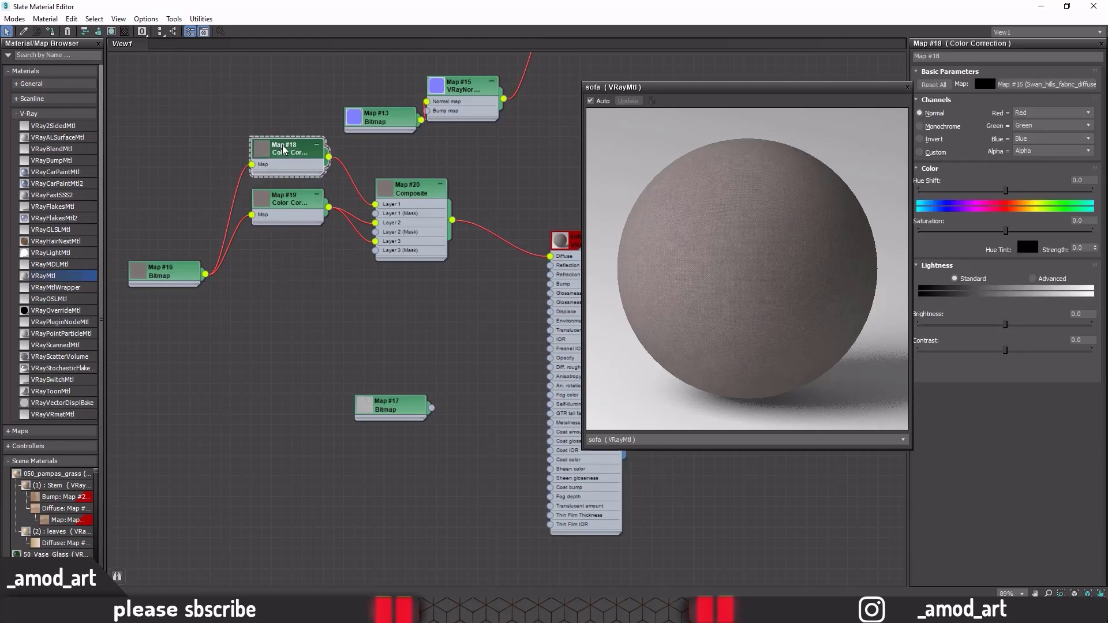
pyautogui.click(1034, 278)
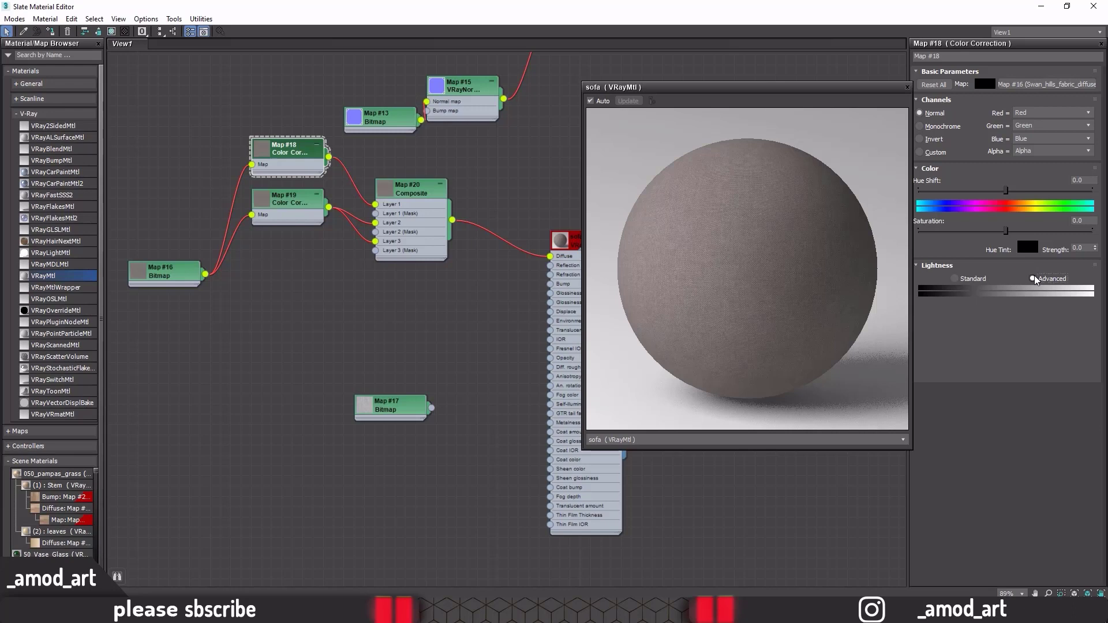
pyautogui.doubleClick(1007, 324)
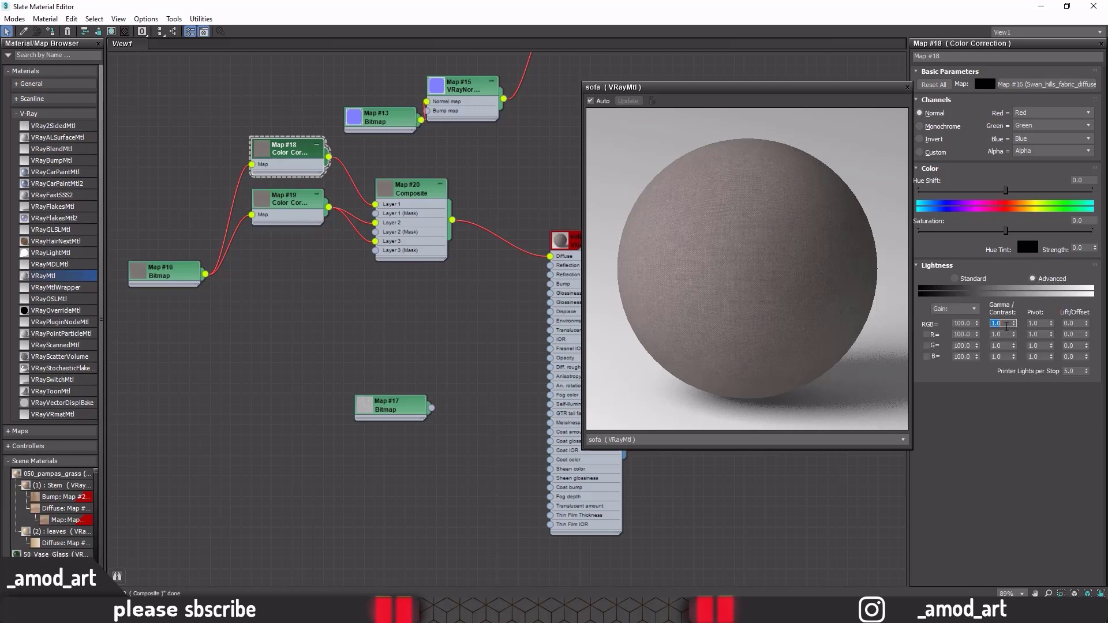
pyautogui.write('1.4')
pyautogui.press('Return')
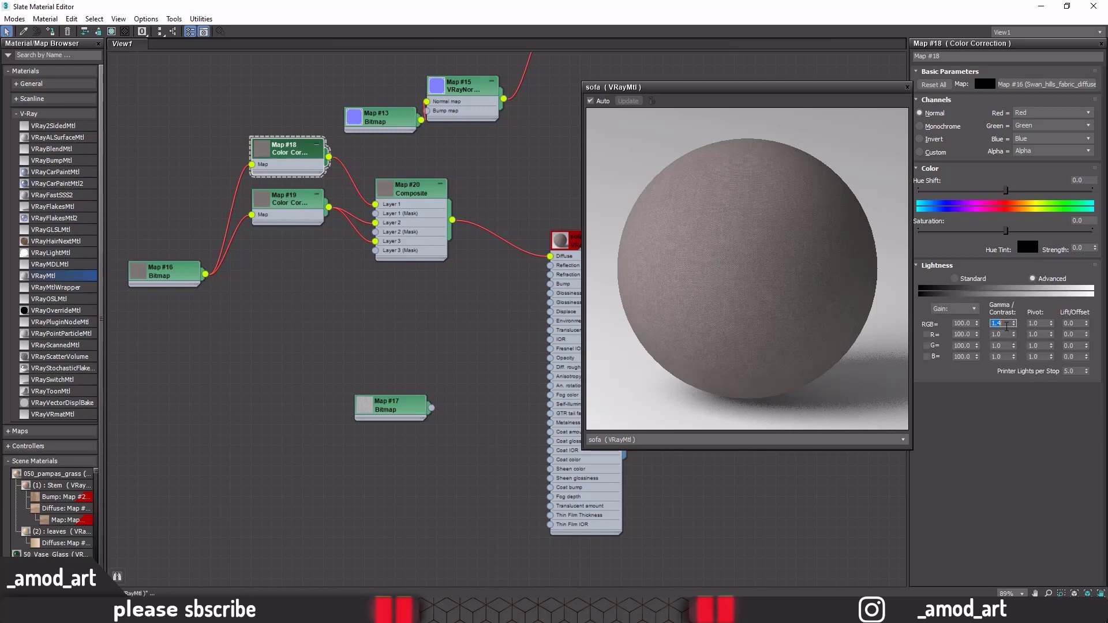
pyautogui.click(285, 209)
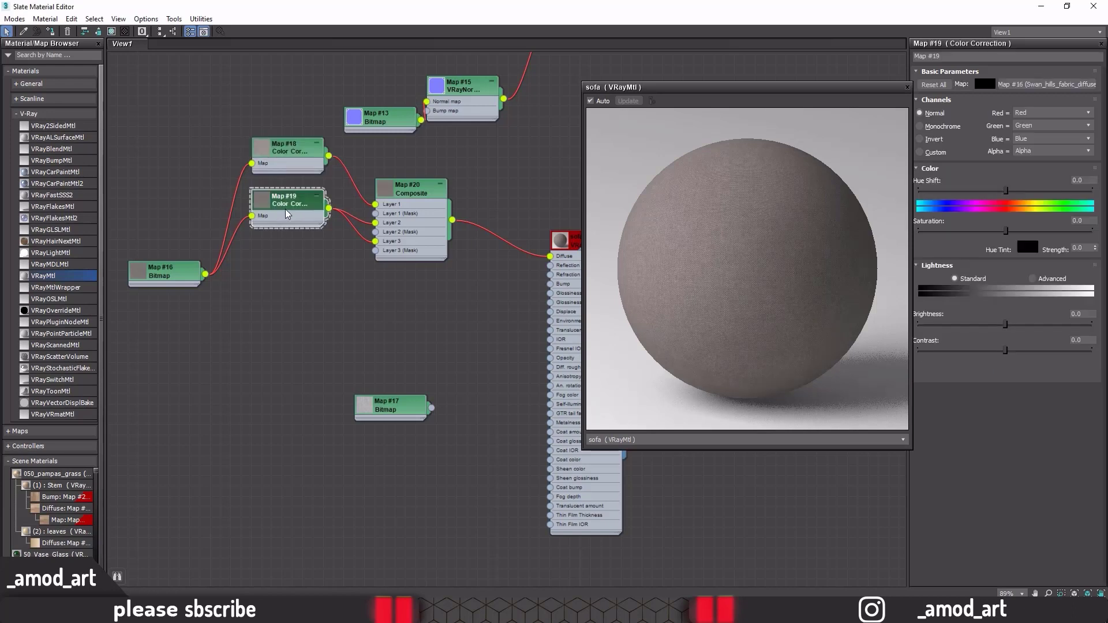
pyautogui.click(1033, 279)
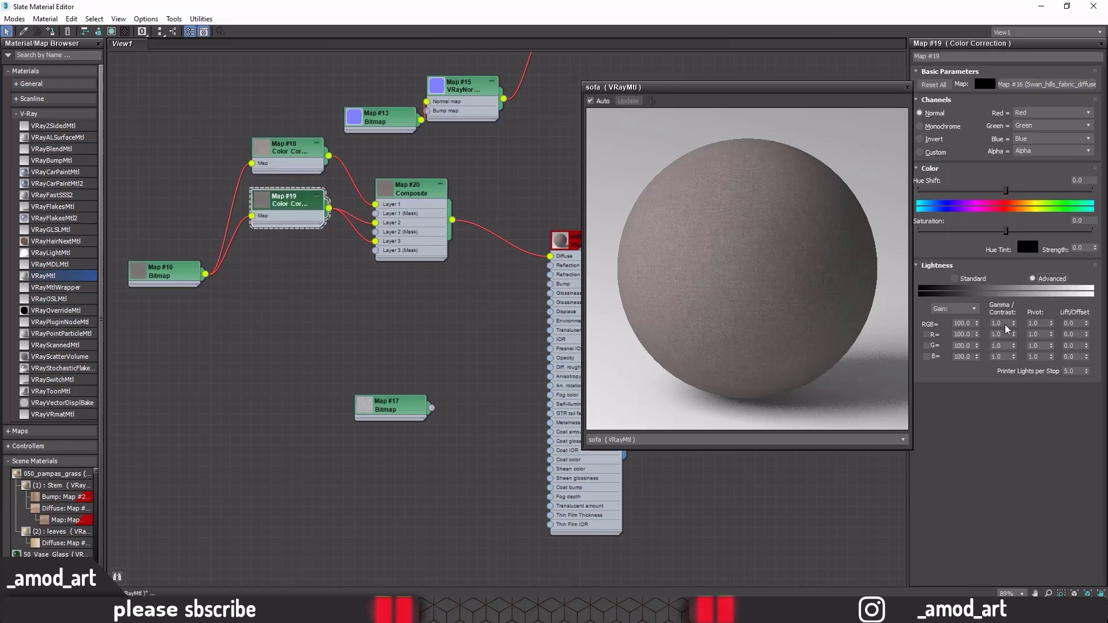
pyautogui.doubleClick(1004, 323)
pyautogui.write('2.2')
pyautogui.press('Return')
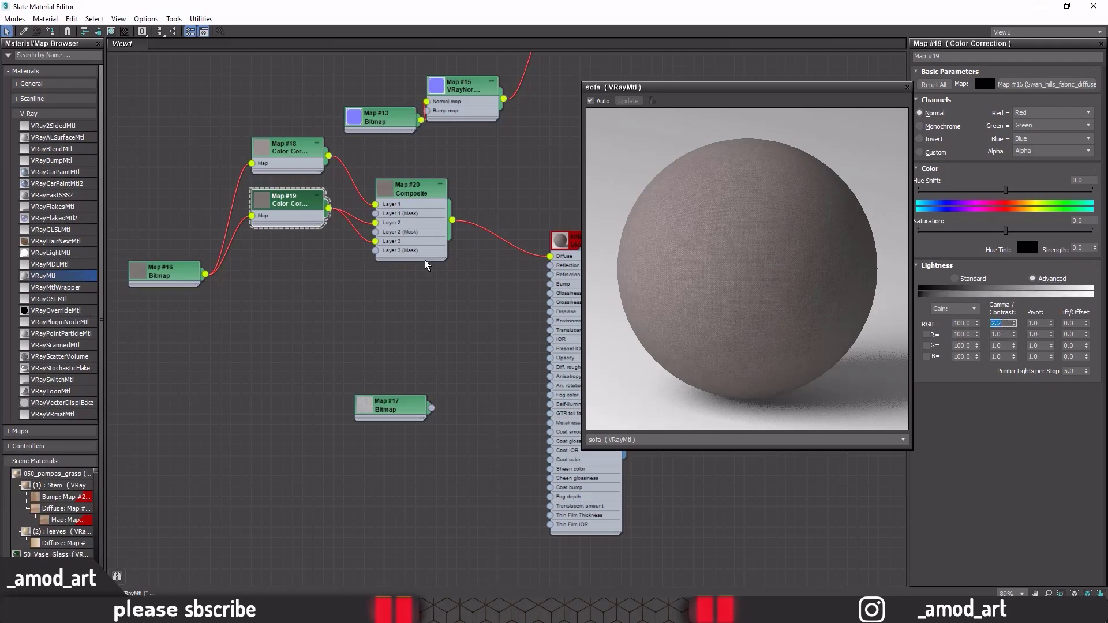
# Step: Add two Falloff maps, #21 and #22, as masks for Composite layers 2 and 3
pyautogui.rightClick(279, 263)
pyautogui.moveTo(329, 278)
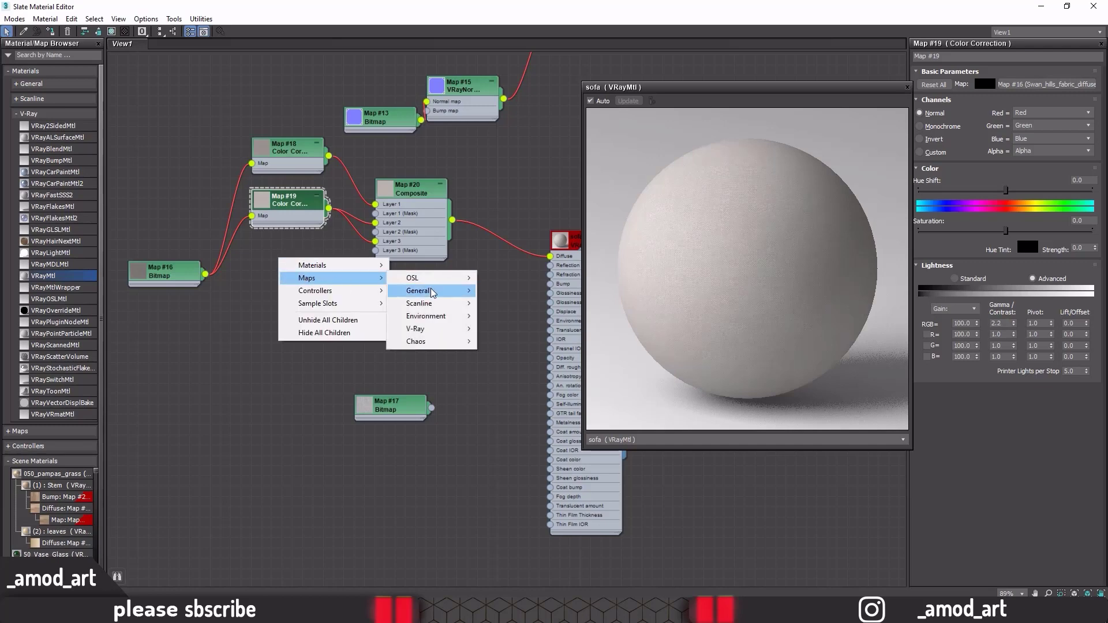
pyautogui.click(495, 199)
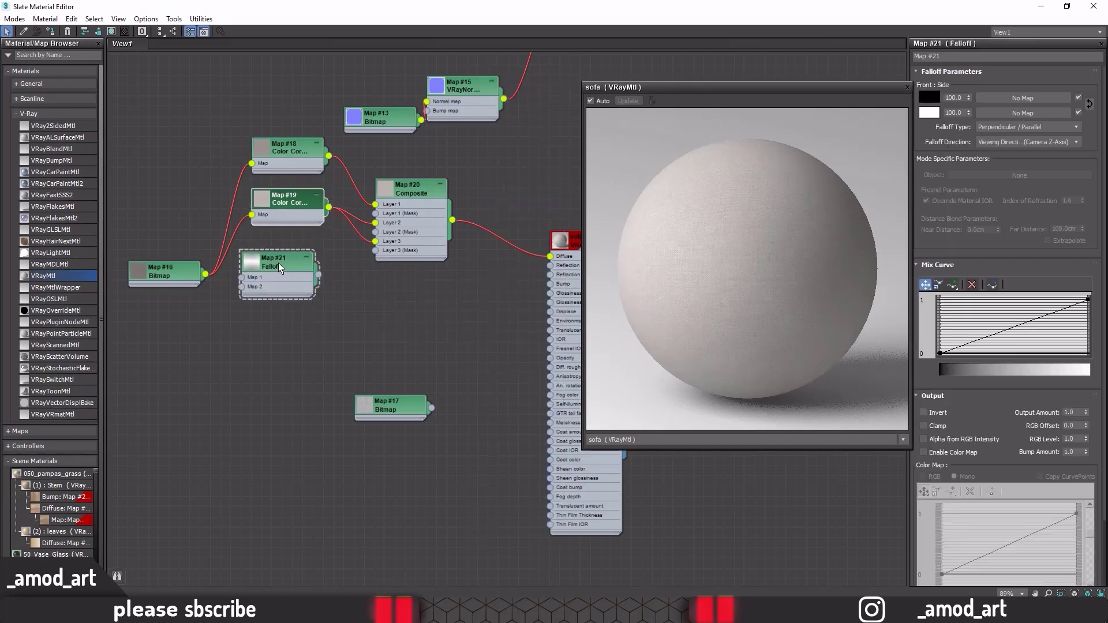
pyautogui.keyDown('shift'); pyautogui.moveTo(280, 261); pyautogui.dragTo(285, 328); pyautogui.keyUp('shift')
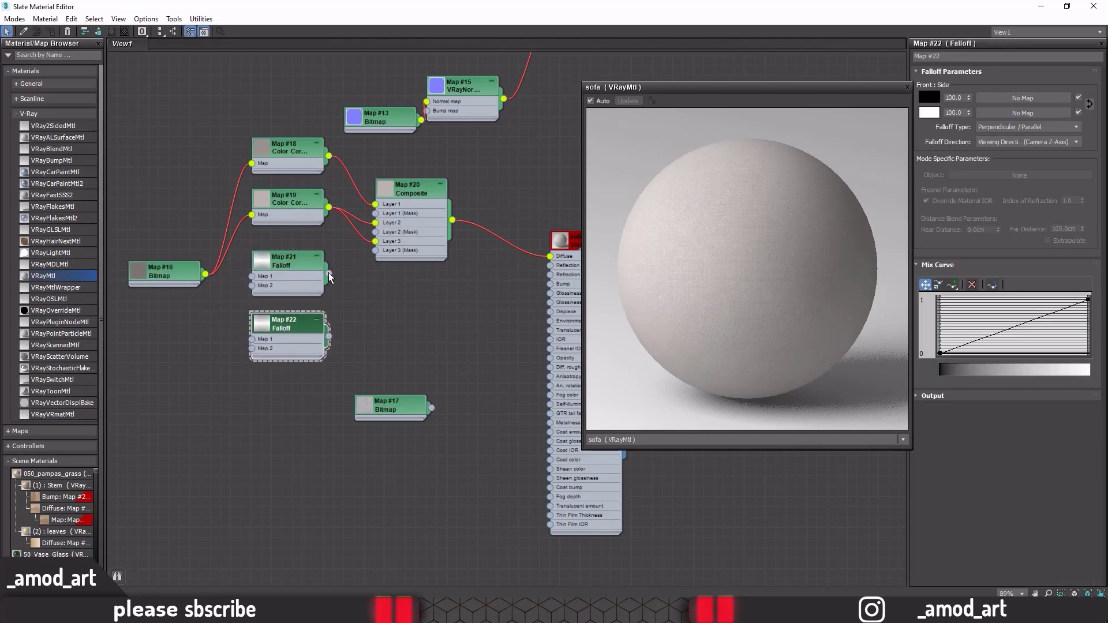
pyautogui.moveTo(329, 274); pyautogui.dragTo(375, 232)
pyautogui.moveTo(359, 269); pyautogui.dragTo(373, 252)
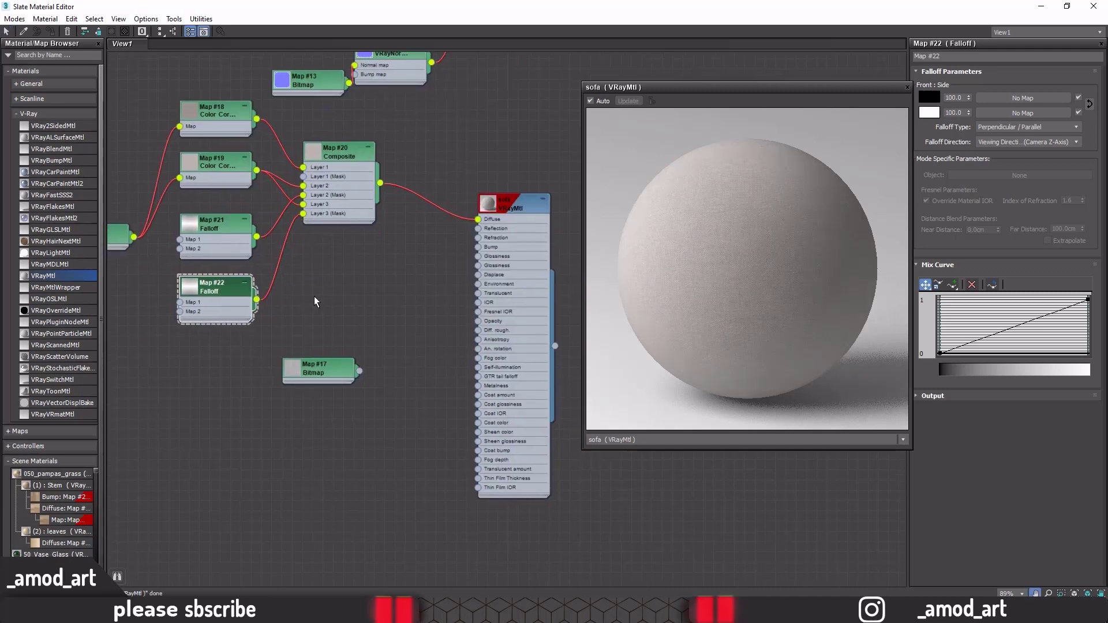
# Step: Connect the Map #17 fabric bitmap to the sofa's Displace with amount 2.2
pyautogui.click(307, 344)
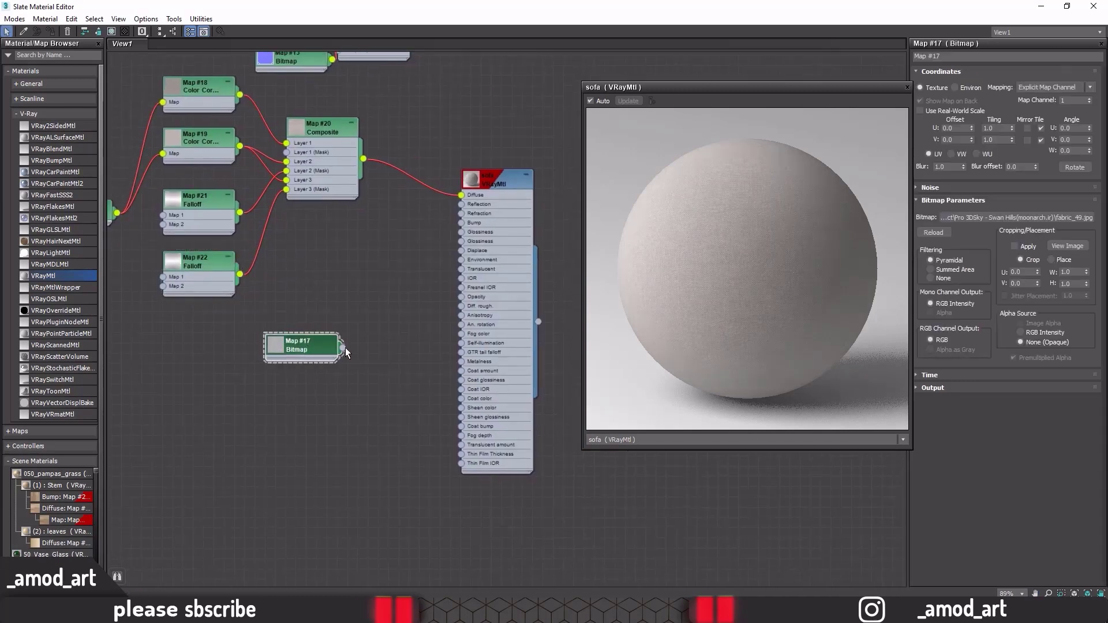
pyautogui.moveTo(343, 347); pyautogui.dragTo(462, 251)
pyautogui.doubleClick(494, 182)
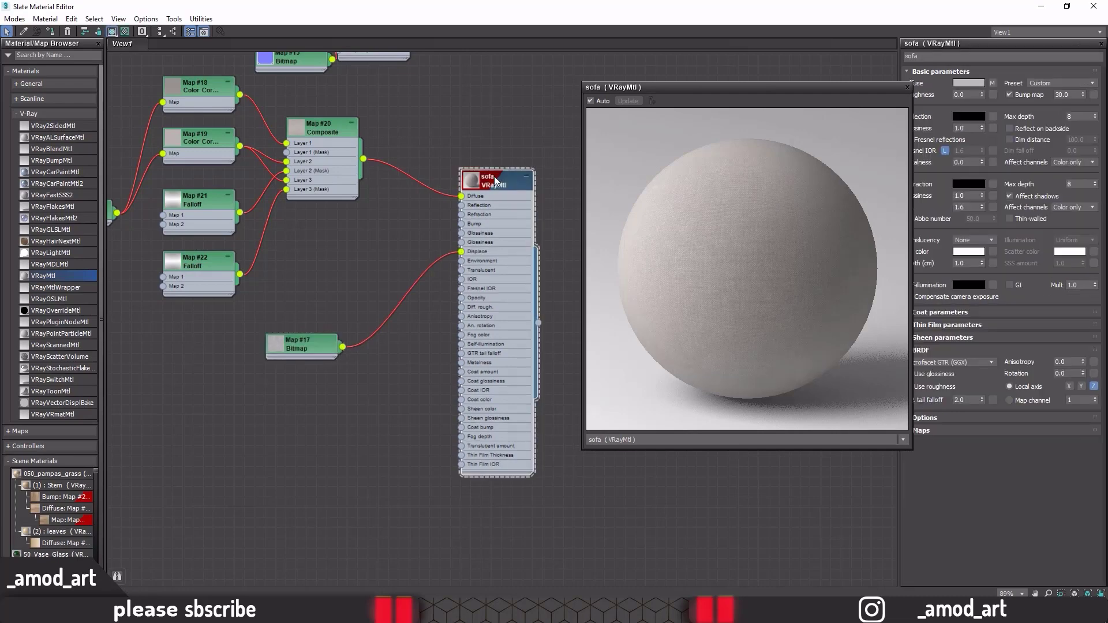
pyautogui.moveTo(741, 90); pyautogui.dragTo(695, 86)
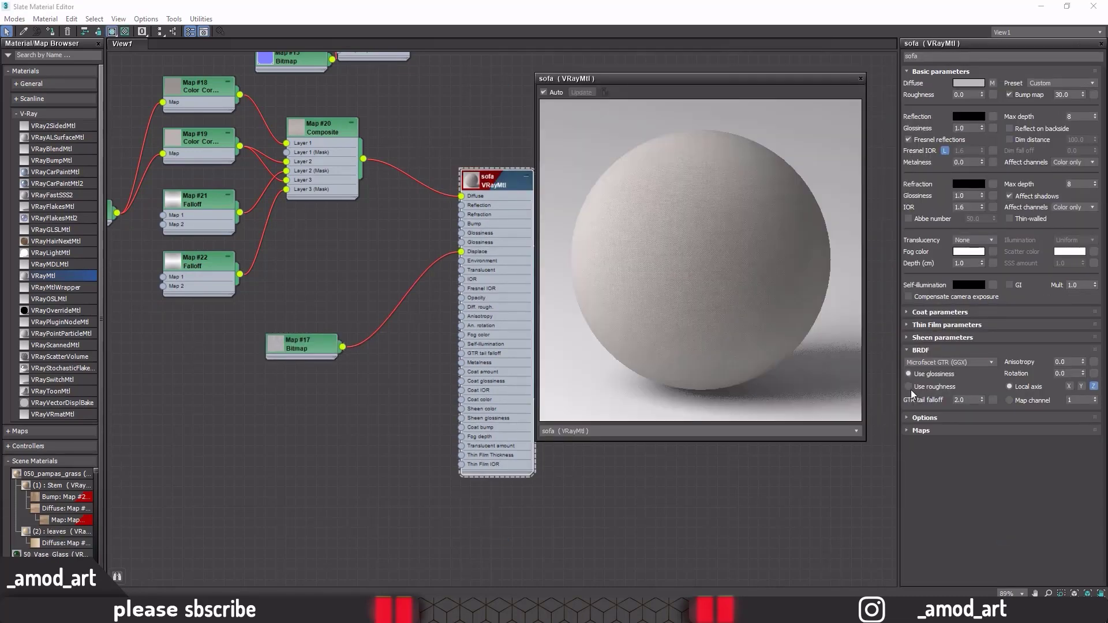
pyautogui.click(917, 431)
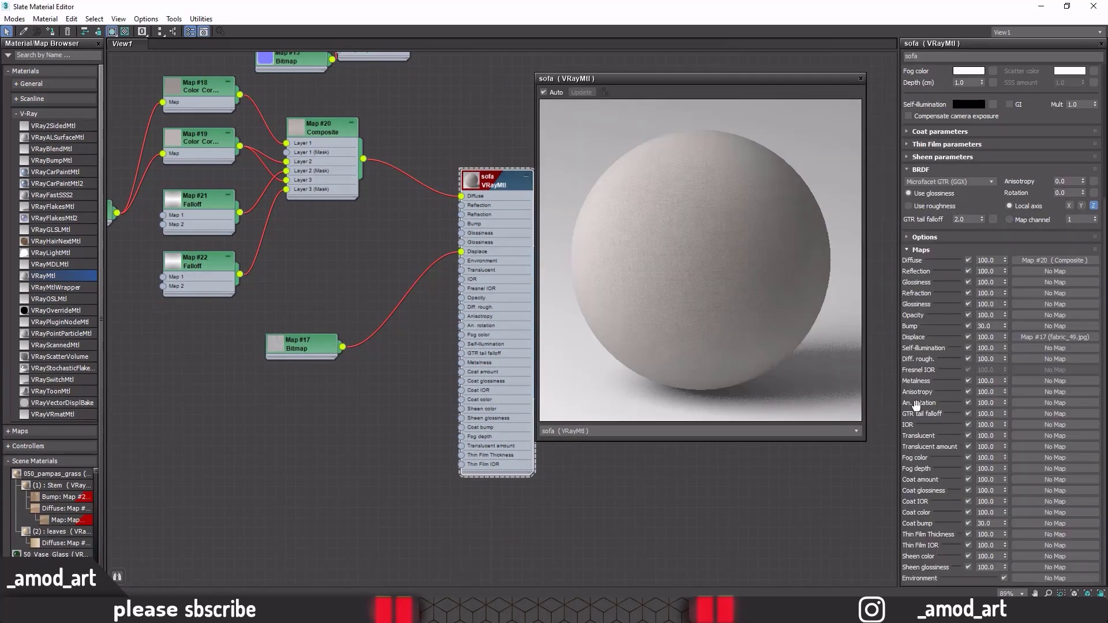
pyautogui.doubleClick(995, 339)
pyautogui.press('Return')
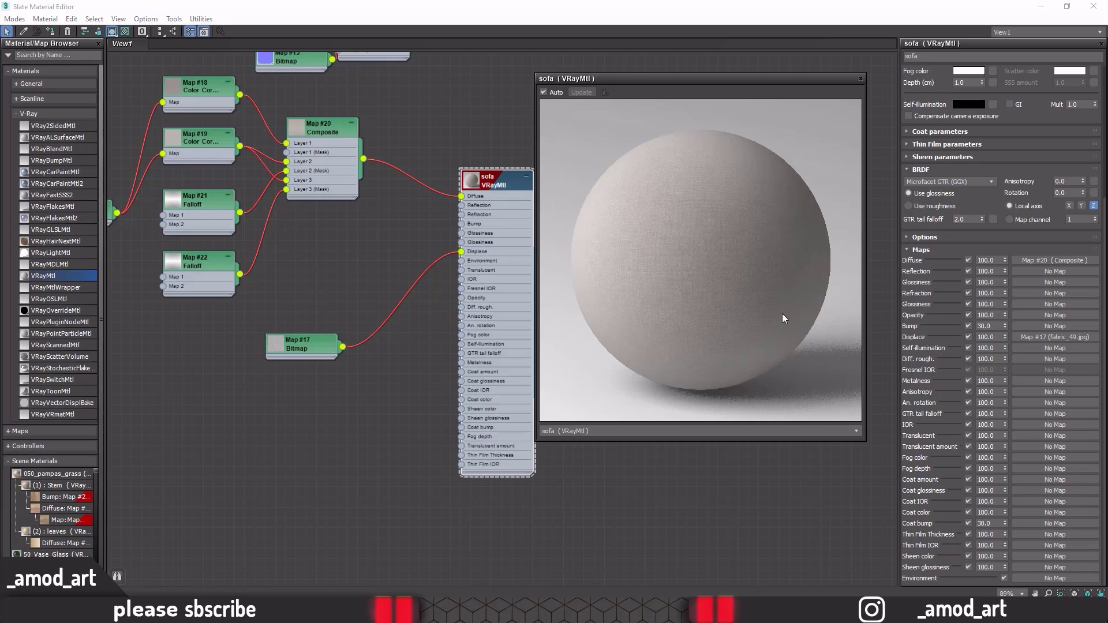
pyautogui.doubleClick(986, 339)
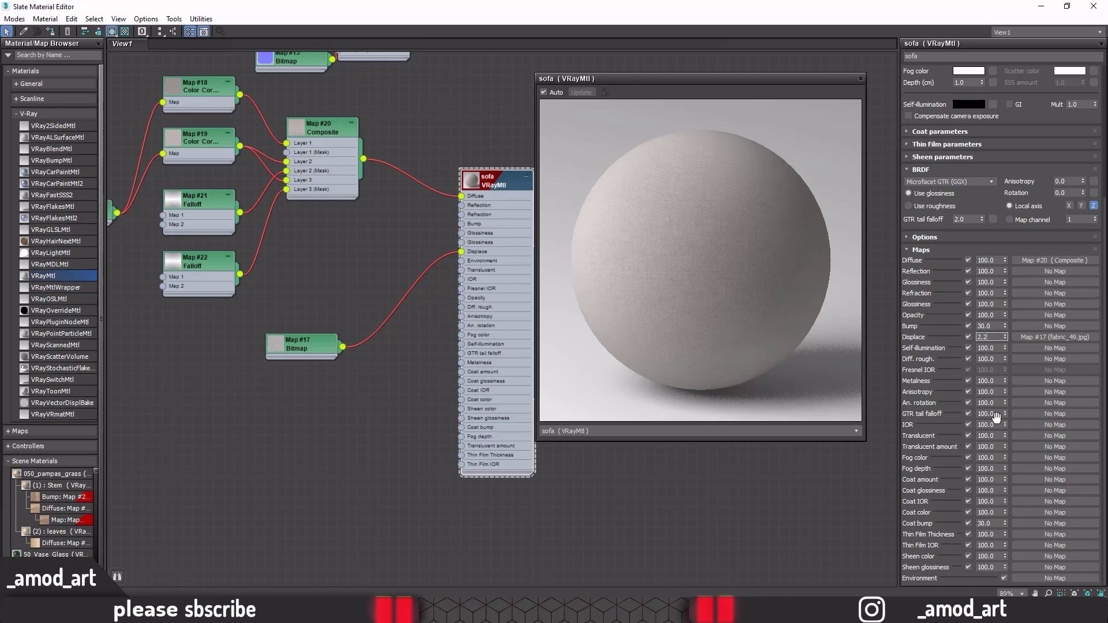
pyautogui.write('2.2')
# Step: Set the sofa material's BRDF to Blinn and close the material preview
pyautogui.click(928, 182)
pyautogui.click(928, 203)
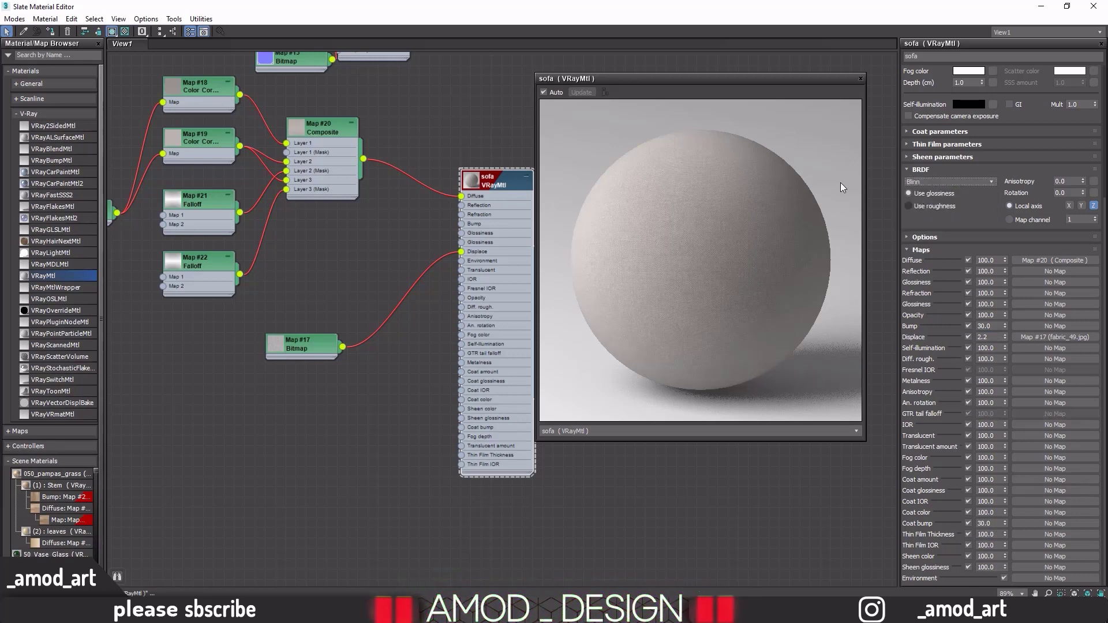
pyautogui.click(859, 79)
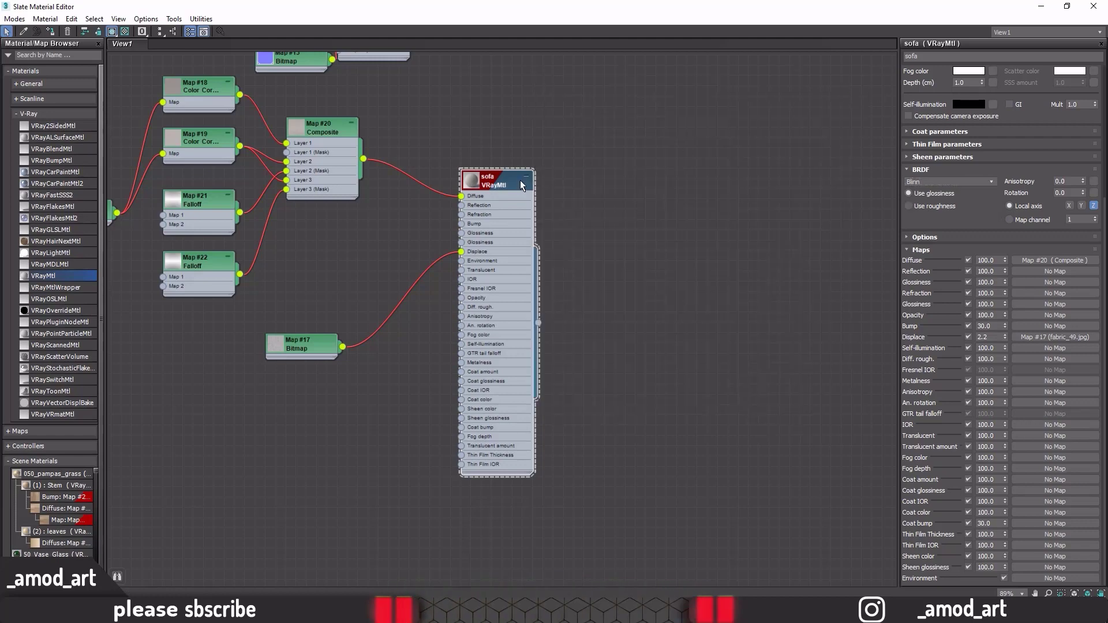
pyautogui.moveTo(485, 15)
pyautogui.mouseDown()
pyautogui.moveTo(657, 80)
pyautogui.moveTo(780, 96)
pyautogui.mouseUp()
# Step: Collapse the sofa material node to show only its used inputs
pyautogui.scroll(-2, 694, 233)
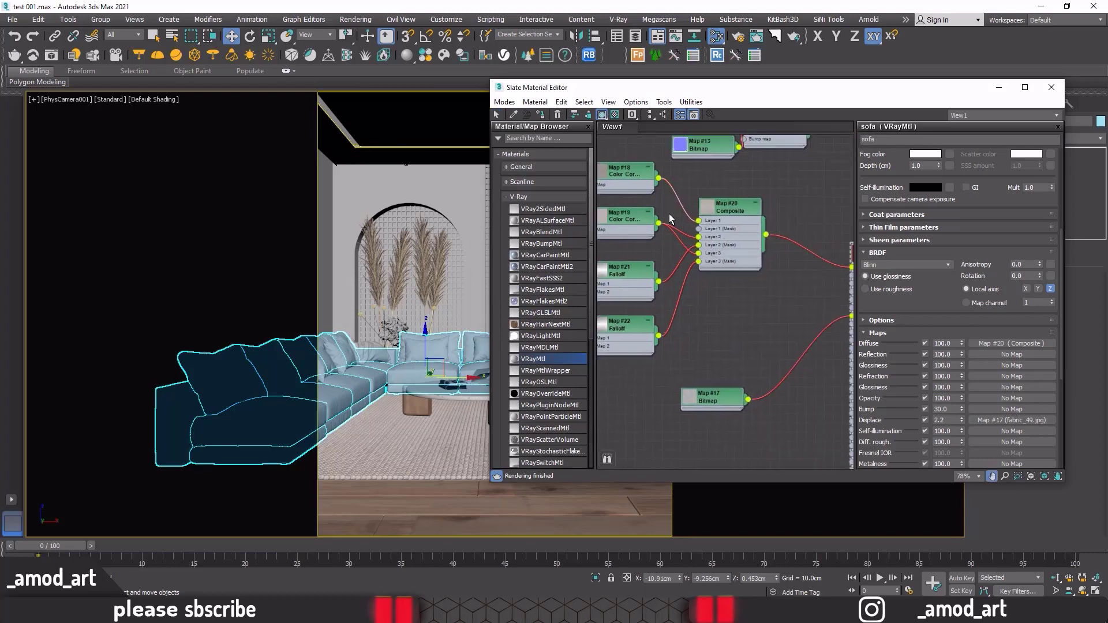
pyautogui.scroll(-4, 695, 233)
pyautogui.scroll(-2, 695, 233)
pyautogui.scroll(6, 757, 272)
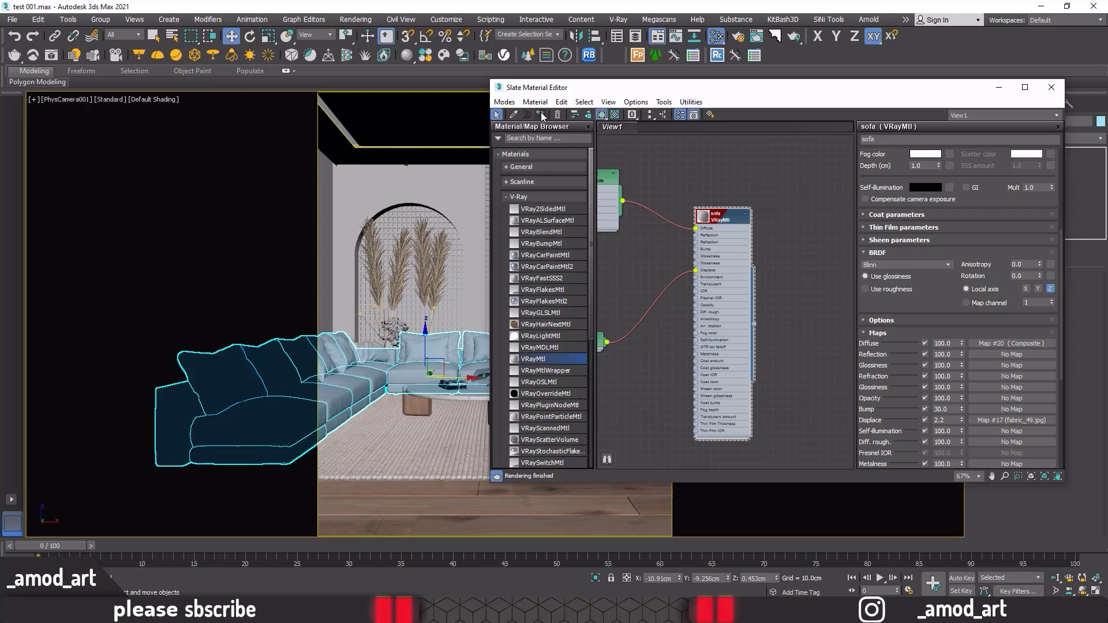
pyautogui.click(745, 218)
pyautogui.moveTo(722, 90); pyautogui.dragTo(736, 86)
# Step: Turn off region rendering, start a full-frame render, and bring up the reference photo
pyautogui.click(52, 56)
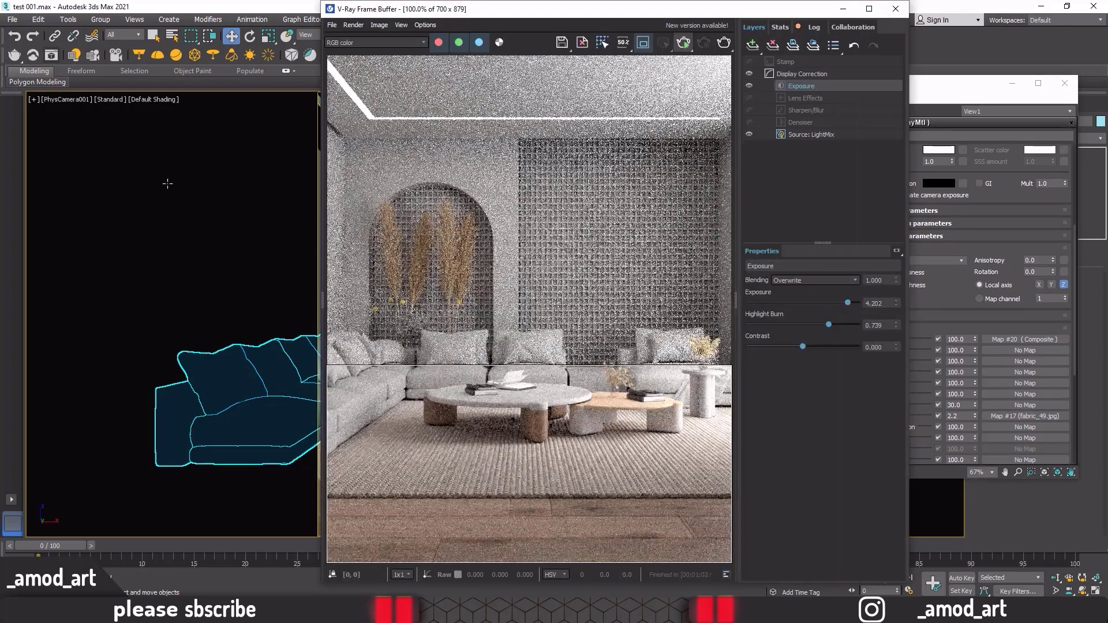
pyautogui.click(643, 42)
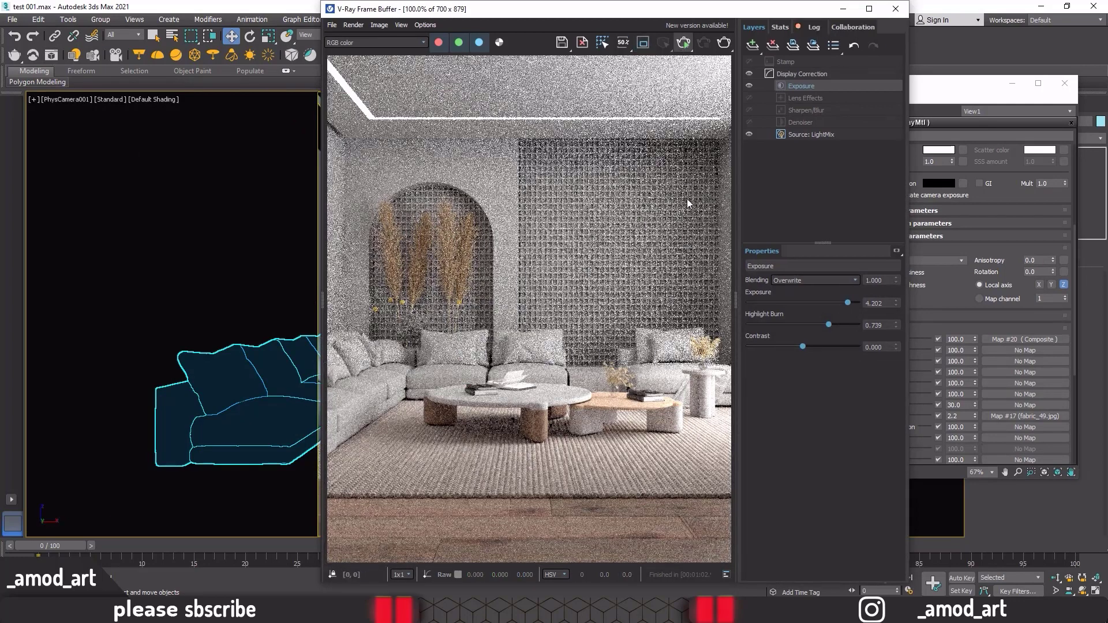
pyautogui.hotkey('shift', 'q')
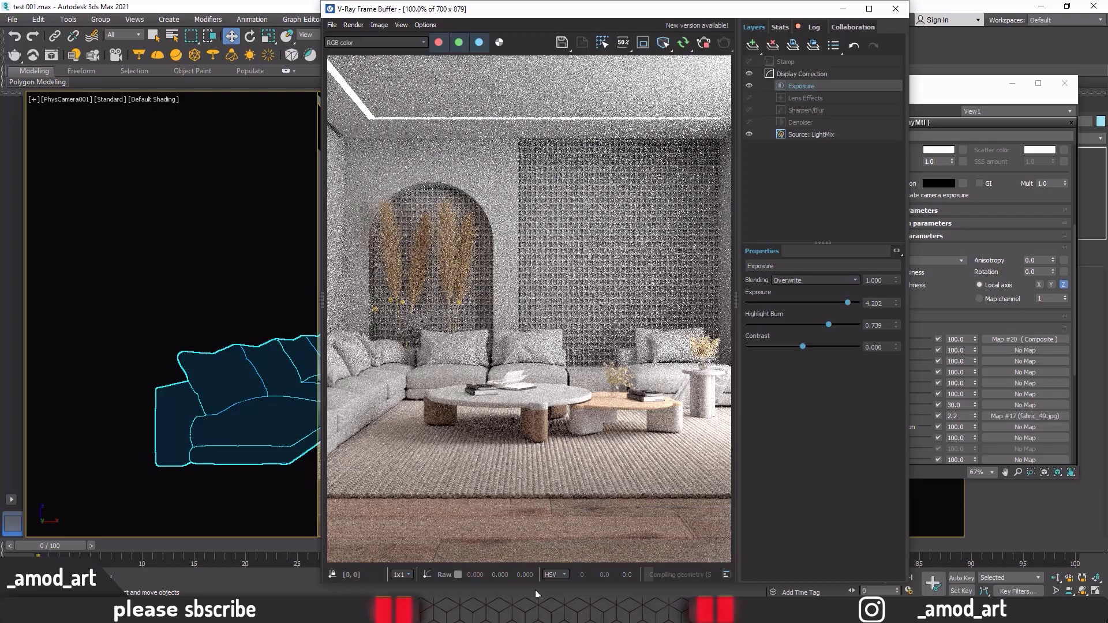
pyautogui.hotkey('alt', 'Tab')
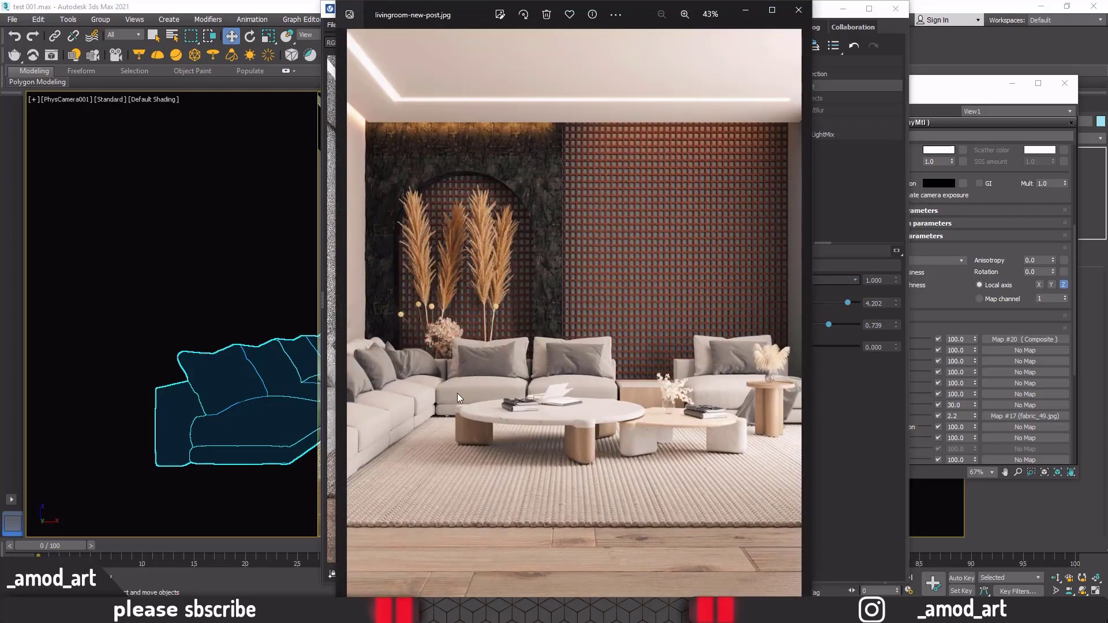
# Step: Close the livingroom-new-post.jpg reference photo to return to the render
pyautogui.click(745, 10)
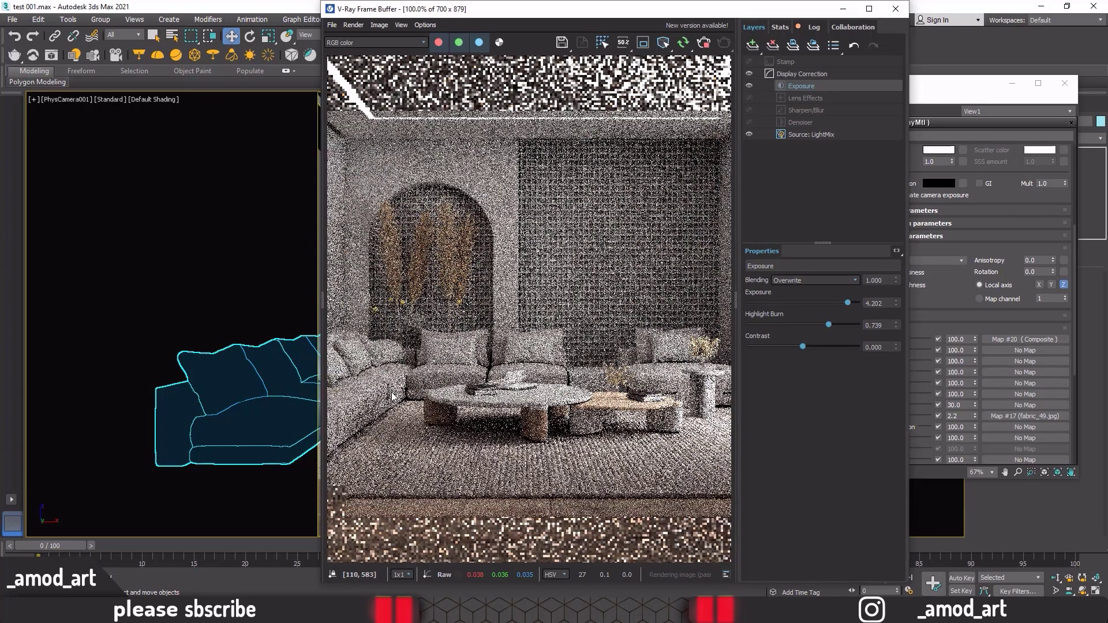
# Step: Zoom in, render a small region box on the sofa, then close the V-Ray Frame Buffer
pyautogui.scroll(1, 380, 402)
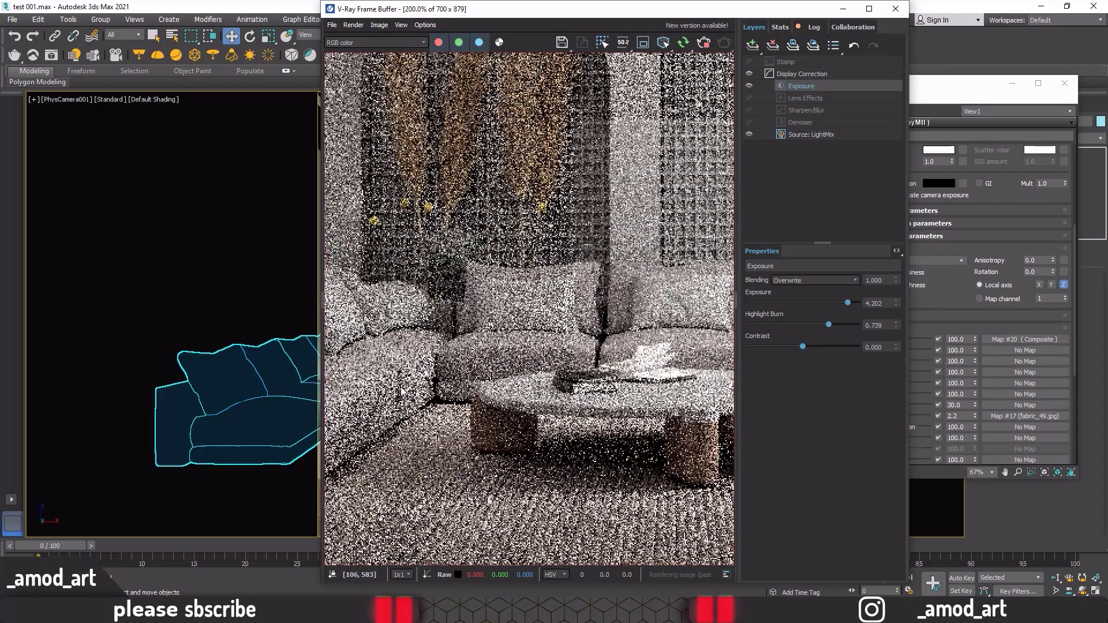
pyautogui.moveTo(445, 381); pyautogui.dragTo(561, 370, button='middle')
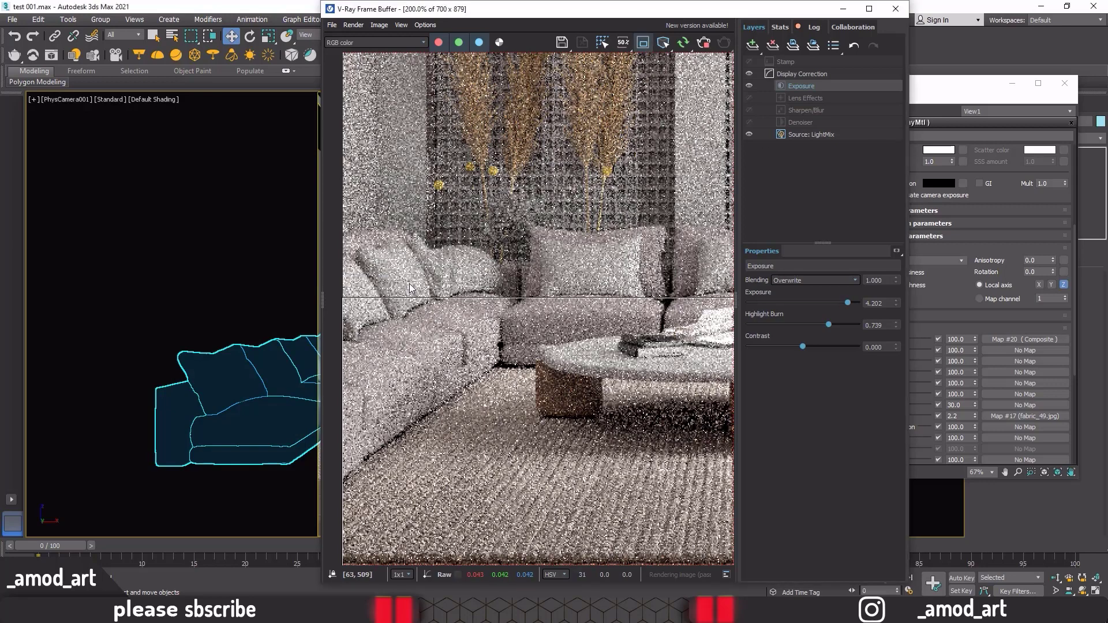
pyautogui.moveTo(379, 304)
pyautogui.mouseDown()
pyautogui.moveTo(506, 355)
pyautogui.moveTo(511, 381)
pyautogui.mouseUp()
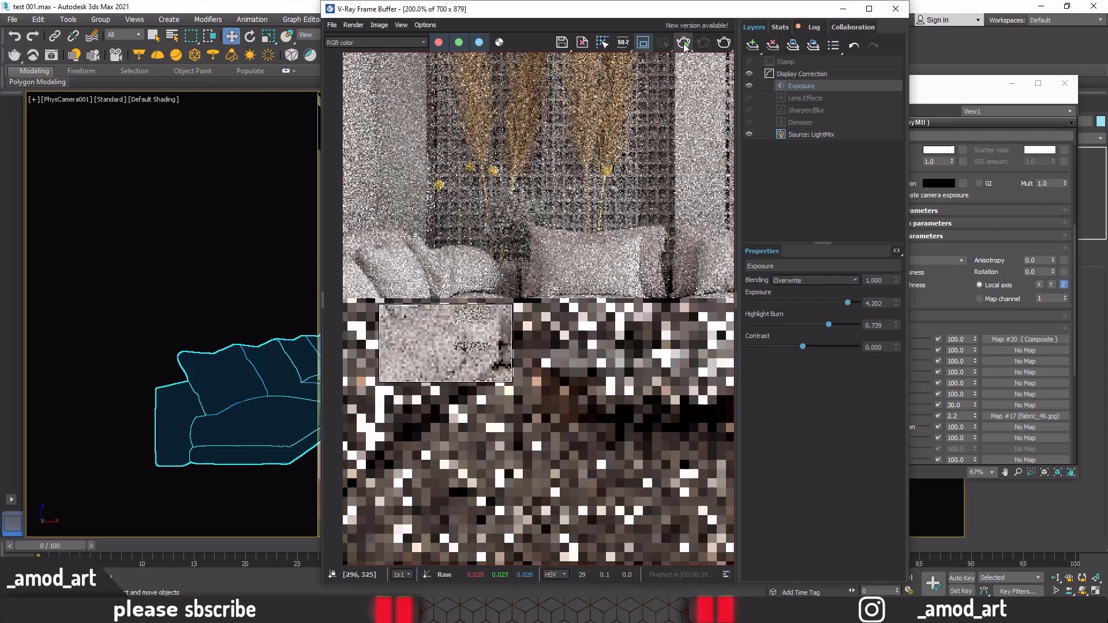
pyautogui.click(684, 44)
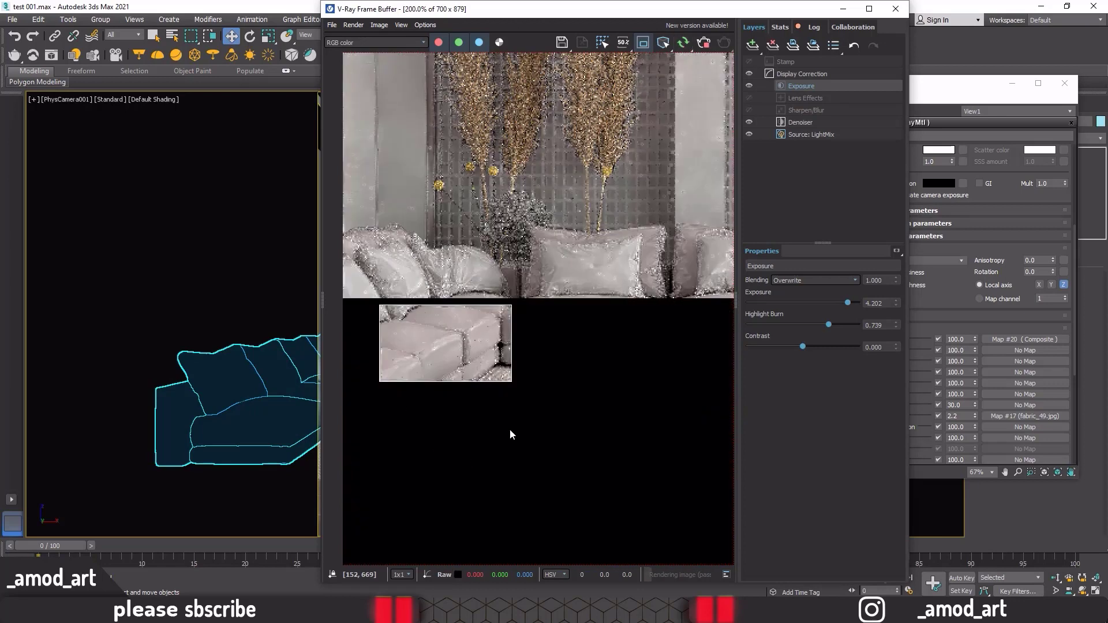
pyautogui.moveTo(569, 14); pyautogui.dragTo(425, 31)
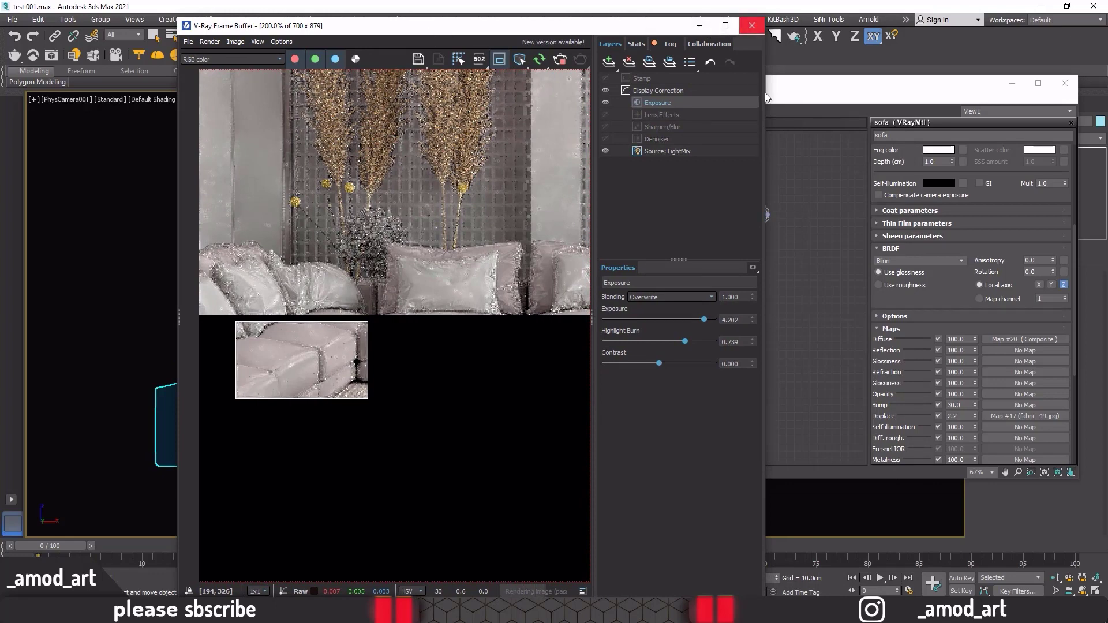
pyautogui.click(752, 28)
# Step: Review the sofa material's swatch, parameters and Composite map inputs, then close the Slate editor
pyautogui.moveTo(752, 188); pyautogui.dragTo(809, 227, button='middle')
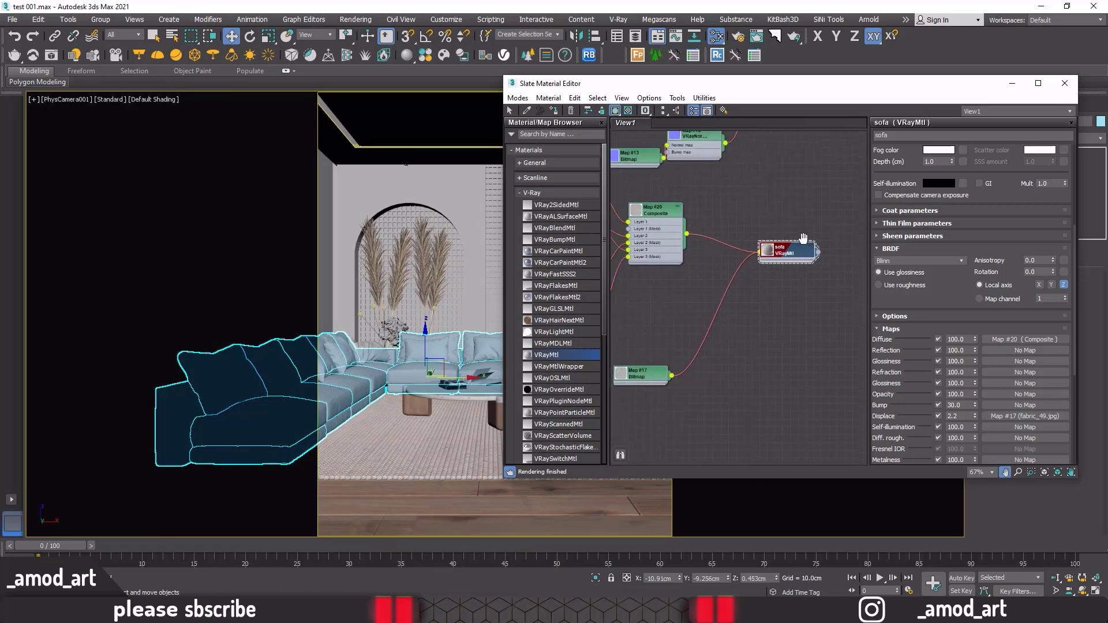
pyautogui.doubleClick(781, 253)
pyautogui.scroll(2, 894, 182)
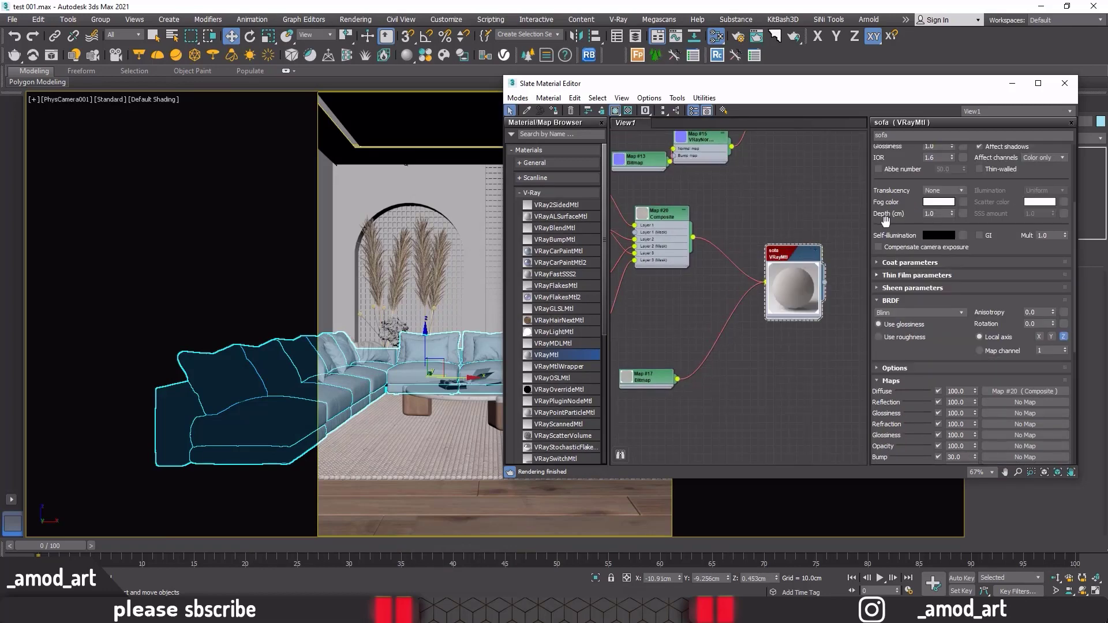
pyautogui.scroll(2, 894, 182)
pyautogui.scroll(2, 894, 182)
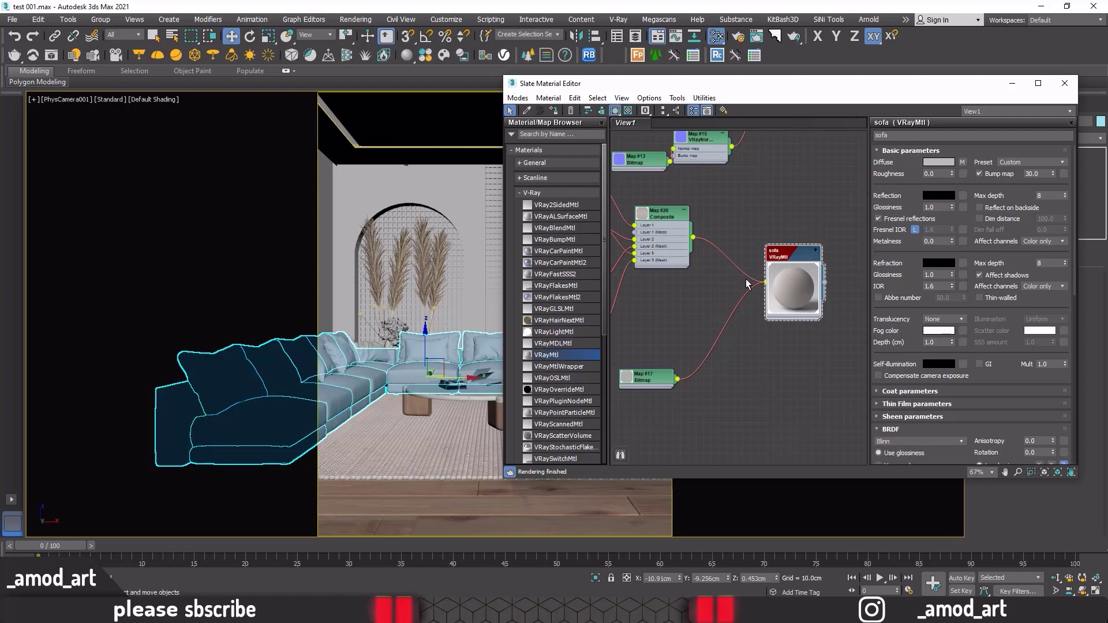
pyautogui.moveTo(748, 284)
pyautogui.mouseDown(button='middle')
pyautogui.moveTo(818, 298)
pyautogui.moveTo(641, 289)
pyautogui.mouseUp(button='middle')
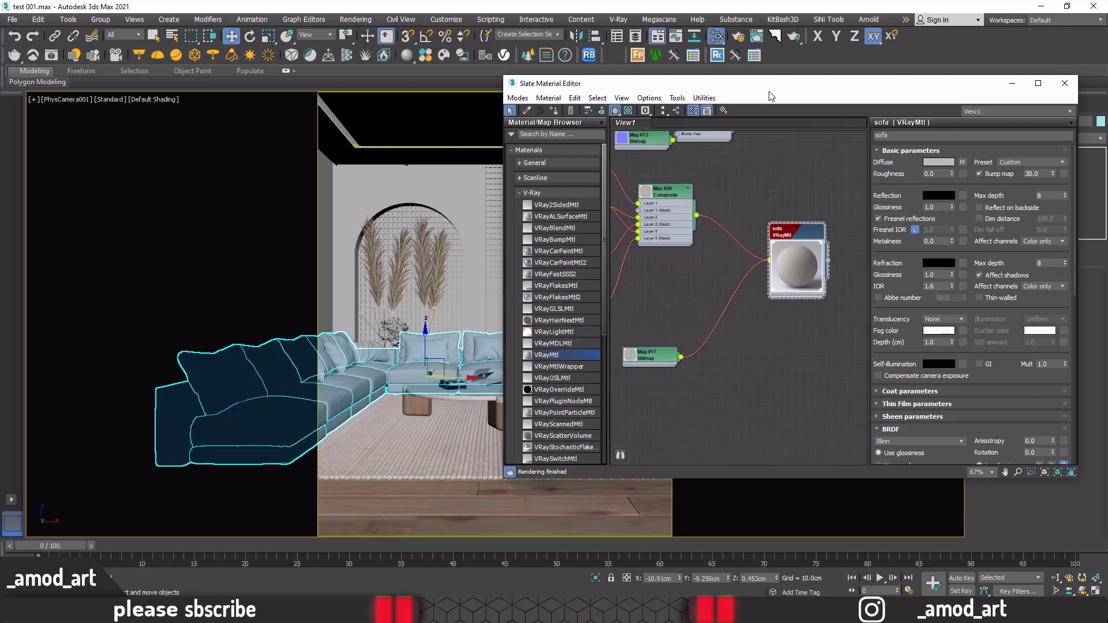
pyautogui.click(1065, 85)
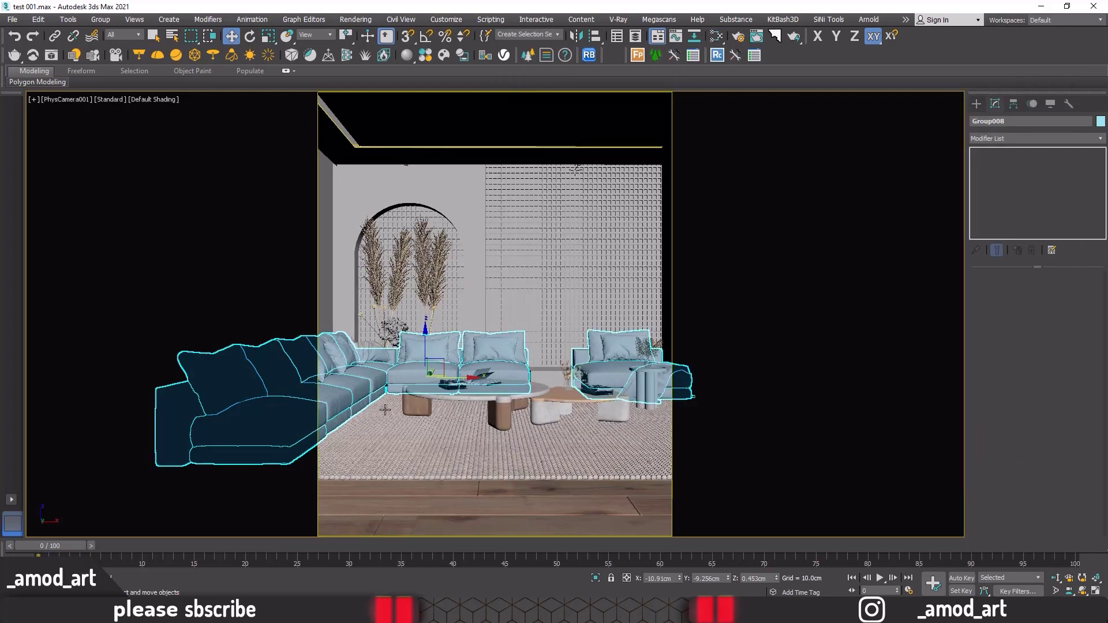
# Step: Switch to a Perspective view framed closely on the sofa cushions and rug
pyautogui.press('p')
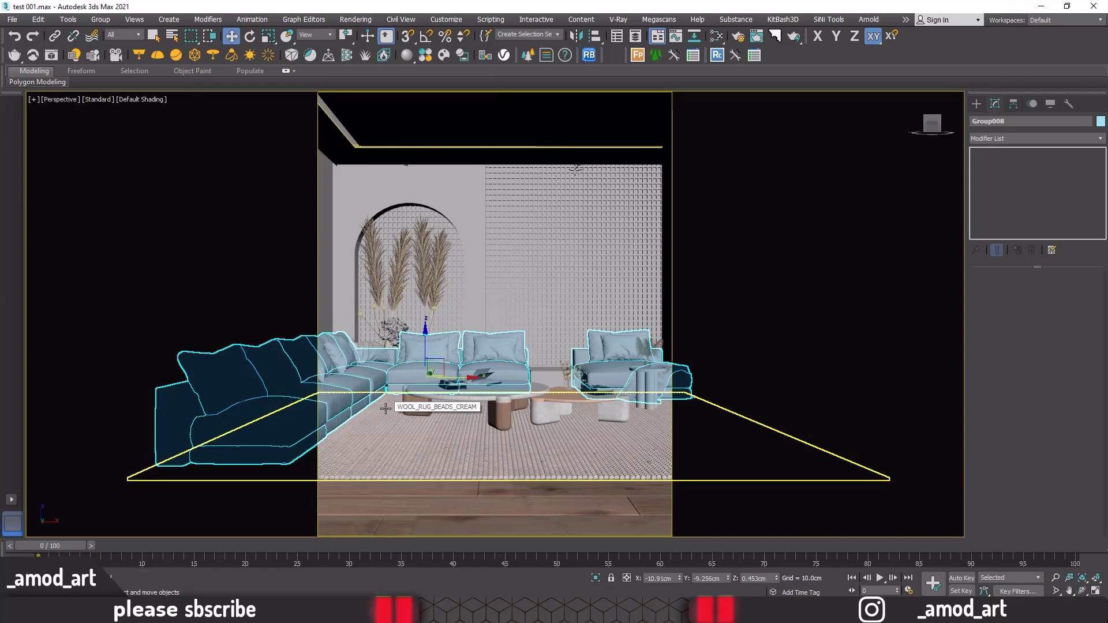
pyautogui.scroll(5, 385, 408)
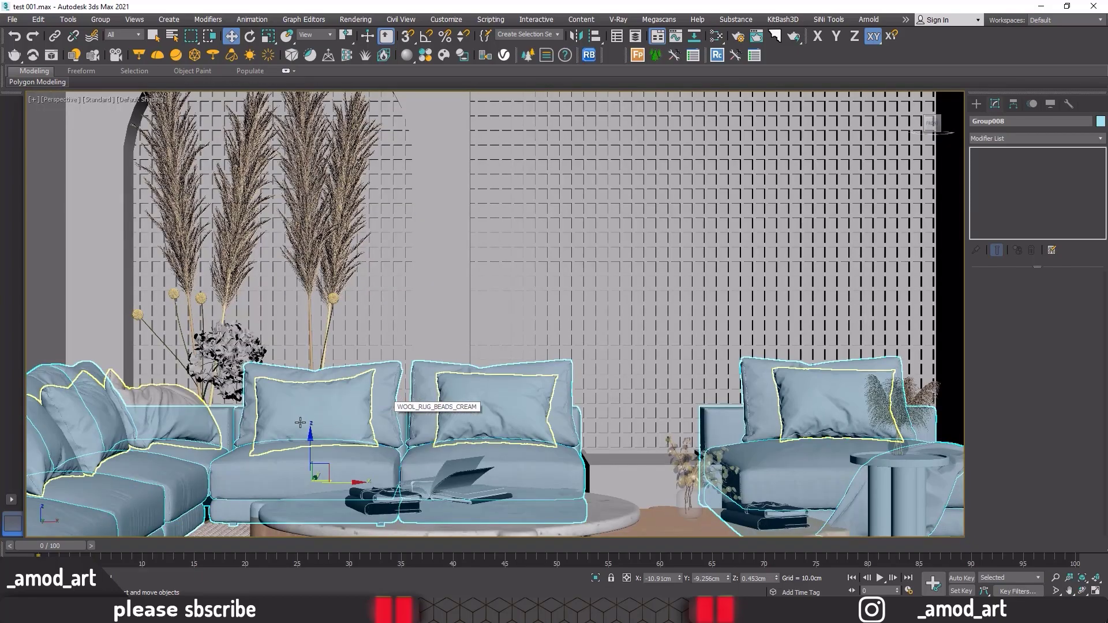
pyautogui.scroll(3, 404, 358)
pyautogui.moveTo(405, 358); pyautogui.dragTo(420, 310, button='middle')
pyautogui.scroll(-2, 199, 372)
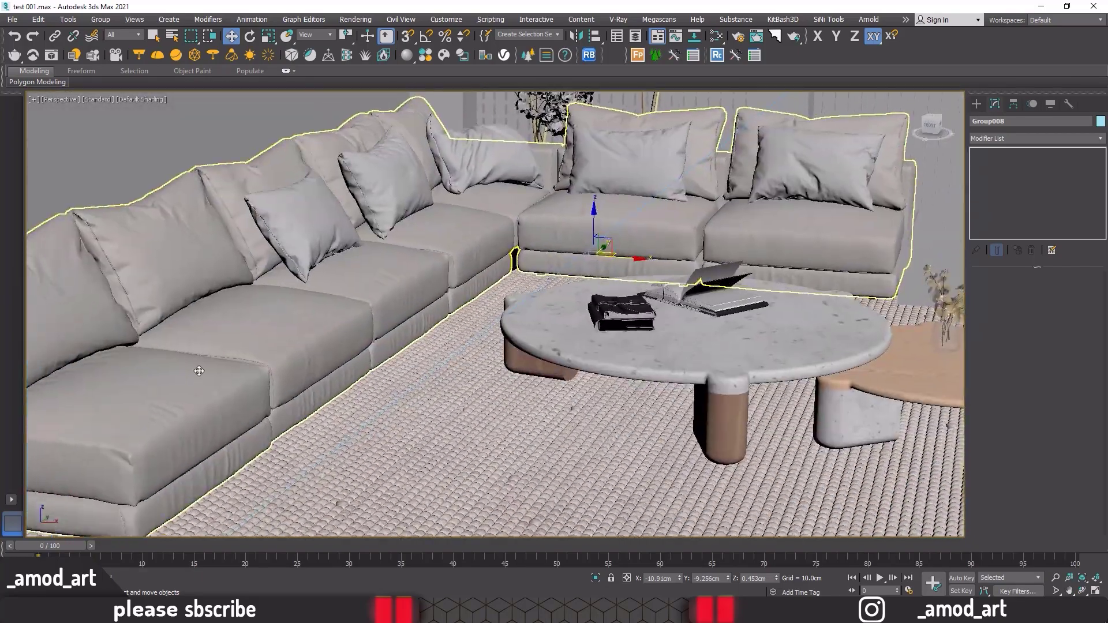
pyautogui.scroll(5, 245, 383)
pyautogui.scroll(2, 317, 309)
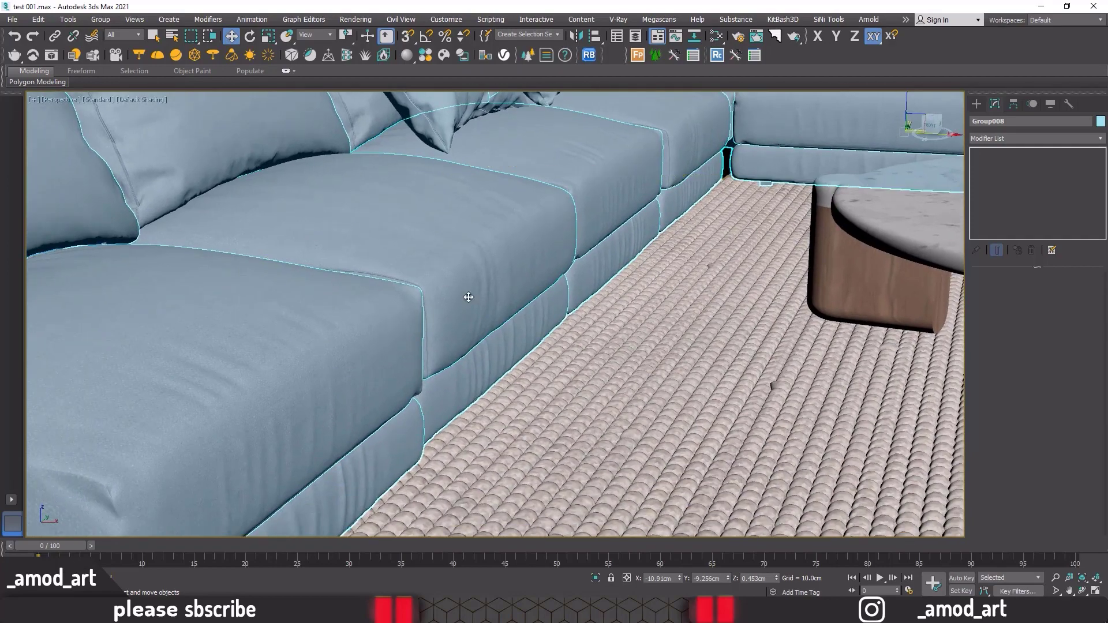
# Step: Add a UVW Map modifier with Box mapping to the sofa group
pyautogui.click(995, 138)
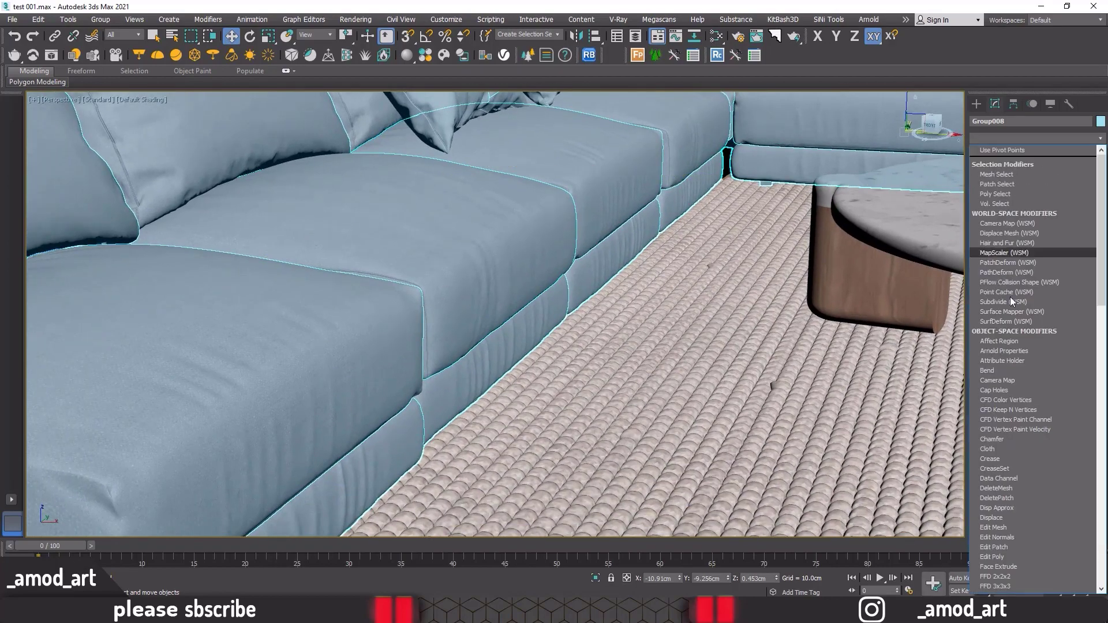
pyautogui.press('u')
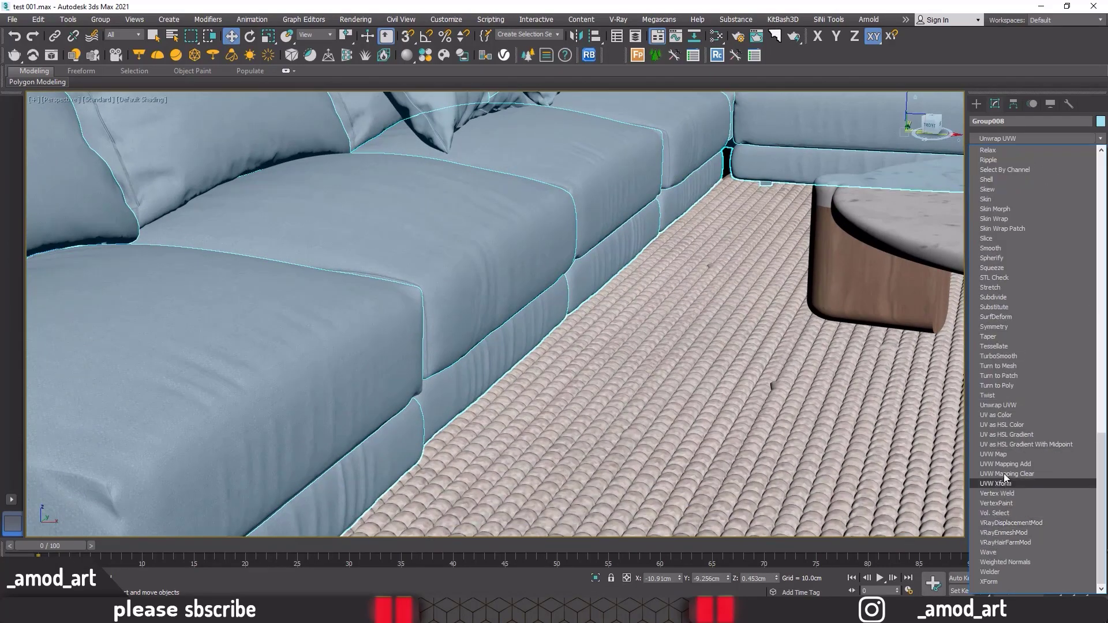
pyautogui.click(997, 454)
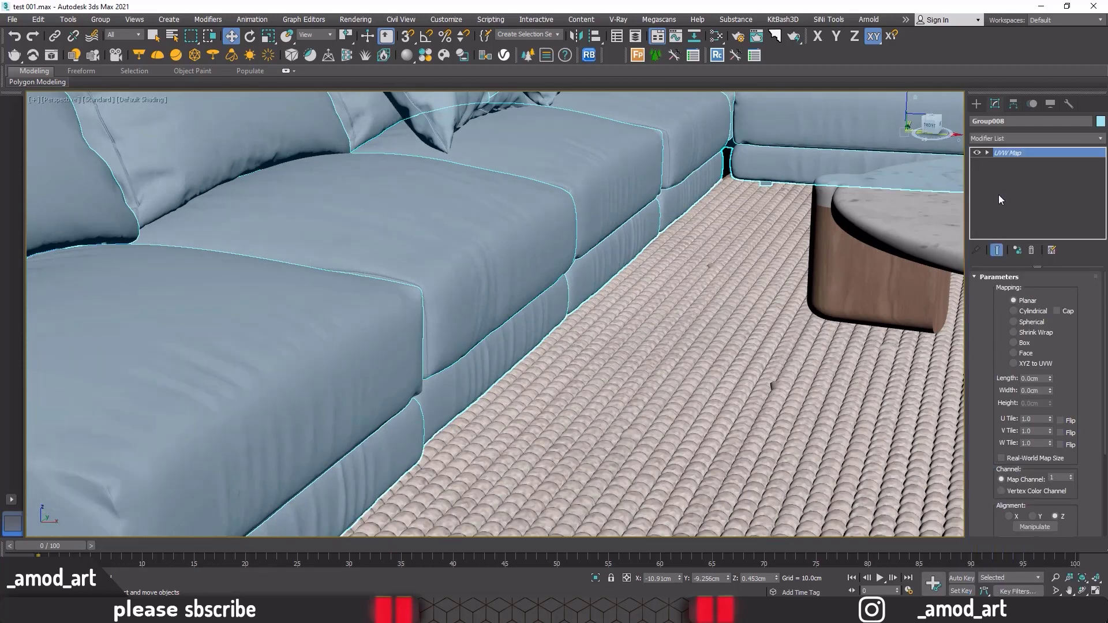
pyautogui.click(1017, 341)
# Step: Enter the UVW Map gizmo level with Scale active and orbit toward the coffee table
pyautogui.press('1')
pyautogui.press('r')
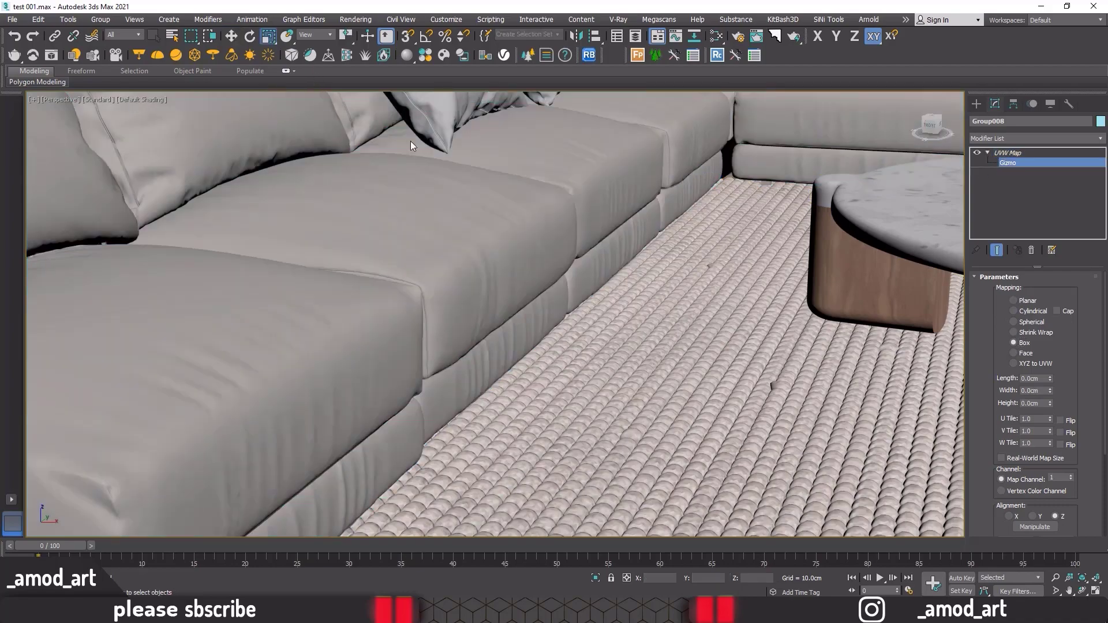
pyautogui.moveTo(416, 141)
pyautogui.keyDown('alt'); pyautogui.mouseDown(button='middle')
pyautogui.moveTo(415, 339)
pyautogui.moveTo(204, 309)
pyautogui.moveTo(853, 301)
pyautogui.mouseUp(button='middle'); pyautogui.keyUp('alt')
pyautogui.scroll(-3, 852, 300)
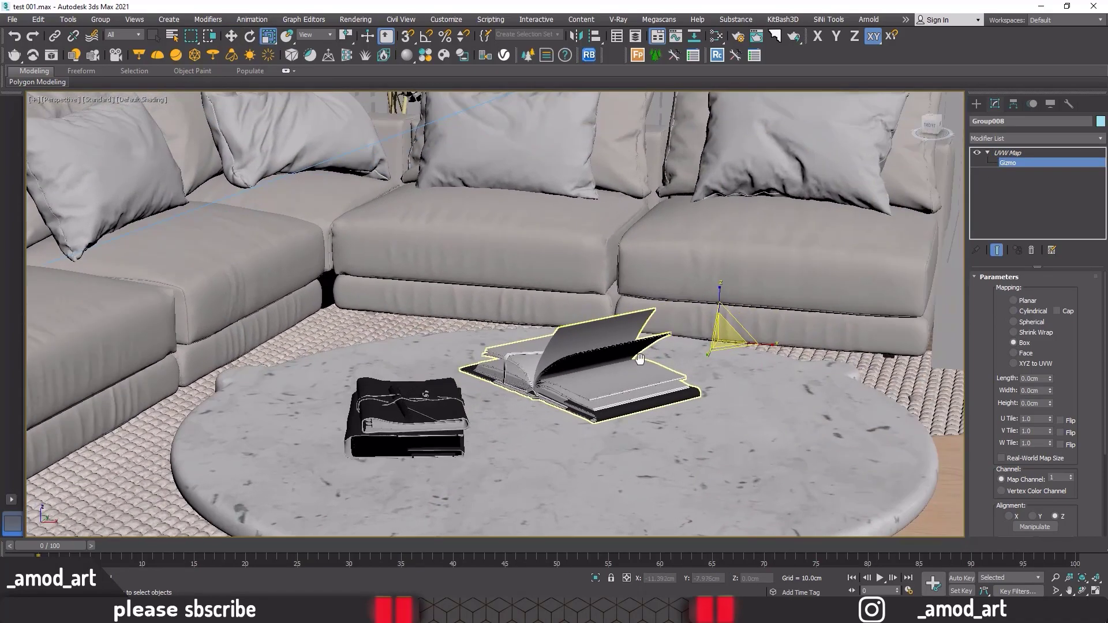
pyautogui.scroll(8, 773, 265)
pyautogui.scroll(3, 716, 302)
pyautogui.scroll(-2, 717, 302)
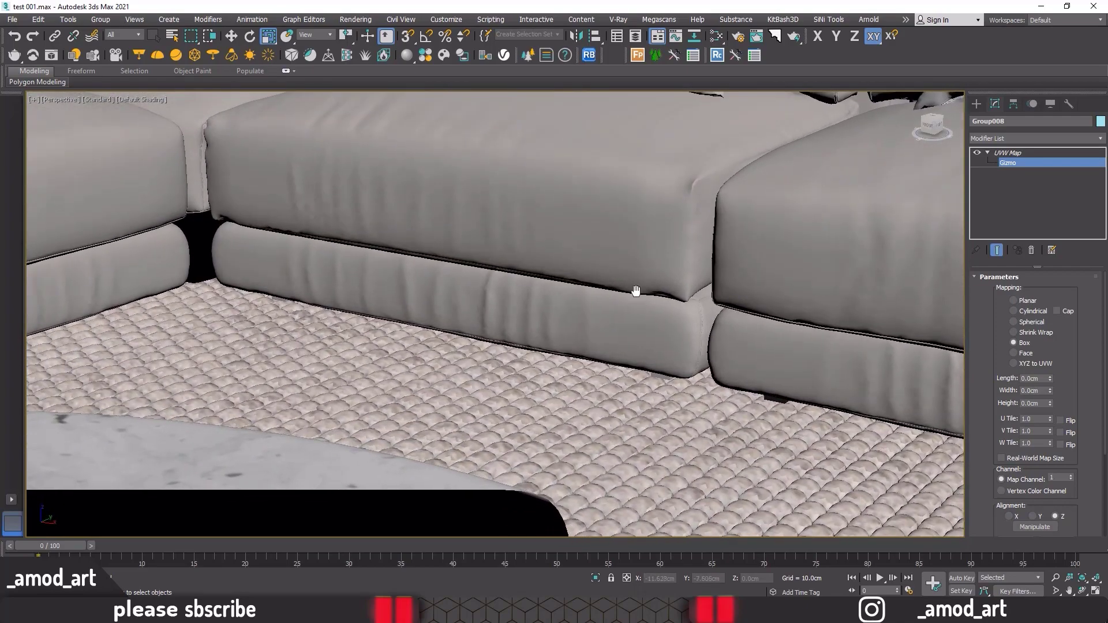
pyautogui.scroll(-3, 633, 292)
pyautogui.scroll(-3, 495, 247)
pyautogui.scroll(2, 367, 218)
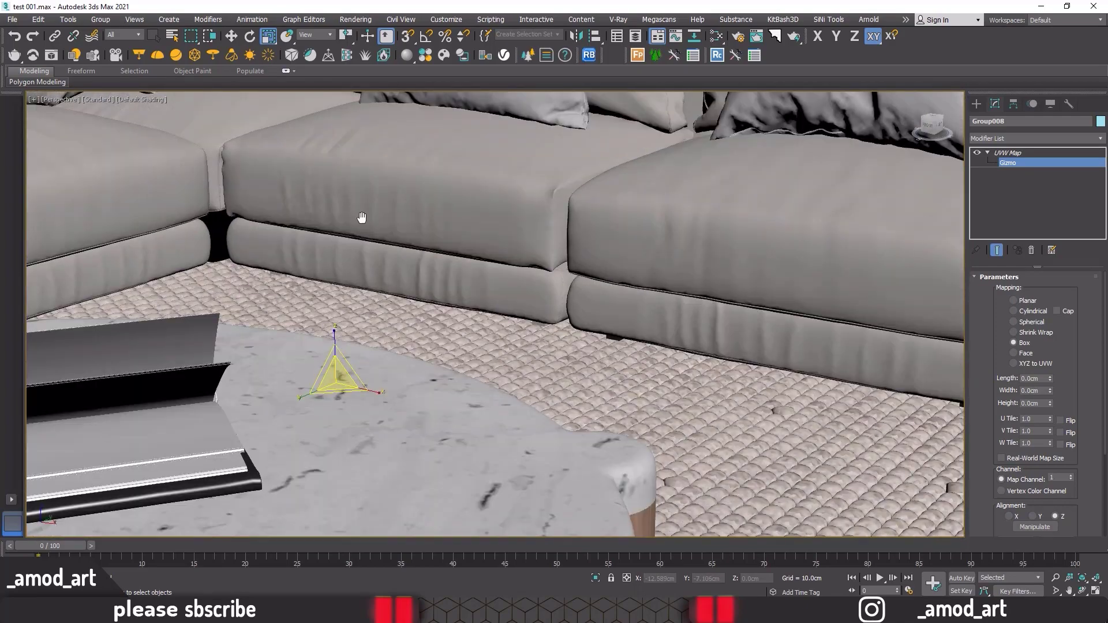
pyautogui.scroll(2, 364, 217)
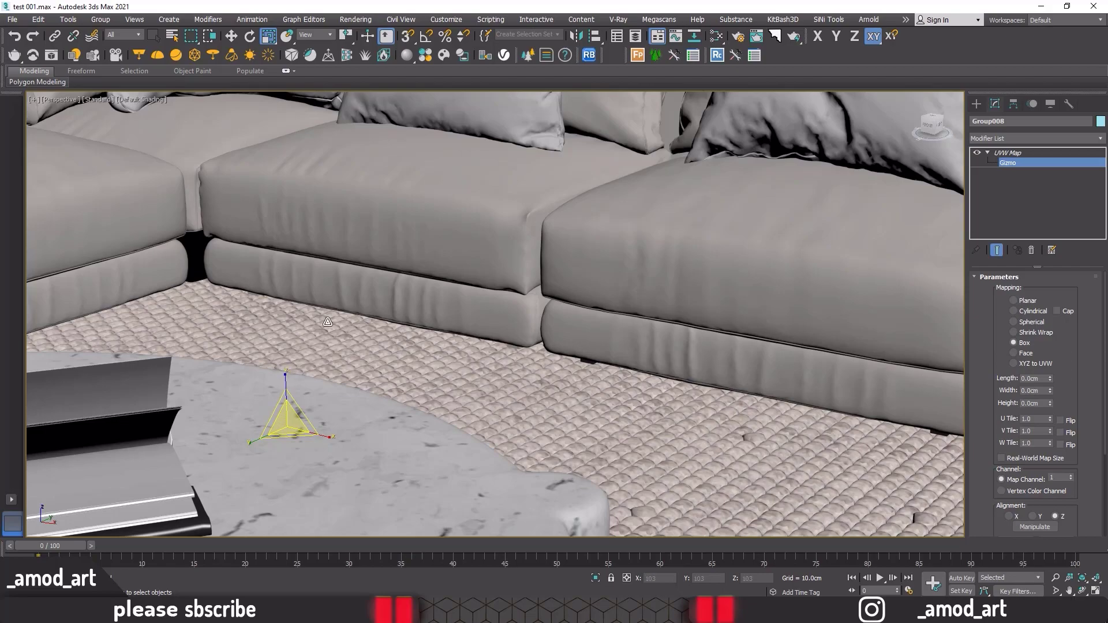
# Step: Frame the UVW Map gizmo and orbit in close on the sofa seat cushion
pyautogui.press('z')
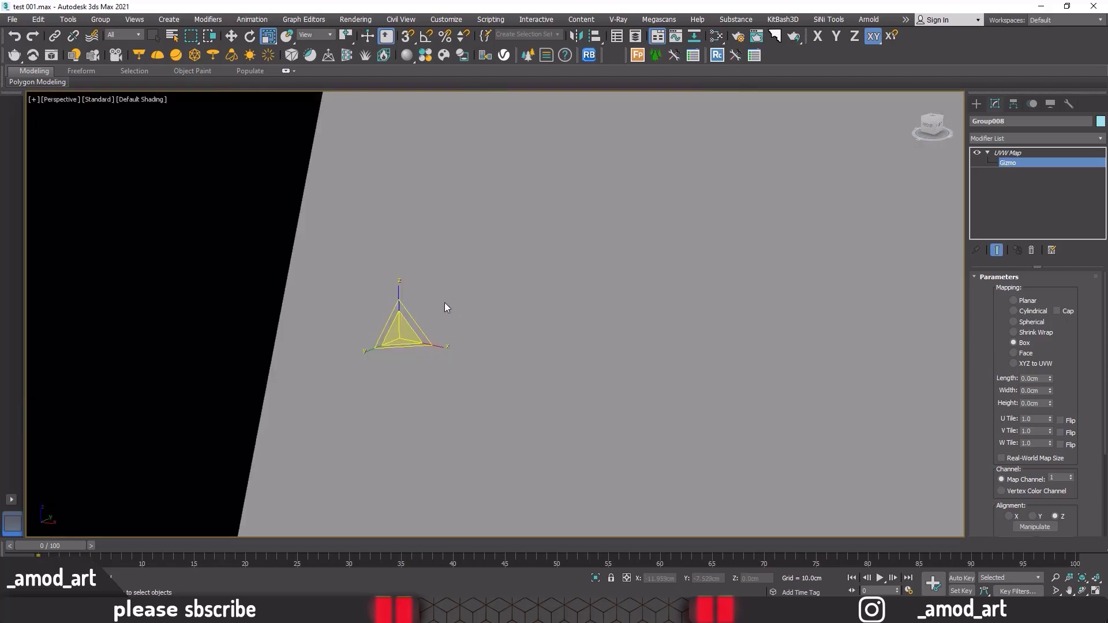
pyautogui.scroll(-5, 427, 307)
pyautogui.scroll(-5, 408, 314)
pyautogui.scroll(-5, 407, 313)
pyautogui.scroll(4, 439, 320)
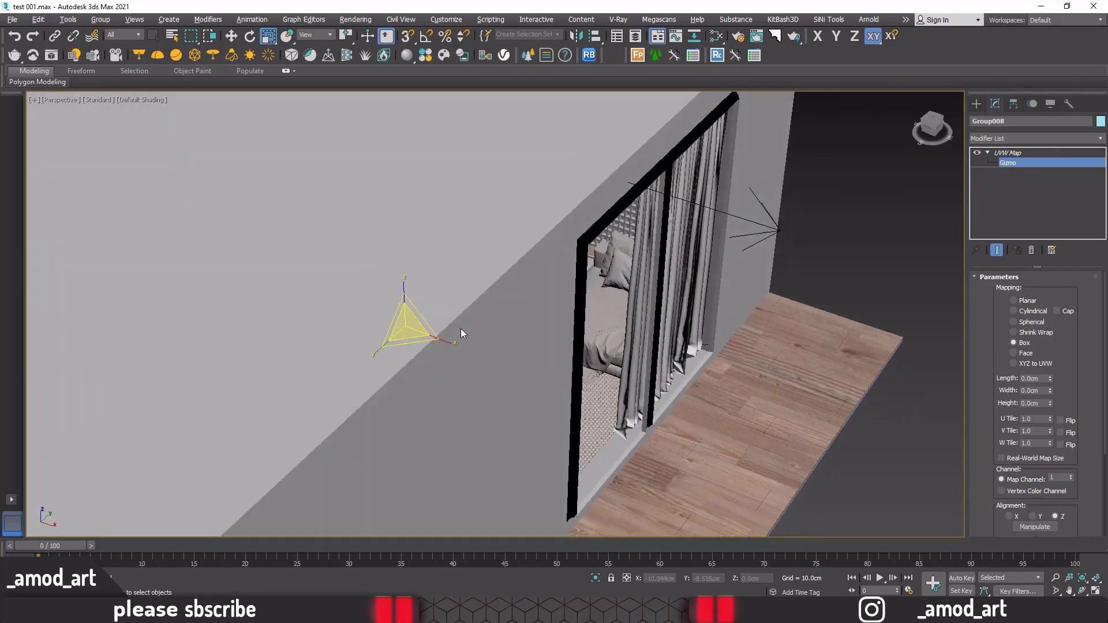
pyautogui.scroll(2, 439, 323)
pyautogui.scroll(-3, 407, 314)
pyautogui.scroll(5, 407, 314)
pyautogui.scroll(3, 406, 314)
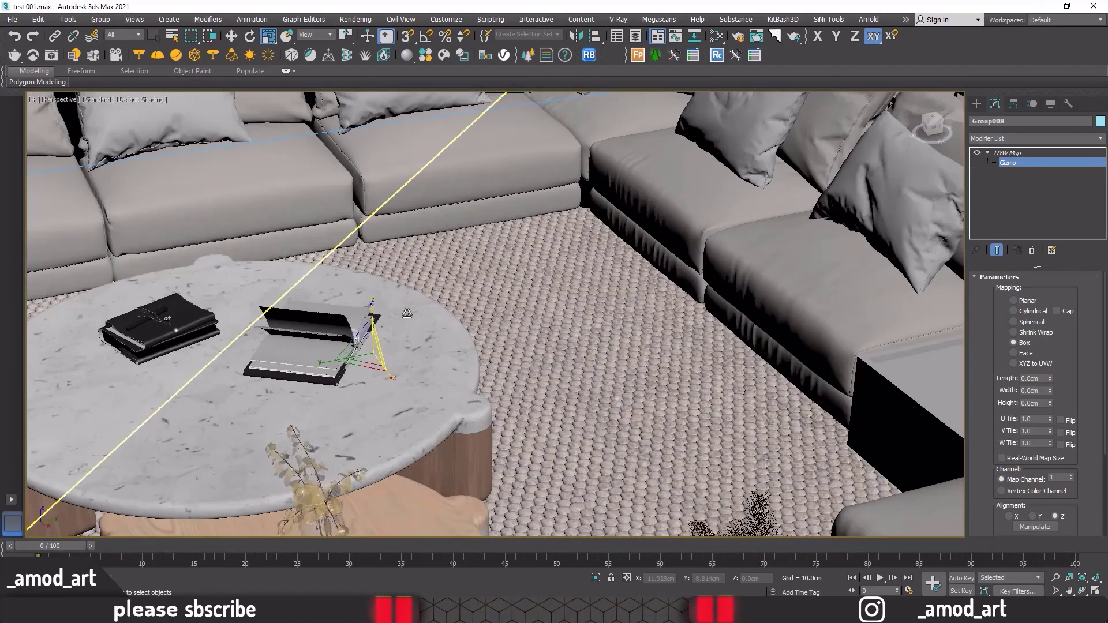
pyautogui.scroll(3, 407, 313)
pyautogui.scroll(3, 499, 384)
pyautogui.scroll(3, 500, 384)
pyautogui.scroll(3, 306, 371)
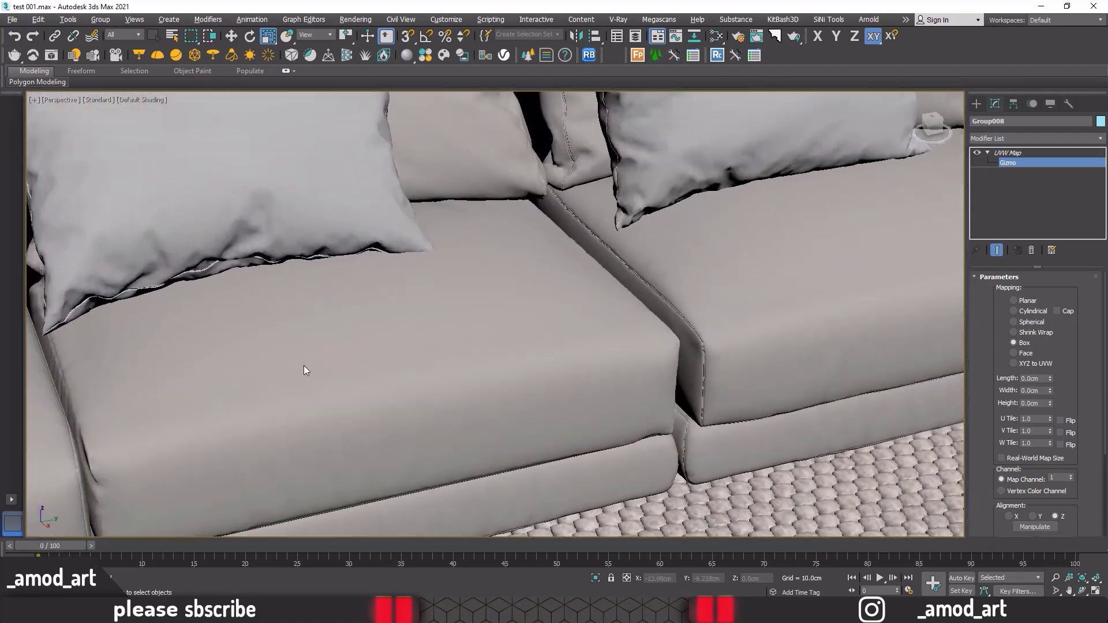
pyautogui.keyDown('alt'); pyautogui.moveTo(306, 370); pyautogui.dragTo(558, 333, button='middle'); pyautogui.keyUp('alt')
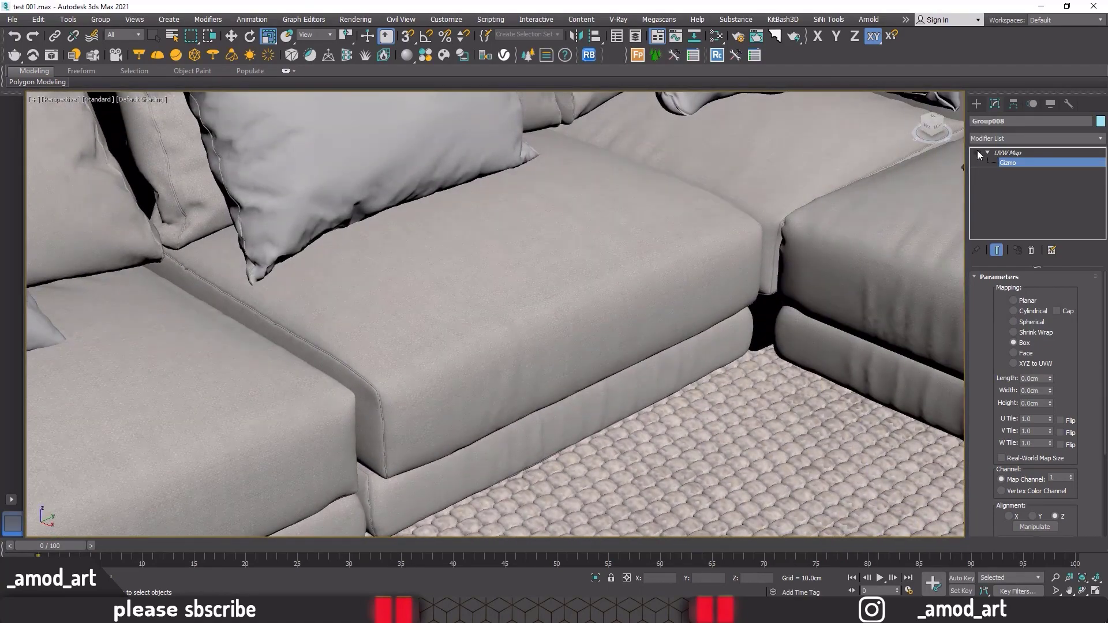
pyautogui.moveTo(612, 277)
pyautogui.keyDown('alt'); pyautogui.mouseDown(button='middle')
pyautogui.moveTo(639, 280)
pyautogui.moveTo(505, 270)
pyautogui.mouseUp(button='middle'); pyautogui.keyUp('alt')
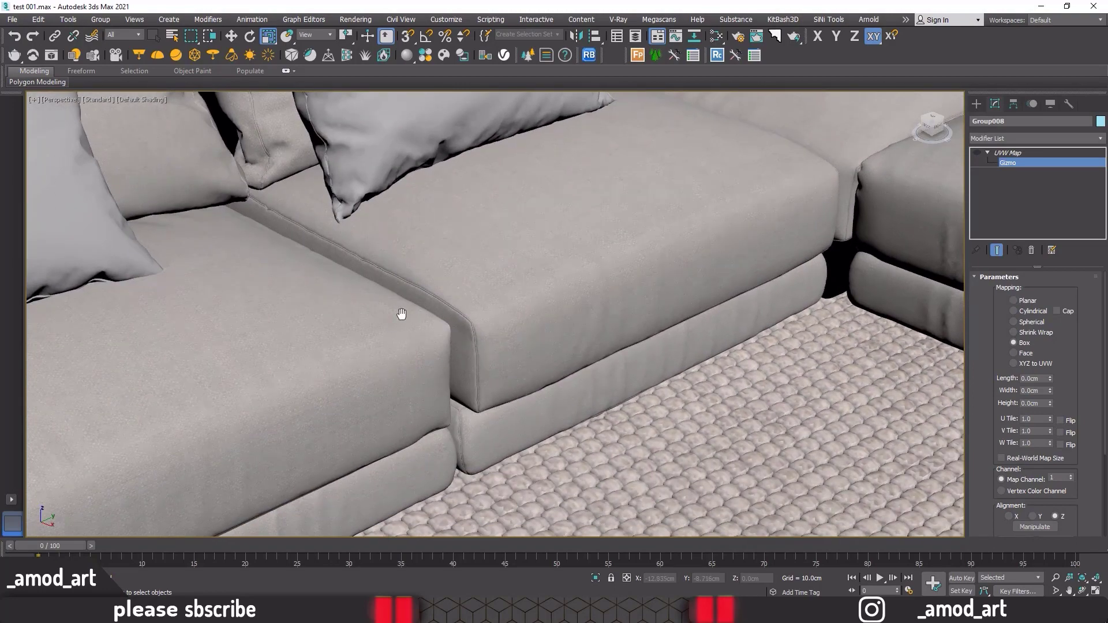
pyautogui.moveTo(401, 314)
pyautogui.mouseDown(button='middle')
pyautogui.moveTo(641, 206)
pyautogui.moveTo(530, 277)
pyautogui.moveTo(609, 245)
pyautogui.moveTo(370, 285)
pyautogui.mouseUp(button='middle')
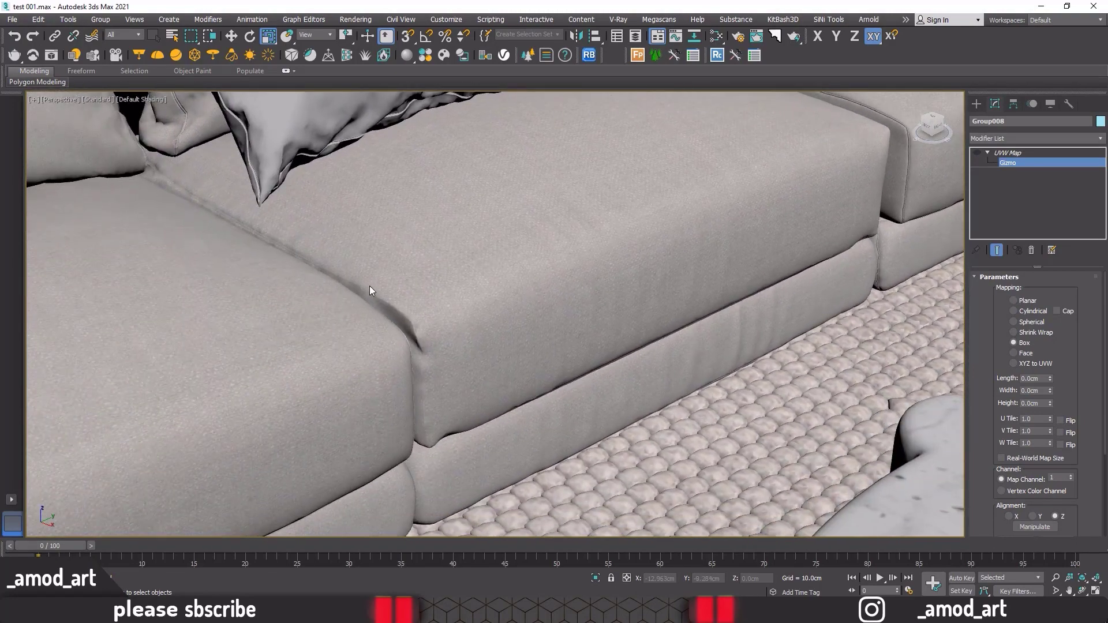
pyautogui.scroll(3, 477, 234)
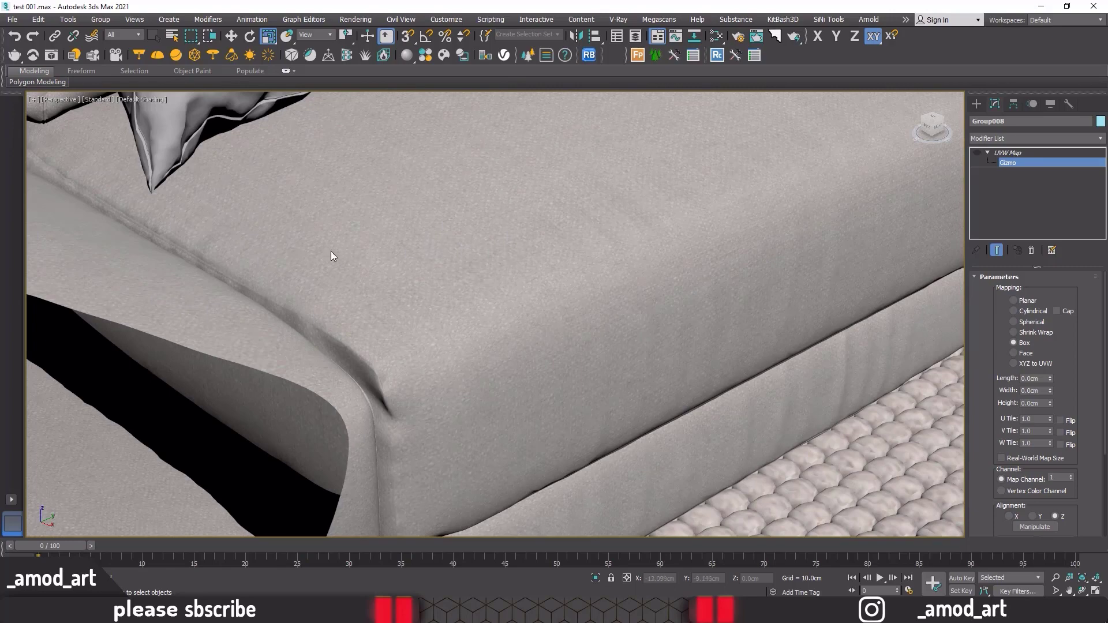
# Step: Return to the PhysCamera view, delete the sofa's UVW Map modifier, show safe frame and render
pyautogui.press('c')
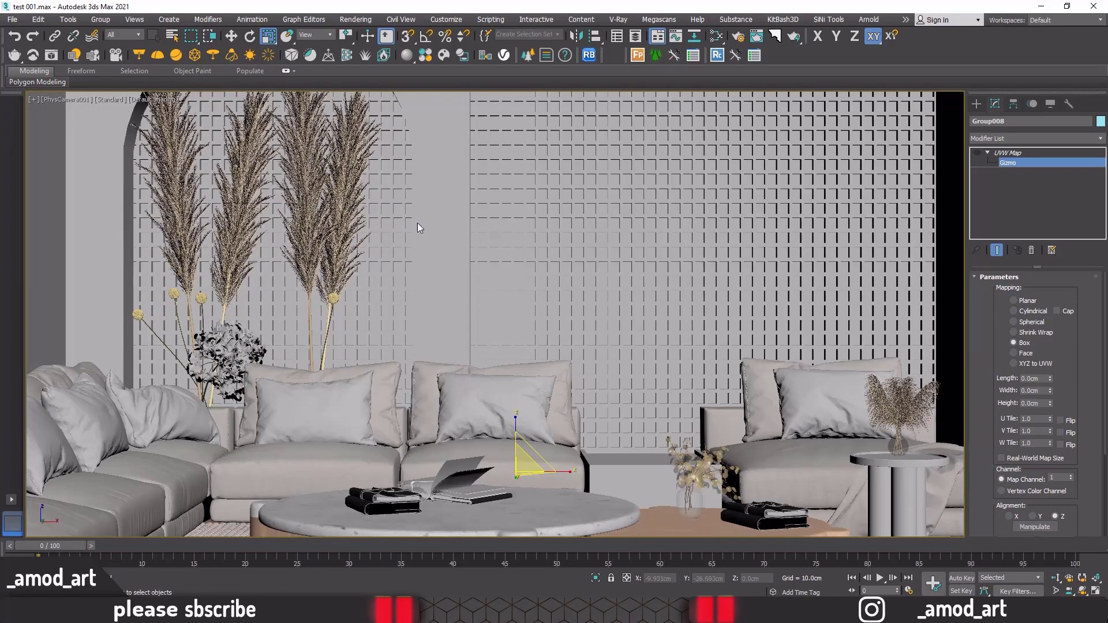
pyautogui.click(1007, 153)
pyautogui.click(1032, 251)
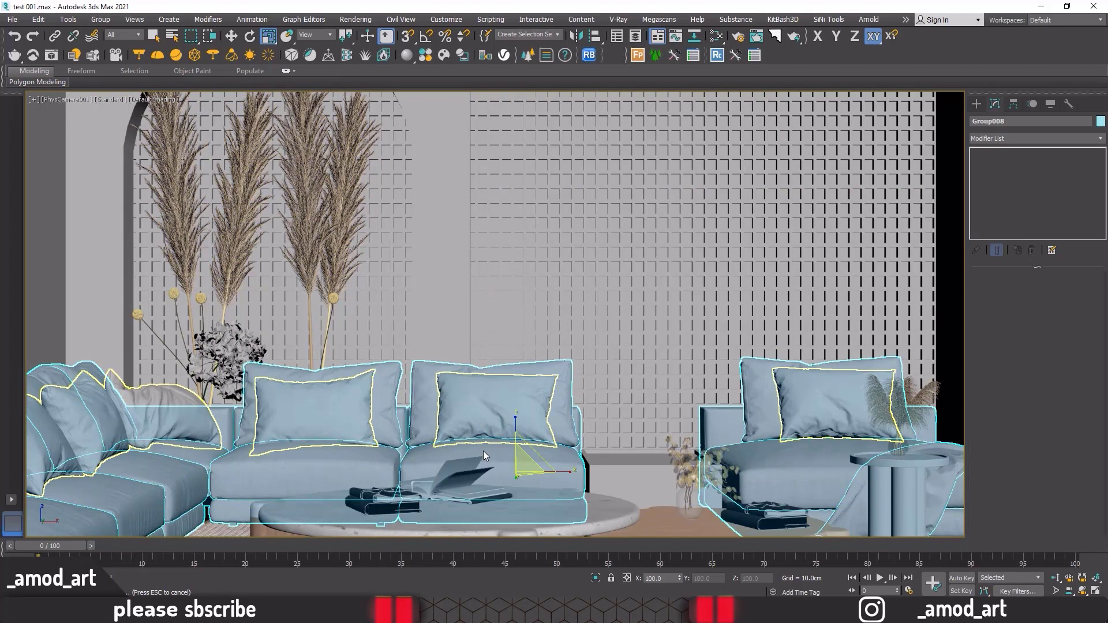
pyautogui.hotkey('shift', 'f')
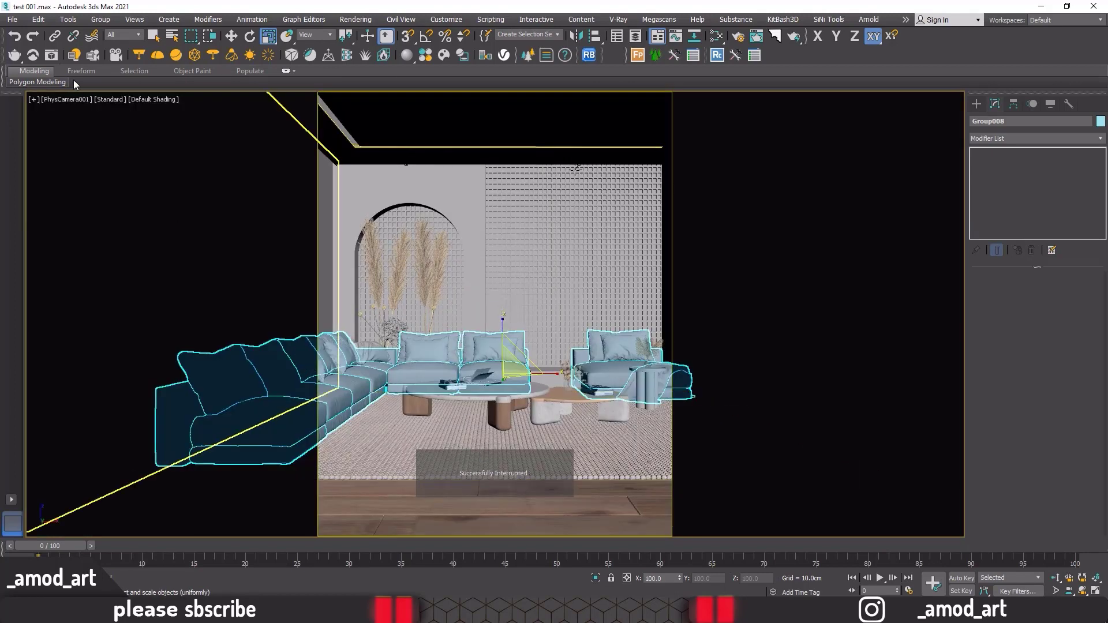
pyautogui.click(51, 56)
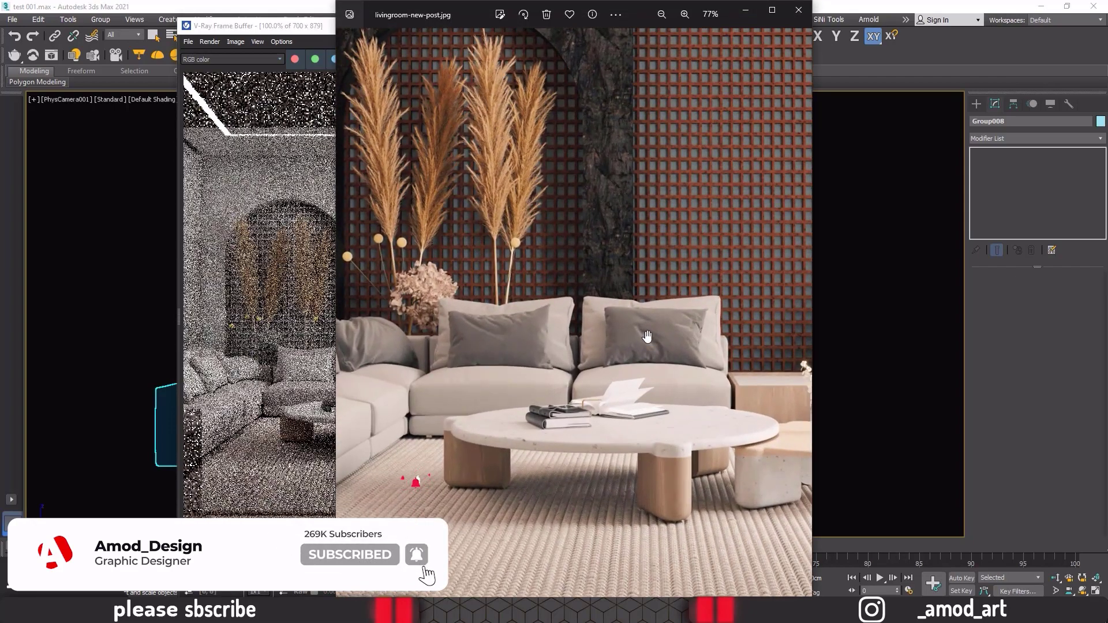
# Step: Close the reference image viewer, open the Slate editor maximized, and add a new VRayMtl
pyautogui.scroll(-1, 714, 126)
pyautogui.scroll(-2, 714, 126)
pyautogui.click(742, 11)
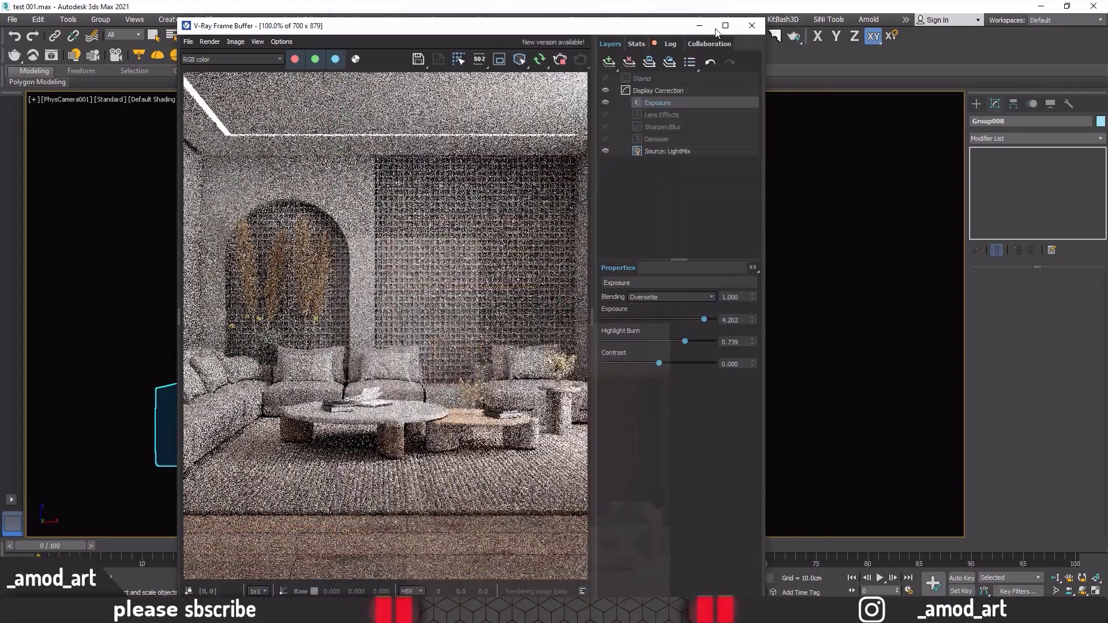
pyautogui.moveTo(627, 28)
pyautogui.mouseDown()
pyautogui.moveTo(501, 31)
pyautogui.moveTo(472, 21)
pyautogui.mouseUp()
pyautogui.click(716, 35)
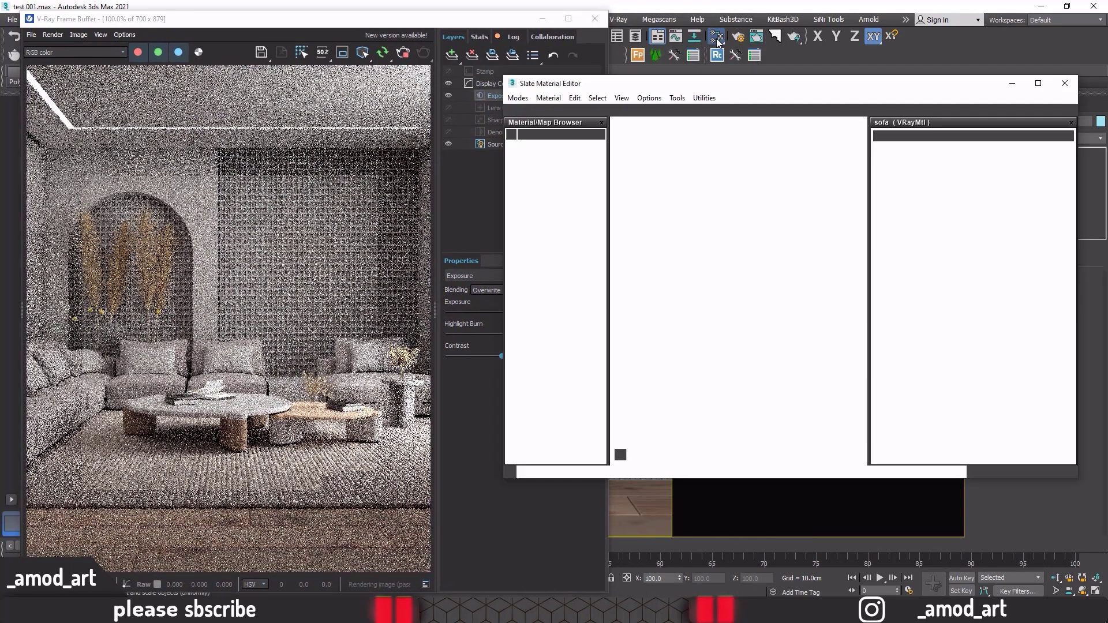
pyautogui.doubleClick(781, 89)
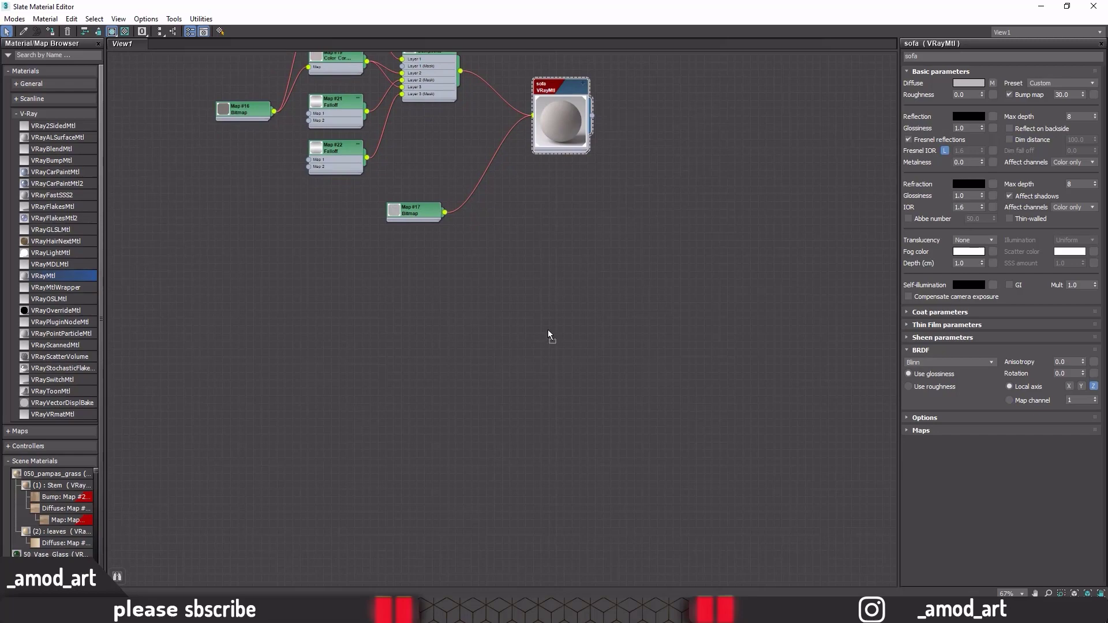
pyautogui.moveTo(549, 334); pyautogui.dragTo(545, 329)
# Step: Close the texture folder and V-Ray Frame Buffer, then re-maximize the Slate editor
pyautogui.hotkey('alt', 'Tab')
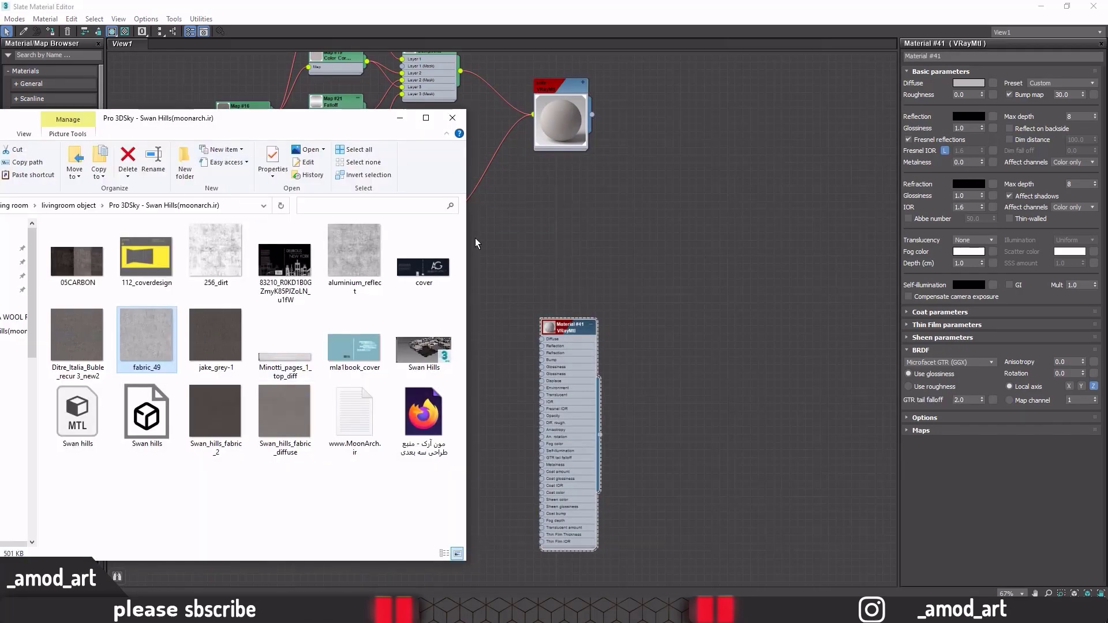
pyautogui.click(453, 118)
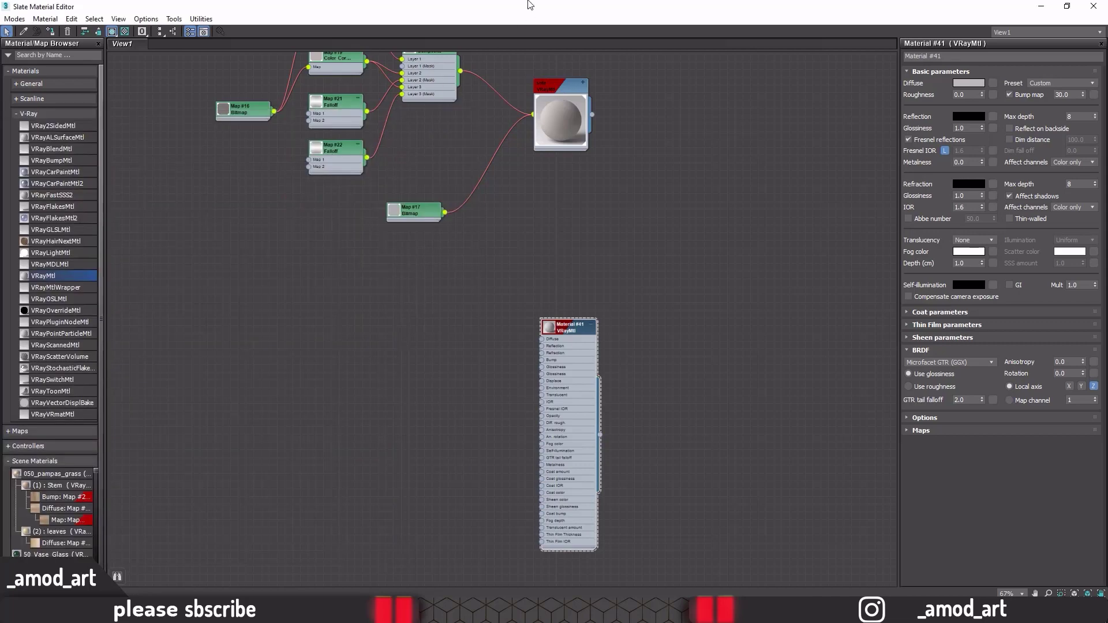
pyautogui.doubleClick(354, 7)
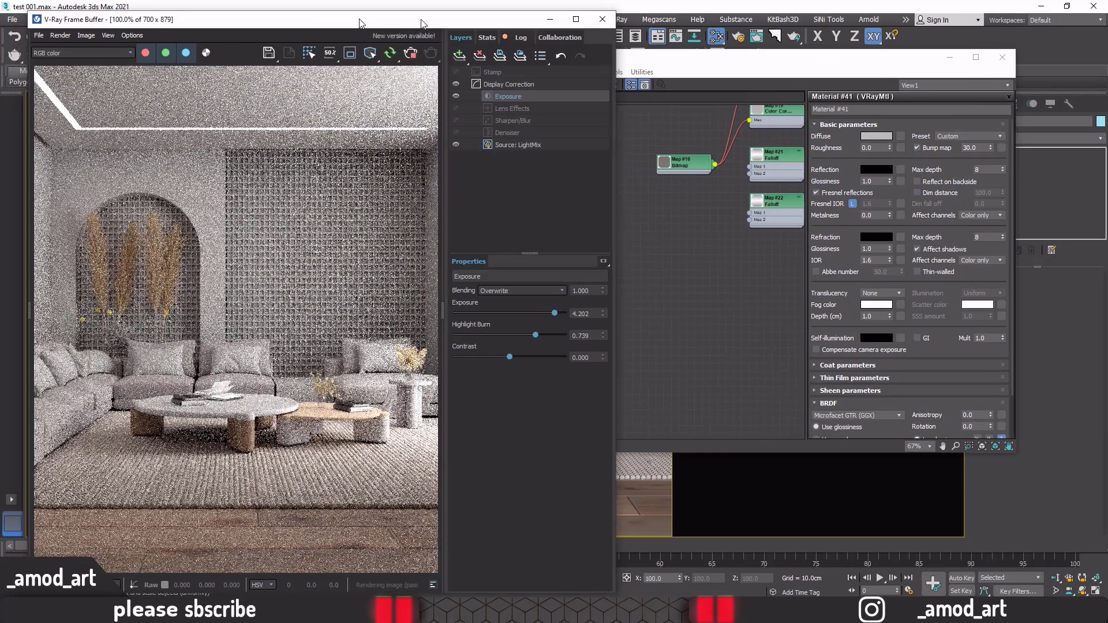
pyautogui.moveTo(355, 26); pyautogui.dragTo(482, 28)
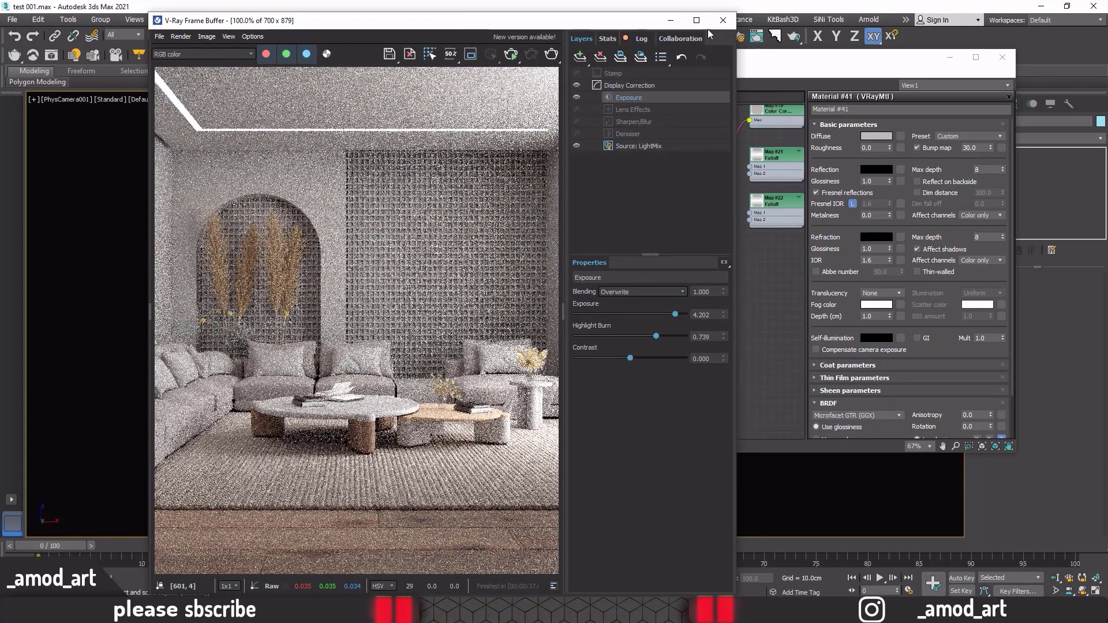
pyautogui.click(723, 20)
pyautogui.doubleClick(719, 67)
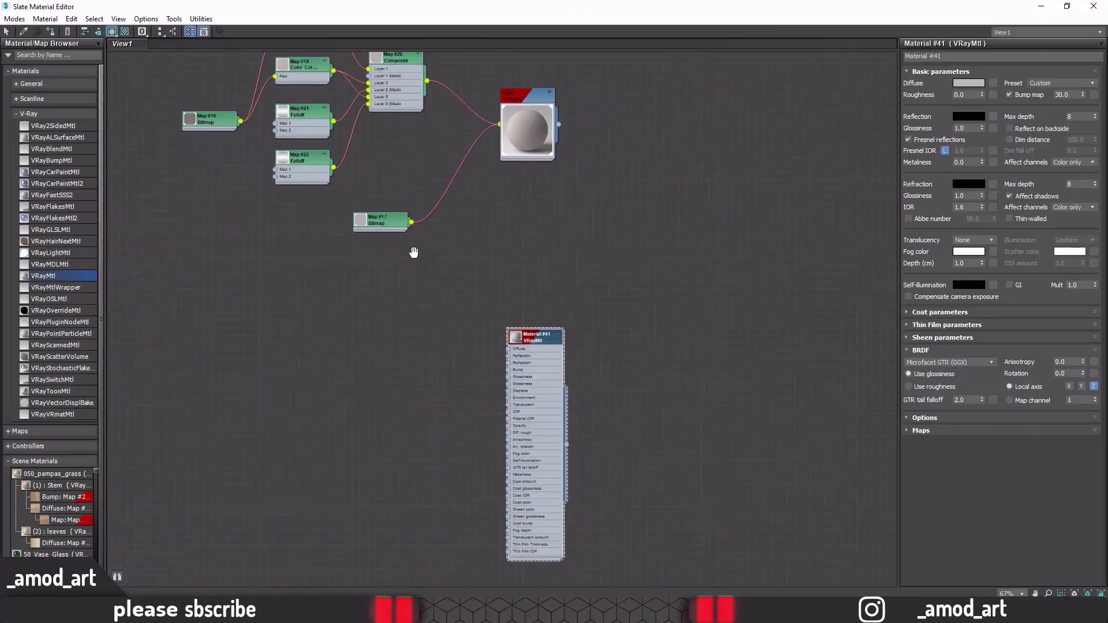
# Step: Drop Swan_hills_fabric_2 and fabric_49 from the texture folder into the graph as bitmaps
pyautogui.moveTo(414, 253); pyautogui.dragTo(421, 198, button='middle')
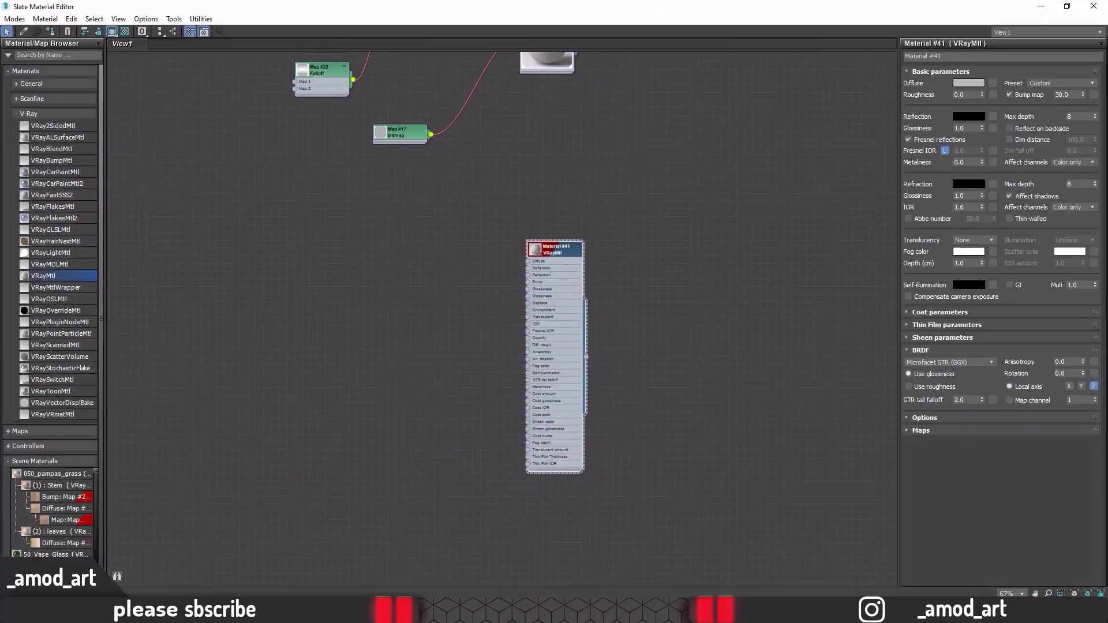
pyautogui.hotkey('alt', 'Tab')
pyautogui.moveTo(216, 412); pyautogui.dragTo(487, 267)
pyautogui.click(137, 374)
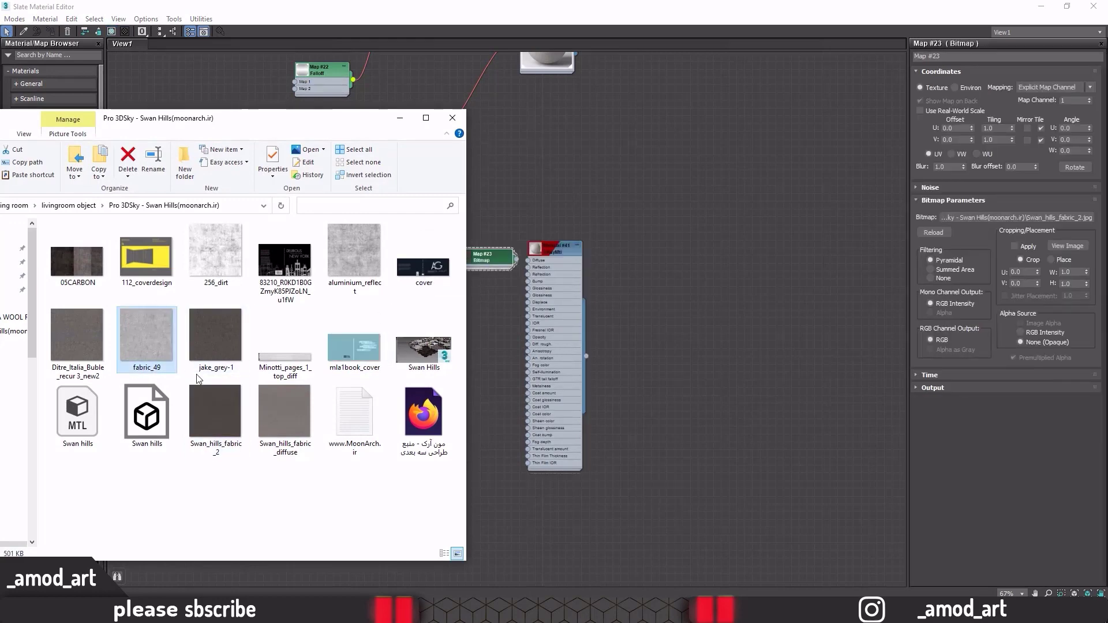
pyautogui.moveTo(198, 379); pyautogui.dragTo(497, 329)
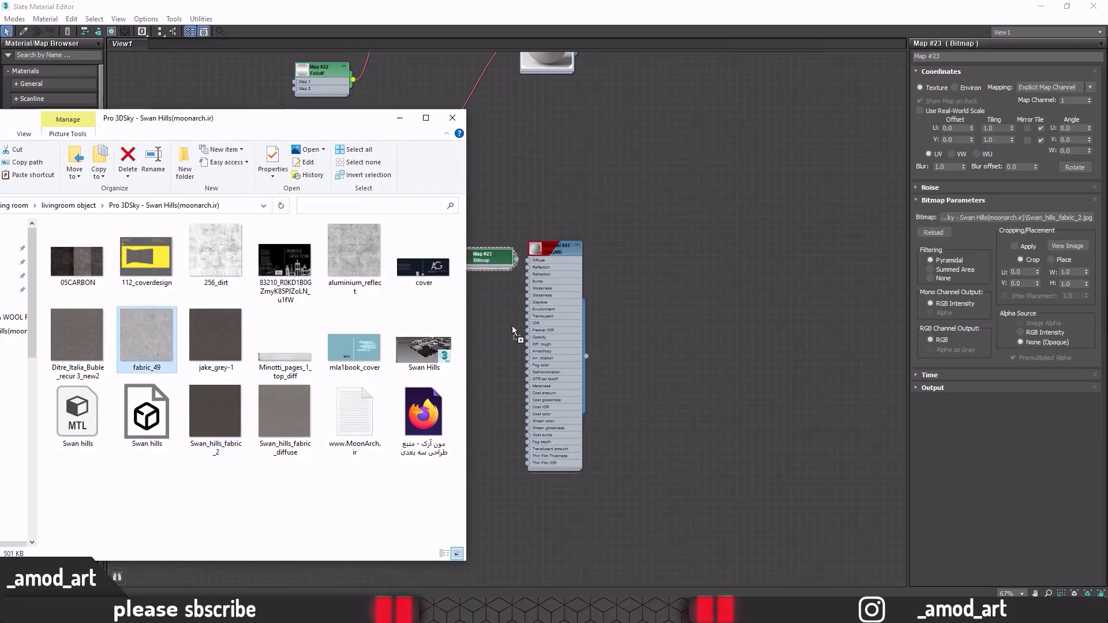
# Step: Close the texture folder and move both new bitmap nodes beside Material #41
pyautogui.click(448, 121)
pyautogui.moveTo(462, 259); pyautogui.dragTo(615, 274, button='middle')
pyautogui.moveTo(673, 390); pyautogui.dragTo(550, 270)
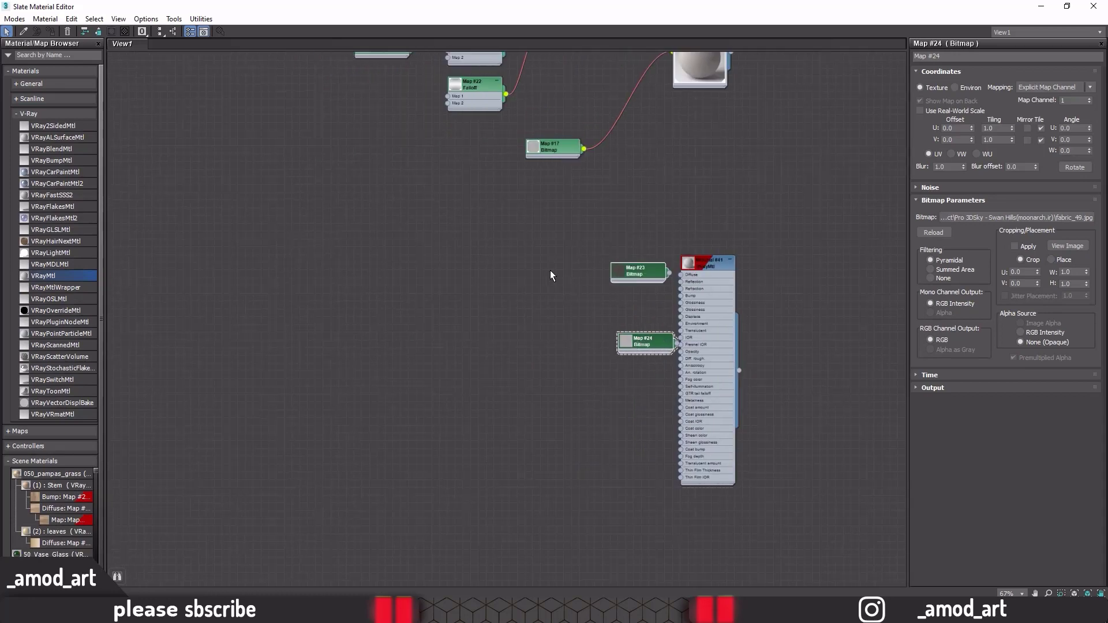
pyautogui.moveTo(619, 269); pyautogui.dragTo(395, 278)
# Step: Separate Maps #23 and #24 and add a Color Correction map beside Map #23
pyautogui.moveTo(417, 347)
pyautogui.mouseDown()
pyautogui.moveTo(506, 410)
pyautogui.moveTo(552, 390)
pyautogui.mouseUp()
pyautogui.scroll(2, 507, 346)
pyautogui.scroll(1, 459, 299)
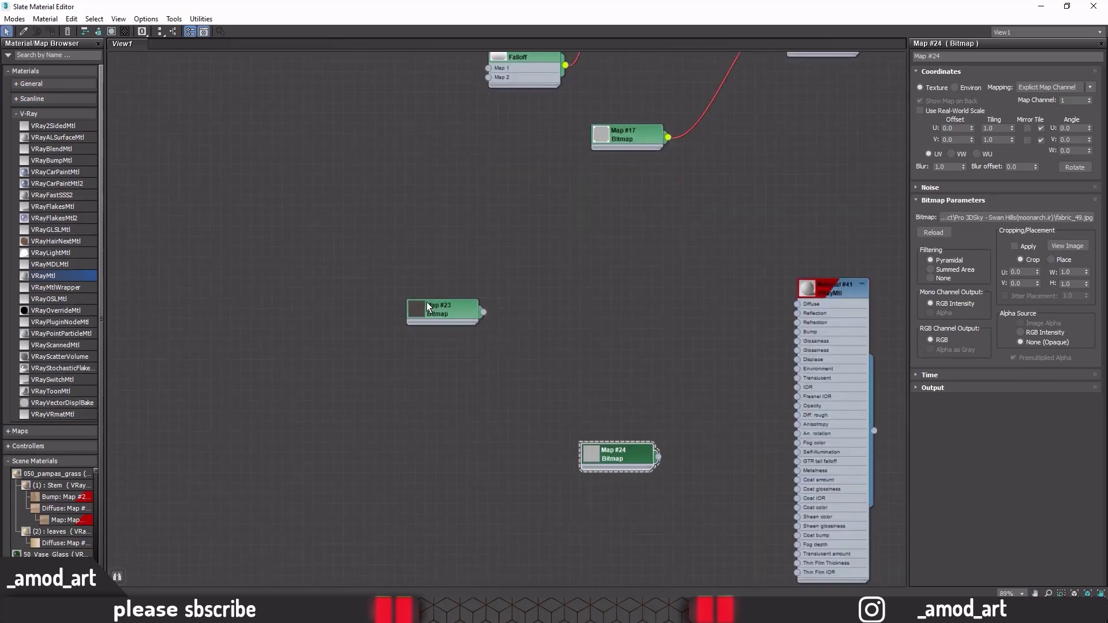
pyautogui.moveTo(428, 303); pyautogui.dragTo(406, 303)
pyautogui.rightClick(492, 247)
pyautogui.moveTo(528, 266)
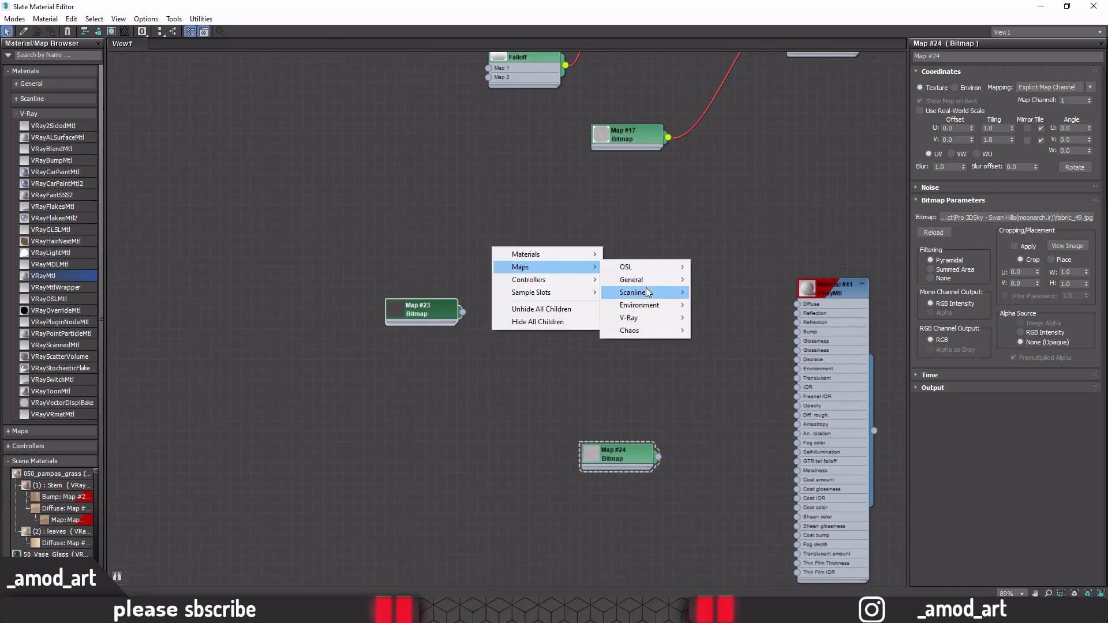
pyautogui.moveTo(641, 292)
pyautogui.click(718, 144)
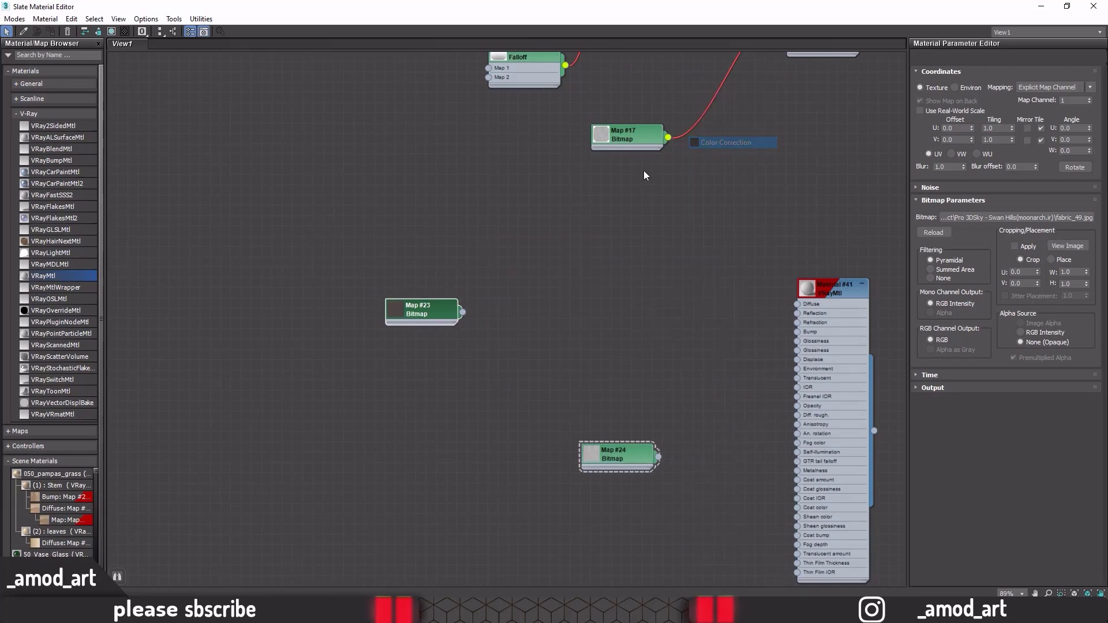
pyautogui.moveTo(500, 253)
pyautogui.mouseDown()
pyautogui.moveTo(518, 250)
pyautogui.moveTo(513, 302)
pyautogui.mouseUp()
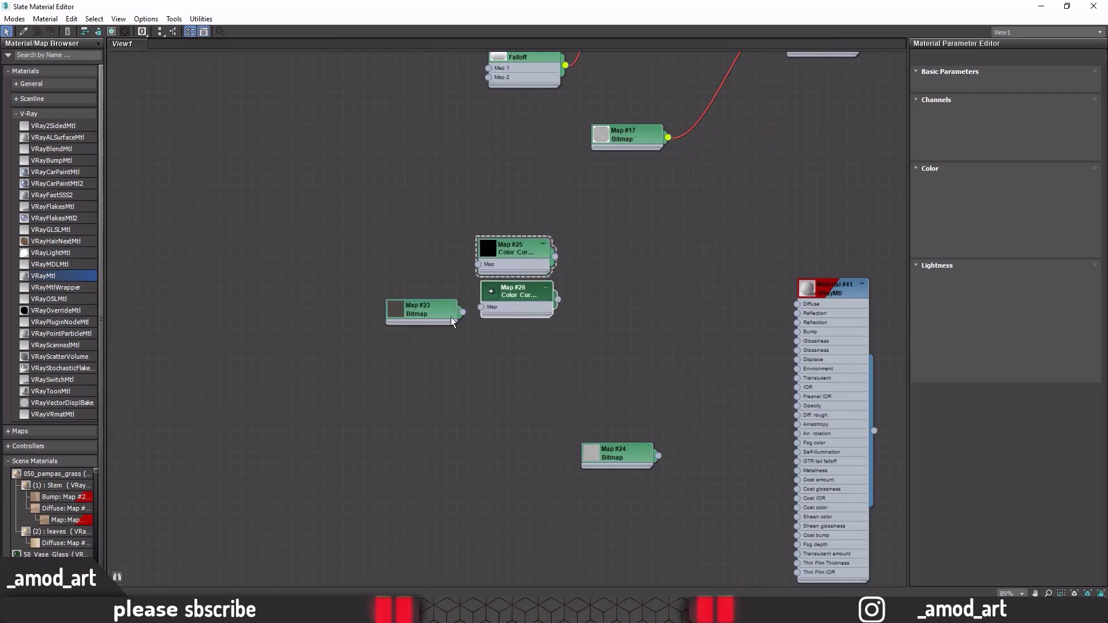
pyautogui.moveTo(418, 317); pyautogui.dragTo(406, 315)
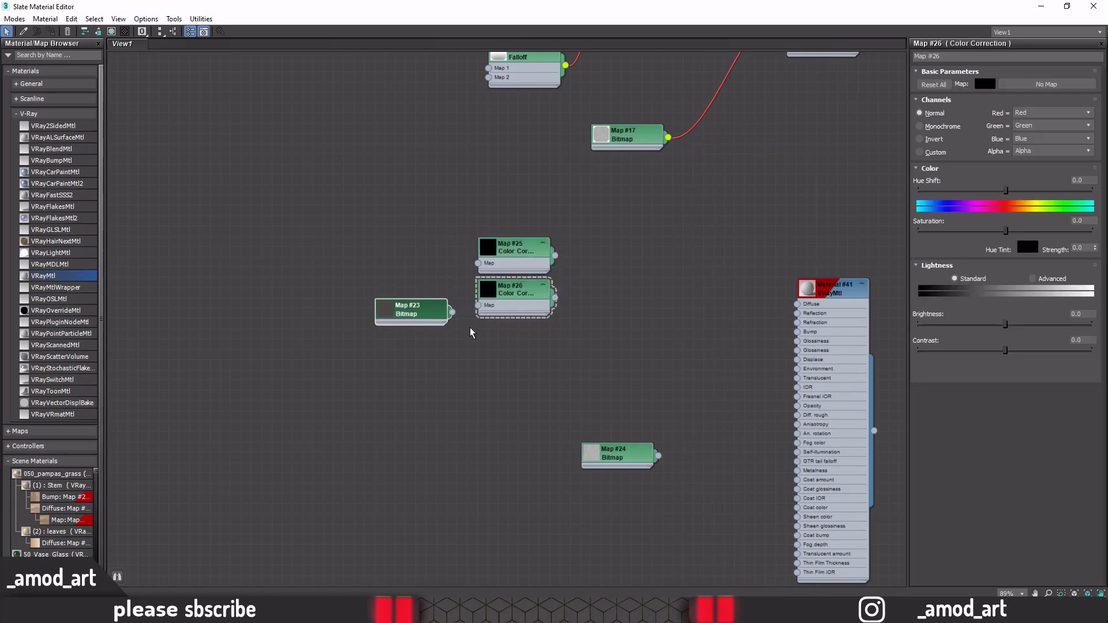
pyautogui.moveTo(470, 333); pyautogui.dragTo(404, 338, button='middle')
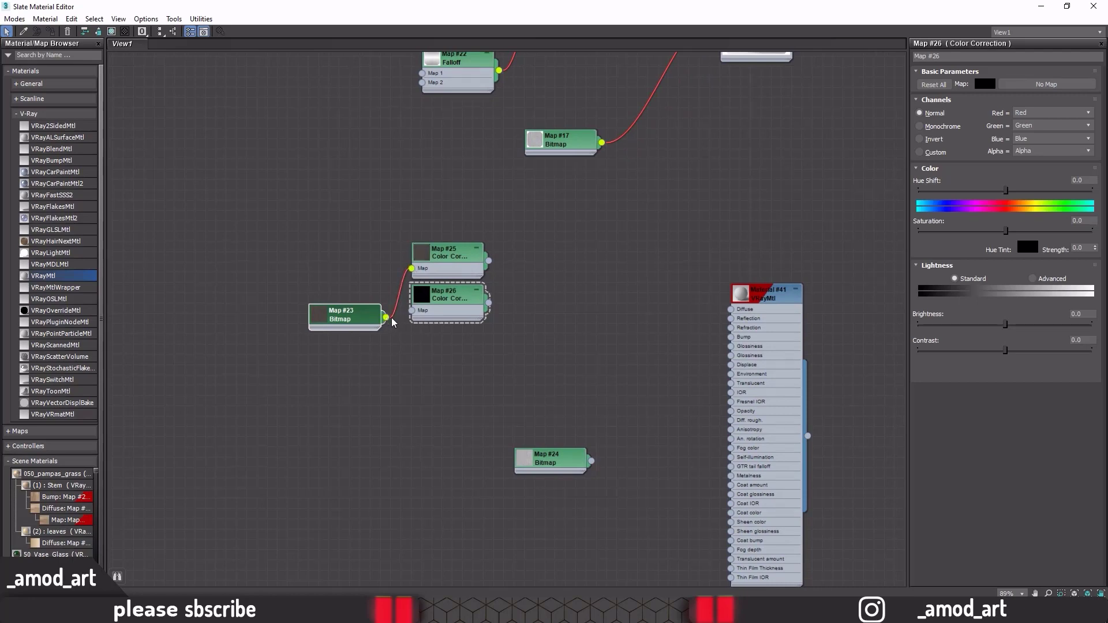
# Step: Add a three-layer Composite fed by Map #25 on Layer 1, driving Material #41's Diffuse
pyautogui.rightClick(562, 254)
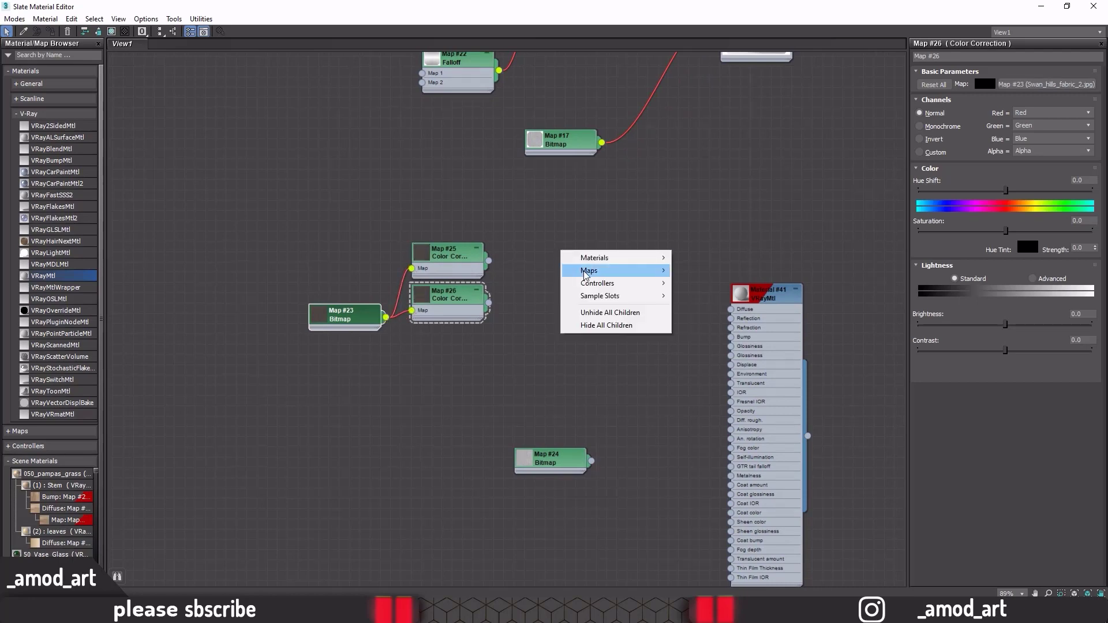
pyautogui.moveTo(701, 283)
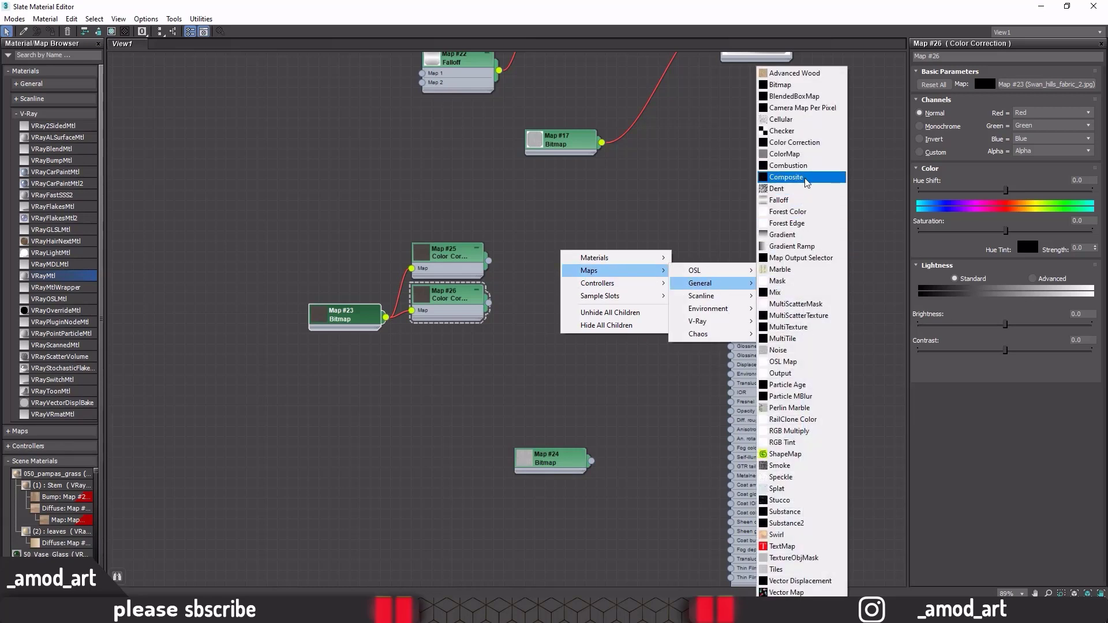
pyautogui.click(805, 178)
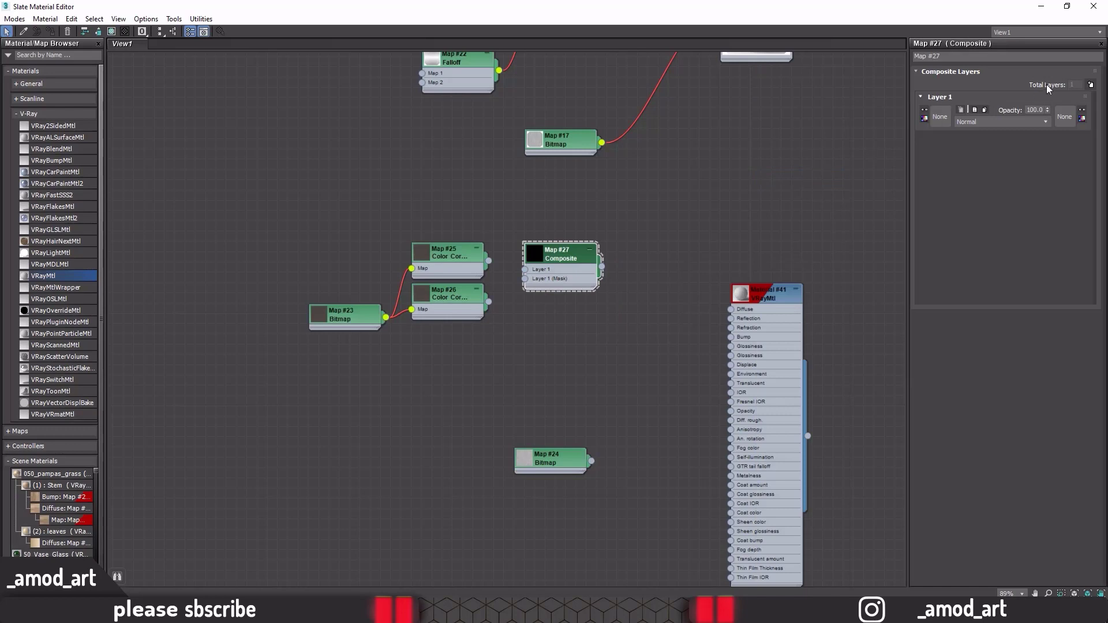
pyautogui.click(1091, 86)
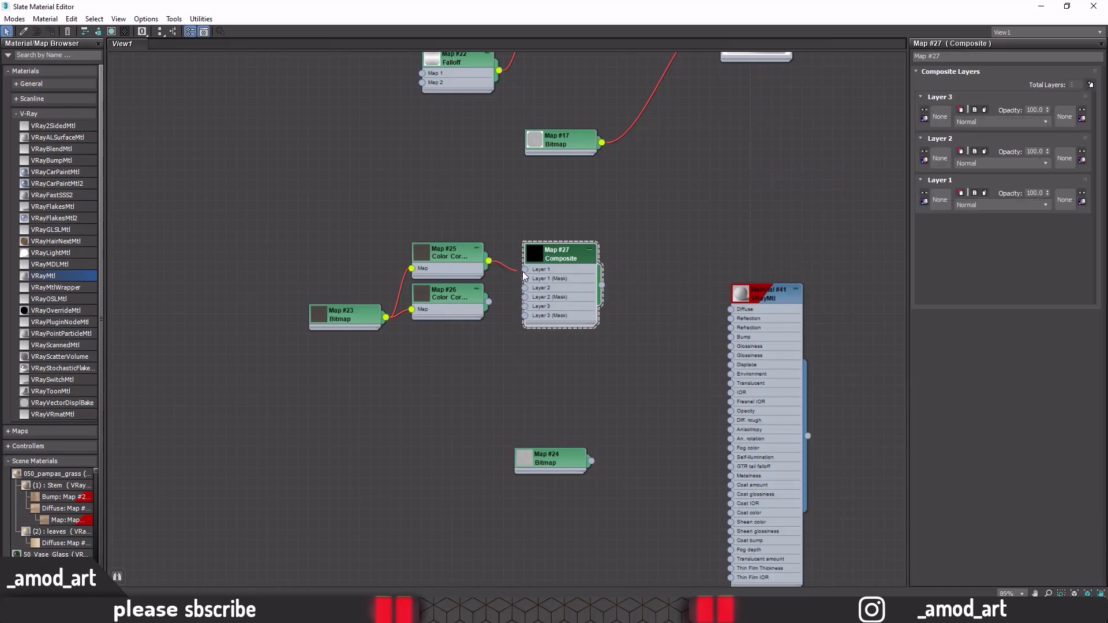
pyautogui.moveTo(525, 274); pyautogui.dragTo(525, 306)
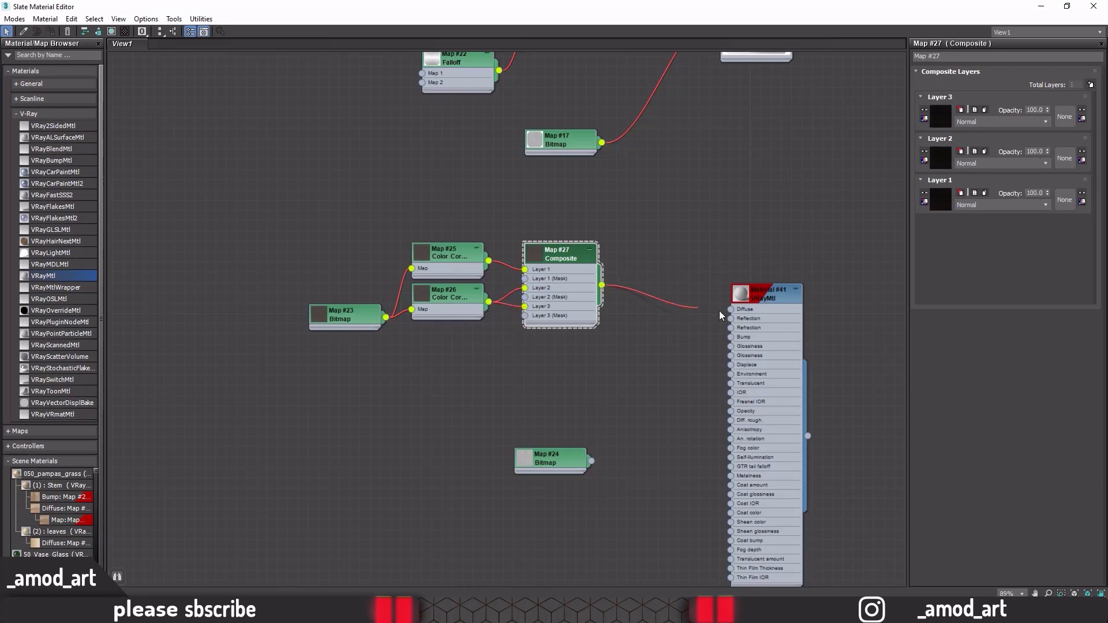
pyautogui.moveTo(719, 316); pyautogui.dragTo(732, 309)
pyautogui.moveTo(706, 331); pyautogui.dragTo(616, 323, button='middle')
# Step: Open an enlarged preview window of Material #41
pyautogui.doubleClick(657, 282)
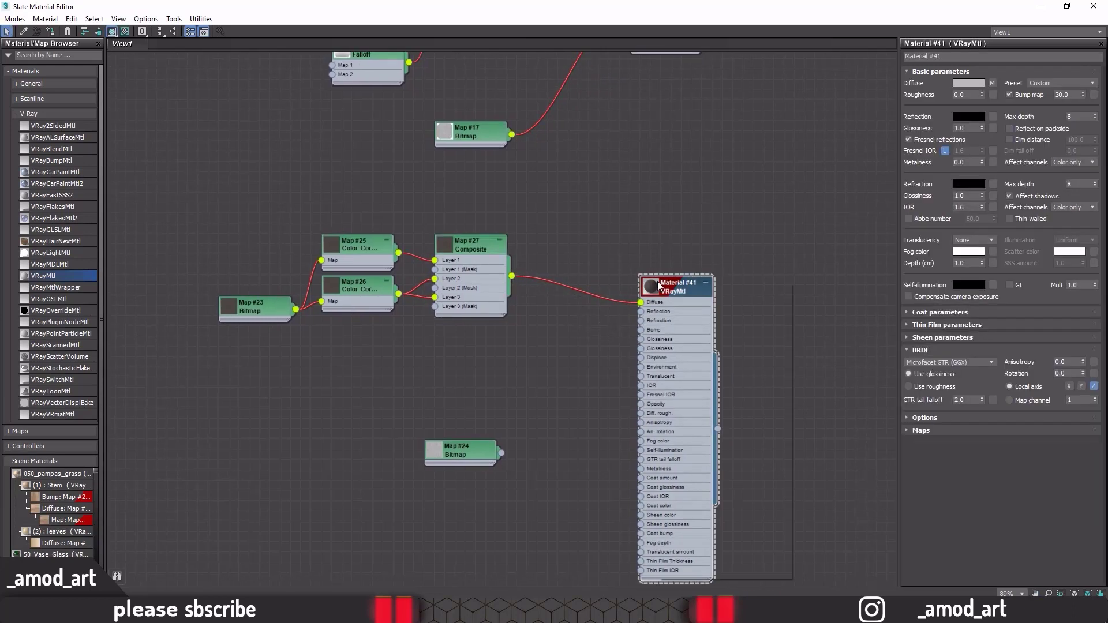
pyautogui.rightClick(658, 284)
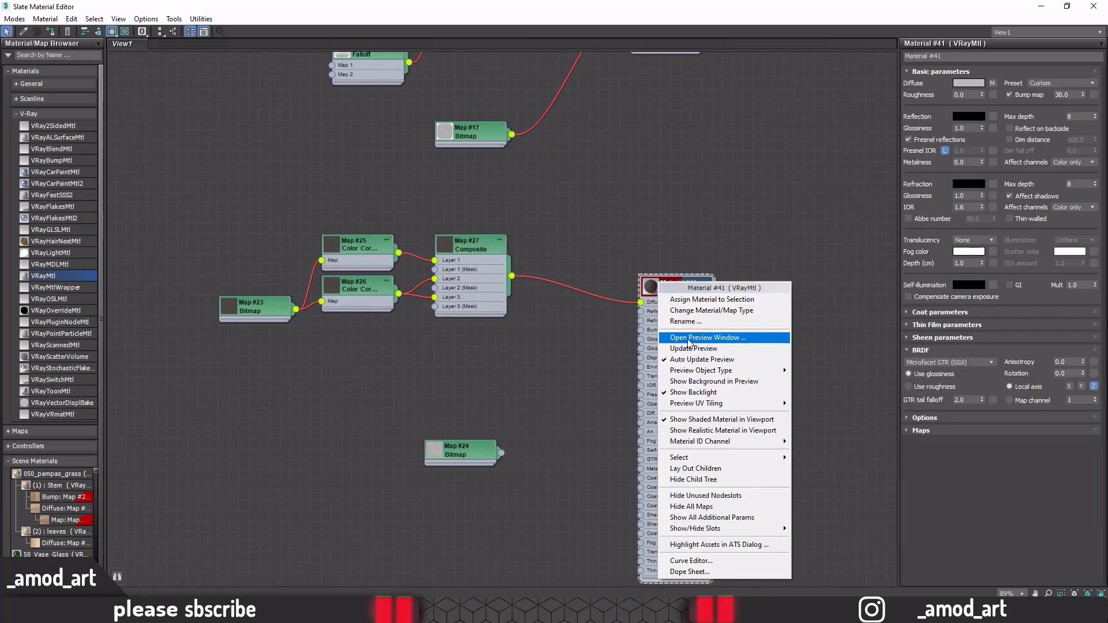
pyautogui.click(689, 338)
pyautogui.moveTo(700, 333); pyautogui.dragTo(700, 111)
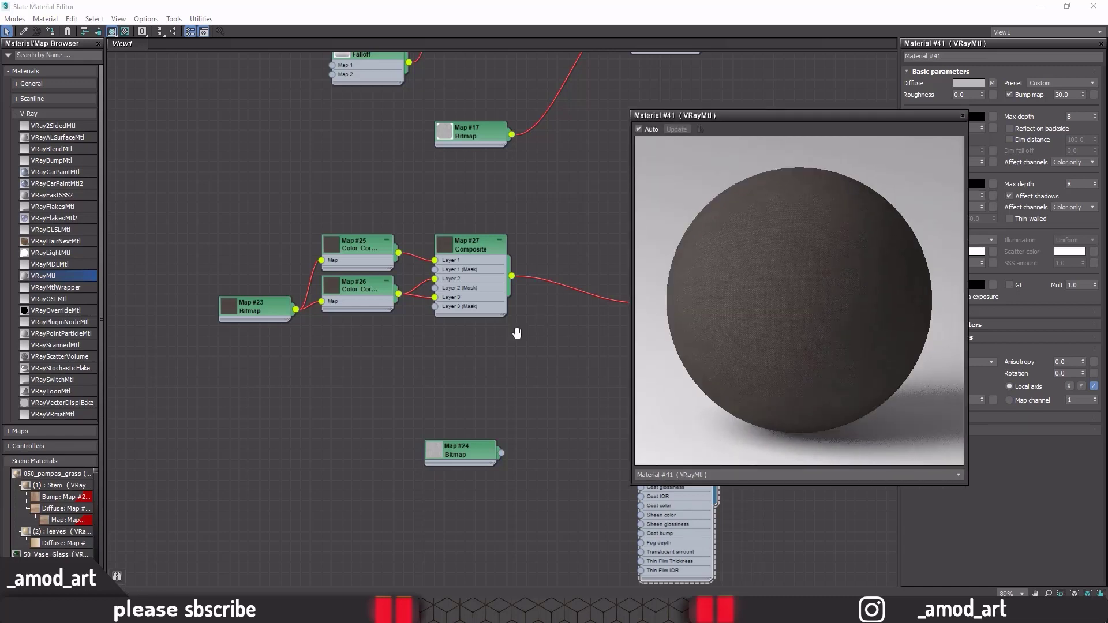
pyautogui.moveTo(545, 333)
pyautogui.mouseDown(button='middle')
pyautogui.moveTo(438, 309)
pyautogui.moveTo(466, 301)
pyautogui.mouseUp(button='middle')
# Step: Wire two Falloff maps into Composite Layer 3 and its mask, and Map #24 into Displace
pyautogui.rightClick(260, 299)
pyautogui.moveTo(310, 318)
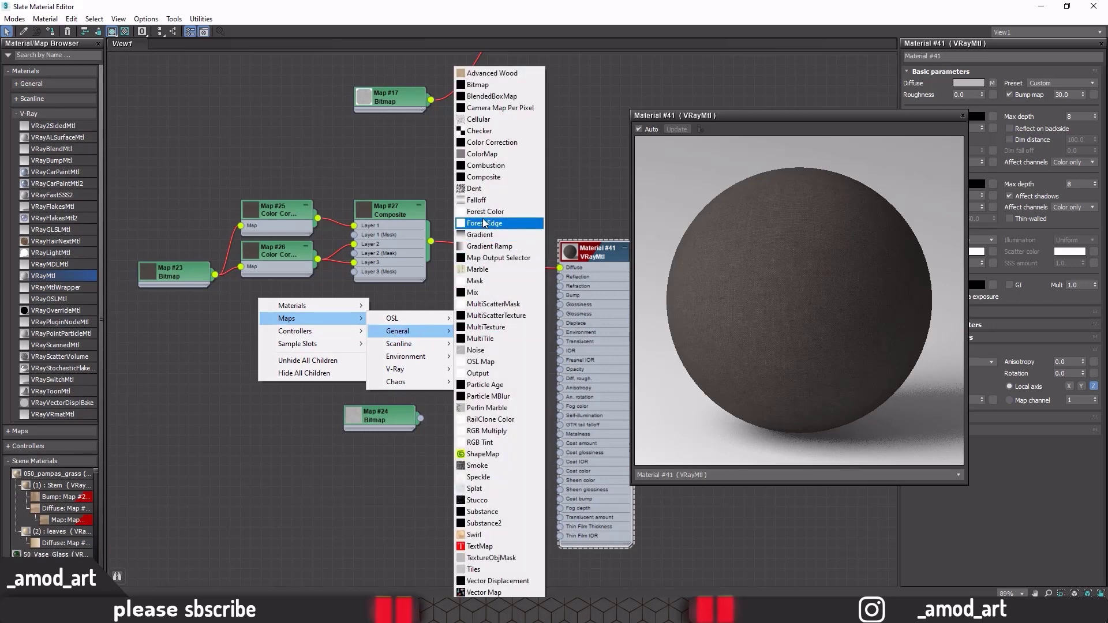
pyautogui.click(482, 200)
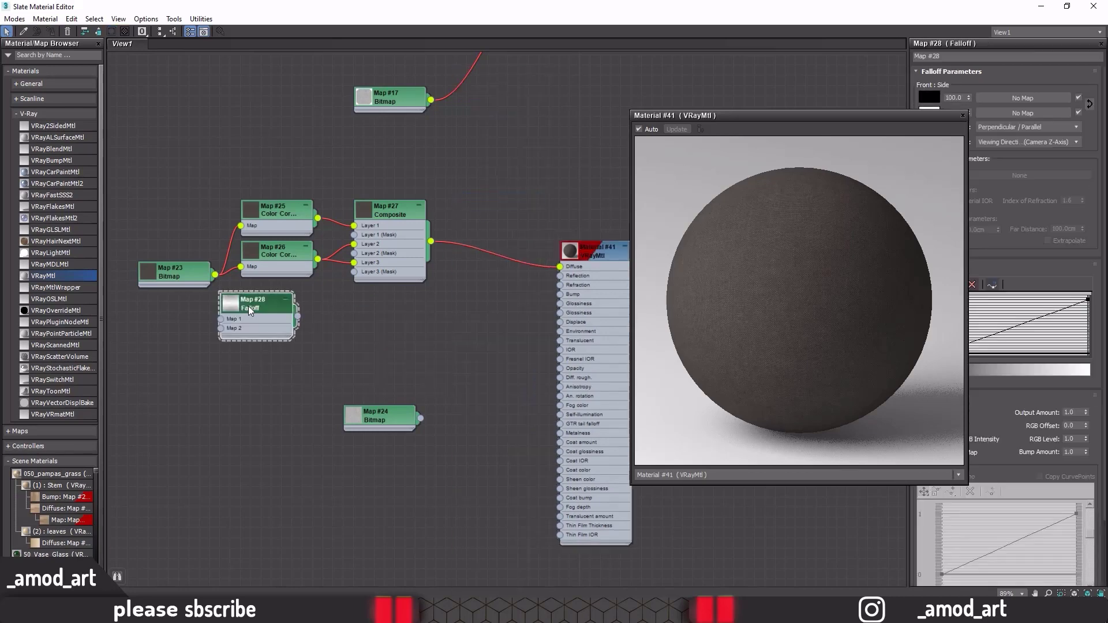
pyautogui.keyDown('shift'); pyautogui.moveTo(248, 306); pyautogui.dragTo(251, 364); pyautogui.keyUp('shift')
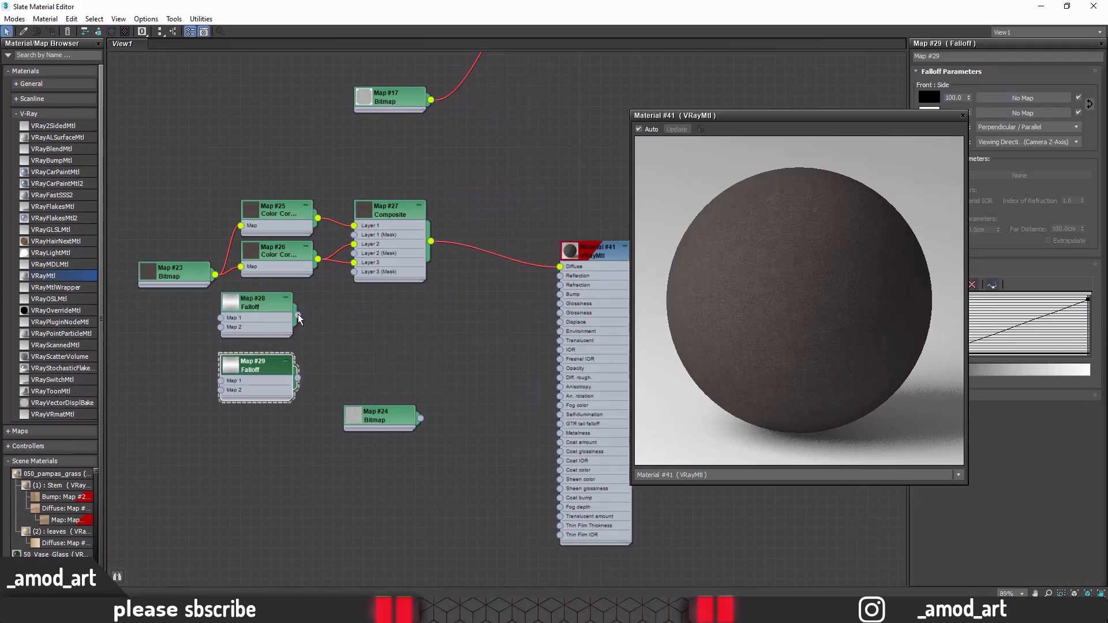
pyautogui.moveTo(297, 314); pyautogui.dragTo(354, 262)
pyautogui.moveTo(297, 379); pyautogui.dragTo(354, 271)
pyautogui.moveTo(422, 418); pyautogui.dragTo(560, 321)
# Step: Set Material #41's BRDF to Blinn, close its preview, and restore the Slate editor to a smaller window
pyautogui.doubleClick(600, 254)
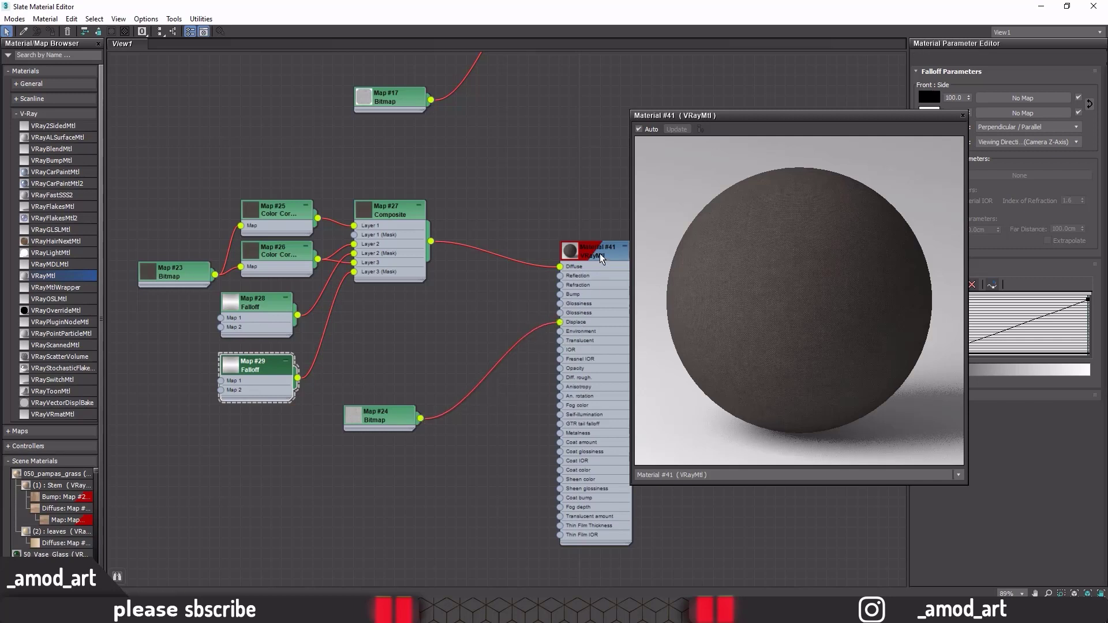
pyautogui.moveTo(725, 115); pyautogui.dragTo(611, 98)
pyautogui.click(930, 364)
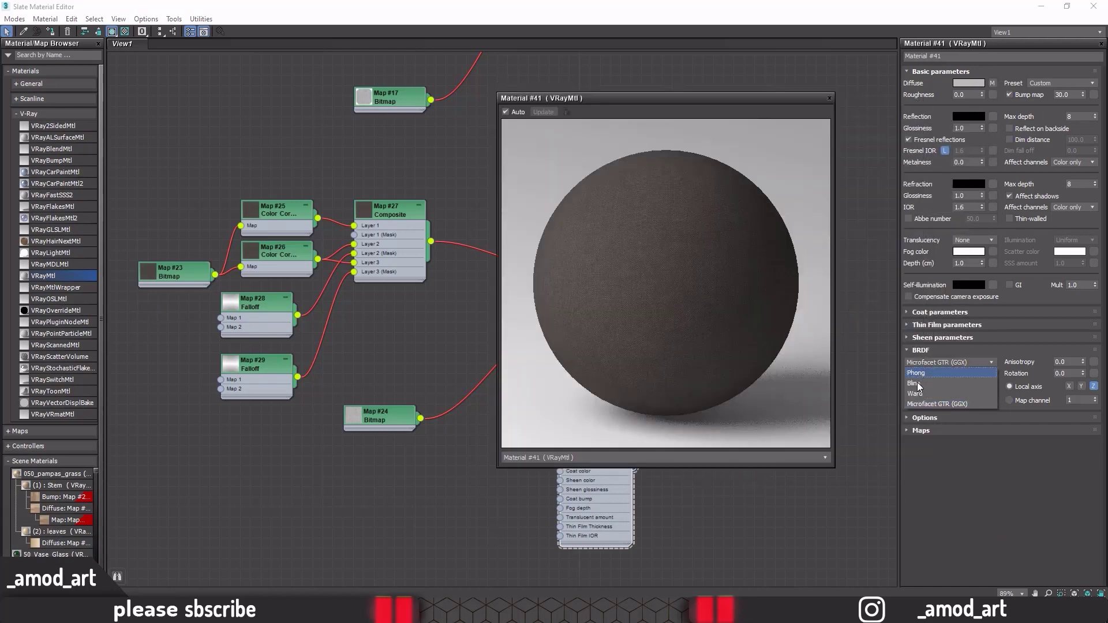
pyautogui.click(921, 430)
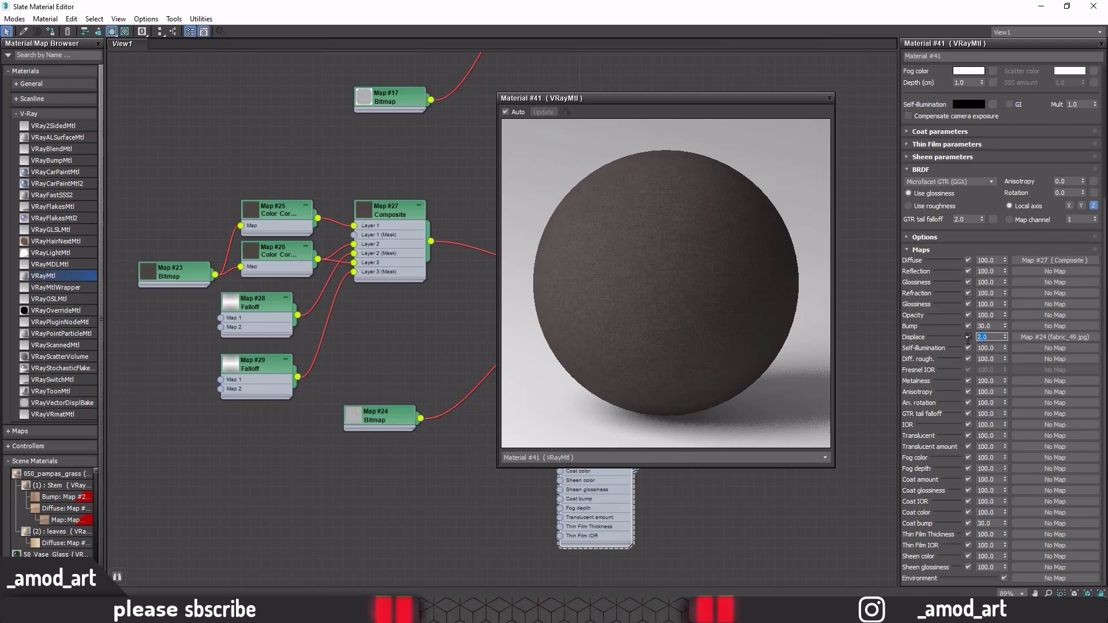
pyautogui.click(922, 183)
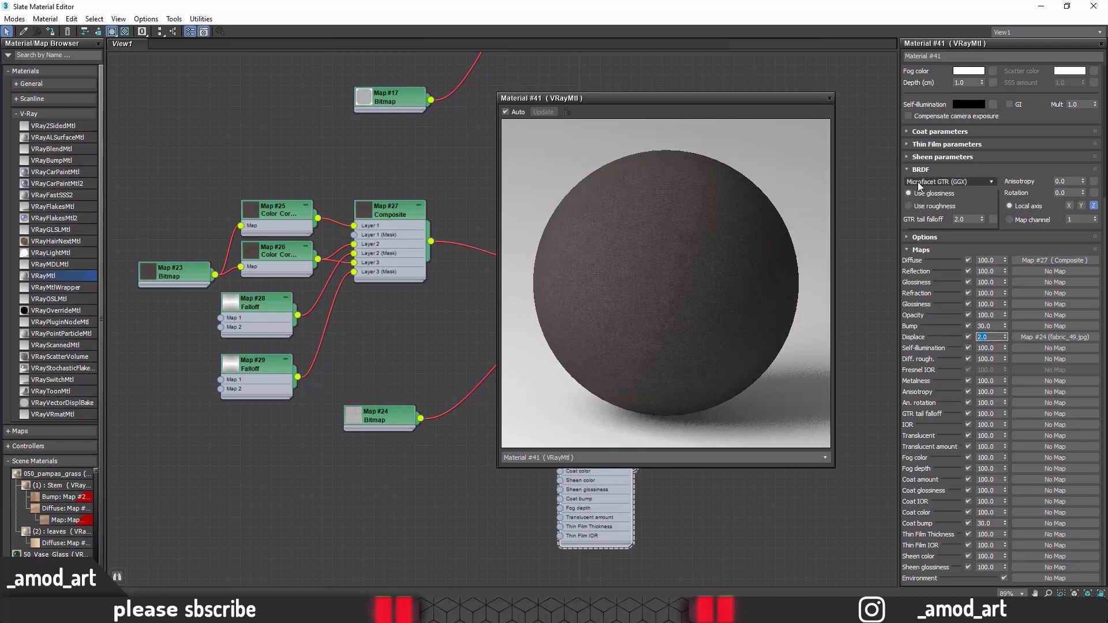
pyautogui.click(920, 204)
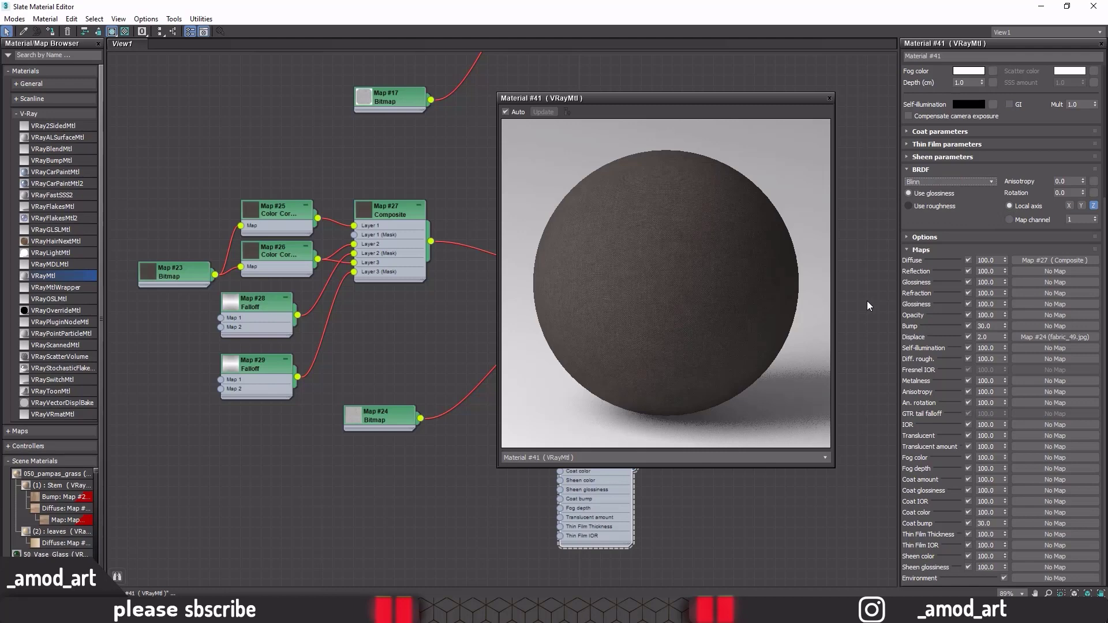
pyautogui.click(829, 99)
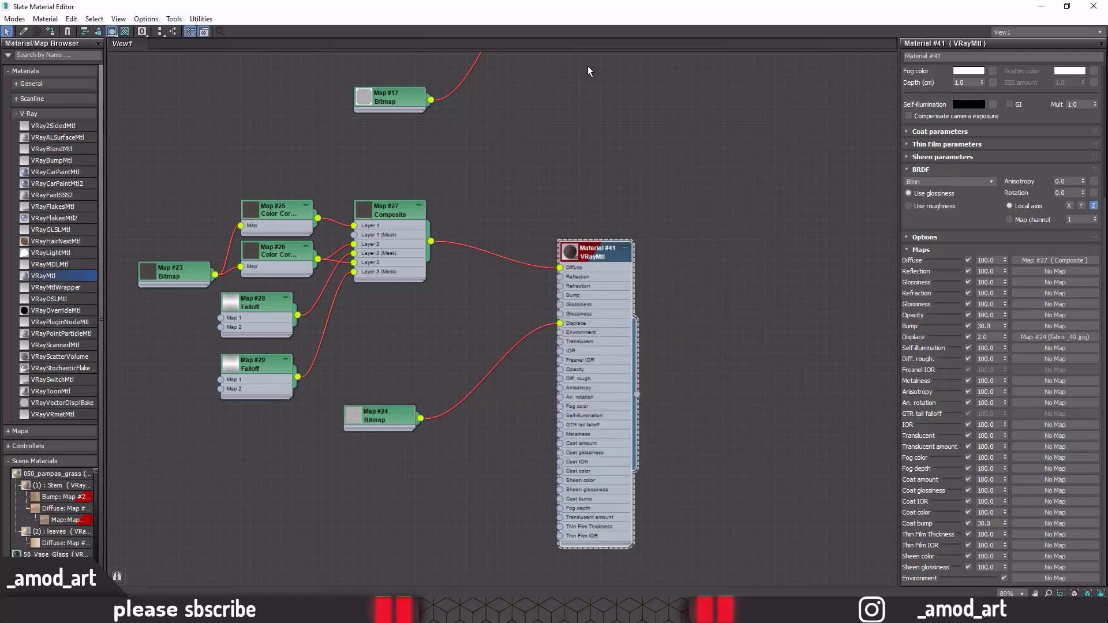
pyautogui.moveTo(580, 15); pyautogui.dragTo(749, 93)
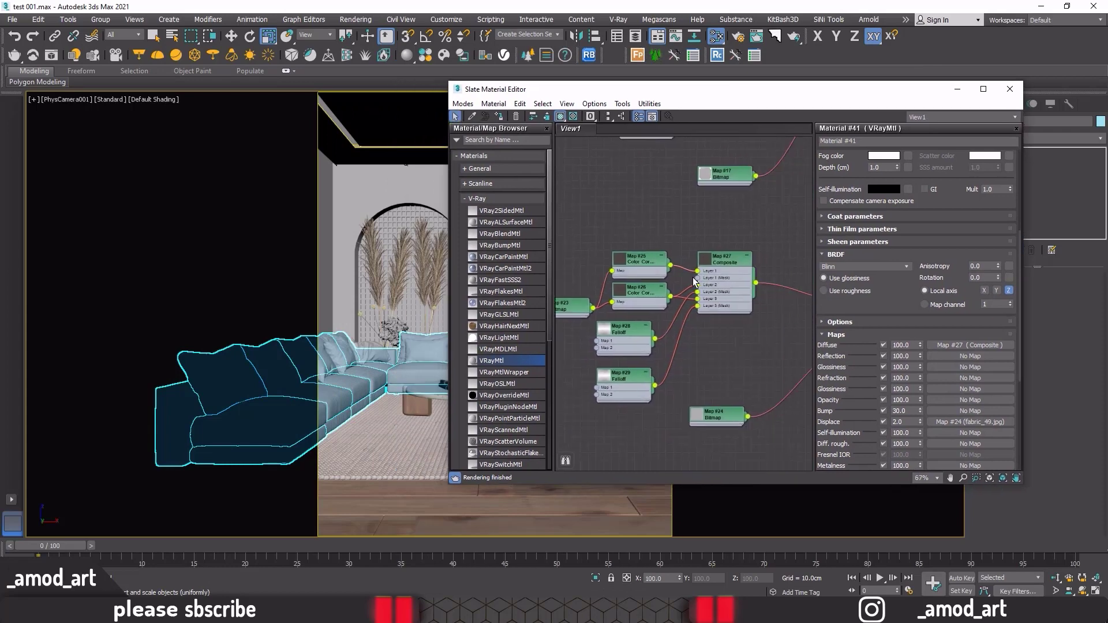
# Step: Select the sofa pillows, assign Material #41 to them, and close the Slate editor
pyautogui.moveTo(694, 282); pyautogui.dragTo(583, 213, button='middle')
pyautogui.scroll(3, 738, 245)
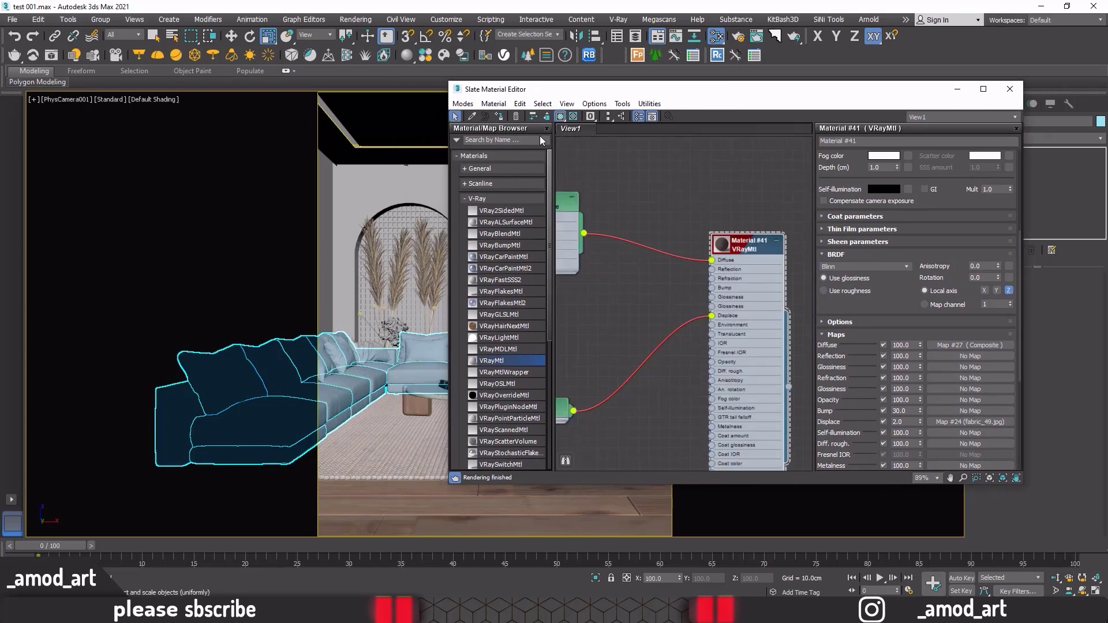
pyautogui.moveTo(531, 91); pyautogui.dragTo(648, 91)
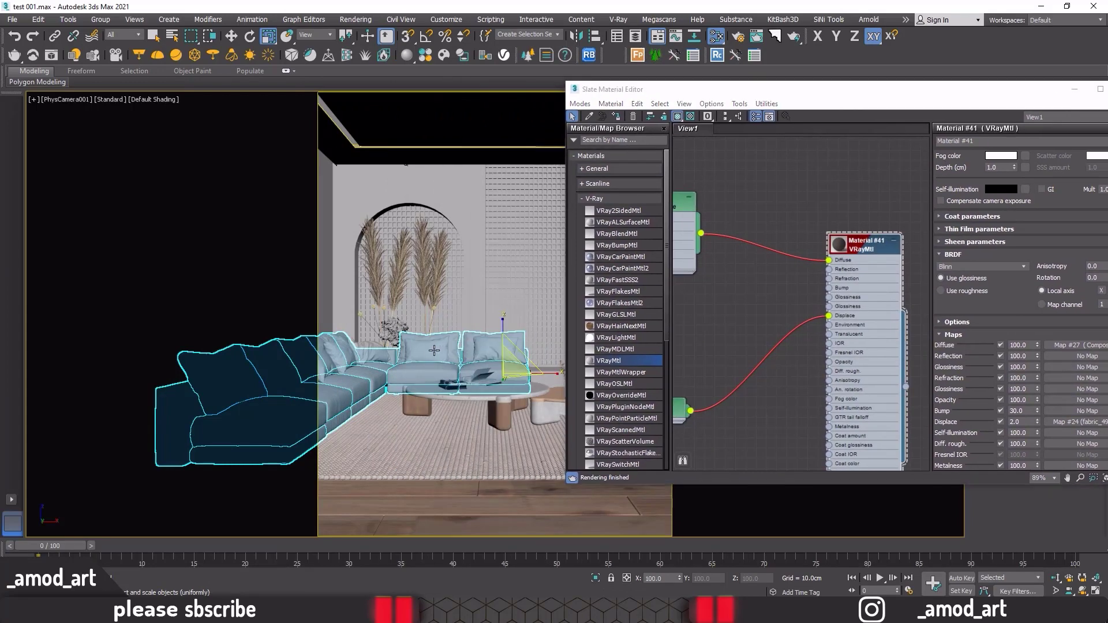
pyautogui.click(435, 351)
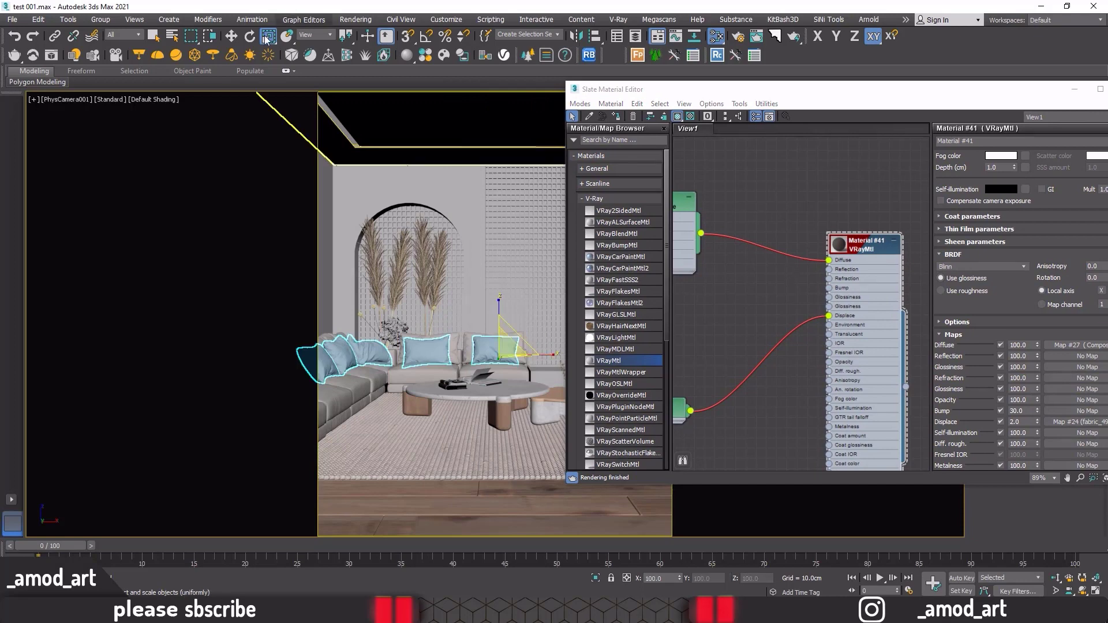
pyautogui.press('w')
pyautogui.click(617, 118)
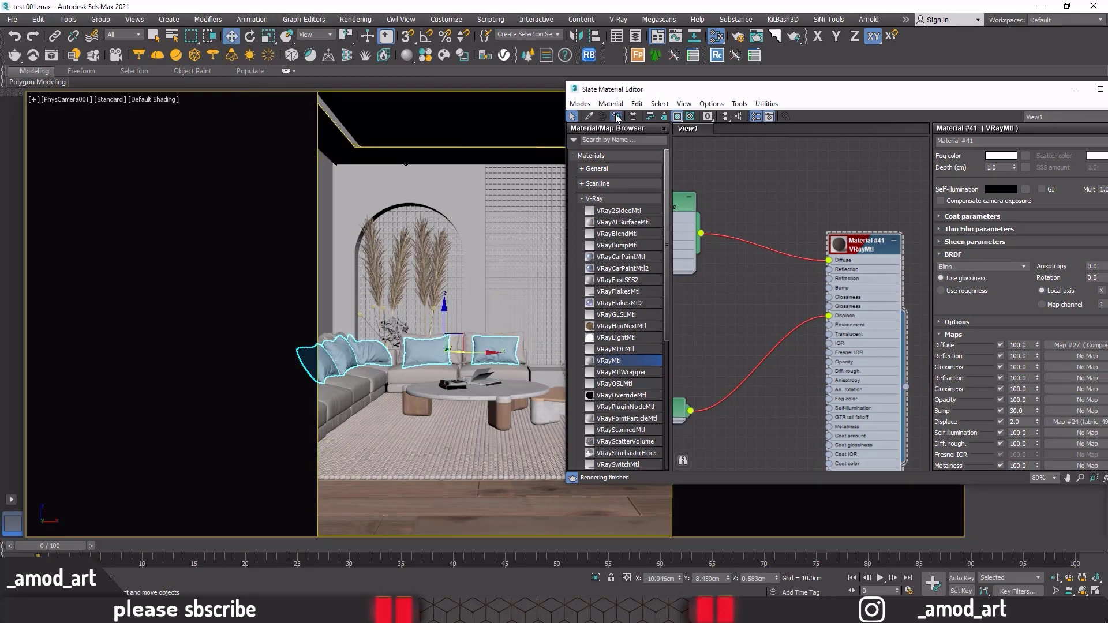
pyautogui.moveTo(973, 85); pyautogui.dragTo(831, 85)
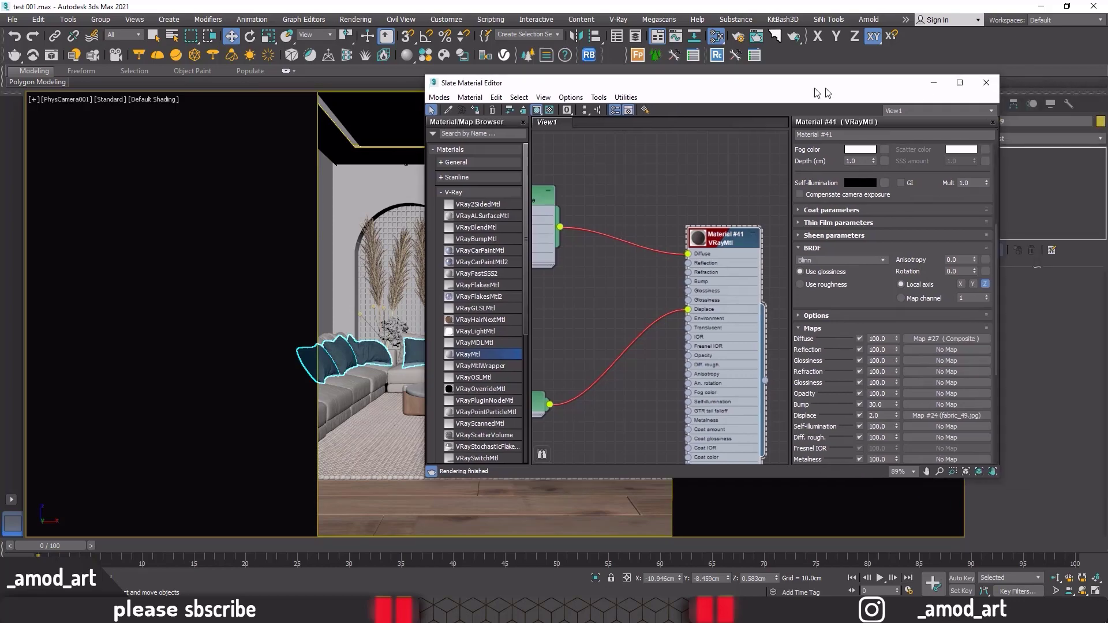
pyautogui.click(977, 81)
# Step: Render the camera view and compare it with the livingroom-new-post.jpg reference photo
pyautogui.click(49, 57)
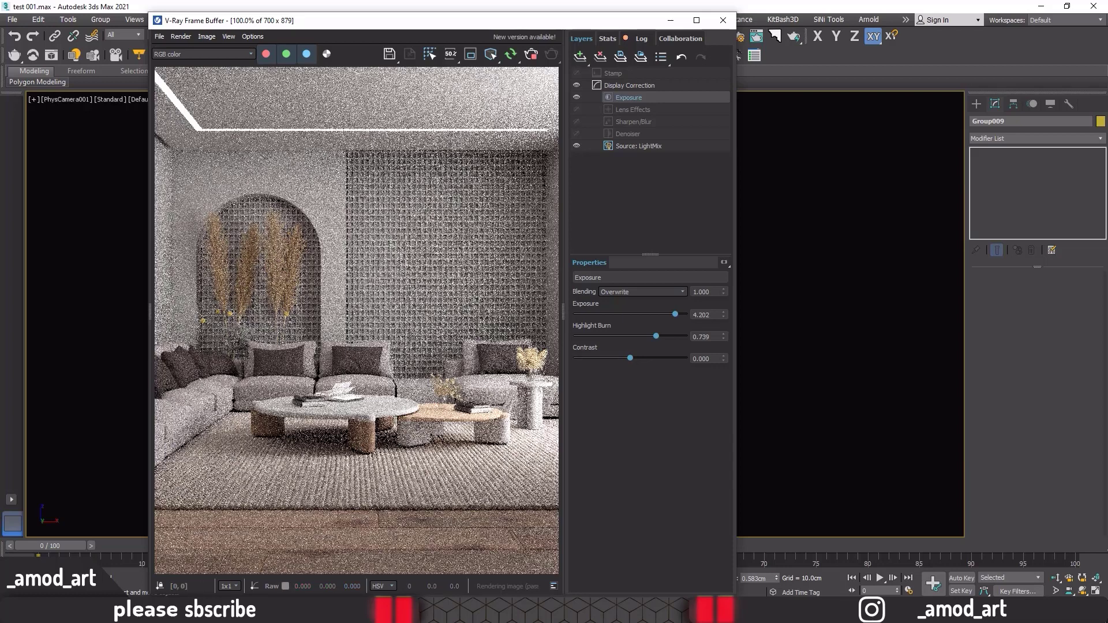
pyautogui.click(466, 545)
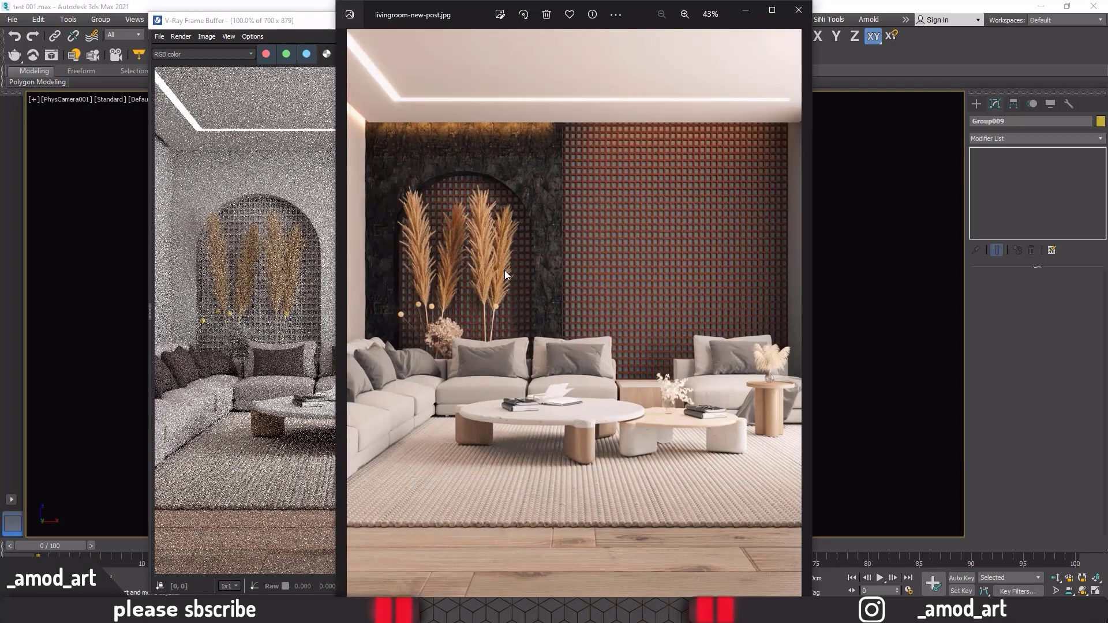
pyautogui.scroll(2, 621, 185)
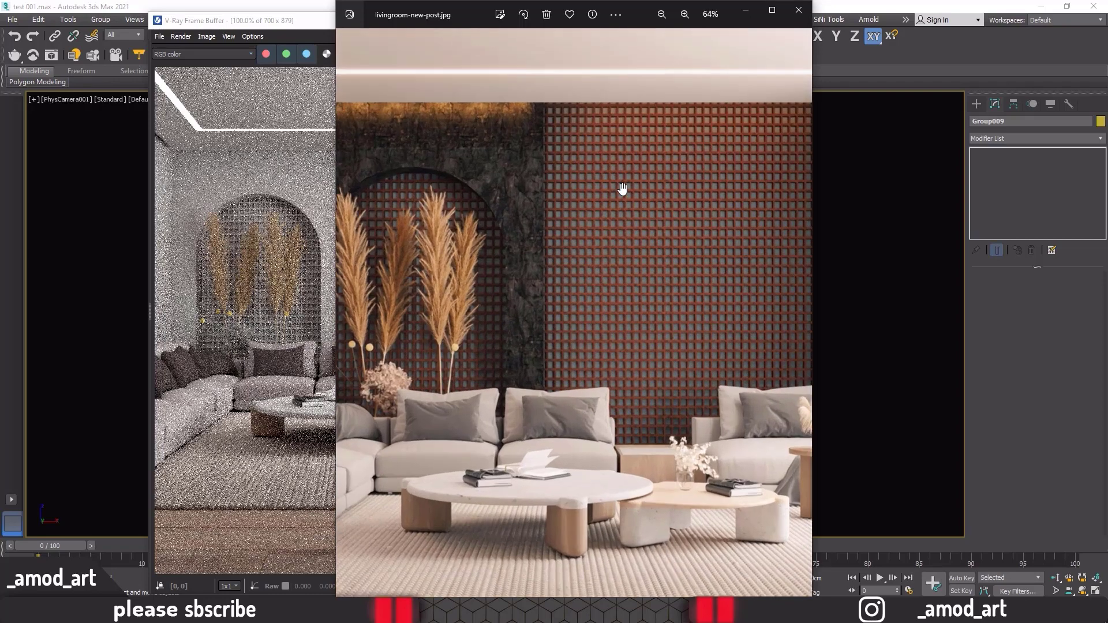
pyautogui.scroll(4, 615, 179)
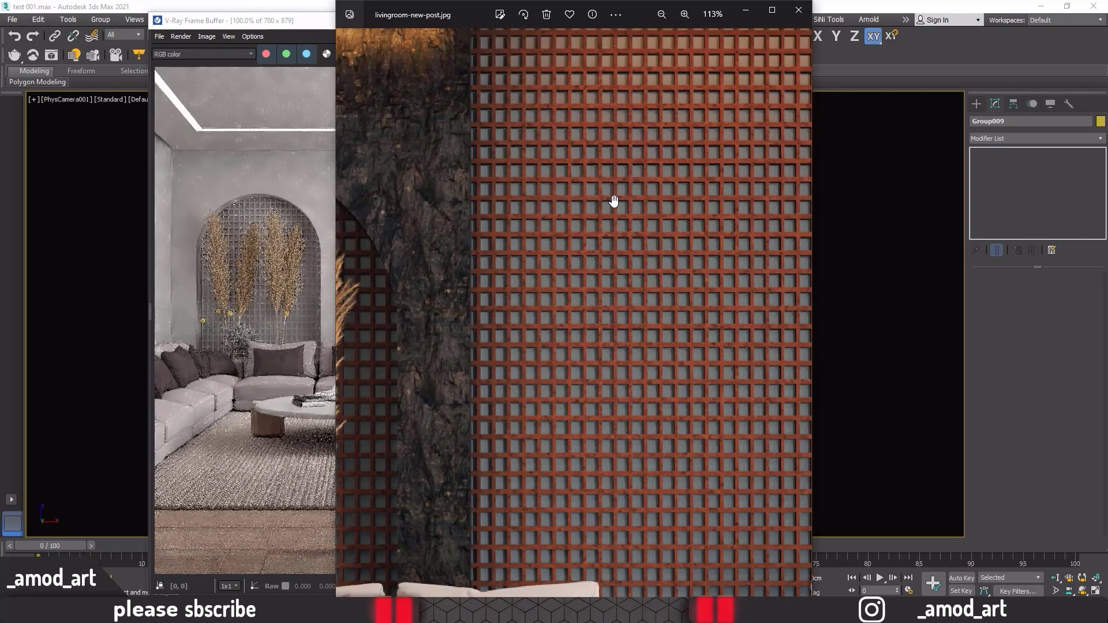
pyautogui.scroll(-3, 724, 69)
pyautogui.scroll(-3, 720, 91)
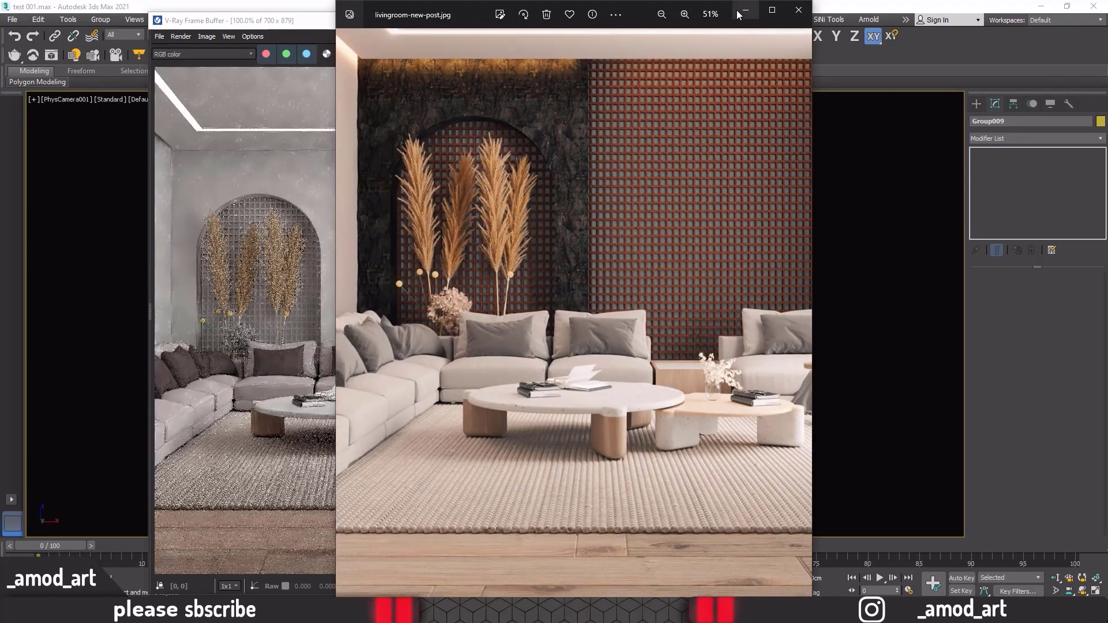
pyautogui.hotkey('alt', 'F4')
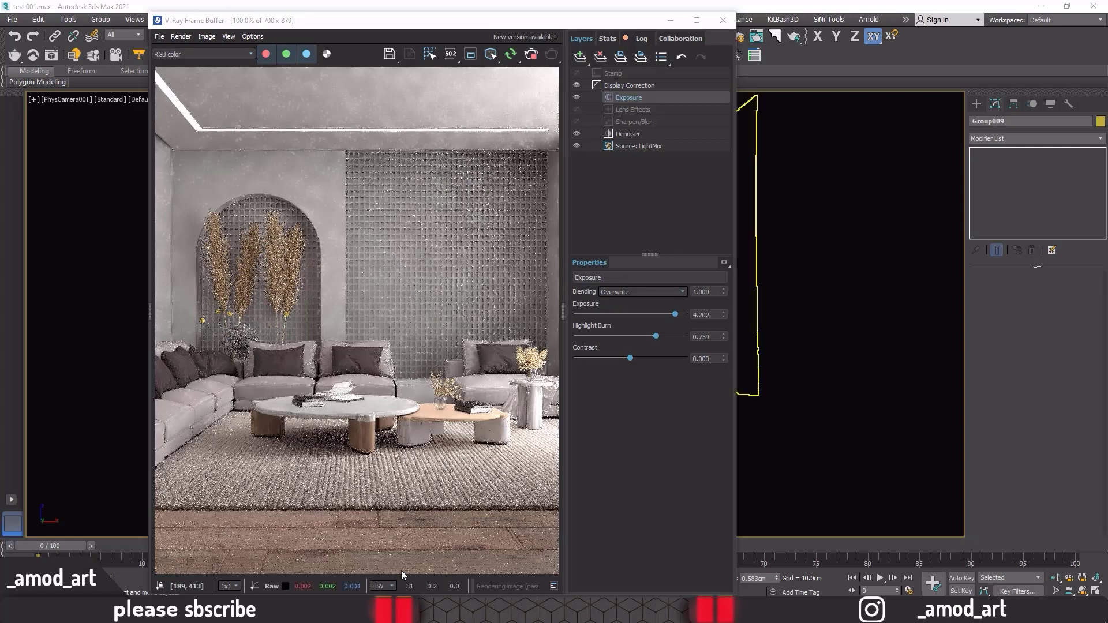
# Step: Stop the render, close the frame buffer and select the lattice wall panel
pyautogui.click(531, 53)
pyautogui.click(722, 20)
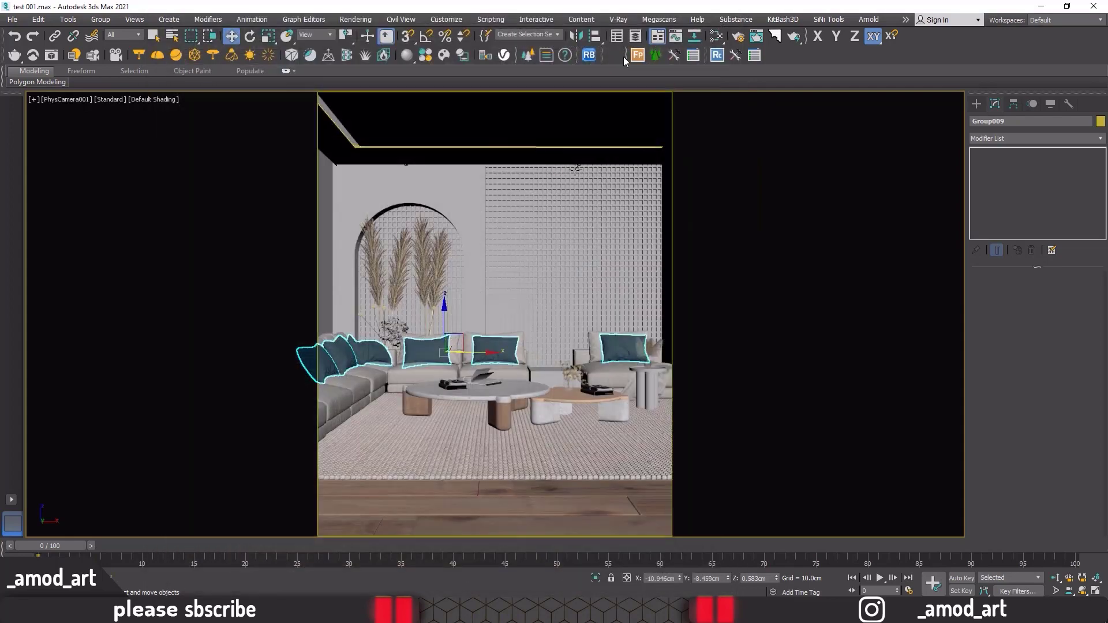
pyautogui.click(559, 196)
# Step: Create a new VRayMtl node named 'wood wall' in the Slate Material Editor
pyautogui.click(716, 36)
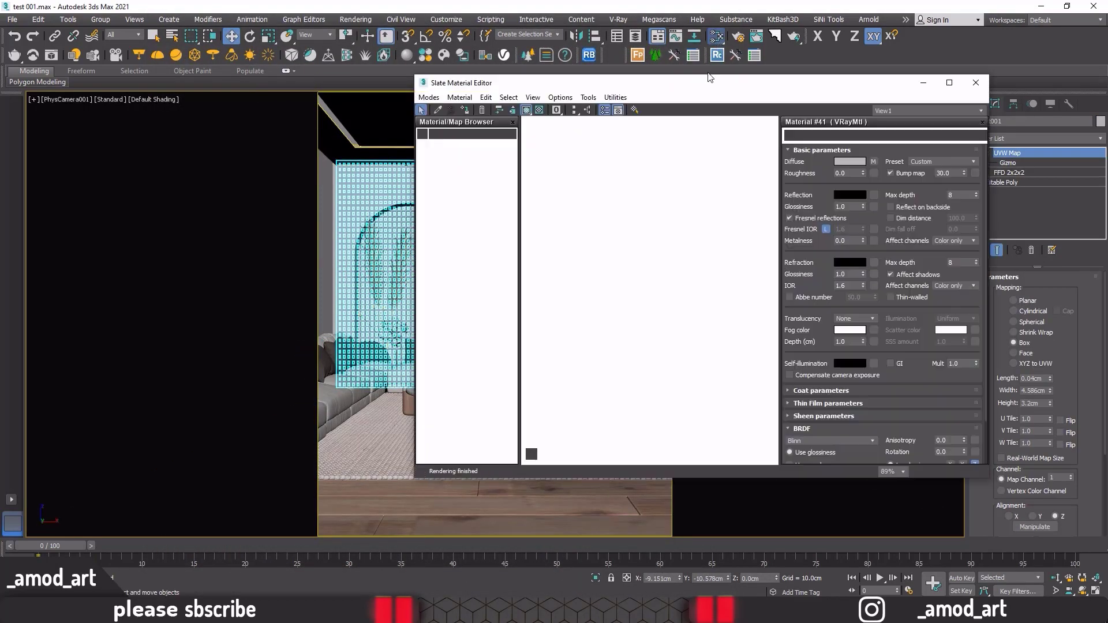
pyautogui.scroll(-5, 659, 202)
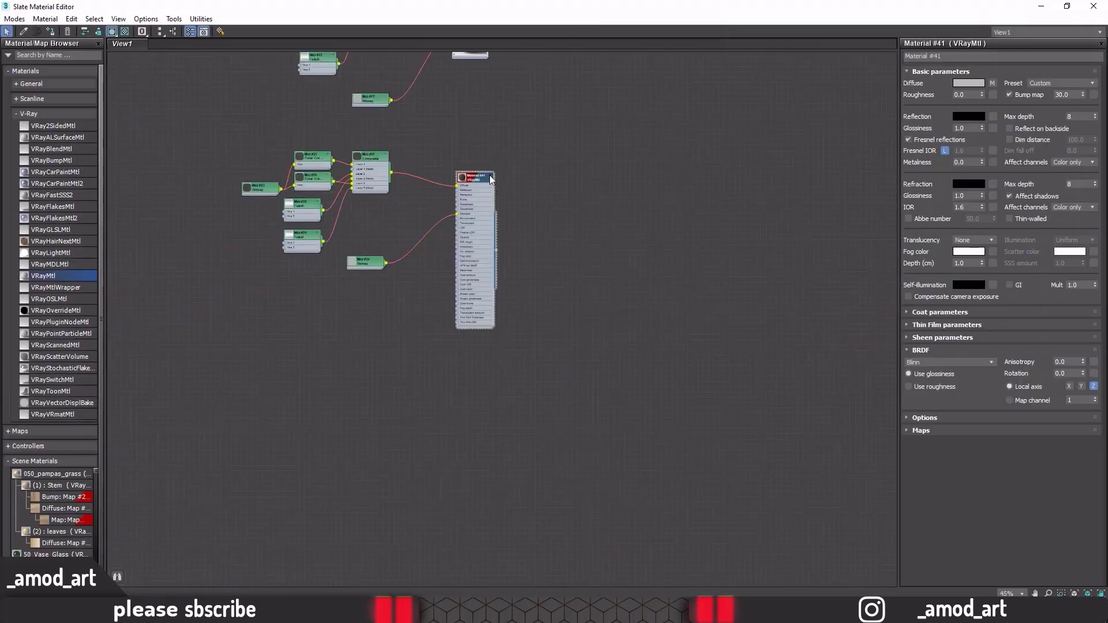
pyautogui.scroll(-5, 491, 179)
pyautogui.scroll(-2, 522, 215)
pyautogui.scroll(7, 526, 208)
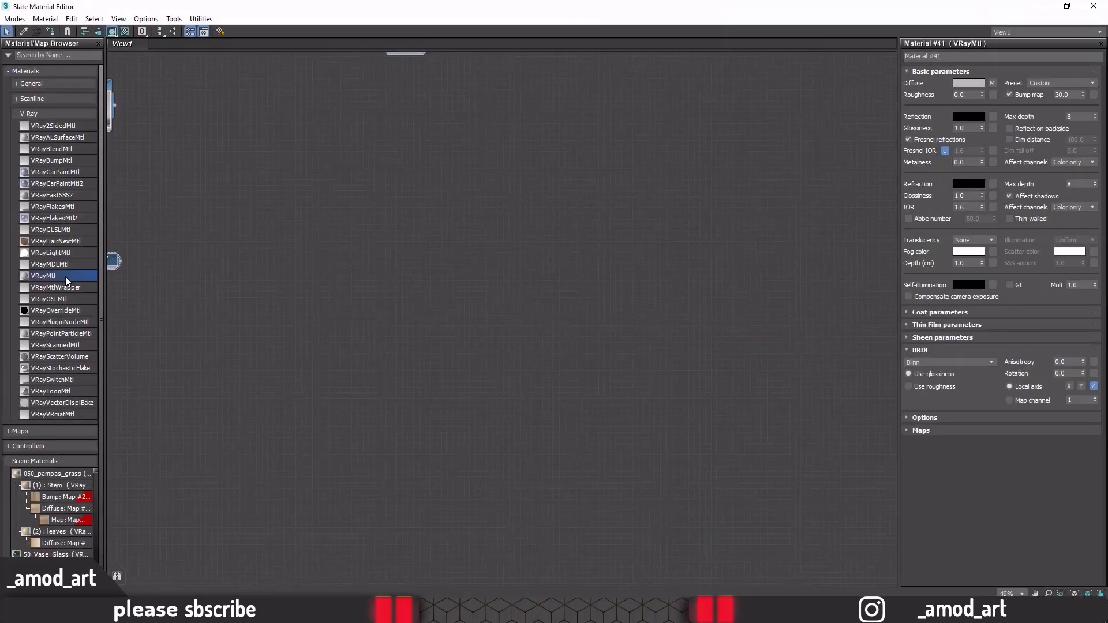
pyautogui.moveTo(425, 219); pyautogui.dragTo(467, 167)
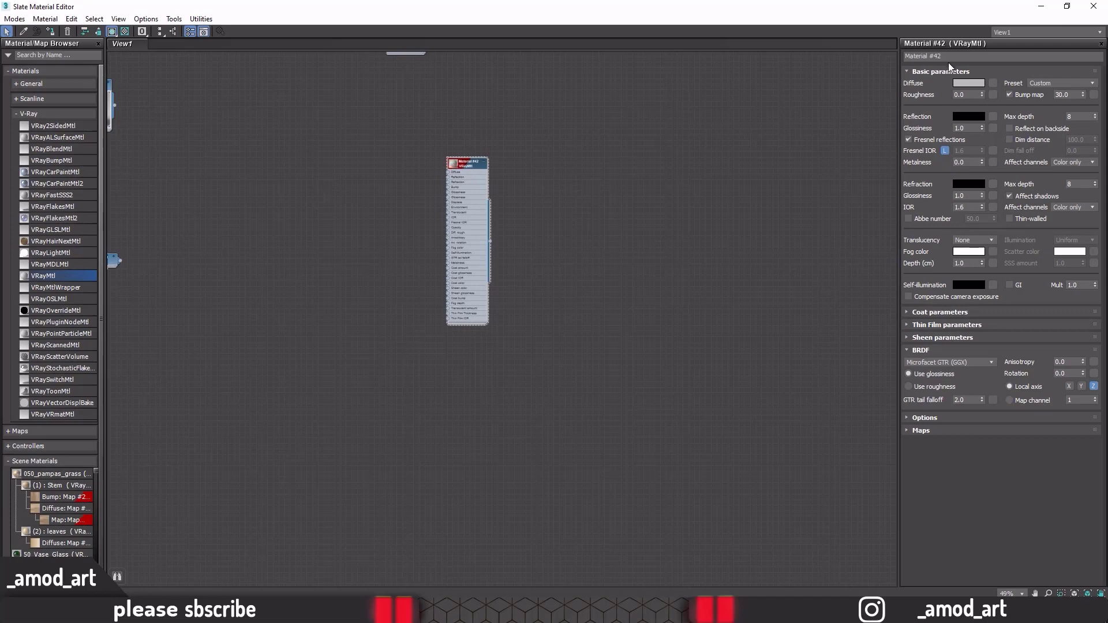
pyautogui.click(949, 56)
pyautogui.write('wood wall')
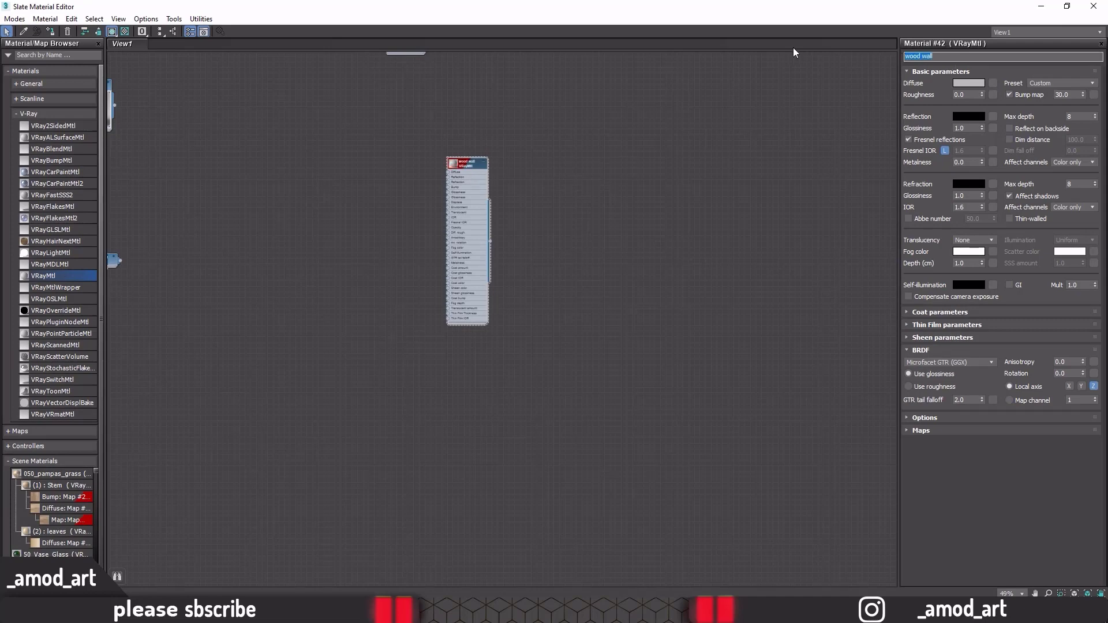
# Step: Open the material > wood_veneer_tcicdebc folder in File Explorer beside the node view
pyautogui.moveTo(486, 190); pyautogui.dragTo(579, 205, button='middle')
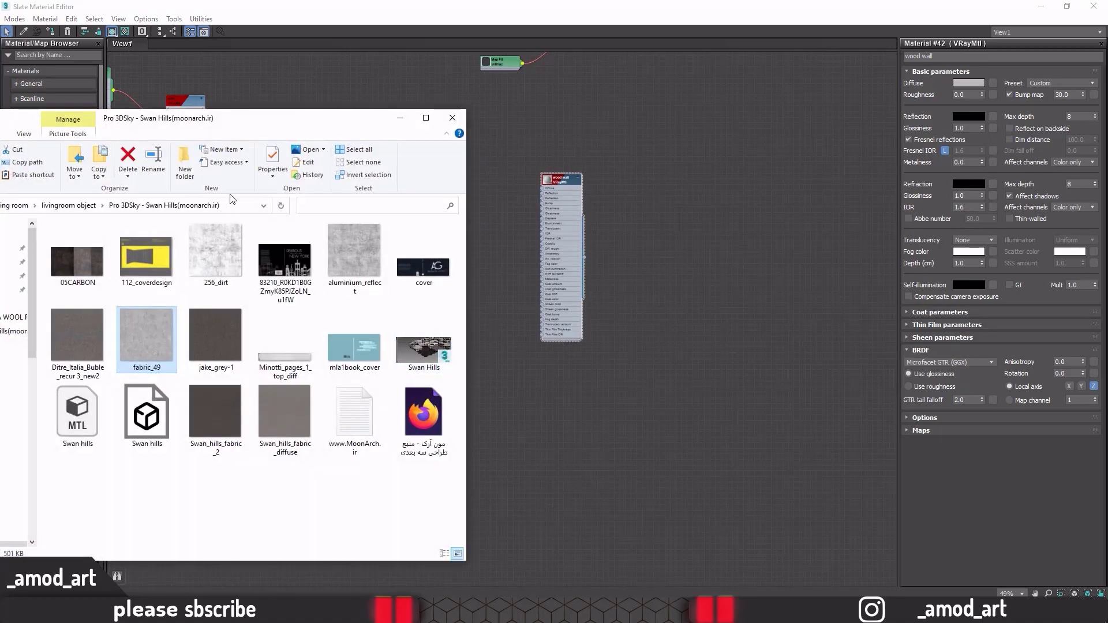
pyautogui.moveTo(220, 115); pyautogui.dragTo(334, 109)
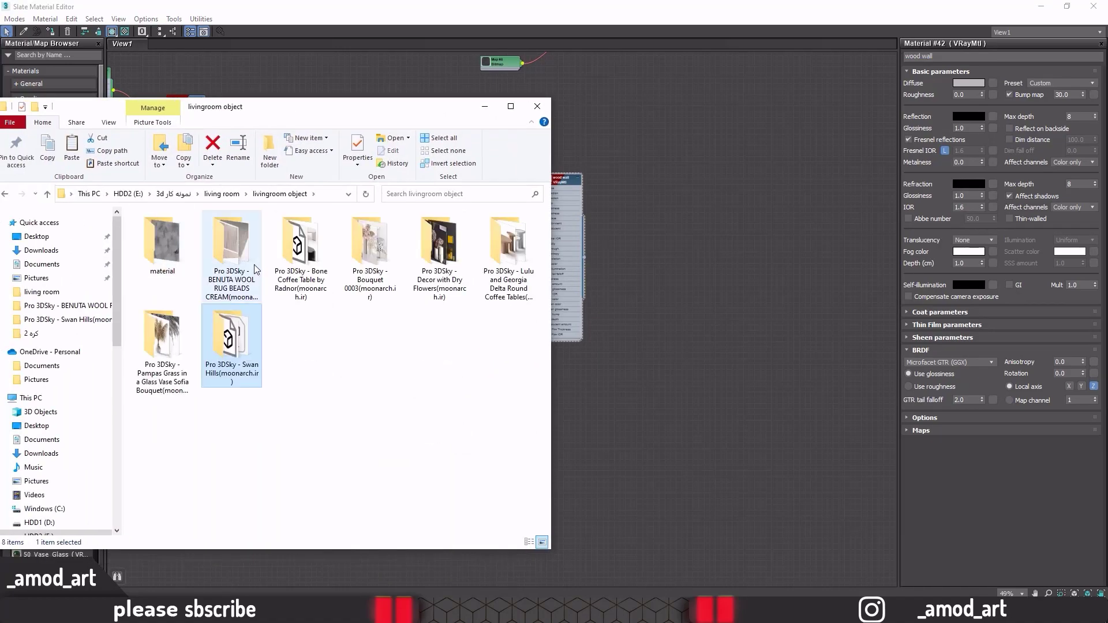
pyautogui.doubleClick(163, 240)
pyautogui.doubleClick(358, 257)
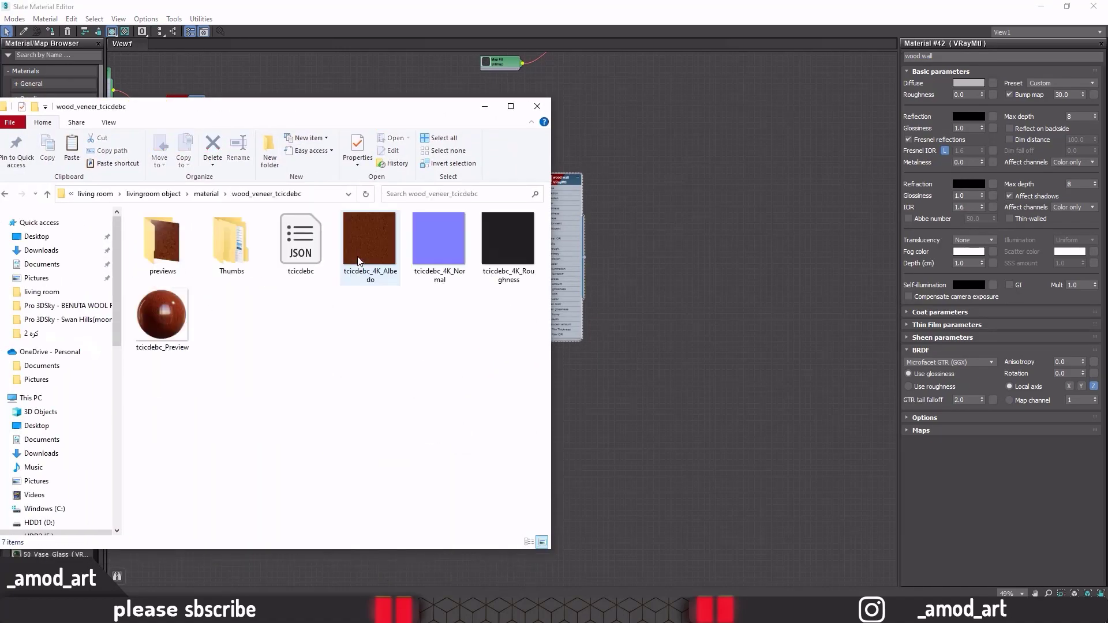
pyautogui.moveTo(298, 113); pyautogui.dragTo(867, 71)
pyautogui.moveTo(506, 265); pyautogui.dragTo(445, 301, button='middle')
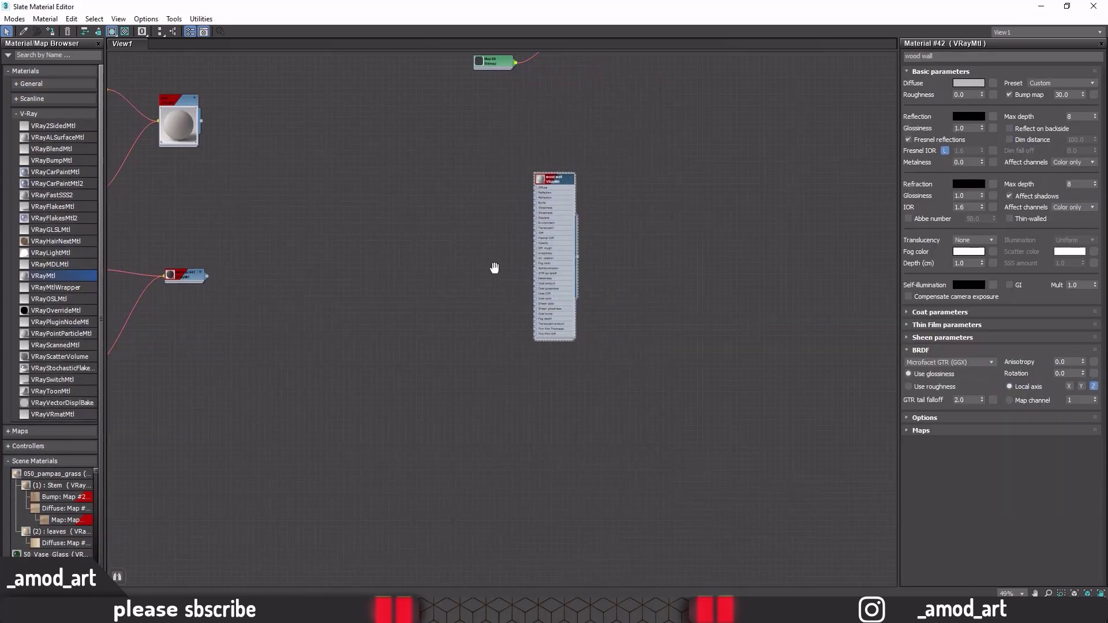
pyautogui.hotkey('alt', 'Tab')
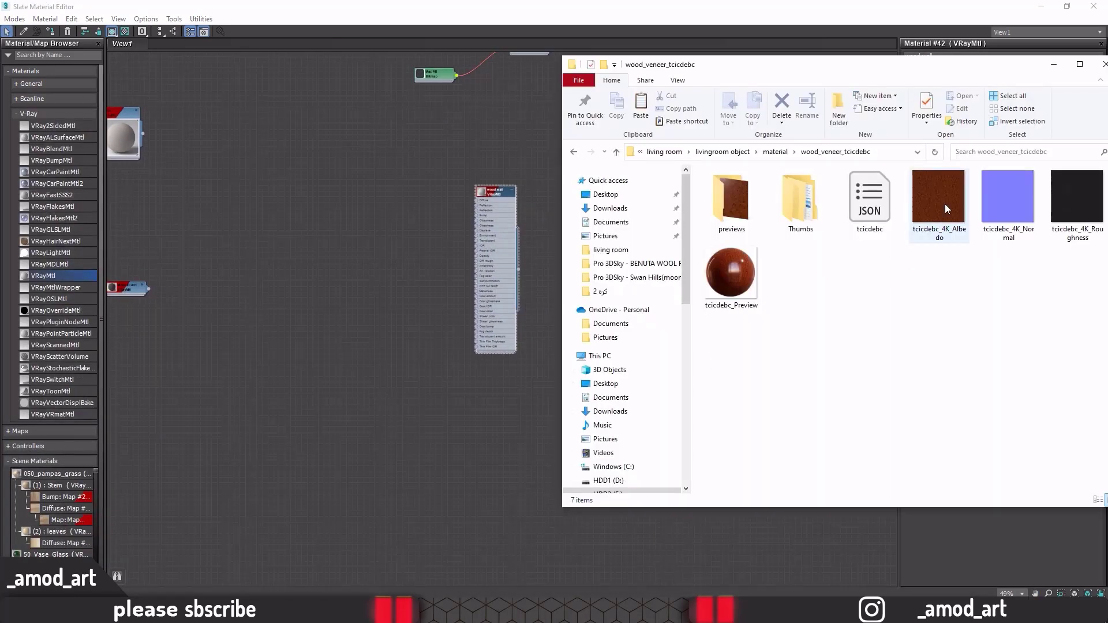
# Step: Drop the 4K_Albedo and 4K_Normal textures into the node view as bitmaps Map #30 and #31
pyautogui.moveTo(946, 209); pyautogui.dragTo(341, 207)
pyautogui.moveTo(992, 203)
pyautogui.mouseDown()
pyautogui.moveTo(370, 300)
pyautogui.moveTo(359, 264)
pyautogui.mouseUp()
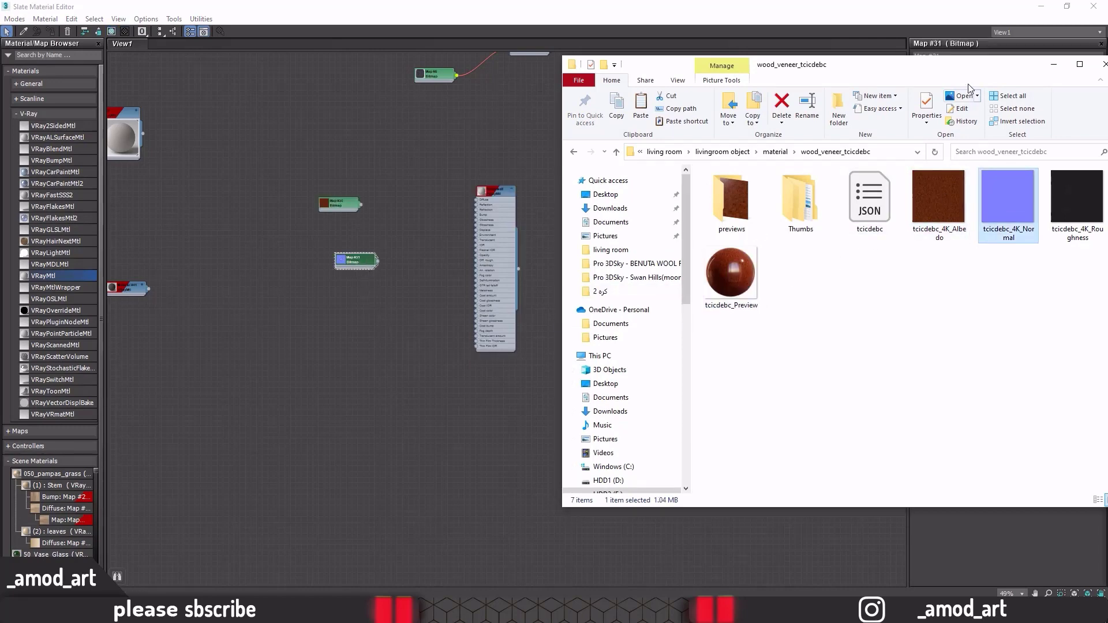
pyautogui.moveTo(923, 64); pyautogui.dragTo(684, 108)
pyautogui.click(408, 258)
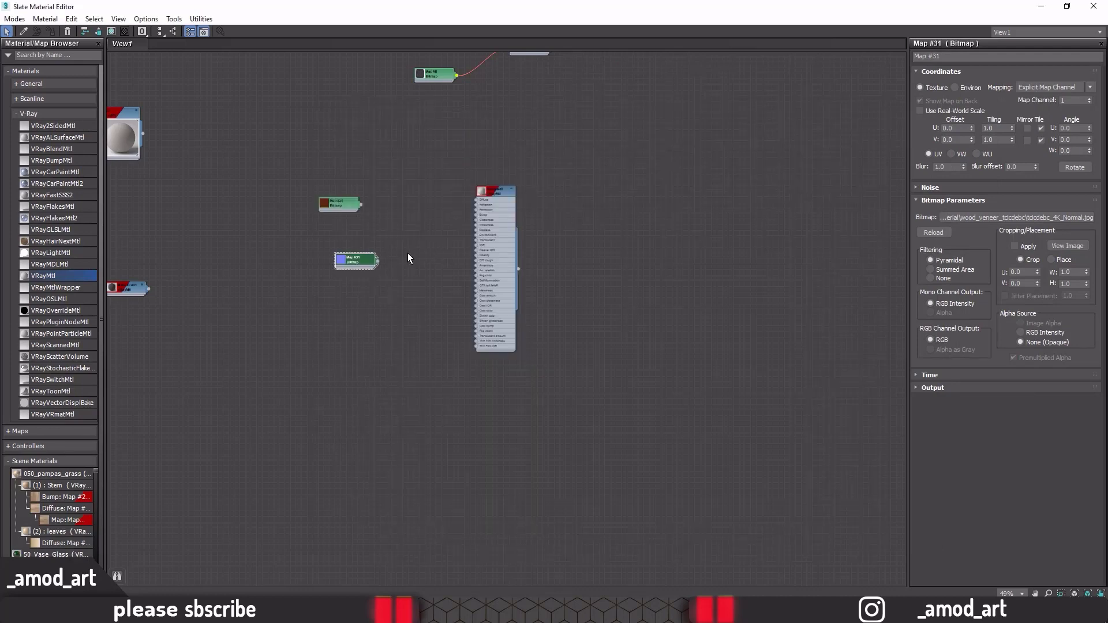
pyautogui.moveTo(408, 258); pyautogui.dragTo(488, 272, button='middle')
pyautogui.scroll(5, 453, 245)
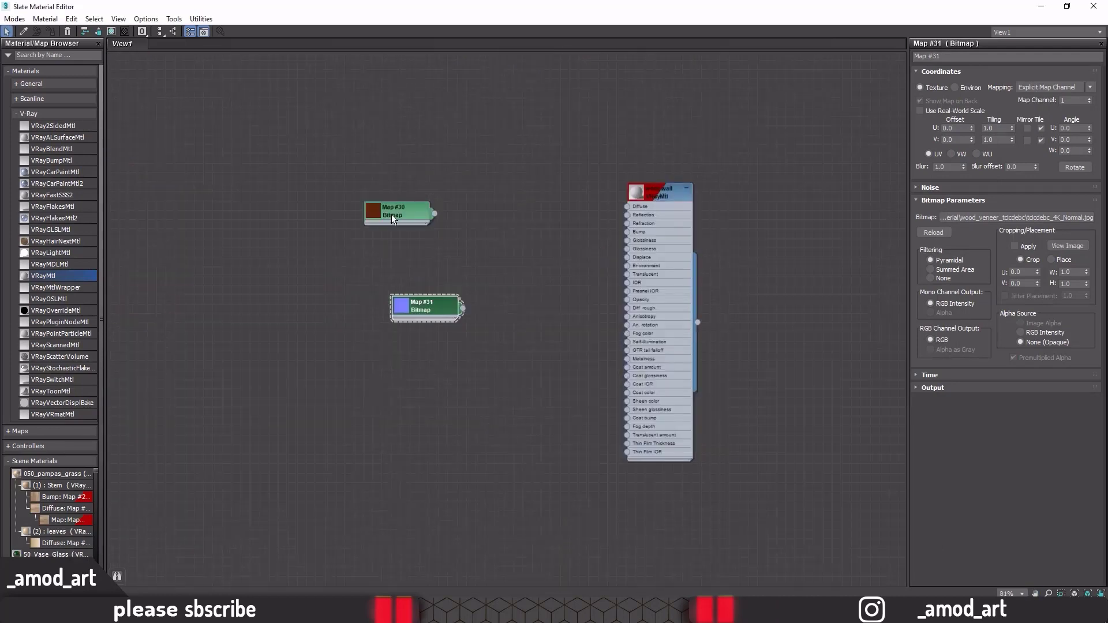
# Step: Add a Color Correction map between the Albedo bitmap and the wood wall's Diffuse
pyautogui.rightClick(462, 184)
pyautogui.moveTo(603, 216)
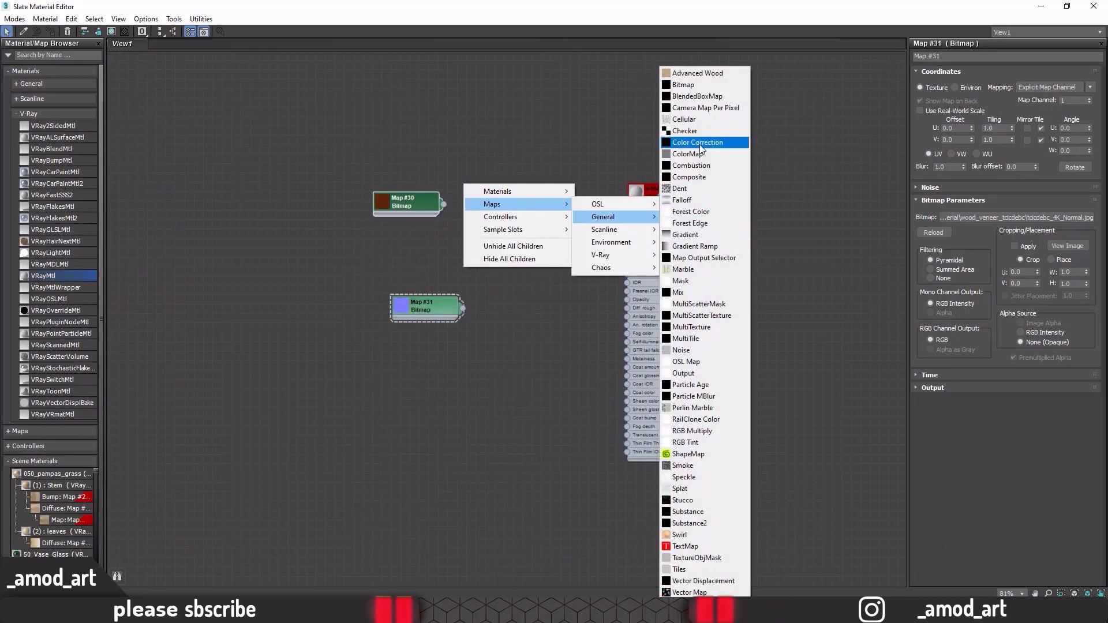
pyautogui.click(700, 143)
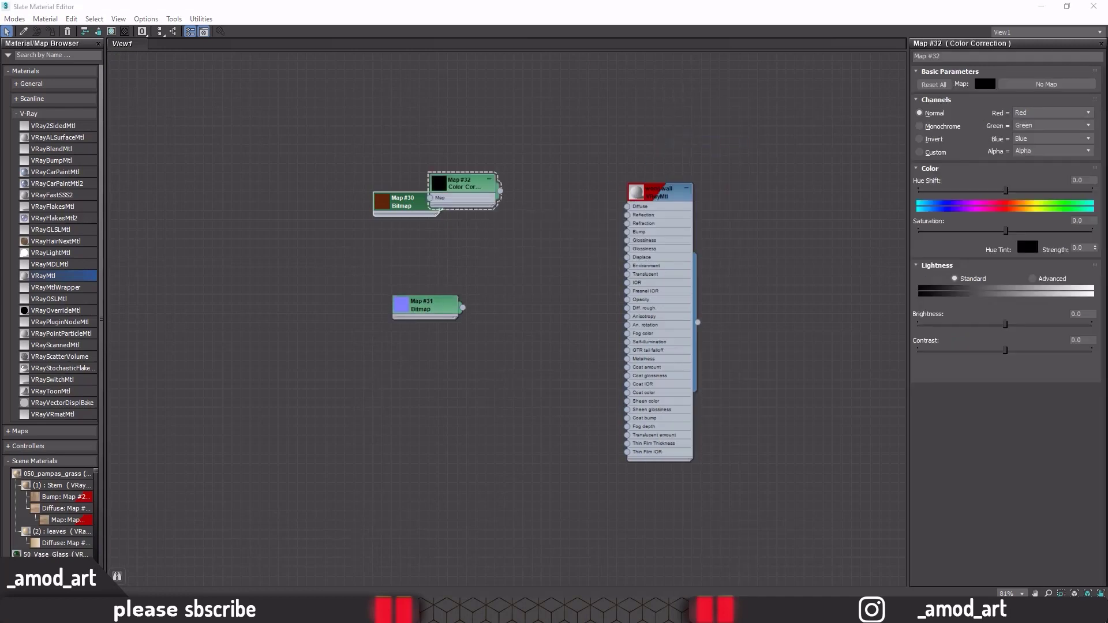
pyautogui.moveTo(427, 188)
pyautogui.mouseDown()
pyautogui.moveTo(478, 194)
pyautogui.moveTo(440, 199)
pyautogui.mouseUp()
pyautogui.moveTo(510, 195); pyautogui.dragTo(631, 214)
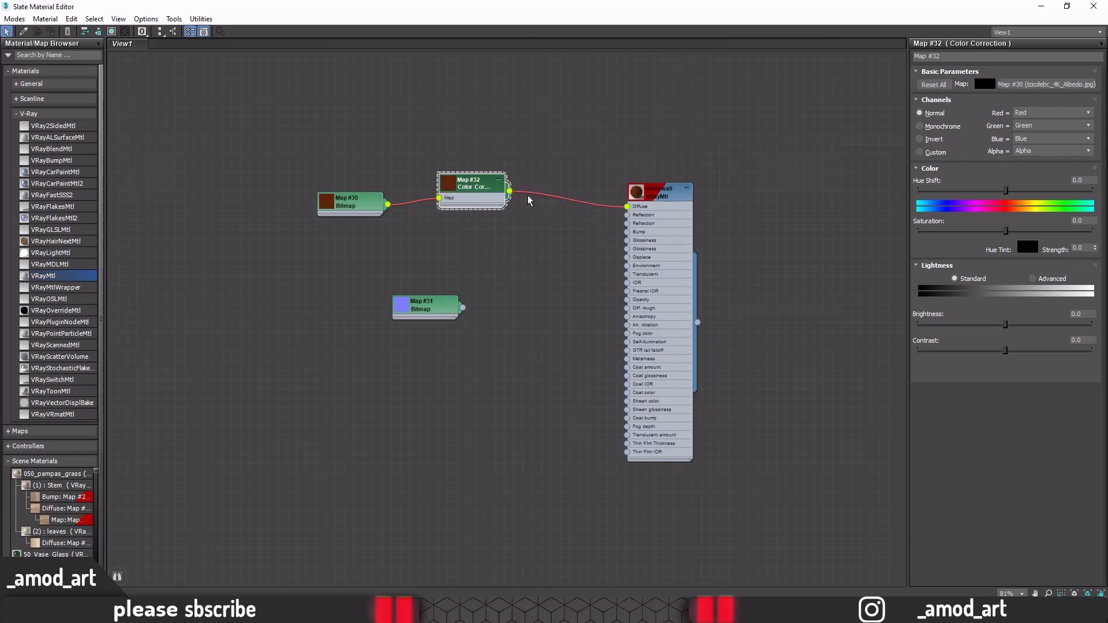
# Step: Set advanced lightness with Hue Shift -3 and Saturation -11, then add a VRayNormalMap node
pyautogui.click(1033, 278)
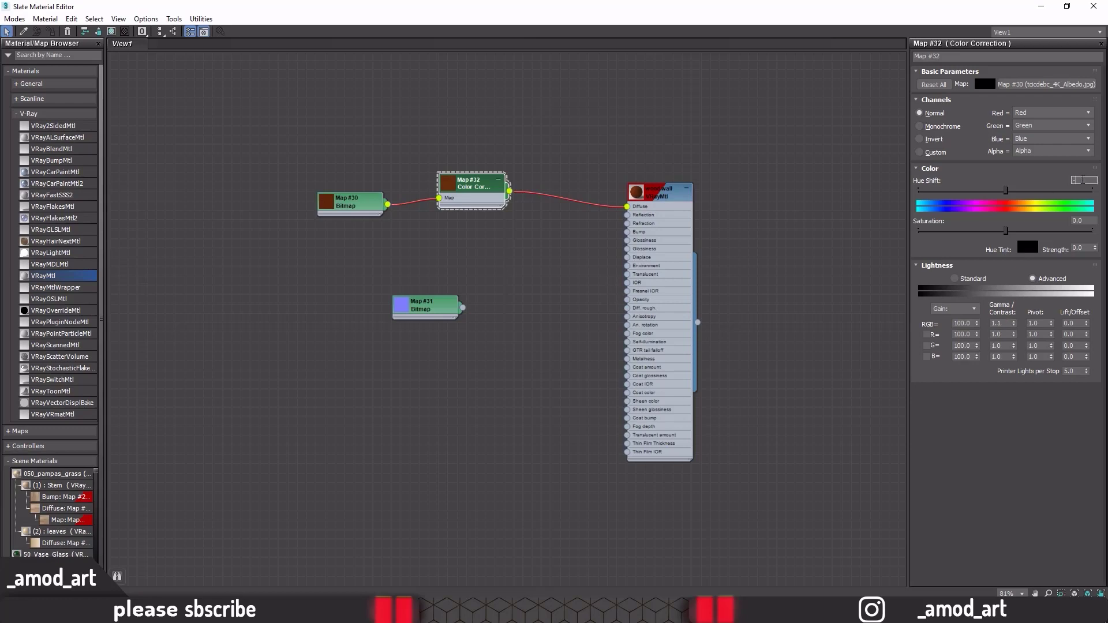
pyautogui.write('-3')
pyautogui.press('Return')
pyautogui.doubleClick(1083, 221)
pyautogui.write('1')
pyautogui.press('Return')
pyautogui.rightClick(481, 278)
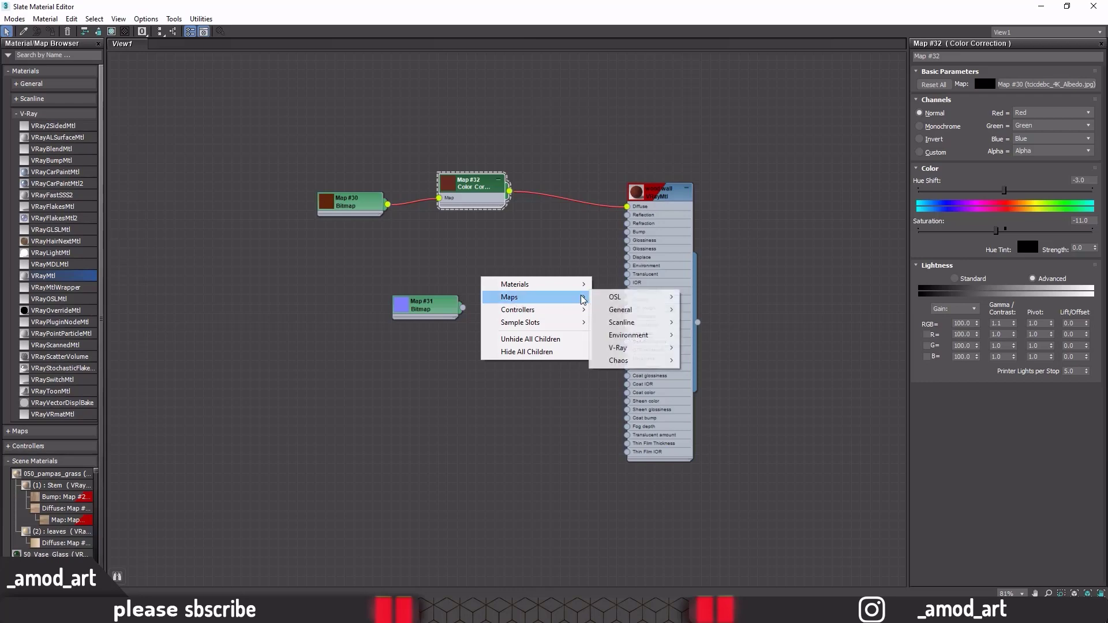
pyautogui.moveTo(618, 348)
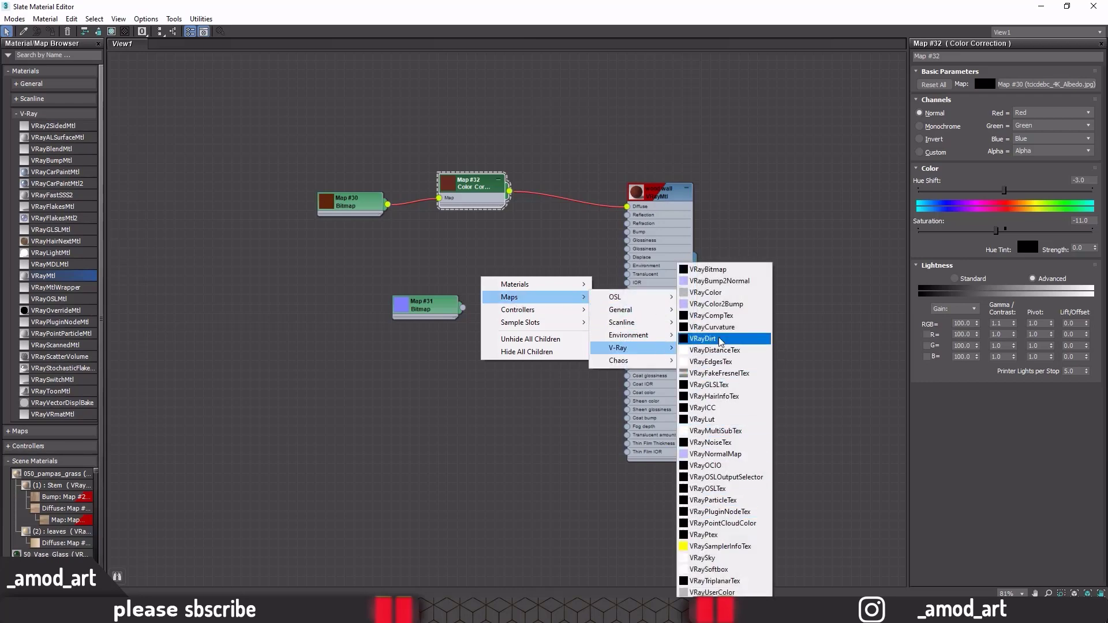
pyautogui.click(715, 454)
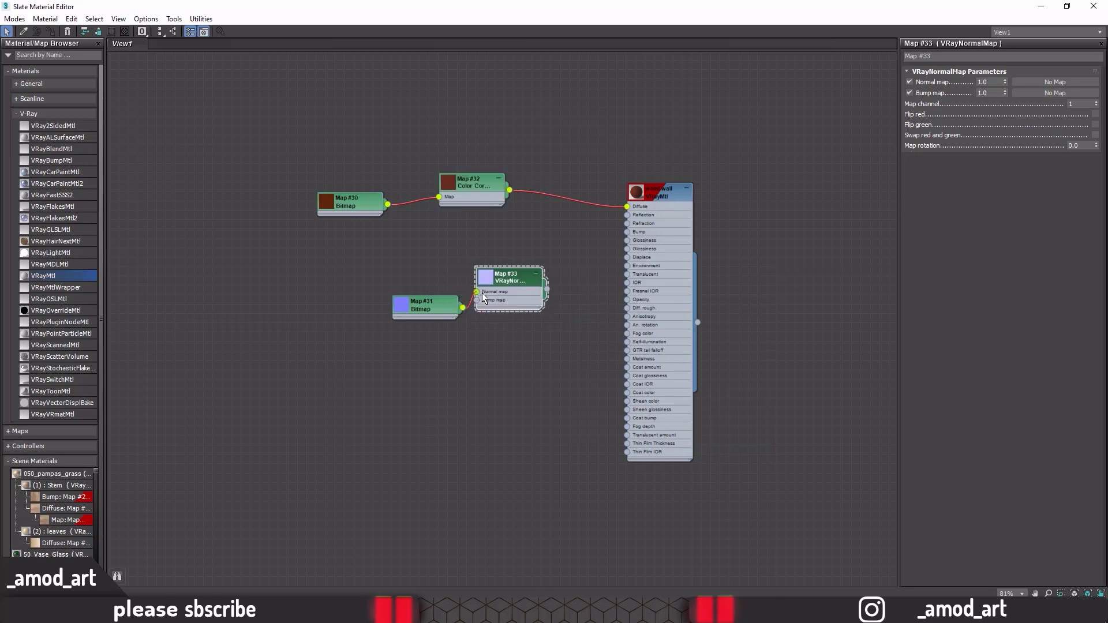
# Step: Feed the Normal bitmap through VRayNormalMap into the wood wall's Bump at 5.0
pyautogui.moveTo(484, 296); pyautogui.dragTo(483, 297)
pyautogui.click(655, 193)
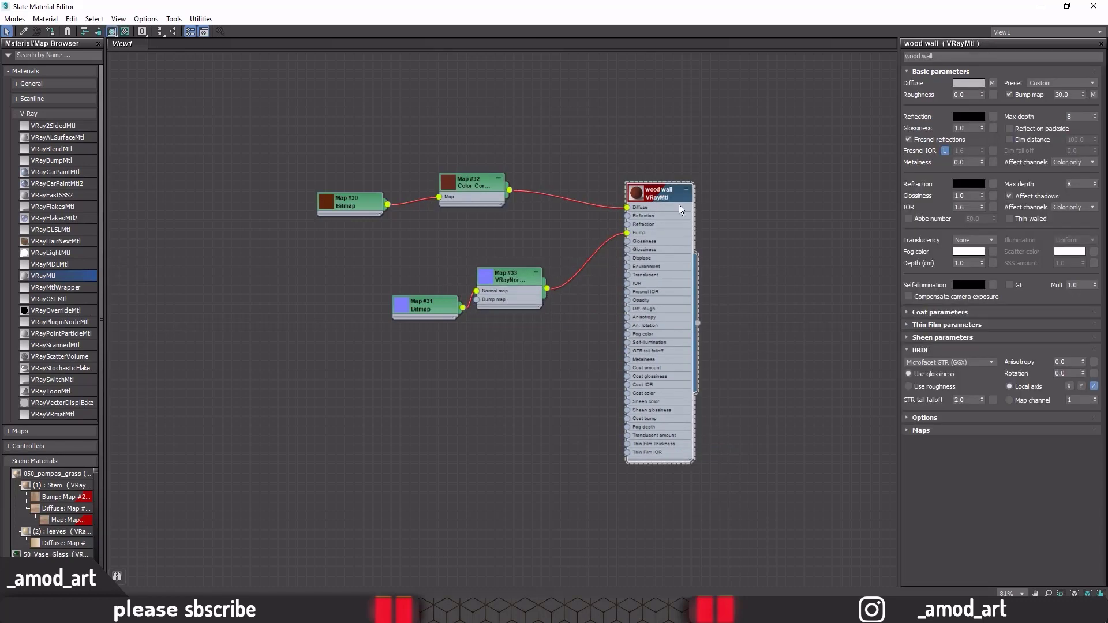
pyautogui.click(919, 430)
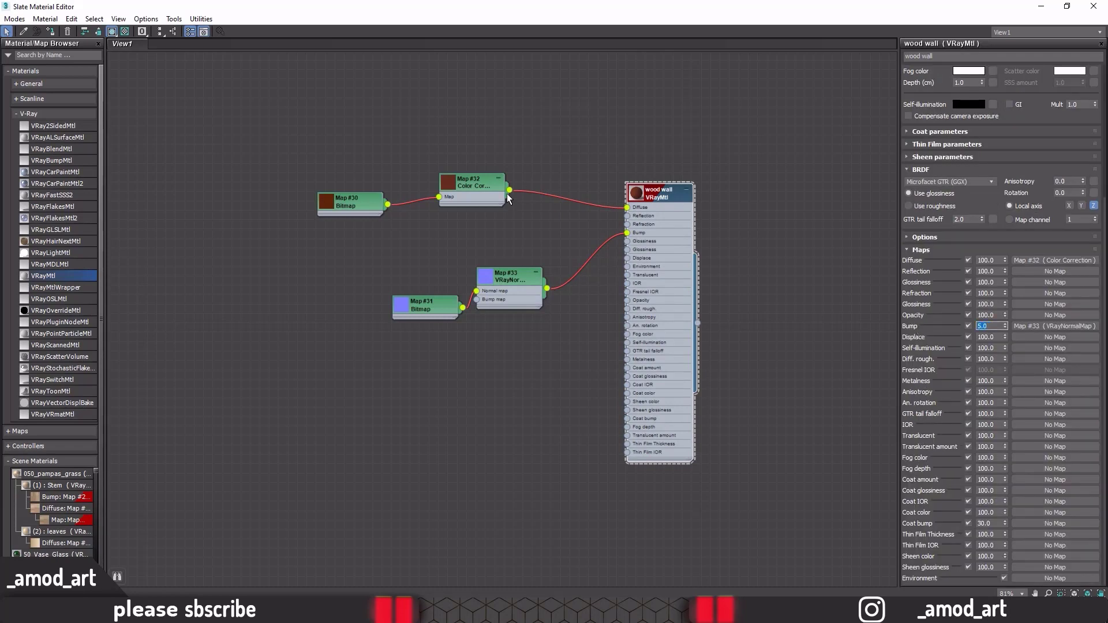
pyautogui.moveTo(520, 207); pyautogui.dragTo(505, 214, button='middle')
# Step: Insert a VRayDirt map with Color Correction as Unoccluded color, feeding the wood wall Diffuse
pyautogui.rightClick(527, 152)
pyautogui.moveTo(555, 171)
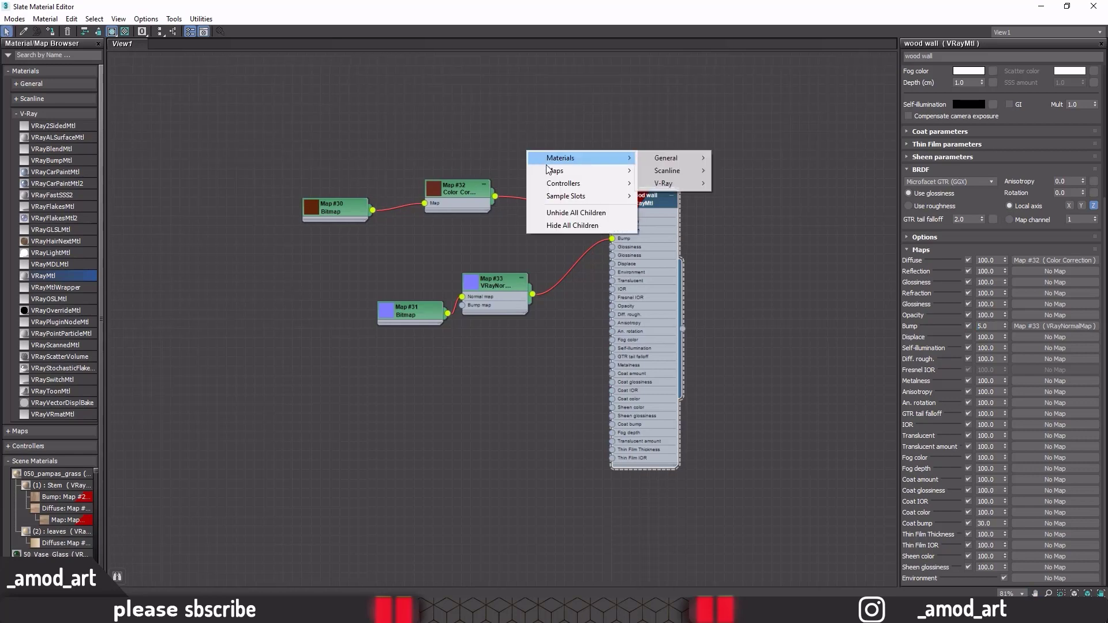
pyautogui.moveTo(664, 221)
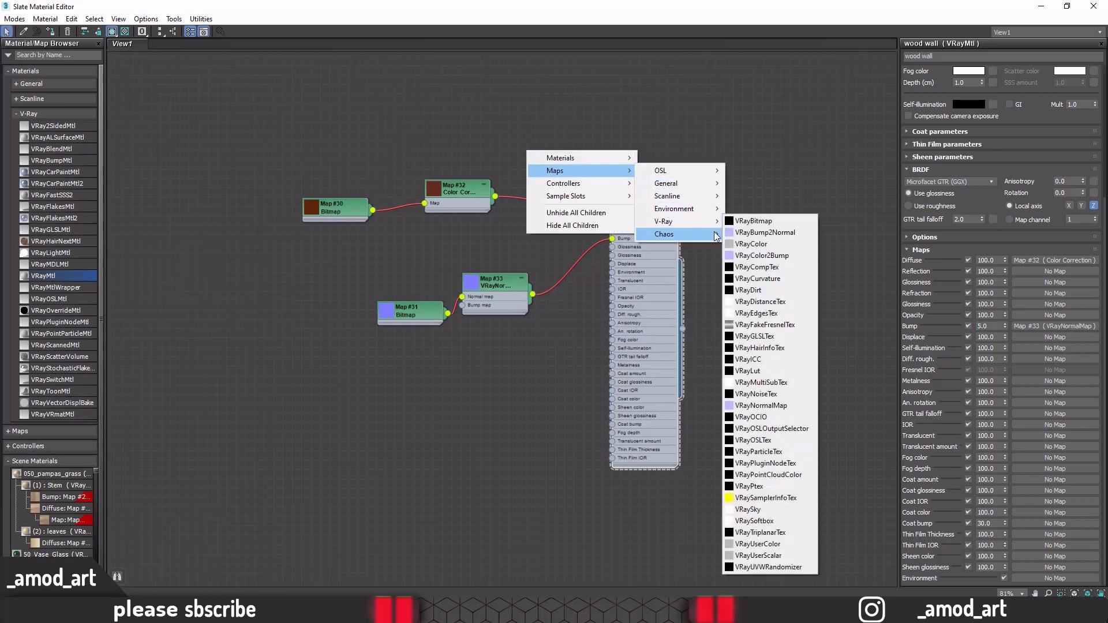
pyautogui.click(762, 290)
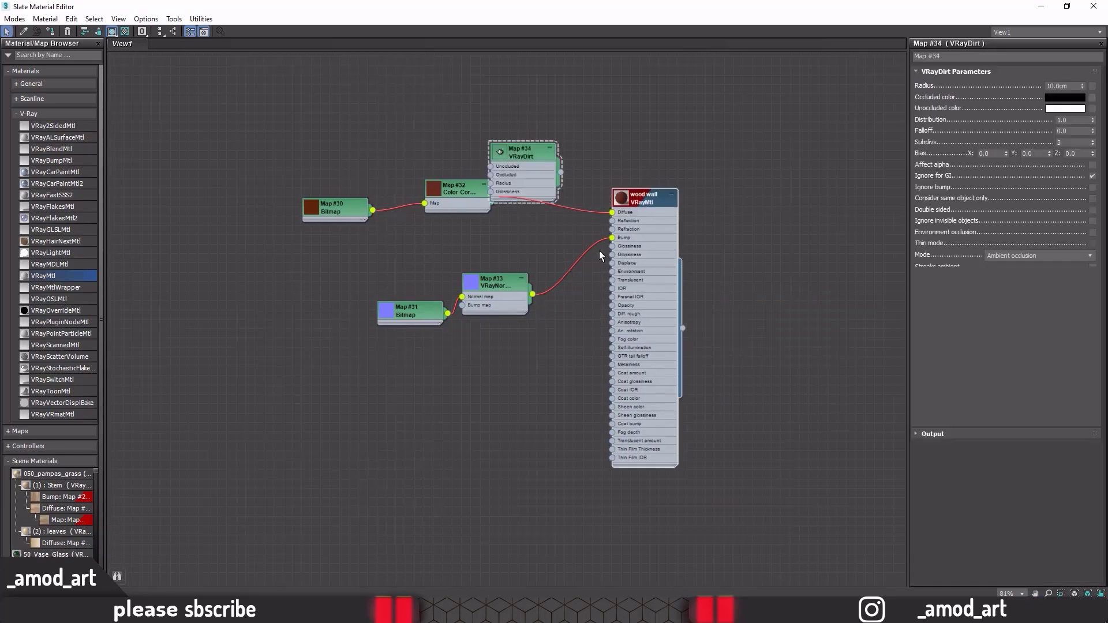
pyautogui.moveTo(632, 197); pyautogui.dragTo(669, 196)
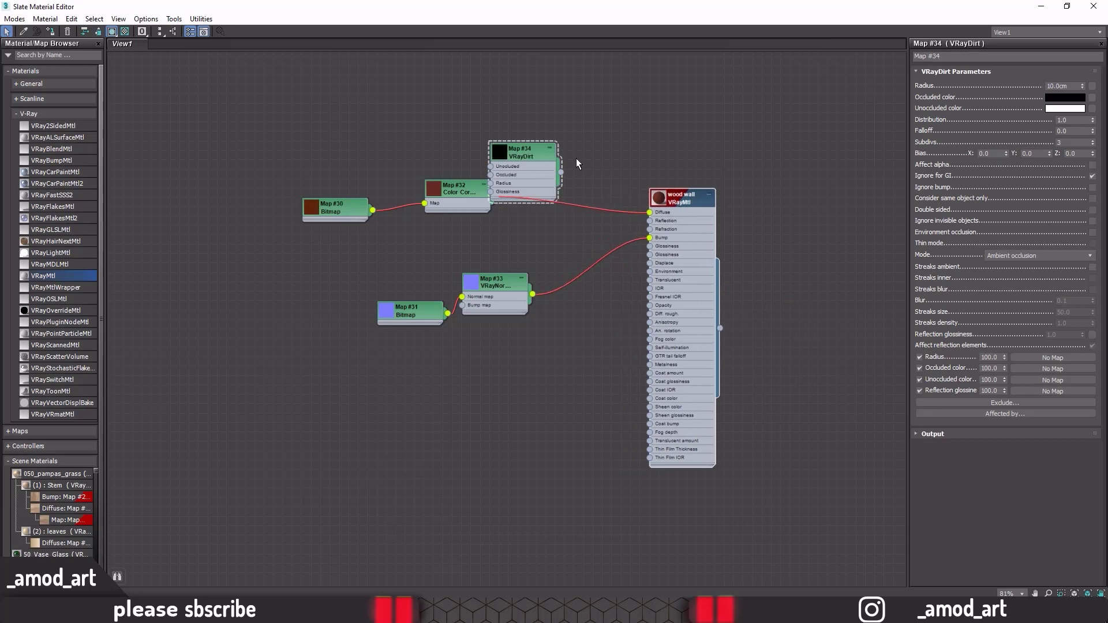
pyautogui.moveTo(530, 157); pyautogui.dragTo(578, 158)
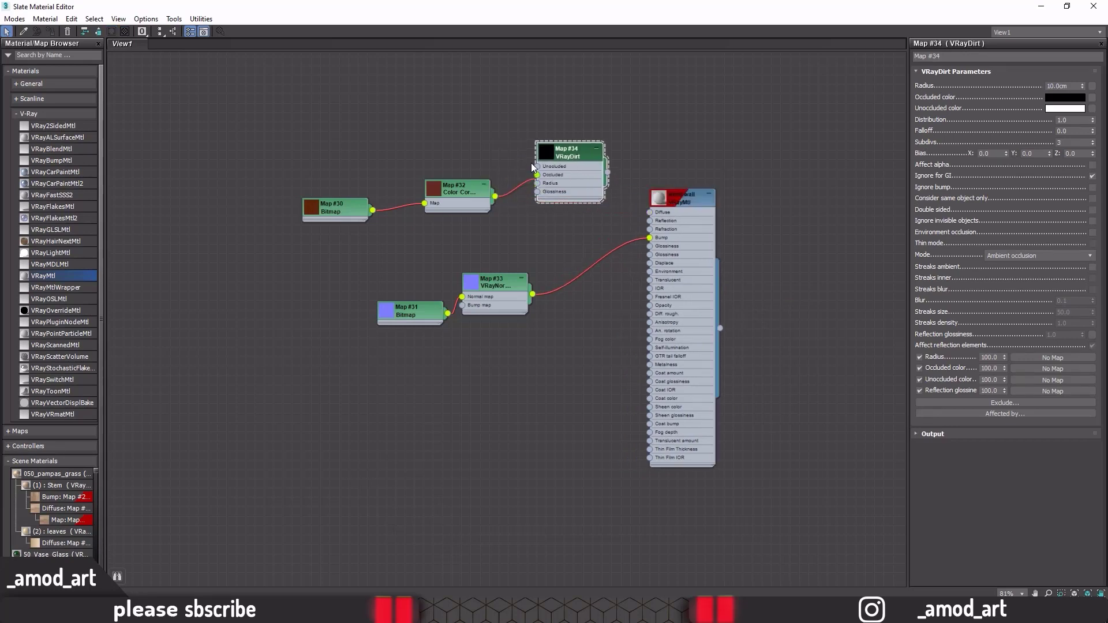
pyautogui.moveTo(538, 165); pyautogui.dragTo(537, 166)
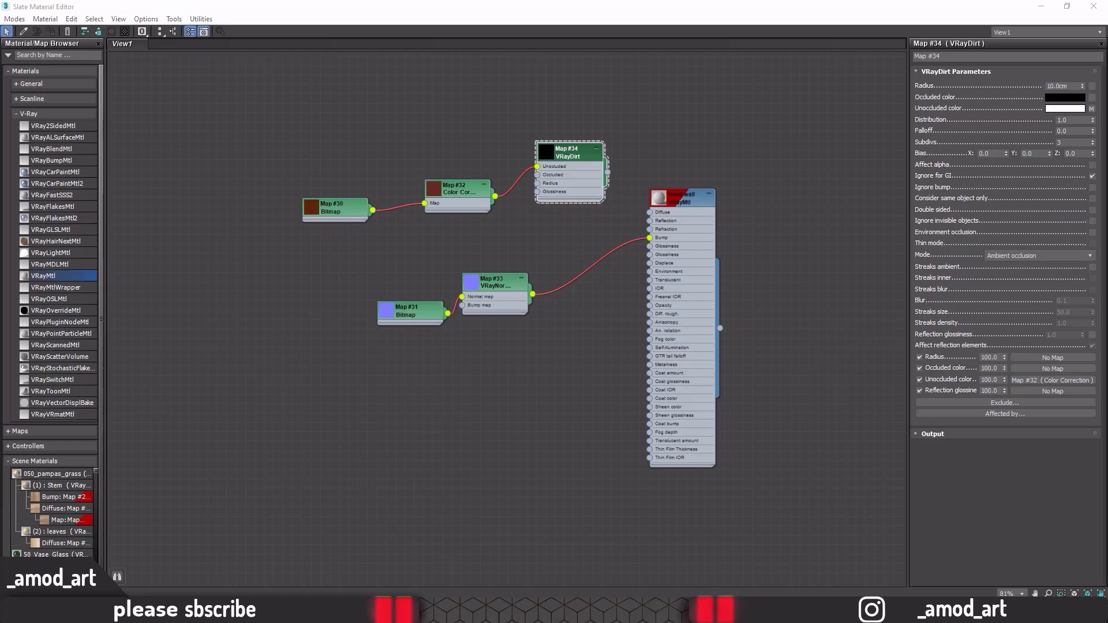
pyautogui.moveTo(607, 173); pyautogui.dragTo(645, 208)
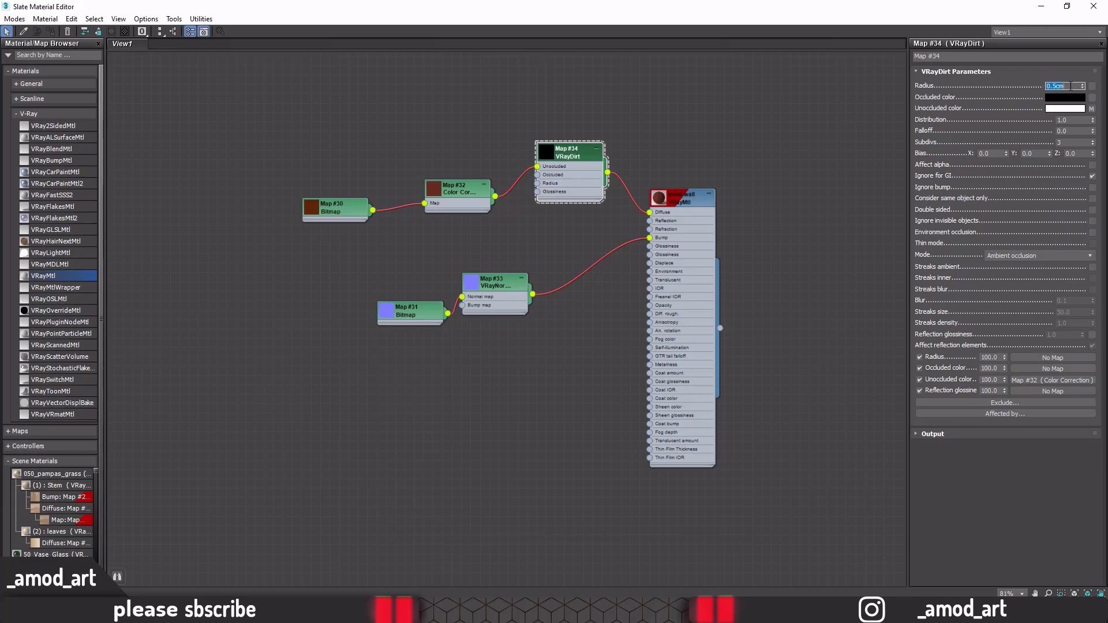
pyautogui.doubleClick(669, 199)
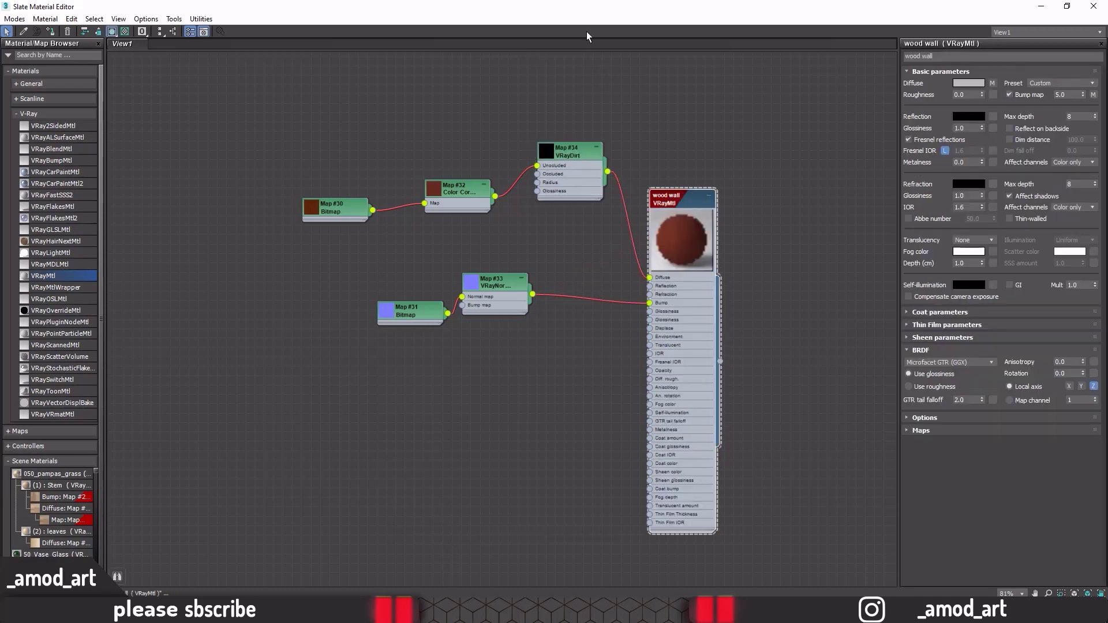
pyautogui.doubleClick(586, 6)
pyautogui.scroll(-5, 675, 235)
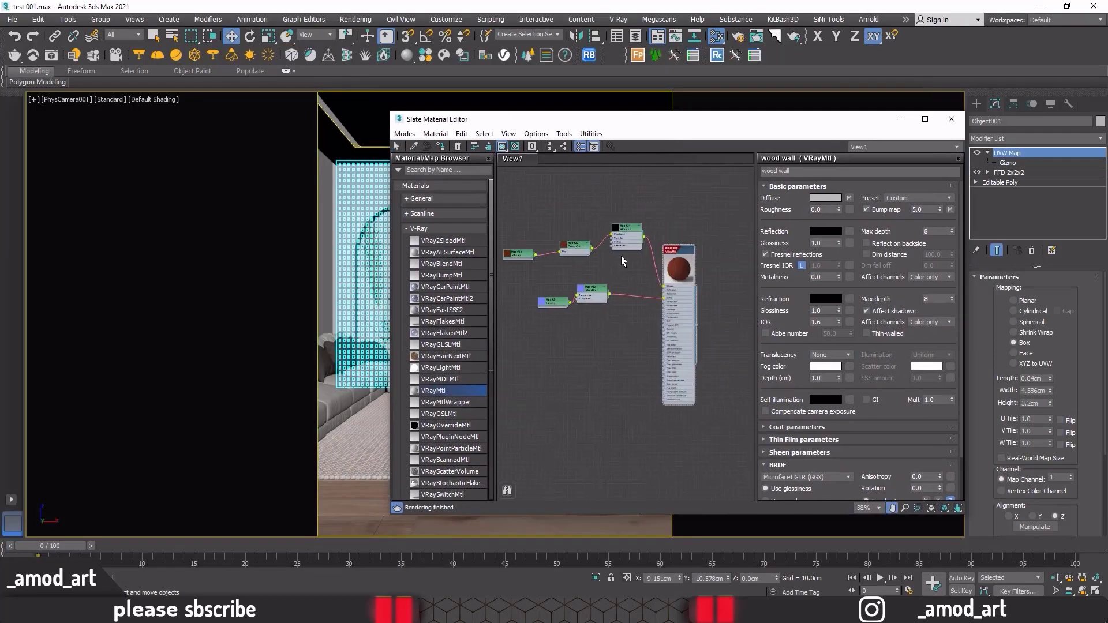
# Step: Assign the wood wall material to the back wall and save the scene
pyautogui.moveTo(587, 124)
pyautogui.mouseDown()
pyautogui.moveTo(792, 114)
pyautogui.moveTo(696, 113)
pyautogui.mouseUp()
pyautogui.click(643, 136)
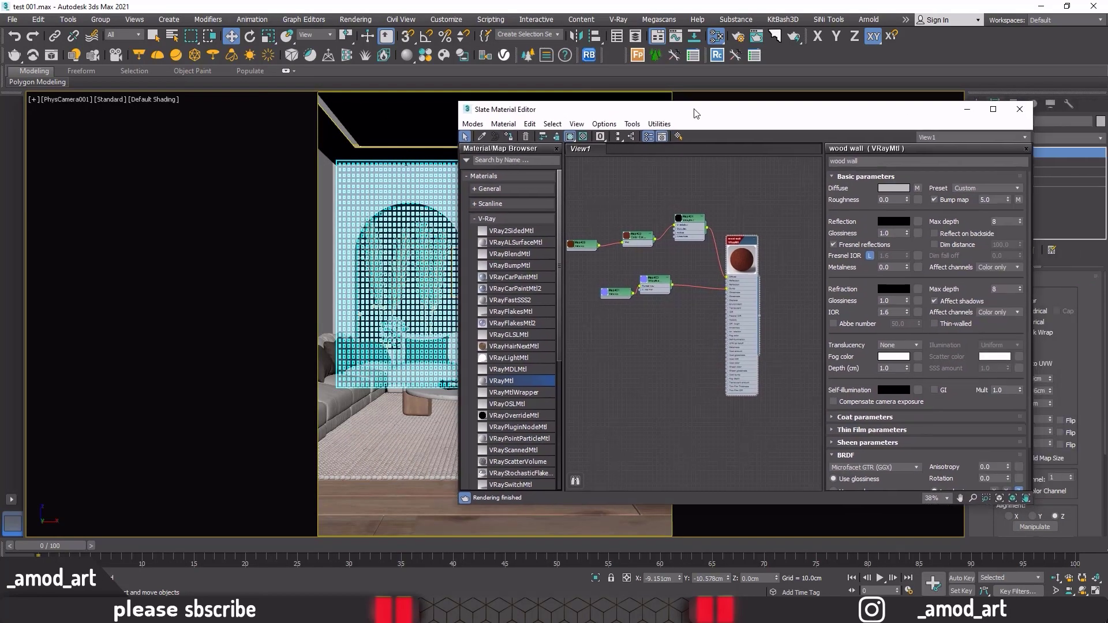
pyautogui.click(1018, 110)
pyautogui.click(11, 19)
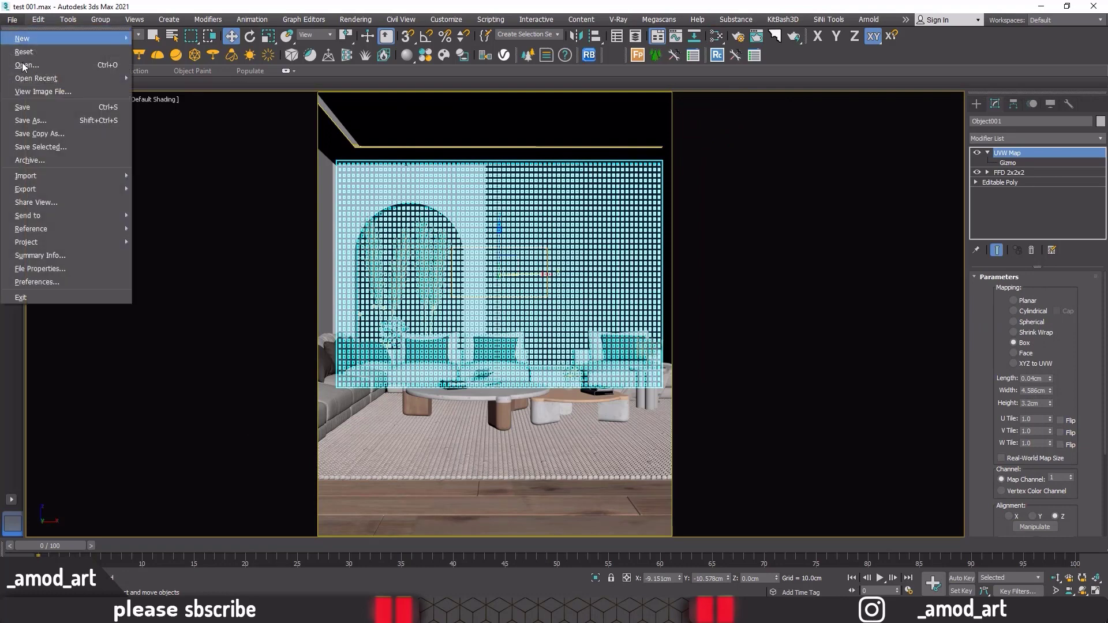
pyautogui.click(28, 108)
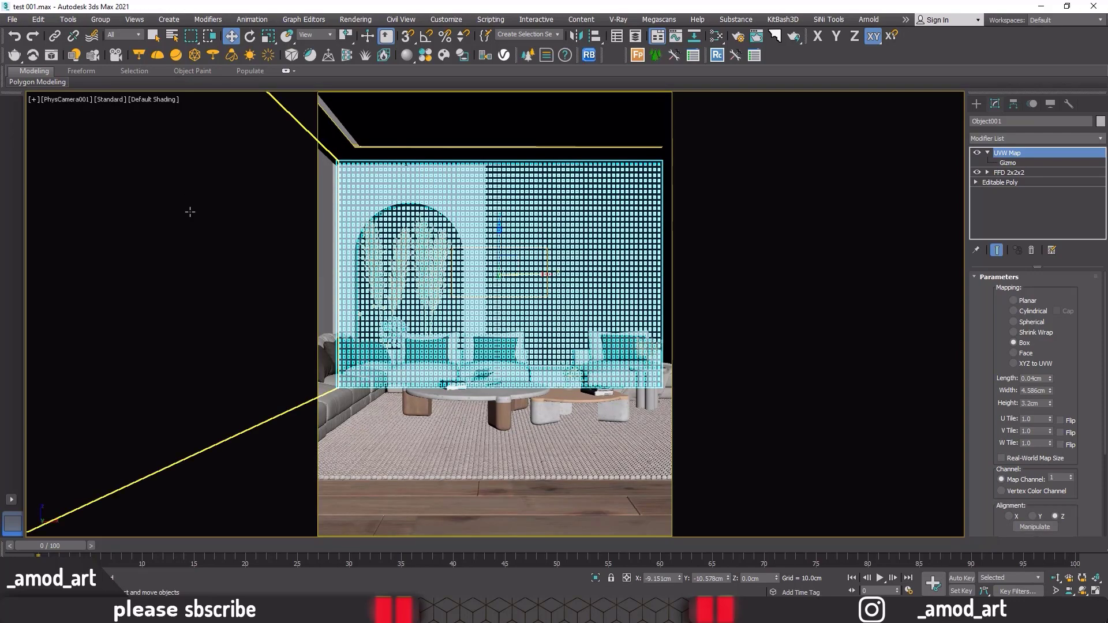
# Step: Re-render the camera view, compare it against the reference photo, and close the frame buffer
pyautogui.click(52, 55)
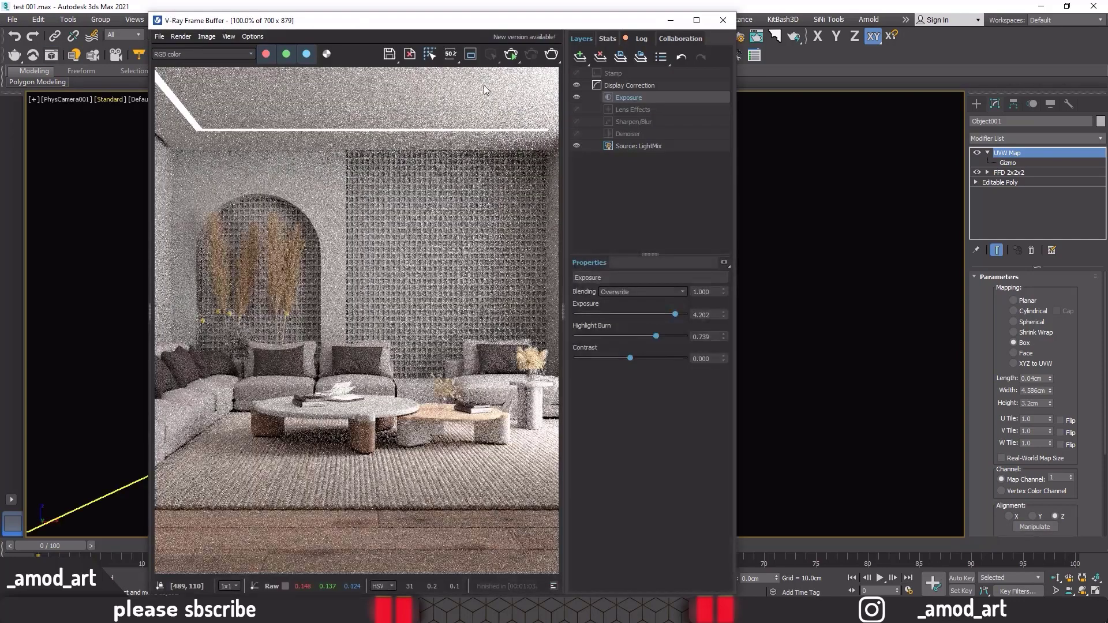
pyautogui.click(511, 54)
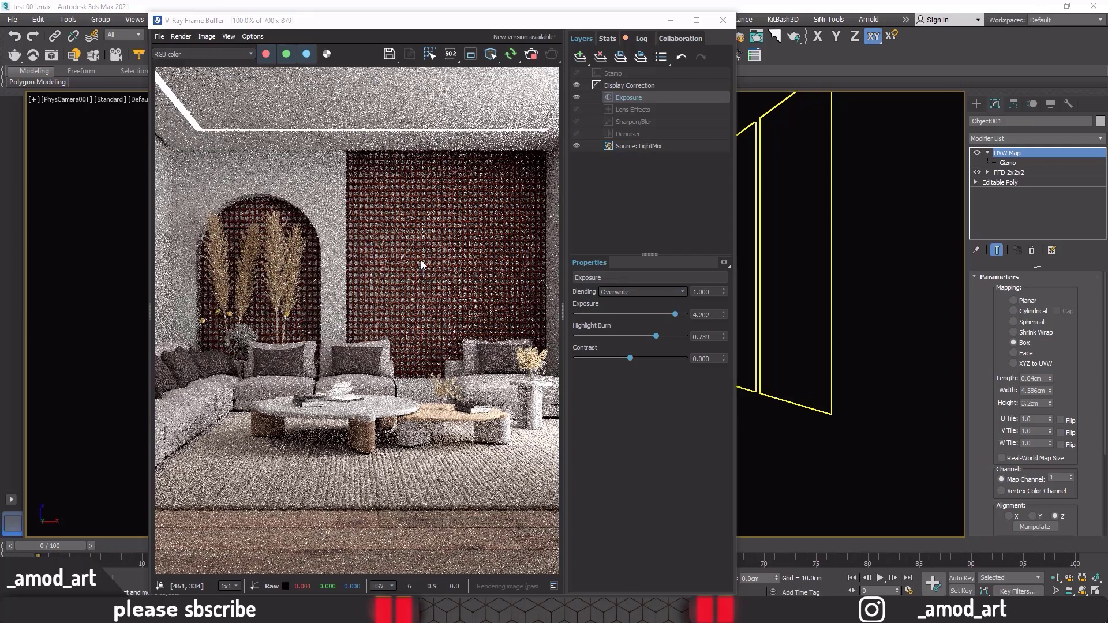
pyautogui.hotkey('alt', 'Tab')
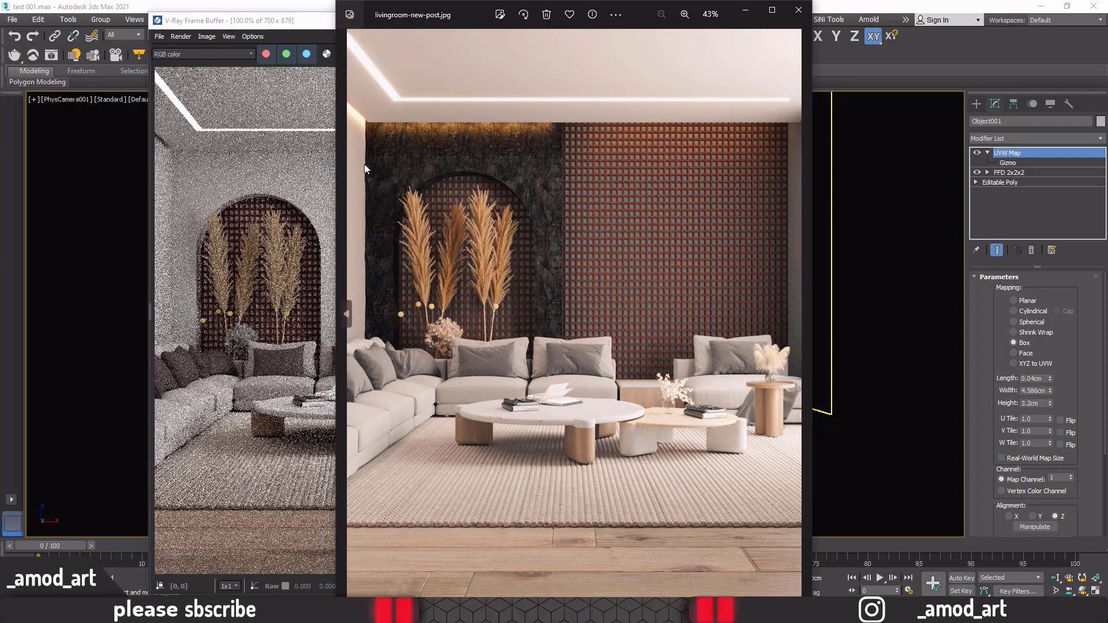
pyautogui.click(745, 10)
pyautogui.moveTo(512, 20); pyautogui.dragTo(404, 26)
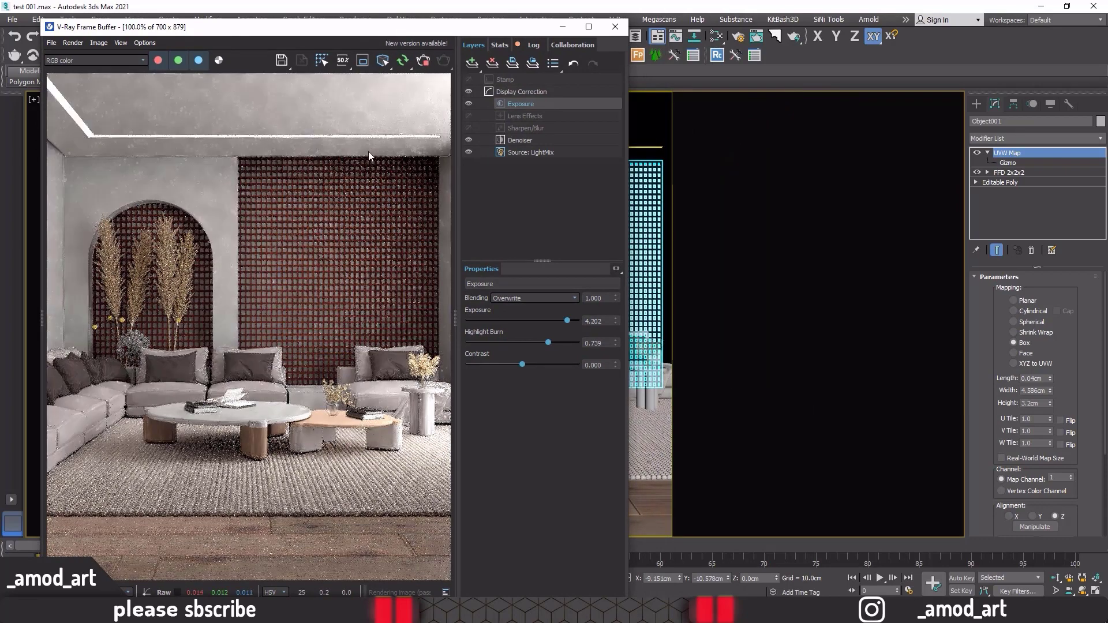
pyautogui.click(423, 61)
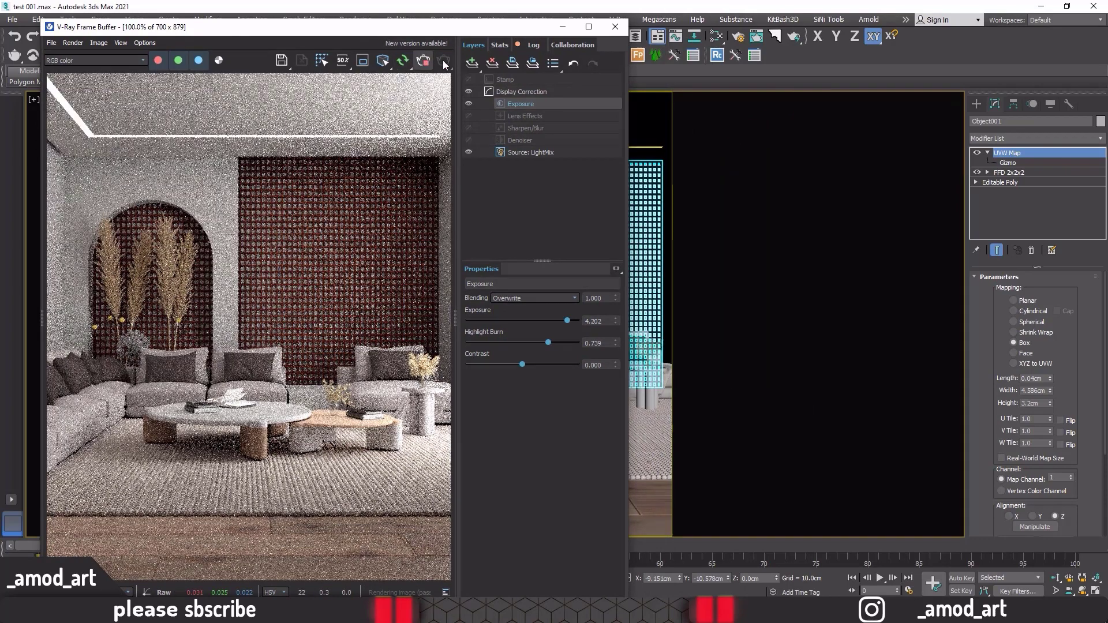
pyautogui.click(614, 29)
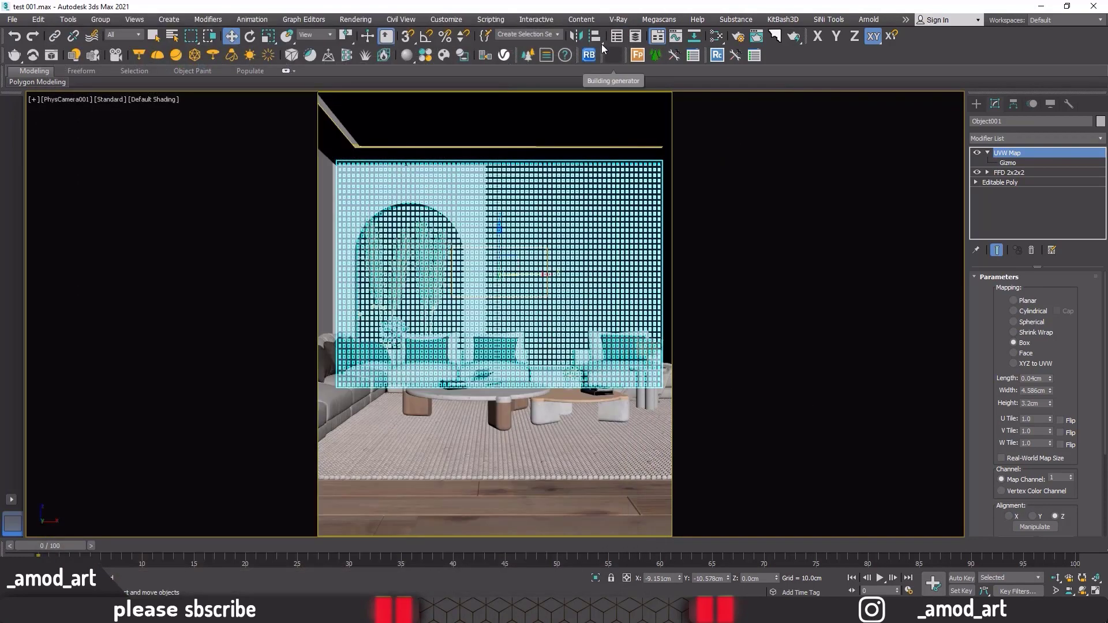
# Step: Open the V-Ray Material Library Browser alongside the Slate Material Editor
pyautogui.click(425, 55)
pyautogui.press('m')
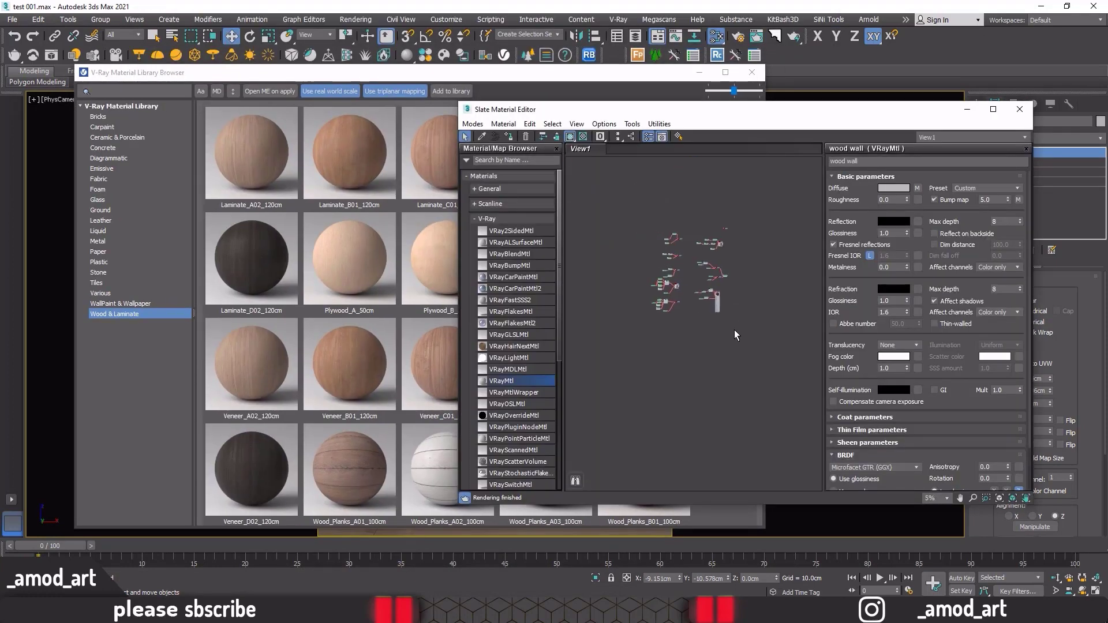
pyautogui.click(717, 309)
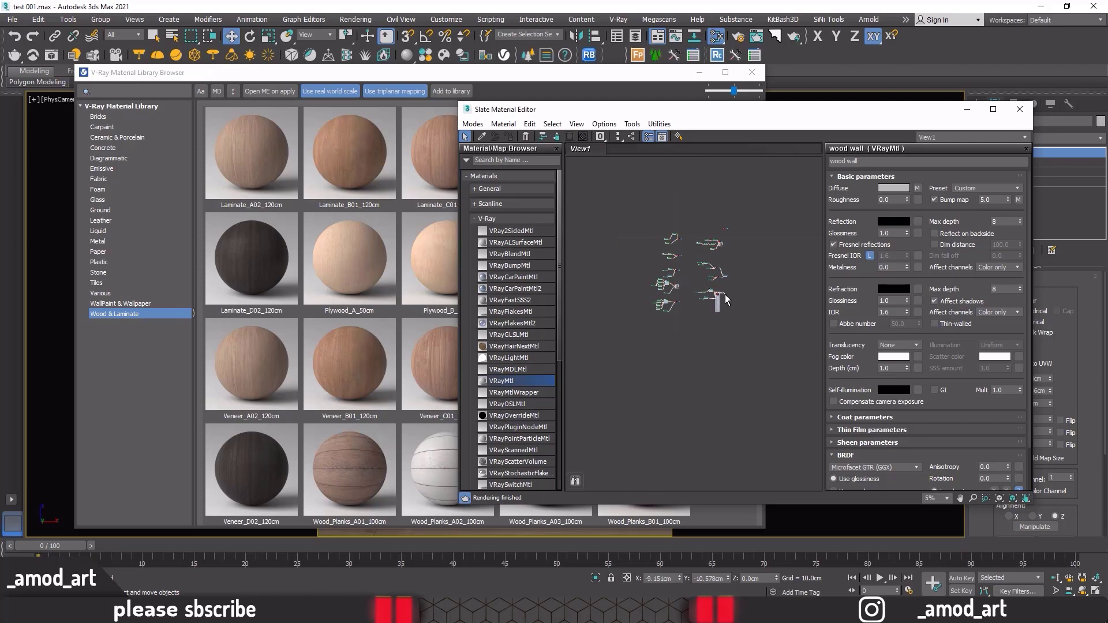
pyautogui.moveTo(729, 304); pyautogui.dragTo(805, 309, button='middle')
# Step: Preview Wall_Paint_Bumpy_01_Ochre_1m from WallPaint & Wallpaper and add it to the material editor
pyautogui.click(199, 81)
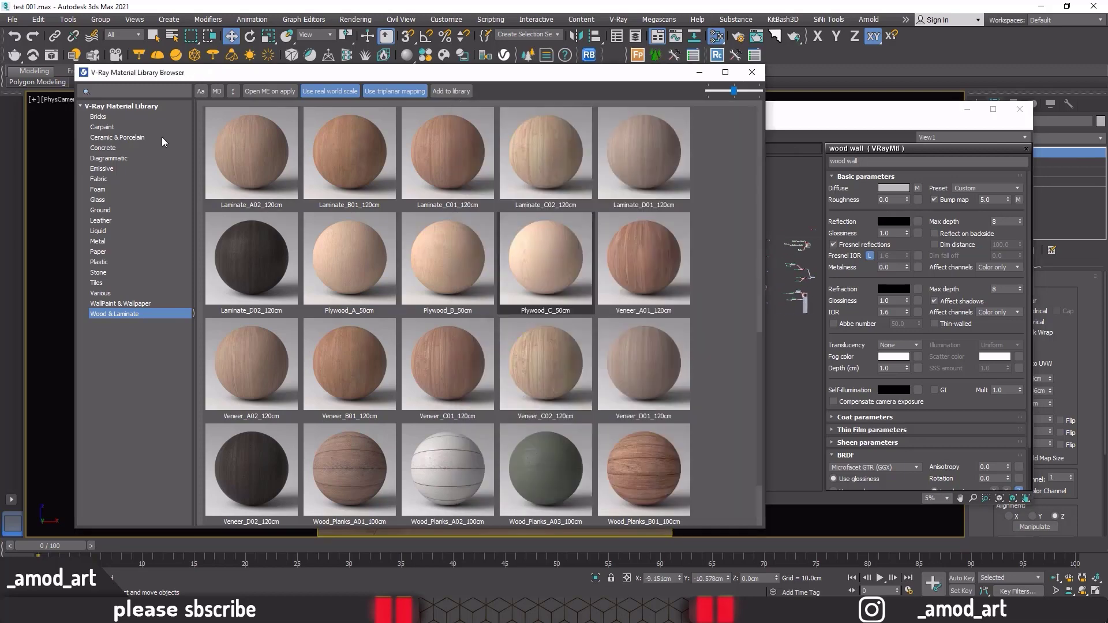
pyautogui.click(121, 304)
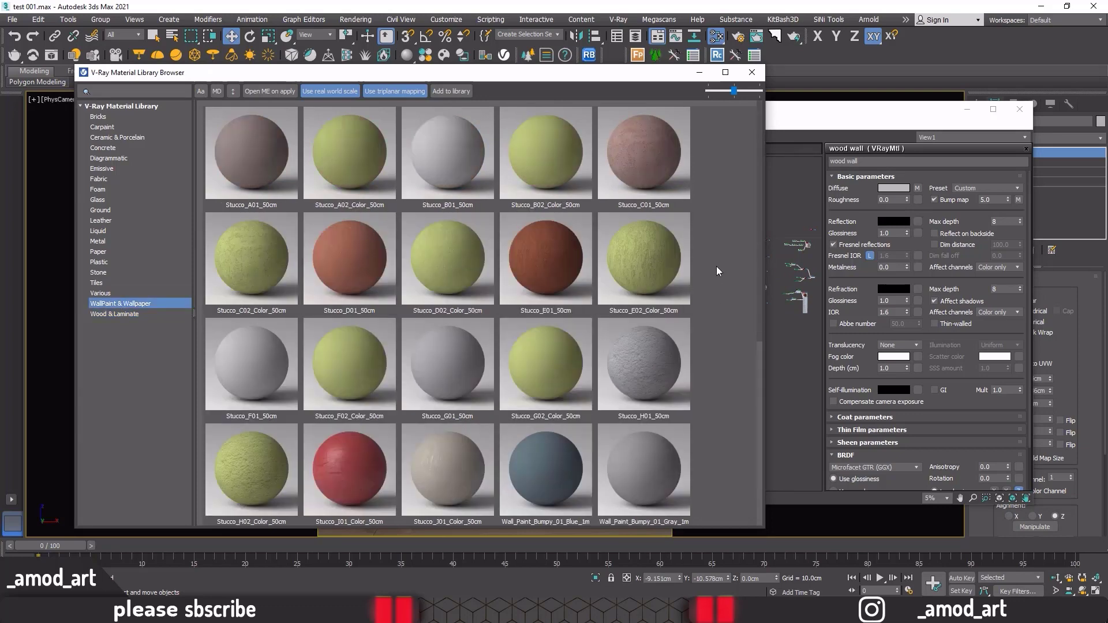
pyautogui.scroll(-5, 717, 266)
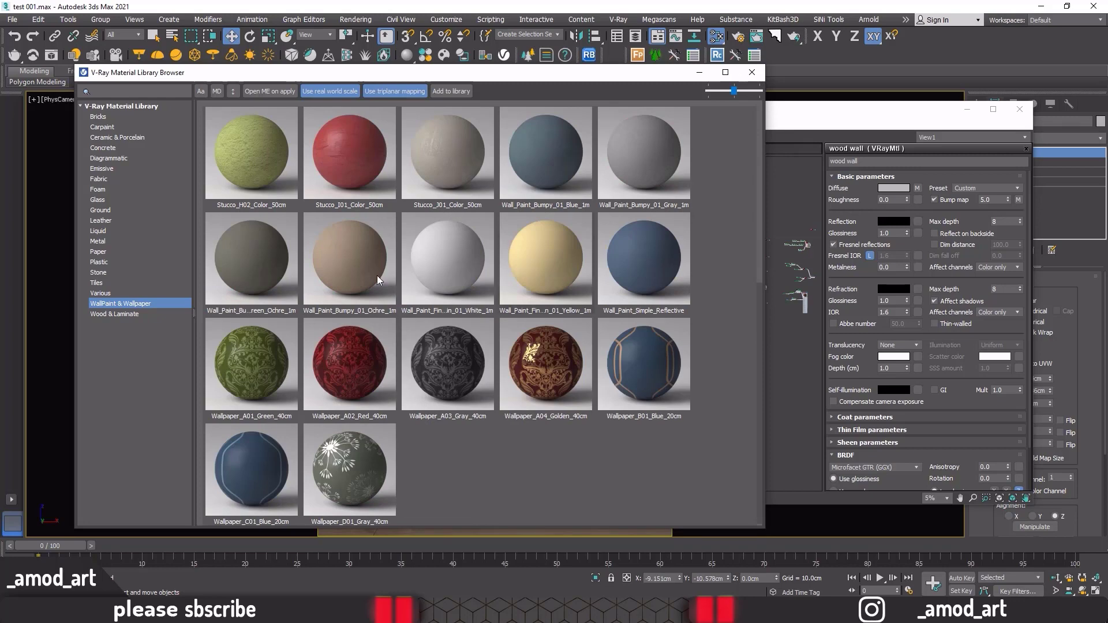
pyautogui.rightClick(334, 266)
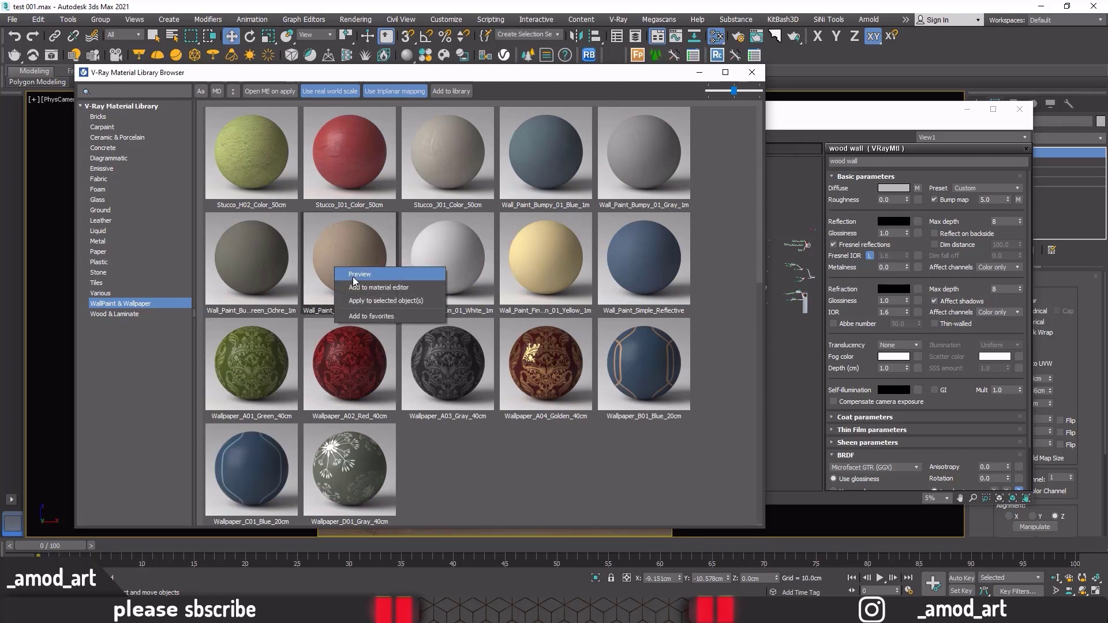
pyautogui.click(356, 279)
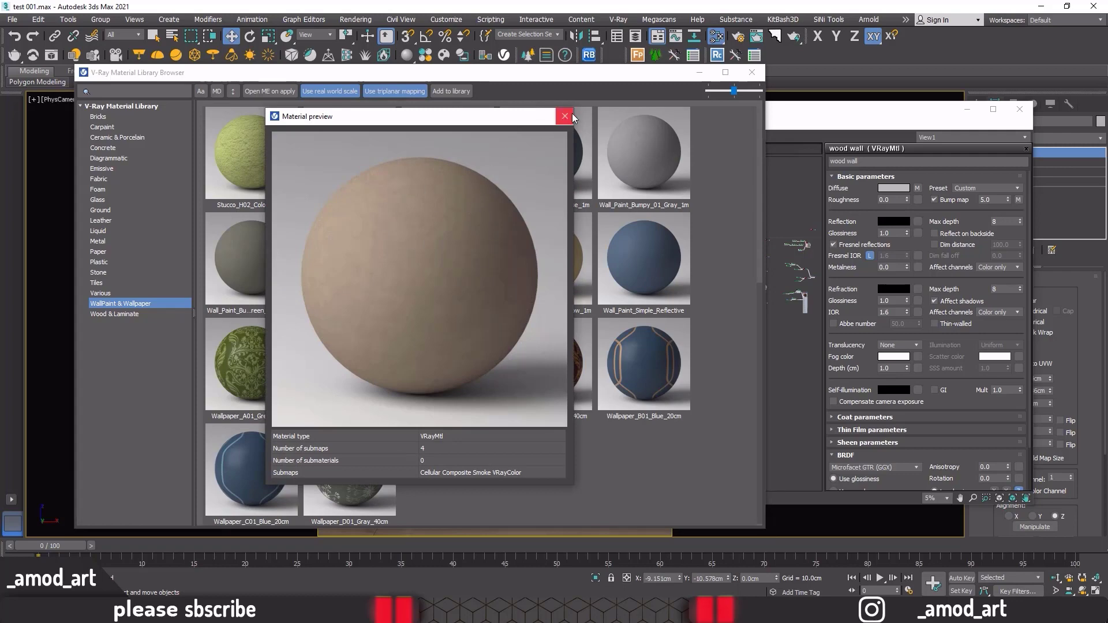
pyautogui.click(571, 115)
pyautogui.rightClick(337, 246)
pyautogui.click(358, 272)
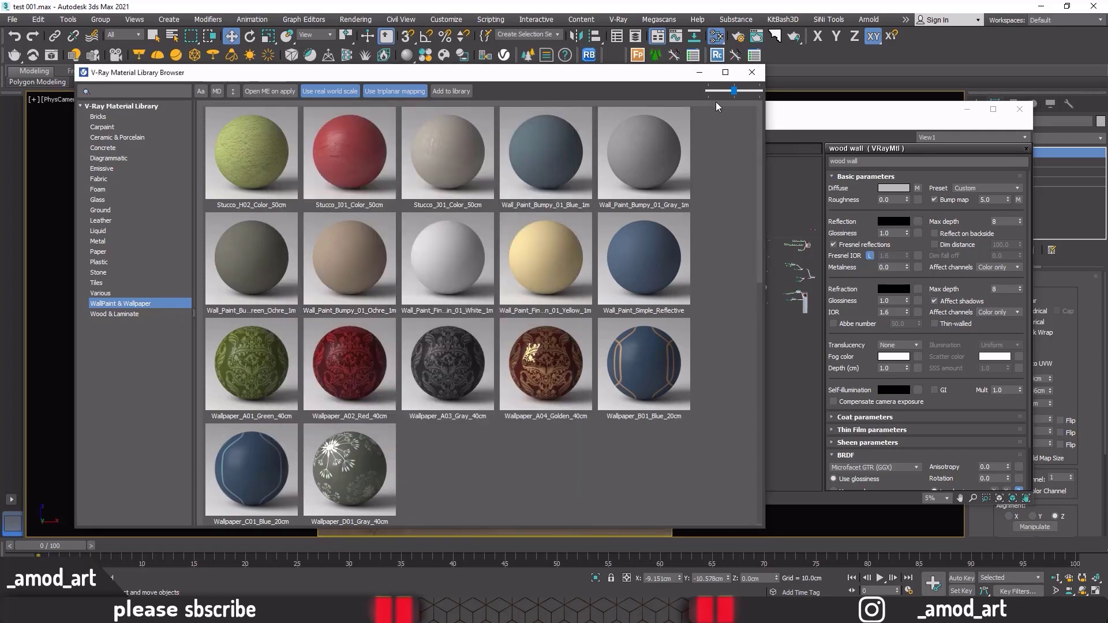
pyautogui.click(752, 72)
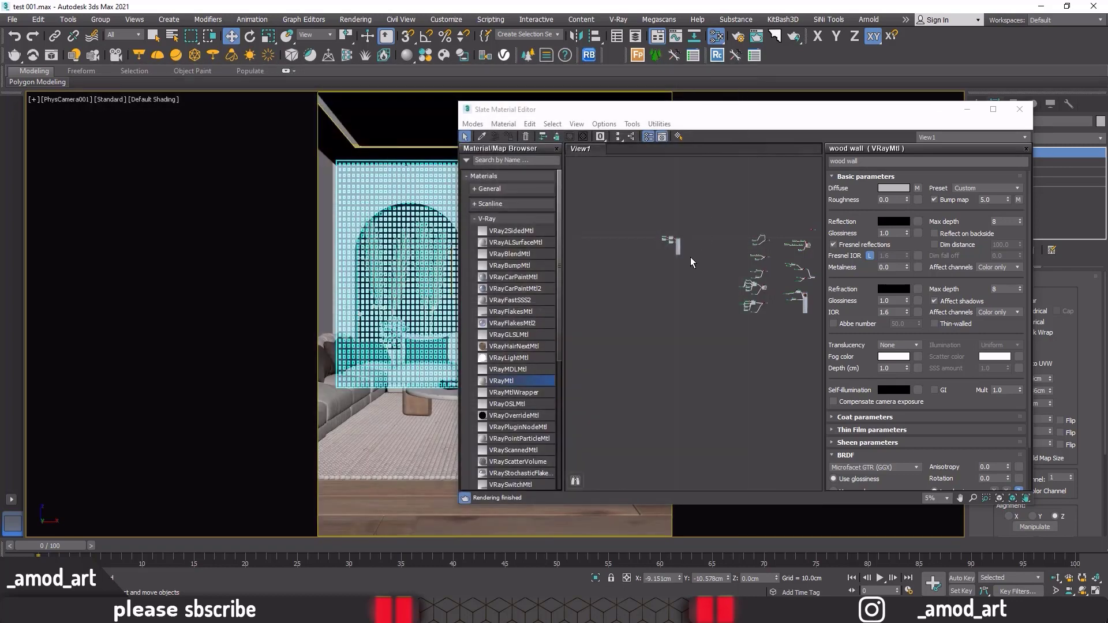
# Step: Maximize the Slate editor and zoom in on the Ochre wall paint node tree
pyautogui.doubleClick(711, 110)
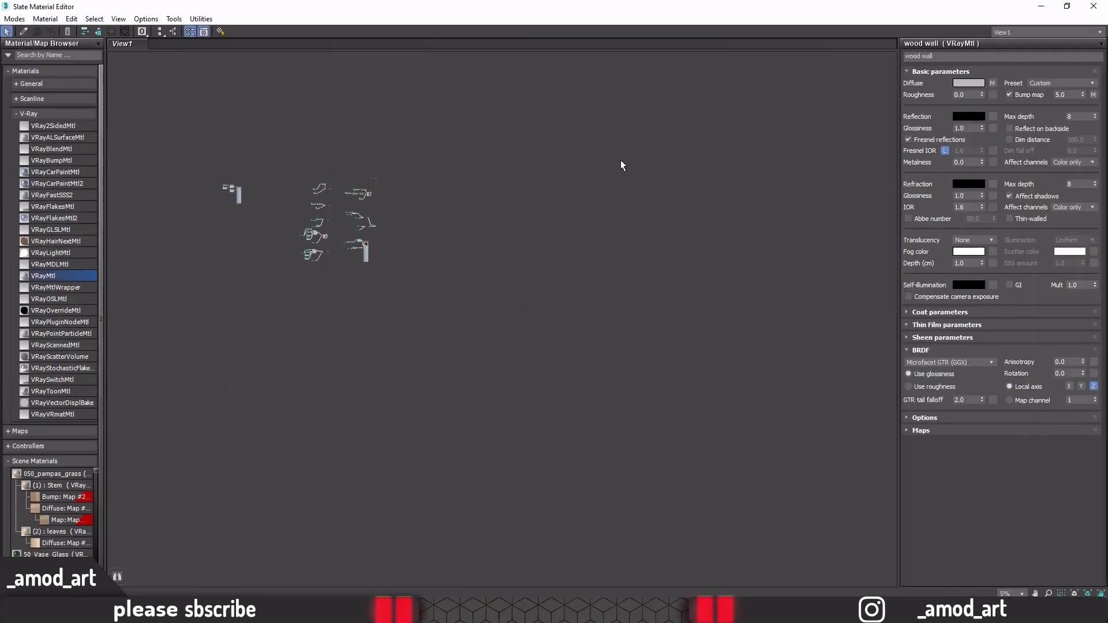
pyautogui.moveTo(437, 233); pyautogui.dragTo(474, 240, button='middle')
pyautogui.scroll(8, 459, 213)
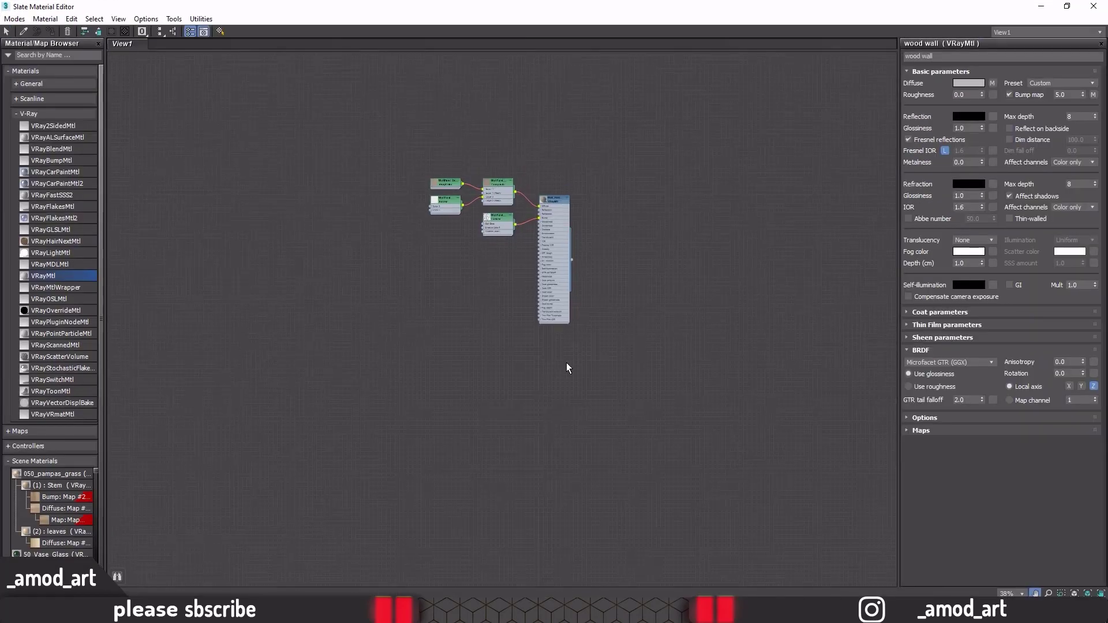
pyautogui.click(544, 256)
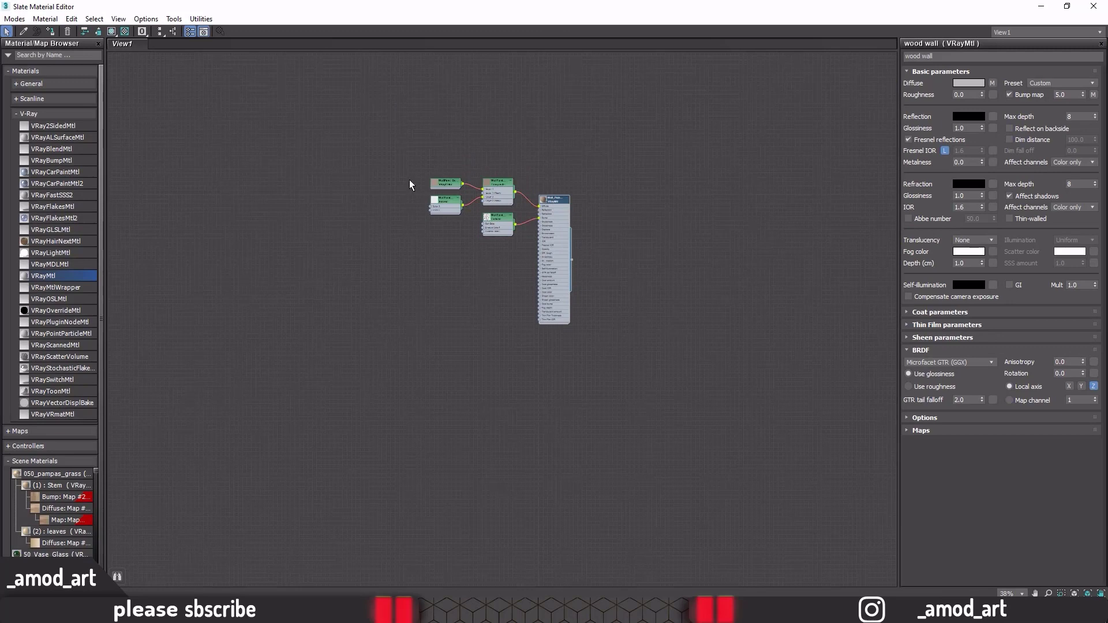
pyautogui.moveTo(410, 184); pyautogui.dragTo(559, 208, button='middle')
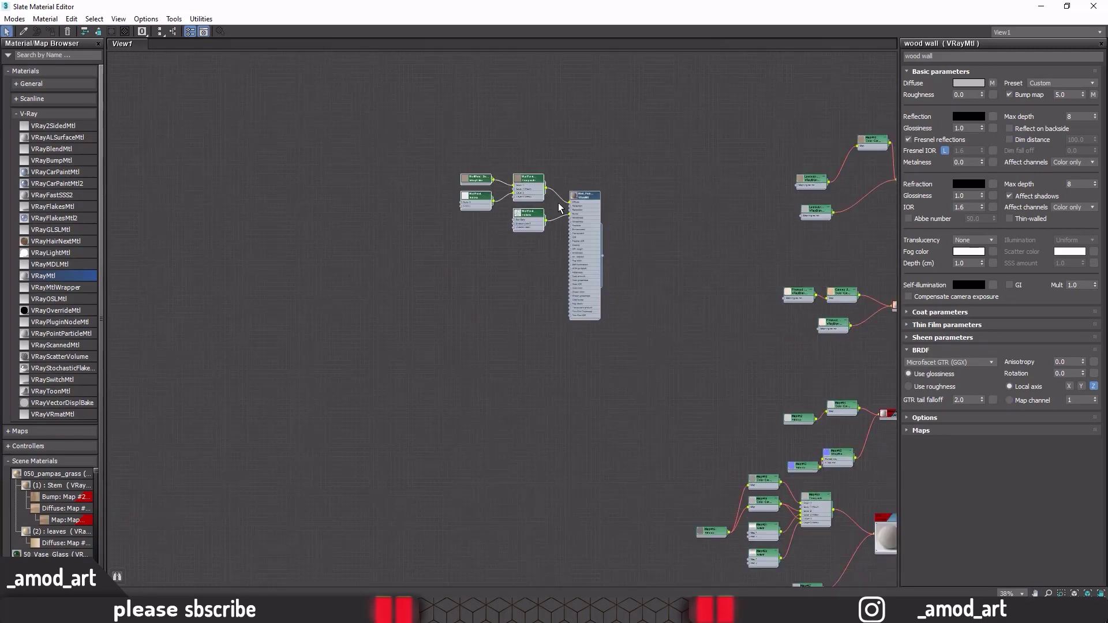
pyautogui.scroll(2, 558, 208)
pyautogui.scroll(2, 568, 237)
pyautogui.scroll(2, 580, 266)
pyautogui.scroll(2, 586, 289)
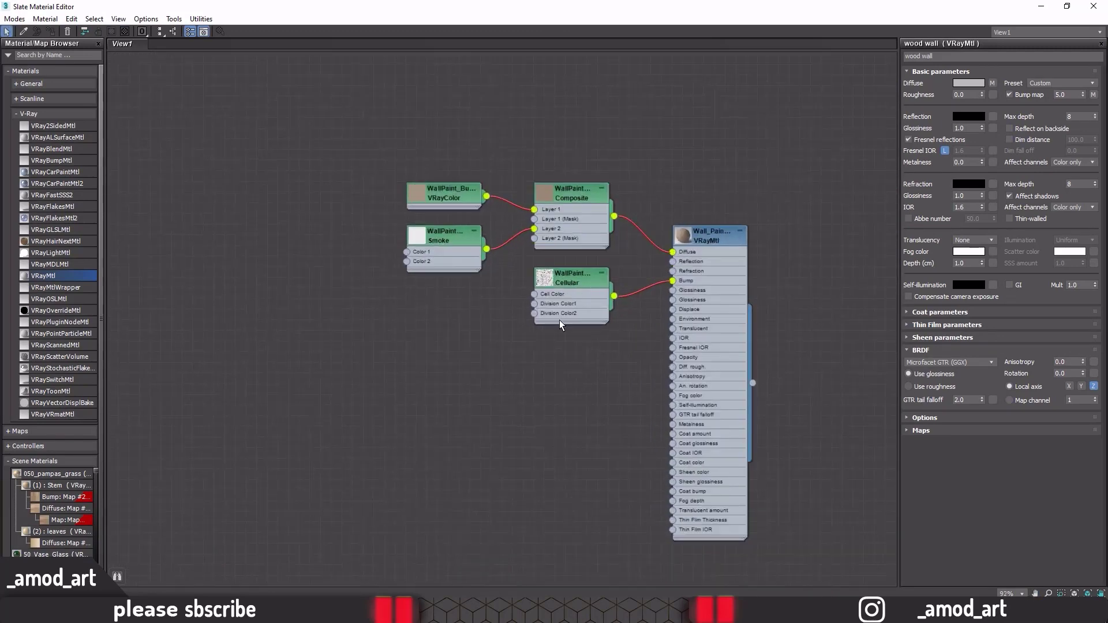
# Step: Move the Cellular node lower and the VRayColor, Smoke and Composite nodes up-left
pyautogui.moveTo(559, 320); pyautogui.dragTo(538, 384)
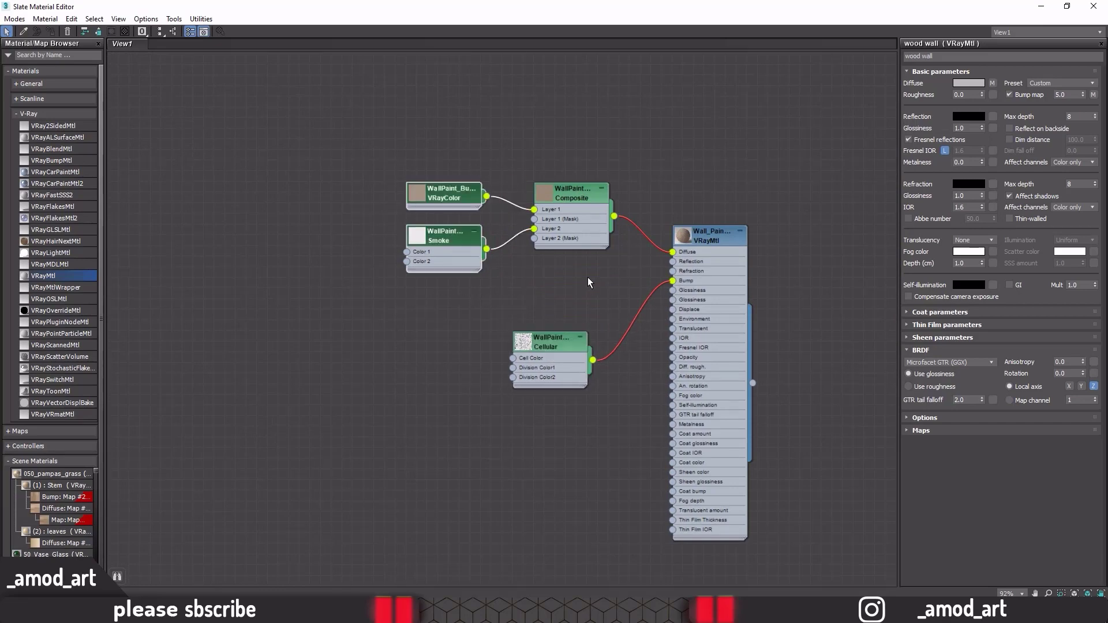
pyautogui.moveTo(588, 277); pyautogui.dragTo(376, 135)
pyautogui.moveTo(582, 198); pyautogui.dragTo(465, 187)
# Step: Insert a Color Correction map between the Composite and the wall paint's Diffuse
pyautogui.rightClick(547, 162)
pyautogui.moveTo(686, 193)
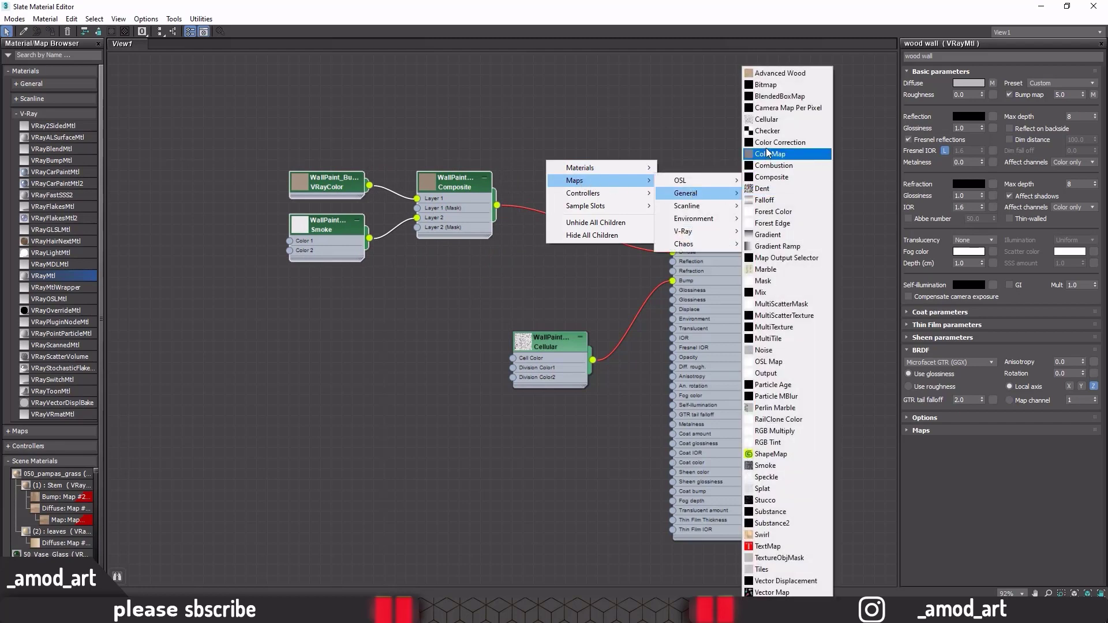
pyautogui.click(779, 142)
pyautogui.moveTo(572, 184); pyautogui.dragTo(625, 206)
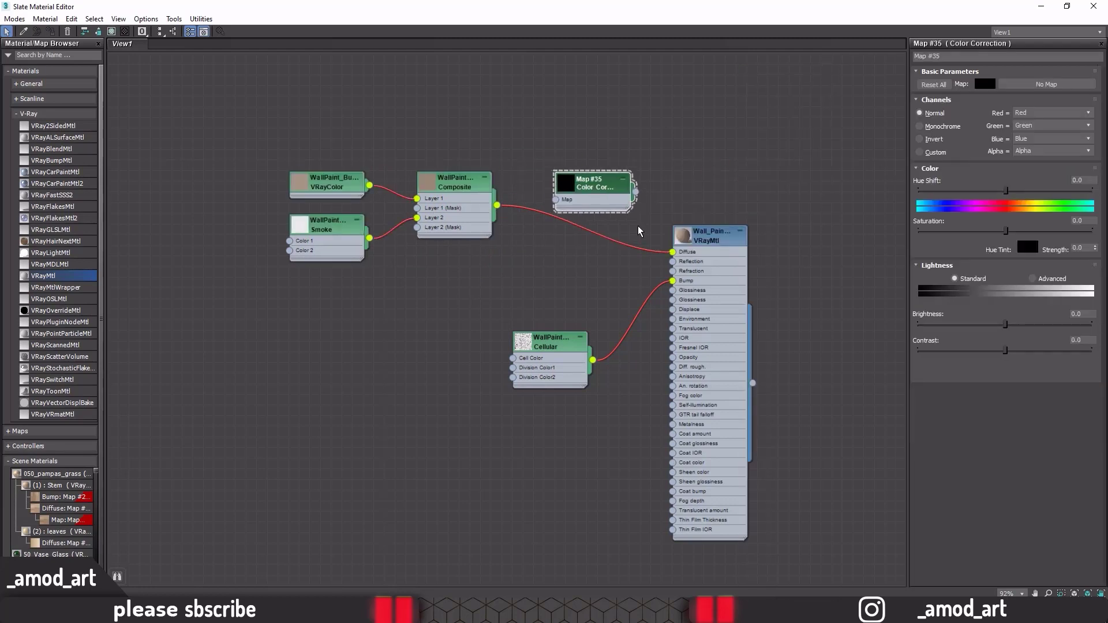
pyautogui.moveTo(673, 252); pyautogui.dragTo(555, 217)
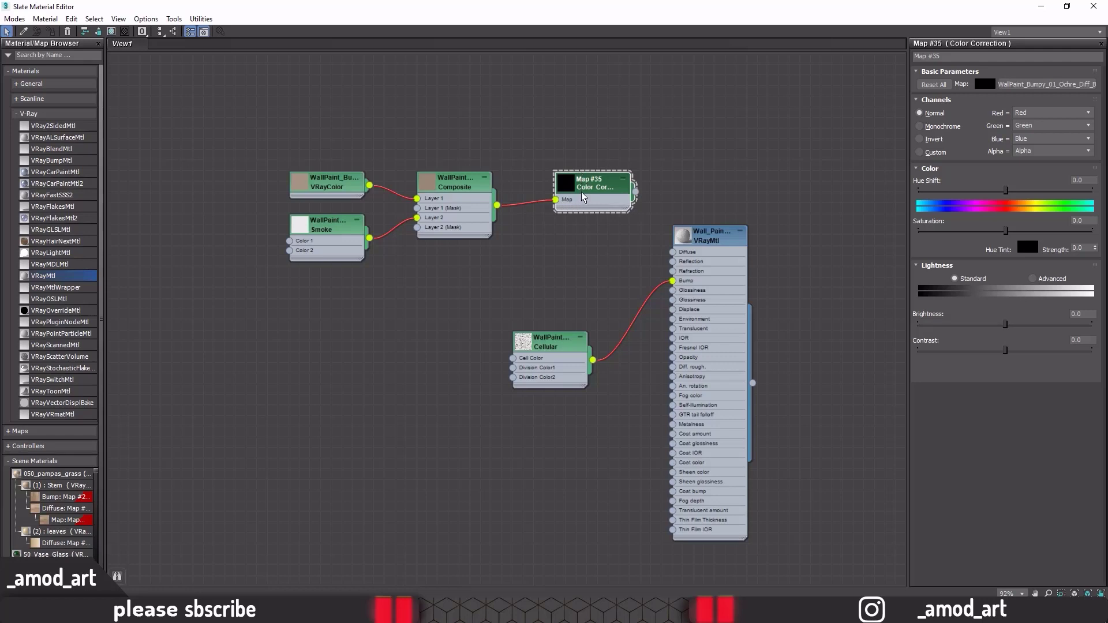
pyautogui.moveTo(594, 184)
pyautogui.mouseDown()
pyautogui.moveTo(595, 205)
pyautogui.moveTo(673, 251)
pyautogui.mouseUp()
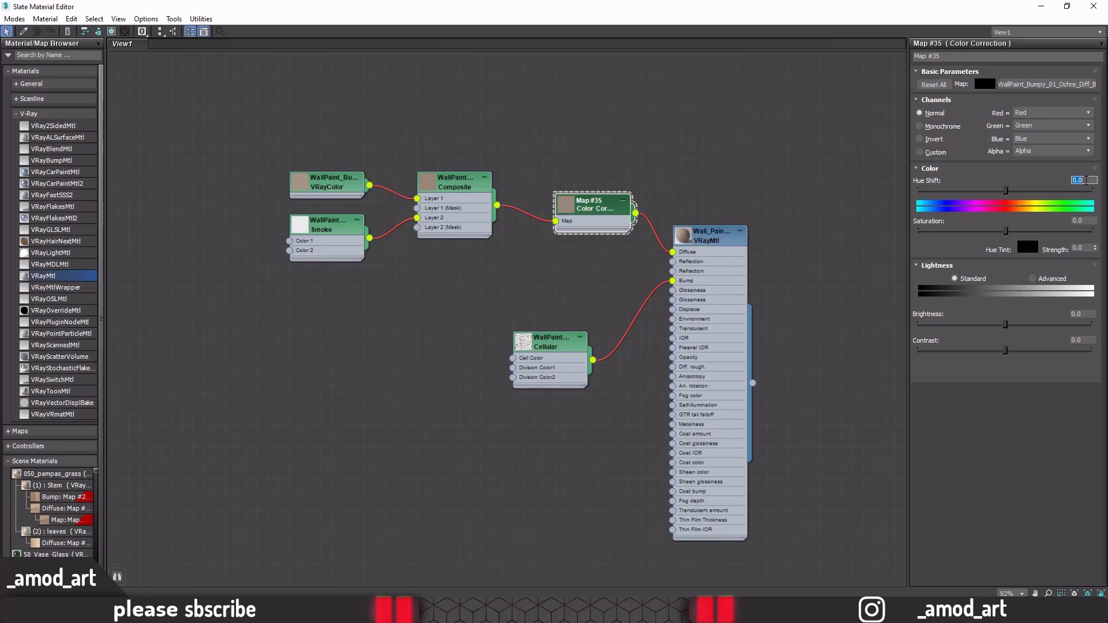
# Step: Set the Color Correction to Hue Shift -17 and Saturation -30
pyautogui.write('-17')
pyautogui.press('Return')
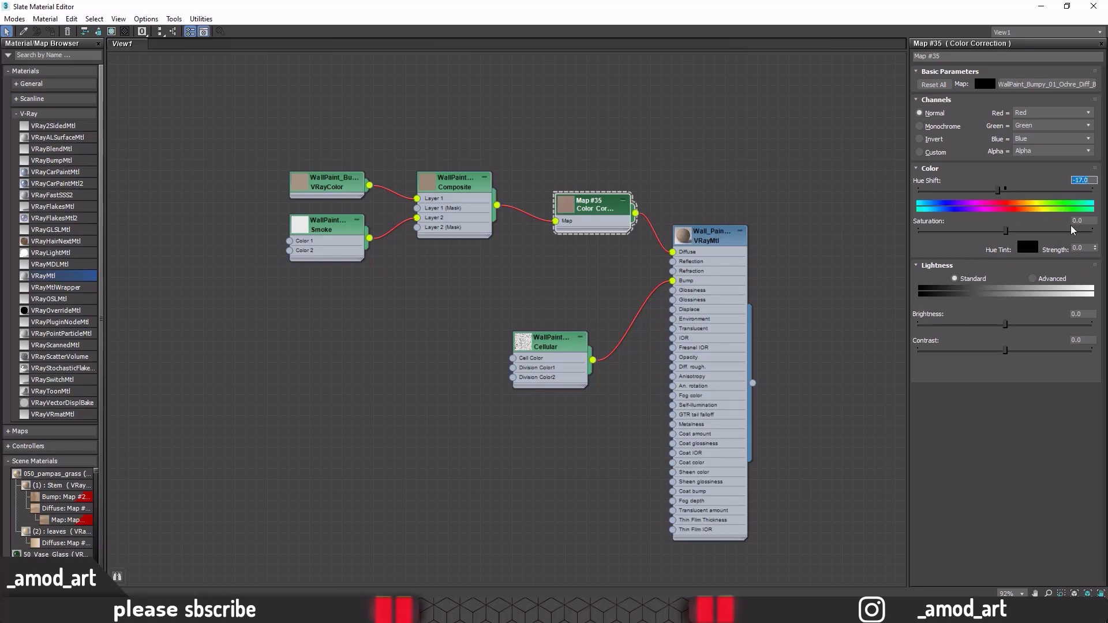
pyautogui.click(1083, 222)
pyautogui.write('-30')
pyautogui.press('Return')
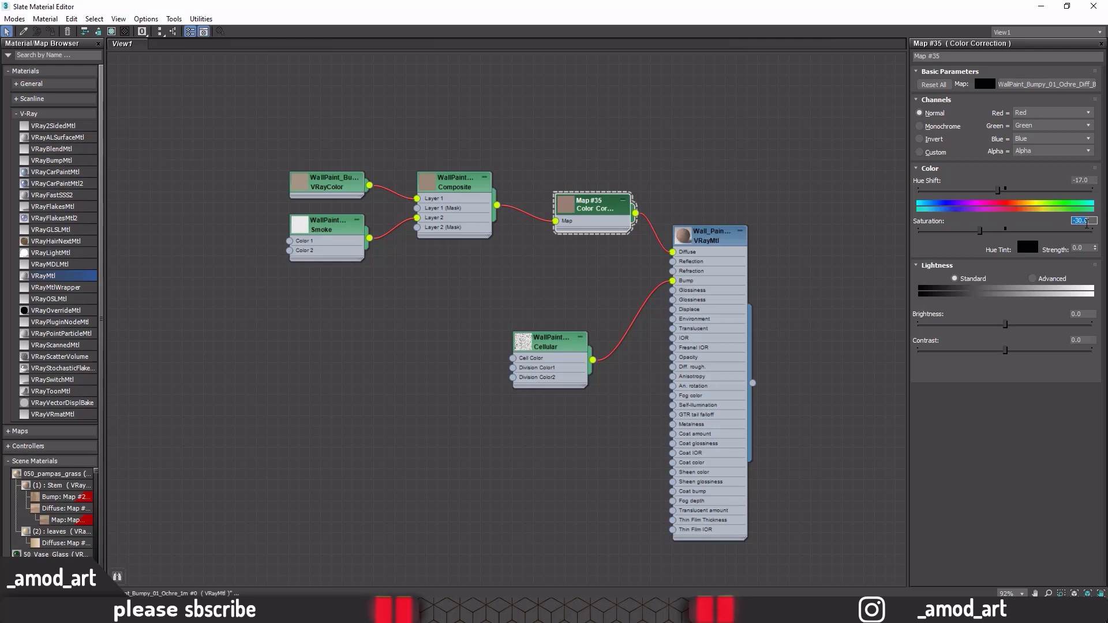
pyautogui.doubleClick(689, 242)
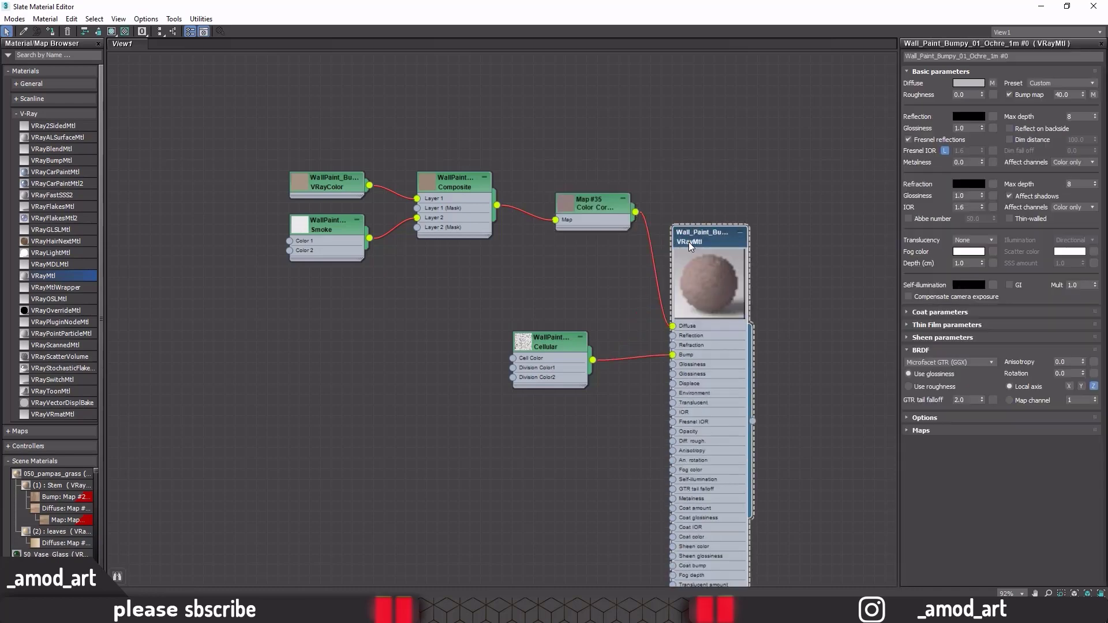
# Step: Assign the Ochre wall paint to the left wall, shown shaded, then select the ceiling
pyautogui.doubleClick(576, 15)
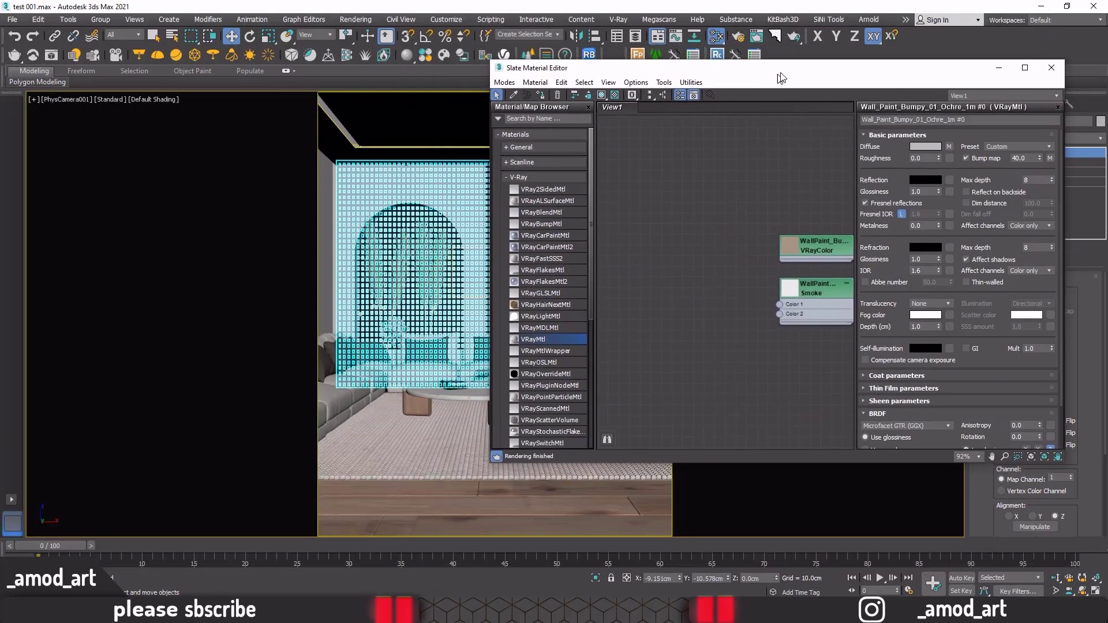
pyautogui.scroll(2, 756, 226)
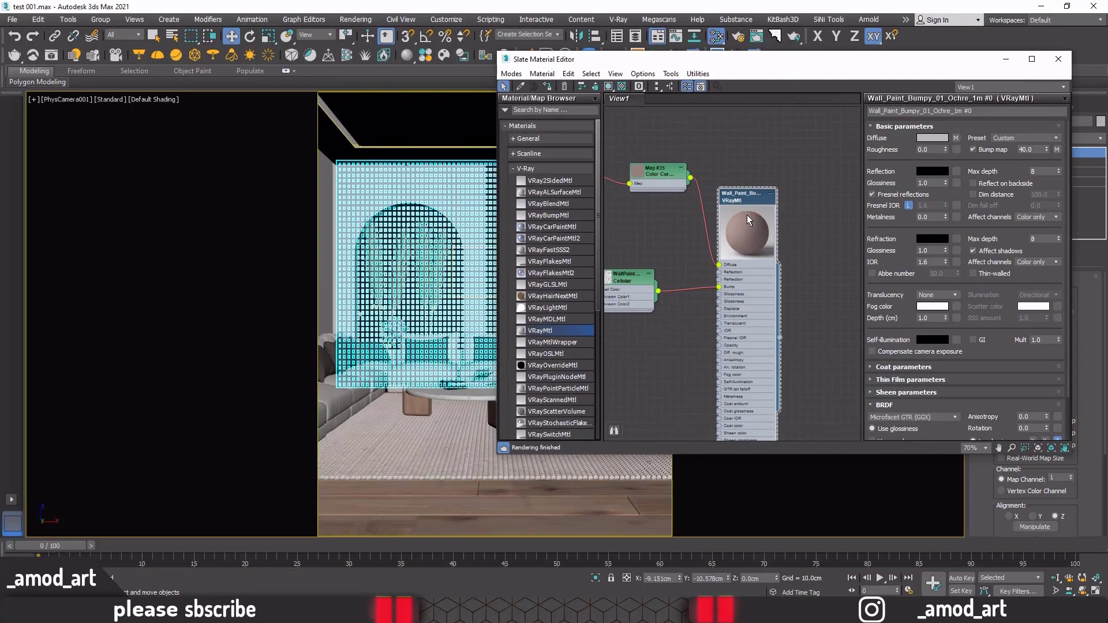
pyautogui.click(321, 215)
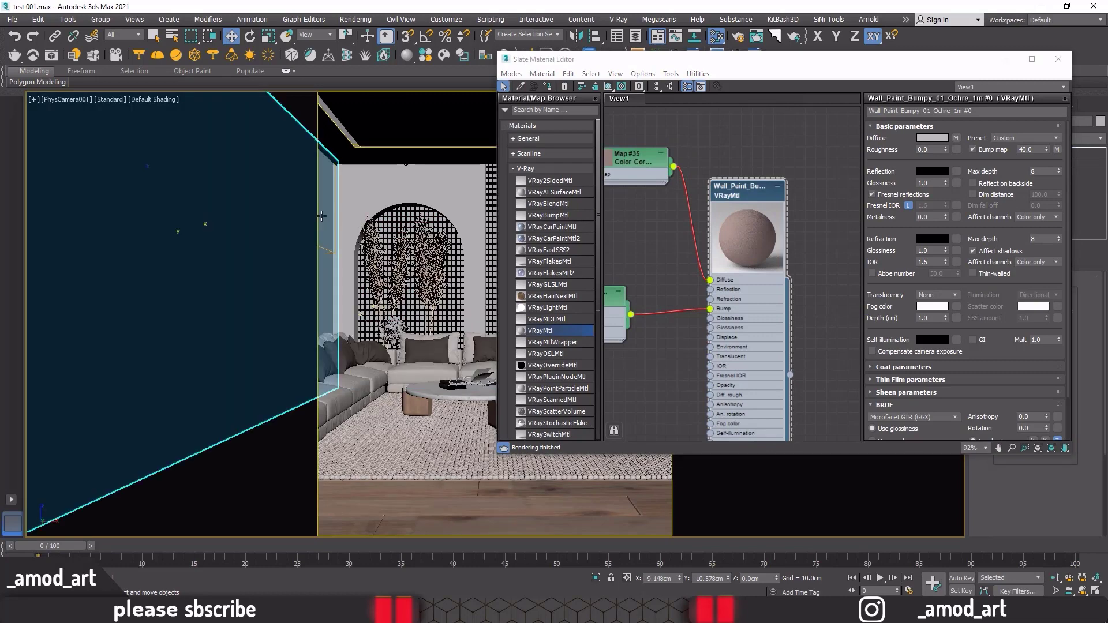
pyautogui.click(547, 86)
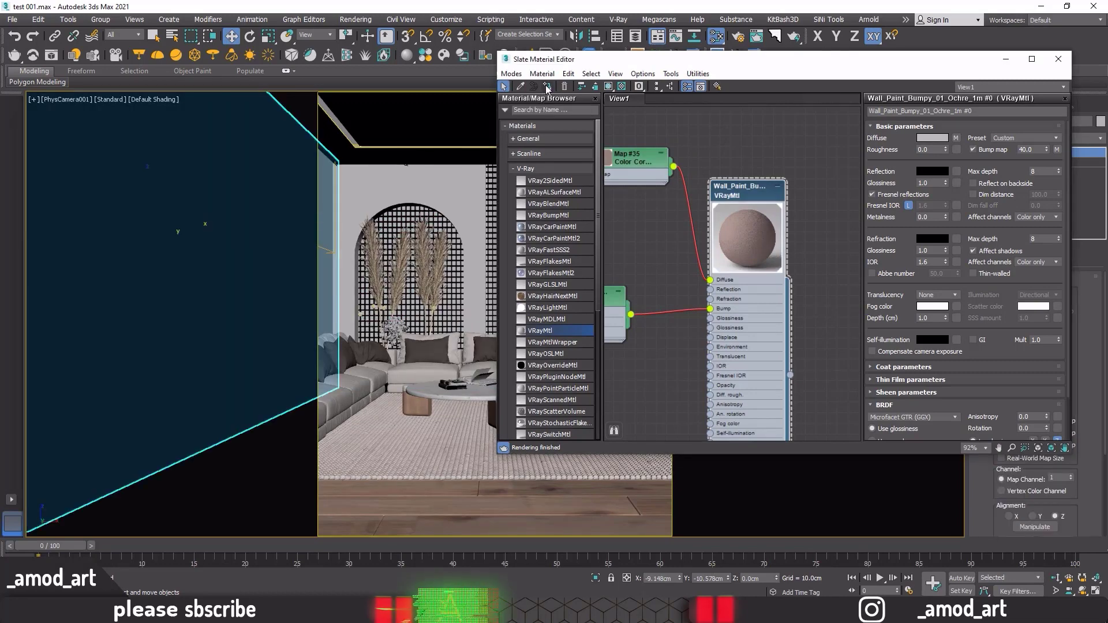
pyautogui.click(608, 87)
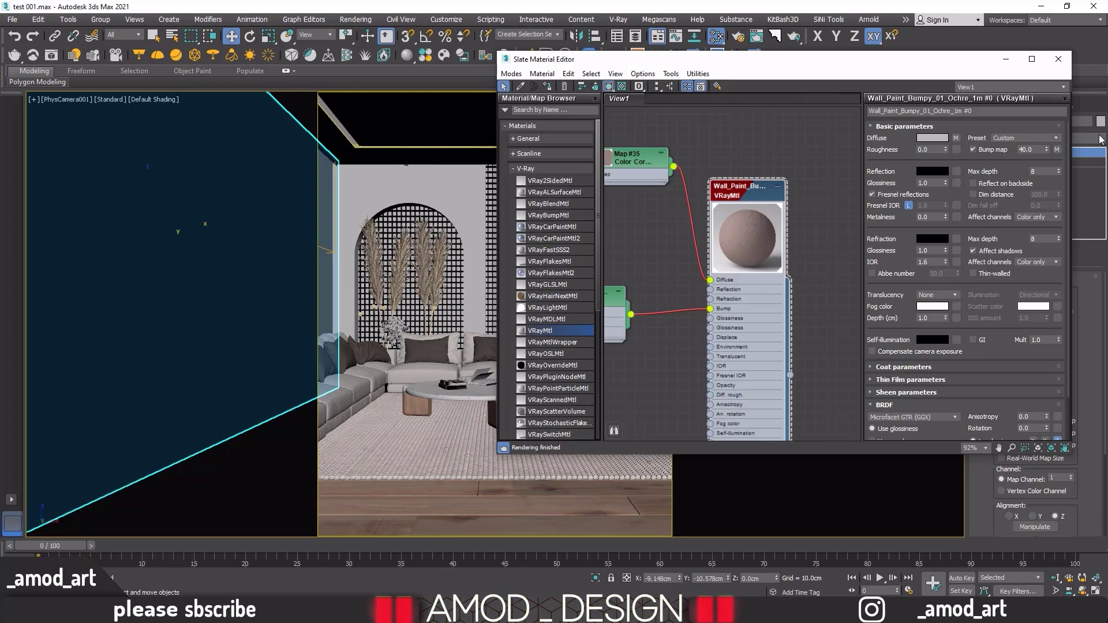
pyautogui.click(1058, 59)
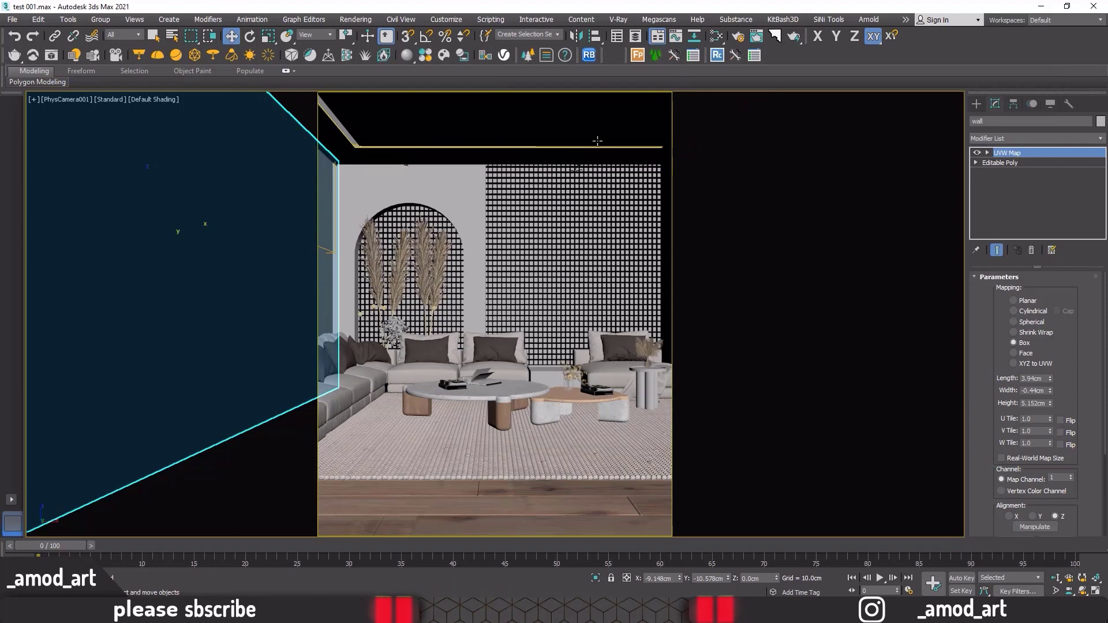
pyautogui.click(501, 110)
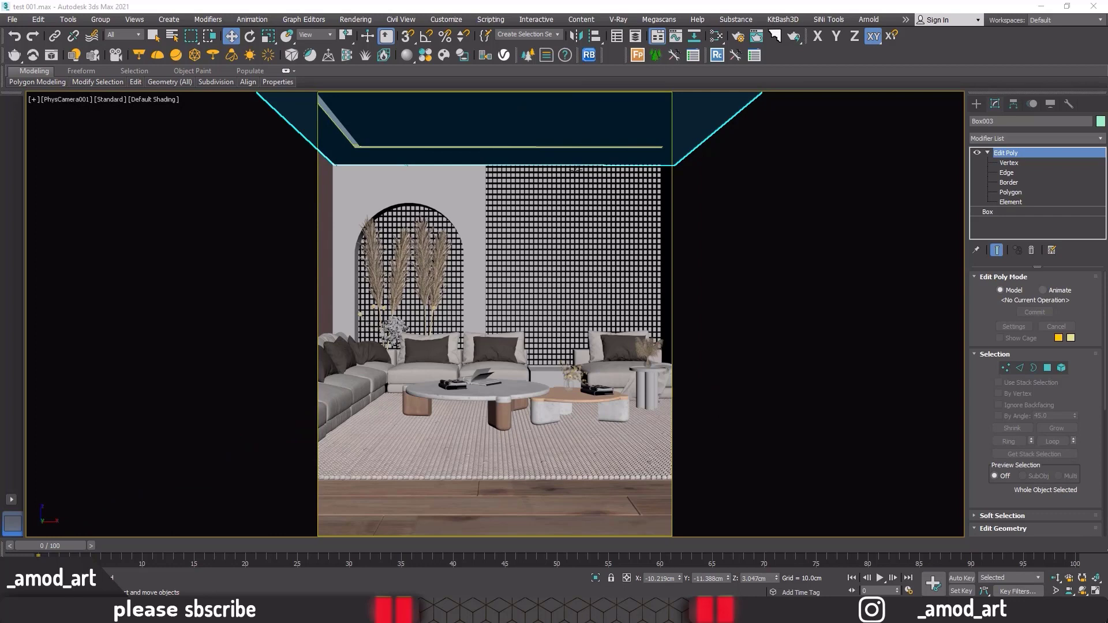
# Step: Reopen the Slate editor, collapse the wall paint node and check its diffuse colour
pyautogui.click(715, 37)
pyautogui.click(777, 188)
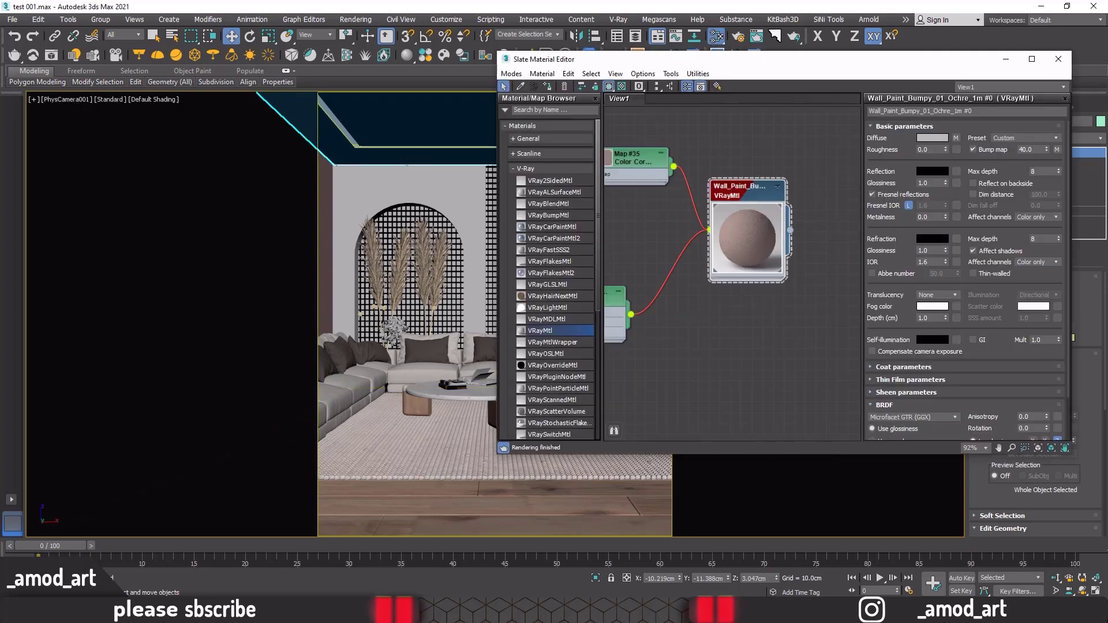
pyautogui.click(932, 137)
pyautogui.moveTo(271, 43); pyautogui.dragTo(308, 57)
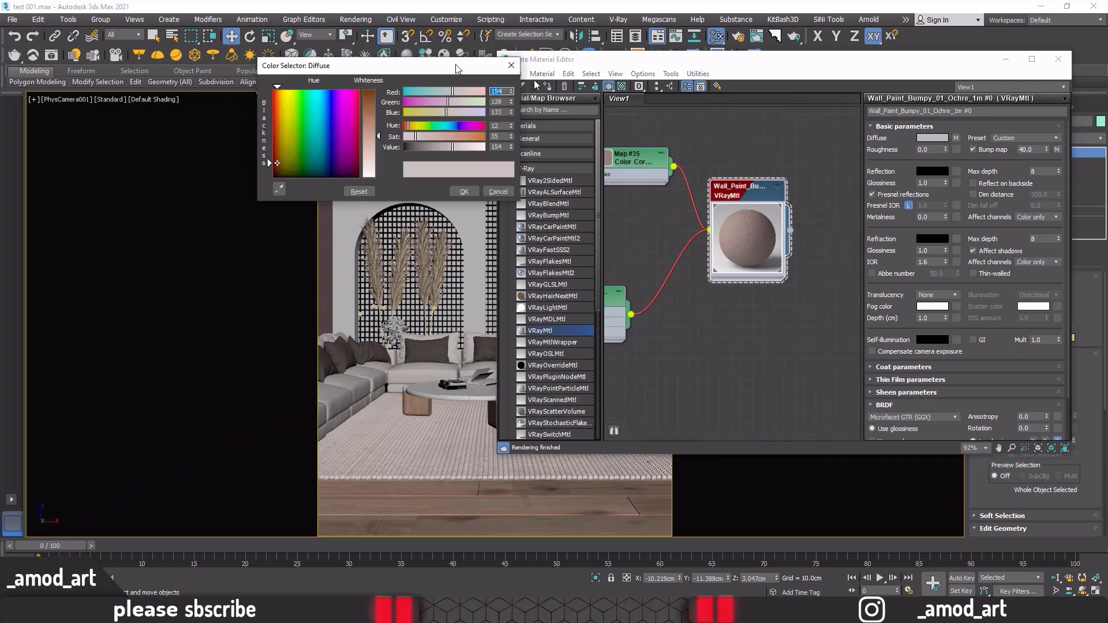
pyautogui.moveTo(776, 59); pyautogui.dragTo(499, 42)
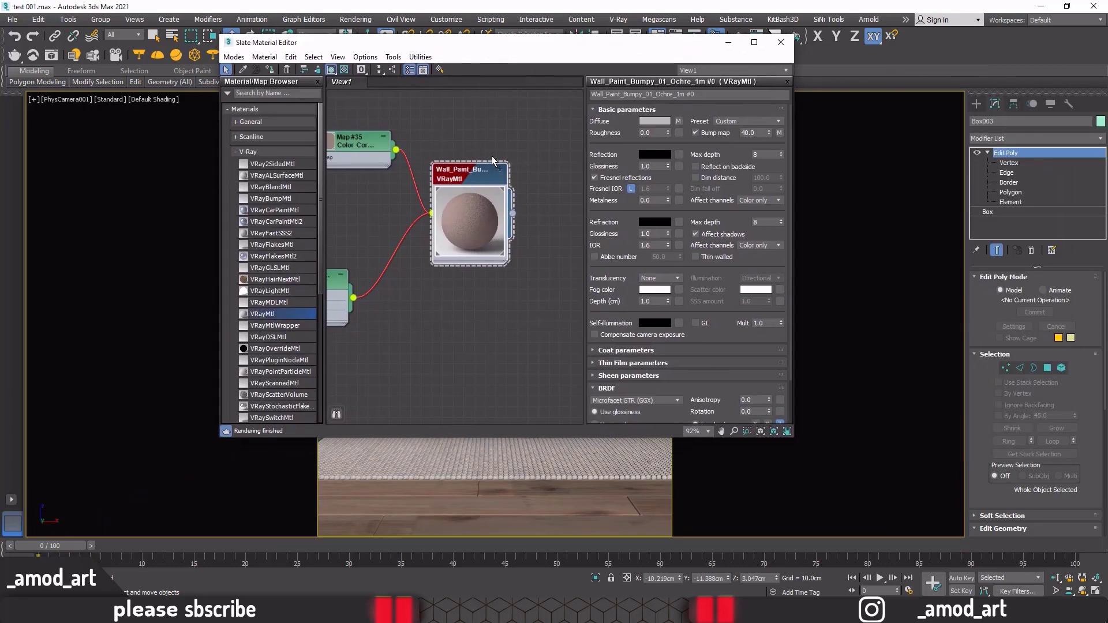
pyautogui.scroll(-3, 494, 190)
pyautogui.moveTo(494, 189); pyautogui.dragTo(511, 118, button='middle')
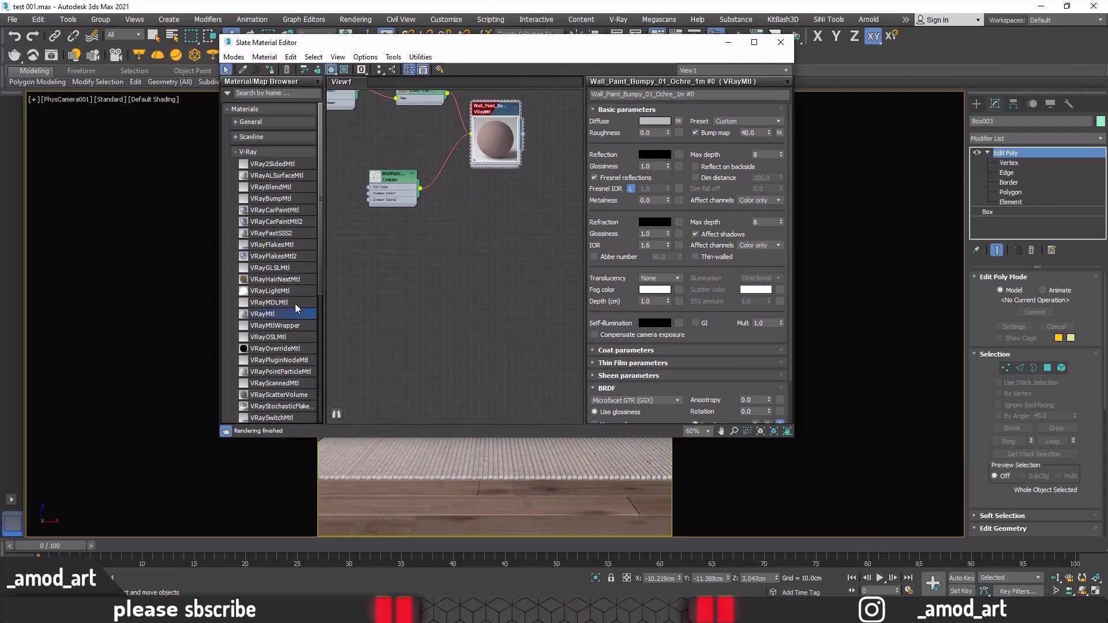
# Step: Add a VRayMtl named 'celing' with diffuse colour RGB 154/139/133
pyautogui.moveTo(515, 275); pyautogui.dragTo(512, 270)
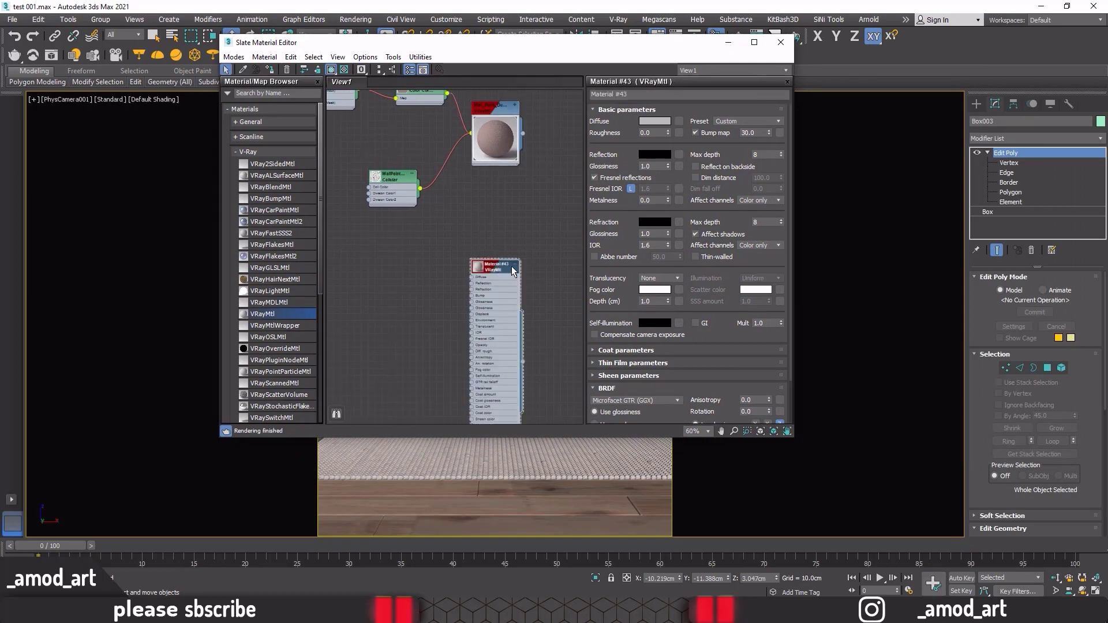
pyautogui.click(597, 97)
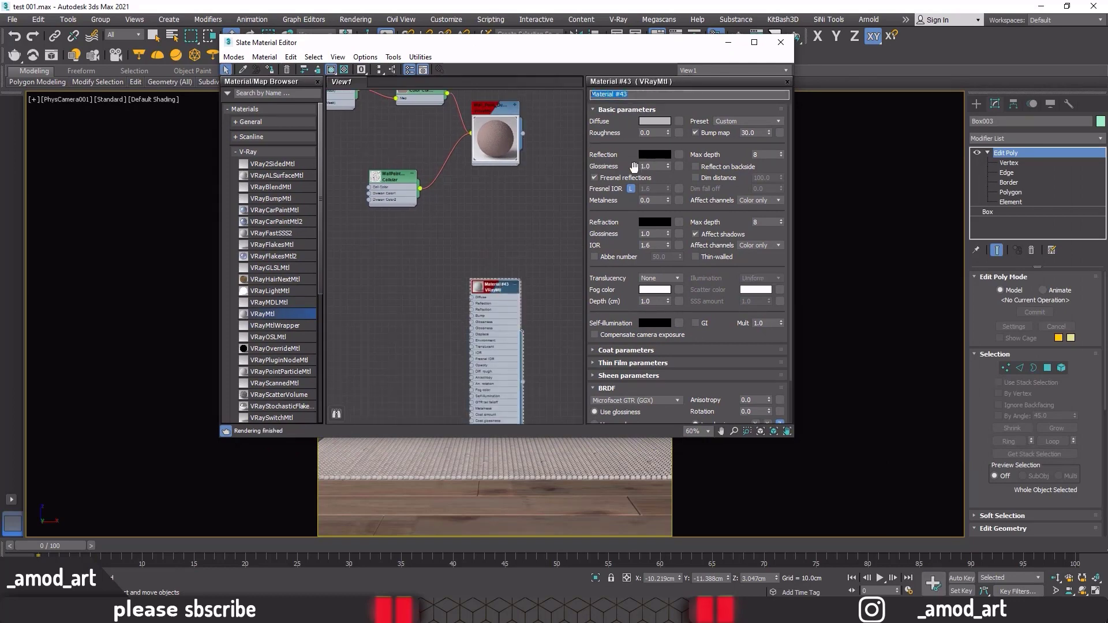
pyautogui.write('celing')
pyautogui.click(499, 294)
pyautogui.click(649, 123)
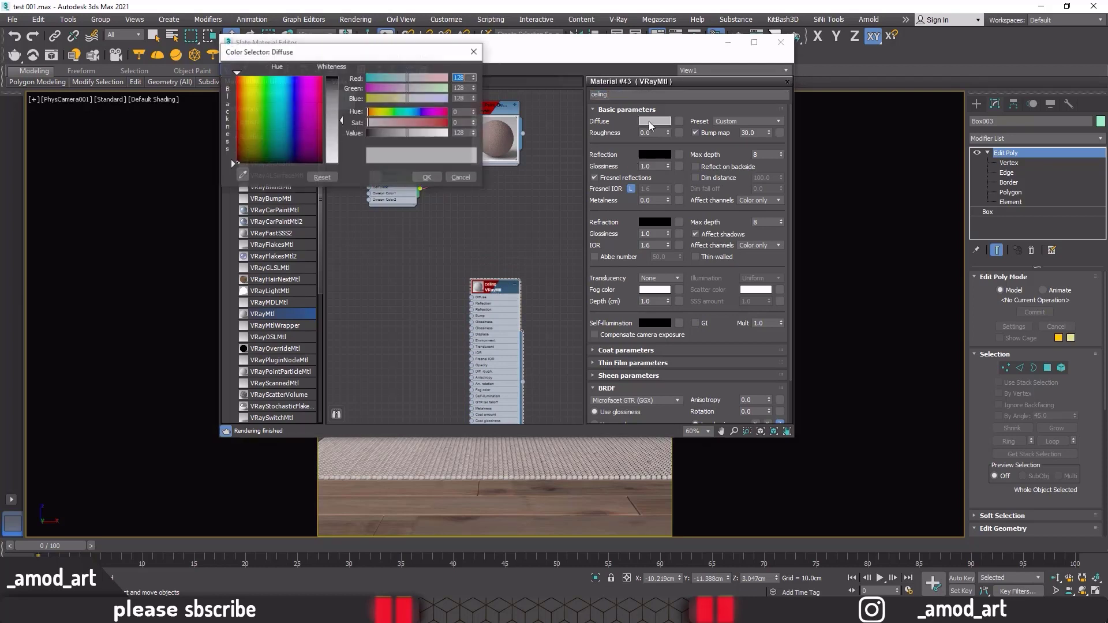
pyautogui.moveTo(372, 70); pyautogui.dragTo(397, 118)
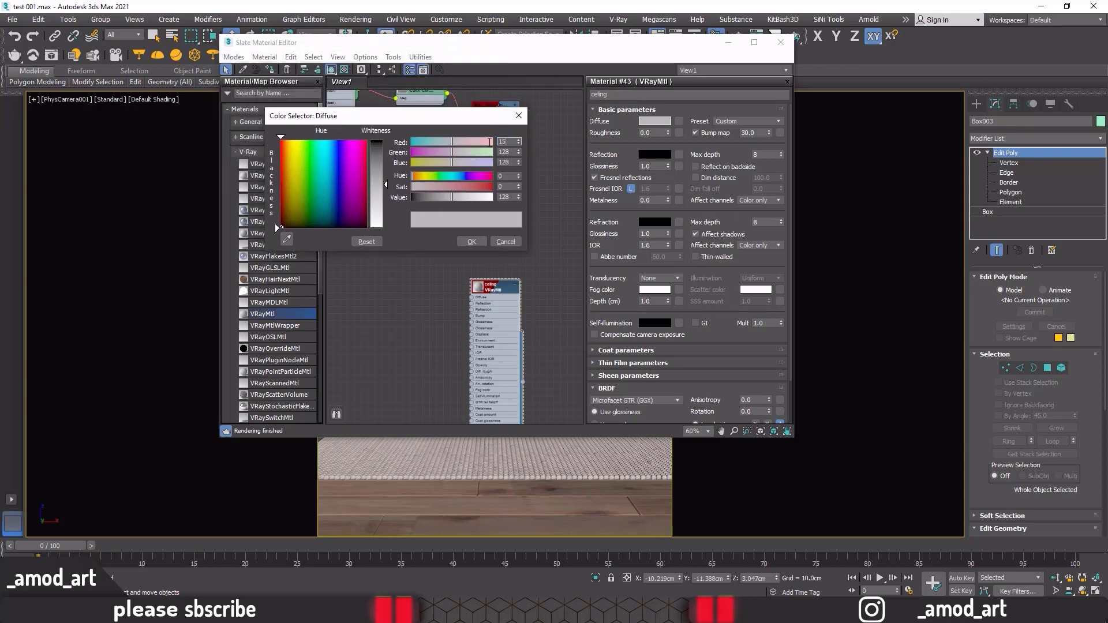
pyautogui.press('Tab')
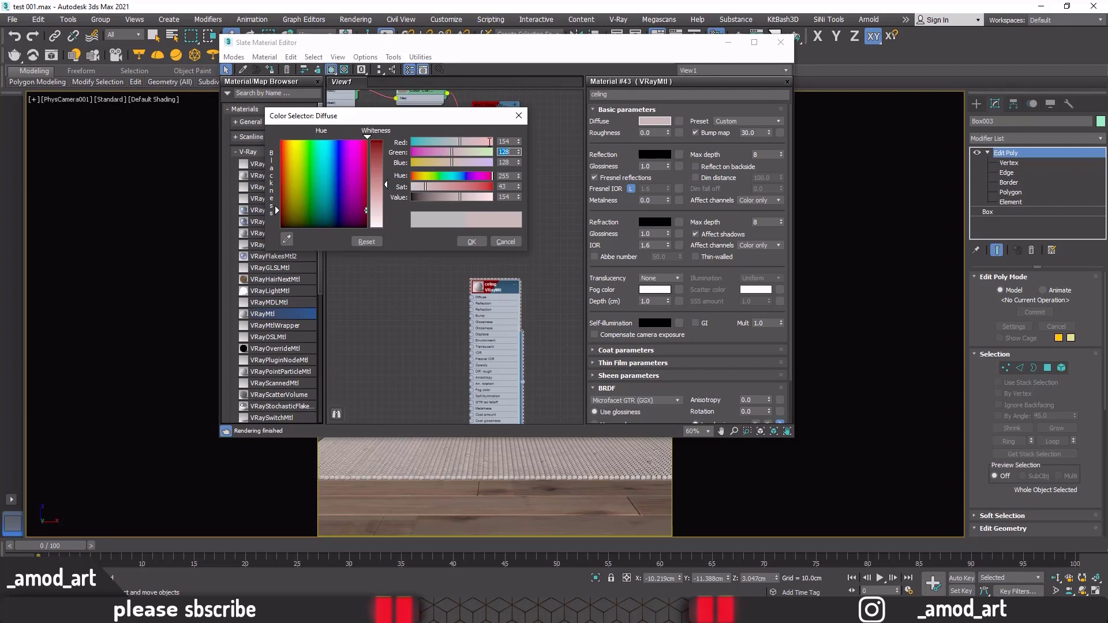
pyautogui.press('Tab')
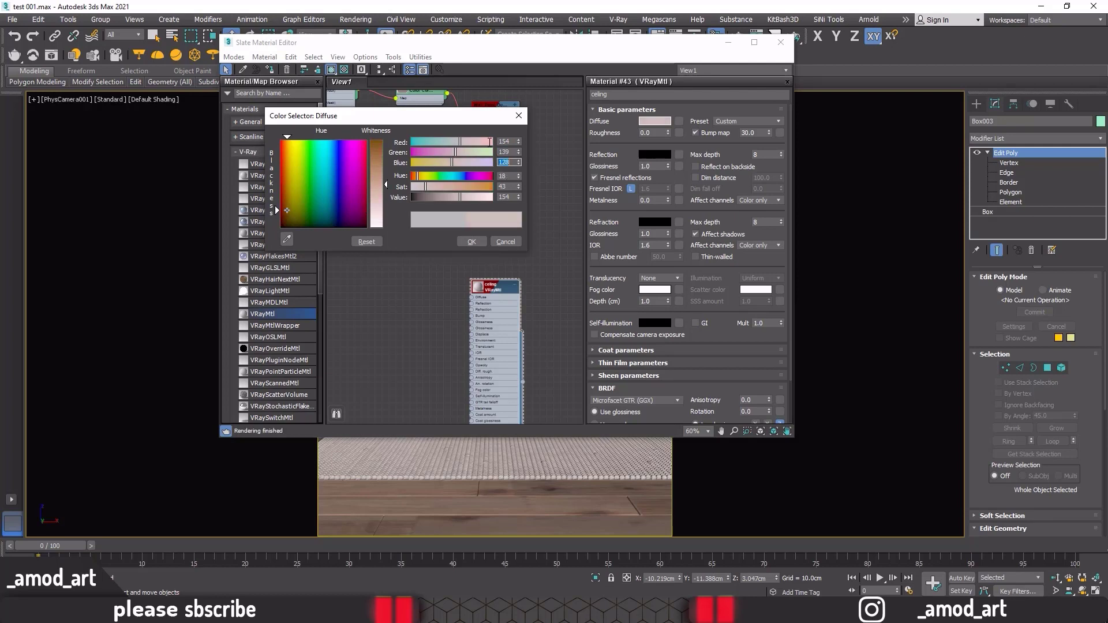
pyautogui.press('Tab')
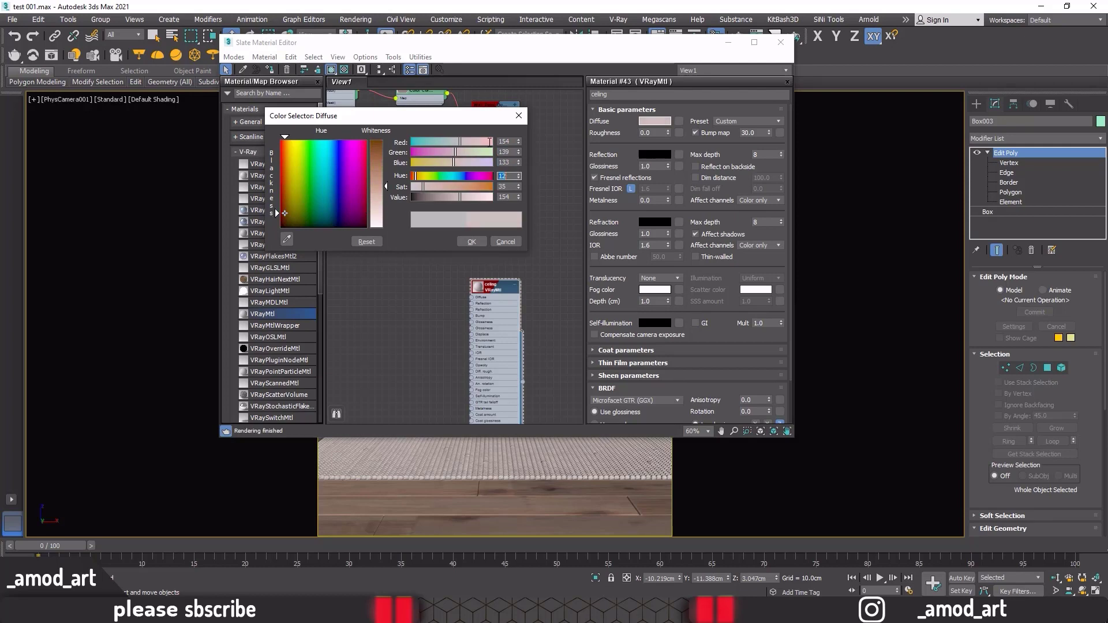
pyautogui.click(472, 242)
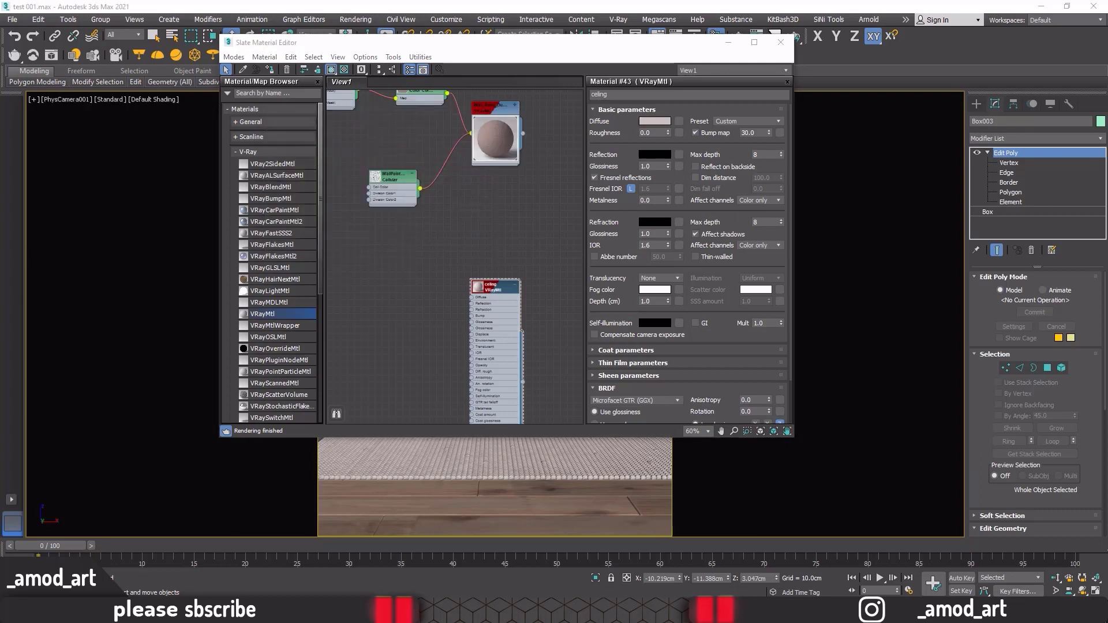
# Step: Give the ceiling material reflection 17/17/17, glossiness 0.55 and a Blinn BRDF
pyautogui.click(655, 154)
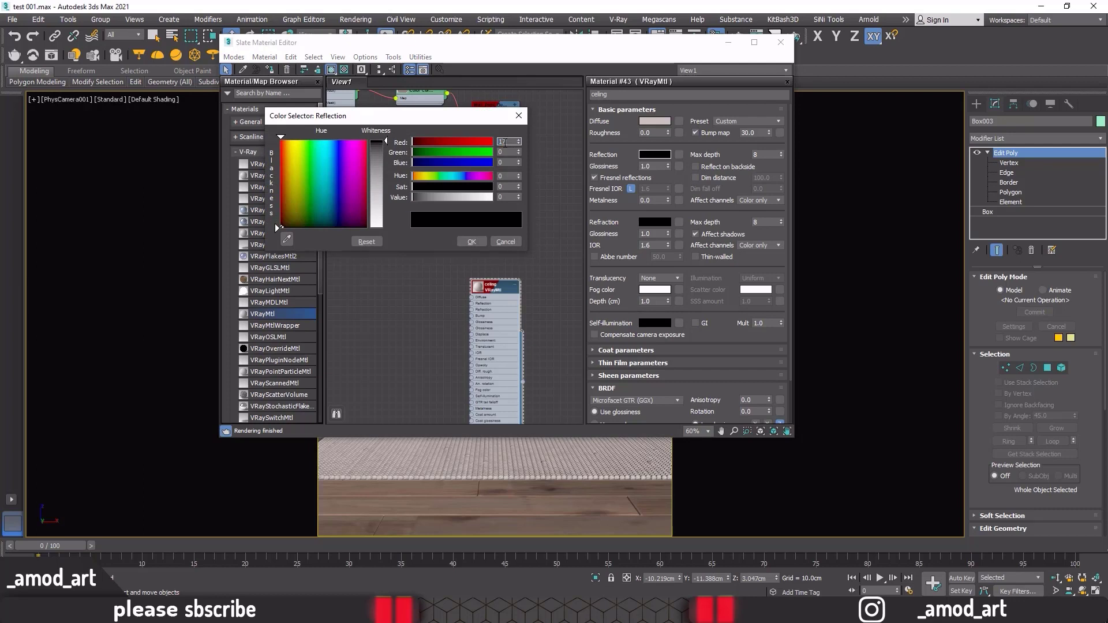
pyautogui.press('Tab')
pyautogui.write('17')
pyautogui.press('Tab')
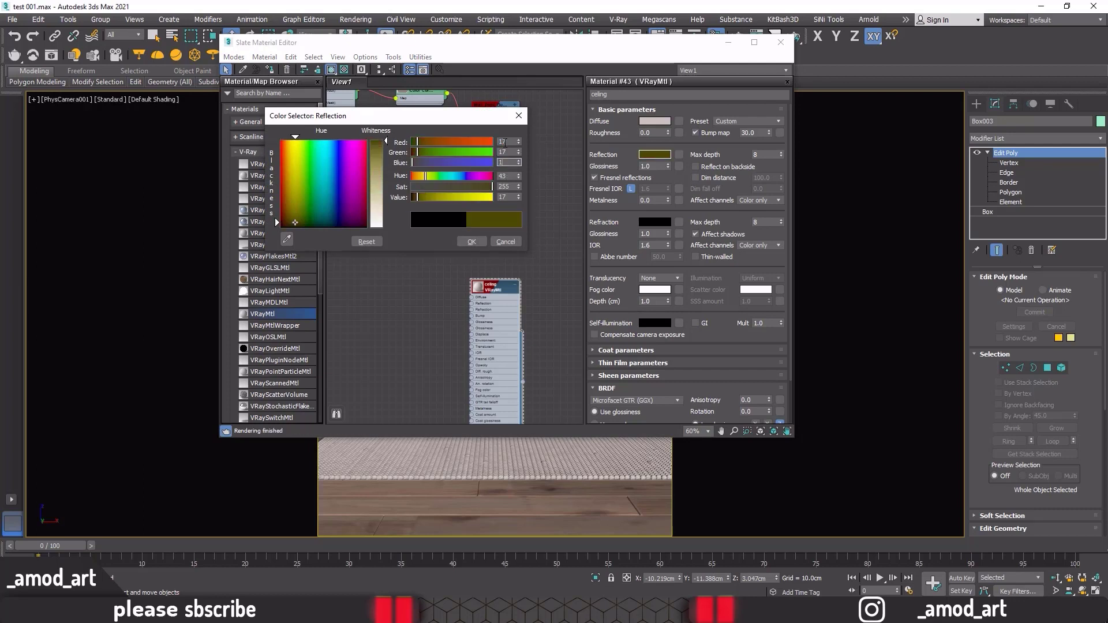
pyautogui.press('Tab')
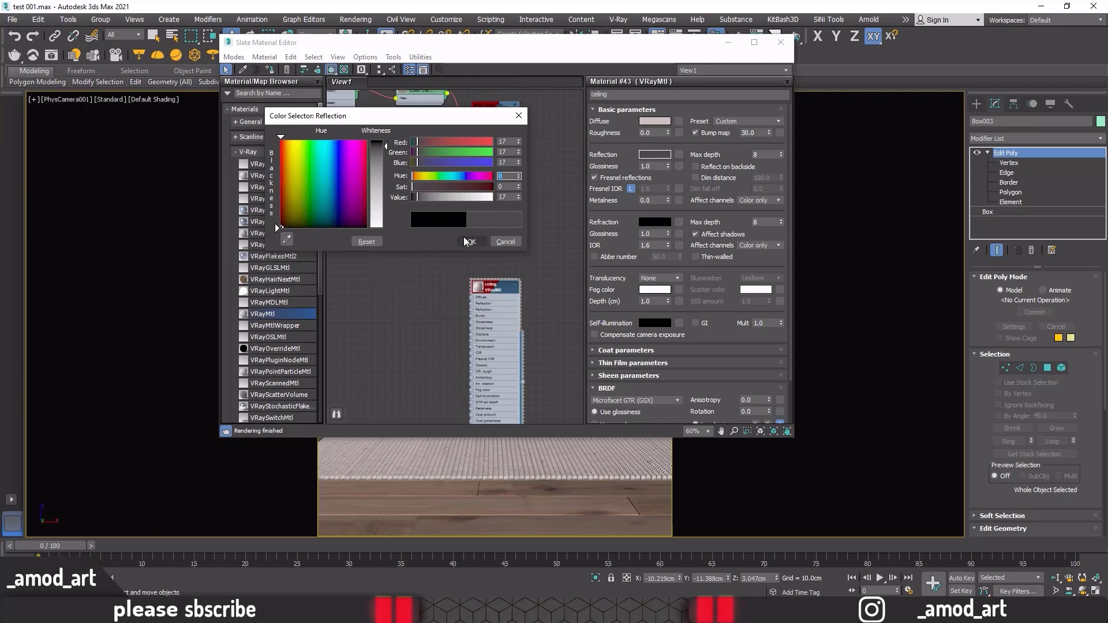
pyautogui.click(471, 241)
pyautogui.doubleClick(633, 167)
pyautogui.write('0.55')
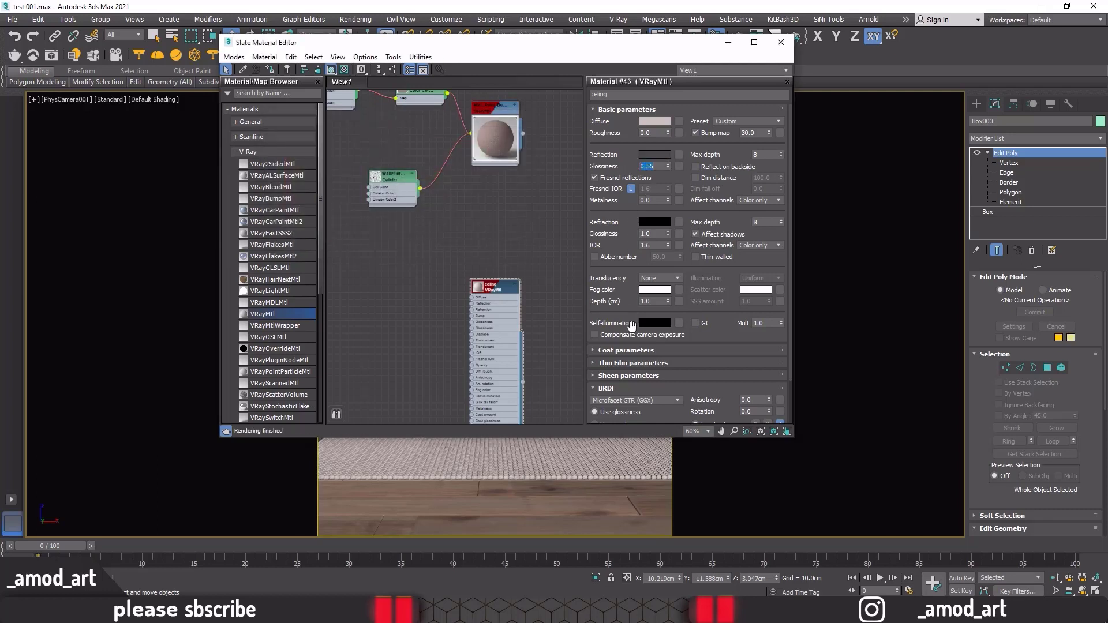
pyautogui.click(613, 401)
pyautogui.click(600, 422)
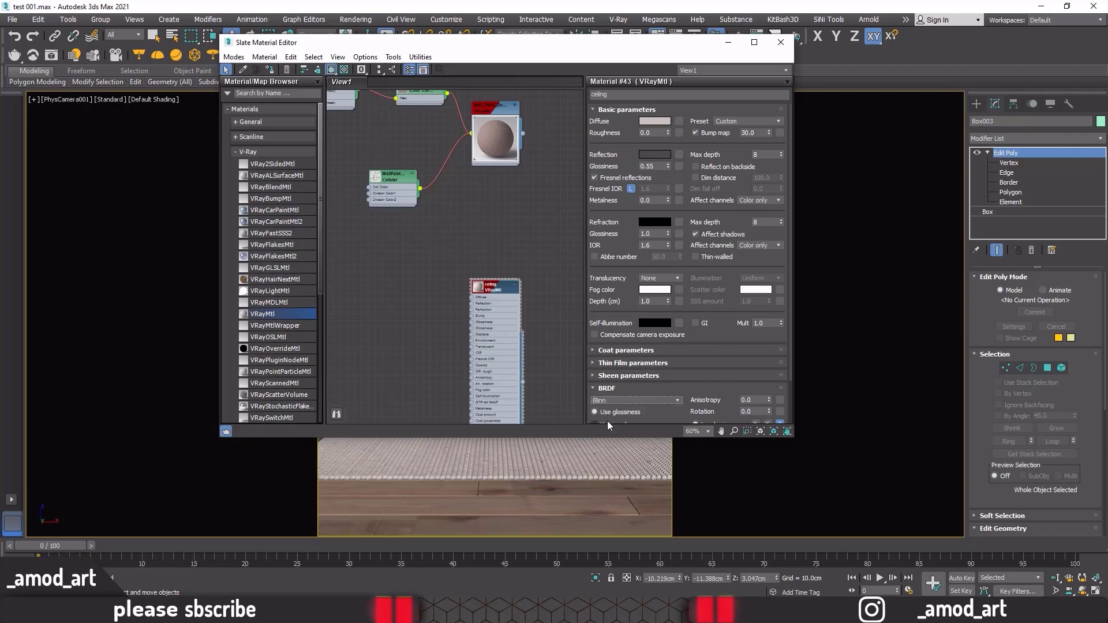
pyautogui.click(515, 284)
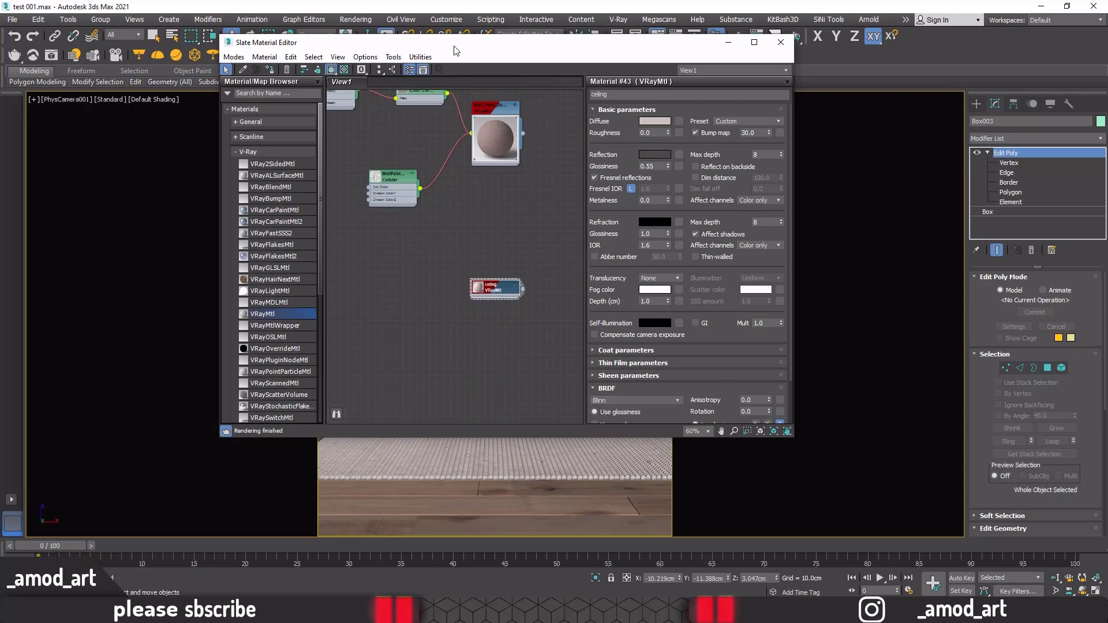
# Step: Close the Slate Material Editor and reopen the V-Ray Frame Buffer showing the living-room render
pyautogui.moveTo(456, 51); pyautogui.dragTo(820, 46)
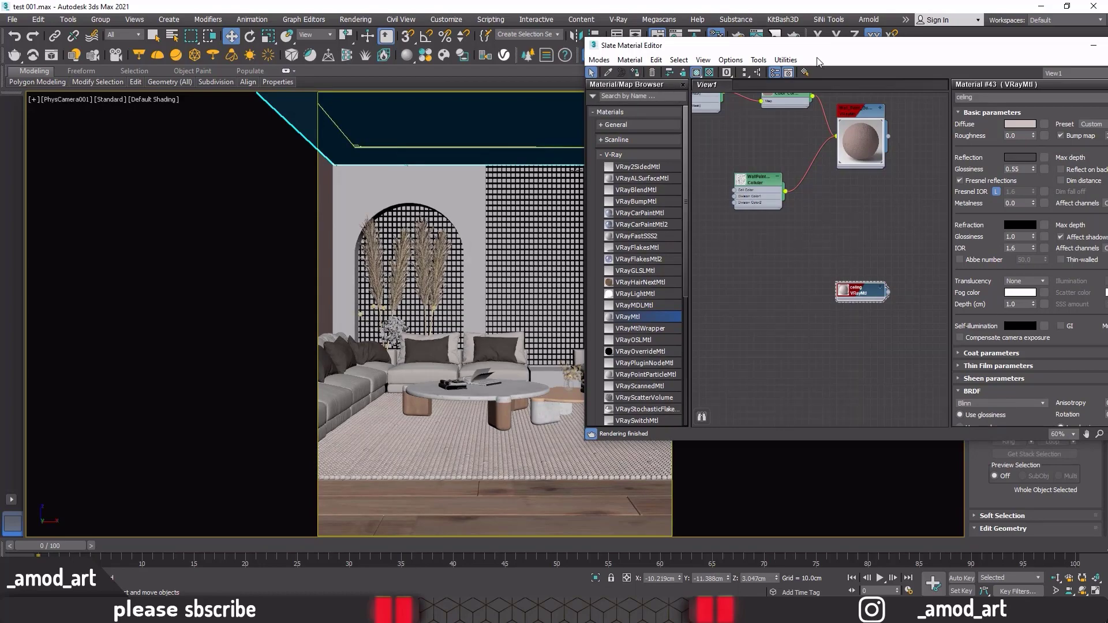
pyautogui.moveTo(818, 47); pyautogui.dragTo(692, 46)
pyautogui.click(1010, 45)
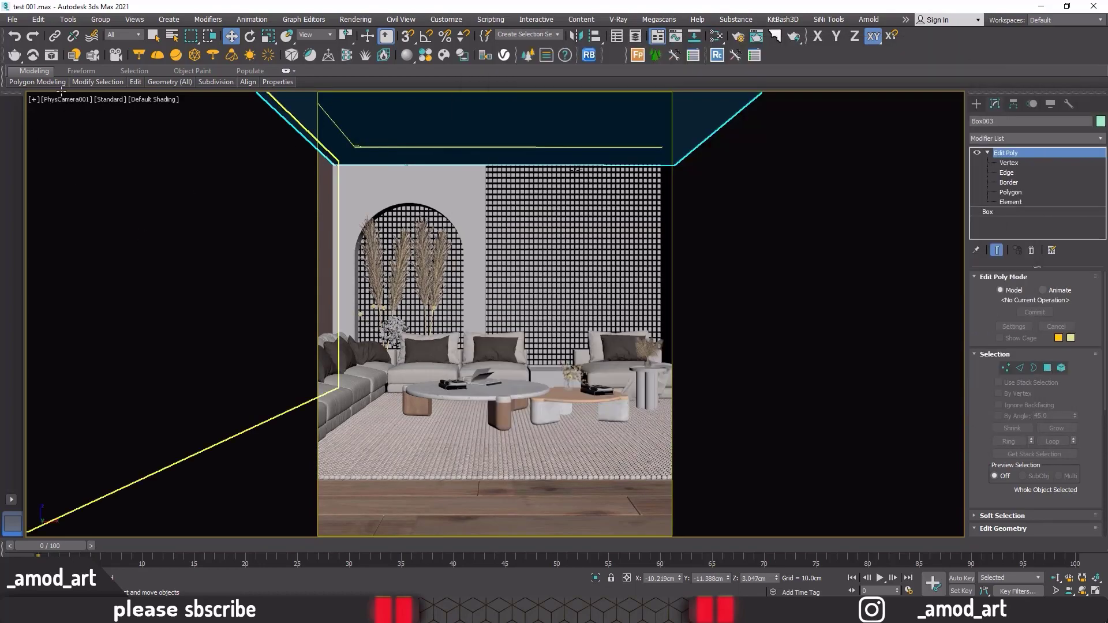
pyautogui.click(51, 55)
pyautogui.moveTo(134, 34); pyautogui.dragTo(140, 19)
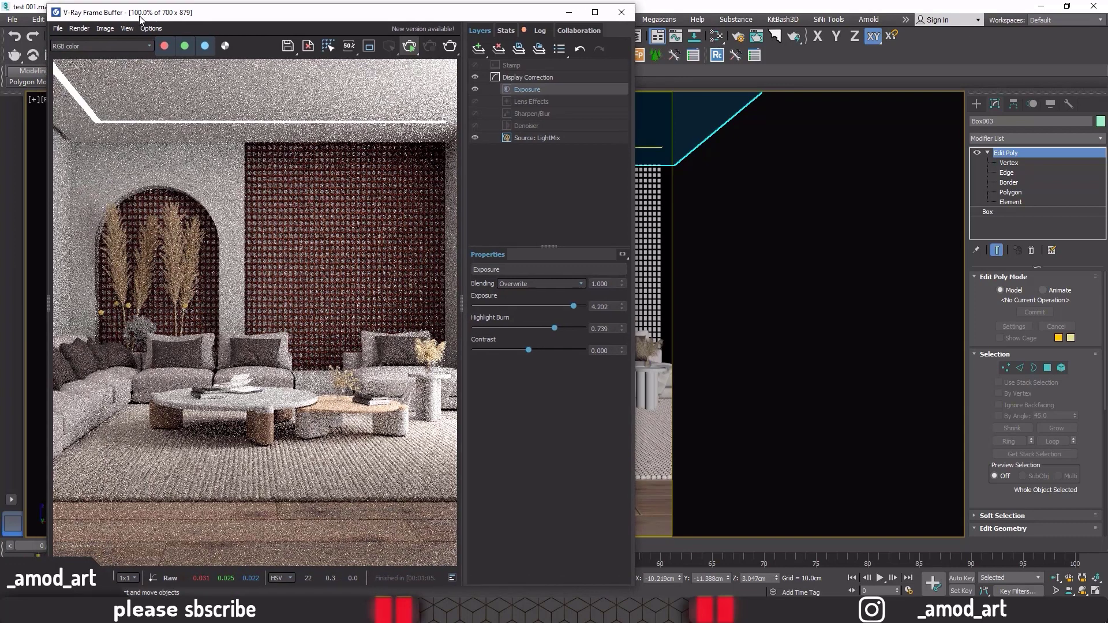
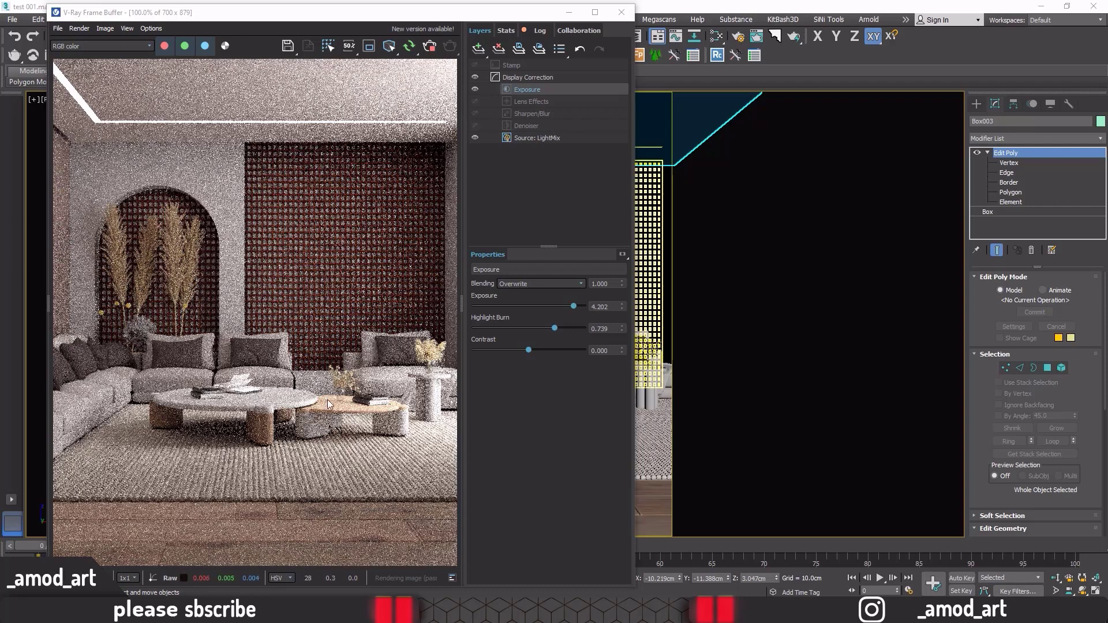
# Step: Compare the render with the reference, hide the Denoiser layer, close the VFB, and select the arch wall
pyautogui.hotkey('alt', 'Tab')
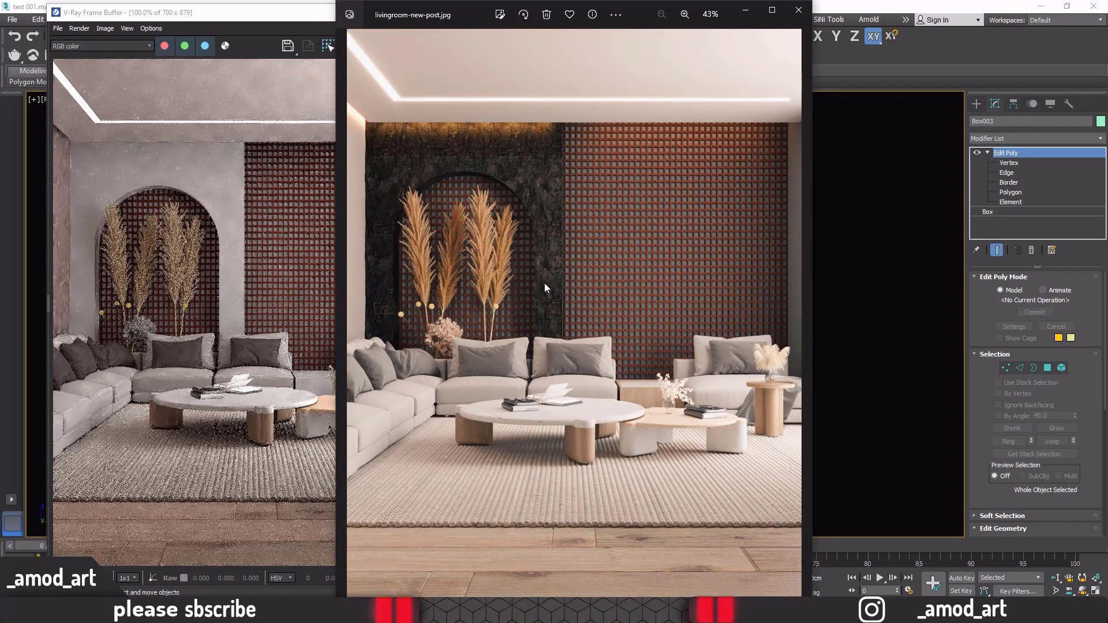
pyautogui.click(746, 10)
pyautogui.click(475, 125)
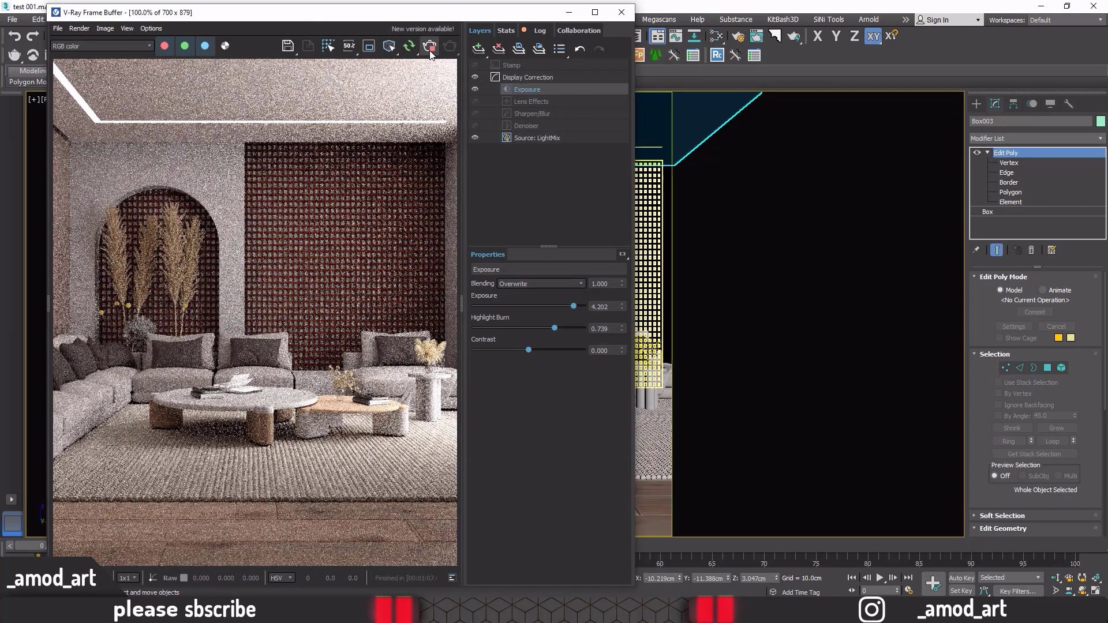
pyautogui.click(621, 12)
pyautogui.click(416, 176)
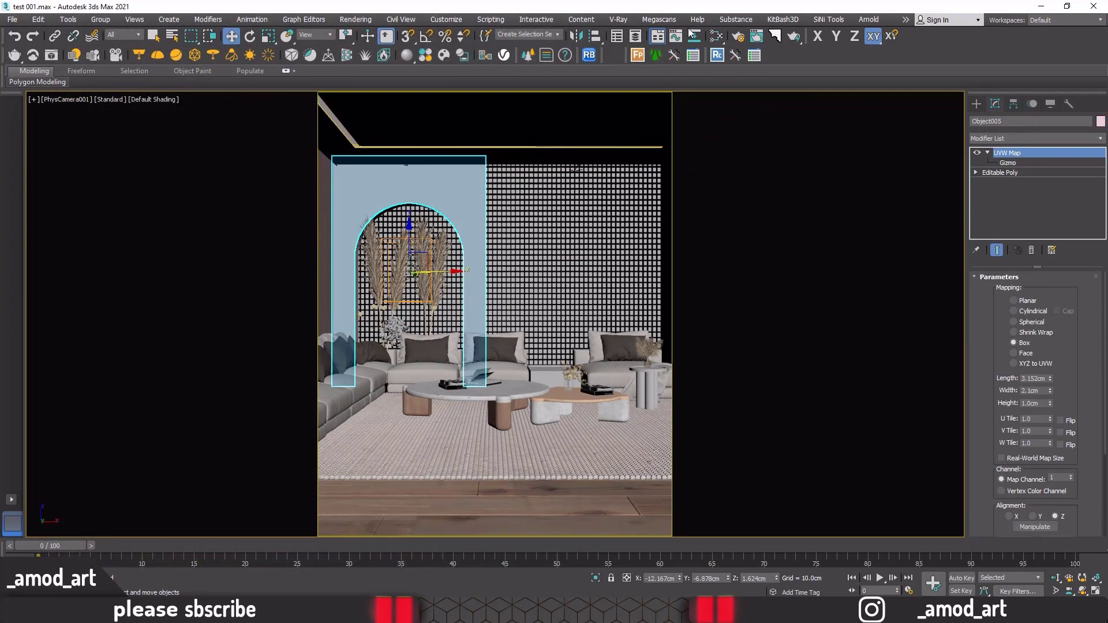
# Step: Add a new VRayMtl to the Slate Material Editor canvas
pyautogui.click(721, 40)
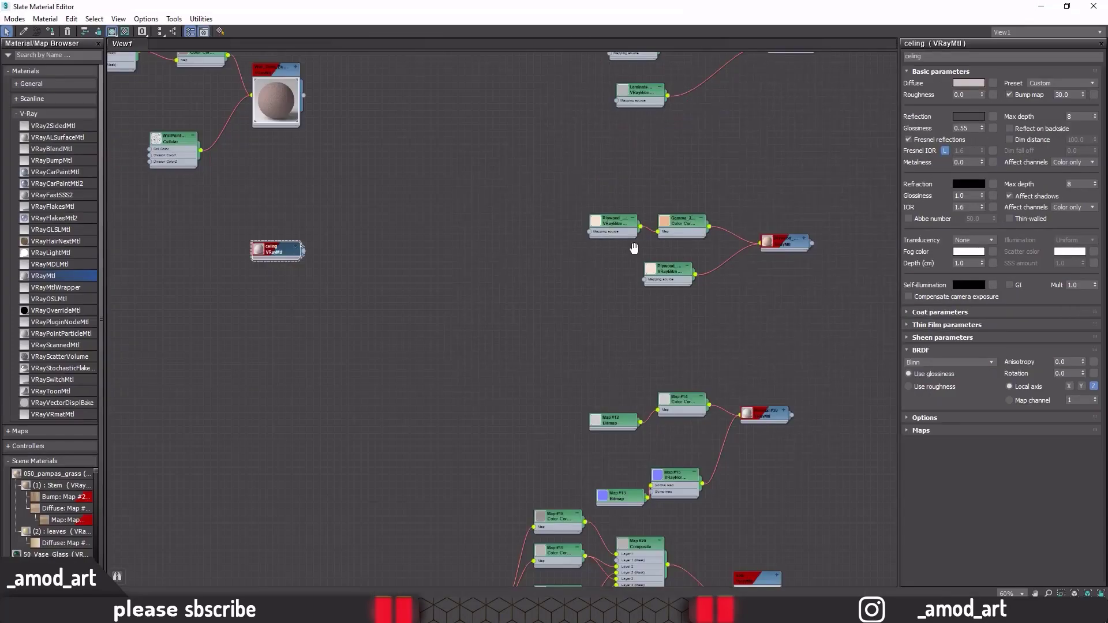
pyautogui.press('l')
pyautogui.scroll(-2, 577, 192)
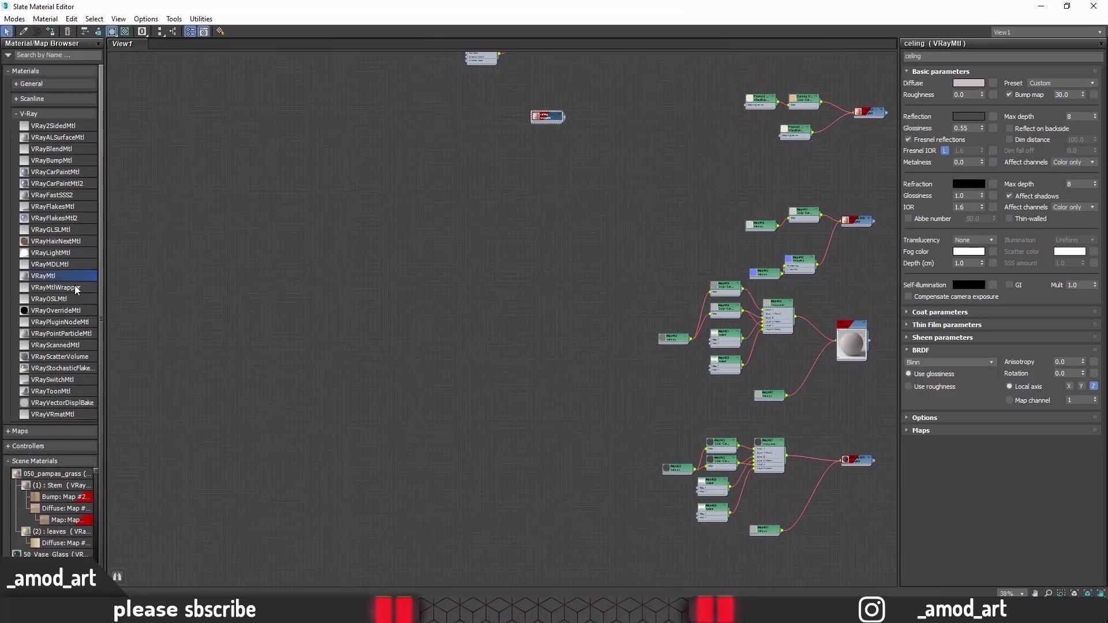
pyautogui.click(534, 213)
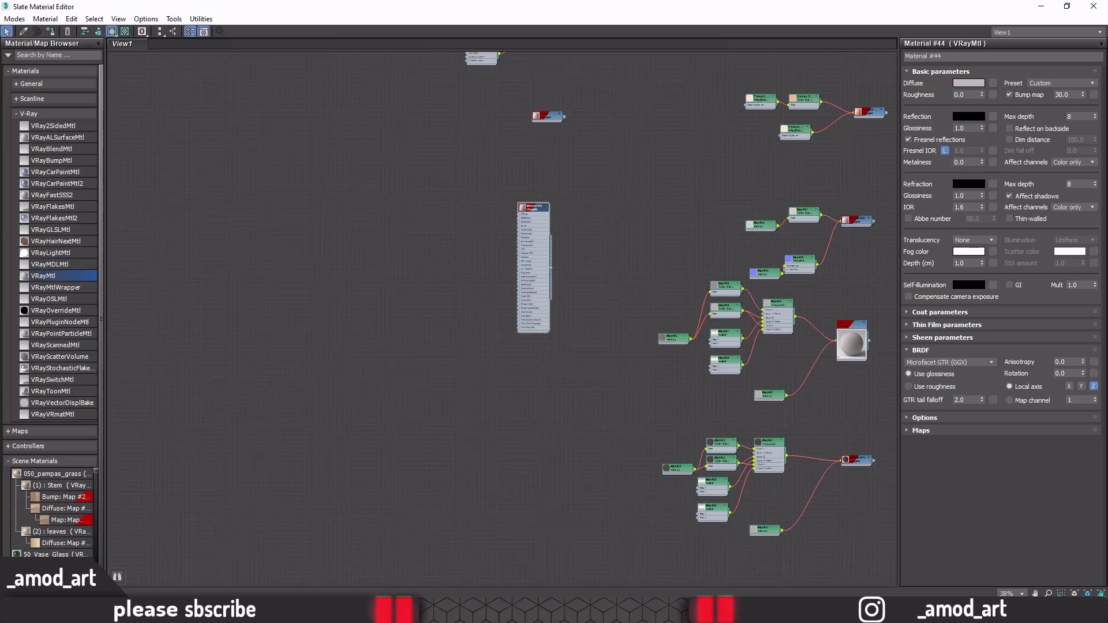
# Step: Browse File Explorer to the material\rock texture folder
pyautogui.hotkey('alt', 'Tab')
pyautogui.click(372, 199)
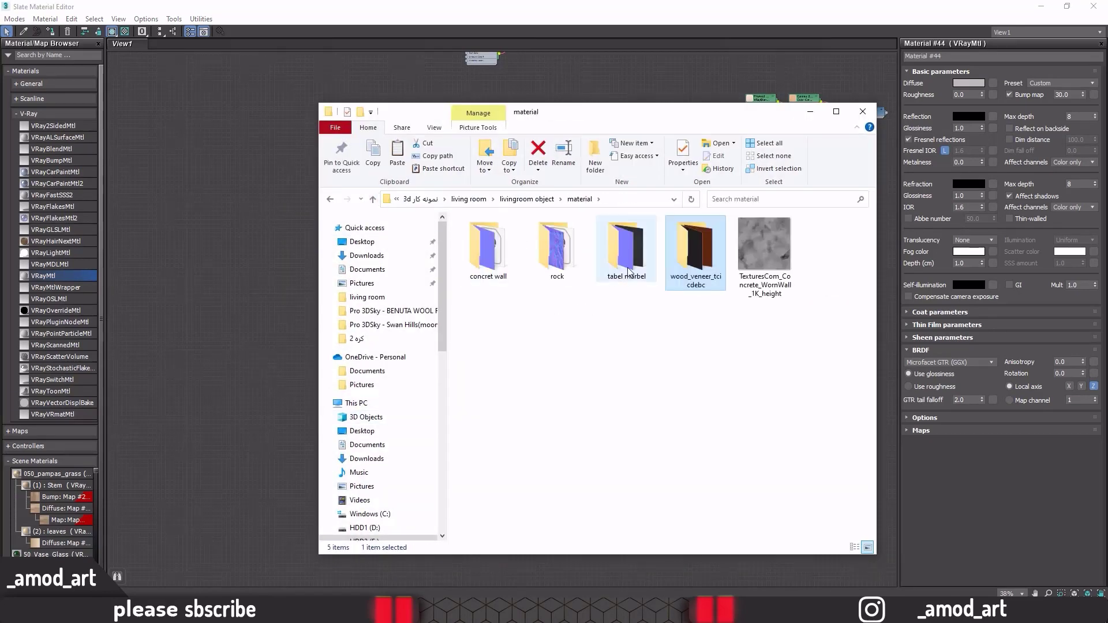
pyautogui.doubleClick(549, 247)
pyautogui.moveTo(549, 120); pyautogui.dragTo(790, 78)
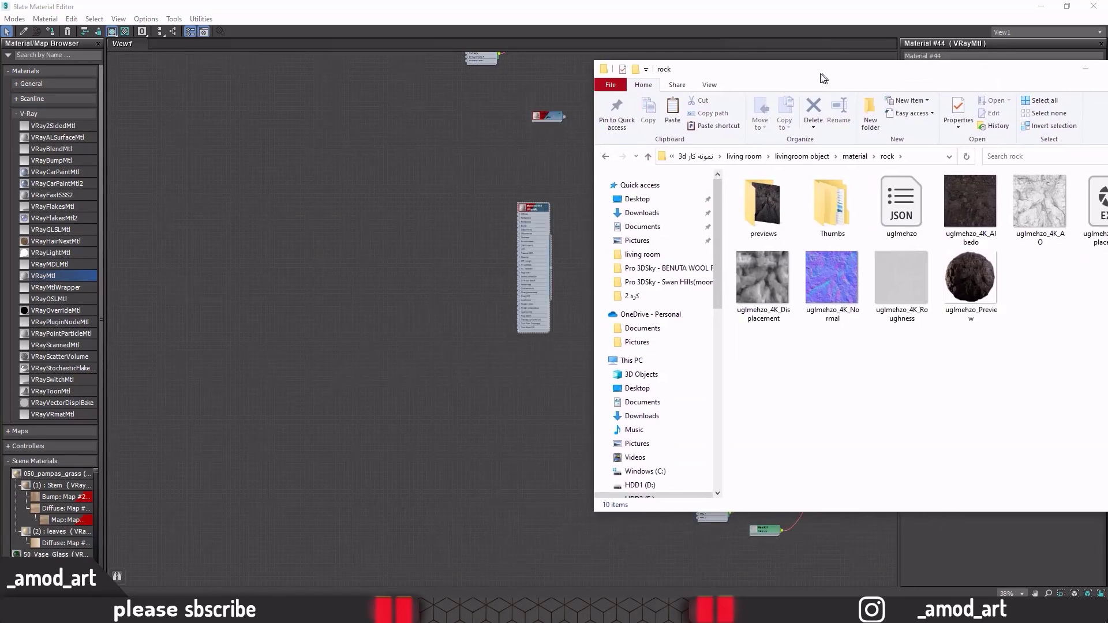
# Step: Drag the rock Albedo, AO, Displacement, Normal and Roughness textures into Slate as bitmap nodes
pyautogui.moveTo(937, 203); pyautogui.dragTo(355, 209)
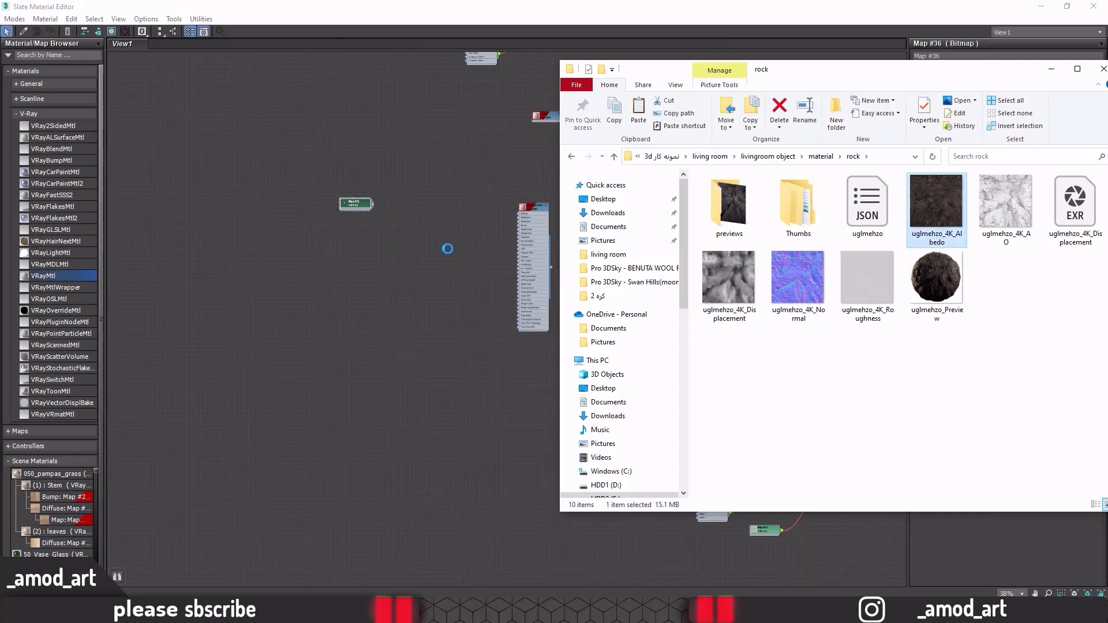
pyautogui.moveTo(1005, 203)
pyautogui.mouseDown()
pyautogui.moveTo(839, 280)
pyautogui.moveTo(360, 222)
pyautogui.mouseUp()
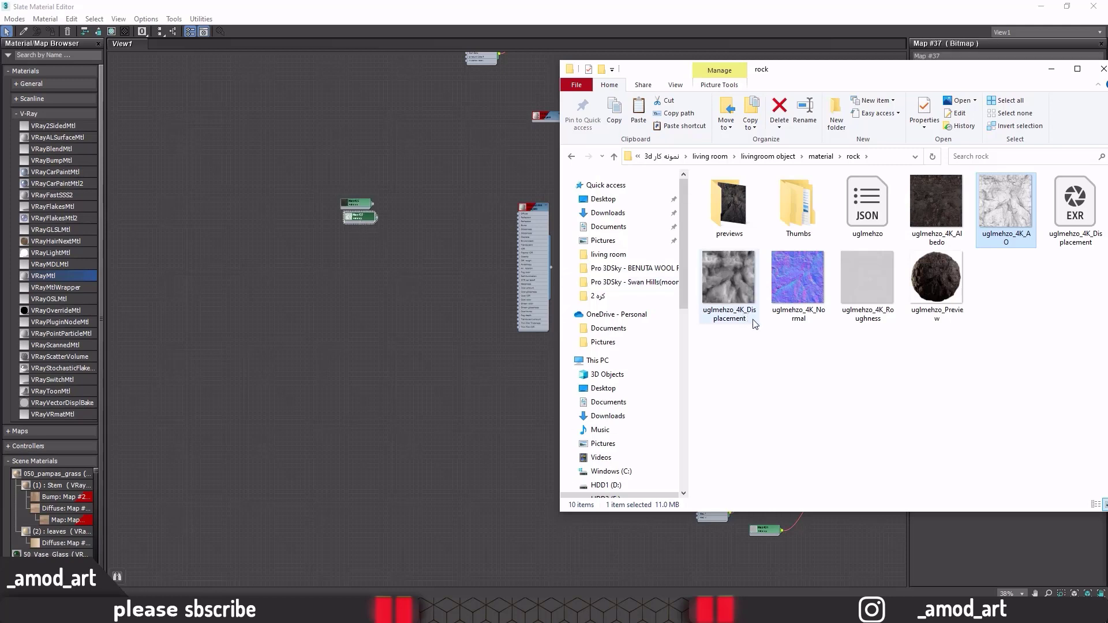
pyautogui.moveTo(729, 285)
pyautogui.moveTo(754, 324)
pyautogui.mouseDown()
pyautogui.moveTo(471, 316)
pyautogui.moveTo(442, 301)
pyautogui.mouseUp()
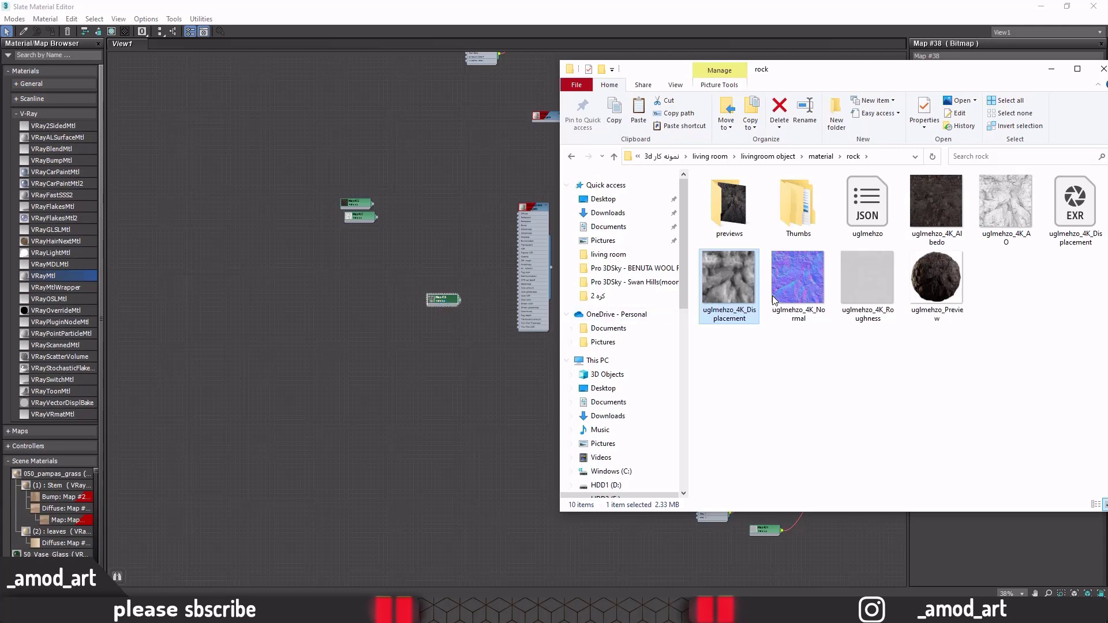
pyautogui.moveTo(796, 297)
pyautogui.mouseDown()
pyautogui.moveTo(775, 284)
pyautogui.moveTo(449, 275)
pyautogui.mouseUp()
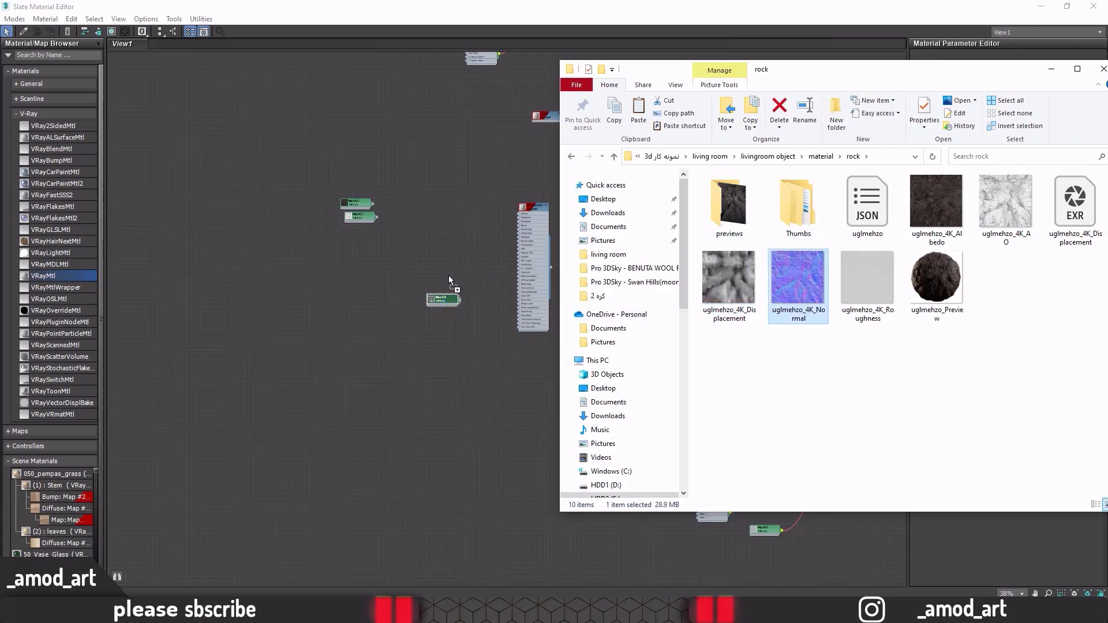
pyautogui.click(875, 282)
pyautogui.moveTo(875, 282)
pyautogui.mouseDown()
pyautogui.moveTo(445, 261)
pyautogui.moveTo(435, 240)
pyautogui.mouseUp()
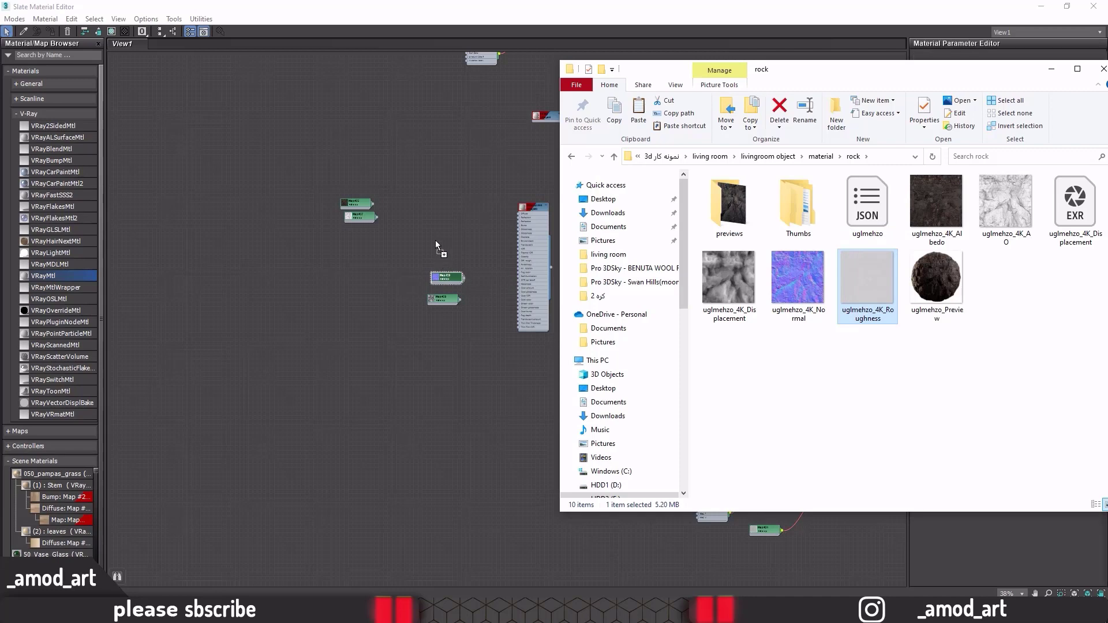
pyautogui.moveTo(831, 69); pyautogui.dragTo(711, 75)
pyautogui.click(984, 74)
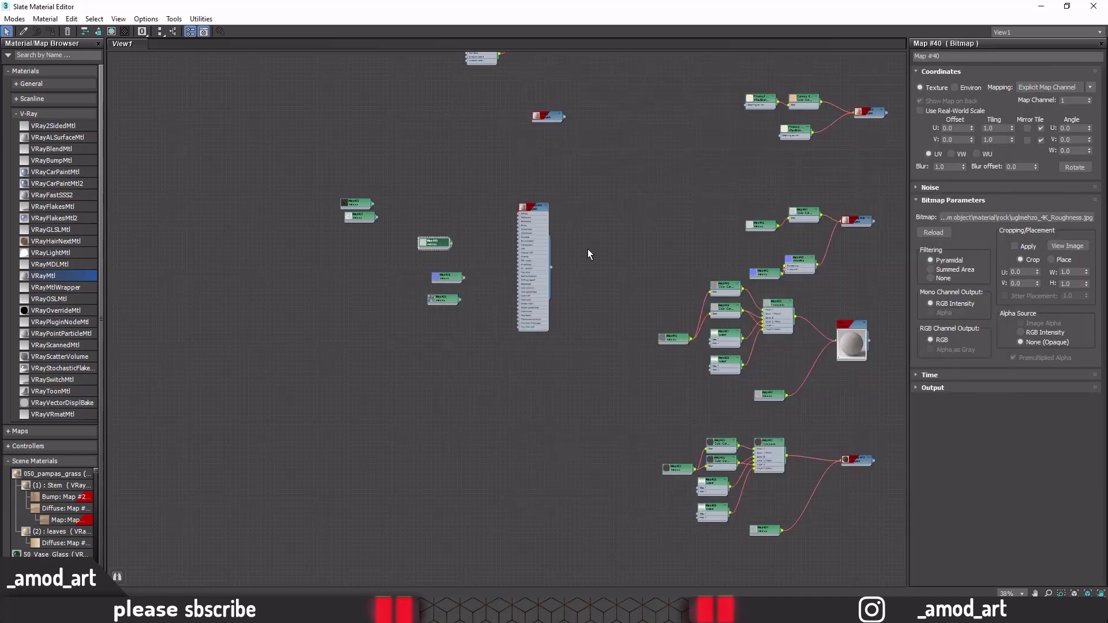
pyautogui.scroll(4, 588, 249)
pyautogui.scroll(1, 435, 283)
pyautogui.moveTo(573, 183)
pyautogui.mouseDown(button='middle')
pyautogui.moveTo(608, 274)
pyautogui.moveTo(494, 269)
pyautogui.mouseUp(button='middle')
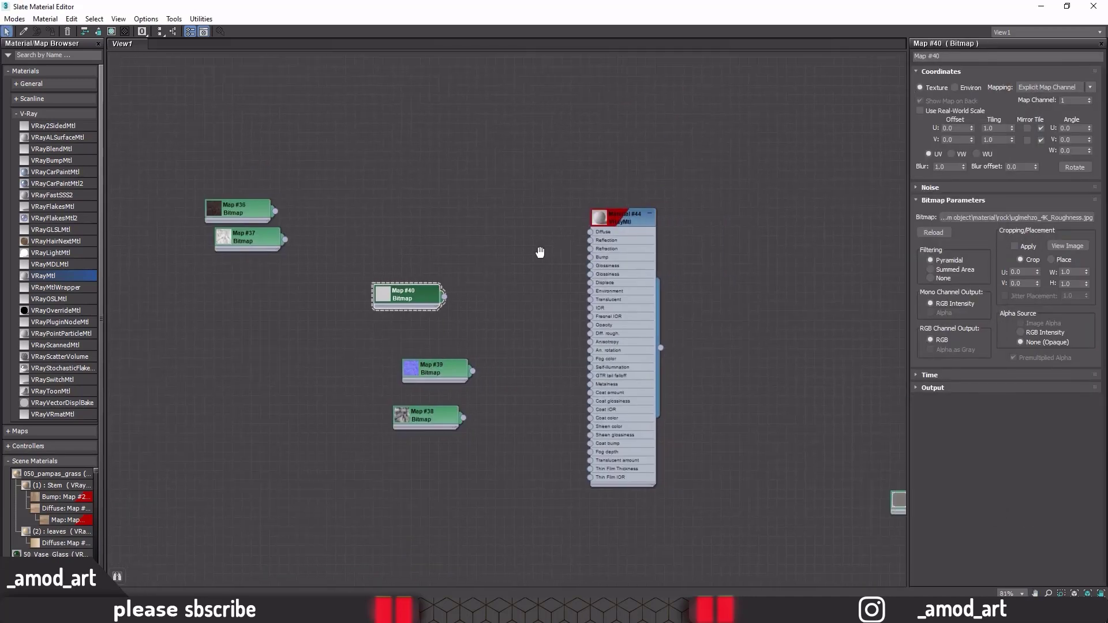
# Step: Open an enlarged preview window for Material #44
pyautogui.click(561, 219)
pyautogui.rightClick(562, 220)
pyautogui.click(595, 275)
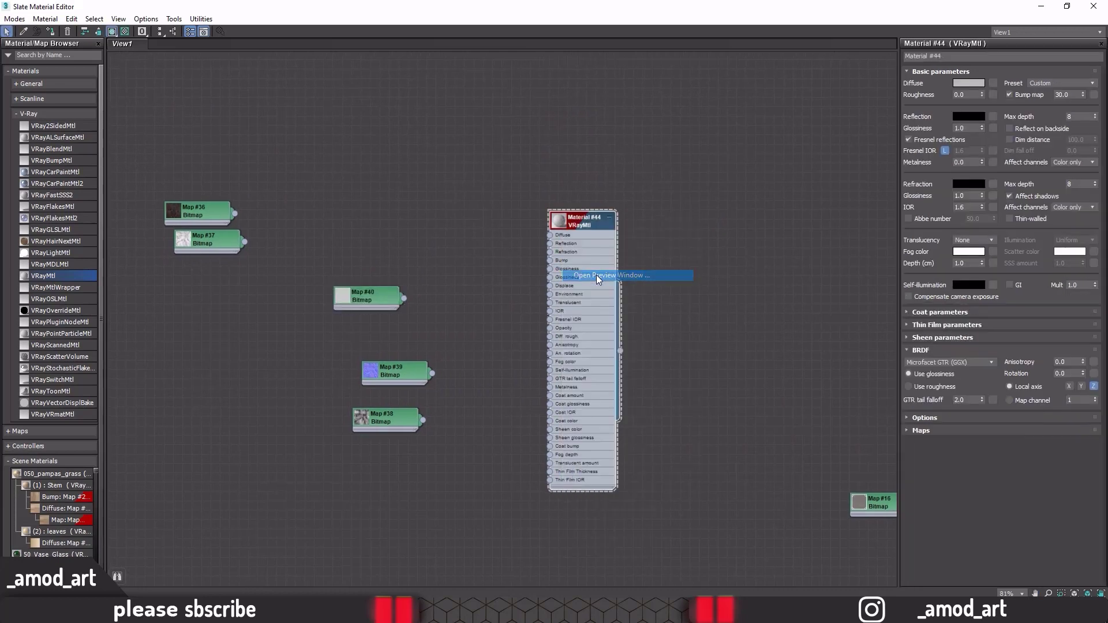
pyautogui.moveTo(600, 268); pyautogui.dragTo(597, 83)
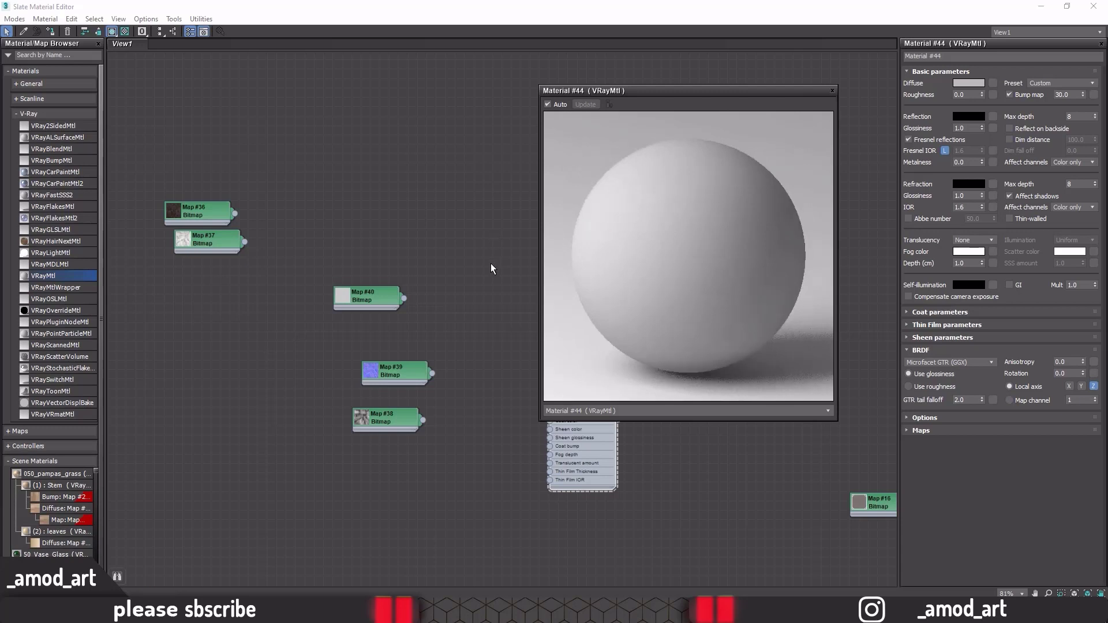
pyautogui.moveTo(491, 263); pyautogui.dragTo(448, 268, button='middle')
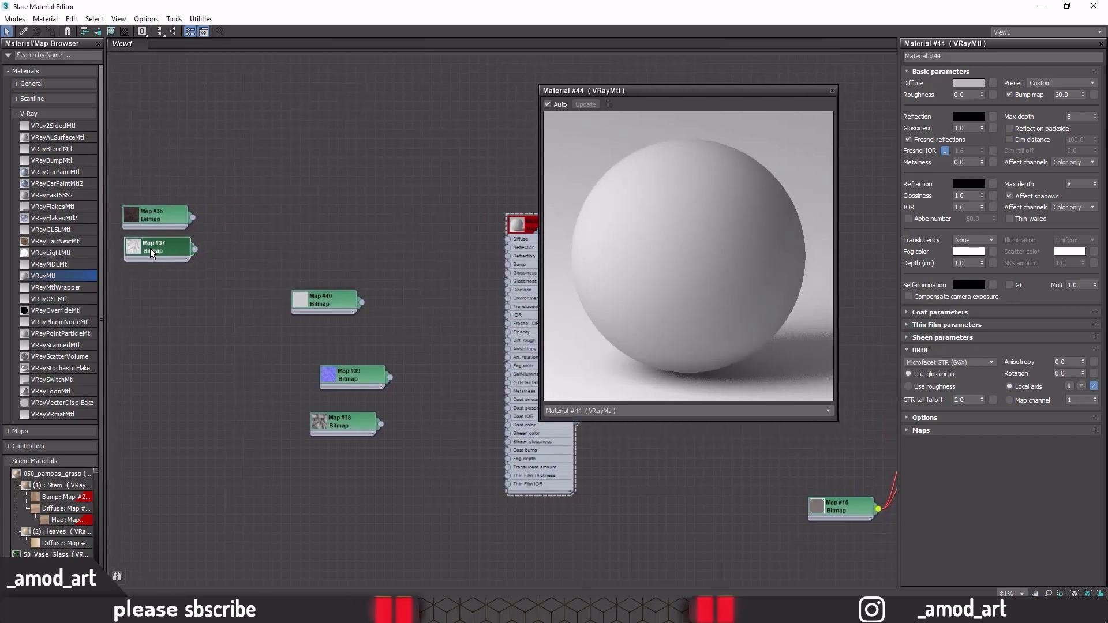
# Step: Add a VRayCompTex node beside the Albedo and AO maps
pyautogui.moveTo(163, 243); pyautogui.dragTo(154, 254)
pyautogui.click(226, 183)
pyautogui.rightClick(227, 186)
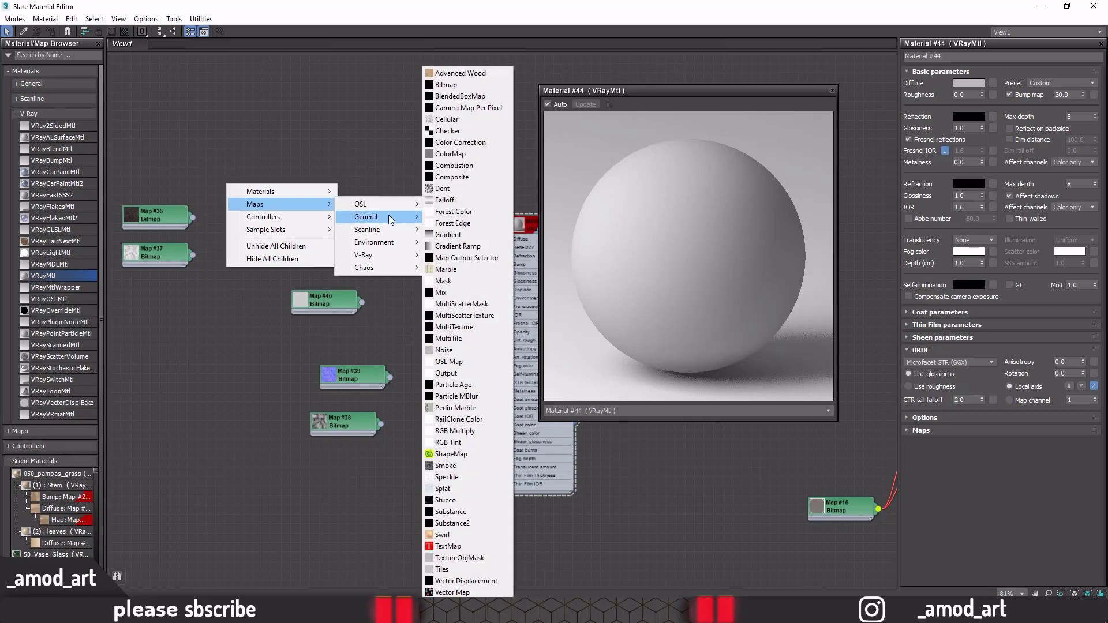
pyautogui.moveTo(375, 254)
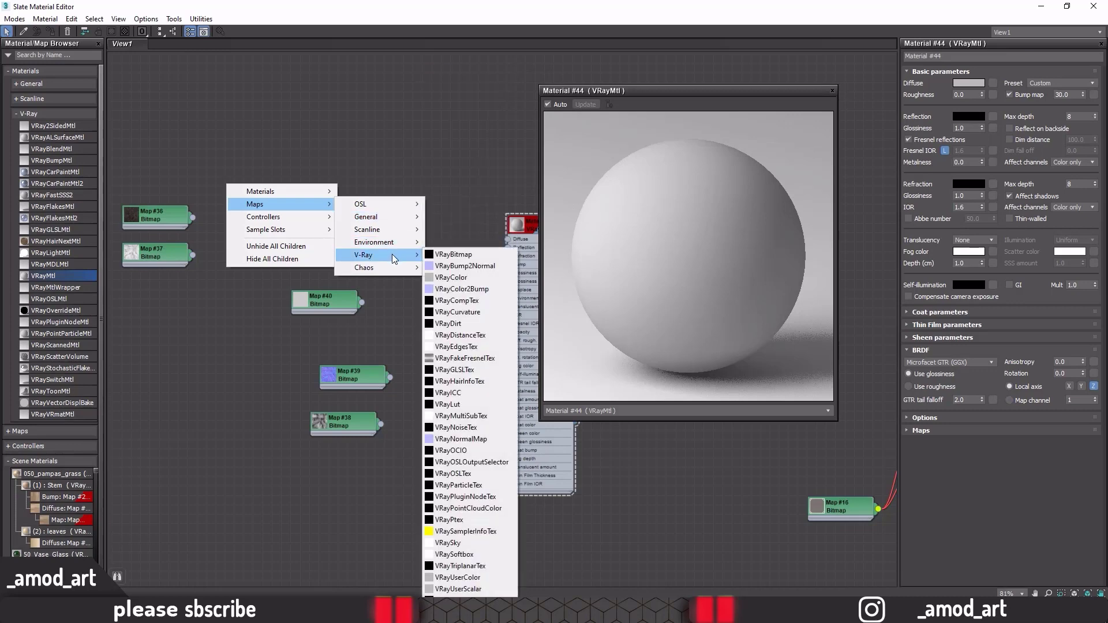
pyautogui.click(457, 300)
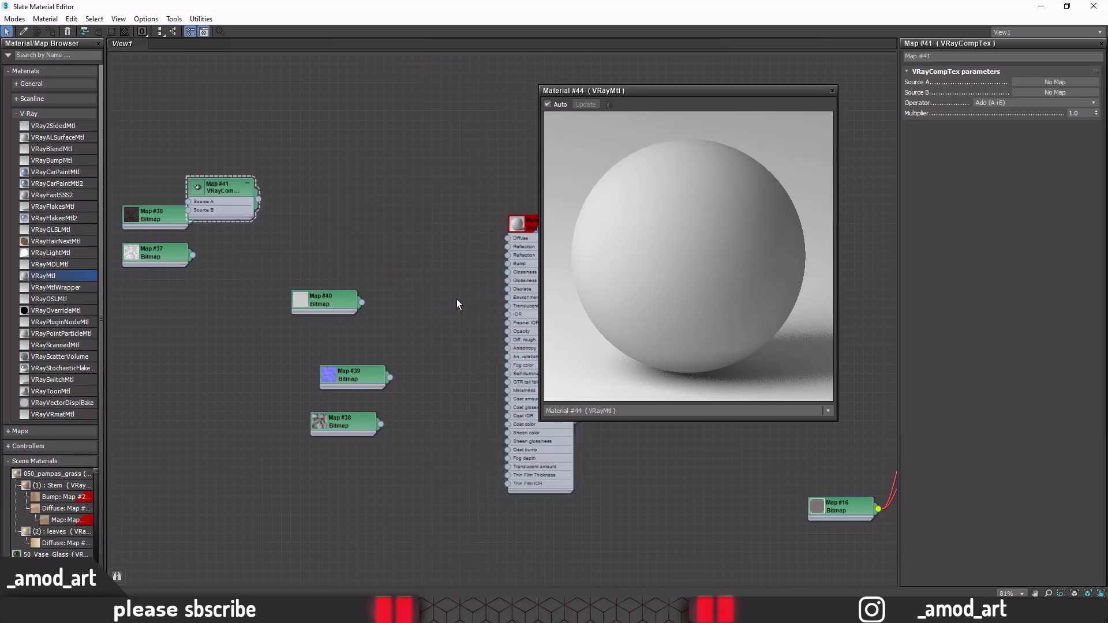
pyautogui.moveTo(206, 186)
pyautogui.mouseDown()
pyautogui.moveTo(233, 215)
pyautogui.moveTo(193, 217)
pyautogui.moveTo(216, 238)
pyautogui.mouseUp()
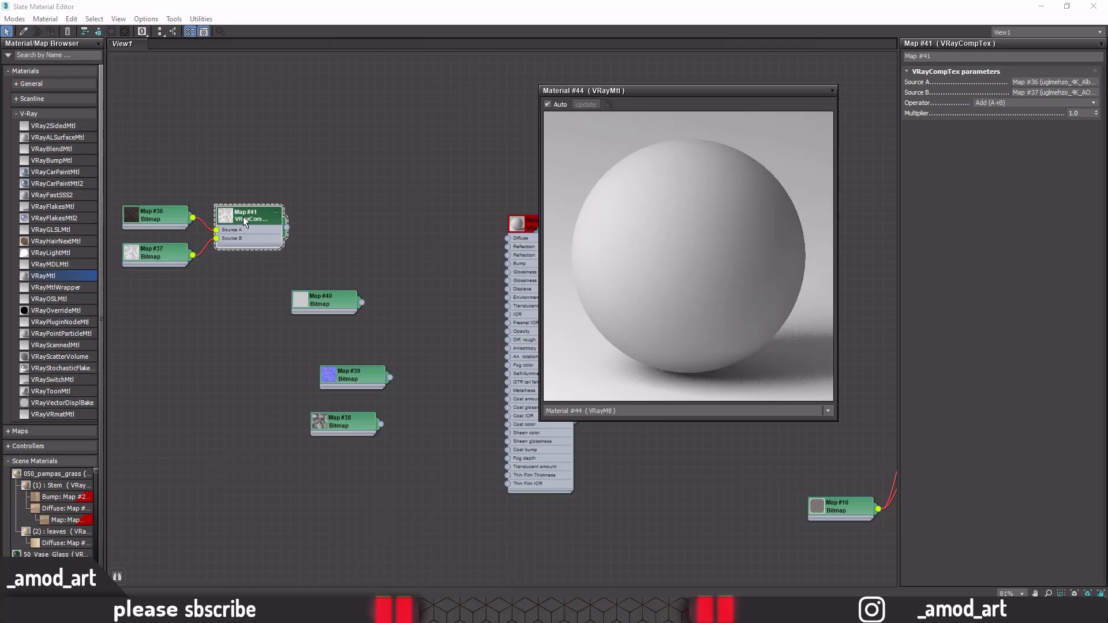
# Step: Route VRayCompTex through a new Color Correction node into Material #44's Diffuse
pyautogui.rightClick(332, 172)
pyautogui.moveTo(473, 204)
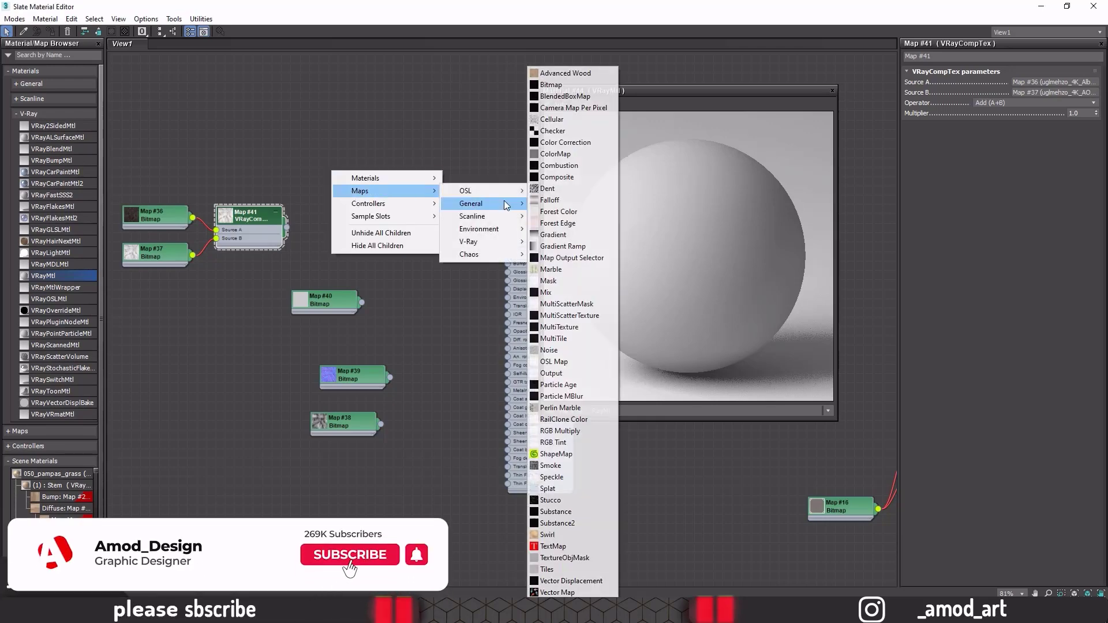
pyautogui.click(565, 142)
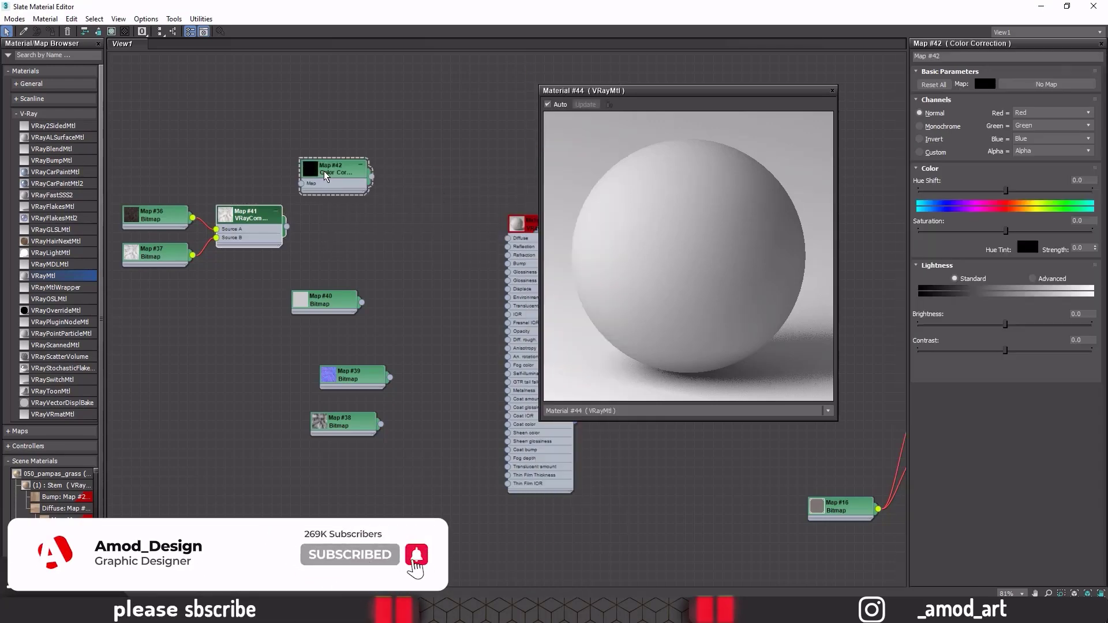
pyautogui.moveTo(323, 171)
pyautogui.mouseDown()
pyautogui.moveTo(333, 199)
pyautogui.moveTo(287, 226)
pyautogui.mouseUp()
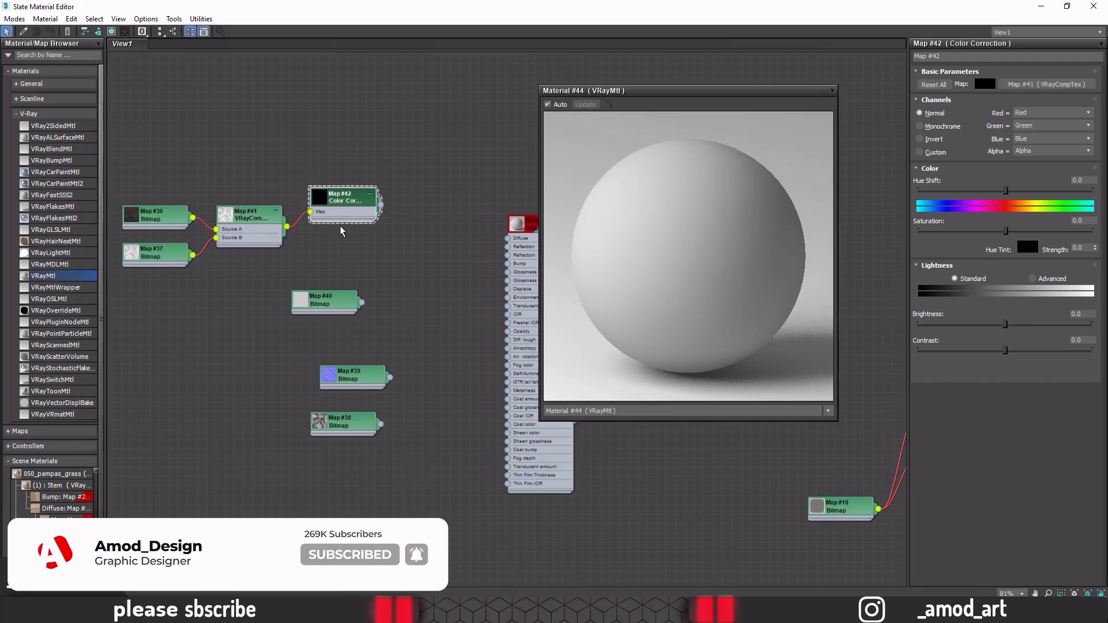
pyautogui.moveTo(381, 205); pyautogui.dragTo(508, 239)
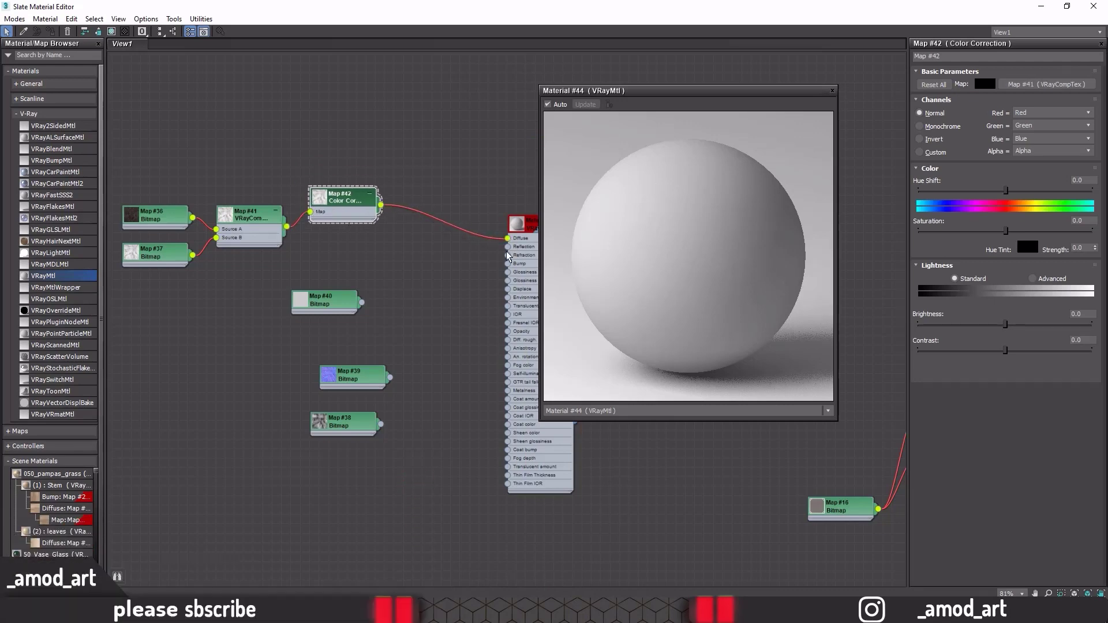
pyautogui.doubleClick(248, 218)
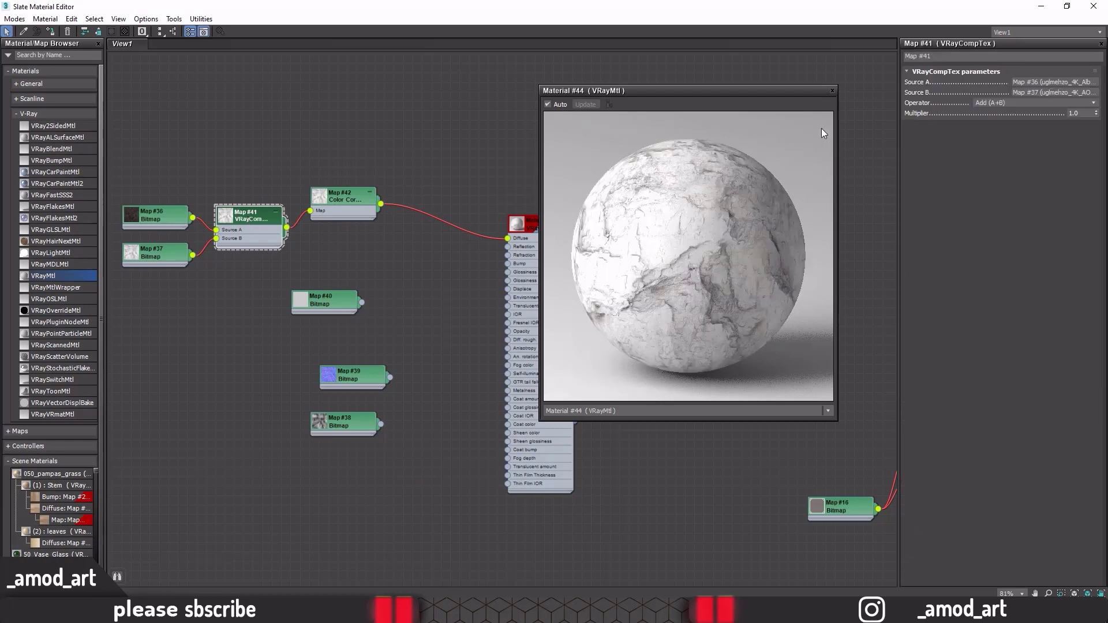
# Step: Switch Material #44 to roughness mode and connect the Roughness map to its Roughness input
pyautogui.write('0')
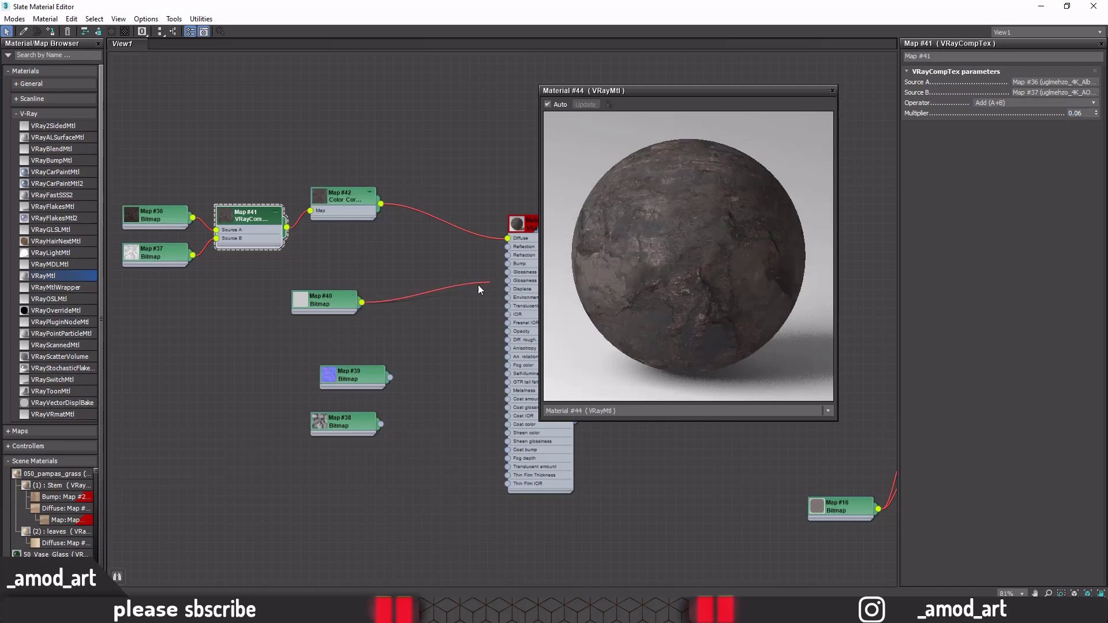
pyautogui.moveTo(372, 300); pyautogui.dragTo(374, 301)
pyautogui.doubleClick(523, 228)
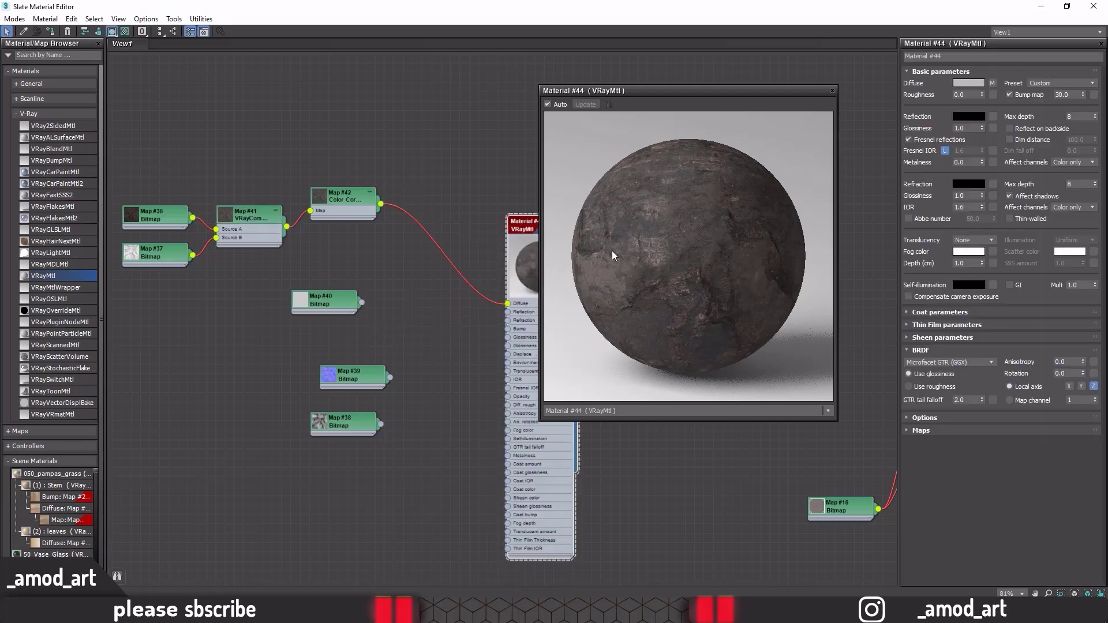
pyautogui.click(910, 386)
pyautogui.moveTo(361, 302); pyautogui.dragTo(508, 337)
# Step: Add a VRayNormalMap fed by Map #39 and connect it to Material #44's Bump
pyautogui.moveTo(353, 372); pyautogui.dragTo(295, 371)
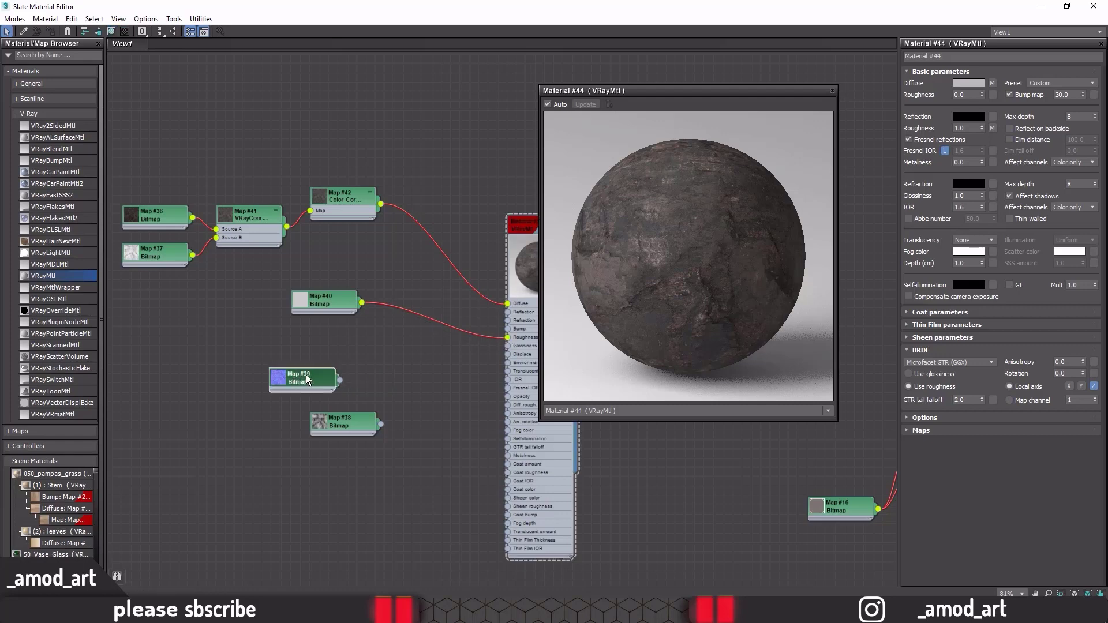
pyautogui.moveTo(323, 435); pyautogui.dragTo(315, 453)
pyautogui.rightClick(372, 353)
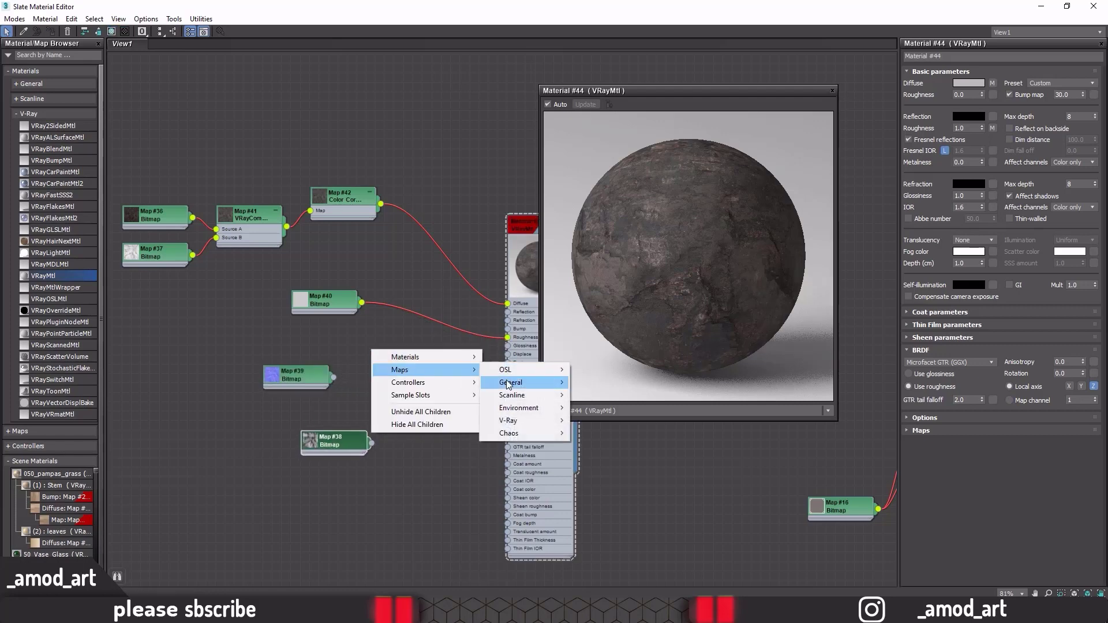
pyautogui.moveTo(508, 420)
pyautogui.click(605, 259)
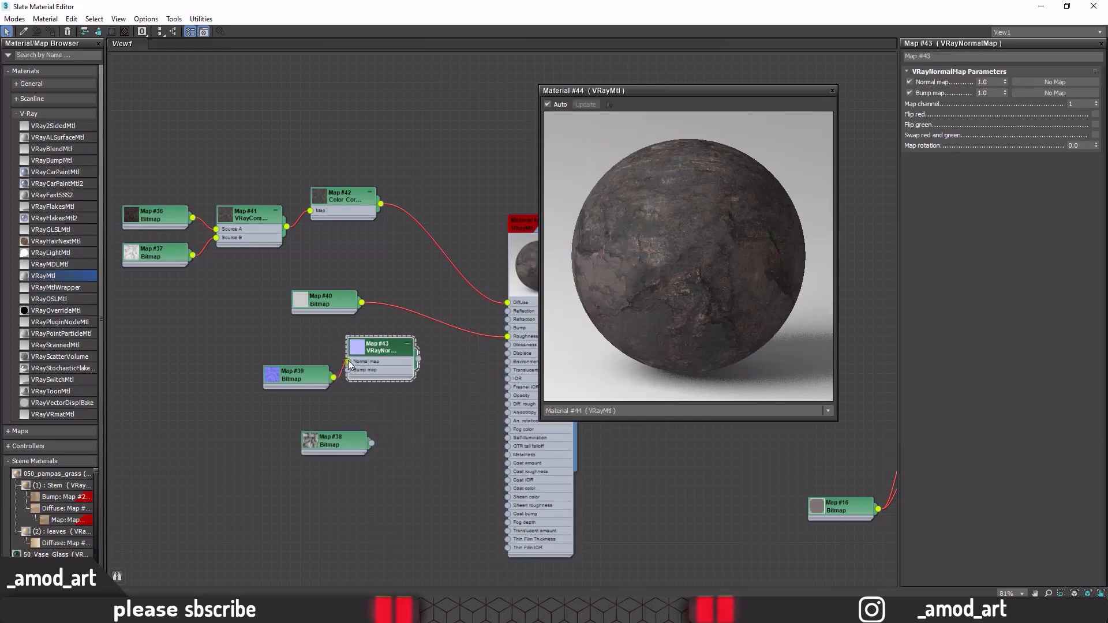
pyautogui.moveTo(334, 378); pyautogui.dragTo(348, 362)
pyautogui.moveTo(508, 330); pyautogui.dragTo(509, 332)
# Step: Connect Map #38 to Material #44's Displace and expand its Maps rollout
pyautogui.click(332, 445)
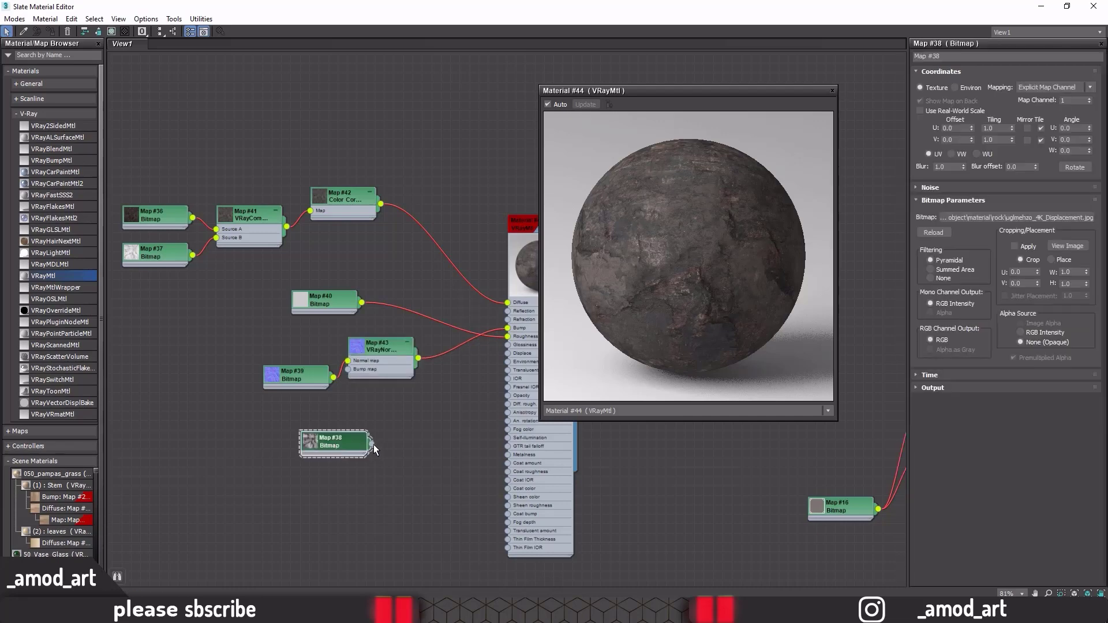
pyautogui.moveTo(497, 355); pyautogui.dragTo(508, 354)
pyautogui.moveTo(543, 224); pyautogui.dragTo(504, 227, button='middle')
pyautogui.click(504, 227)
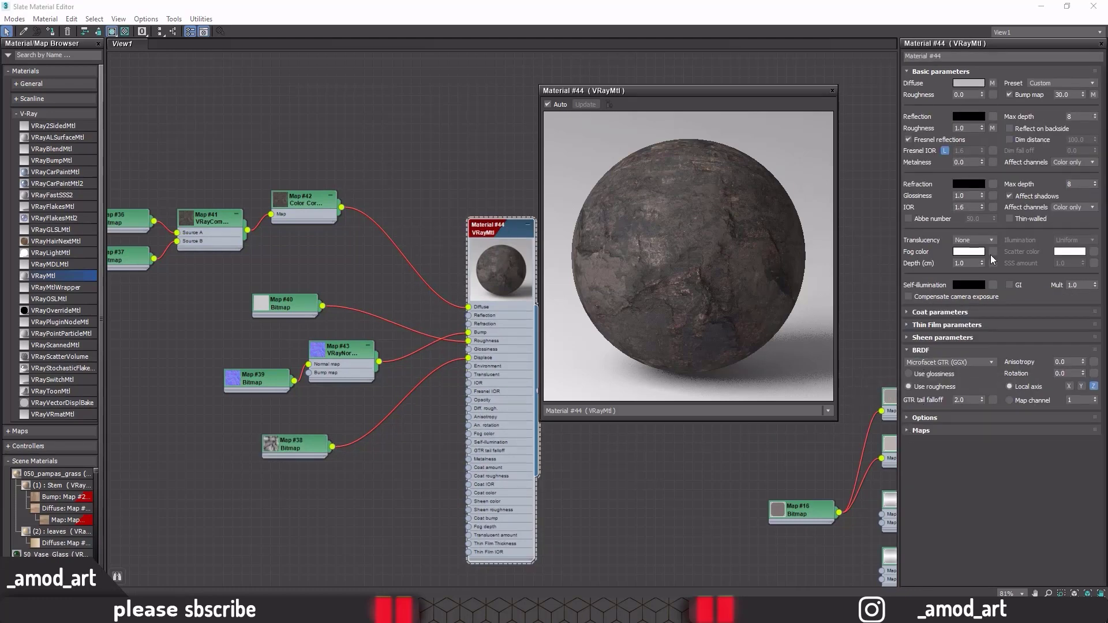
pyautogui.click(918, 431)
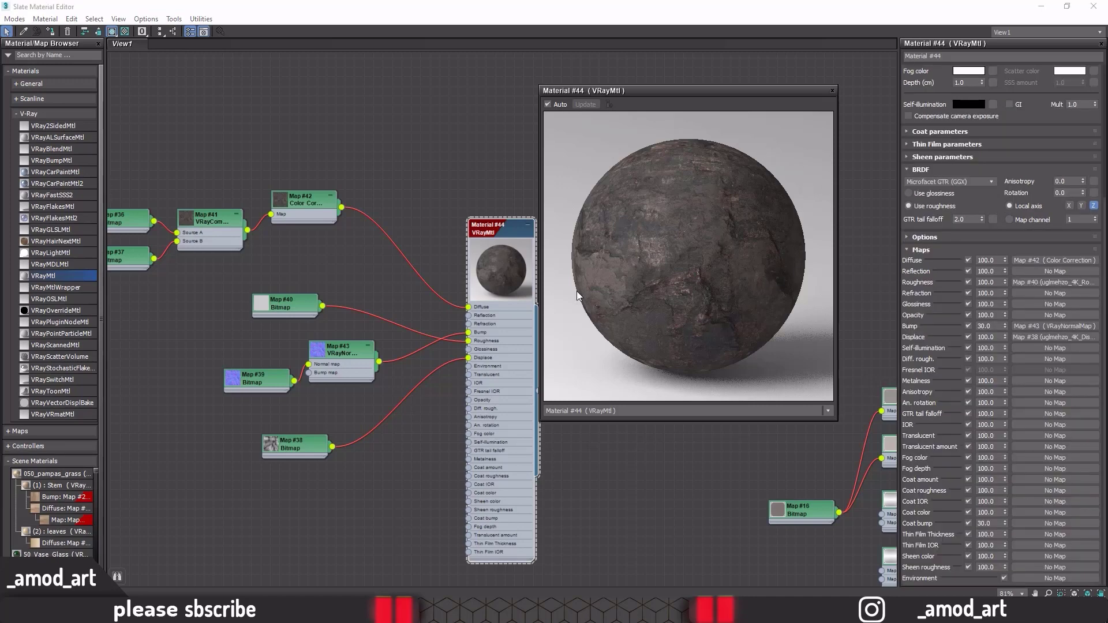
# Step: Set the Bump amount to 25 and Displace amount to 23
pyautogui.moveTo(997, 339); pyautogui.dragTo(972, 339)
pyautogui.write('25')
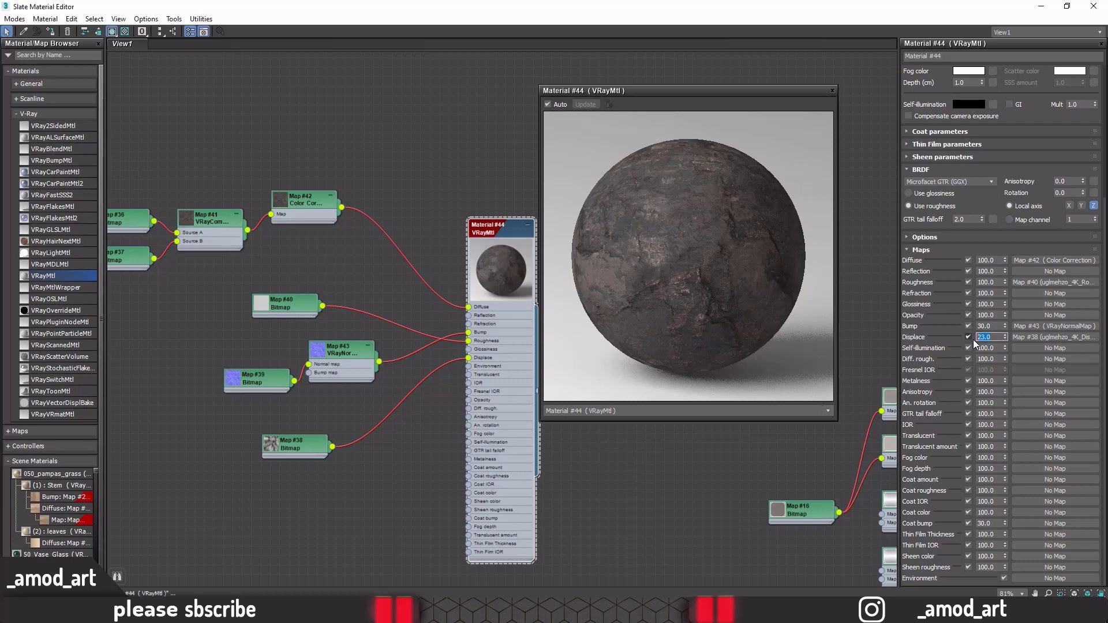
pyautogui.doubleClick(991, 327)
pyautogui.click(833, 91)
# Step: Assign Material #44 to the selected arched wall
pyautogui.moveTo(528, 6); pyautogui.dragTo(720, 77)
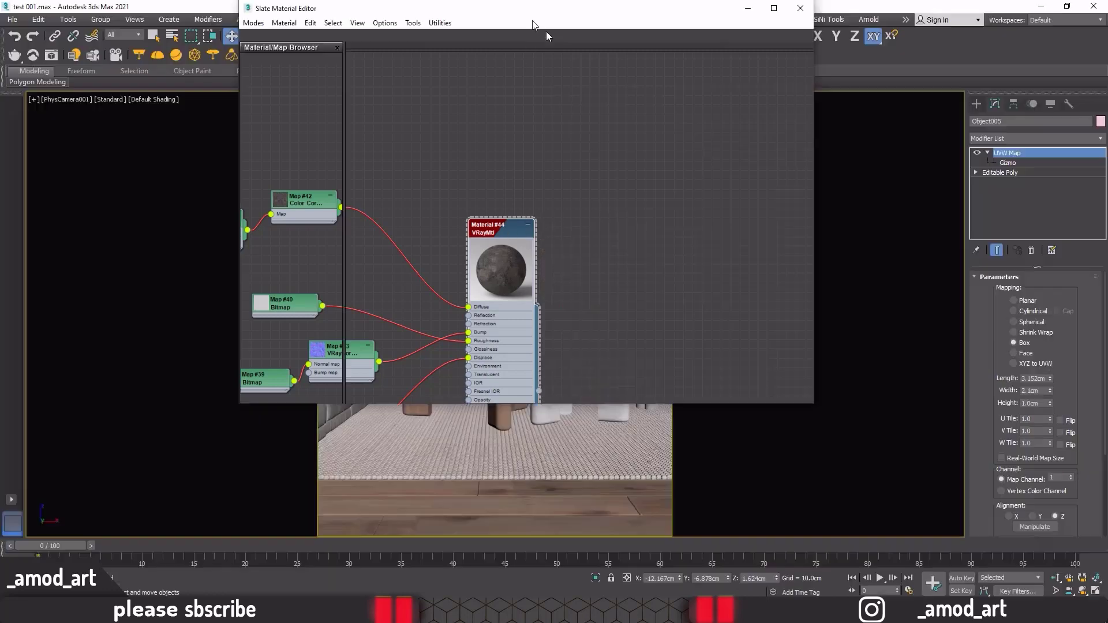
pyautogui.scroll(-8, 728, 231)
pyautogui.scroll(-3, 736, 283)
pyautogui.scroll(5, 728, 254)
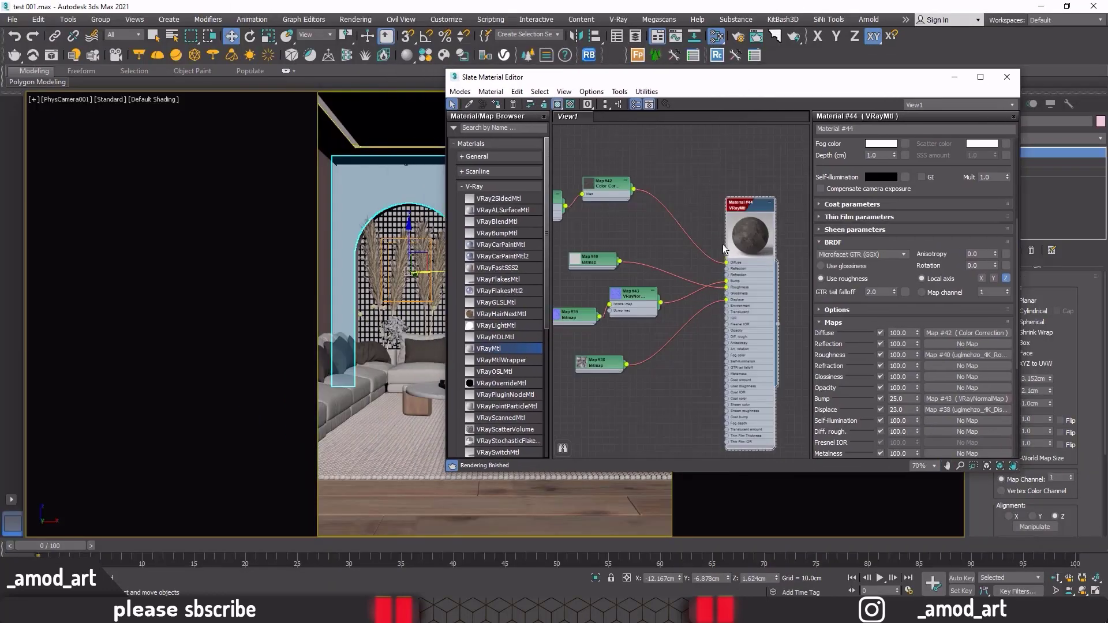
pyautogui.scroll(5, 719, 223)
pyautogui.scroll(3, 719, 224)
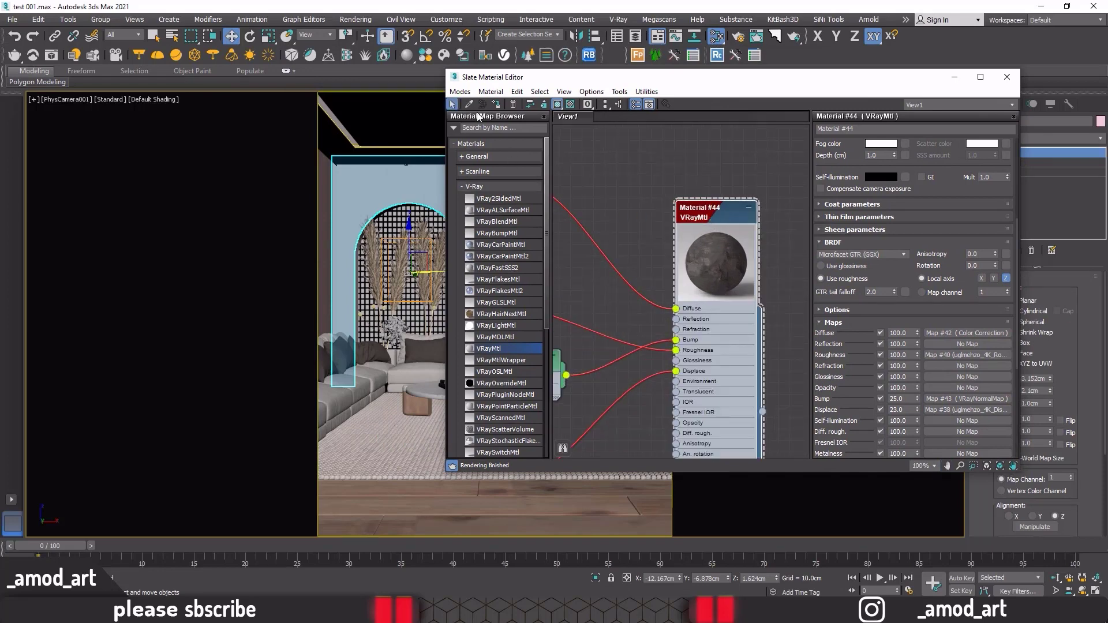
pyautogui.click(497, 102)
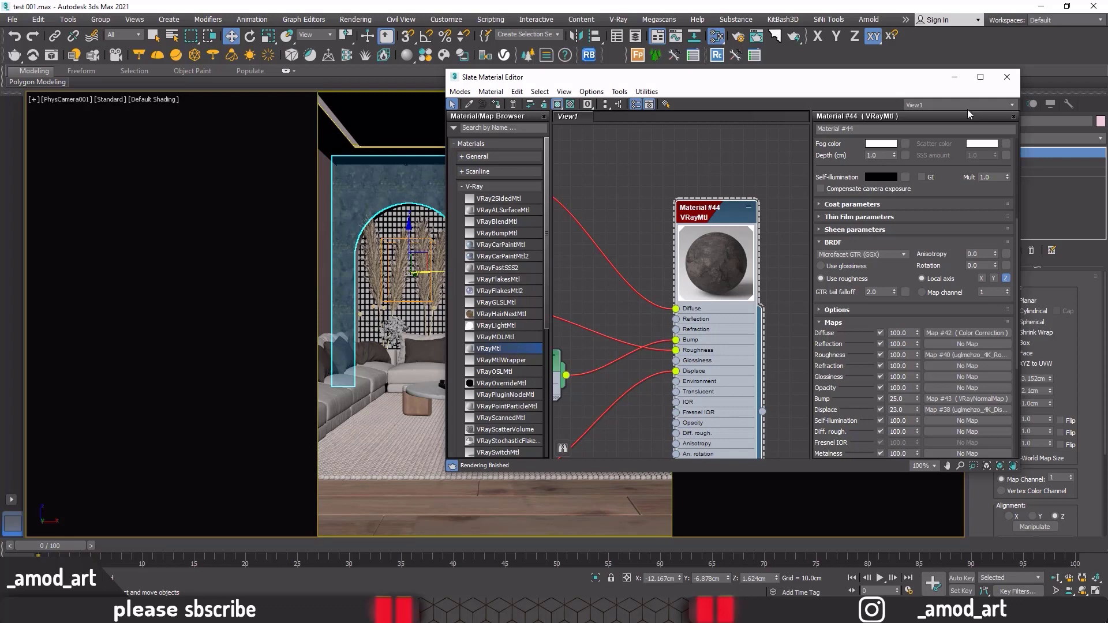
# Step: Clone the whole Material #44 node tree as Material #45
pyautogui.moveTo(753, 82); pyautogui.dragTo(754, 45)
pyautogui.doubleClick(754, 45)
pyautogui.scroll(-3, 684, 254)
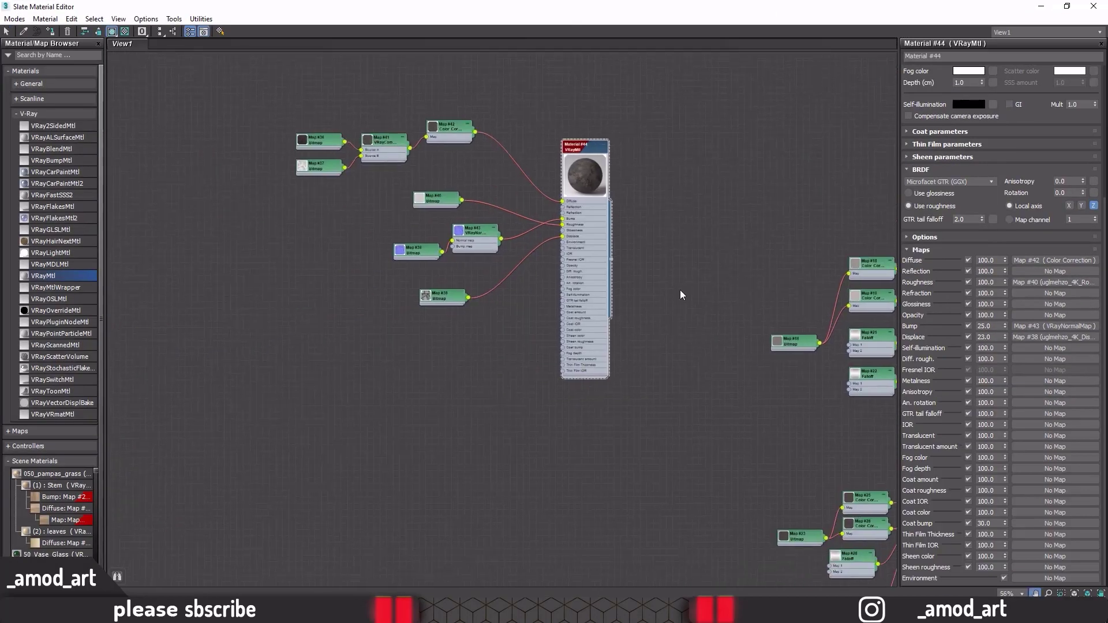
pyautogui.moveTo(316, 138); pyautogui.dragTo(271, 103)
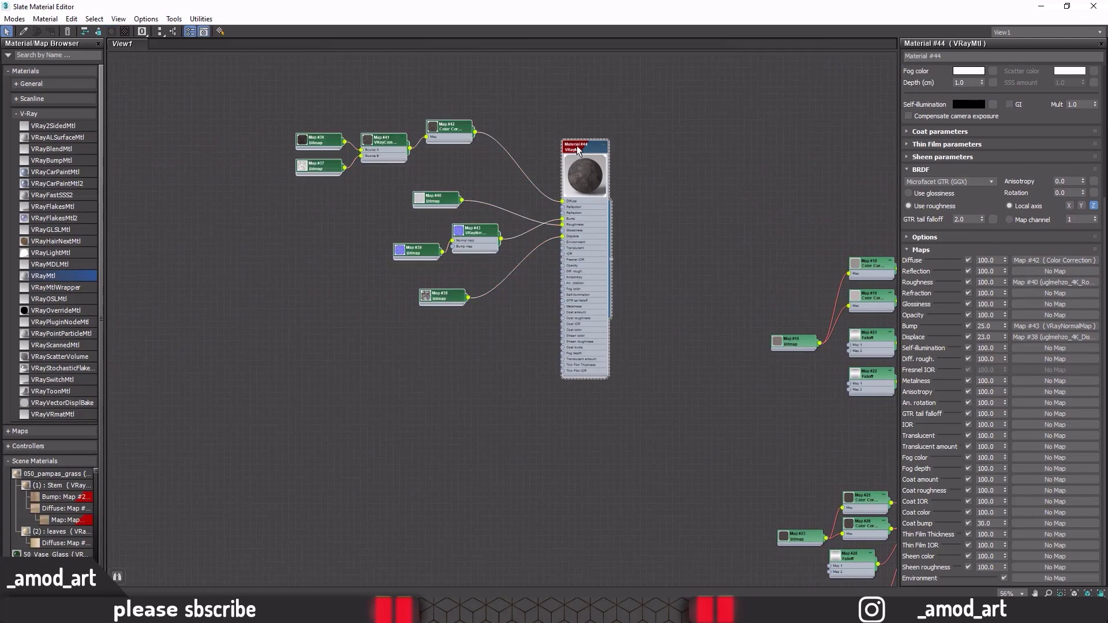
pyautogui.keyDown('shift'); pyautogui.moveTo(577, 152); pyautogui.dragTo(576, 417); pyautogui.keyUp('shift')
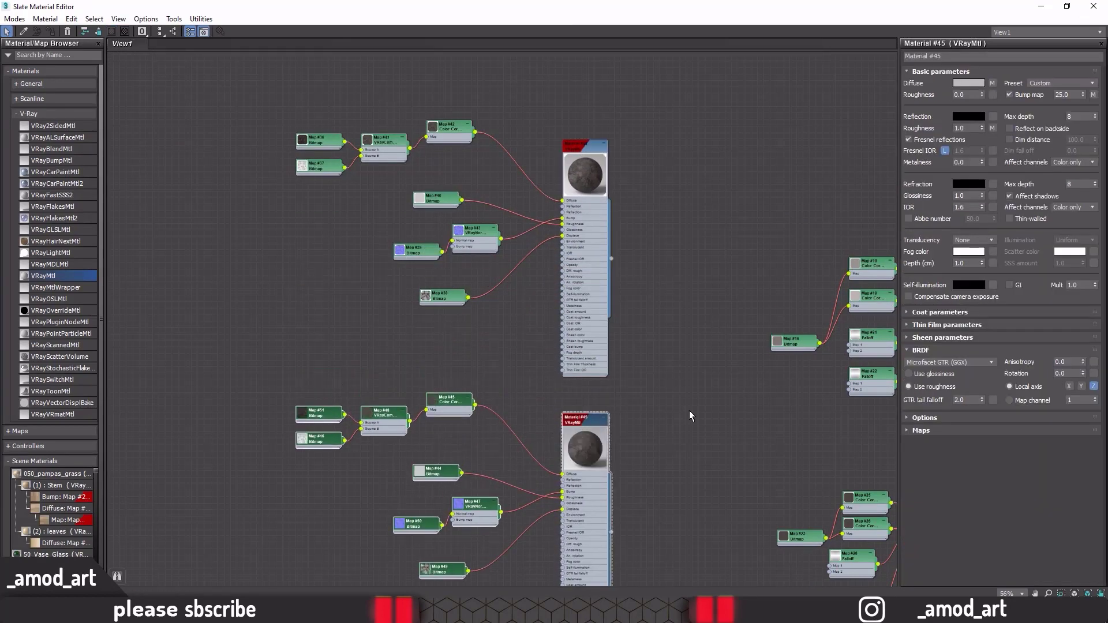
# Step: Assign Material #45 to the selected object and close the Slate editor
pyautogui.doubleClick(479, 8)
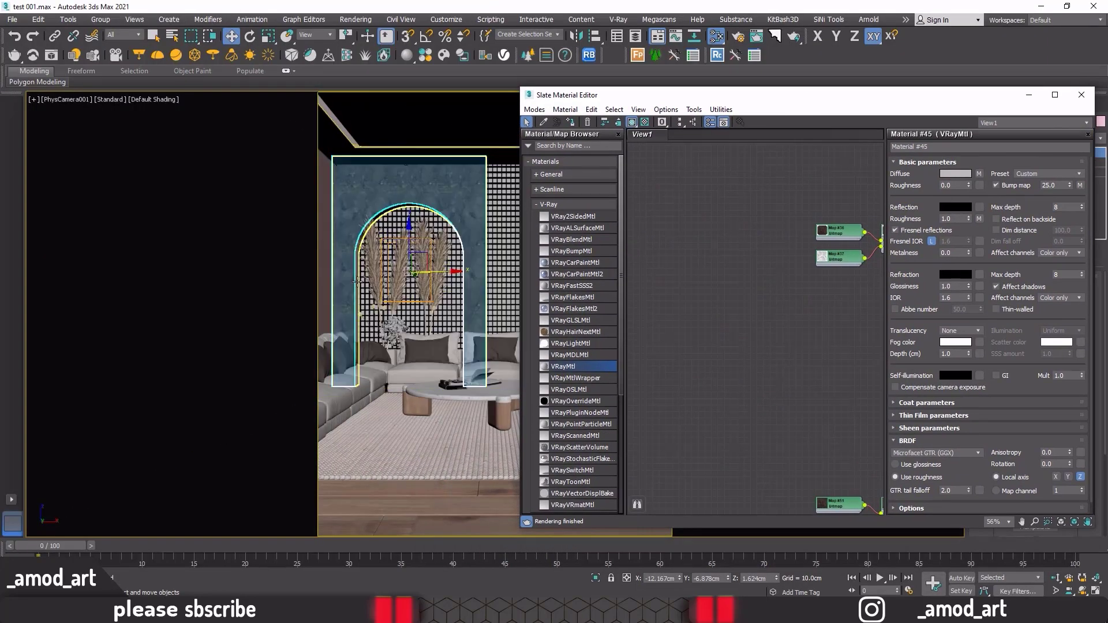
pyautogui.scroll(-3, 739, 291)
pyautogui.scroll(-3, 779, 323)
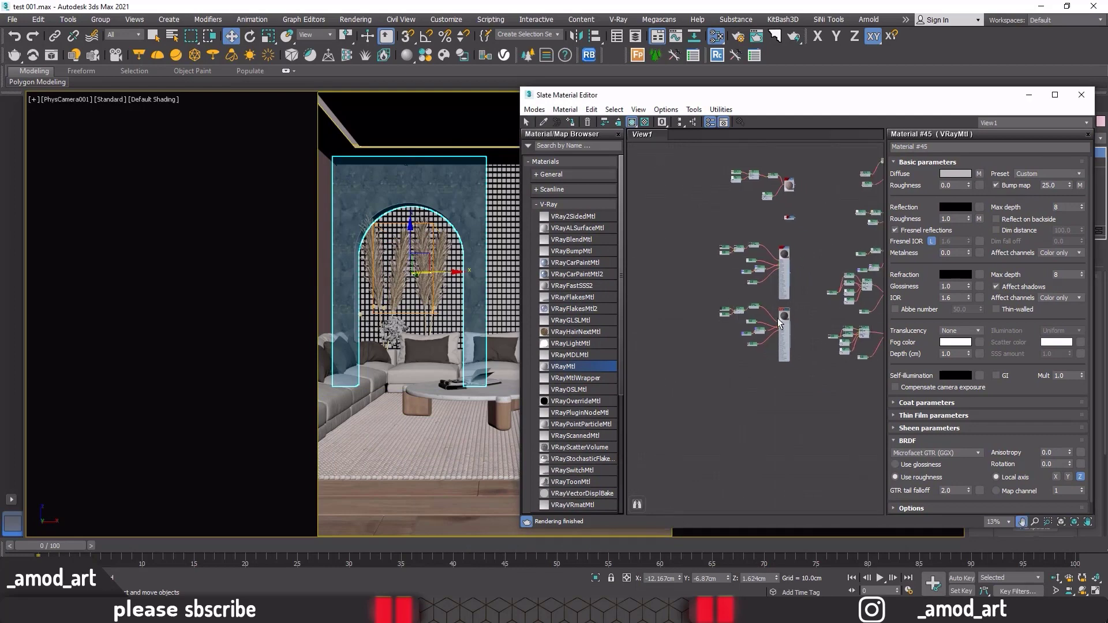
pyautogui.scroll(7, 779, 323)
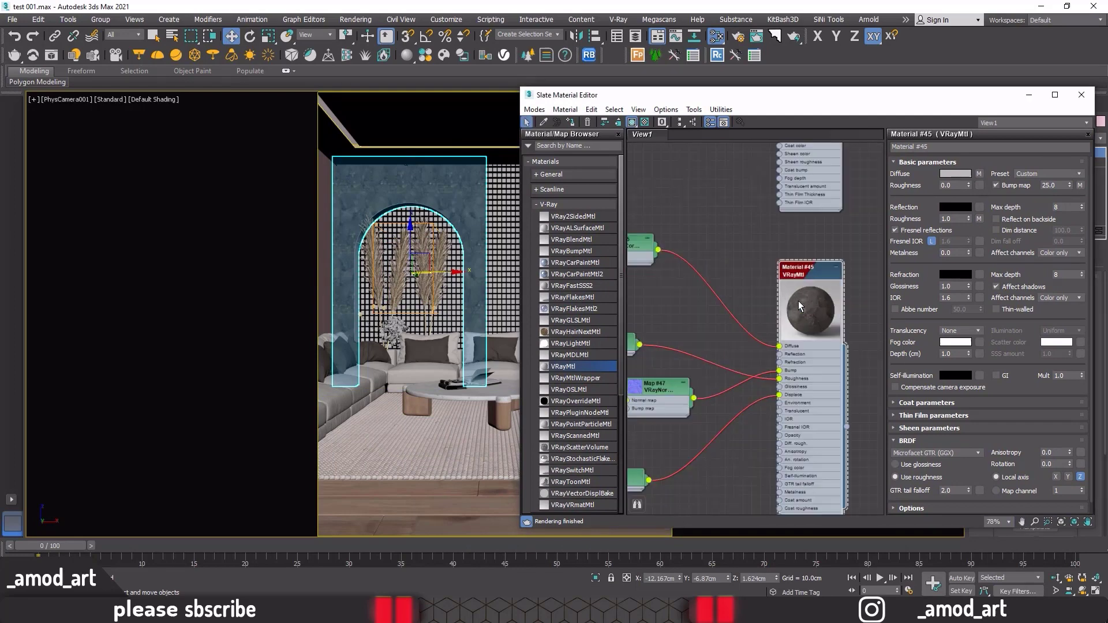
pyautogui.click(572, 123)
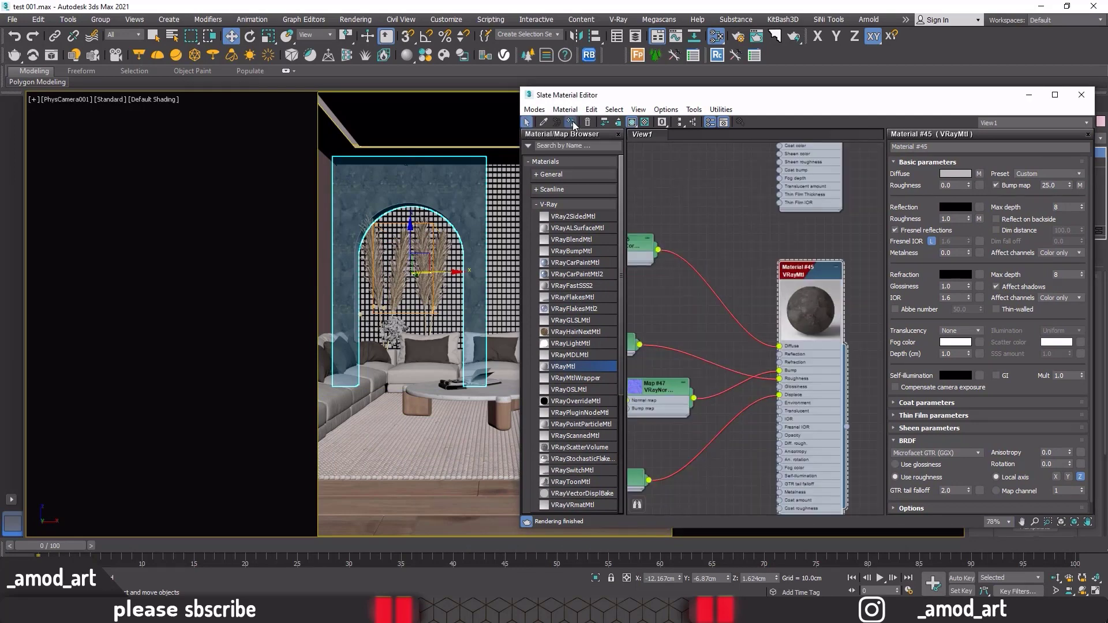
pyautogui.click(1081, 95)
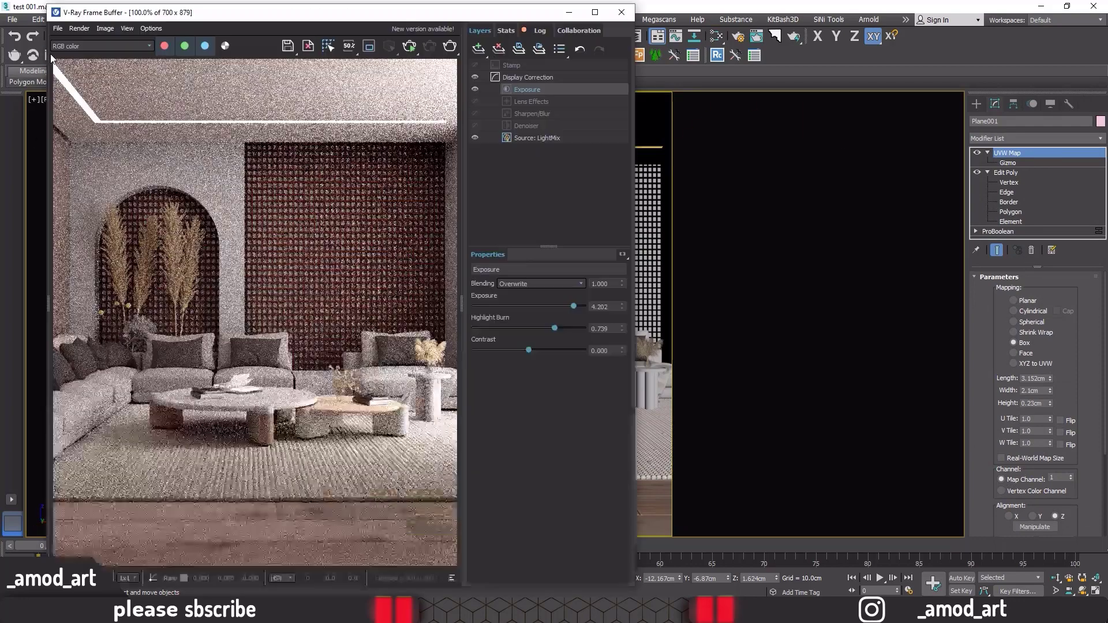
# Step: Start interactive rendering, check it against the reference living-room JPG, then bring up the V-Ray Light Lister
pyautogui.click(409, 46)
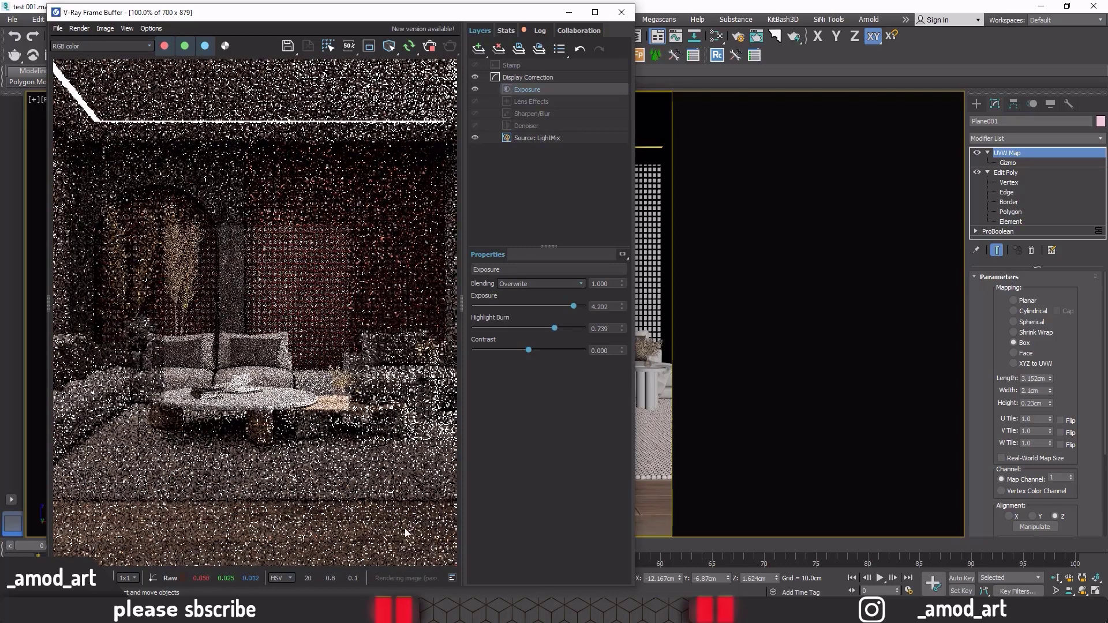
pyautogui.click(466, 545)
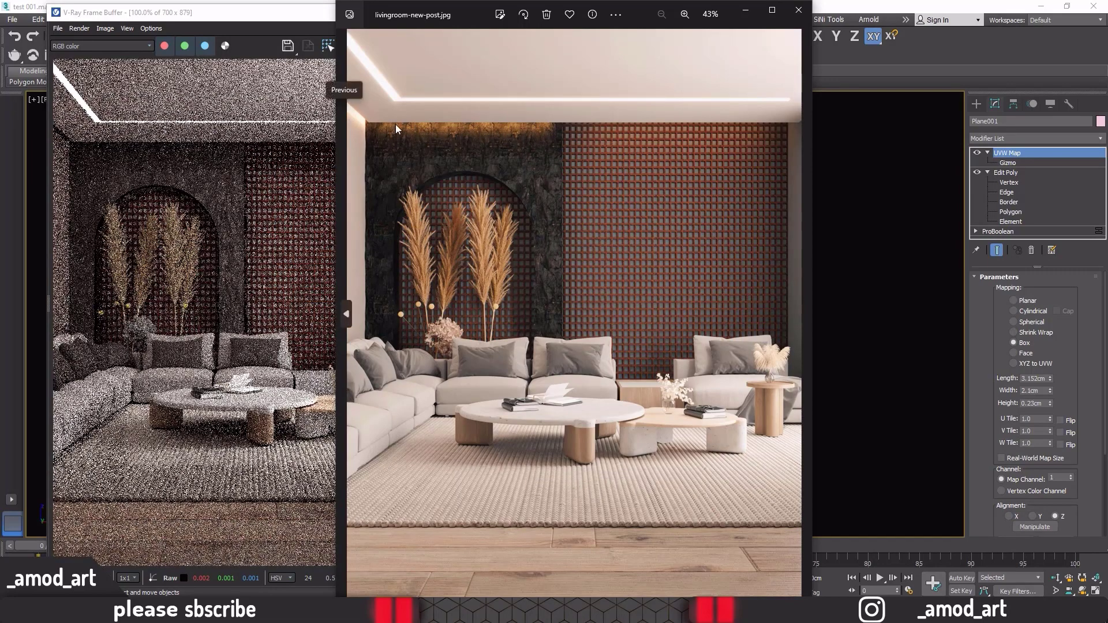
pyautogui.click(799, 10)
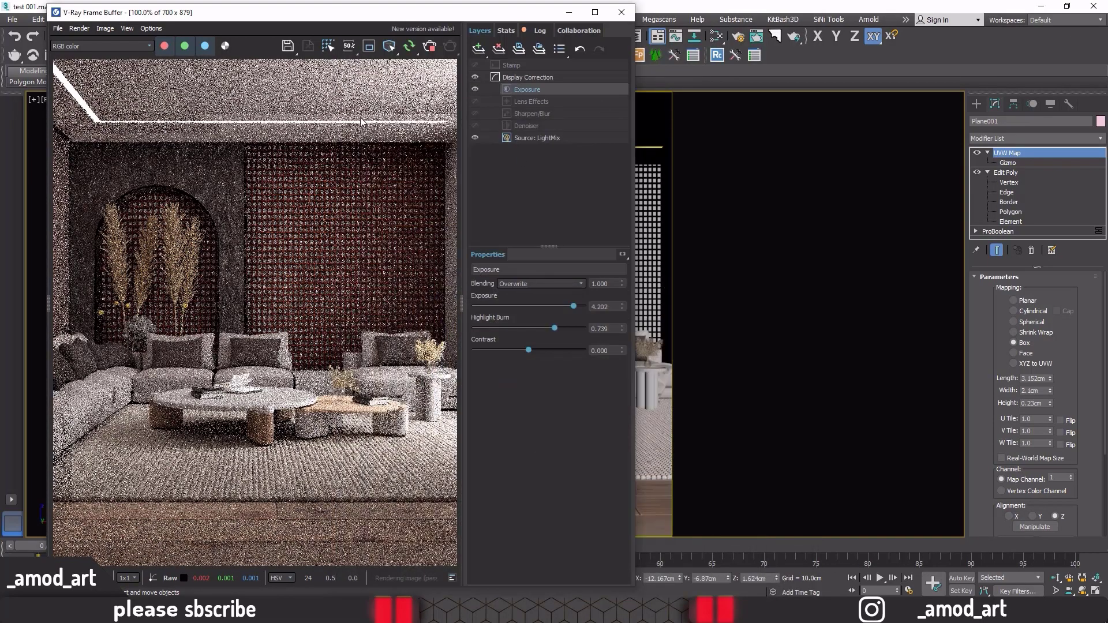
pyautogui.moveTo(330, 16); pyautogui.dragTo(597, 23)
pyautogui.click(74, 56)
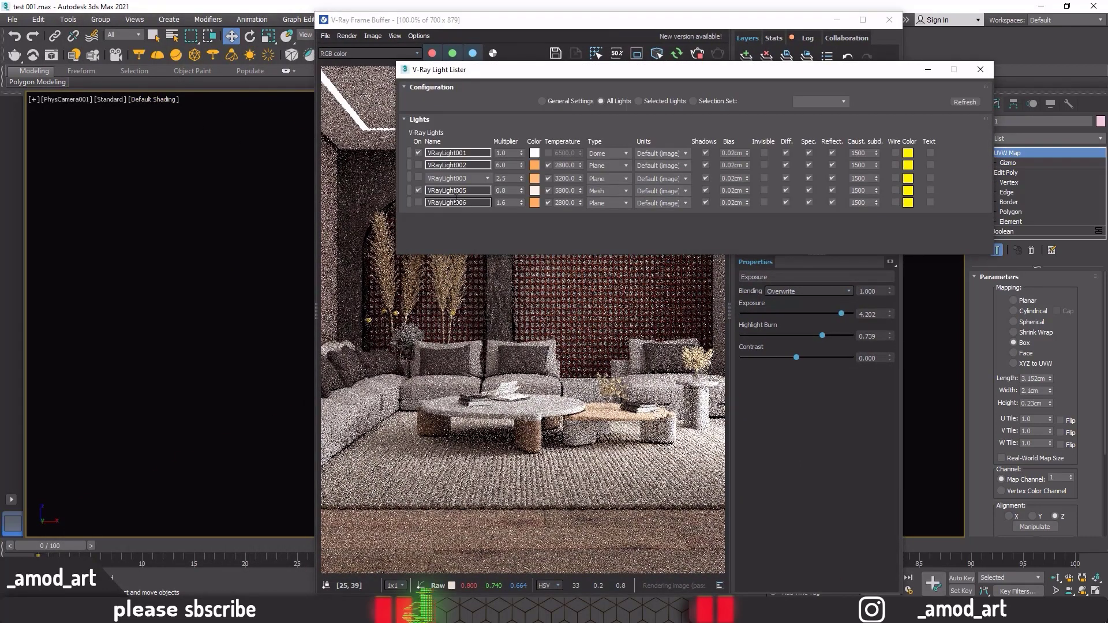
# Step: Enable VRayLight002, VRayLight003 and VRayLight006, and lower the VFB Highlight Burn
pyautogui.click(418, 165)
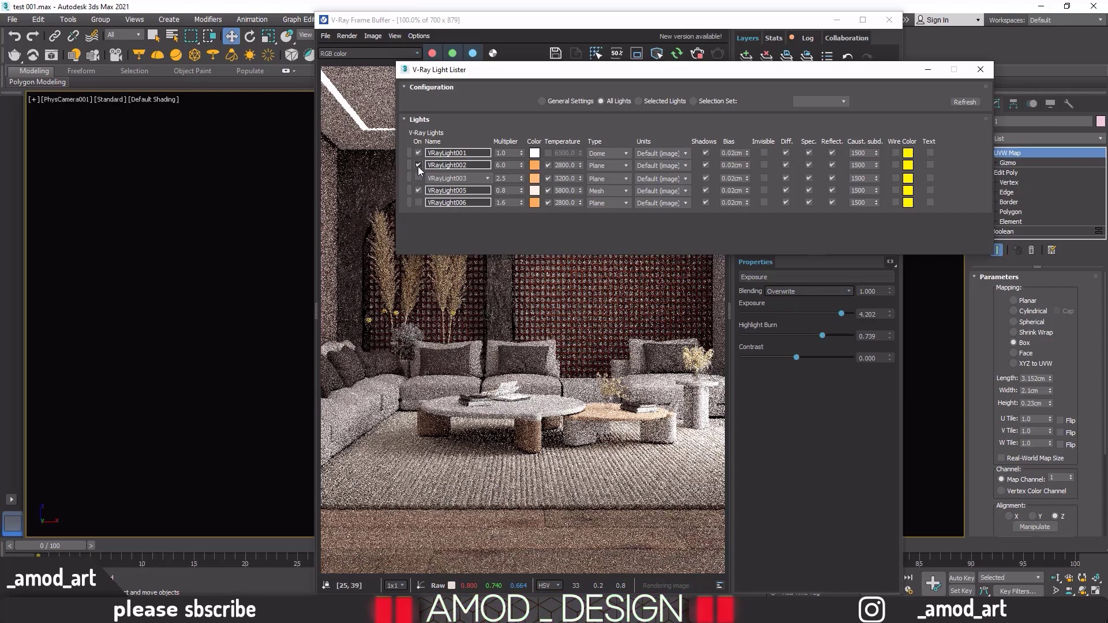
pyautogui.click(418, 178)
pyautogui.click(418, 202)
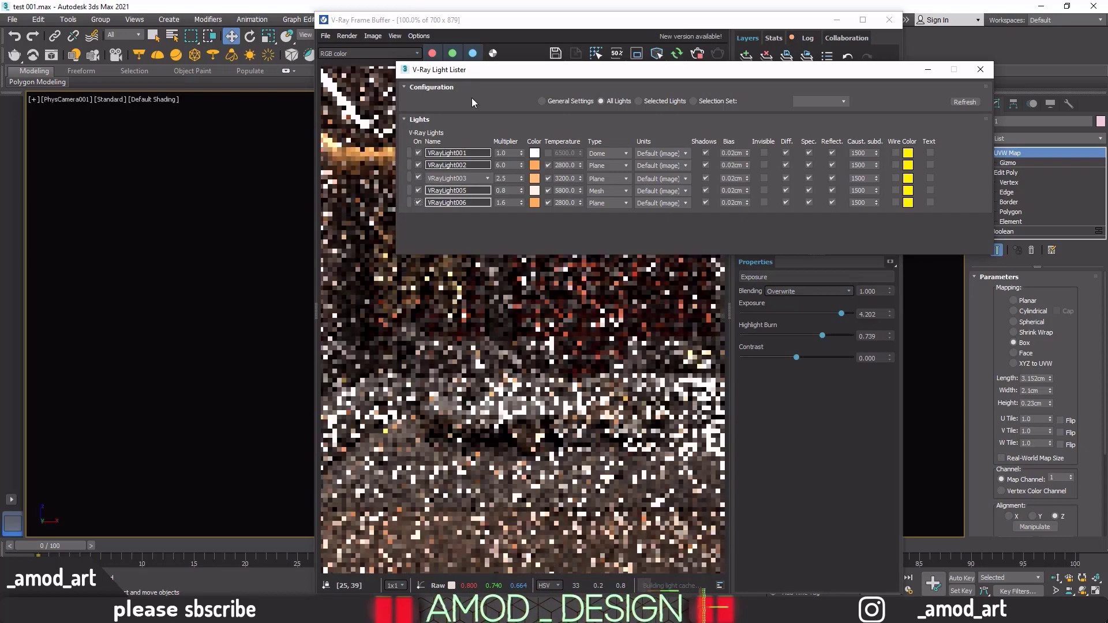
pyautogui.moveTo(484, 74)
pyautogui.mouseDown()
pyautogui.moveTo(230, 314)
pyautogui.moveTo(229, 339)
pyautogui.mouseUp()
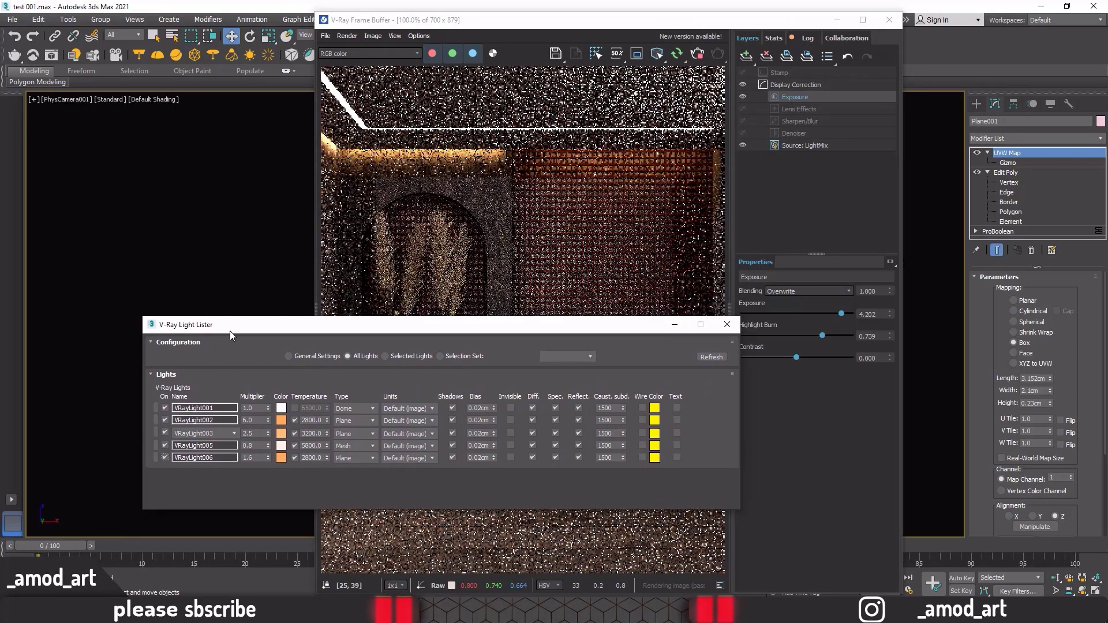
pyautogui.moveTo(821, 336)
pyautogui.mouseDown()
pyautogui.moveTo(756, 335)
pyautogui.moveTo(804, 336)
pyautogui.mouseUp()
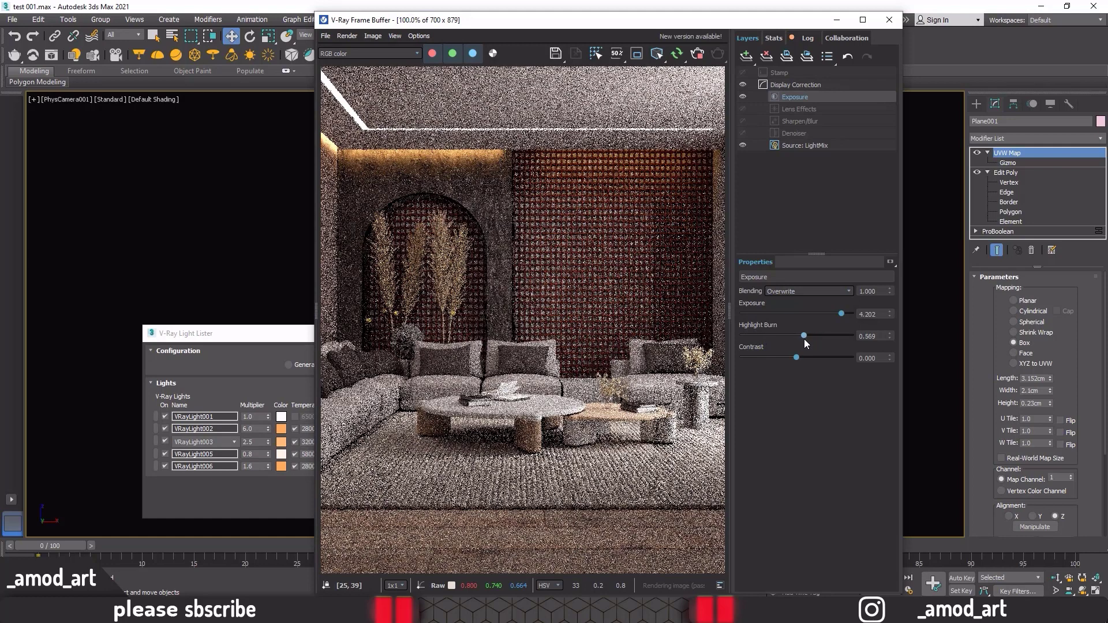
# Step: Set the selection filter to Lights with the Light Lister fully visible
pyautogui.moveTo(288, 334); pyautogui.dragTo(498, 319)
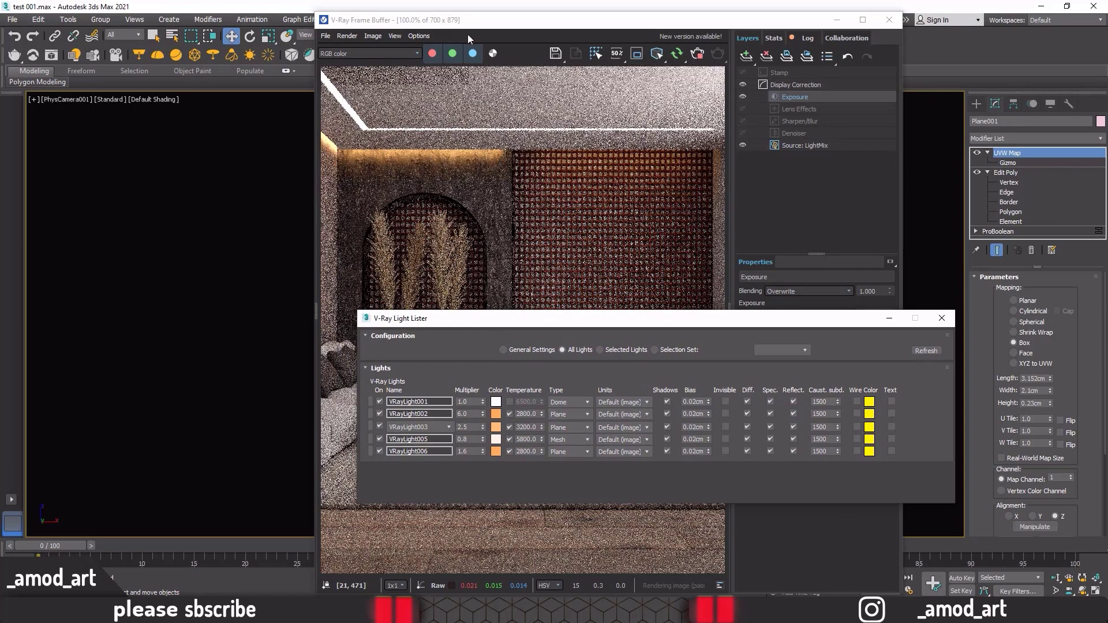
pyautogui.moveTo(468, 25)
pyautogui.mouseDown()
pyautogui.moveTo(681, 27)
pyautogui.moveTo(693, 45)
pyautogui.mouseUp()
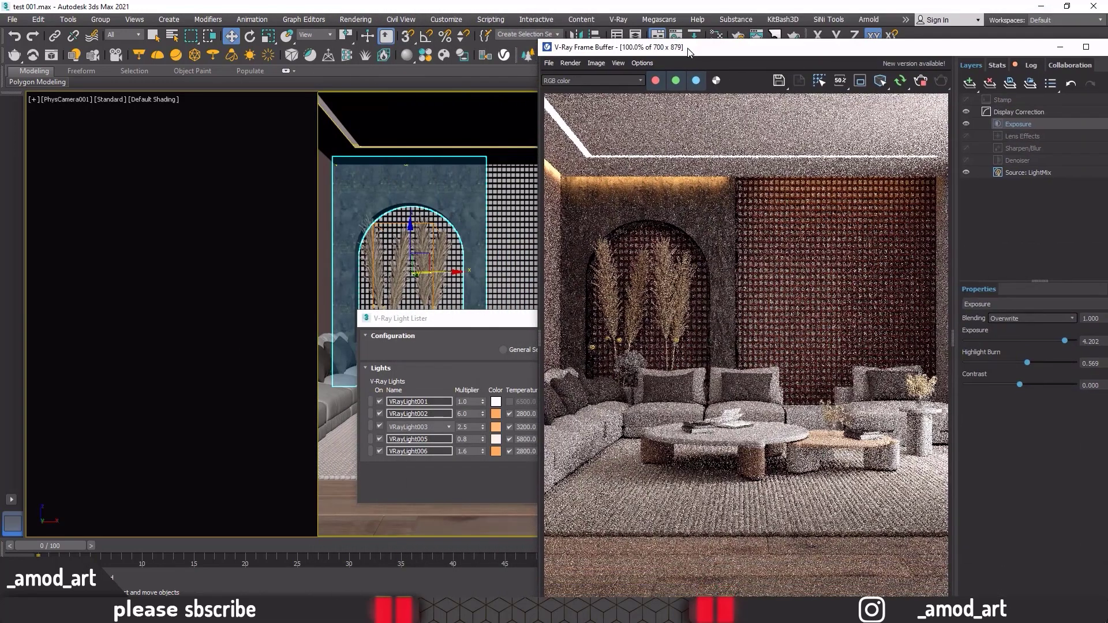
pyautogui.moveTo(502, 326); pyautogui.dragTo(595, 343)
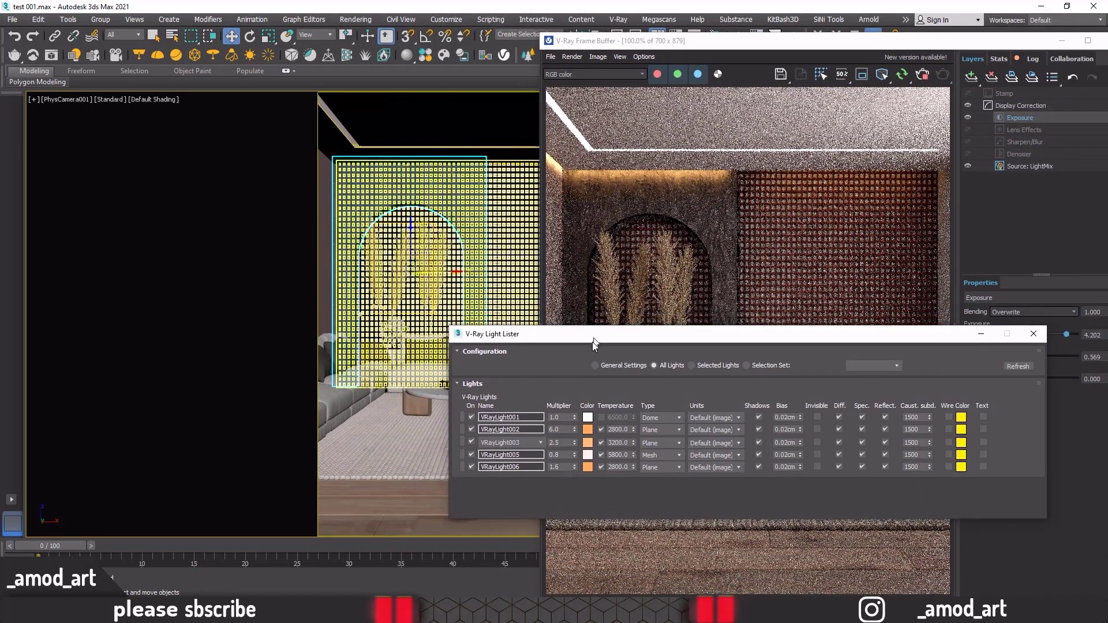
pyautogui.click(124, 35)
pyautogui.click(116, 68)
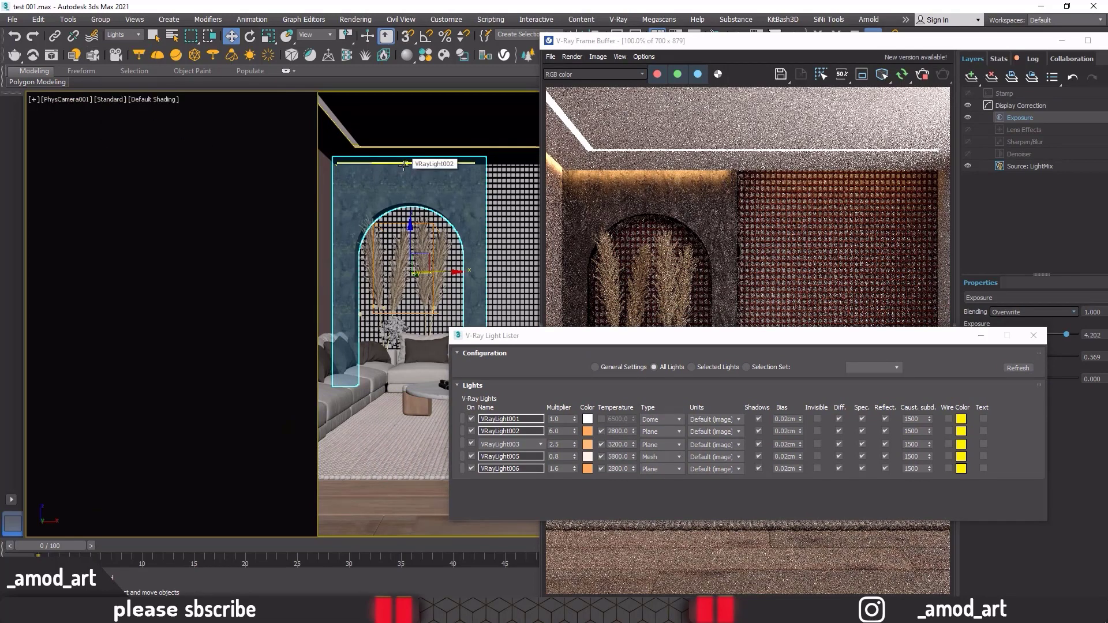
# Step: Set multipliers: VRayLight002 to 5.0, VRayLight003 to 1.6, VRayLight006 slightly lower
pyautogui.doubleClick(558, 432)
pyautogui.write('5')
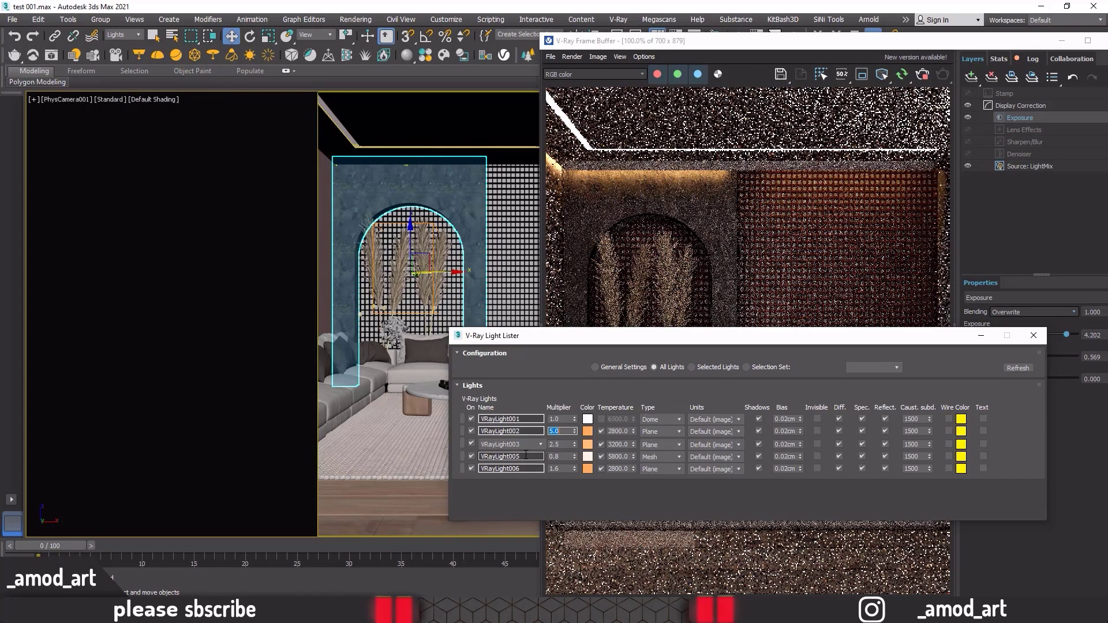
pyautogui.doubleClick(558, 445)
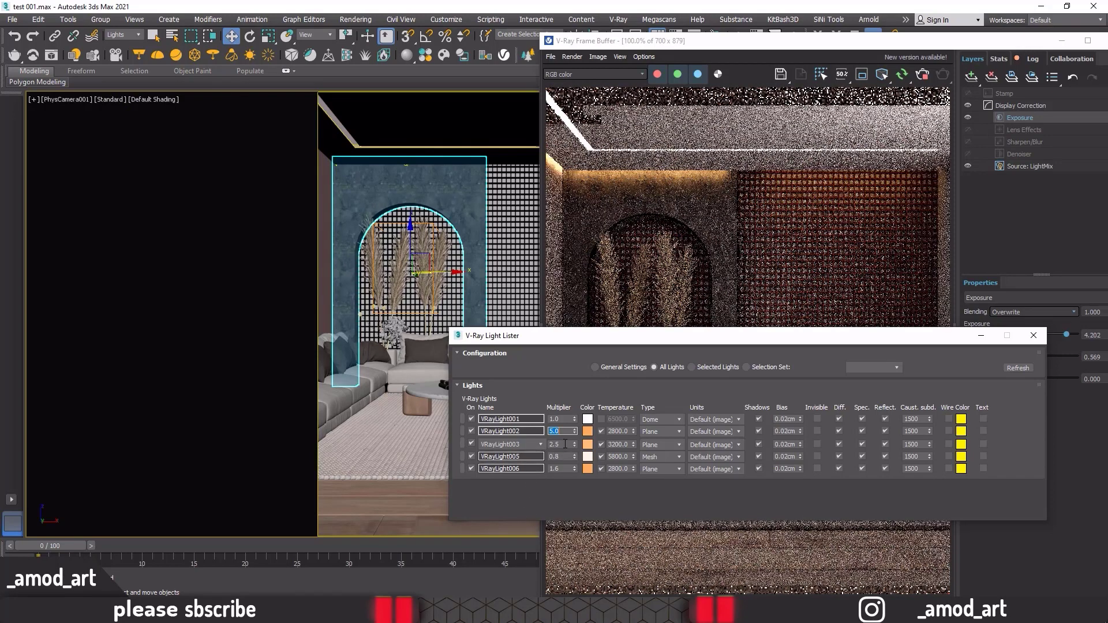
pyautogui.write('1')
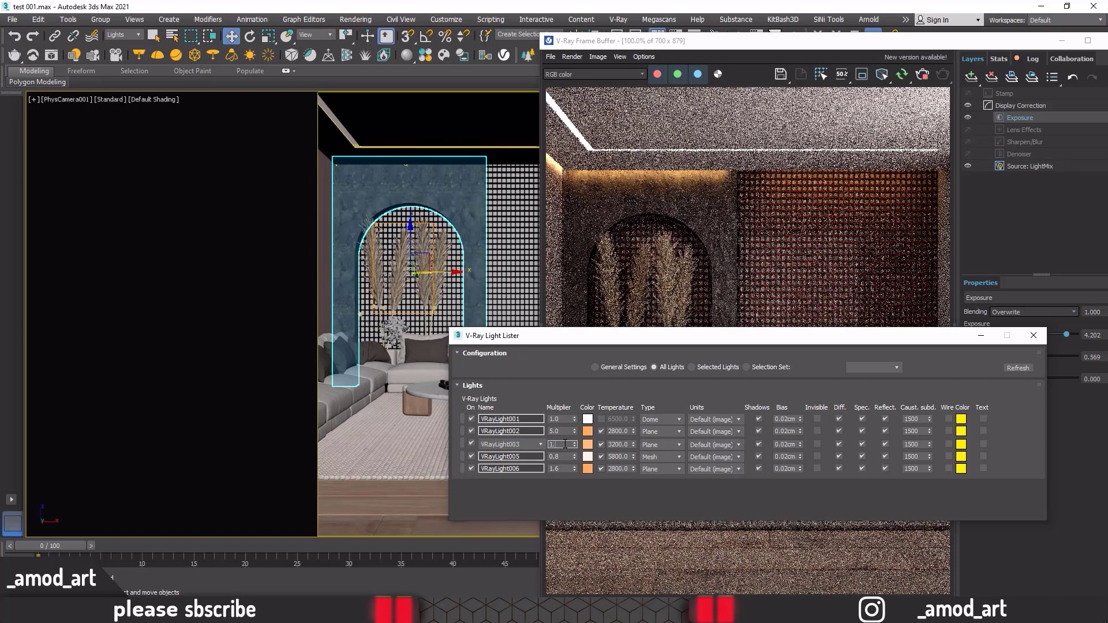
pyautogui.write('.6')
pyautogui.press('Return')
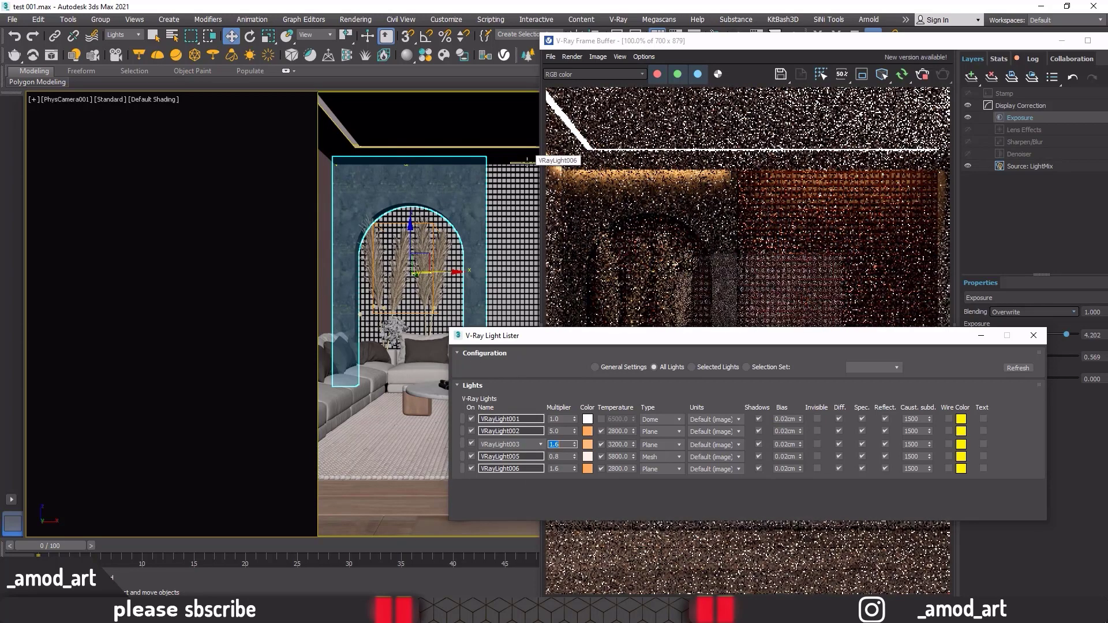
pyautogui.click(564, 469)
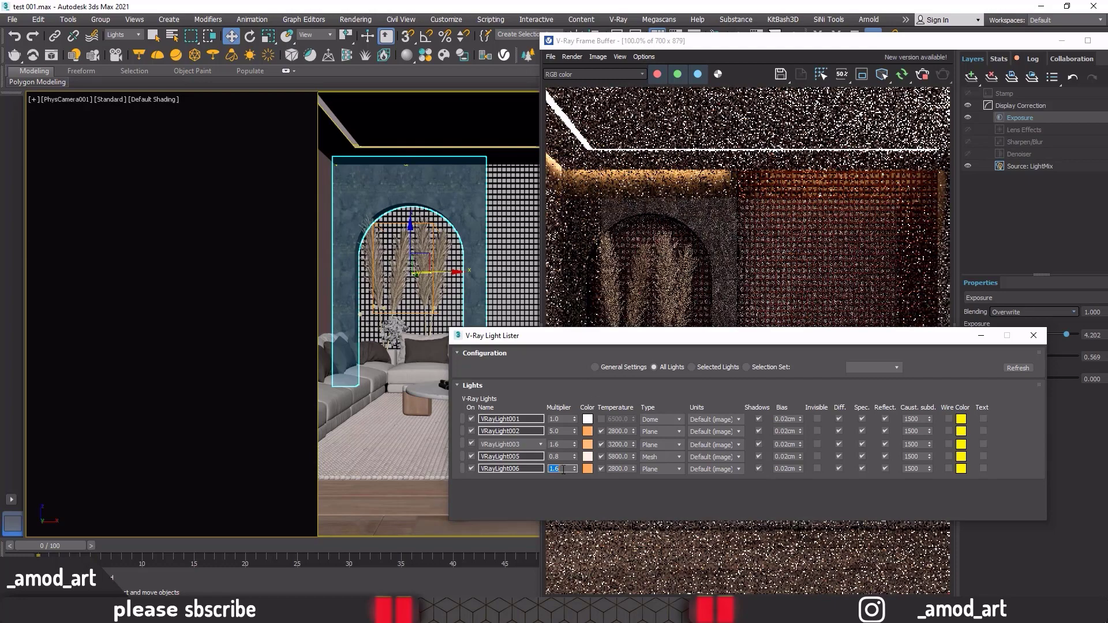
pyautogui.press('BackSpace')
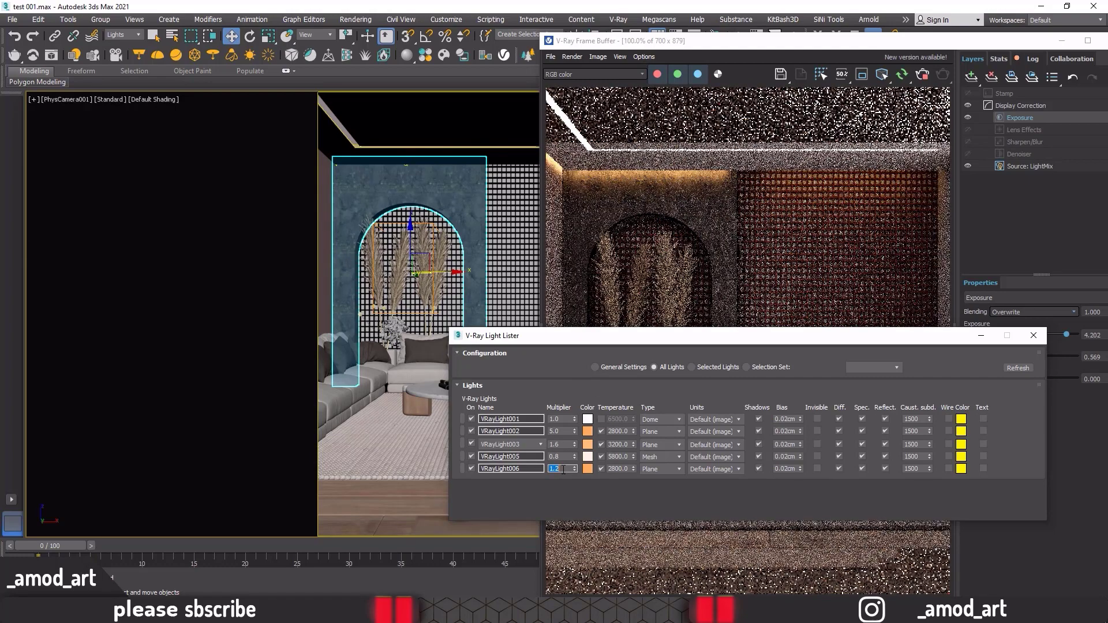
pyautogui.press('Return')
# Step: Close the Light Lister and view the refreshed render in the frame buffer
pyautogui.click(1033, 336)
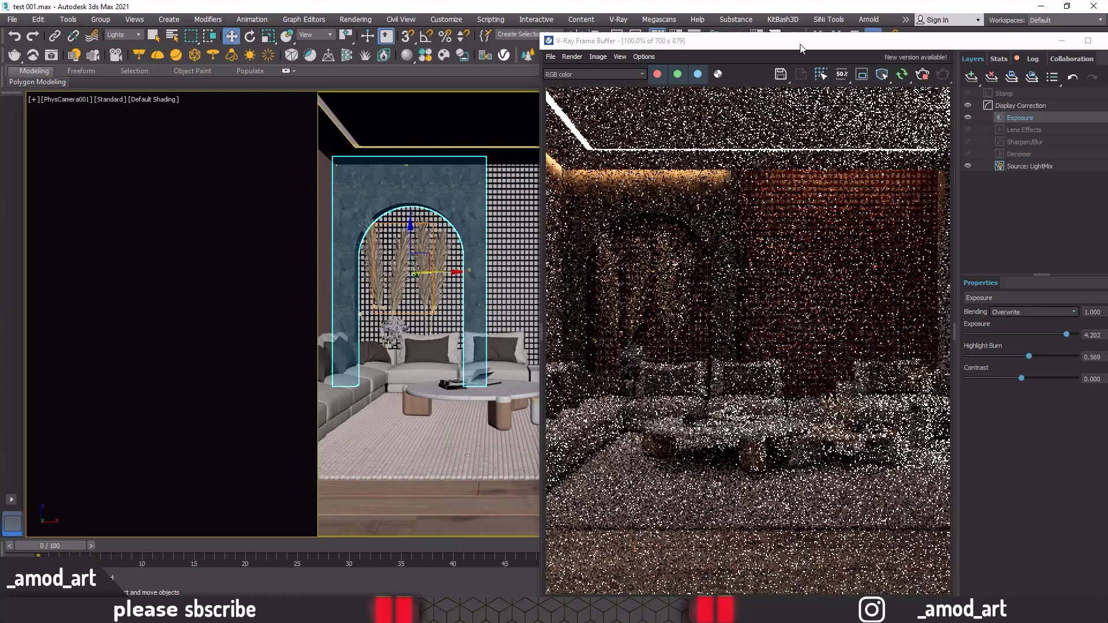
pyautogui.moveTo(736, 40); pyautogui.dragTo(441, 11)
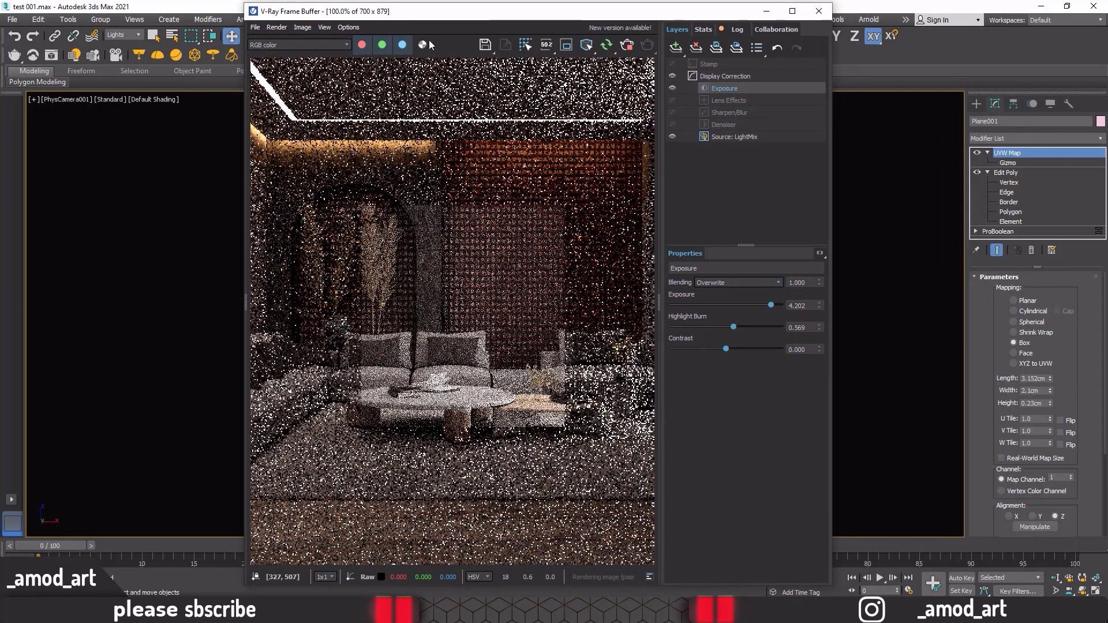
pyautogui.doubleClick(440, 11)
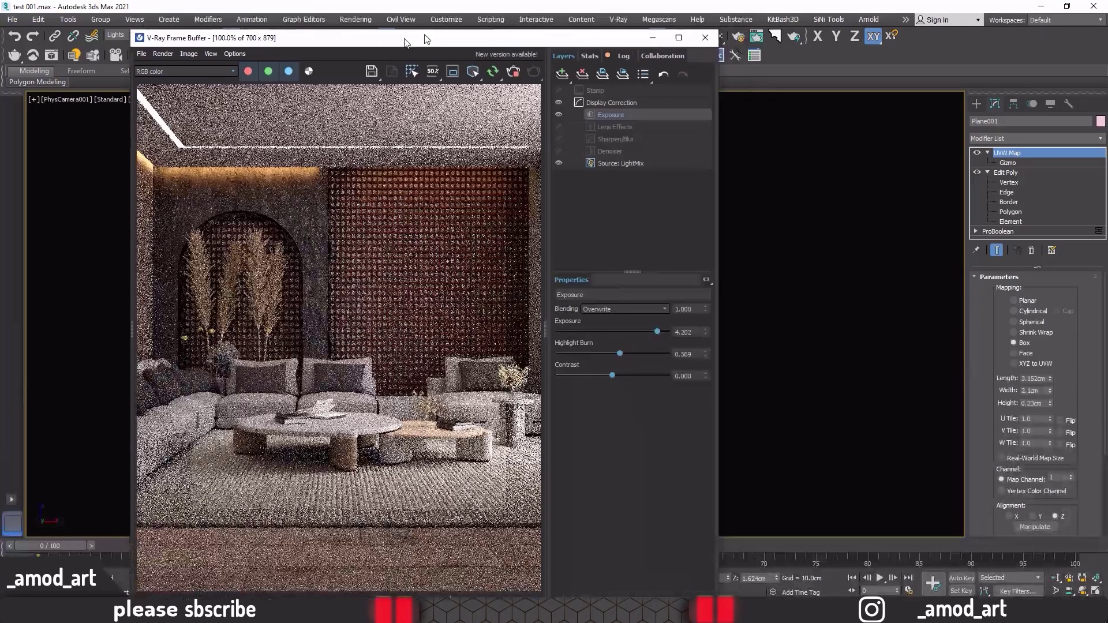
pyautogui.moveTo(465, 8); pyautogui.dragTo(275, 11)
# Step: Add a VRayDirt map node in the maximized Slate Material Editor
pyautogui.click(719, 46)
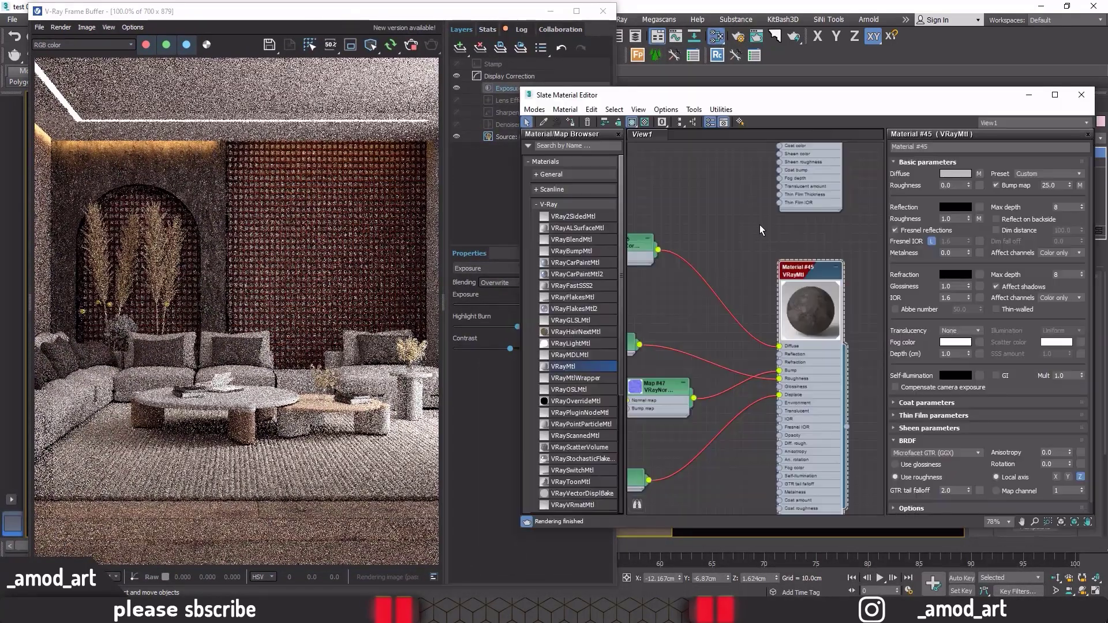
pyautogui.moveTo(760, 224); pyautogui.dragTo(787, 403, button='middle')
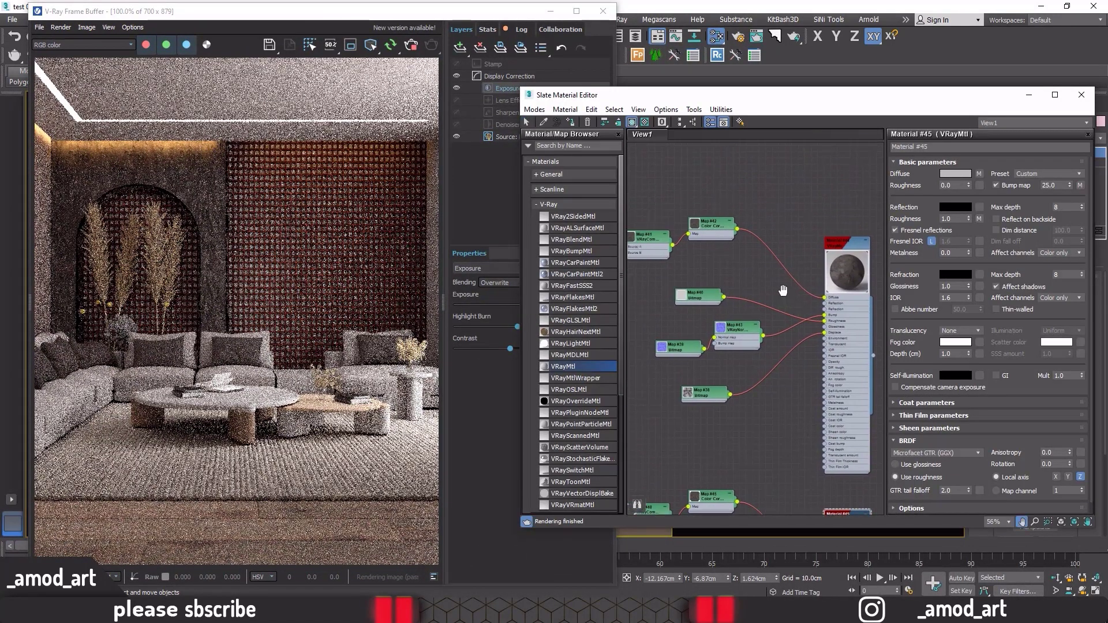
pyautogui.scroll(2, 763, 247)
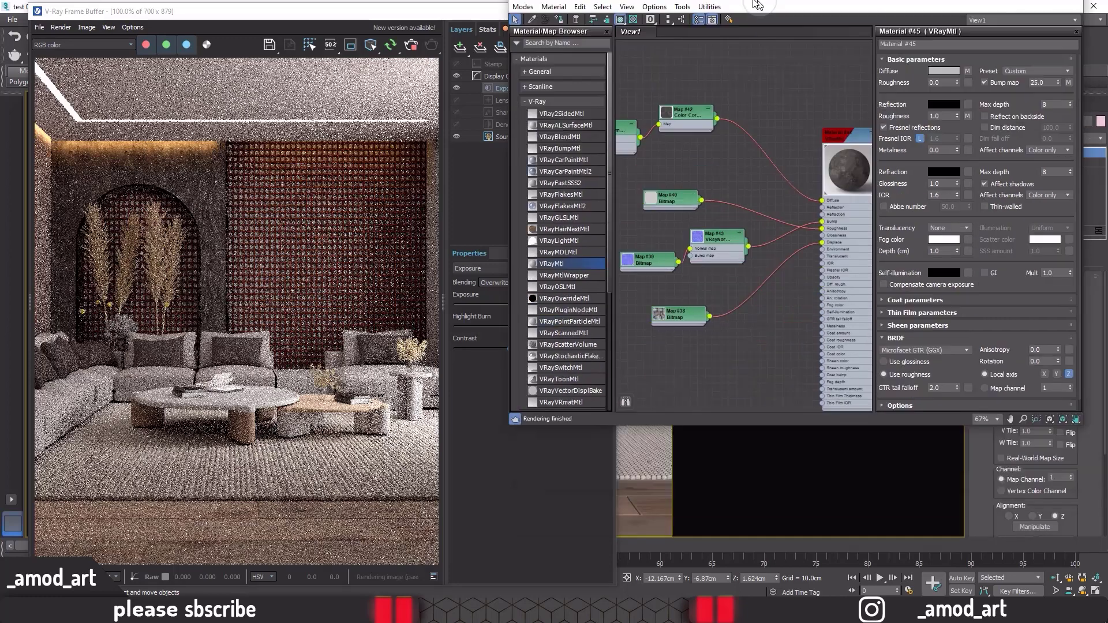
pyautogui.click(1055, 94)
pyautogui.moveTo(663, 216); pyautogui.dragTo(699, 228, button='middle')
pyautogui.rightClick(645, 170)
pyautogui.moveTo(674, 189)
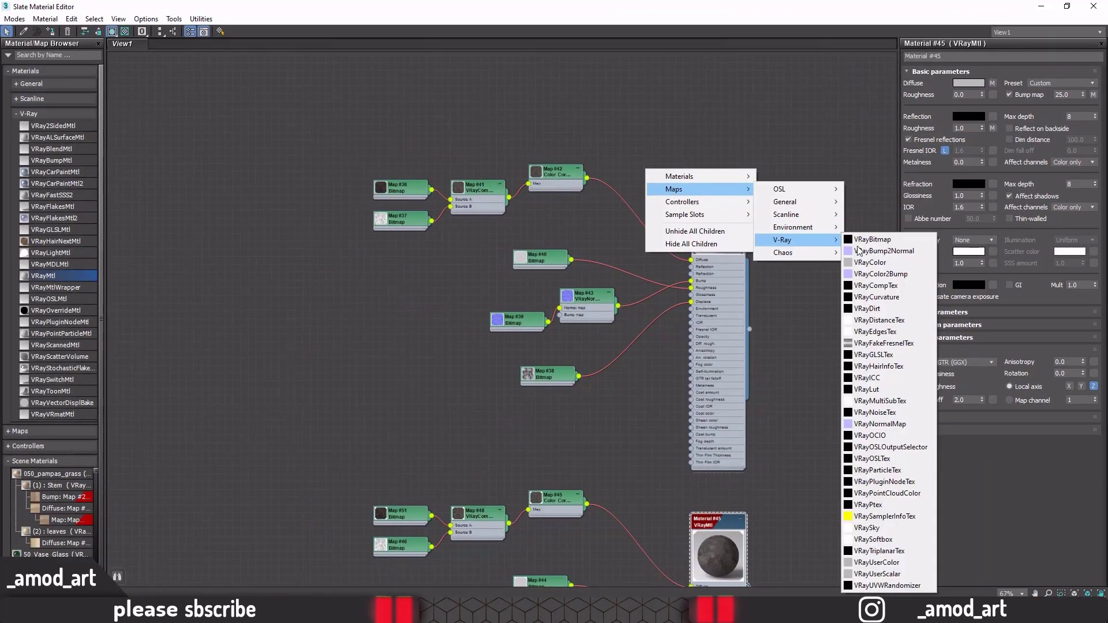
pyautogui.click(876, 314)
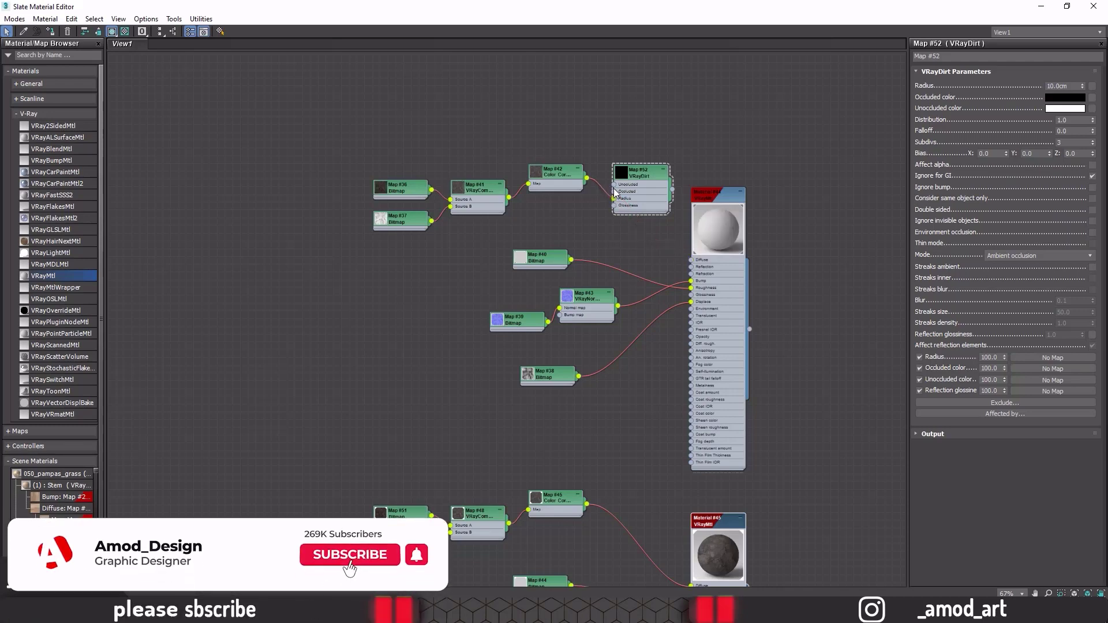
# Step: Wire Map #42 into VRayDirt Unoccluded and VRayDirt into Material #44 Diffuse, radius 0.7cm
pyautogui.moveTo(615, 192); pyautogui.dragTo(614, 185)
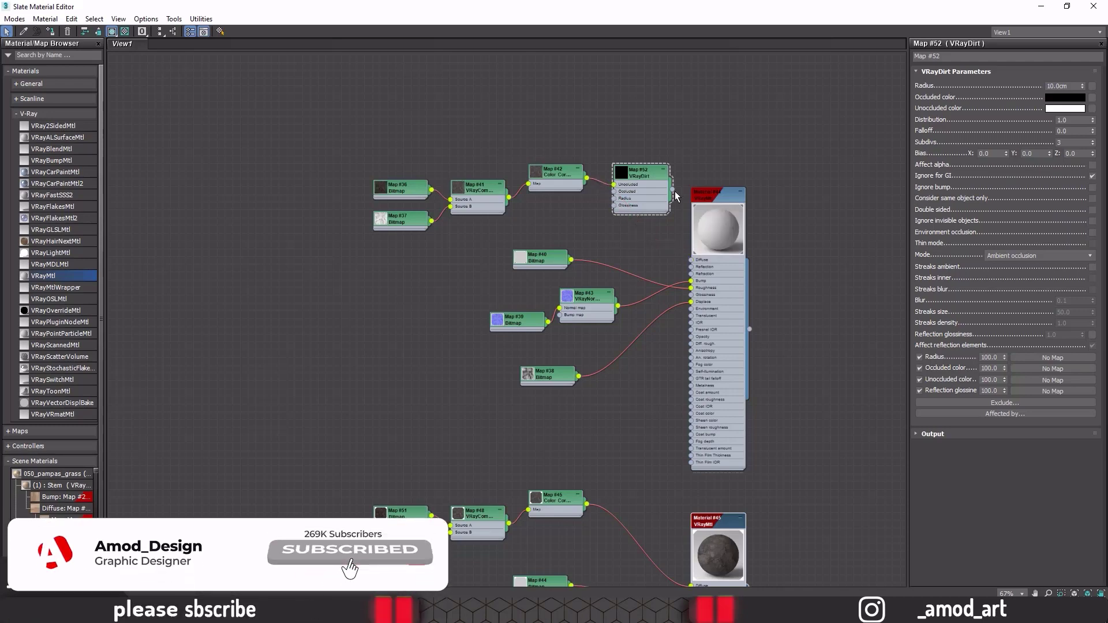
pyautogui.click(693, 267)
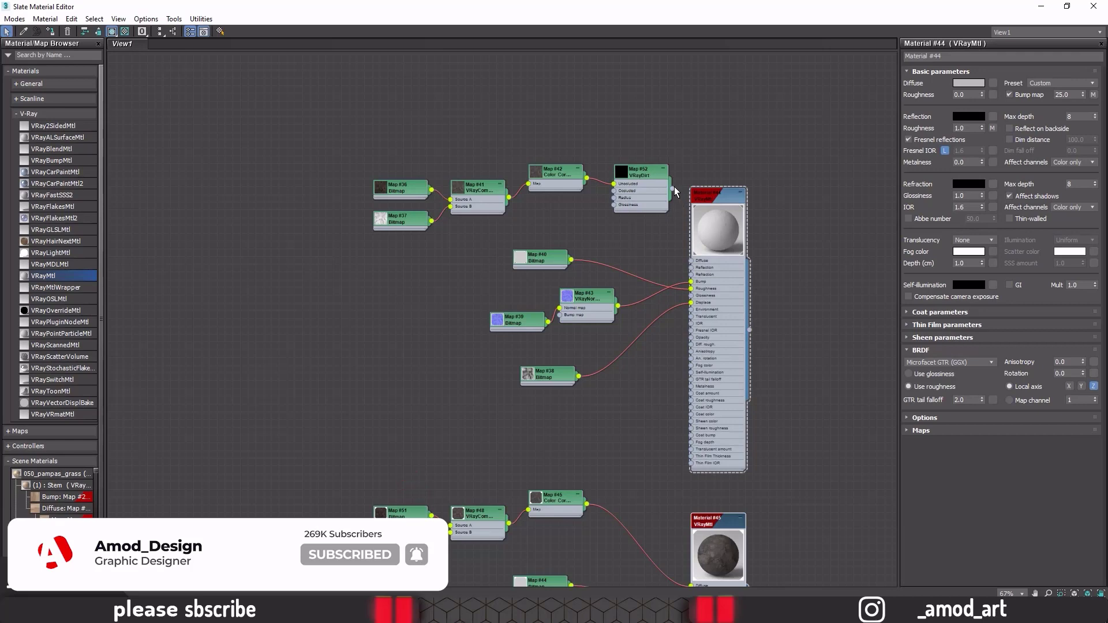
pyautogui.moveTo(673, 189); pyautogui.dragTo(691, 260)
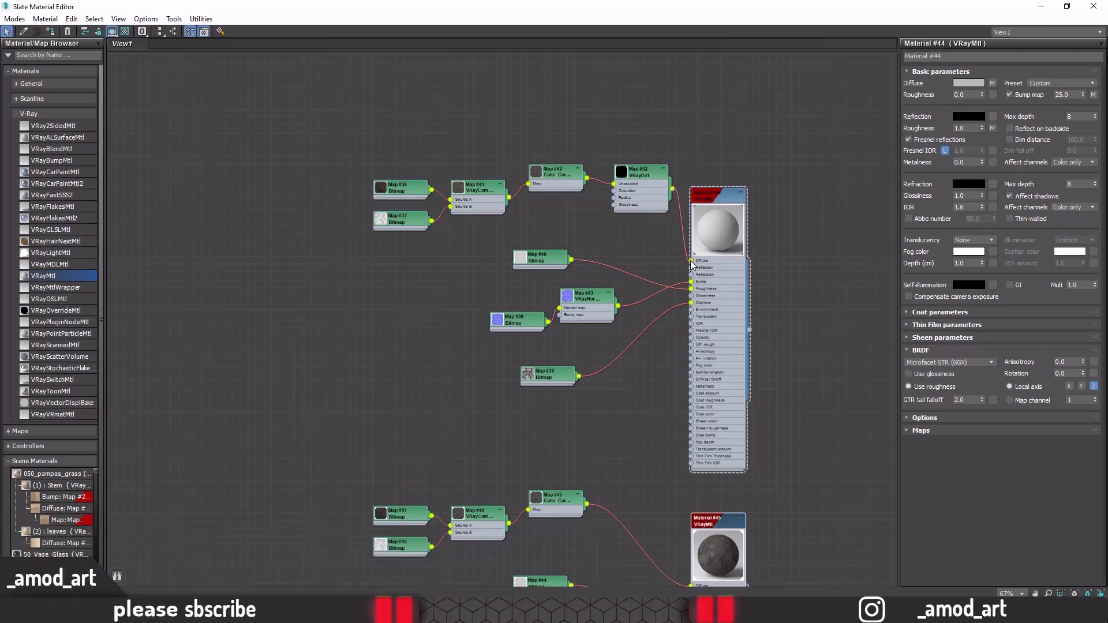
pyautogui.doubleClick(639, 175)
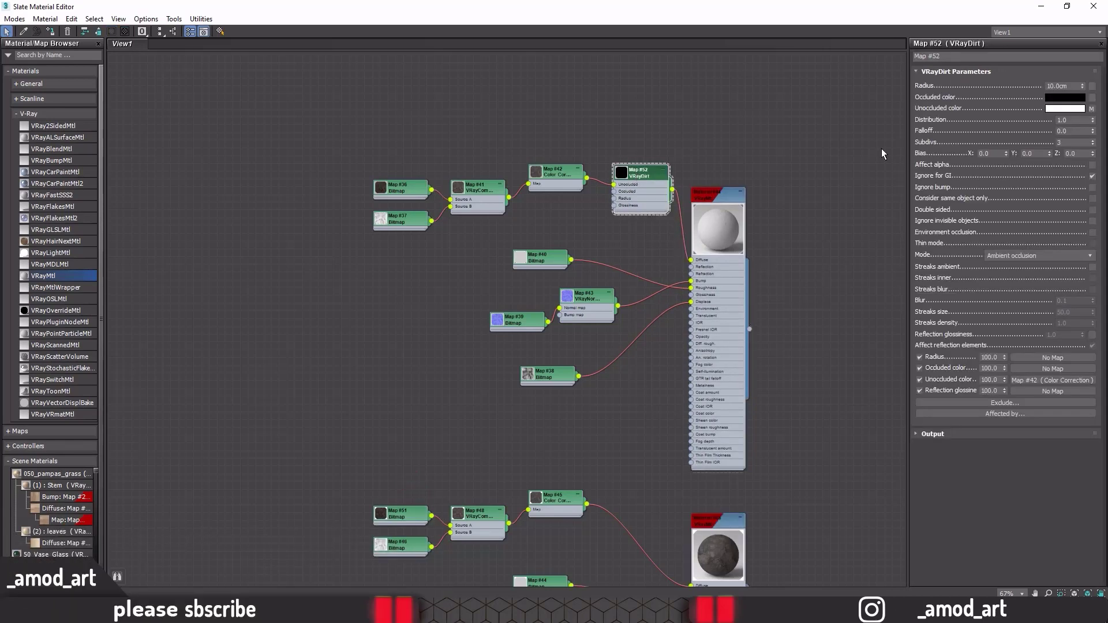
pyautogui.doubleClick(1070, 87)
pyautogui.write('0.7')
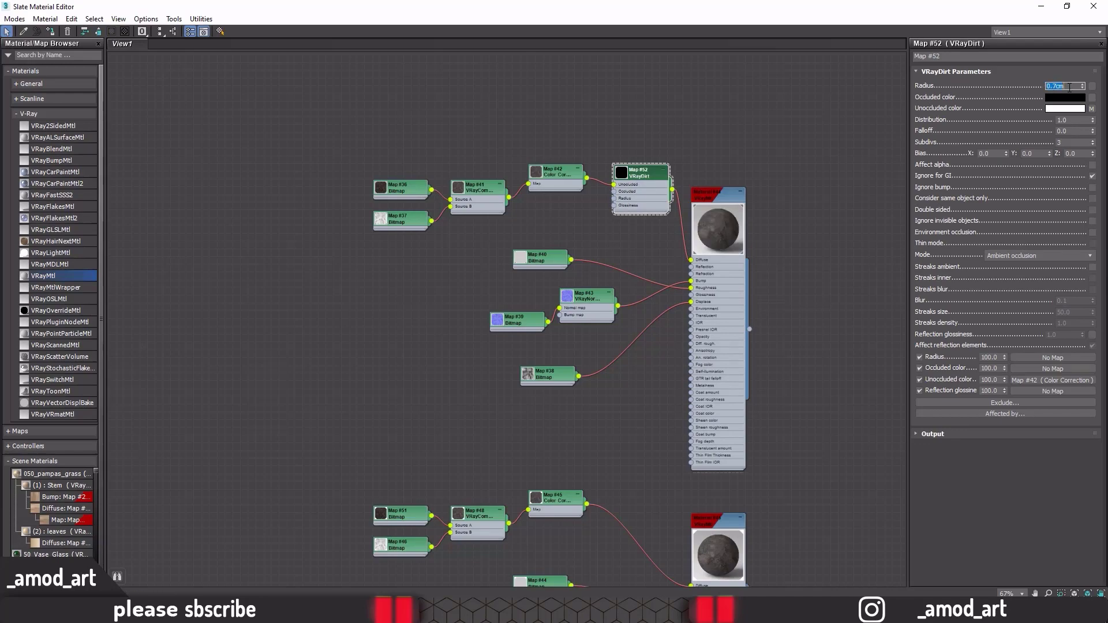
pyautogui.doubleClick(782, 11)
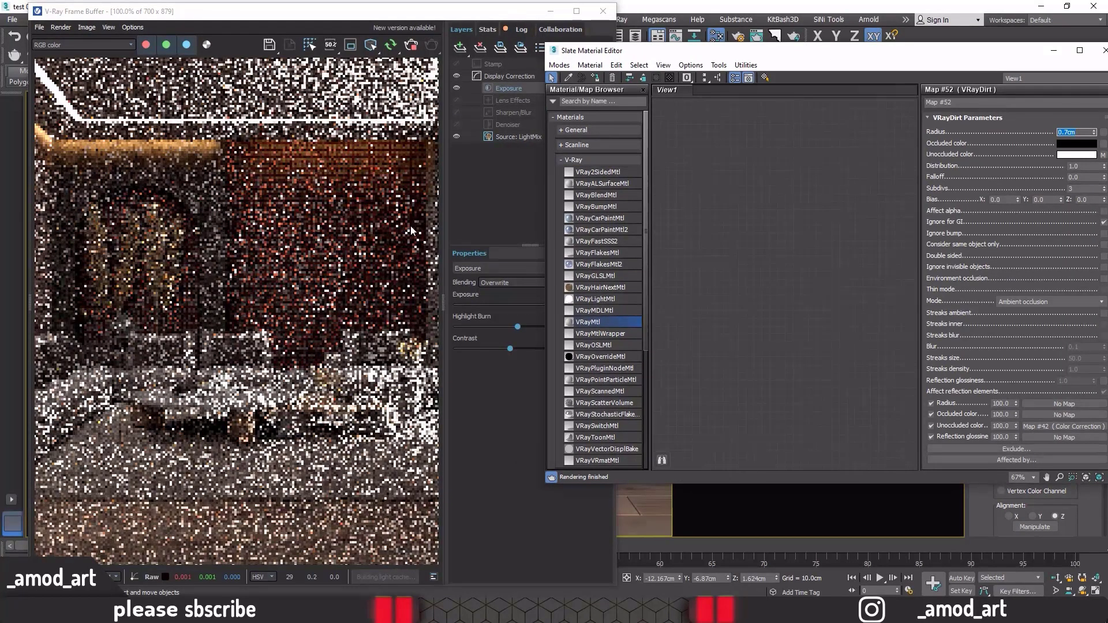
pyautogui.moveTo(739, 51); pyautogui.dragTo(680, 51)
# Step: Add a second VRayDirt map node next to the other rock material
pyautogui.scroll(-3, 727, 222)
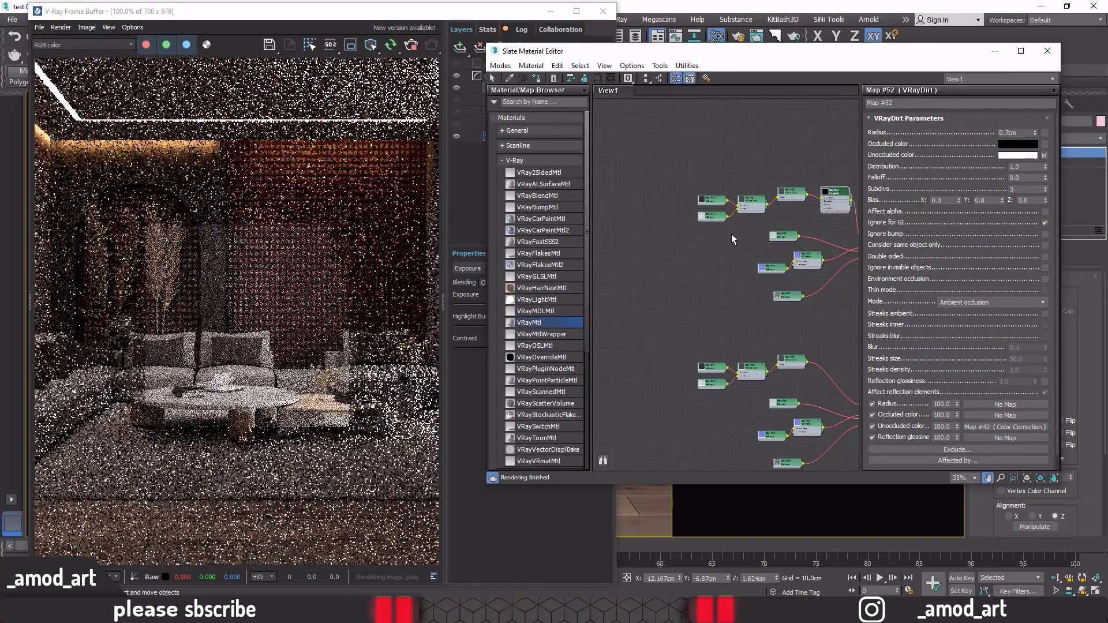
pyautogui.scroll(3, 745, 182)
pyautogui.scroll(2, 744, 179)
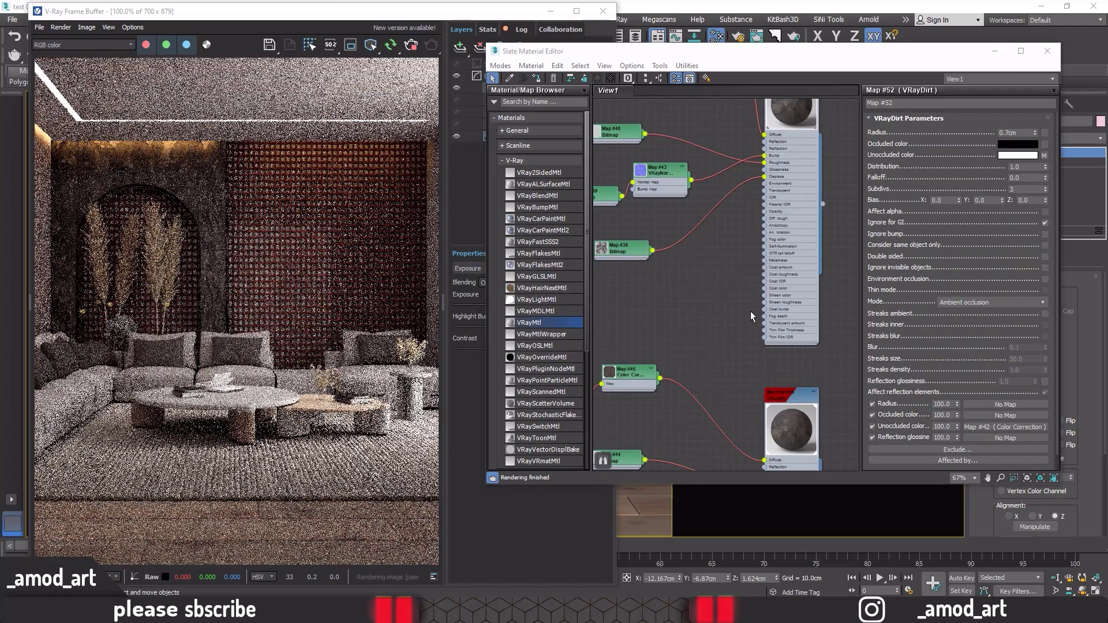
pyautogui.moveTo(739, 339)
pyautogui.mouseDown(button='middle')
pyautogui.moveTo(744, 285)
pyautogui.moveTo(766, 371)
pyautogui.moveTo(757, 254)
pyautogui.moveTo(725, 198)
pyautogui.moveTo(691, 218)
pyautogui.mouseUp(button='middle')
pyautogui.rightClick(691, 218)
pyautogui.moveTo(717, 233)
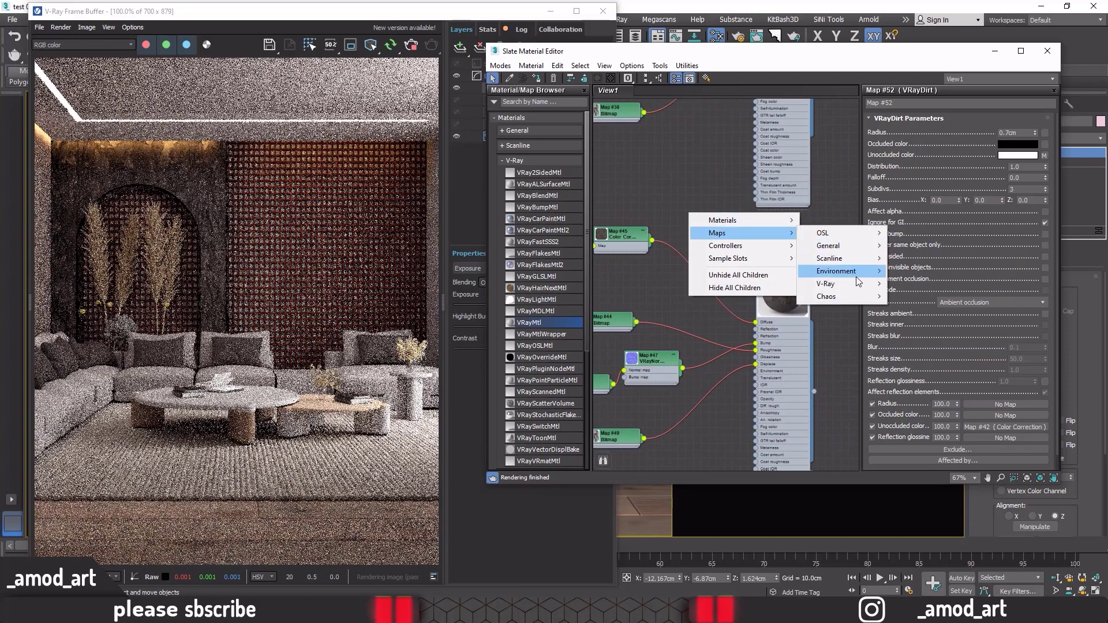
pyautogui.click(912, 339)
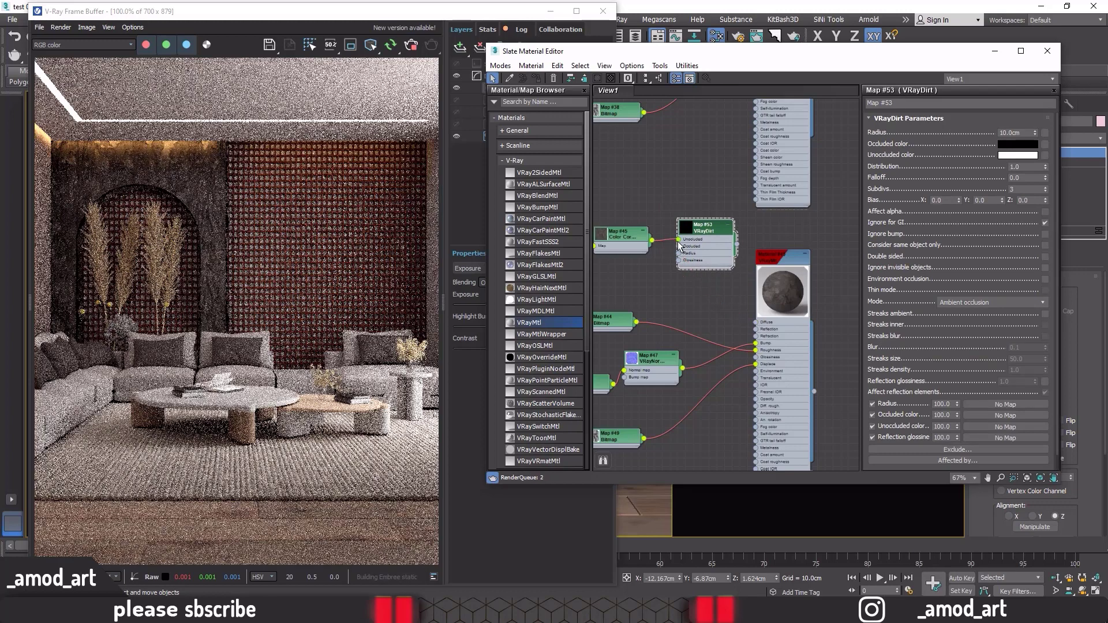
# Step: Feed Map #45 into the new VRayDirt's Unoccluded input and set its radius to 2.0cm
pyautogui.moveTo(679, 244); pyautogui.dragTo(756, 323)
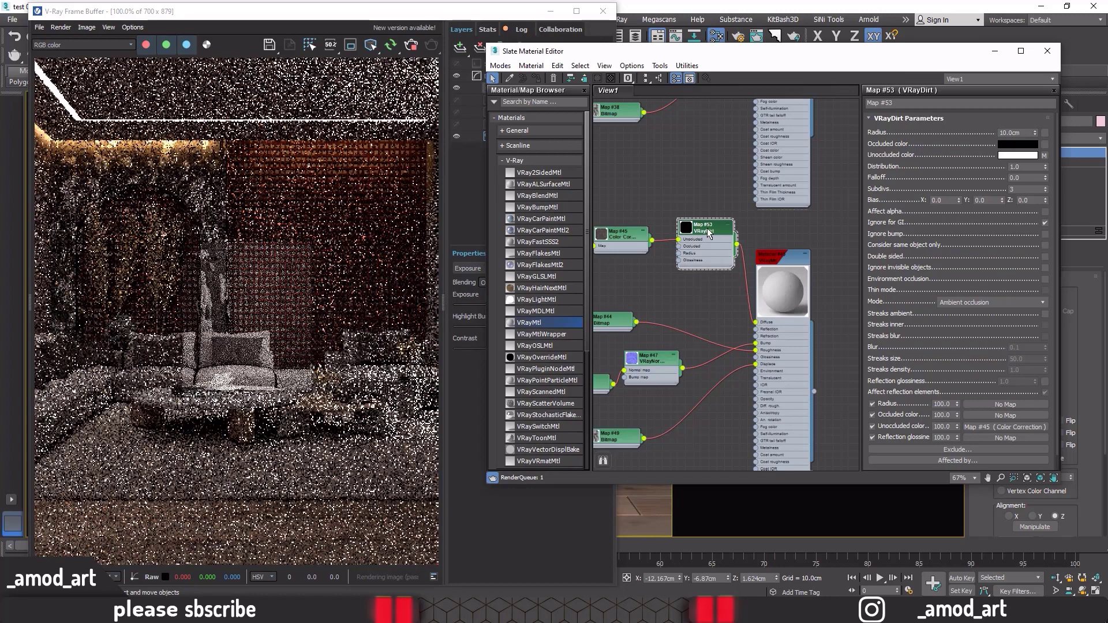
pyautogui.click(1022, 134)
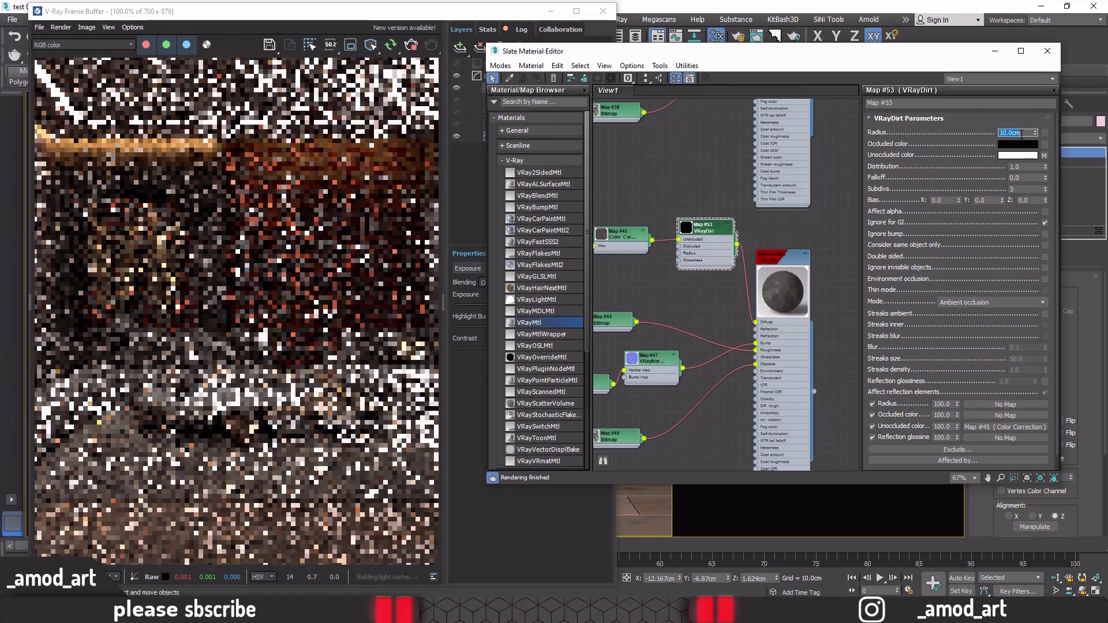
pyautogui.write('2')
pyautogui.press('Return')
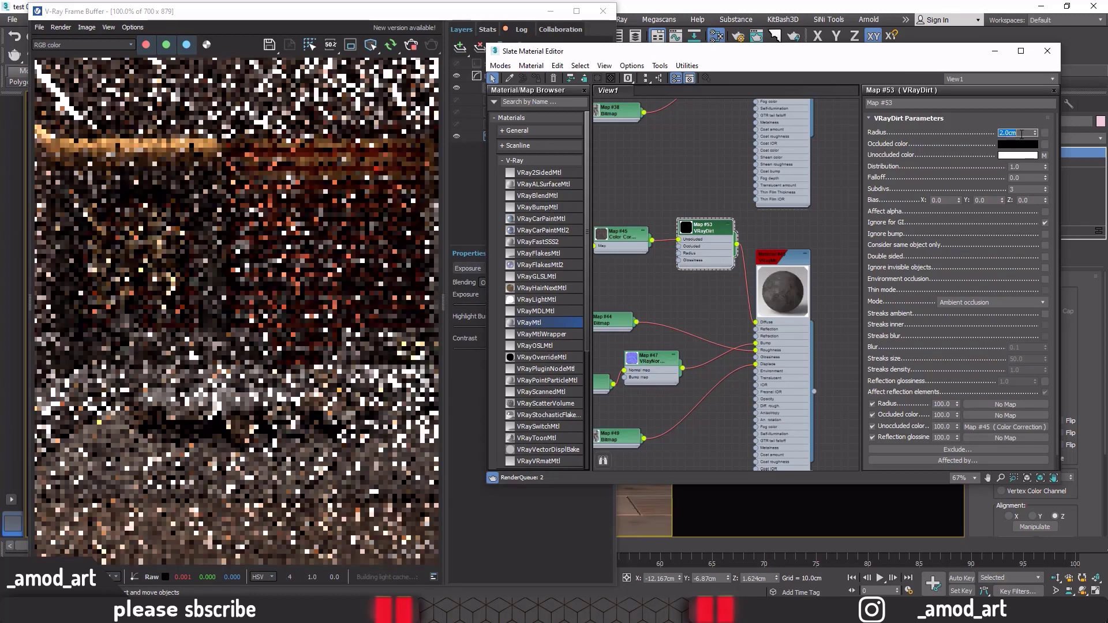
pyautogui.moveTo(324, 15)
pyautogui.mouseDown()
pyautogui.moveTo(351, 22)
pyautogui.moveTo(421, 7)
pyautogui.mouseUp()
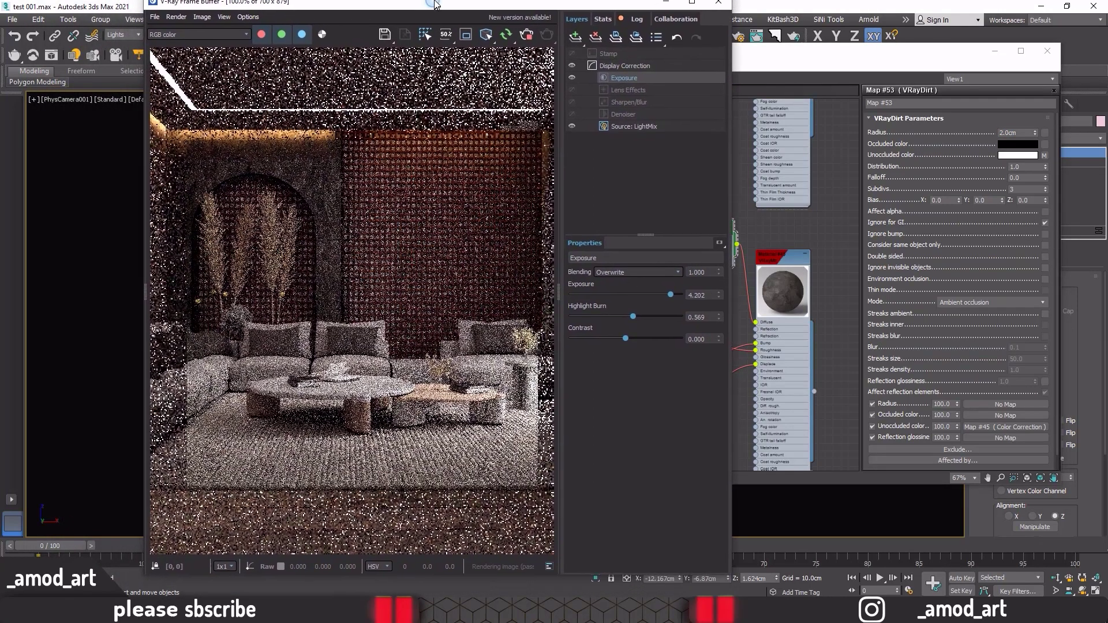
# Step: Maximize the frame buffer, stop the room render with both VRayDirt maps, and close it
pyautogui.moveTo(421, 7); pyautogui.dragTo(425, 0)
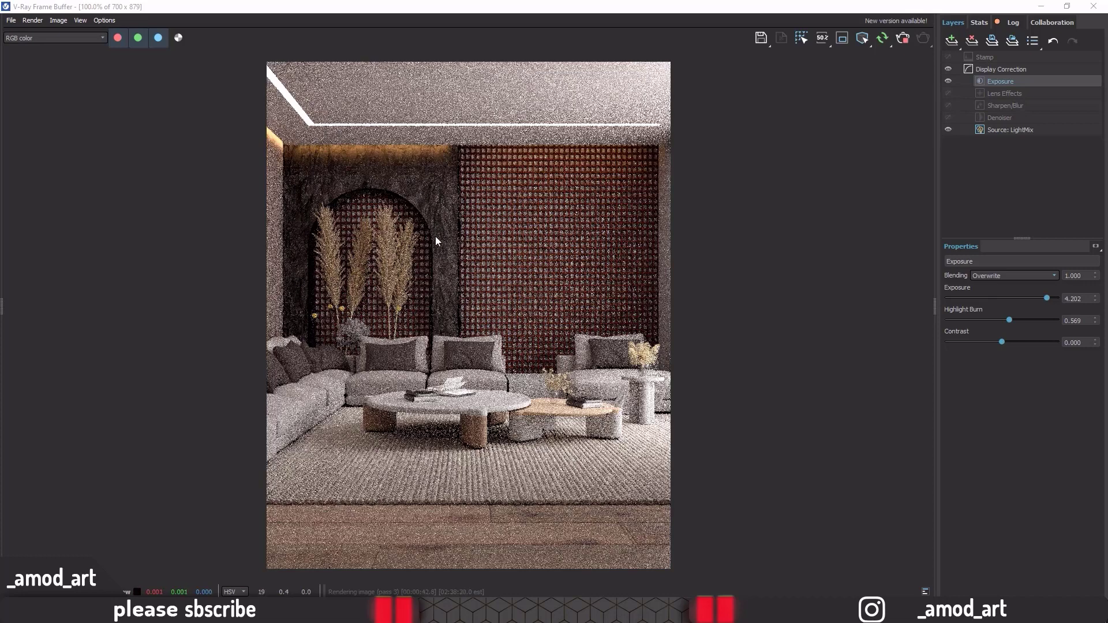
pyautogui.click(903, 39)
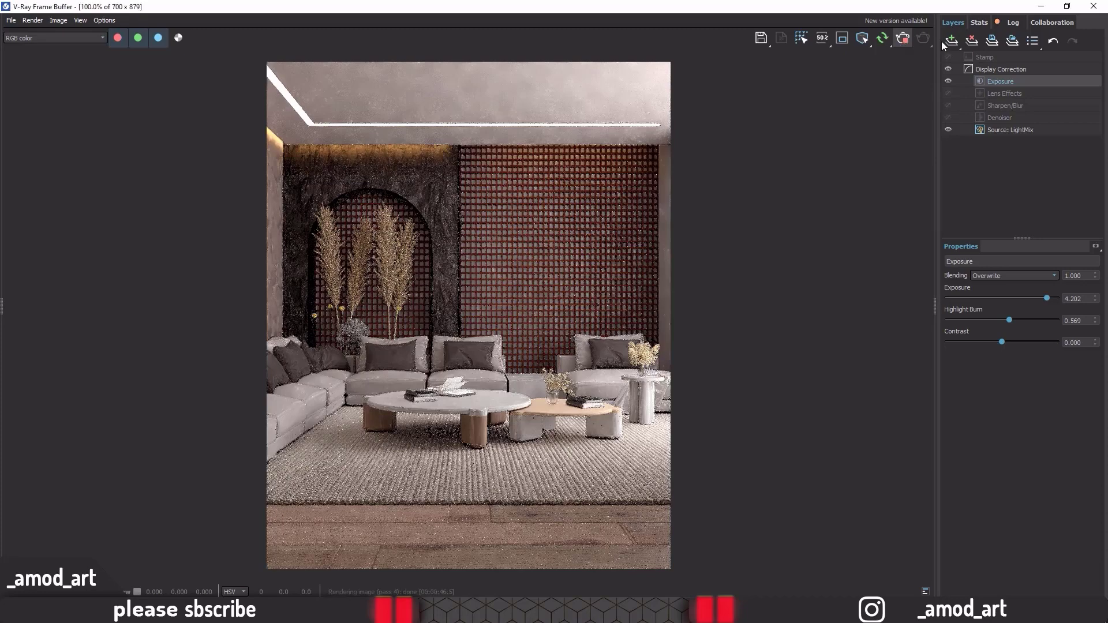
pyautogui.click(1093, 8)
# Step: Maximize the Slate editor and add a new VRayMtl node, Material #46
pyautogui.moveTo(749, 62); pyautogui.dragTo(742, 7)
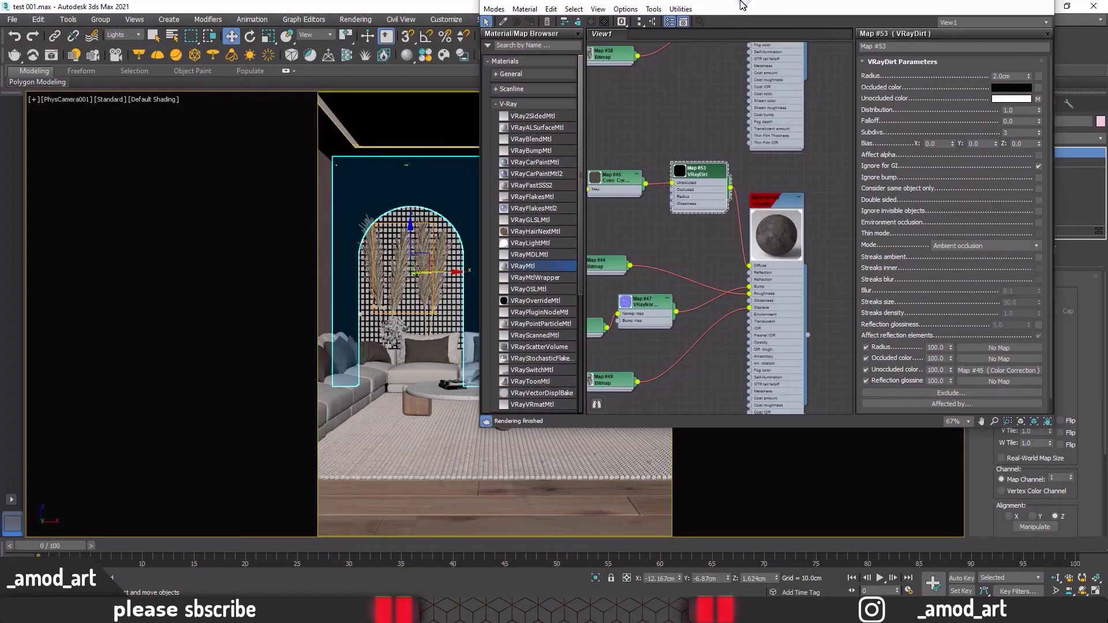
pyautogui.scroll(-3, 687, 227)
pyautogui.scroll(-2, 687, 227)
pyautogui.moveTo(687, 227); pyautogui.dragTo(691, 186, button='middle')
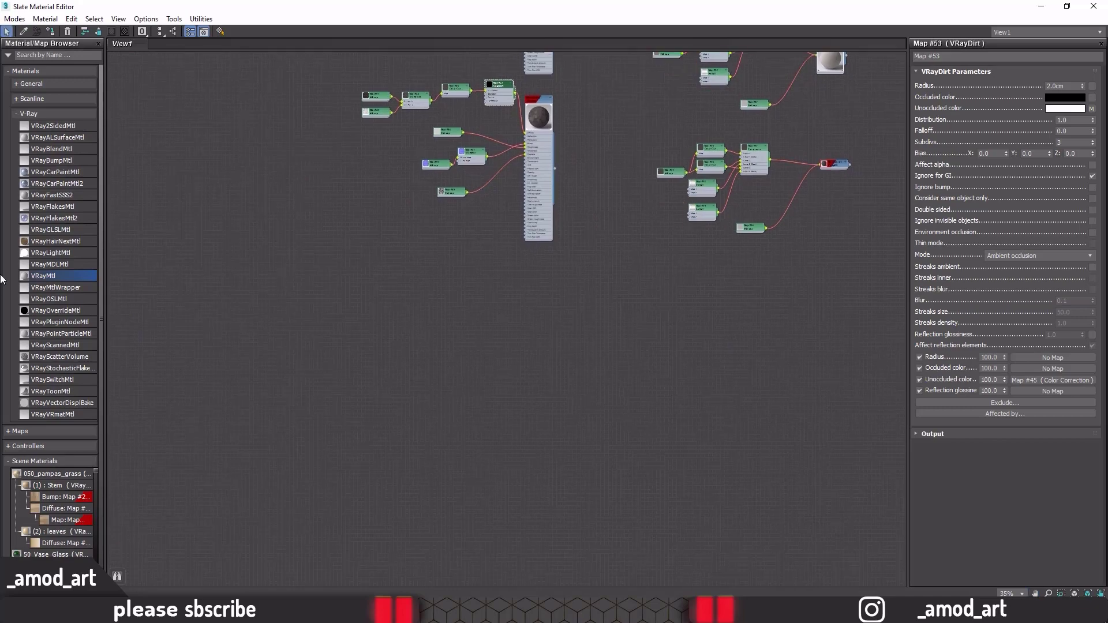
pyautogui.moveTo(608, 306); pyautogui.dragTo(628, 289)
pyautogui.doubleClick(628, 288)
# Step: Set Material #46's Diffuse colour to a darker grey of 84, 84, 84
pyautogui.scroll(5, 628, 289)
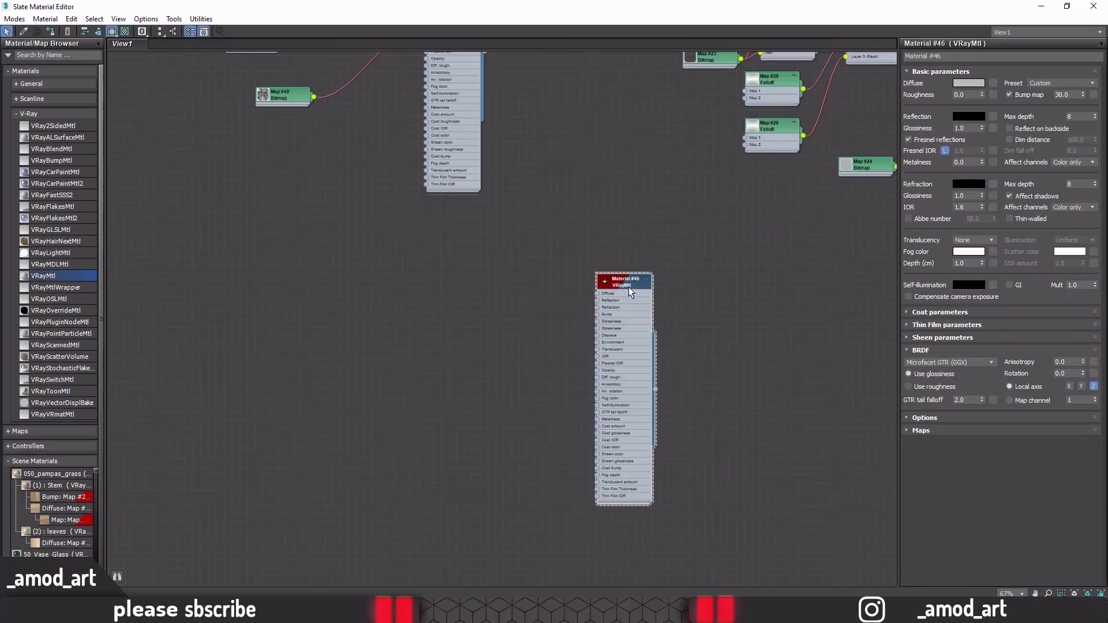
pyautogui.click(961, 82)
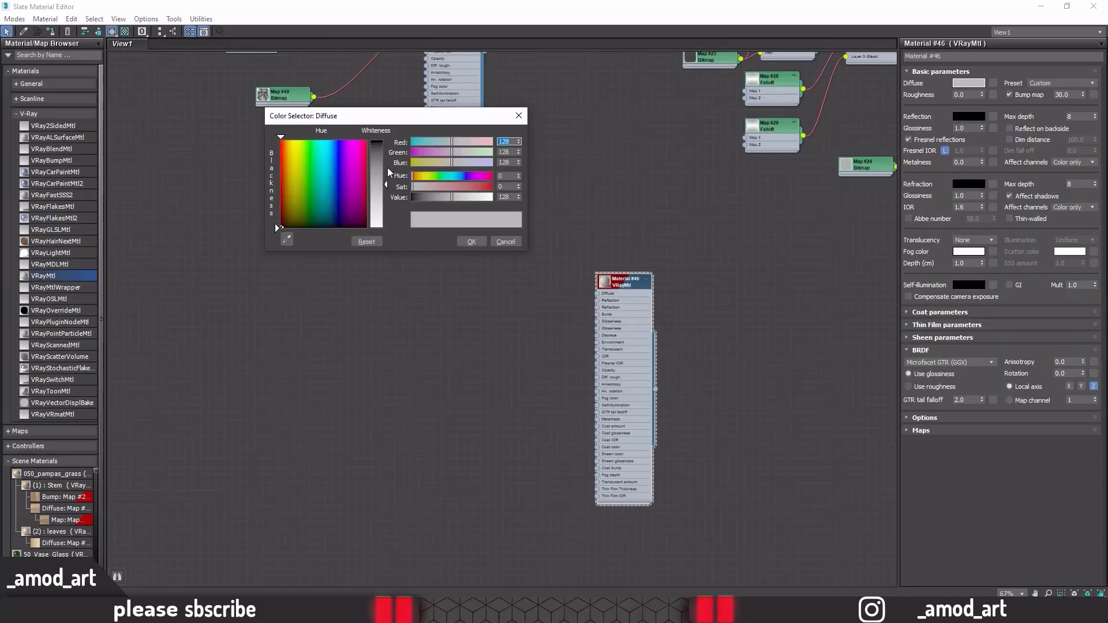
pyautogui.moveTo(387, 168); pyautogui.dragTo(383, 170)
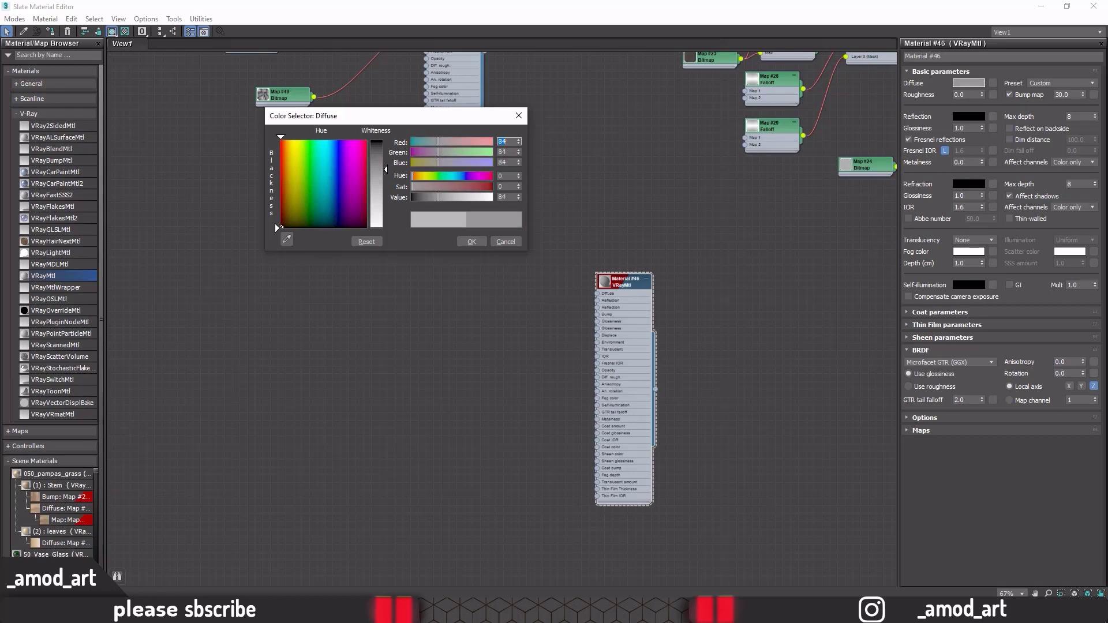
pyautogui.click(472, 244)
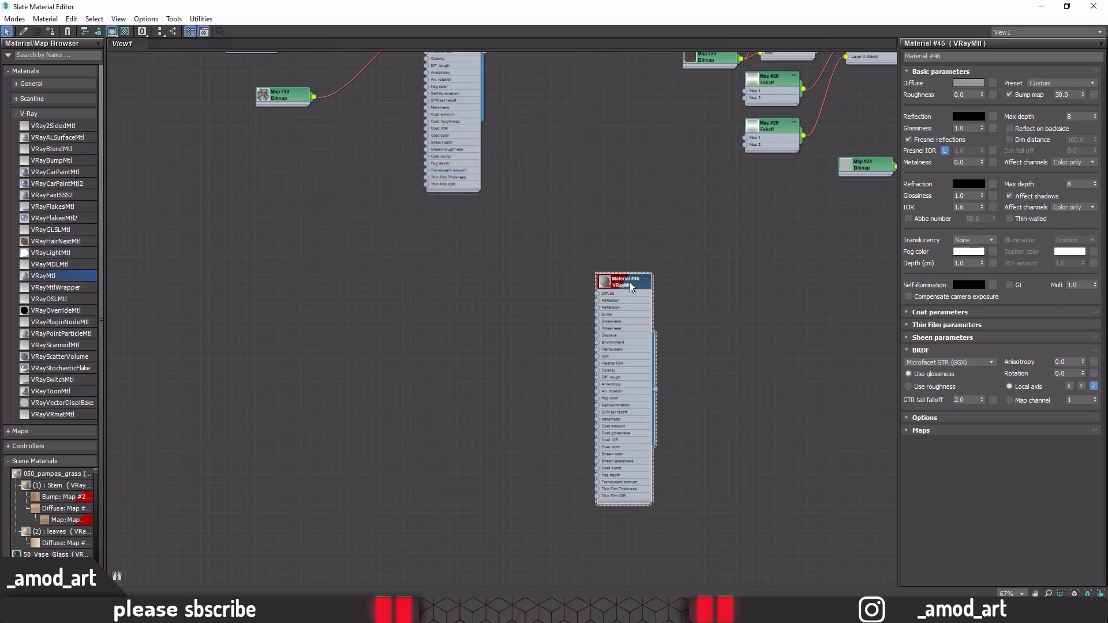
pyautogui.doubleClick(579, 14)
pyautogui.scroll(-2, 578, 275)
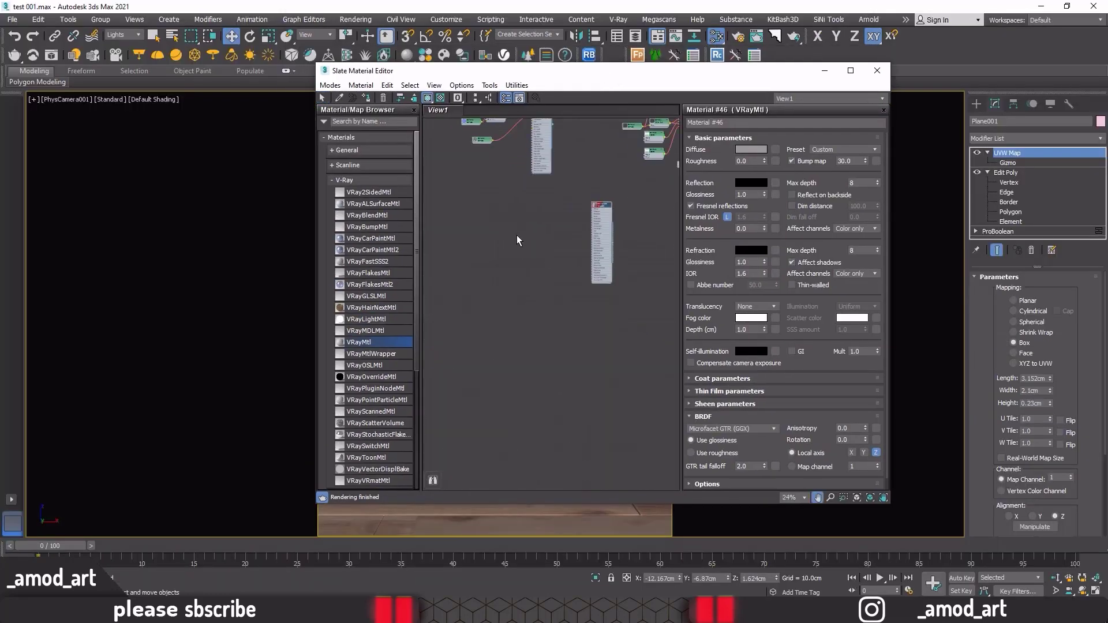
# Step: Move the material editor aside and show a zoomed-out perspective view of the room
pyautogui.scroll(3, 602, 206)
pyautogui.moveTo(570, 70); pyautogui.dragTo(844, 97)
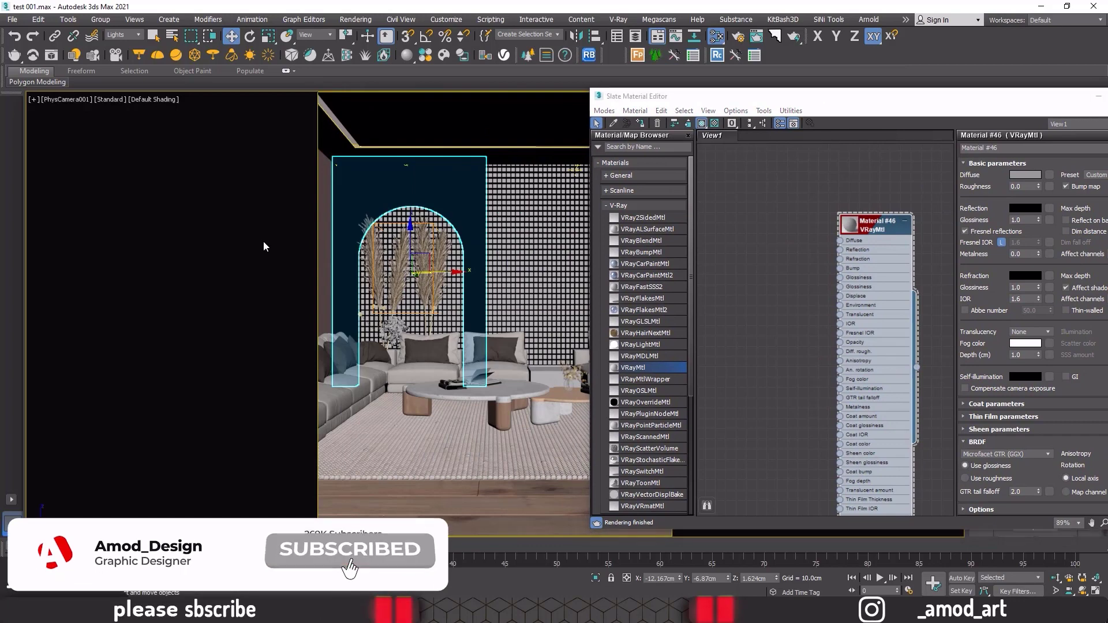
pyautogui.press('p')
pyautogui.scroll(-5, 379, 295)
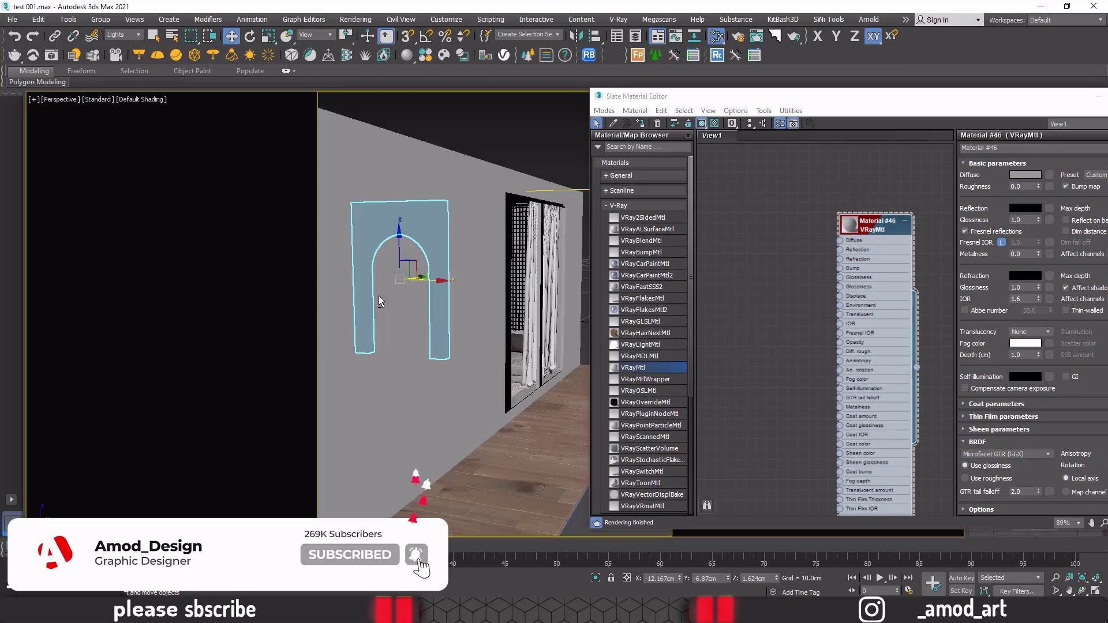
pyautogui.scroll(-5, 461, 328)
pyautogui.scroll(5, 455, 352)
pyautogui.scroll(-4, 454, 352)
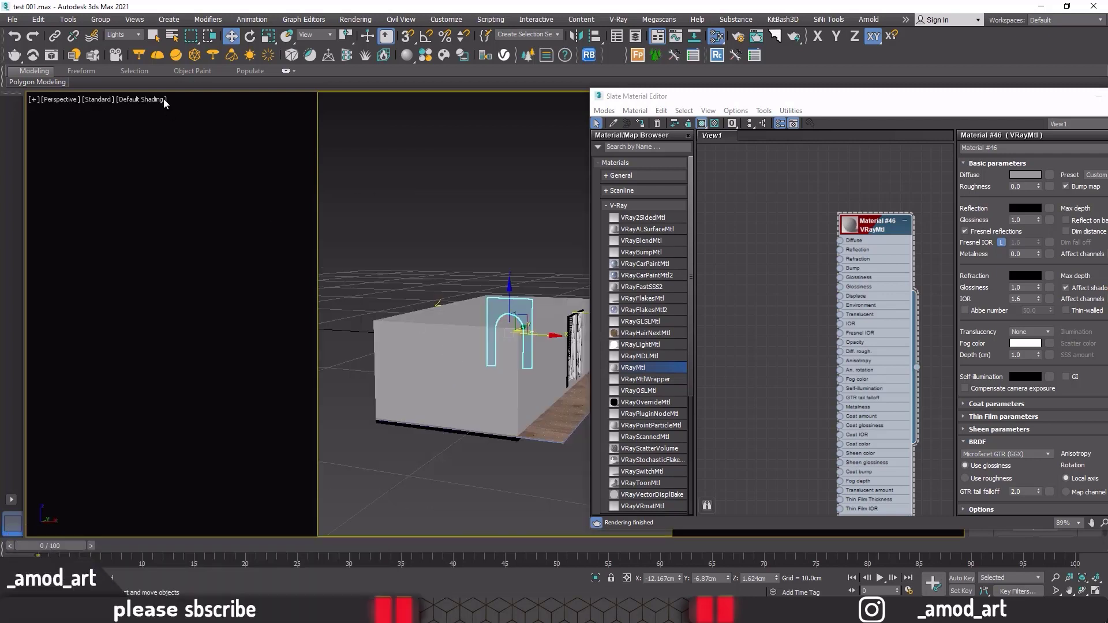
# Step: Set the Selection Filter to All and assign Material #46 to the outer box Box002
pyautogui.click(123, 34)
pyautogui.click(109, 44)
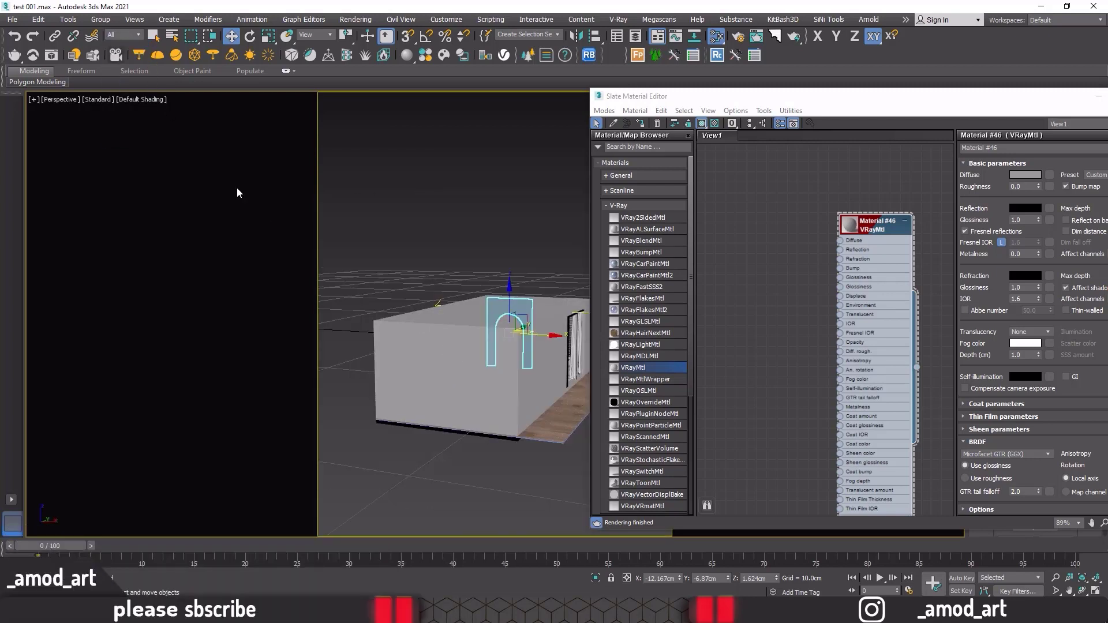
pyautogui.click(404, 361)
pyautogui.click(404, 361)
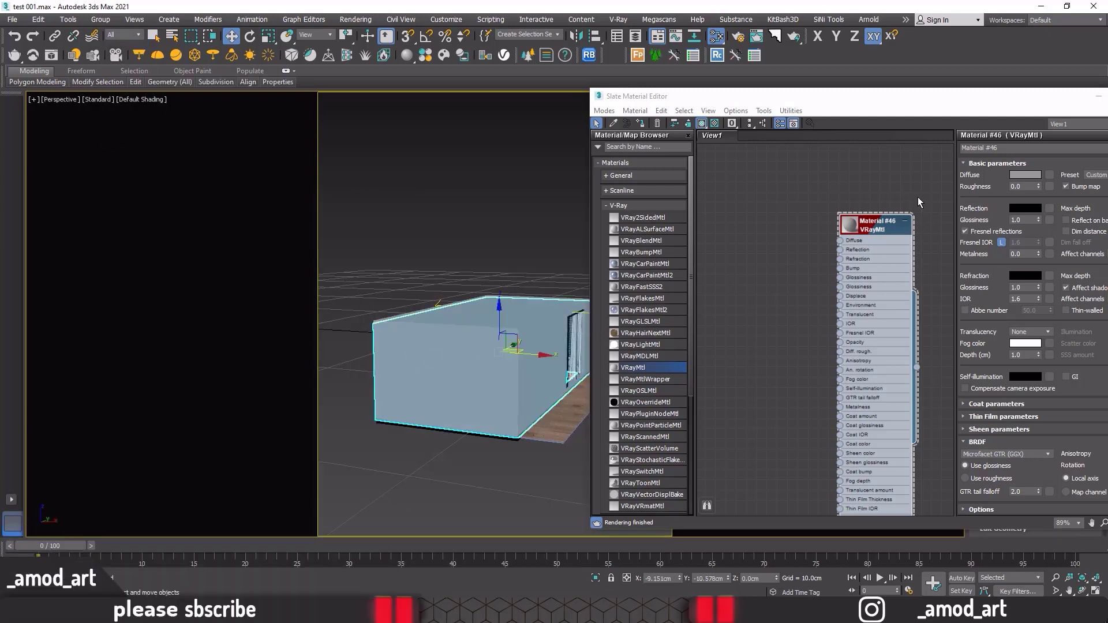
pyautogui.click(639, 125)
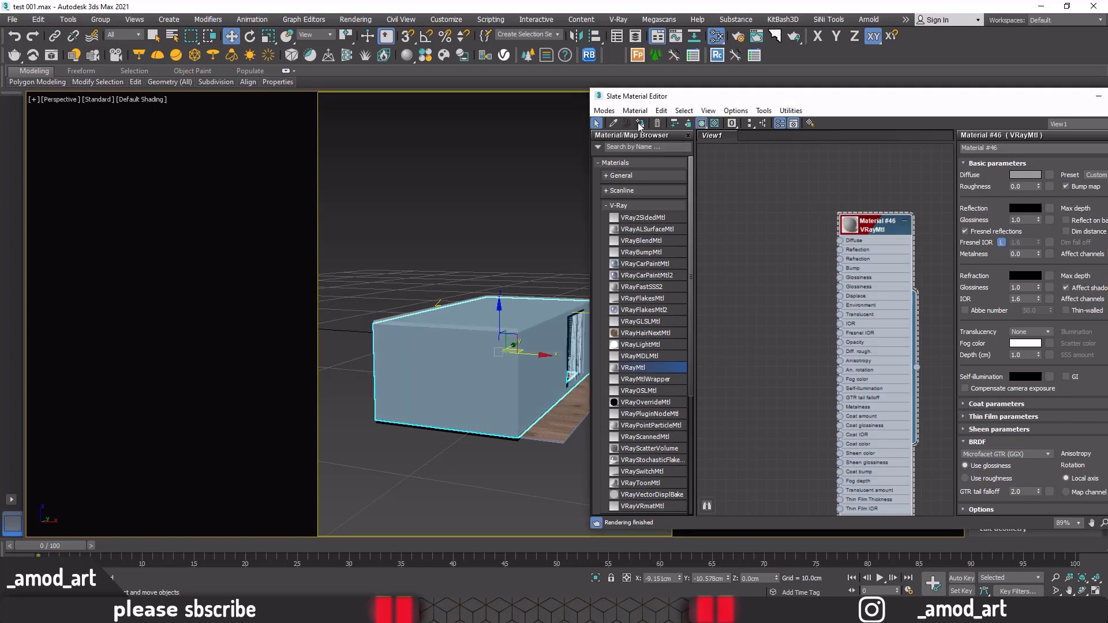
# Step: Assign Material #46 to the box's top face as well, then close the material editor
pyautogui.keyDown('alt'); pyautogui.moveTo(527, 313); pyautogui.dragTo(471, 315, button='middle'); pyautogui.keyUp('alt')
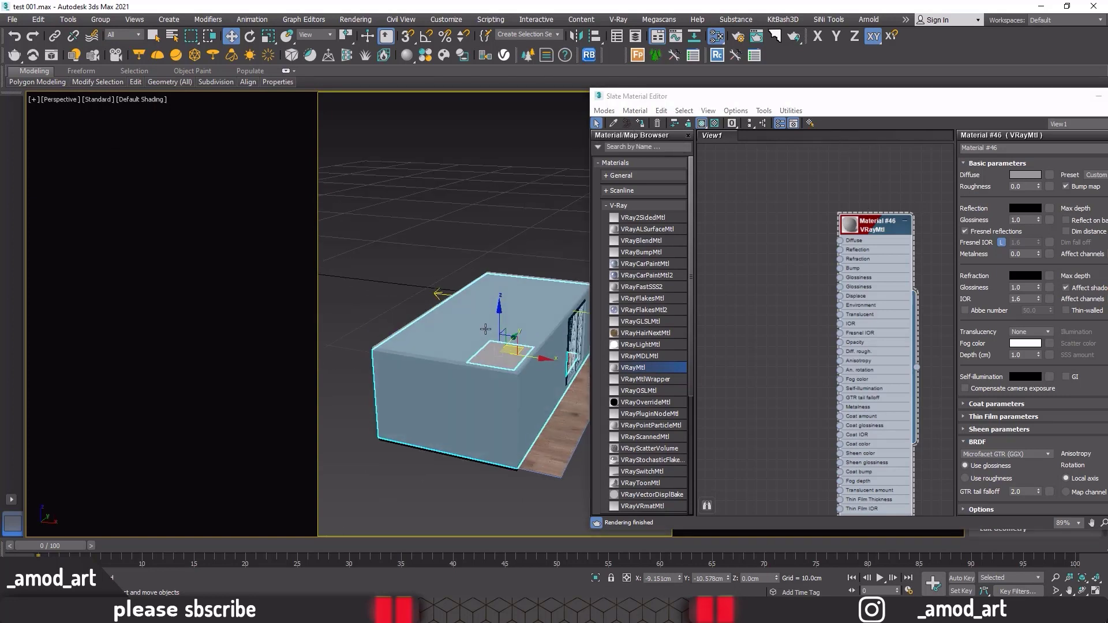
pyautogui.click(471, 315)
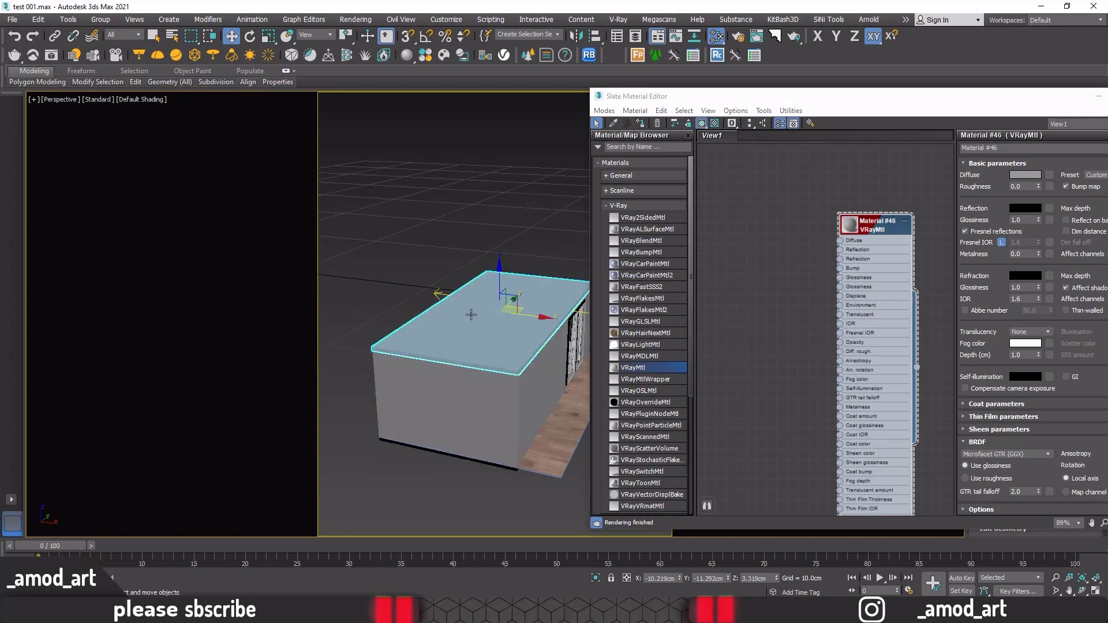
pyautogui.click(642, 125)
pyautogui.moveTo(784, 101); pyautogui.dragTo(664, 100)
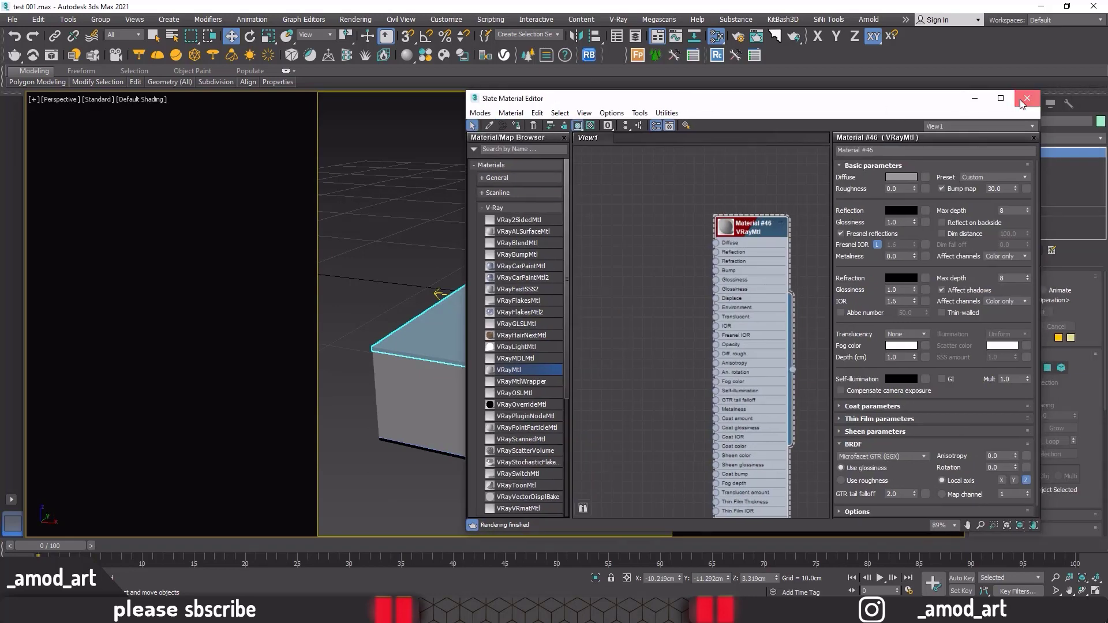
pyautogui.click(1039, 95)
# Step: Return to the room camera view and save the scene
pyautogui.press('c')
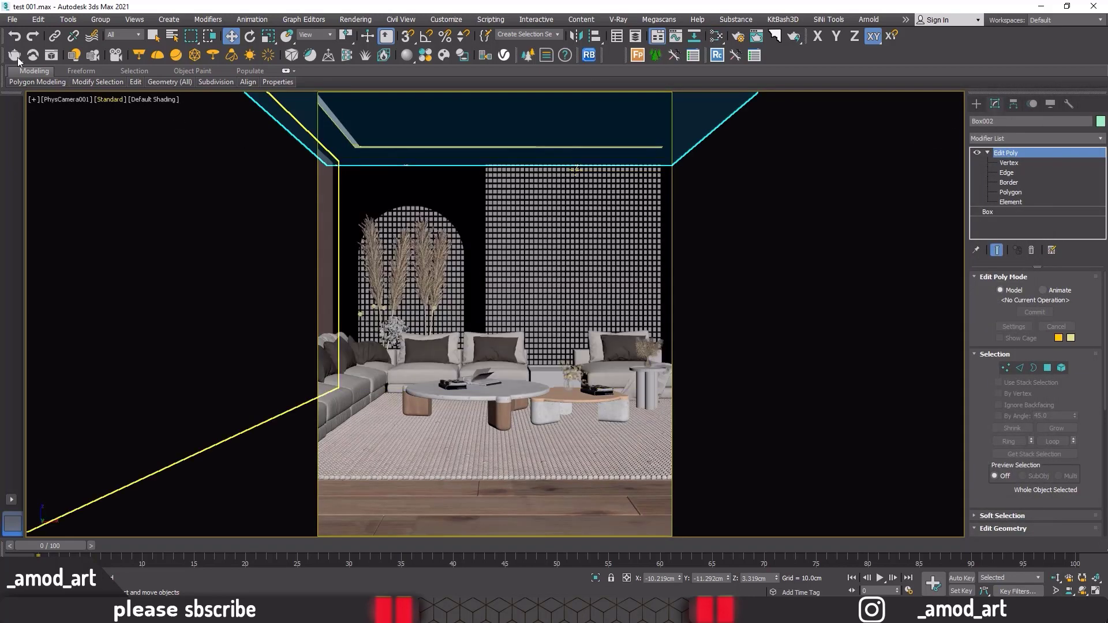
pyautogui.click(13, 20)
pyautogui.click(24, 108)
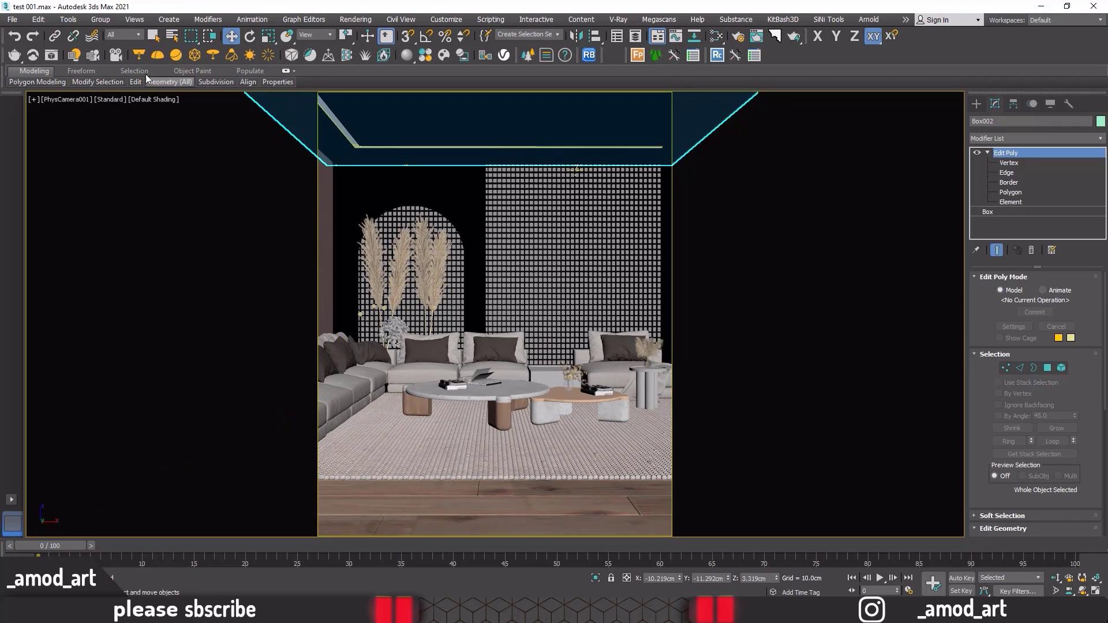
# Step: Restart the interactive V-Ray render and open the livingroom-new-post.jpg reference photo
pyautogui.click(52, 56)
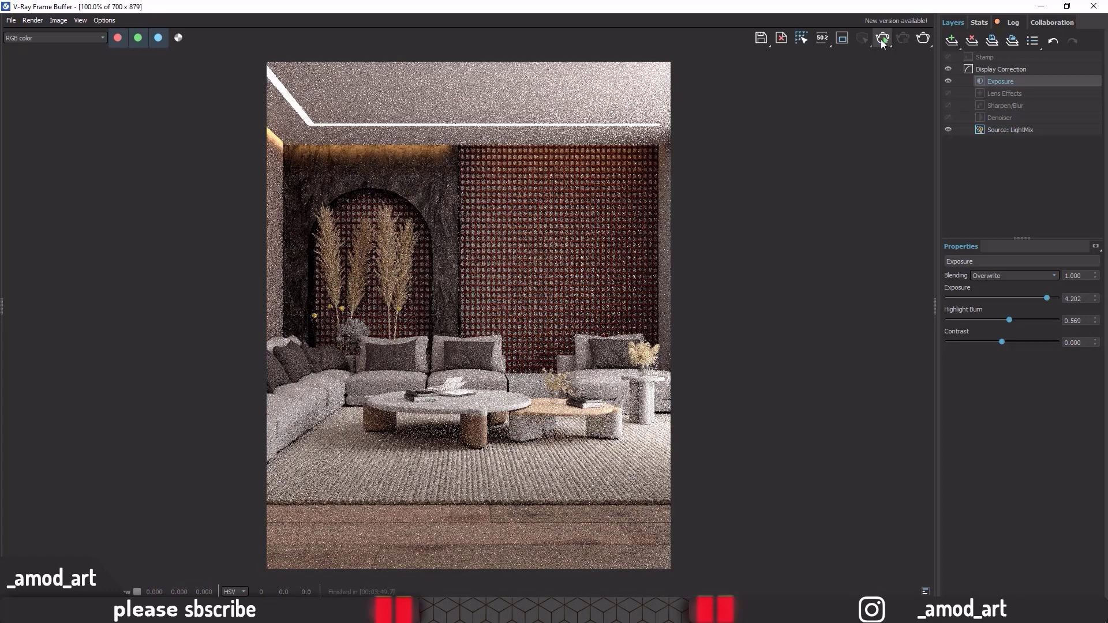
pyautogui.click(882, 43)
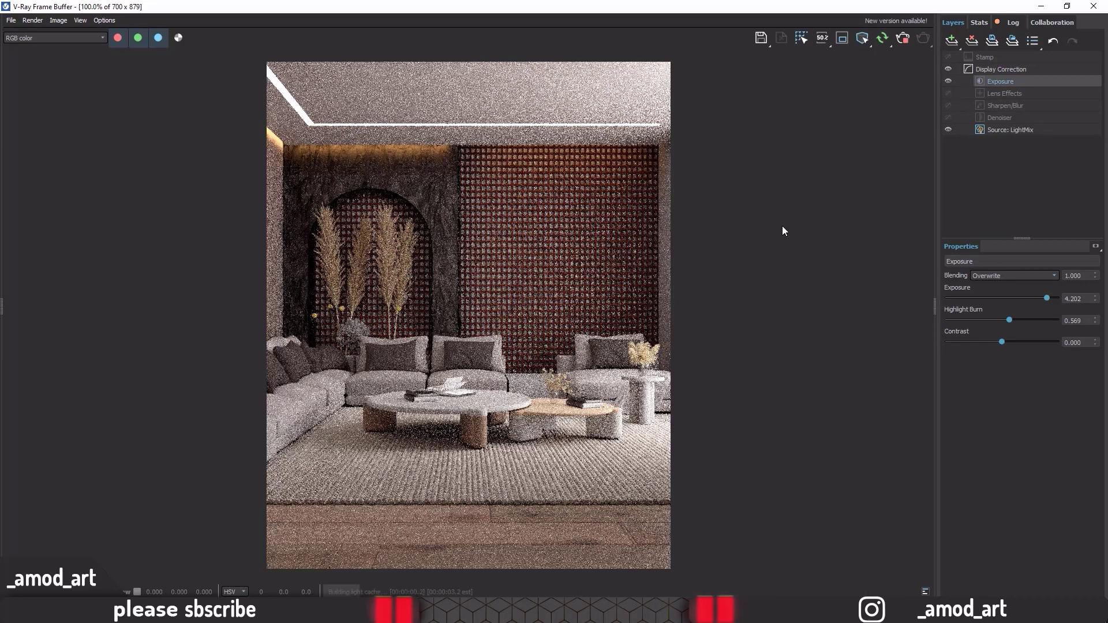
pyautogui.click(489, 581)
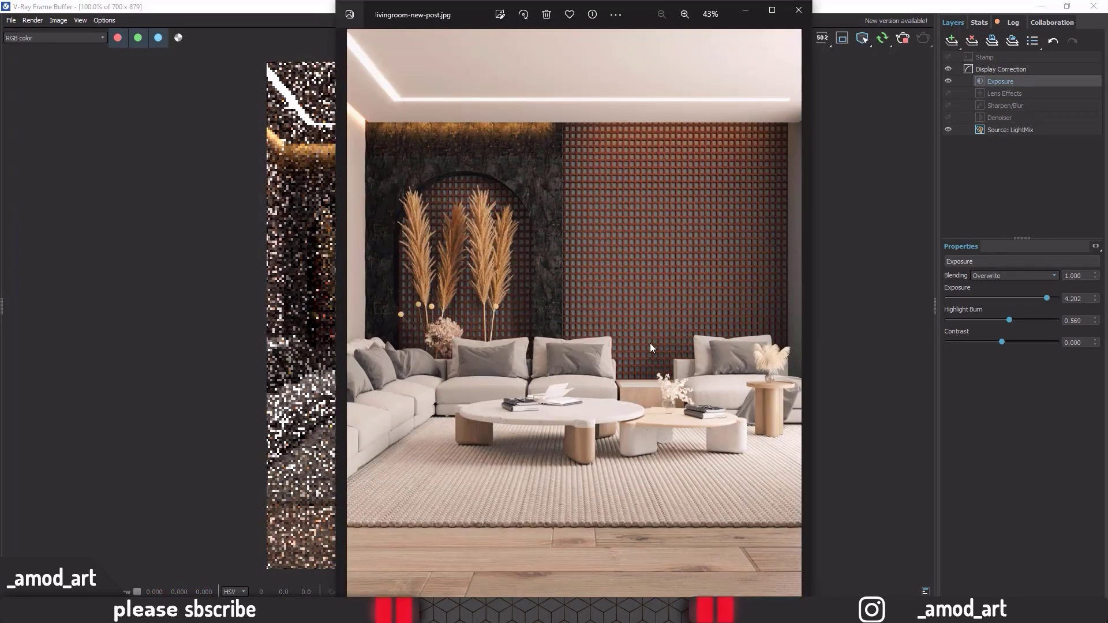
# Step: Check mask.jpg, zoom into the left sofa of the final photo, then minimize Photos
pyautogui.press('Right')
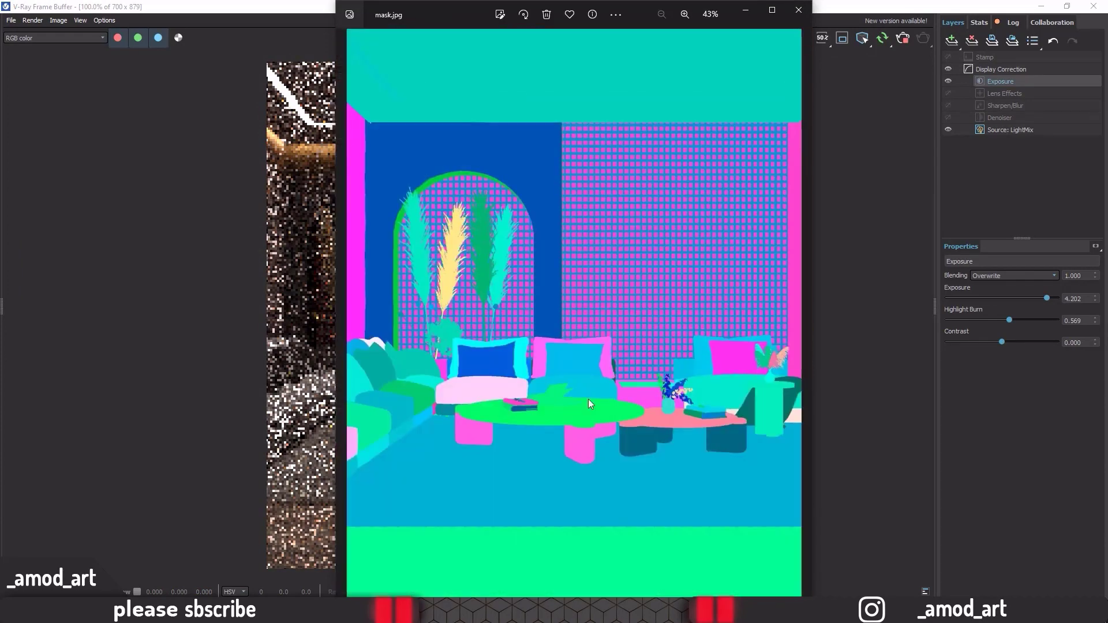
pyautogui.click(349, 311)
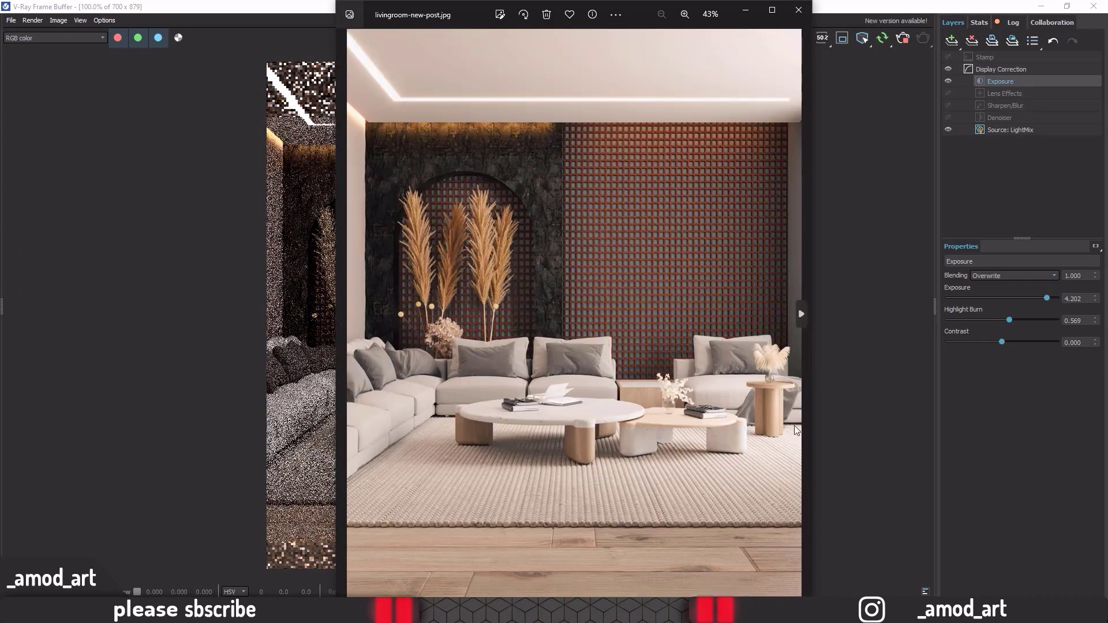
pyautogui.scroll(5, 653, 402)
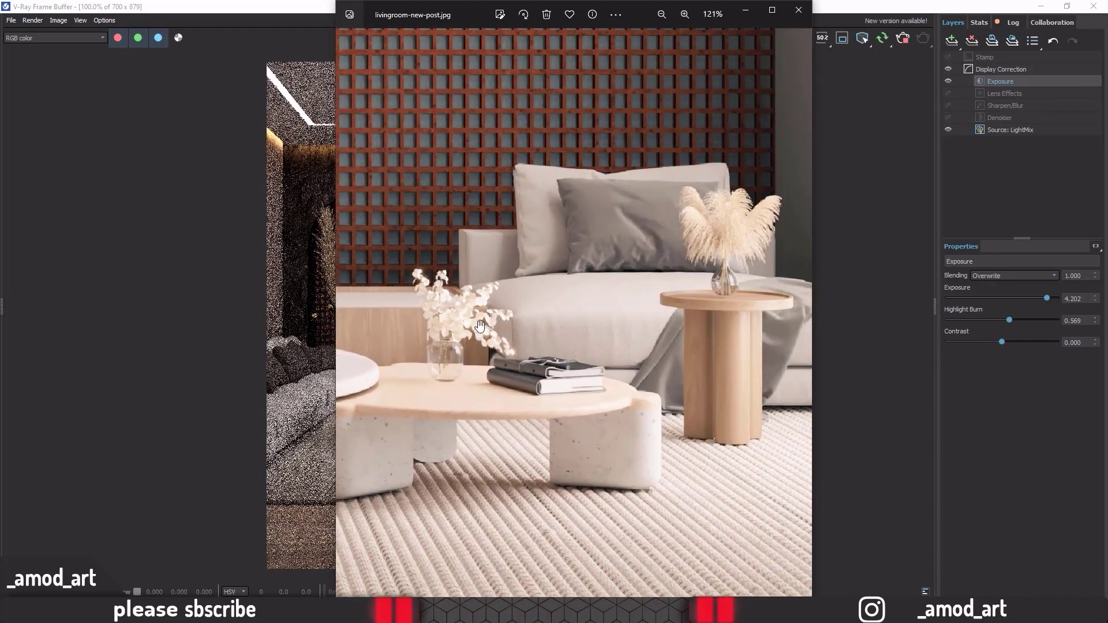
pyautogui.moveTo(479, 326); pyautogui.dragTo(629, 346)
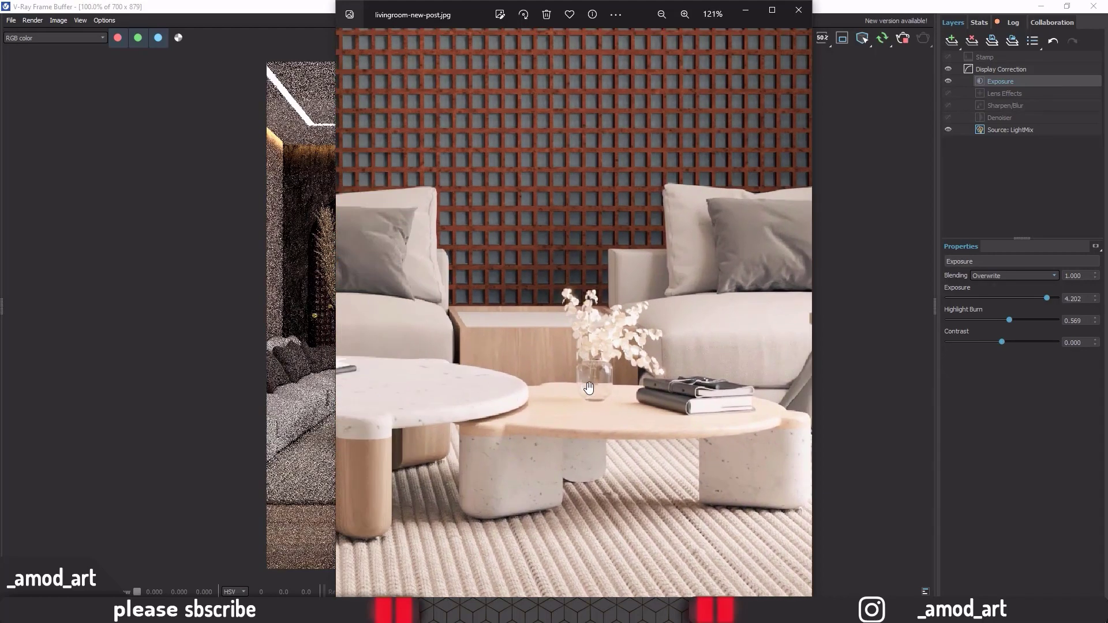
pyautogui.scroll(-2, 643, 346)
pyautogui.scroll(-2, 643, 346)
pyautogui.scroll(-2, 669, 210)
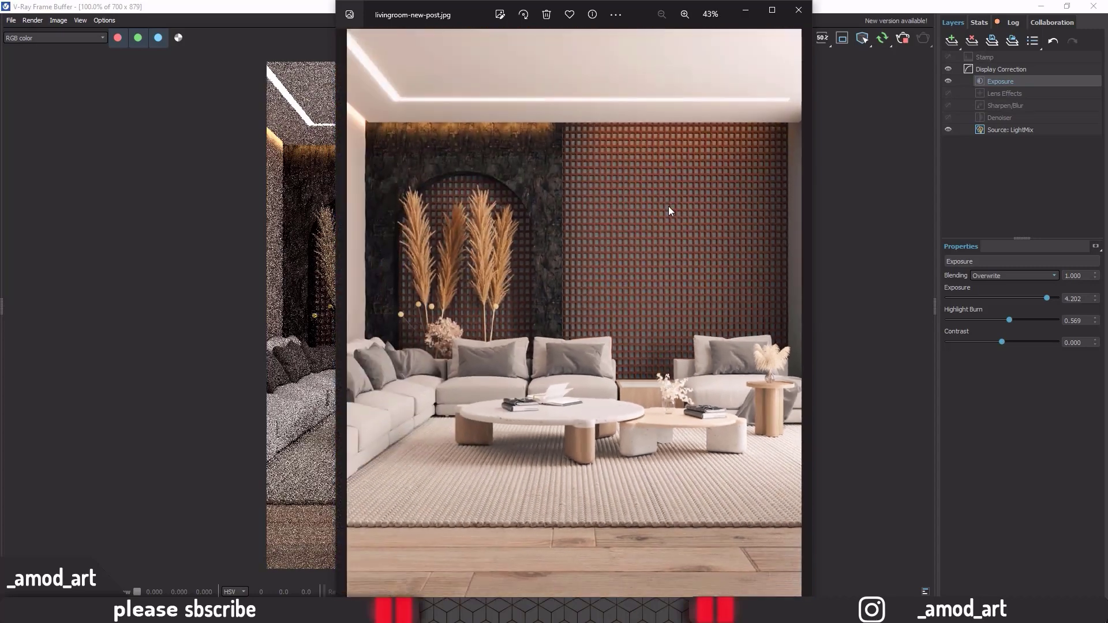
pyautogui.click(744, 11)
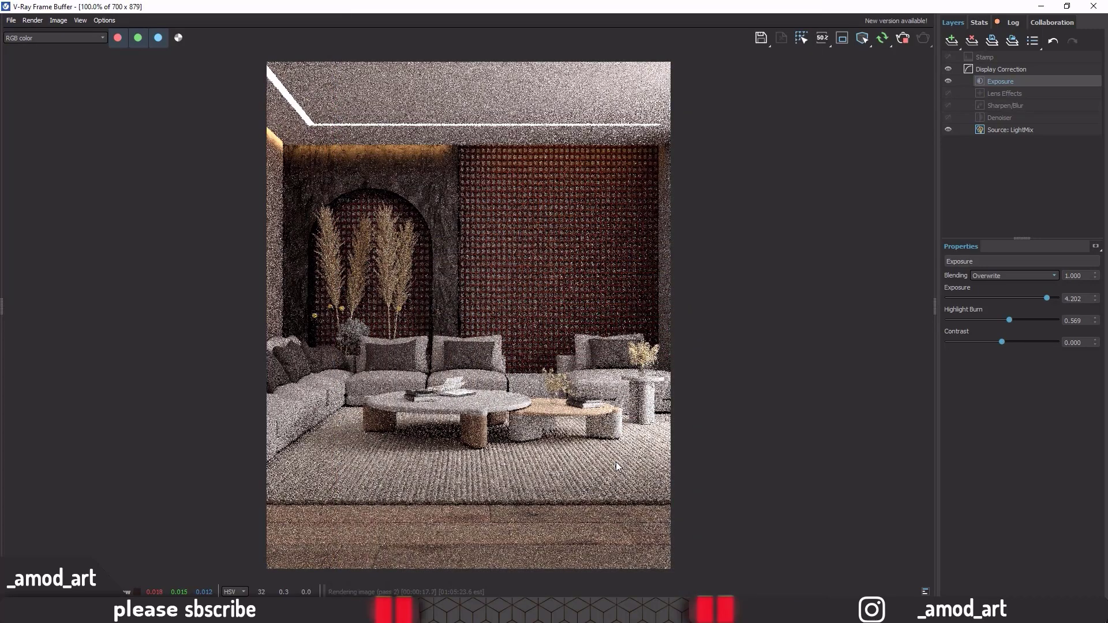
# Step: Stop the render, close the frame buffer, and open the Slate editor full-screen
pyautogui.click(902, 41)
pyautogui.click(1087, 13)
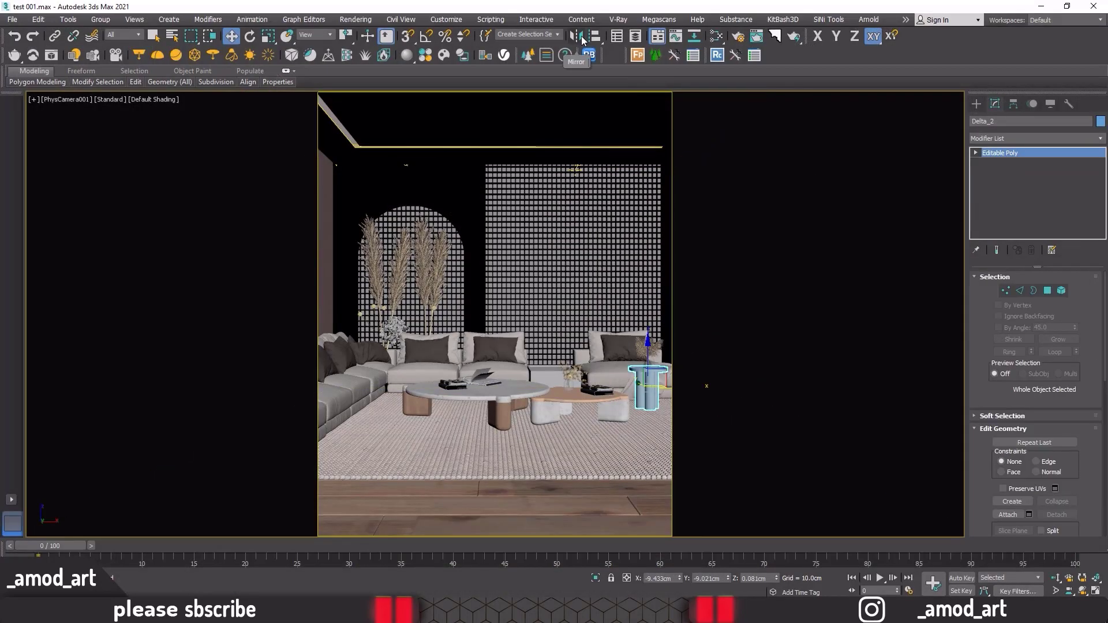
pyautogui.click(721, 39)
pyautogui.moveTo(717, 101); pyautogui.dragTo(716, 3)
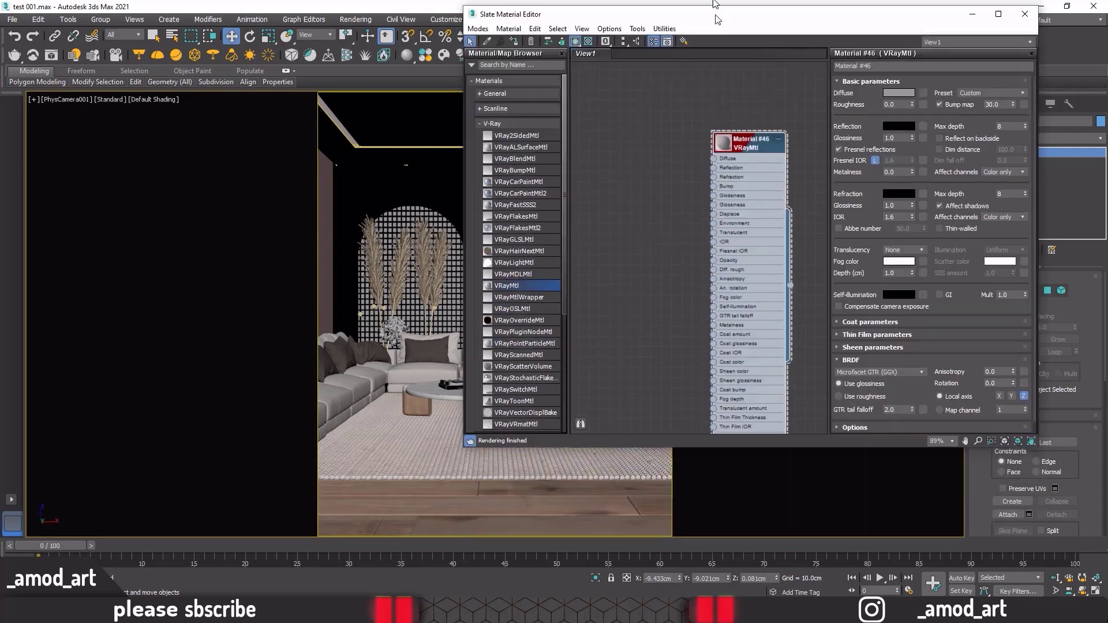
# Step: Collapse Material #46 and add a new VRayMtl node, Material #47
pyautogui.click(321, 131)
pyautogui.moveTo(321, 131); pyautogui.dragTo(655, 210, button='middle')
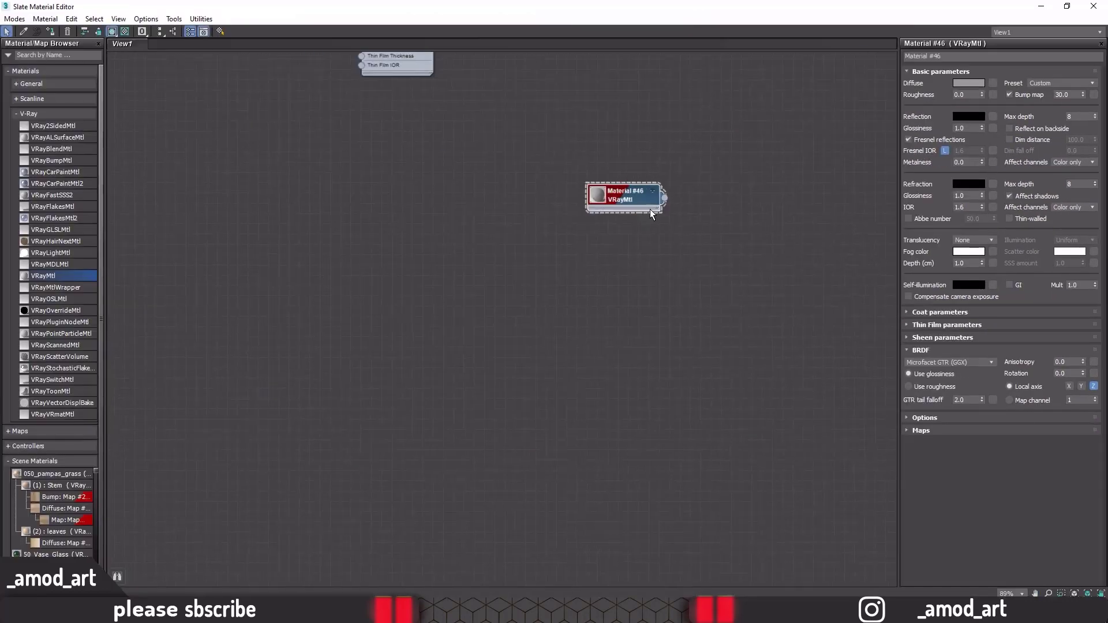
pyautogui.scroll(-1, 655, 196)
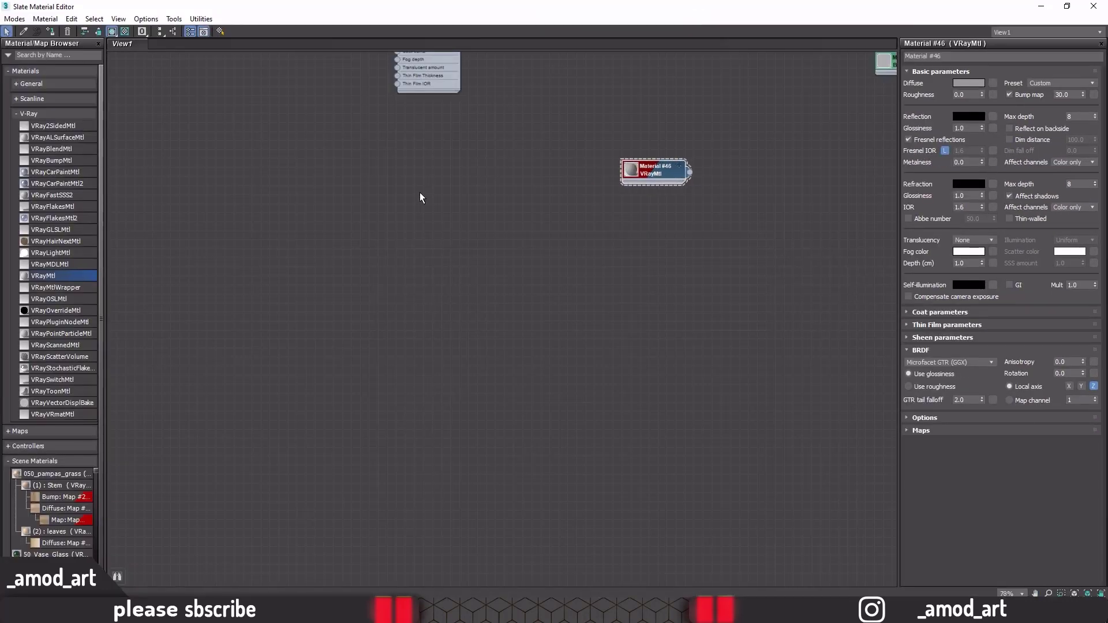
pyautogui.moveTo(420, 198); pyautogui.dragTo(397, 177)
pyautogui.hotkey('alt', 'Tab')
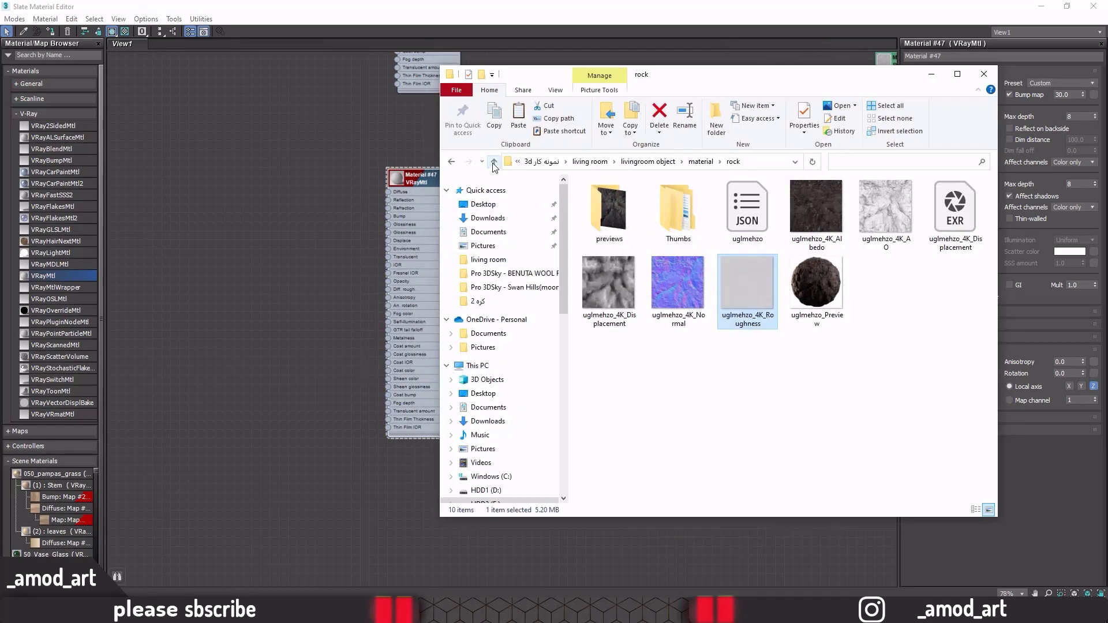
# Step: Browse to the textures folder of Lulu and Georgia Delta Round Coffee Tables
pyautogui.click(498, 164)
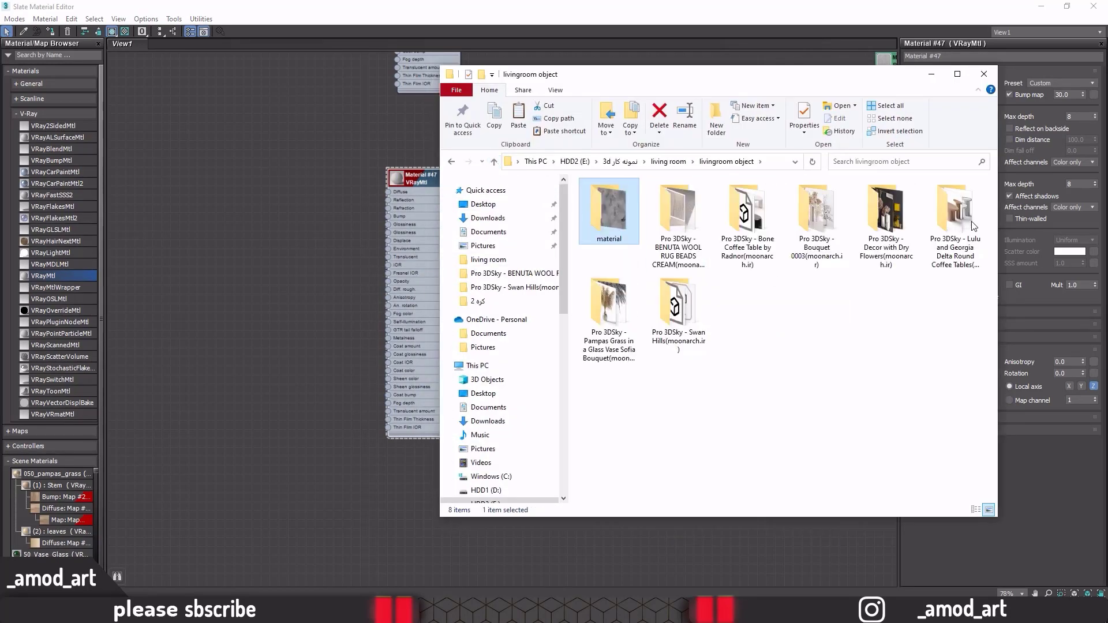
pyautogui.doubleClick(955, 213)
pyautogui.doubleClick(609, 209)
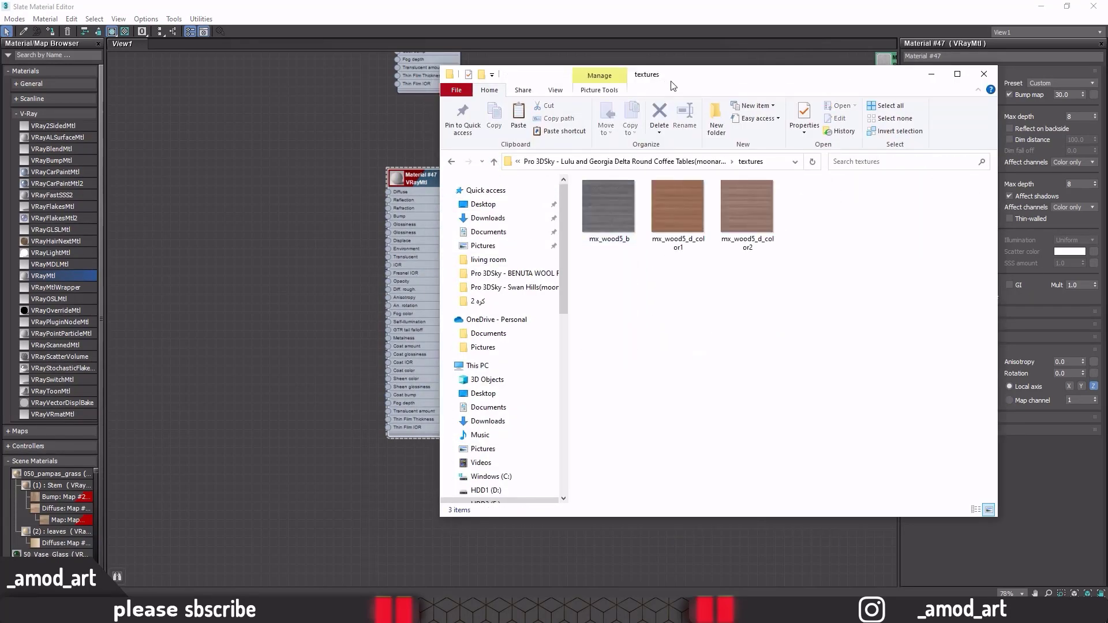
pyautogui.moveTo(673, 85); pyautogui.dragTo(731, 105)
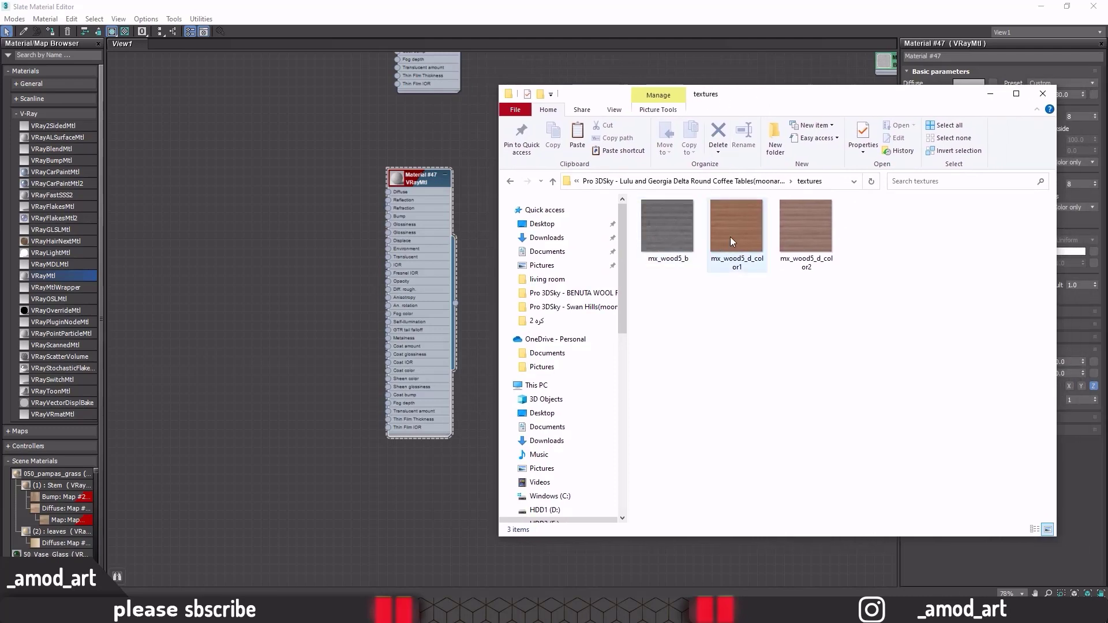
# Step: Add mx_wood5_d_color1, mx_wood5_d_color2 and mx_wood5_b as Bitmap nodes #54–#56
pyautogui.moveTo(730, 237); pyautogui.dragTo(228, 167)
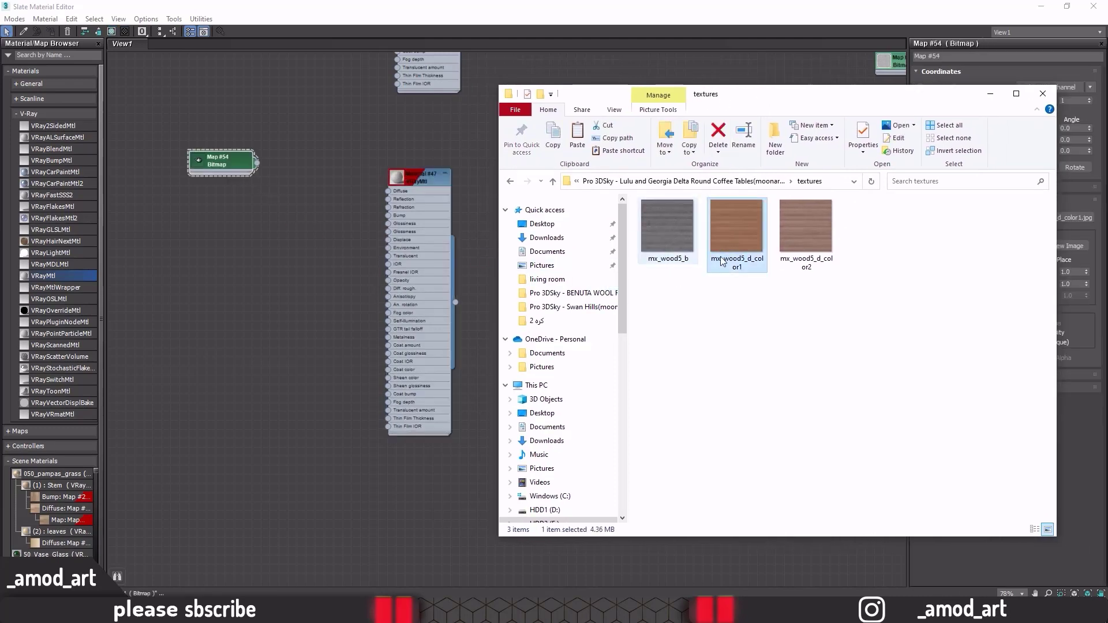
pyautogui.click(800, 247)
pyautogui.moveTo(225, 227); pyautogui.dragTo(210, 198)
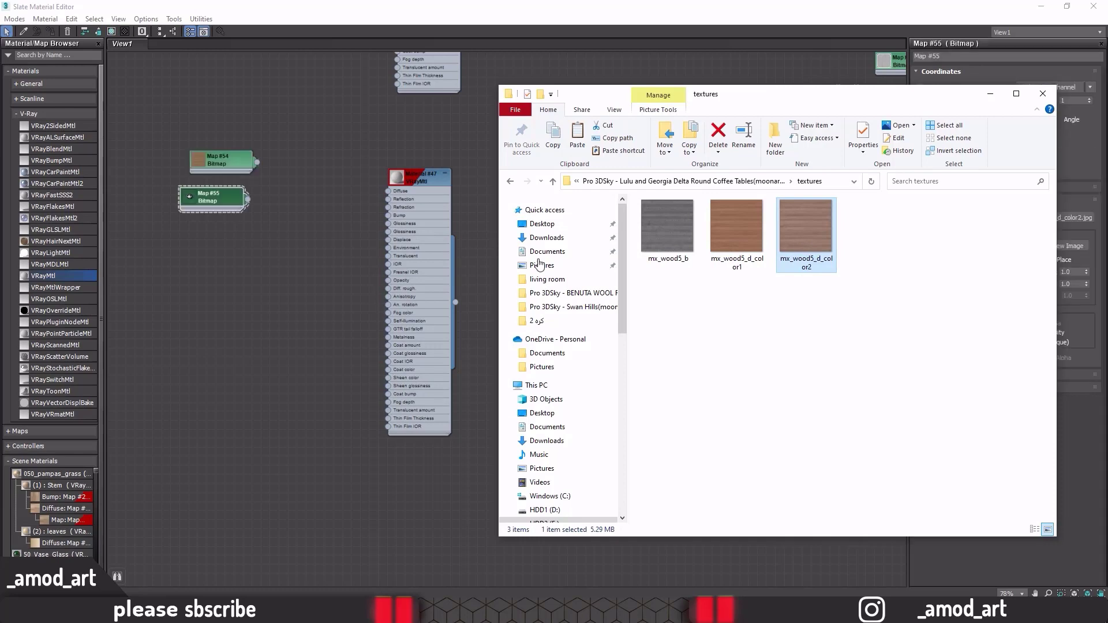
pyautogui.click(655, 248)
pyautogui.moveTo(273, 284); pyautogui.dragTo(276, 284)
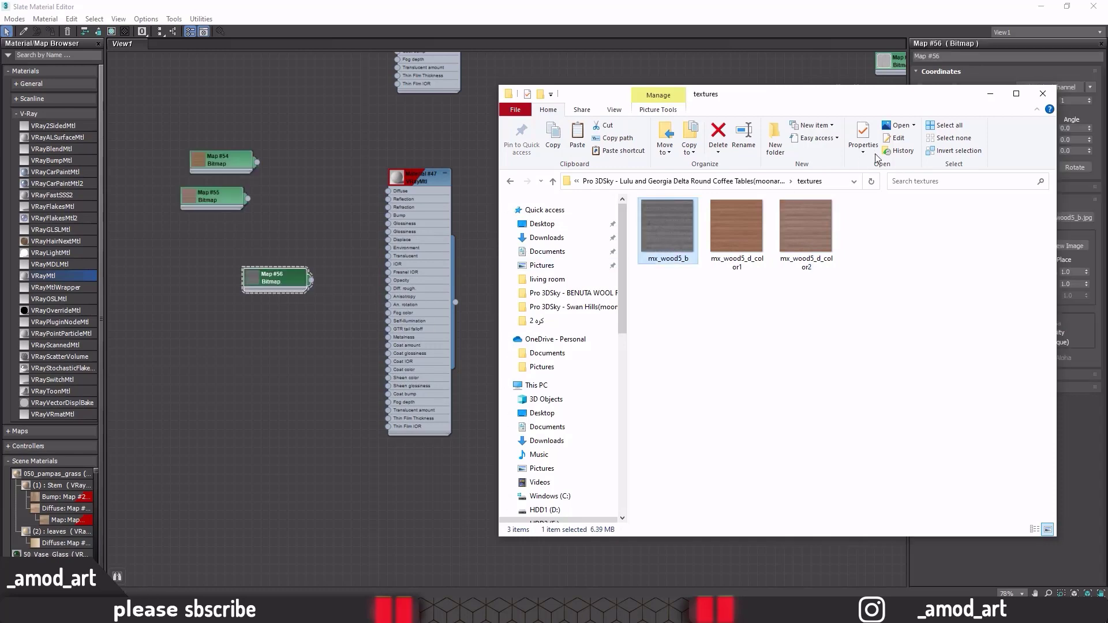
pyautogui.click(990, 95)
pyautogui.moveTo(234, 181); pyautogui.dragTo(466, 238, button='middle')
# Step: Add Falloff Map #57 blending Maps #54 and #55 into Diffuse, with Map #56 on Bump
pyautogui.scroll(3, 467, 238)
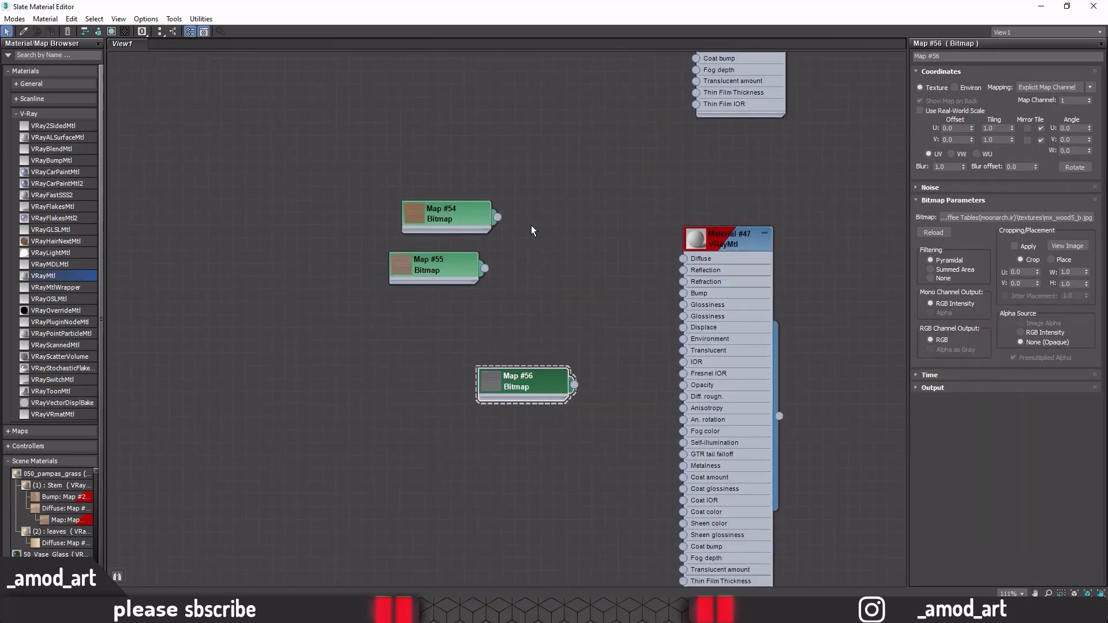
pyautogui.rightClick(558, 224)
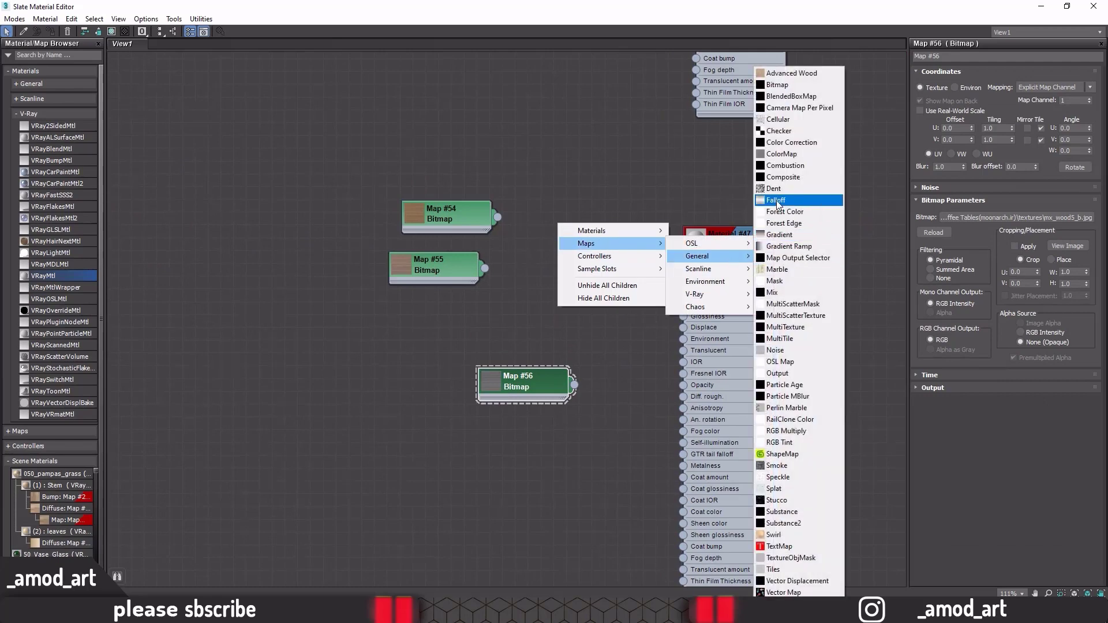
pyautogui.click(776, 205)
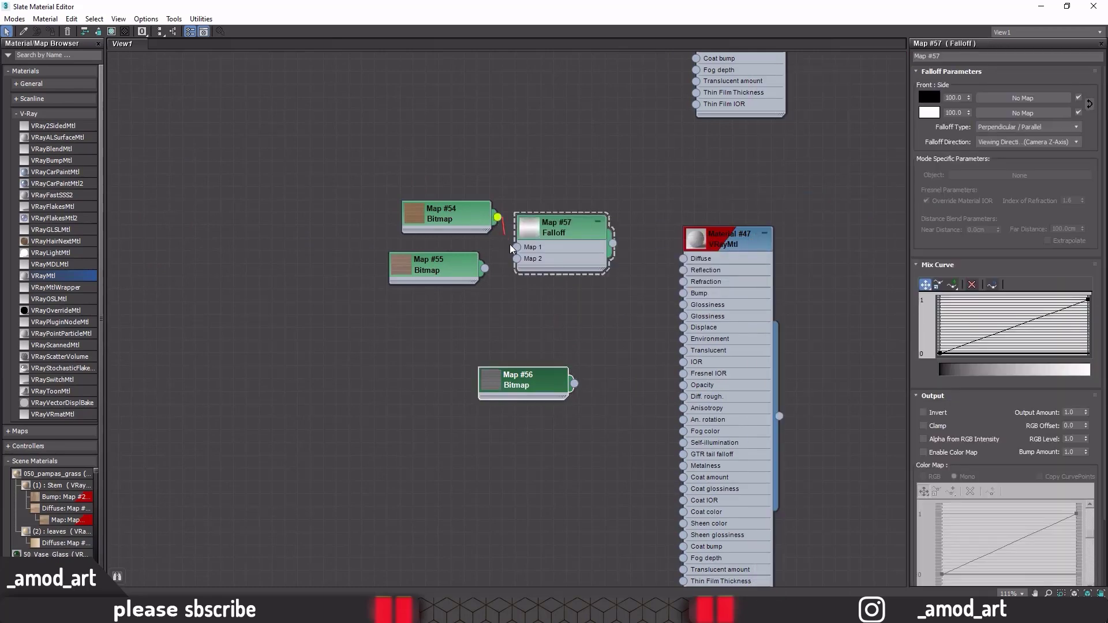
pyautogui.moveTo(486, 267); pyautogui.dragTo(517, 258)
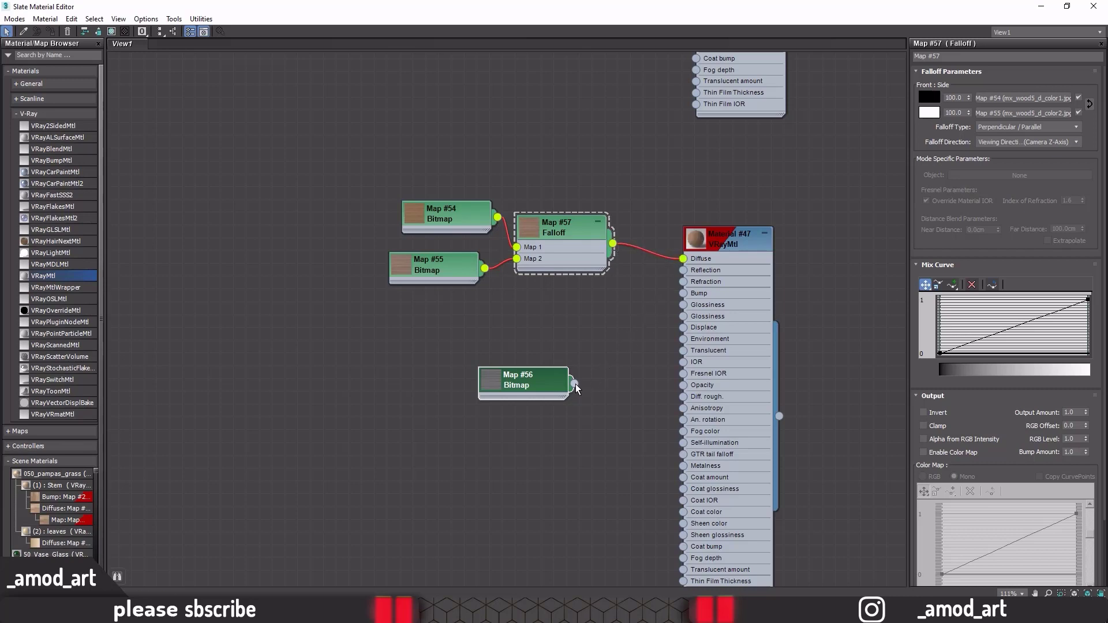
pyautogui.moveTo(574, 383); pyautogui.dragTo(683, 293)
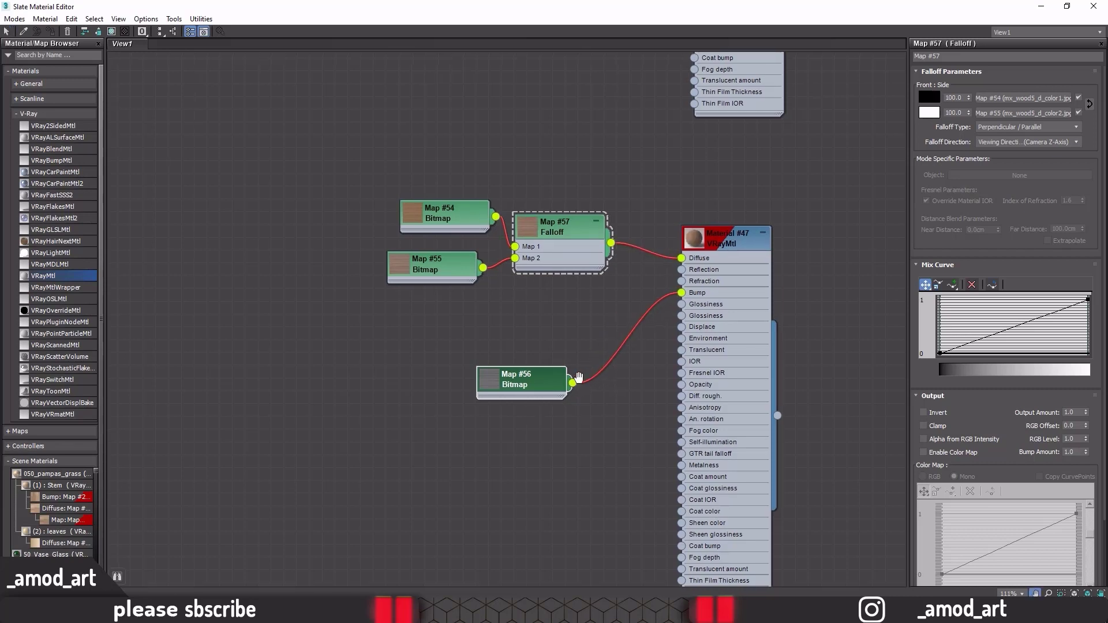
# Step: Set Material #47's Bump amount to 5.0 in the Maps rollout
pyautogui.moveTo(666, 290); pyautogui.dragTo(484, 237, button='middle')
pyautogui.click(545, 188)
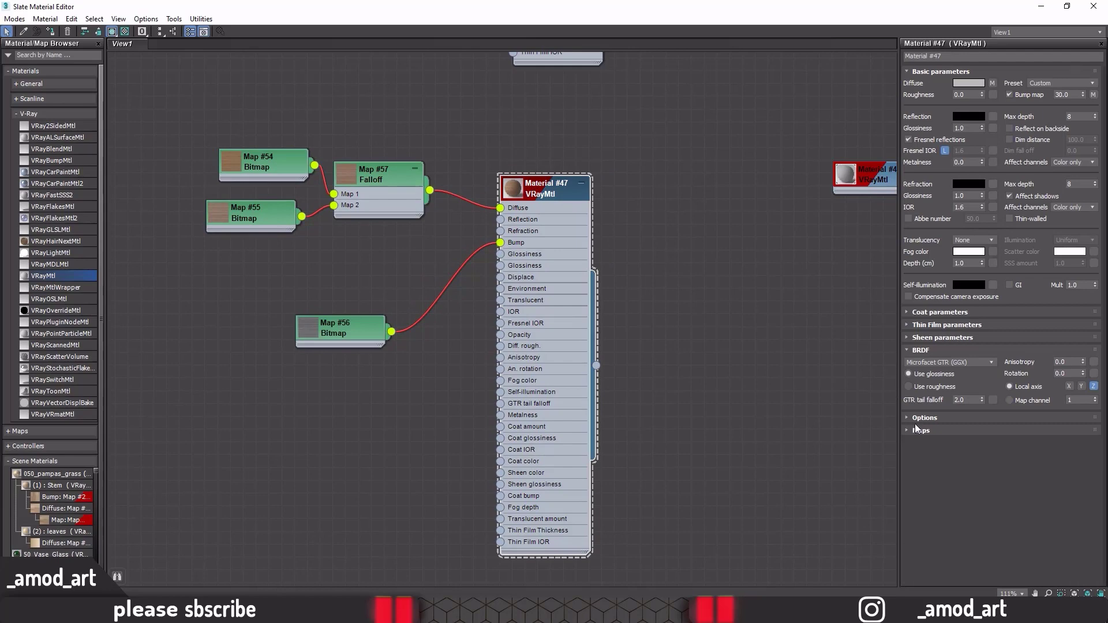
pyautogui.click(918, 430)
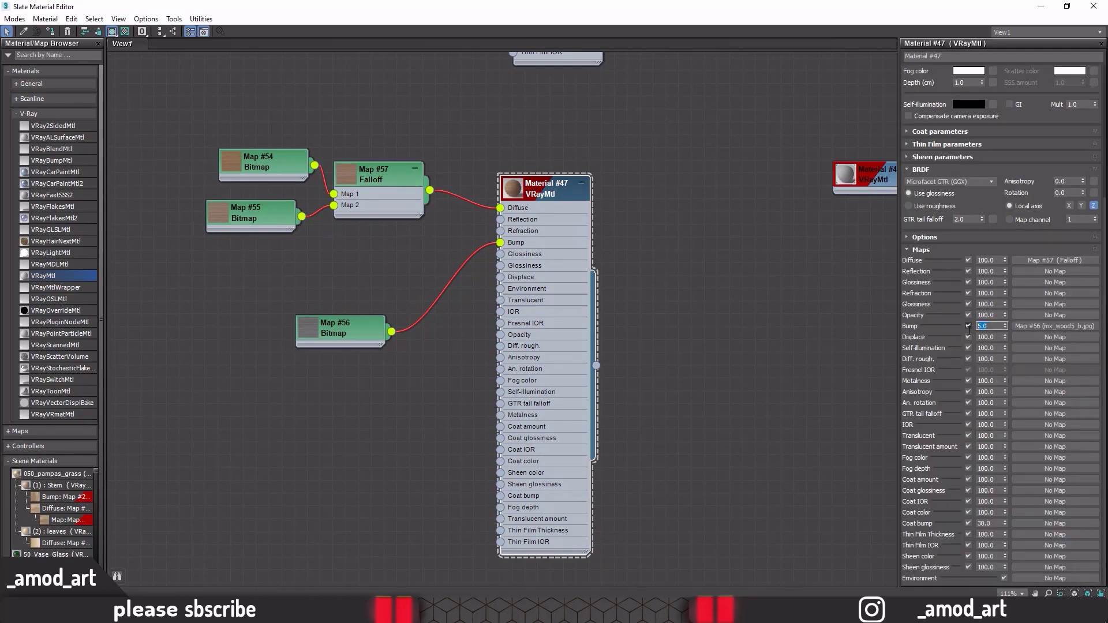
# Step: Open an enlarged preview window of Material #47 on a sphere
pyautogui.rightClick(516, 189)
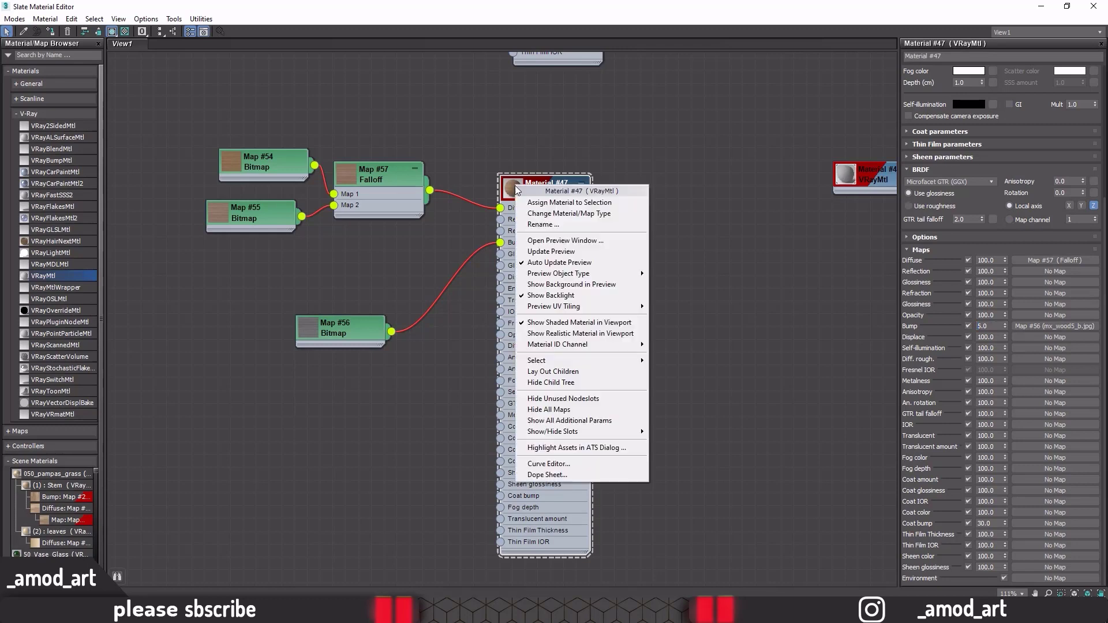
pyautogui.click(548, 239)
pyautogui.moveTo(549, 232); pyautogui.dragTo(546, 36)
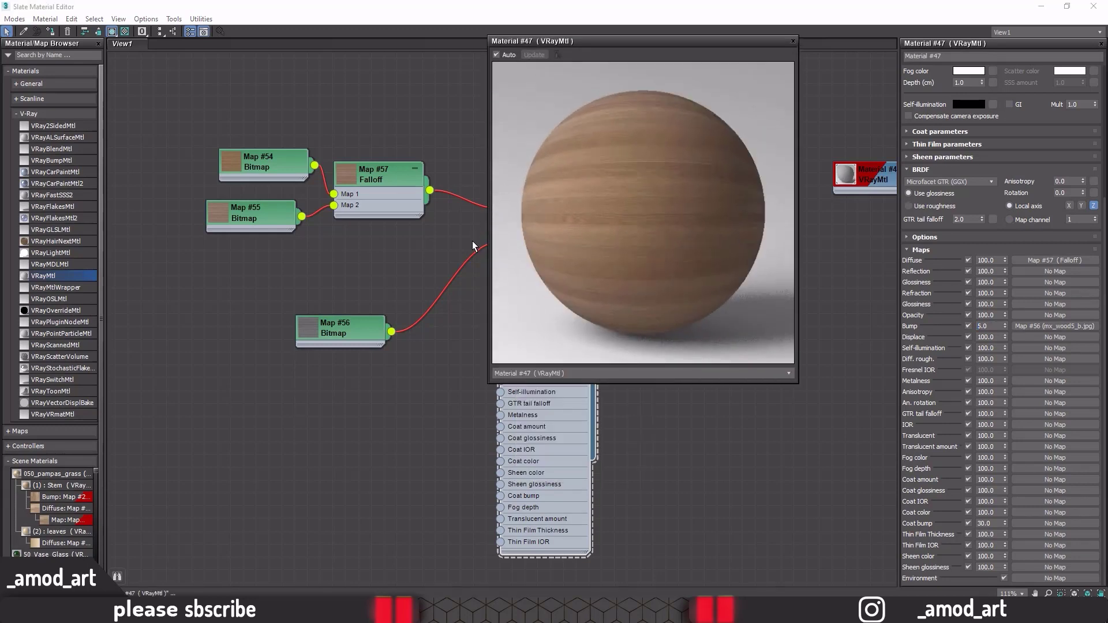
pyautogui.moveTo(345, 283); pyautogui.dragTo(202, 322, button='middle')
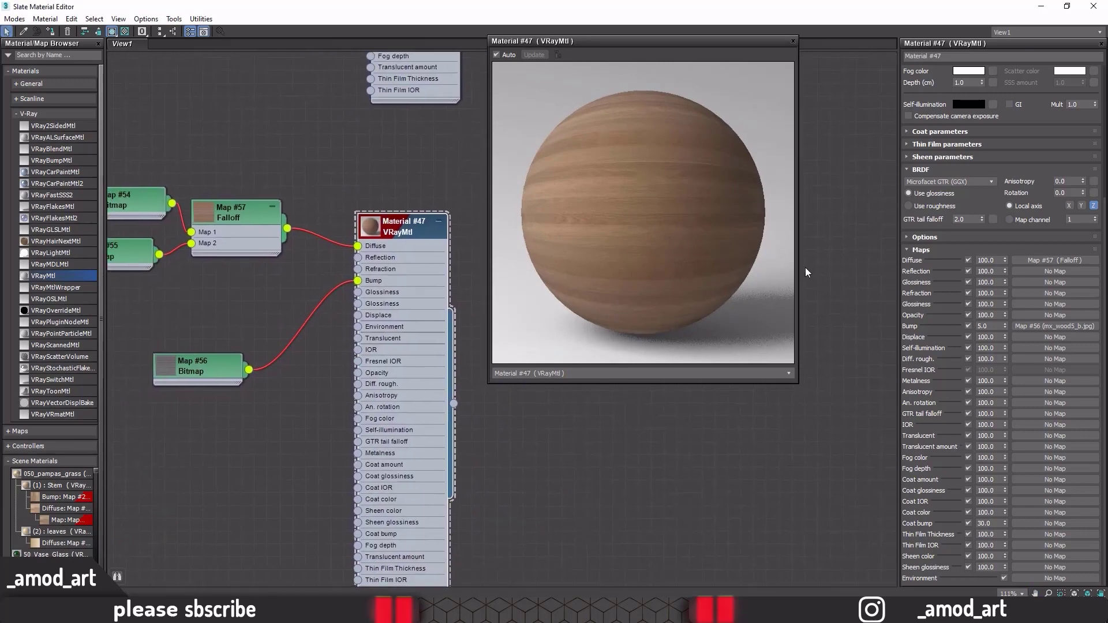
pyautogui.scroll(3, 937, 185)
pyautogui.scroll(2, 937, 185)
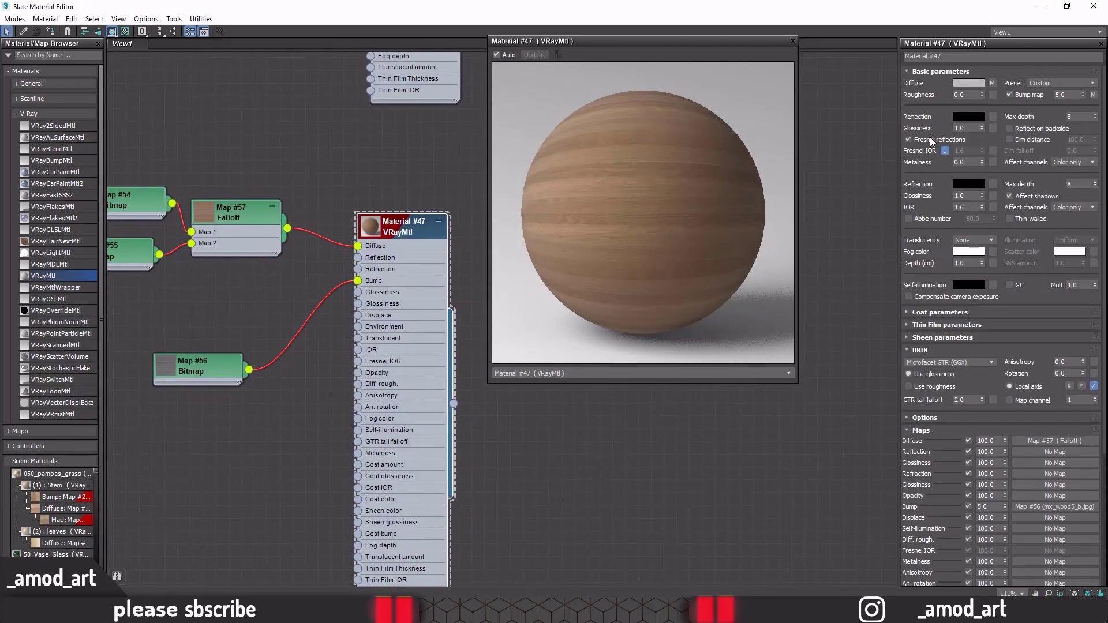
# Step: Set reflection colour to grey 40, glossiness 0.85 and Blinn BRDF, then close the preview
pyautogui.click(969, 116)
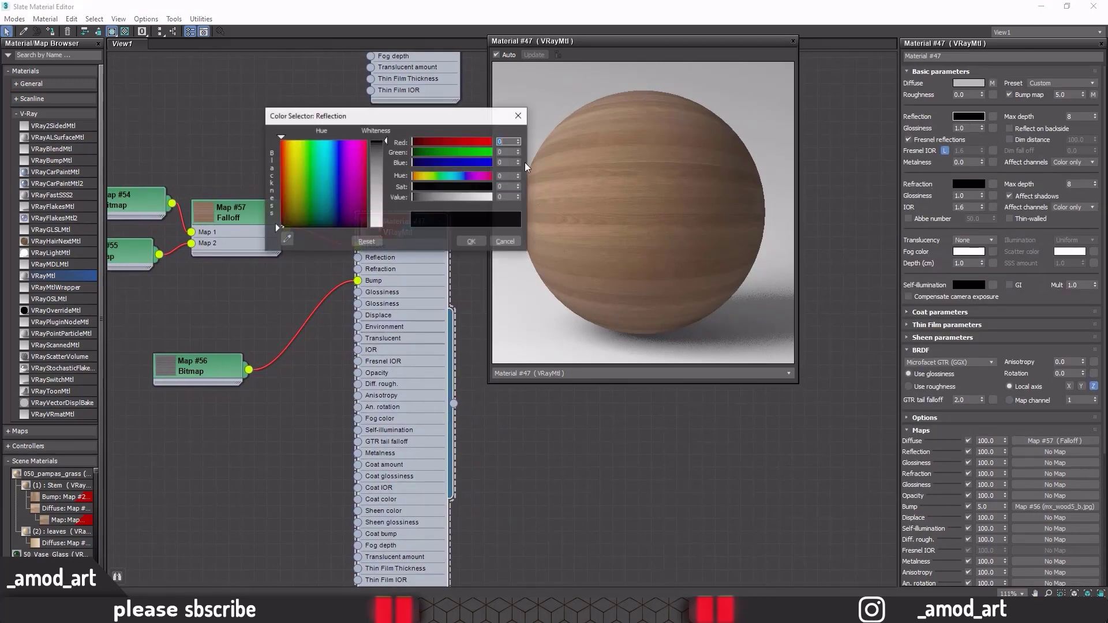
pyautogui.click(382, 153)
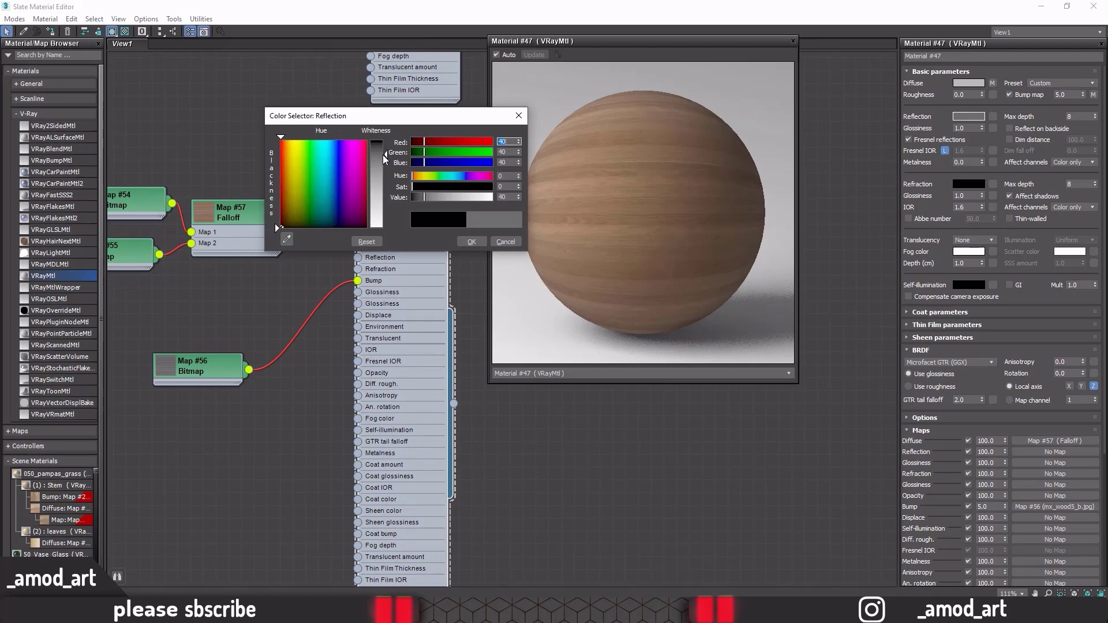
pyautogui.click(472, 242)
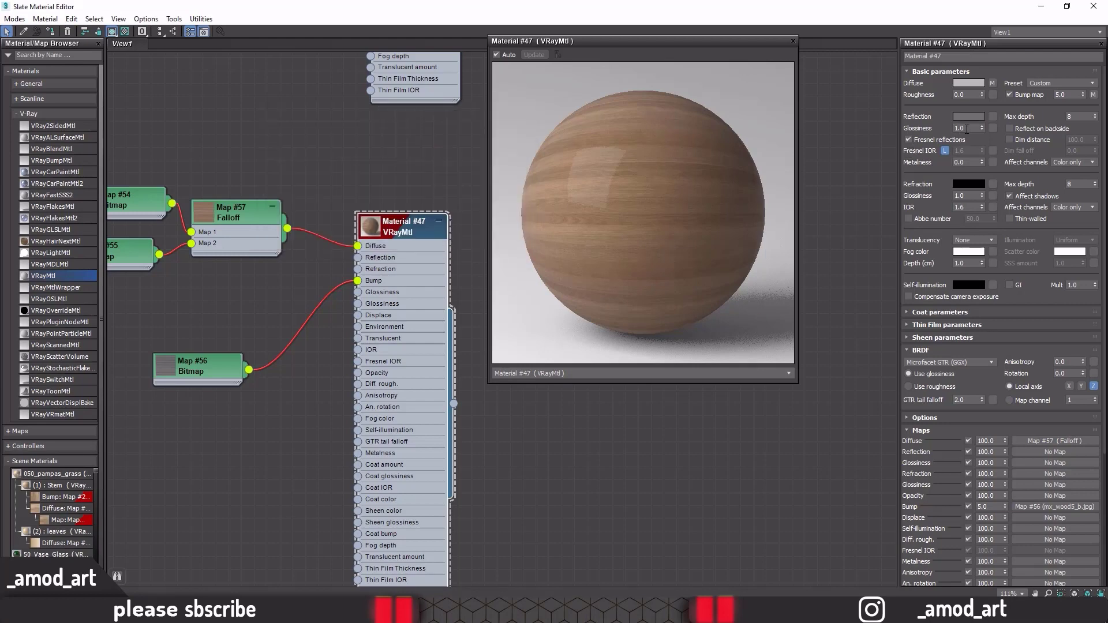
pyautogui.write('0.85')
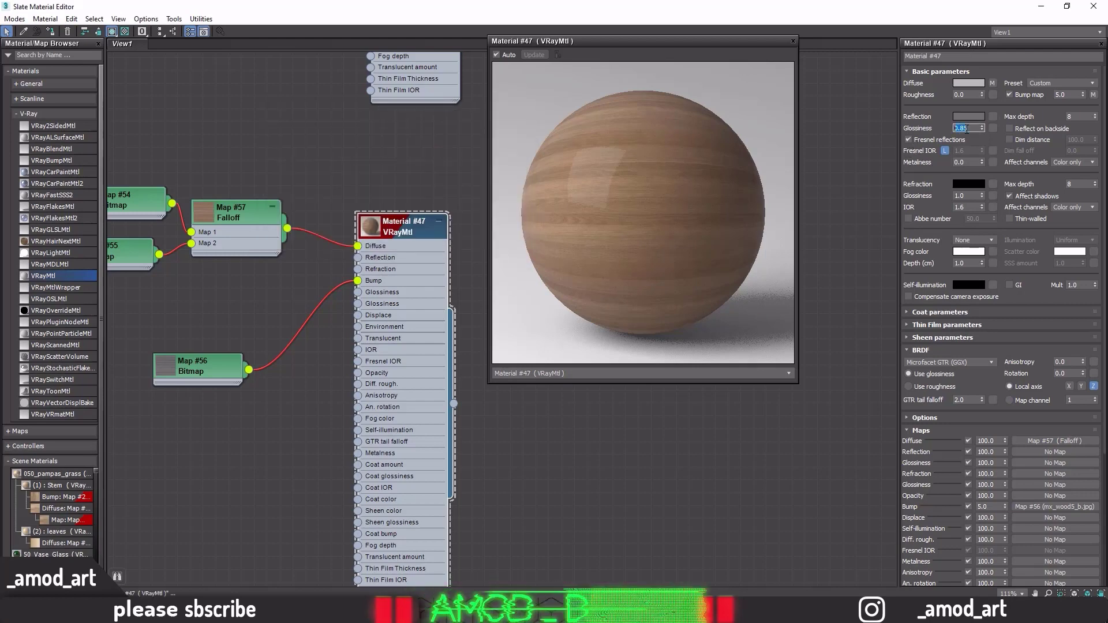
pyautogui.click(960, 366)
pyautogui.click(935, 383)
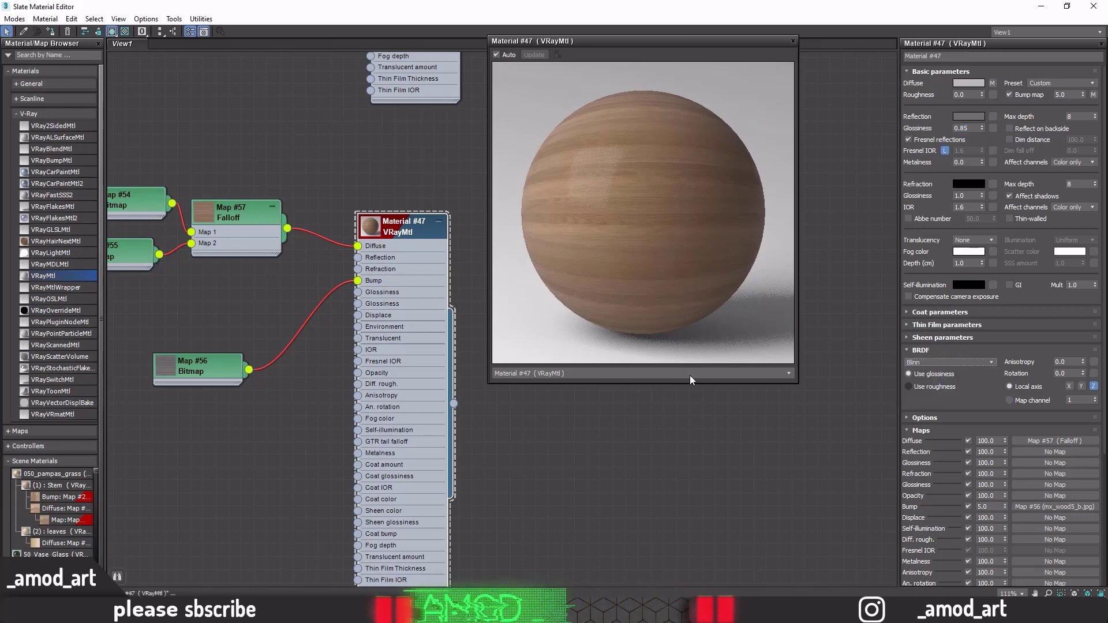
pyautogui.click(793, 41)
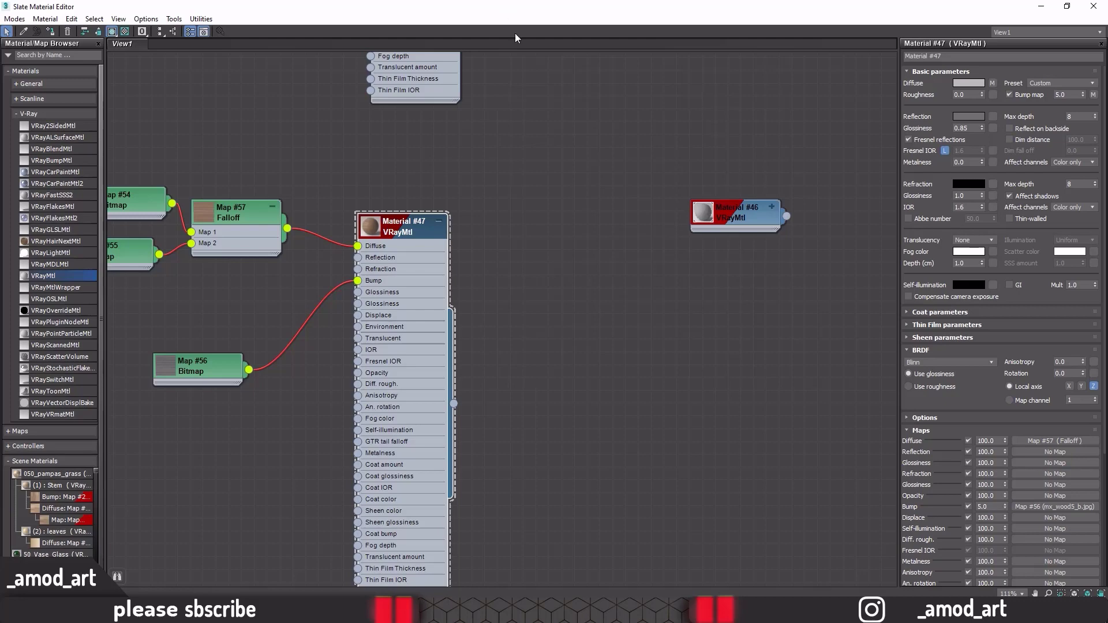
pyautogui.moveTo(515, 35)
pyautogui.mouseDown()
pyautogui.moveTo(574, 96)
pyautogui.moveTo(341, 123)
pyautogui.mouseUp()
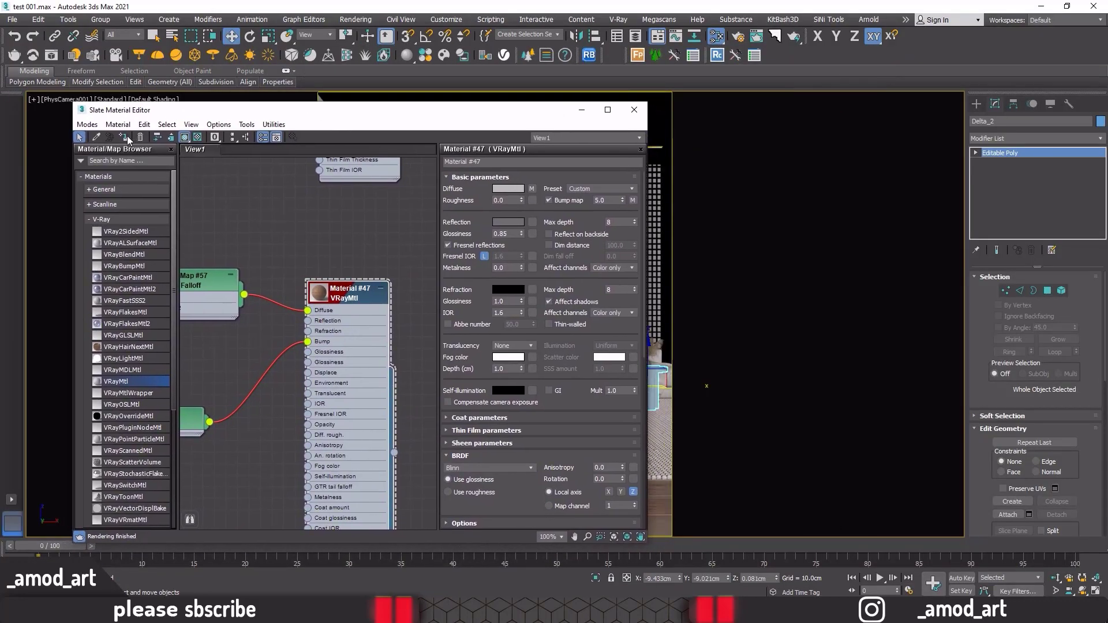
# Step: Close the Slate editor and frame the table Delta_2 in a perspective view
pyautogui.click(125, 139)
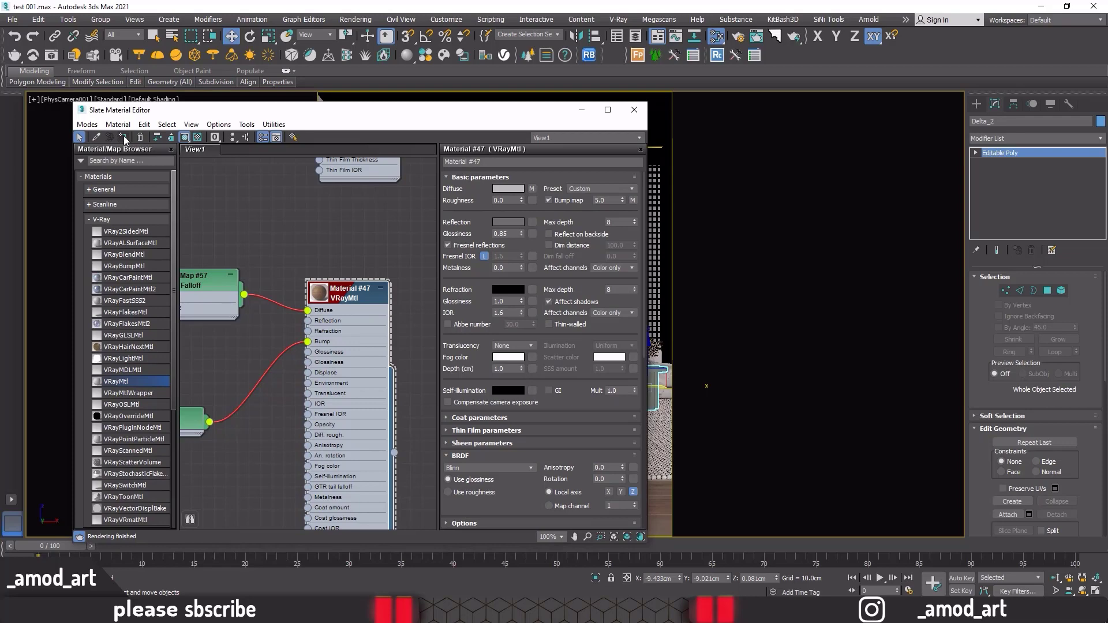
pyautogui.click(634, 109)
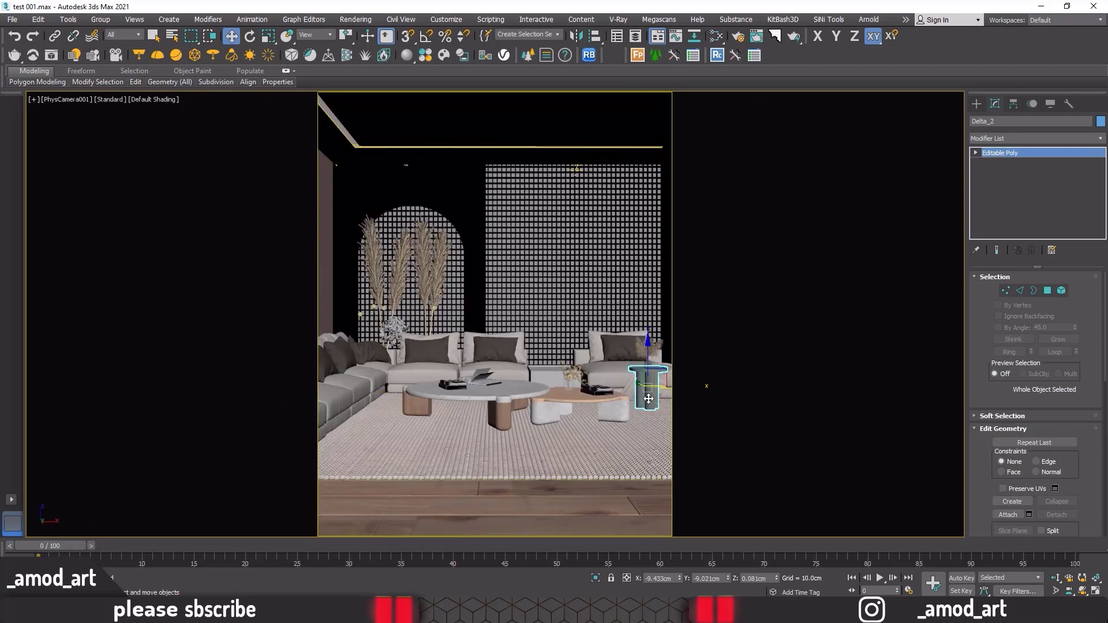
pyautogui.press('p')
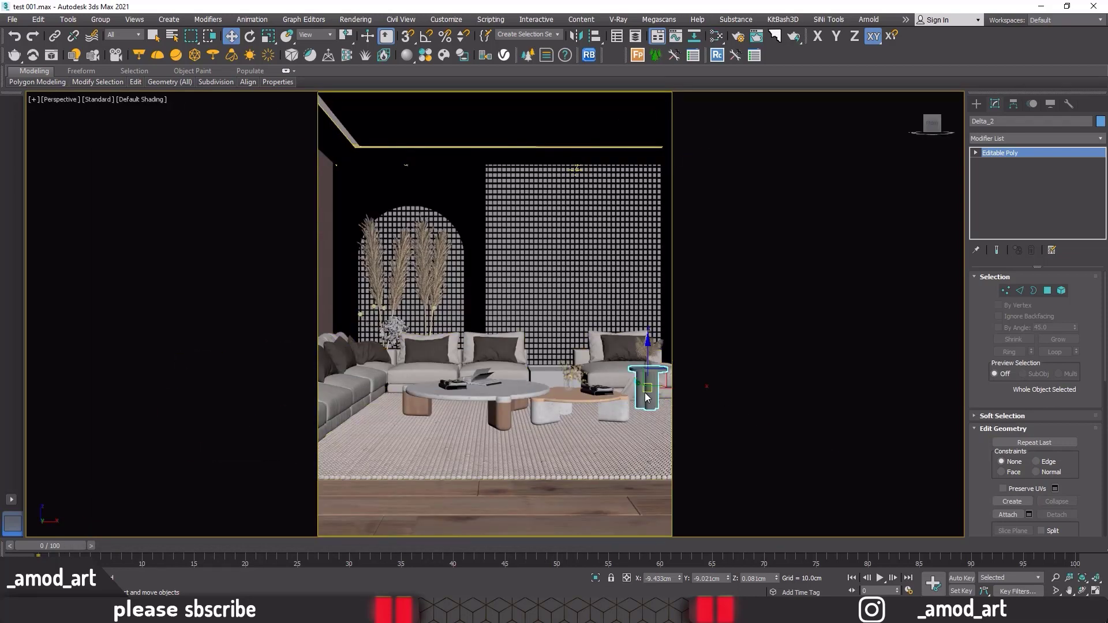
pyautogui.press('z')
pyautogui.hotkey('alt', 'w')
pyautogui.hotkey('alt', 'w')
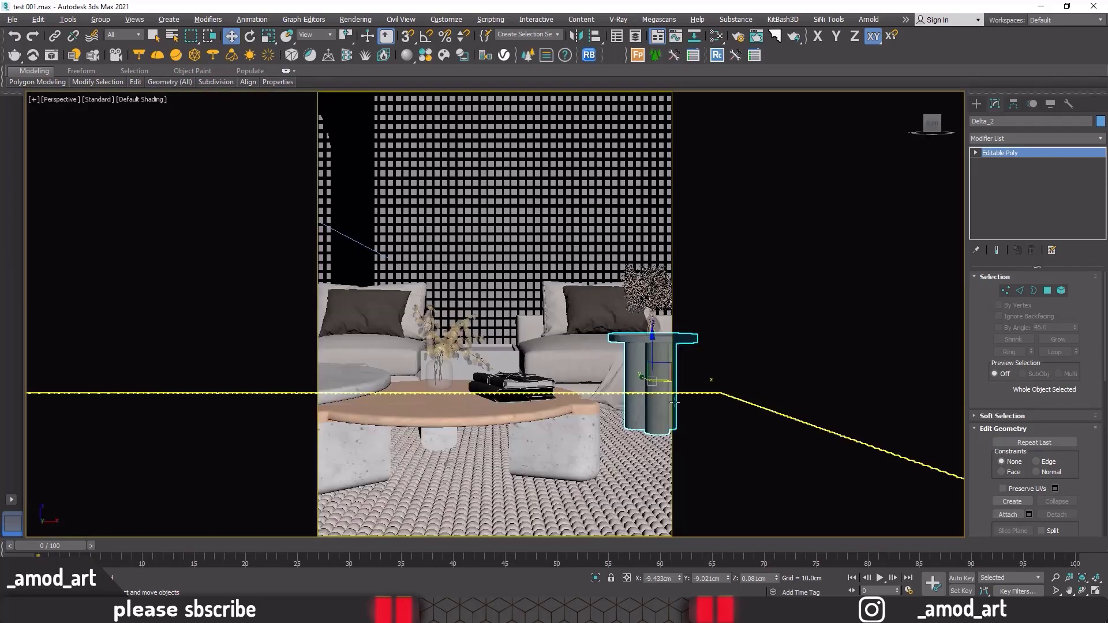
pyautogui.scroll(2, 647, 383)
pyautogui.keyDown('alt'); pyautogui.moveTo(647, 384); pyautogui.dragTo(582, 377, button='middle'); pyautogui.keyUp('alt')
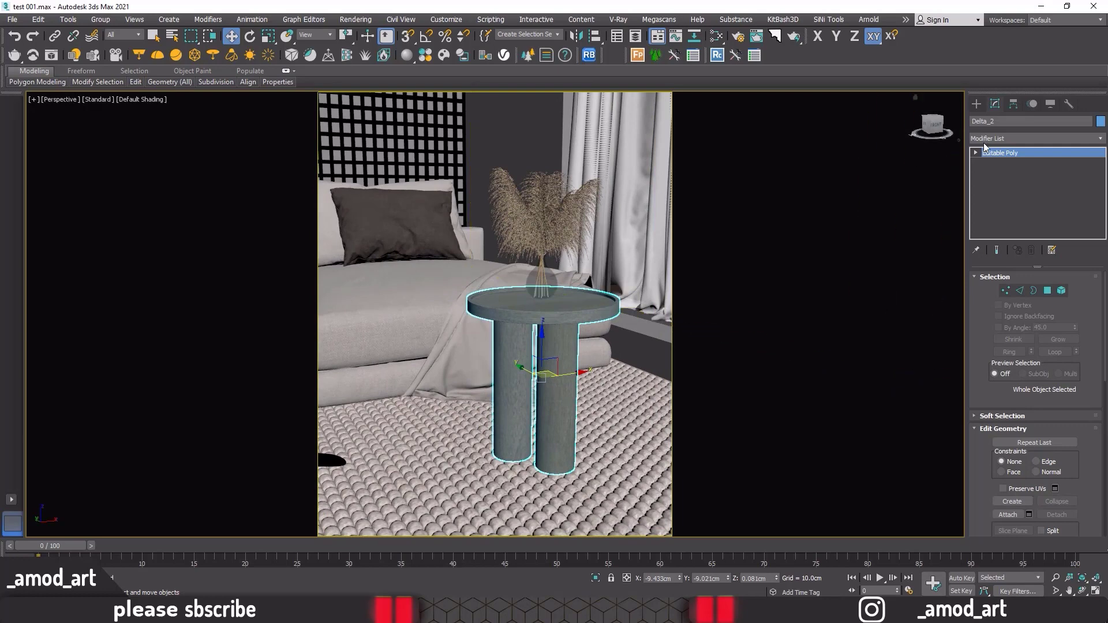
# Step: Add a UVW Map modifier with Box mapping to Delta_2
pyautogui.click(1010, 138)
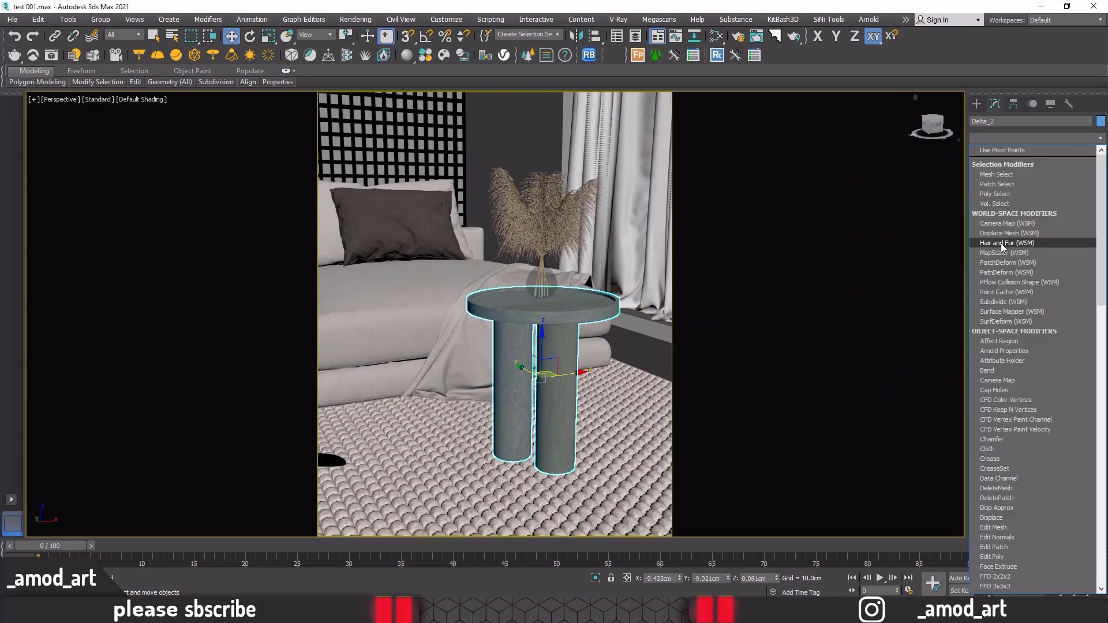
pyautogui.scroll(-10, 1003, 247)
pyautogui.click(1004, 474)
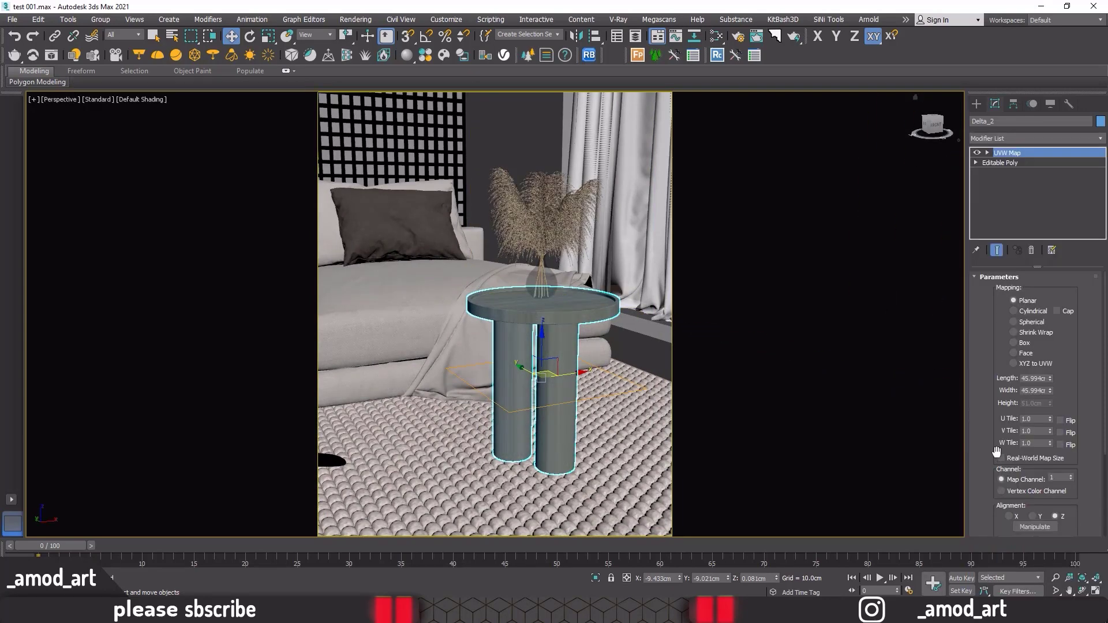
pyautogui.click(1014, 311)
pyautogui.click(1020, 344)
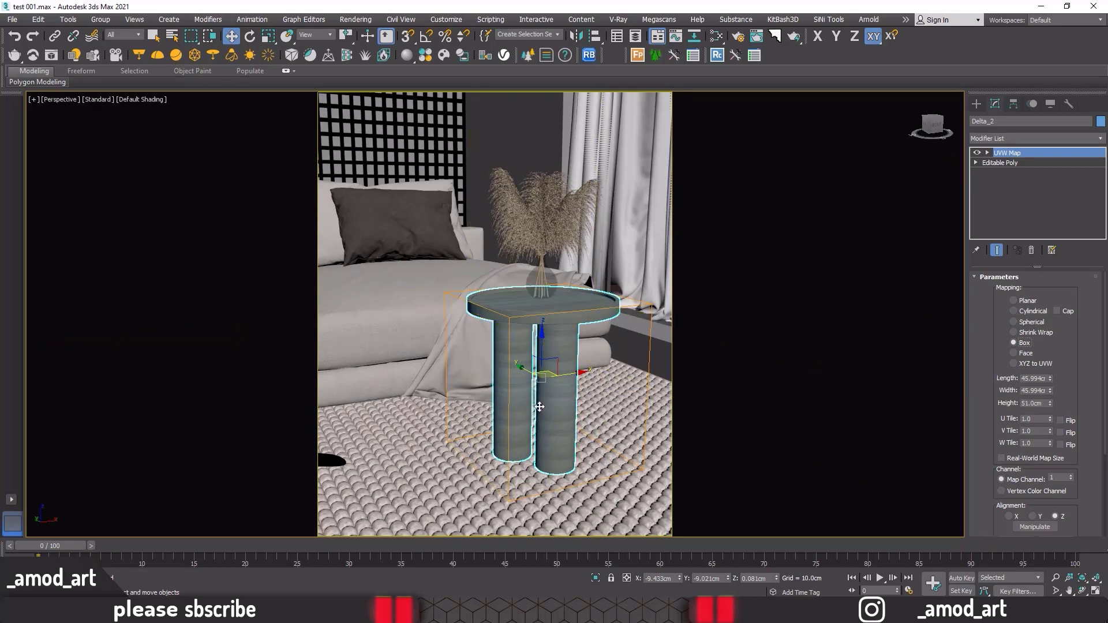
pyautogui.keyDown('alt'); pyautogui.moveTo(539, 407); pyautogui.dragTo(543, 370, button='middle'); pyautogui.keyUp('alt')
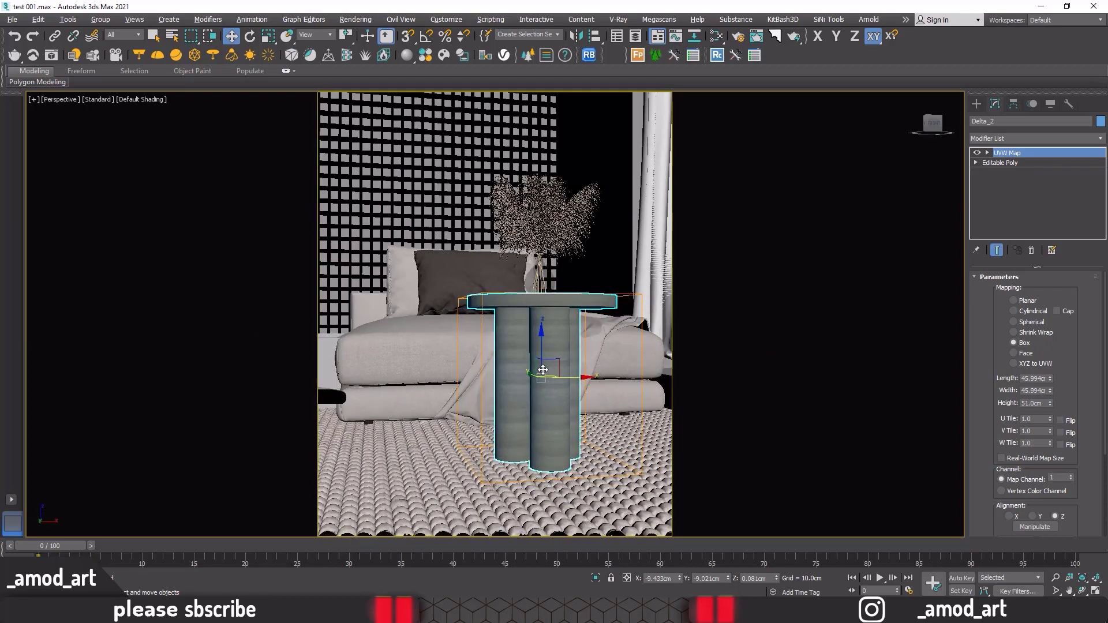
pyautogui.click(716, 35)
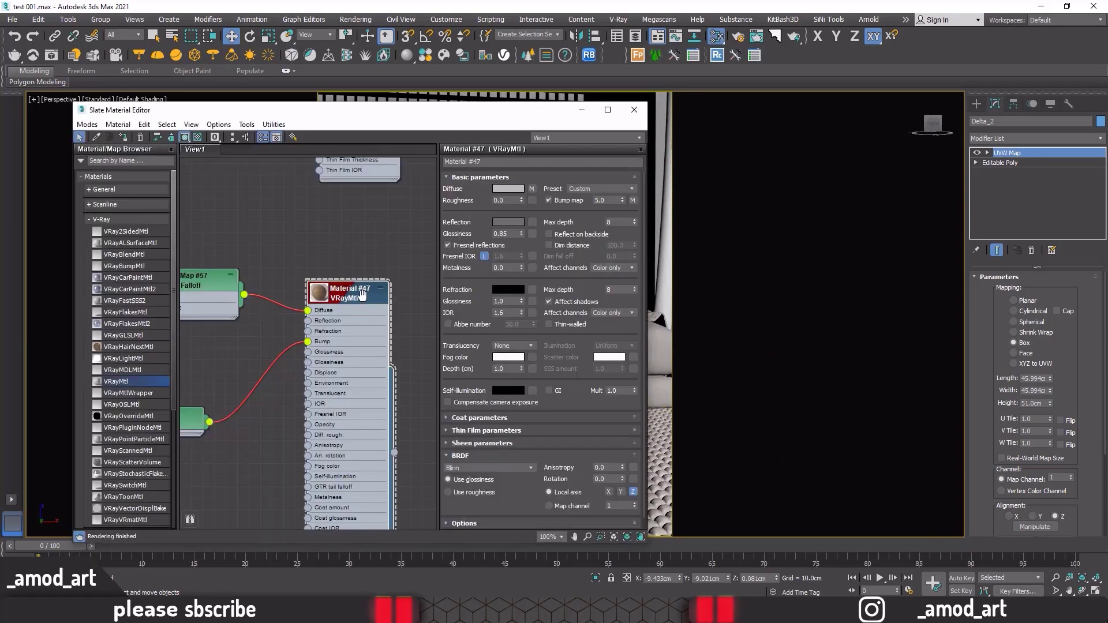
# Step: Inspect the Bitmap settings of wood maps #54, #55 and #56, then close the Slate editor
pyautogui.moveTo(363, 295); pyautogui.dragTo(411, 271, button='middle')
pyautogui.doubleClick(266, 242)
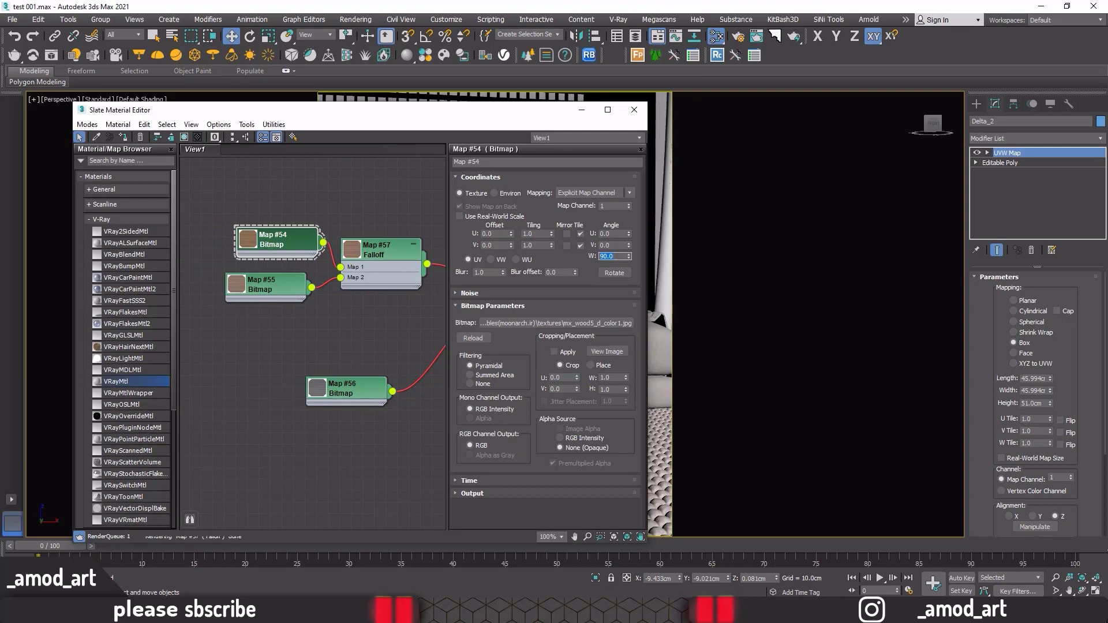
pyautogui.doubleClick(270, 294)
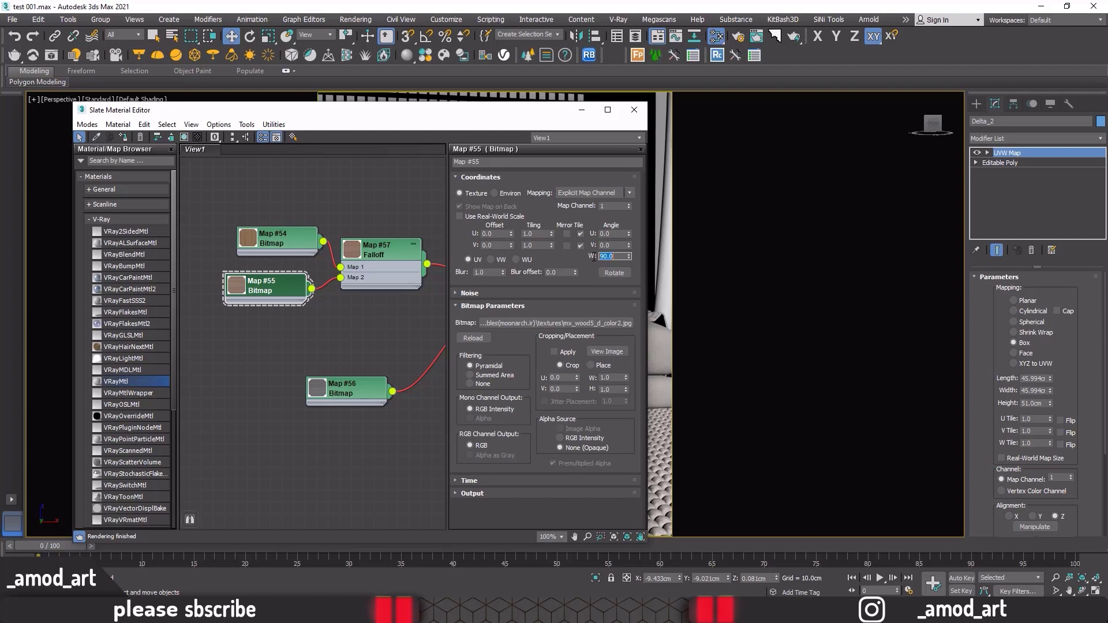
pyautogui.doubleClick(367, 398)
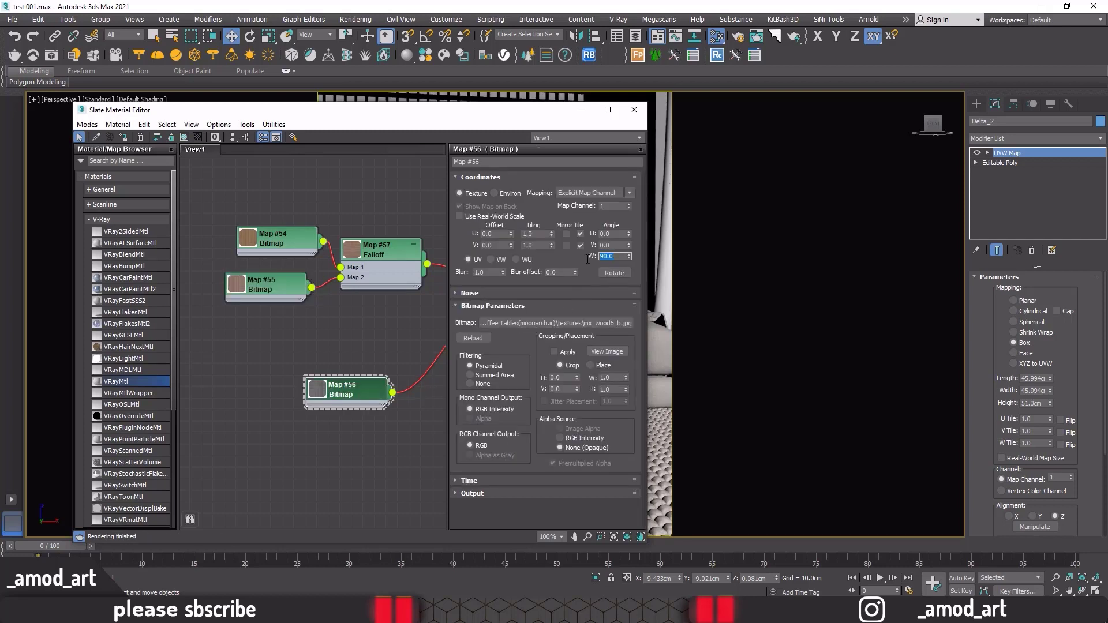
pyautogui.click(634, 109)
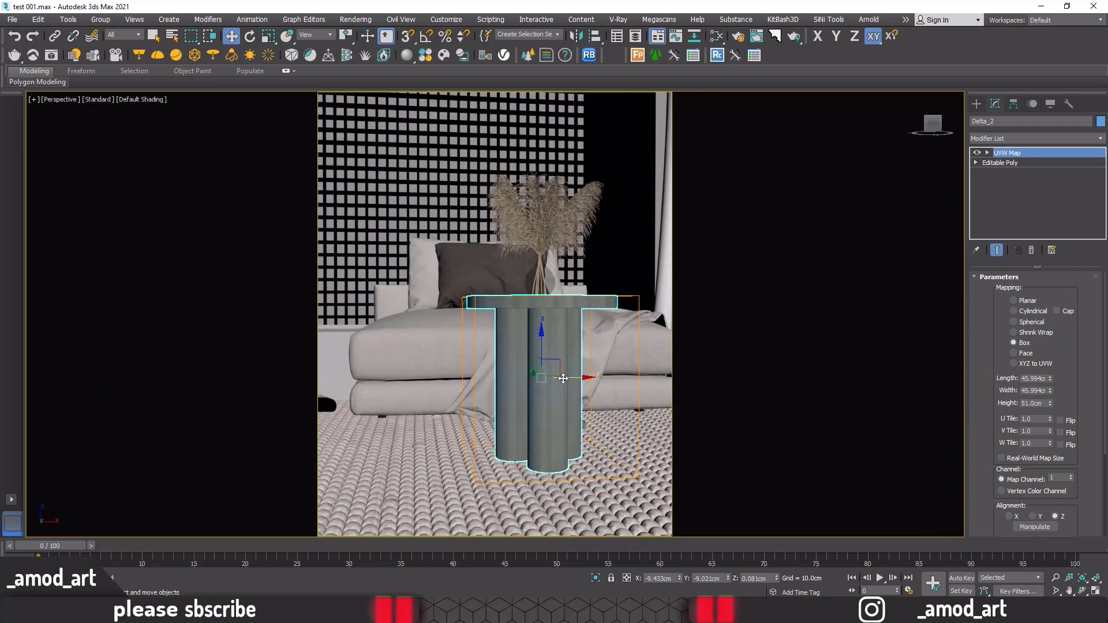
# Step: Scale the table's UVW Map gizmo to 135%, stretch it along Y and Z, then shrink it to 82%
pyautogui.keyDown('alt'); pyautogui.moveTo(562, 378); pyautogui.dragTo(611, 358, button='middle'); pyautogui.keyUp('alt')
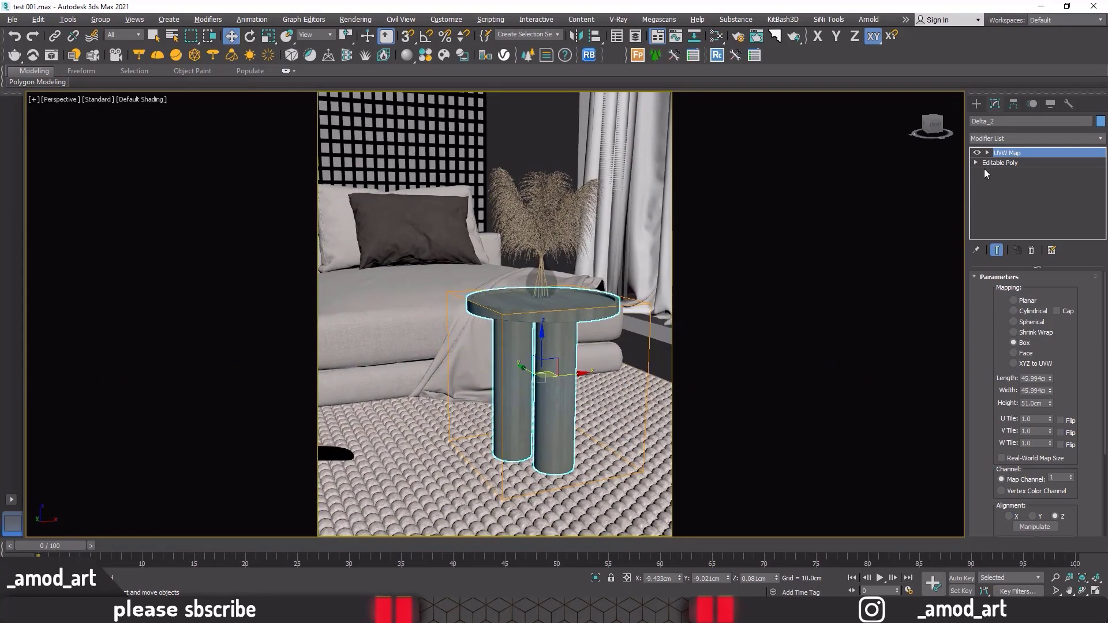
pyautogui.click(988, 152)
pyautogui.click(270, 37)
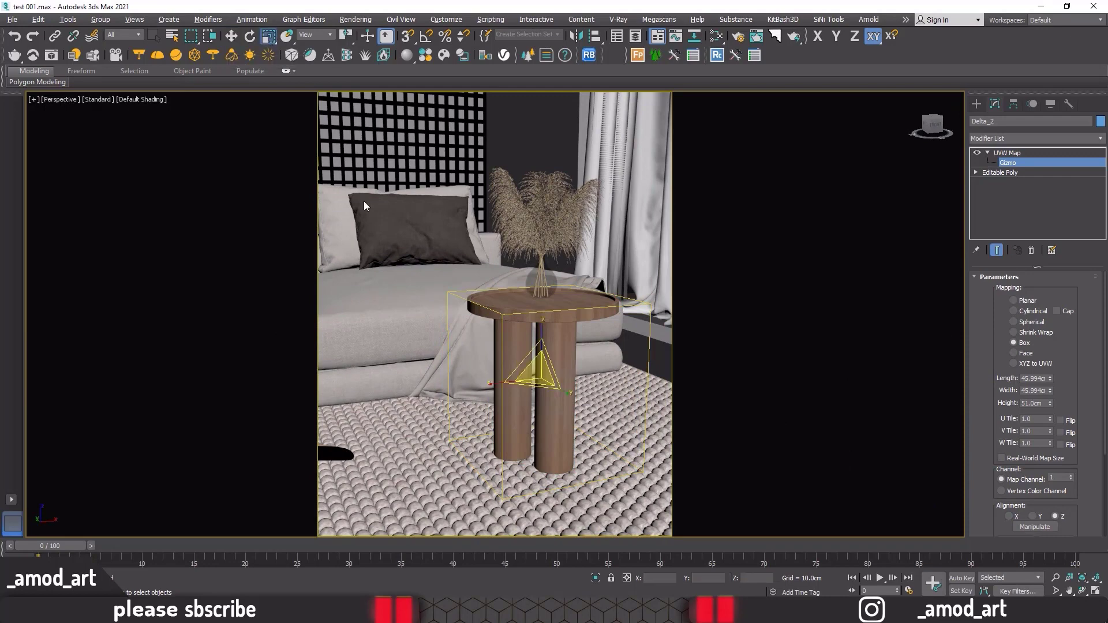
pyautogui.moveTo(538, 370)
pyautogui.mouseDown()
pyautogui.moveTo(535, 351)
pyautogui.moveTo(481, 383)
pyautogui.mouseUp()
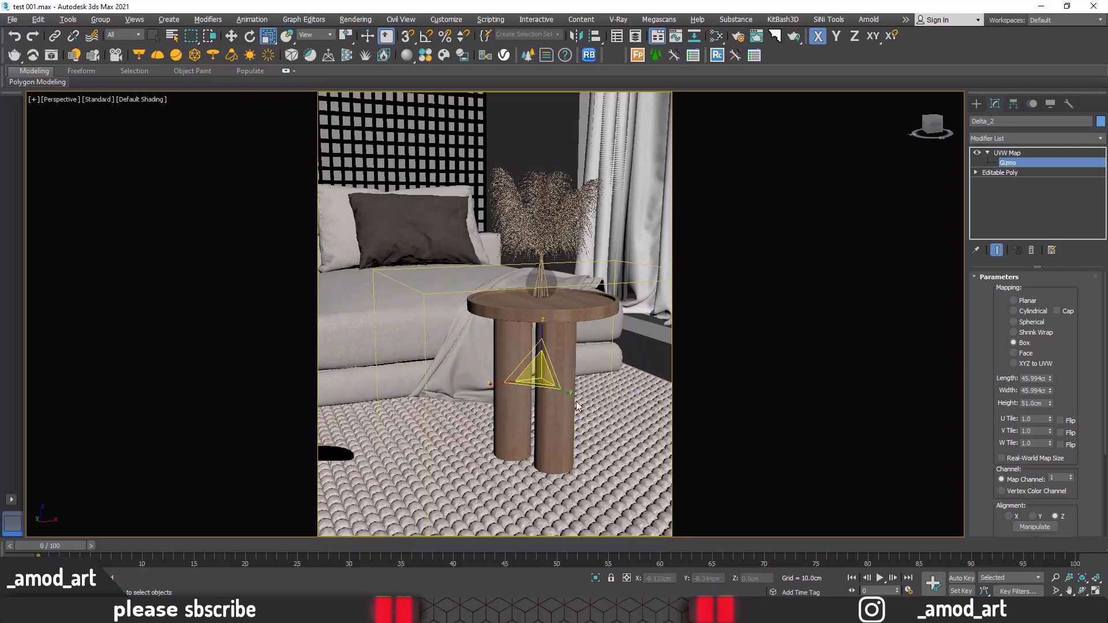
pyautogui.moveTo(569, 392); pyautogui.dragTo(577, 393)
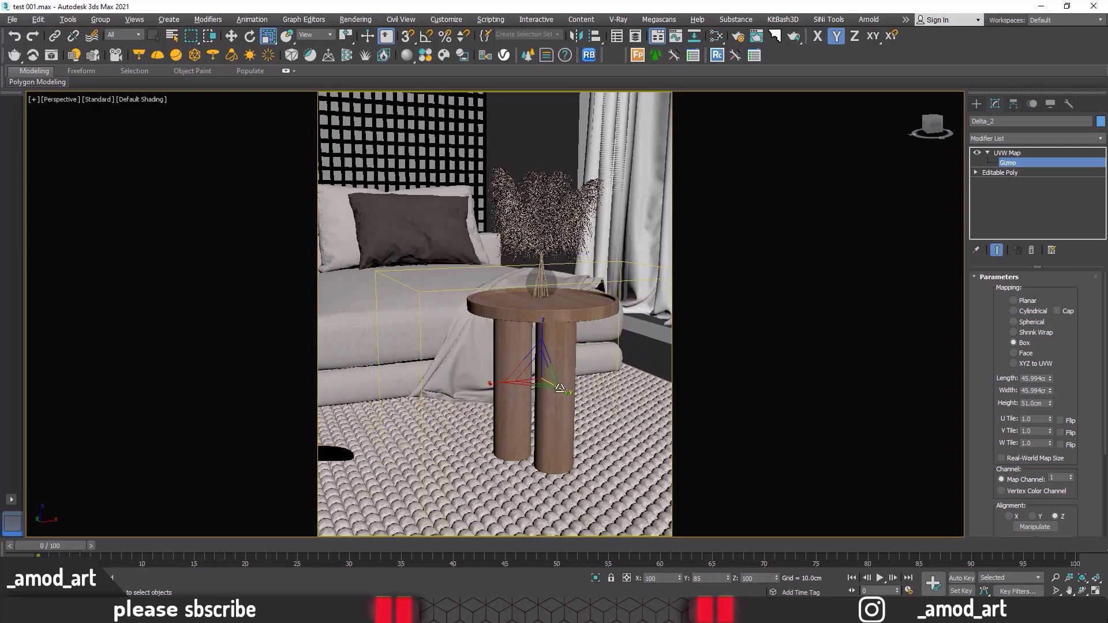
pyautogui.moveTo(541, 330); pyautogui.dragTo(534, 277)
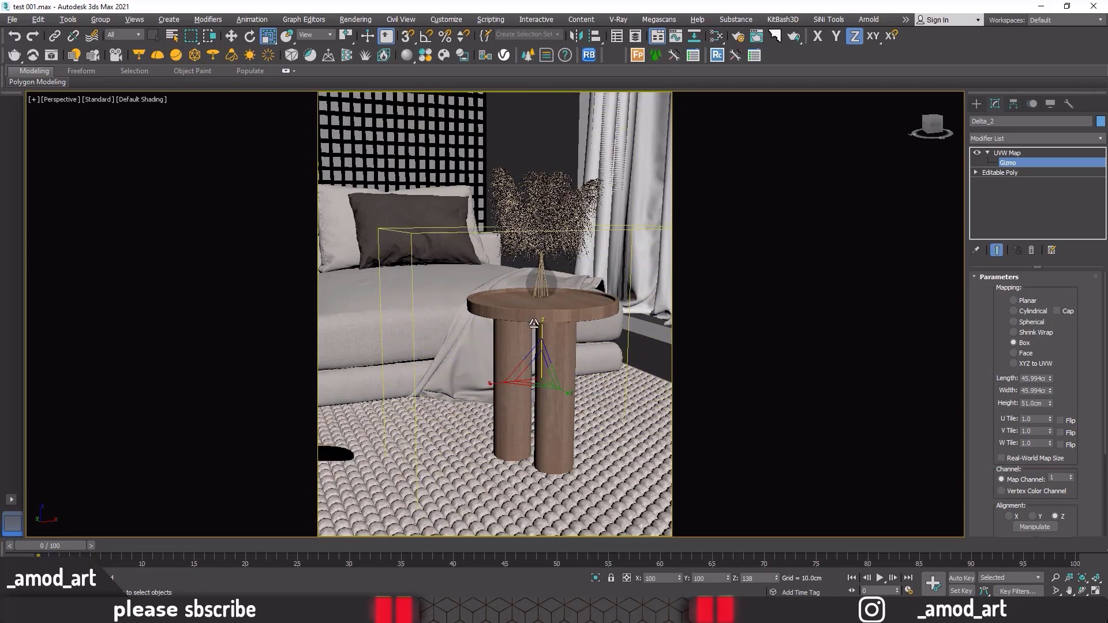
pyautogui.moveTo(535, 374); pyautogui.dragTo(535, 398)
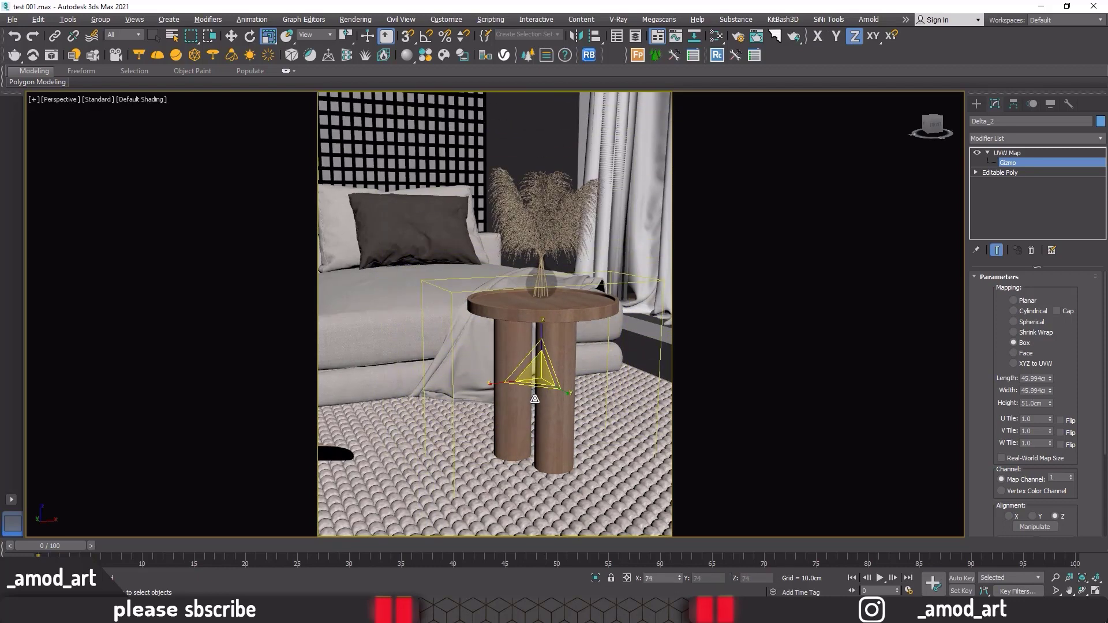
pyautogui.click(1013, 153)
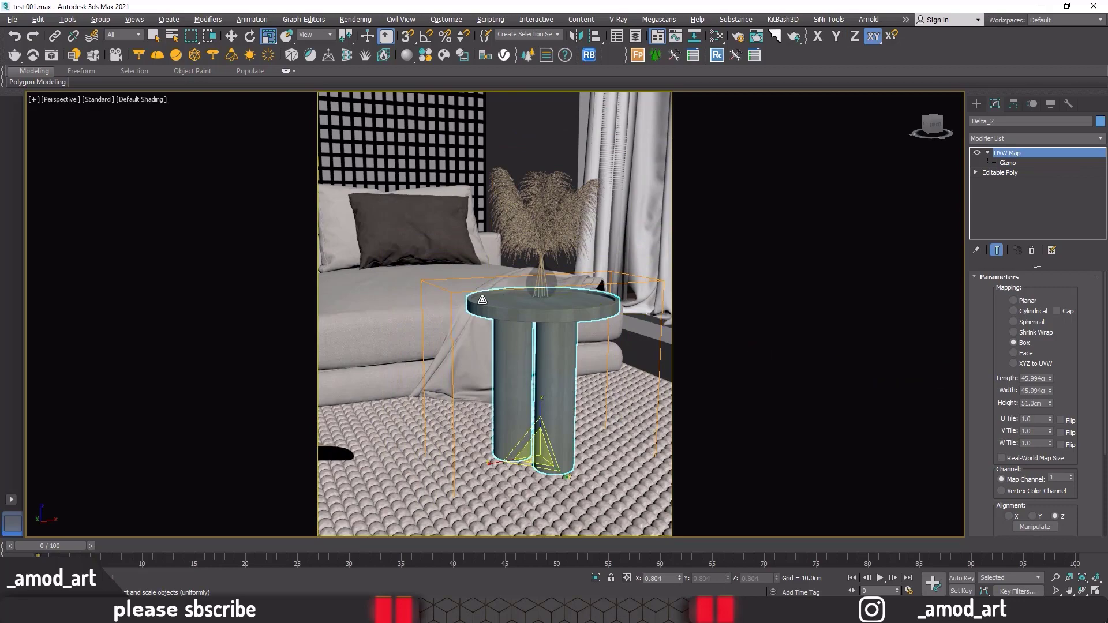
pyautogui.click(232, 36)
# Step: Move the side table to the right, select Box001 and open a maximised Slate Material Editor
pyautogui.moveTo(537, 399); pyautogui.dragTo(454, 293)
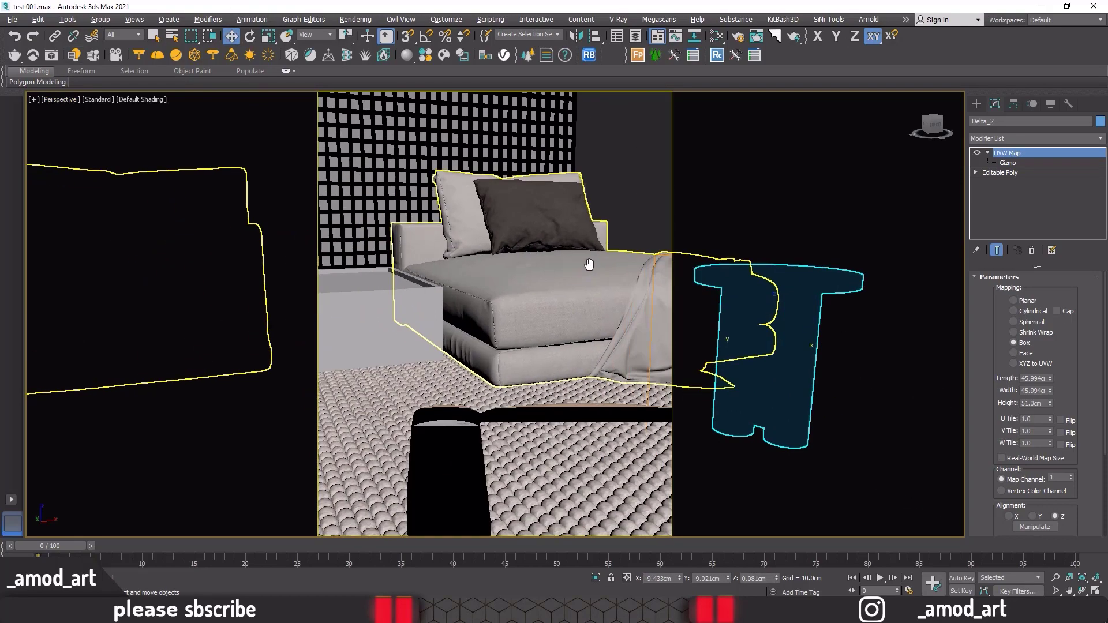
pyautogui.click(454, 293)
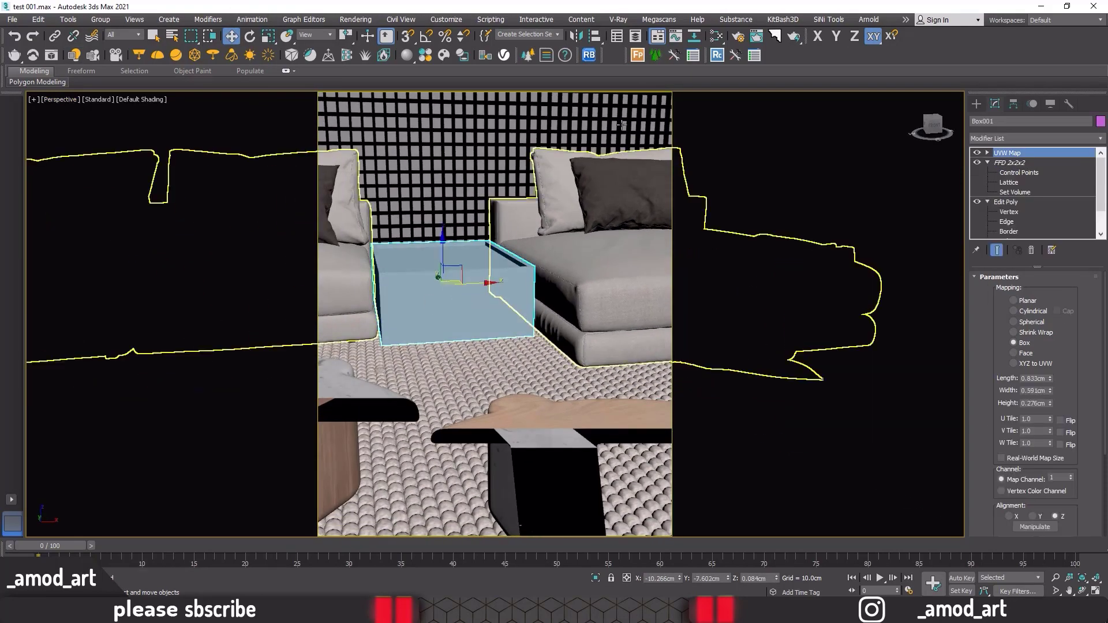
pyautogui.click(716, 37)
pyautogui.moveTo(372, 115); pyautogui.dragTo(745, 5)
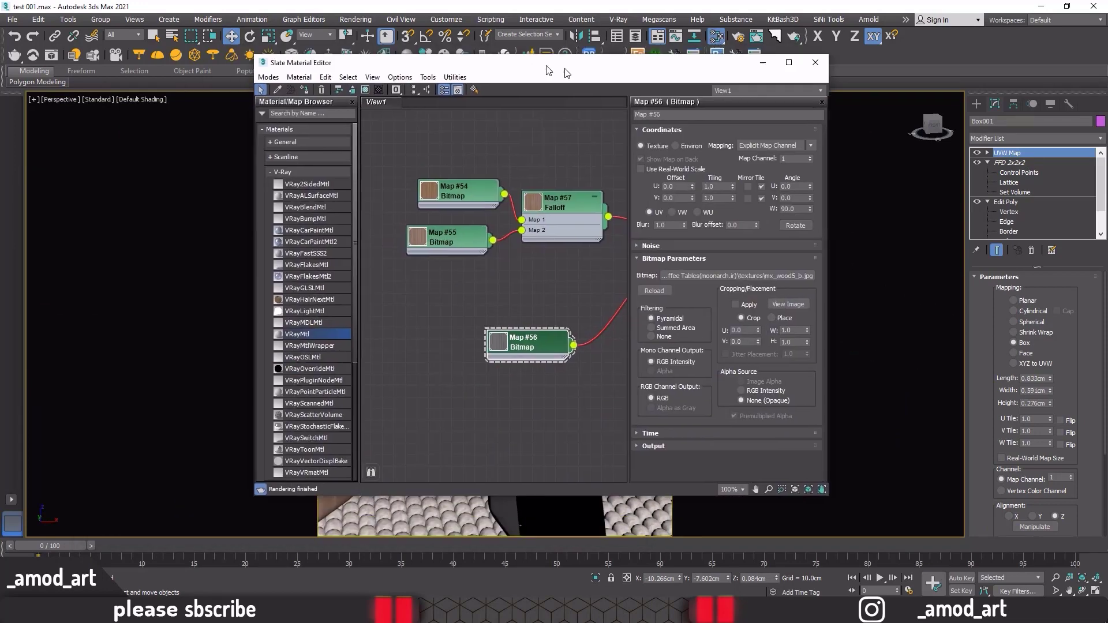
pyautogui.doubleClick(745, 4)
# Step: Locate the Laminate_A02_120cm #0_leg material tree and display its parameters
pyautogui.scroll(-3, 639, 340)
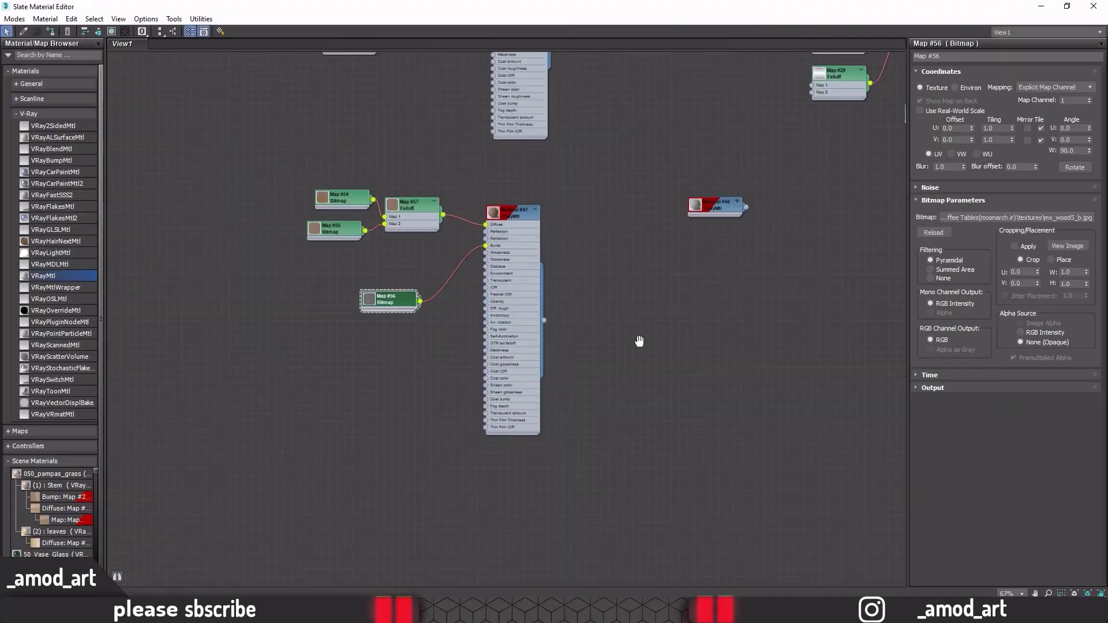
pyautogui.scroll(-3, 636, 355)
pyautogui.scroll(-1, 666, 296)
pyautogui.moveTo(666, 296); pyautogui.dragTo(460, 434, button='middle')
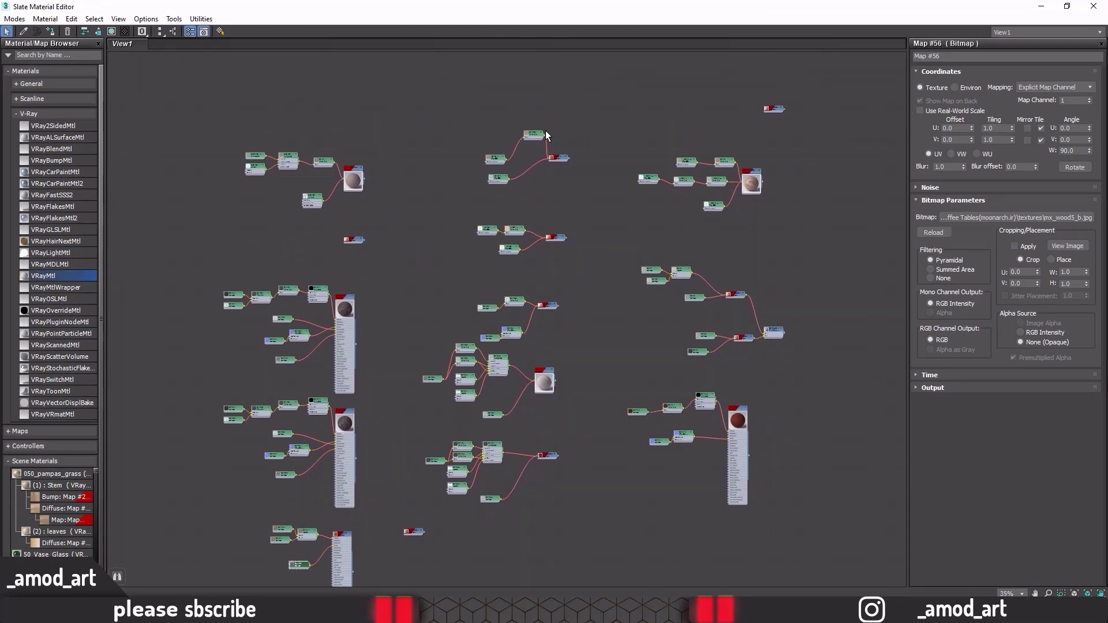
pyautogui.scroll(5, 562, 223)
pyautogui.moveTo(567, 359); pyautogui.dragTo(564, 349, button='middle')
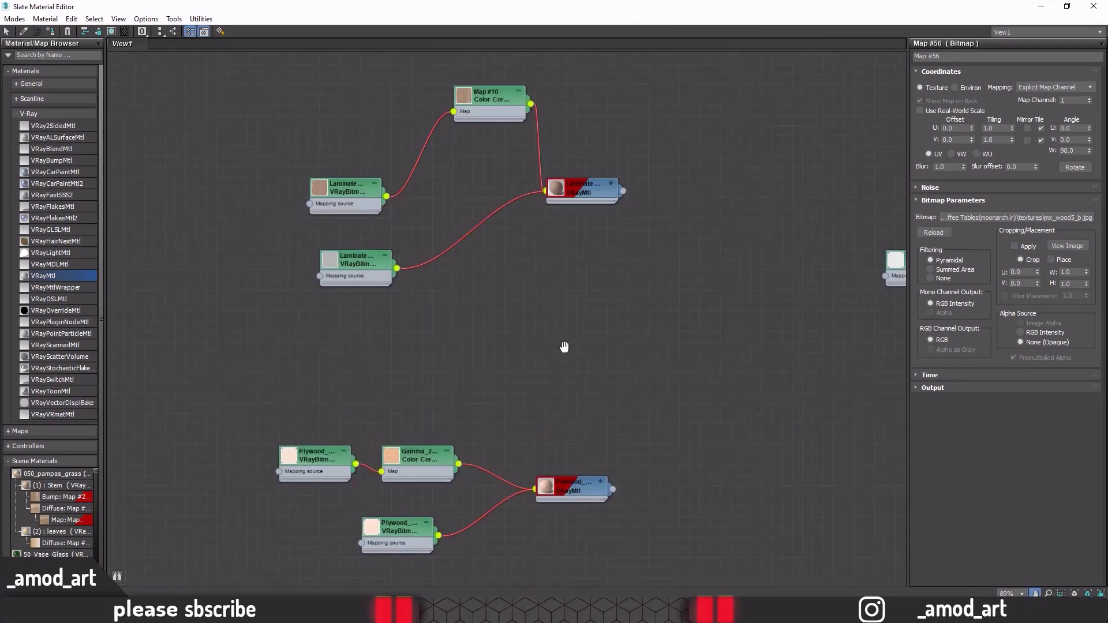
pyautogui.scroll(1, 565, 346)
pyautogui.doubleClick(589, 177)
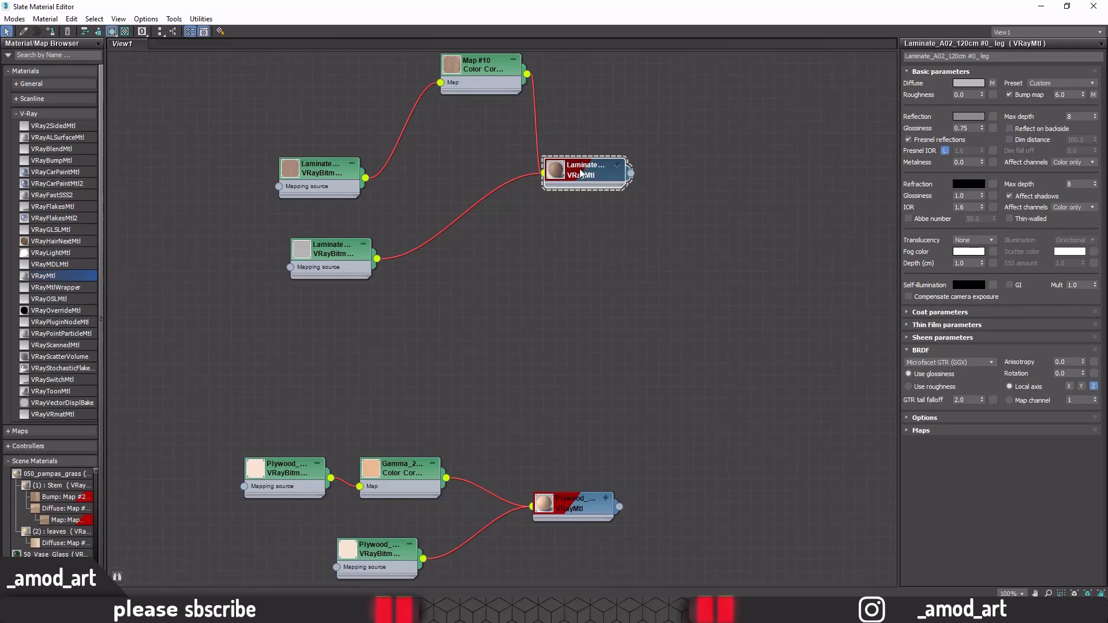
# Step: Assign the Laminate_A02_120cm #0_leg material to Box001
pyautogui.doubleClick(567, 6)
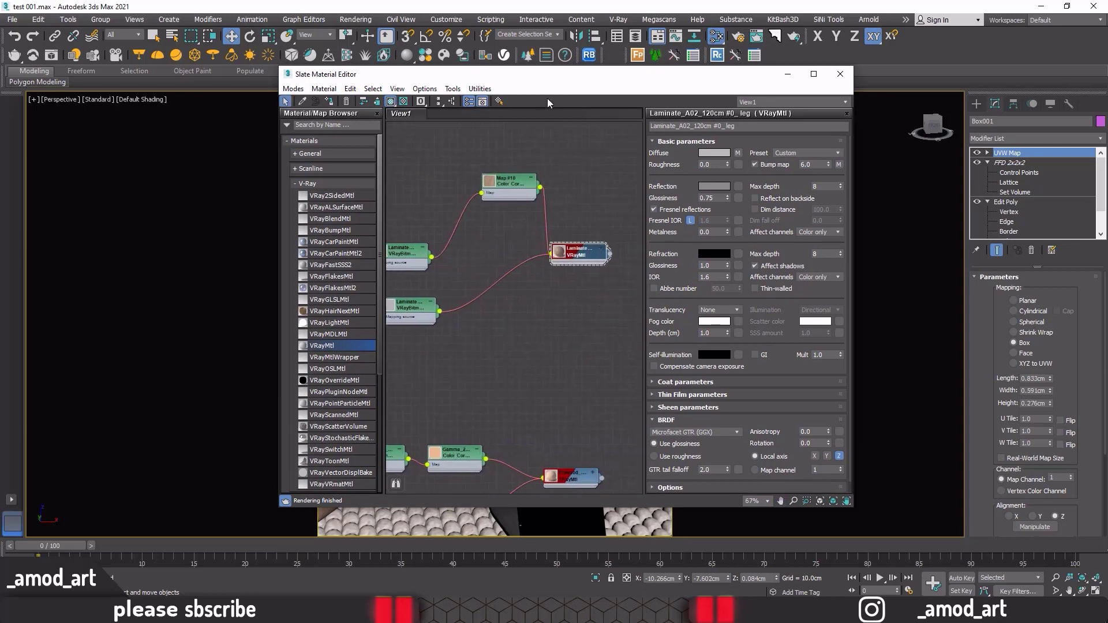
pyautogui.moveTo(554, 78); pyautogui.dragTo(828, 72)
pyautogui.scroll(3, 851, 250)
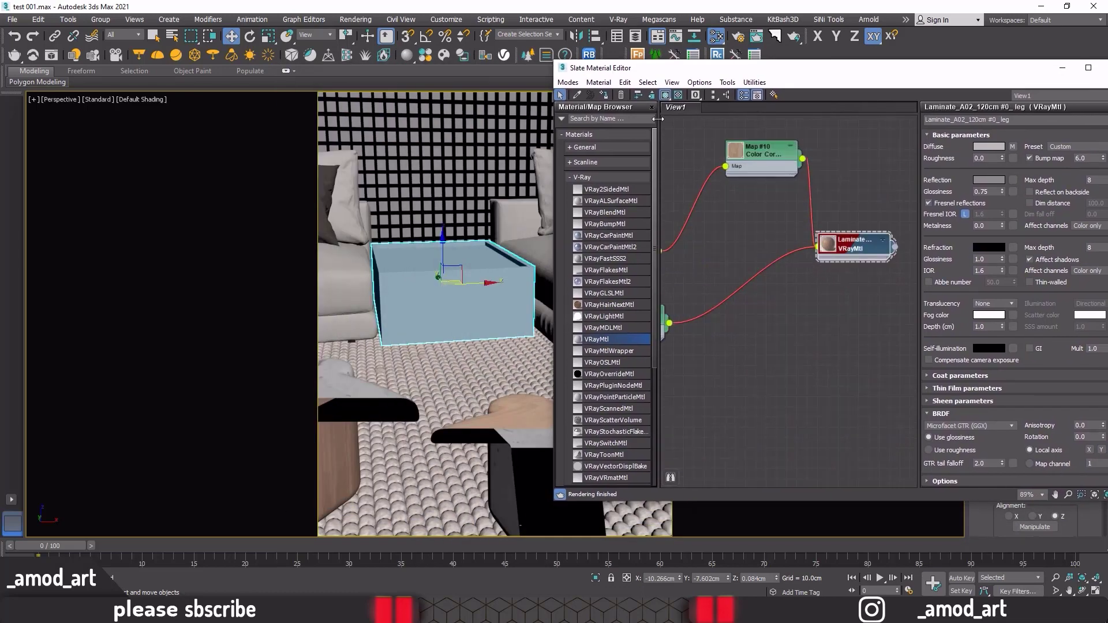
pyautogui.click(606, 97)
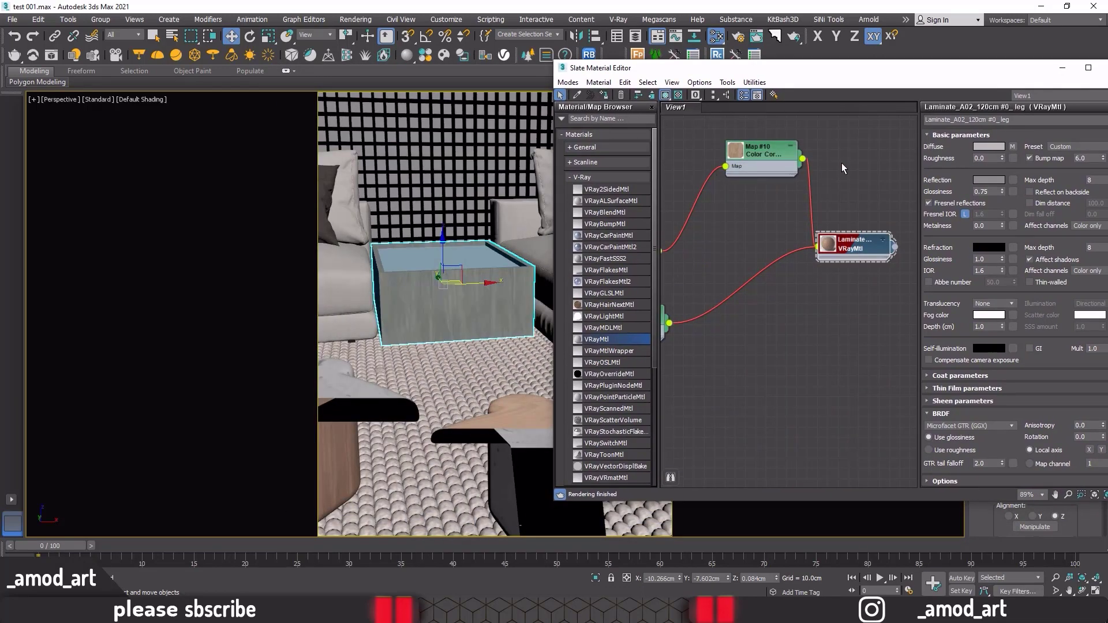
# Step: Find Material #39 and view it in a larger preview window, then close the preview
pyautogui.moveTo(808, 288); pyautogui.dragTo(774, 225, button='middle')
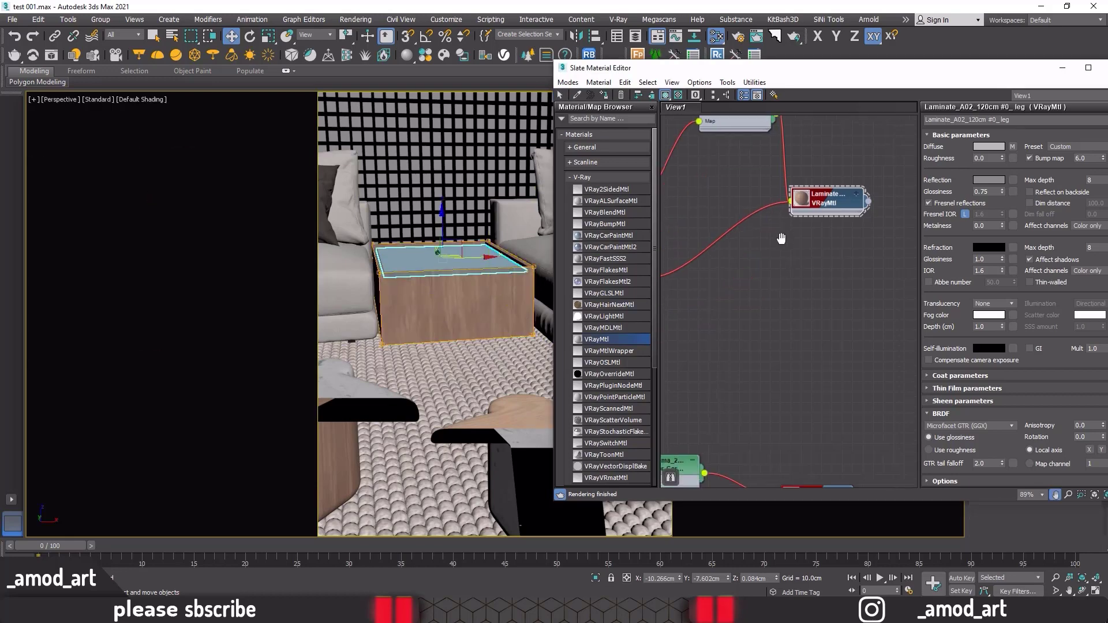
pyautogui.doubleClick(791, 71)
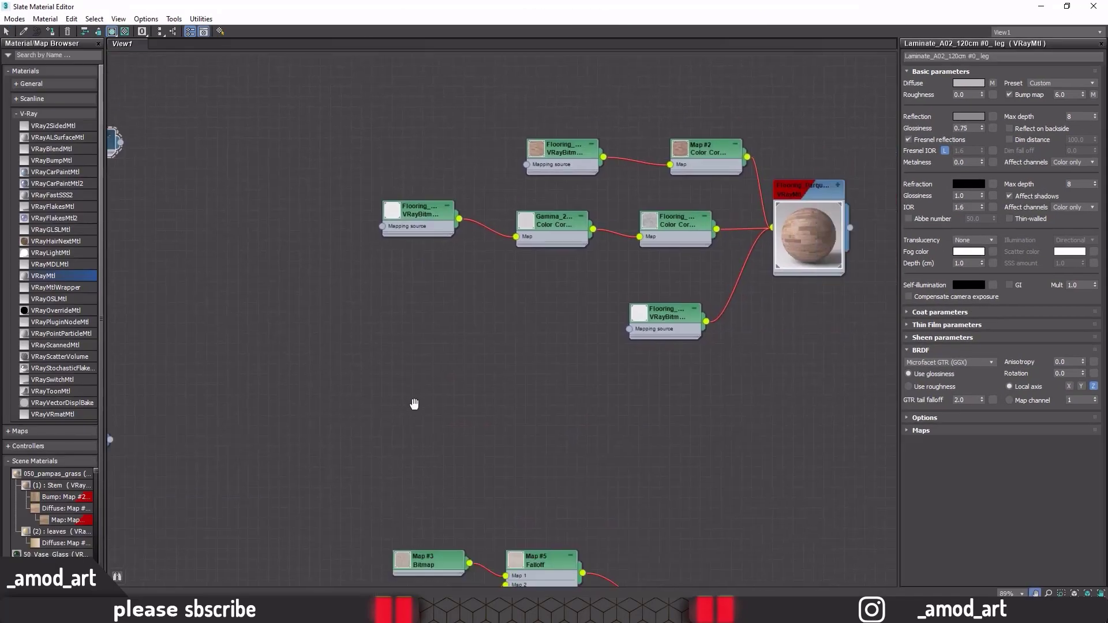
pyautogui.moveTo(415, 404)
pyautogui.mouseDown(button='middle')
pyautogui.moveTo(544, 167)
pyautogui.moveTo(806, 269)
pyautogui.mouseUp(button='middle')
pyautogui.moveTo(217, 368); pyautogui.dragTo(557, 355, button='middle')
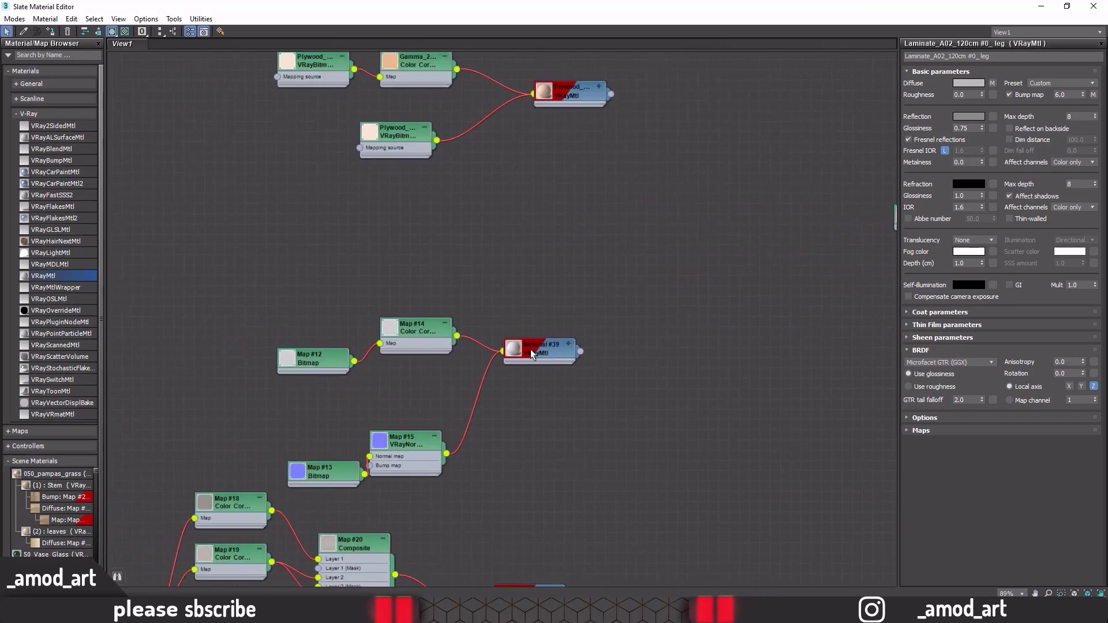
pyautogui.click(531, 349)
pyautogui.rightClick(511, 352)
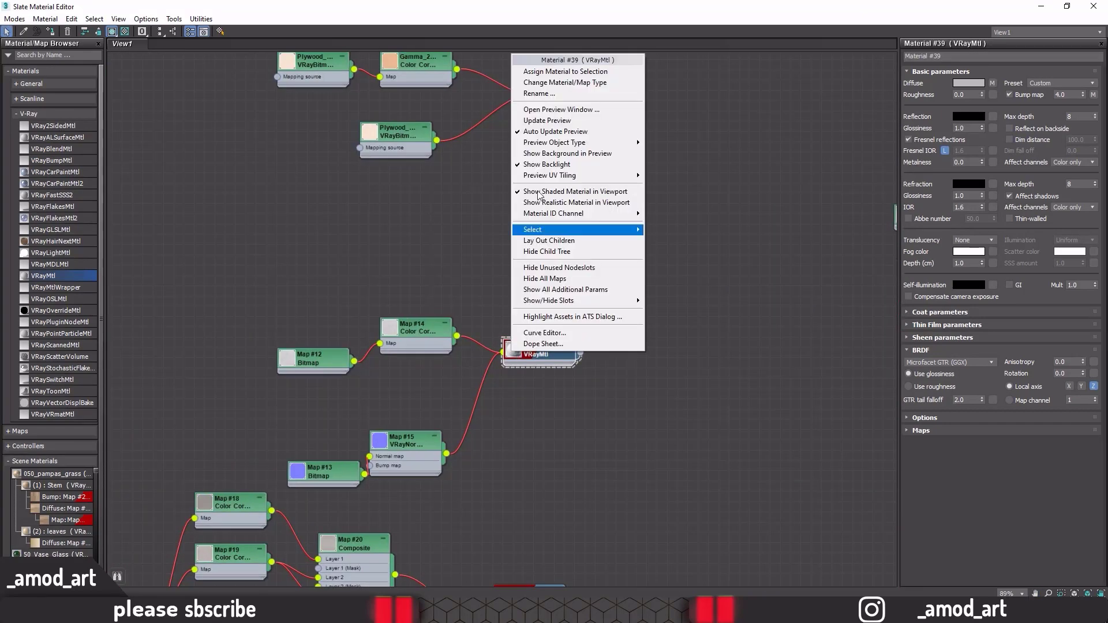
pyautogui.click(543, 113)
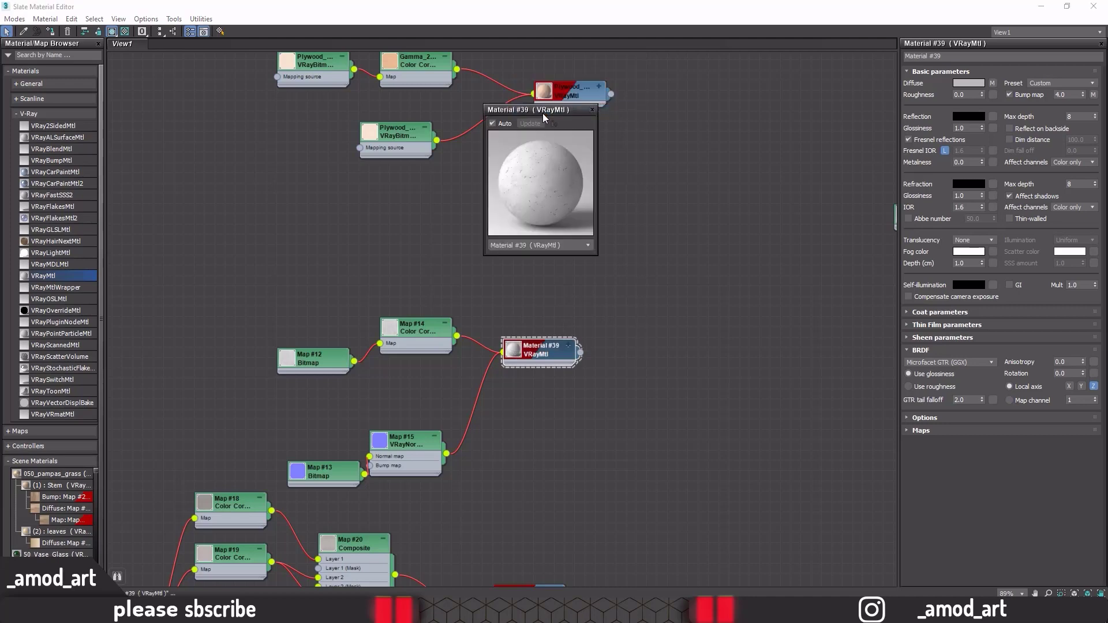
pyautogui.click(587, 109)
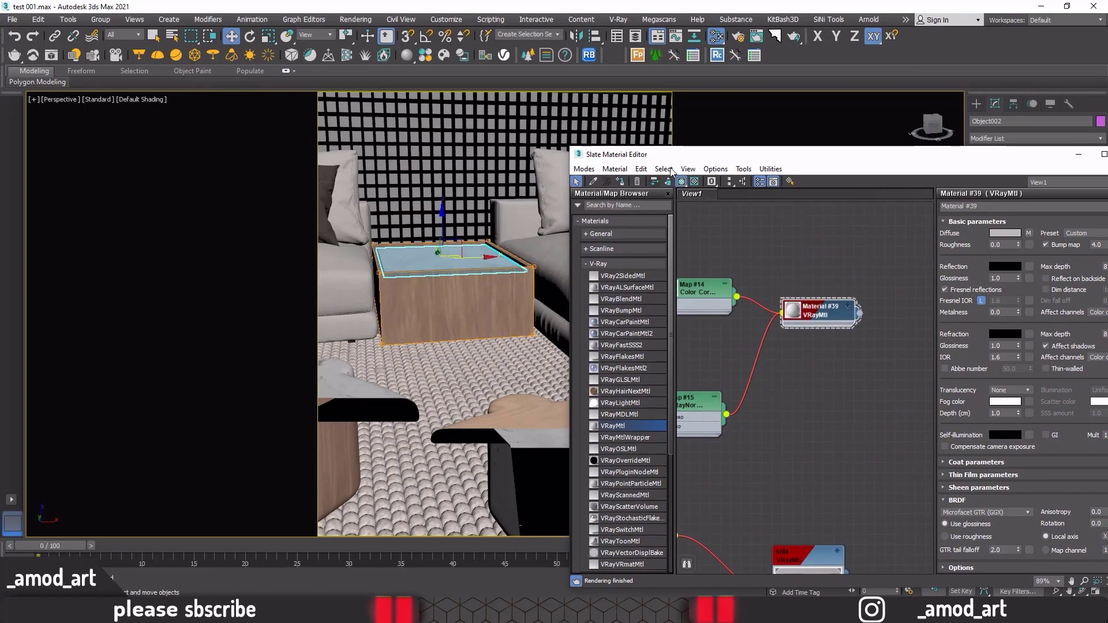
# Step: Close the material editor and render the living room from the camera view
pyautogui.moveTo(691, 154); pyautogui.dragTo(579, 142)
pyautogui.click(1017, 142)
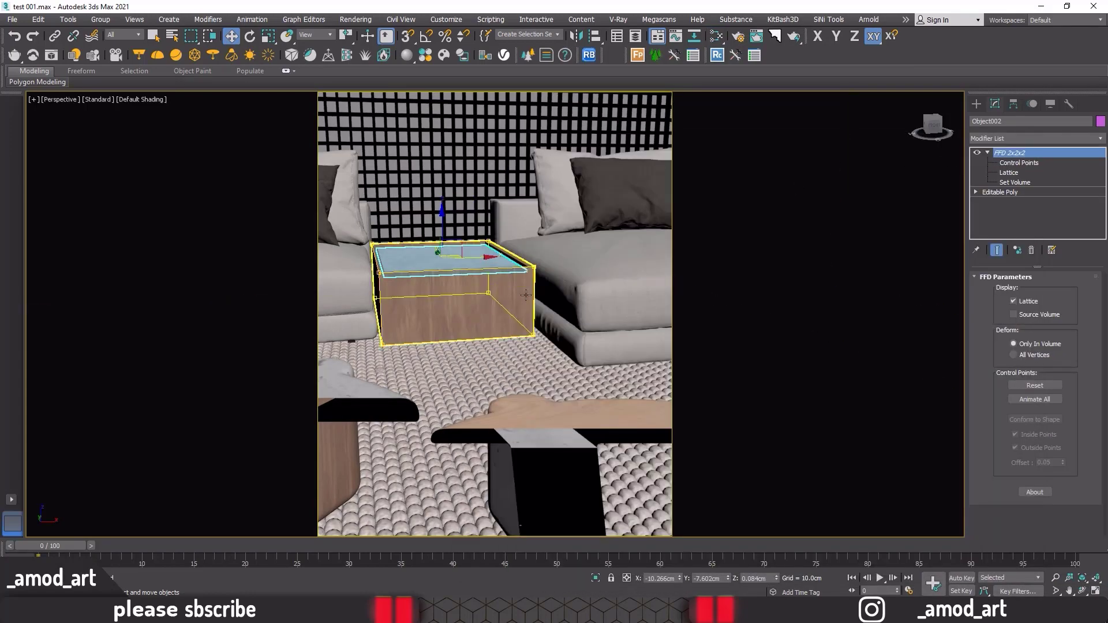
pyautogui.press('c')
pyautogui.click(51, 54)
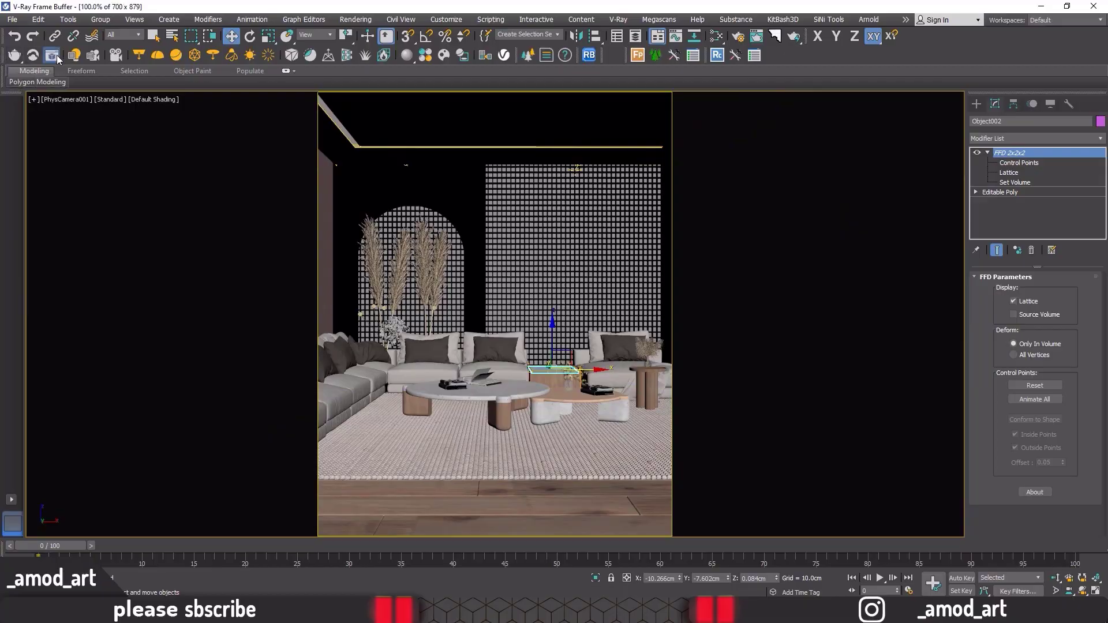
pyautogui.click(884, 39)
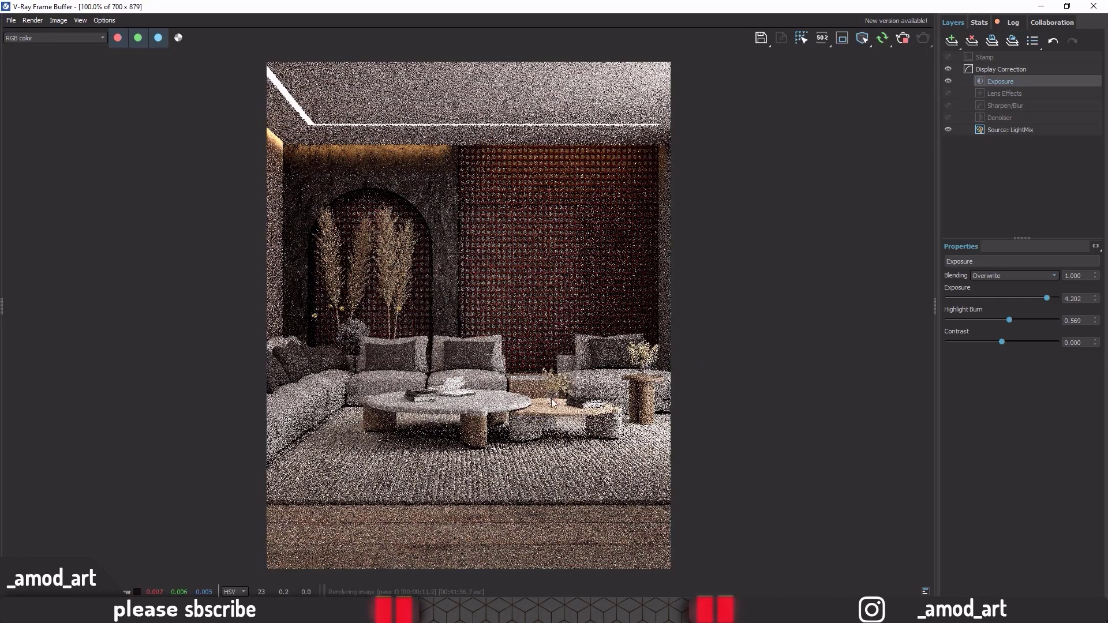
# Step: Compare with the reference photo and raise the render exposure to 4.894
pyautogui.hotkey('alt', 'Tab')
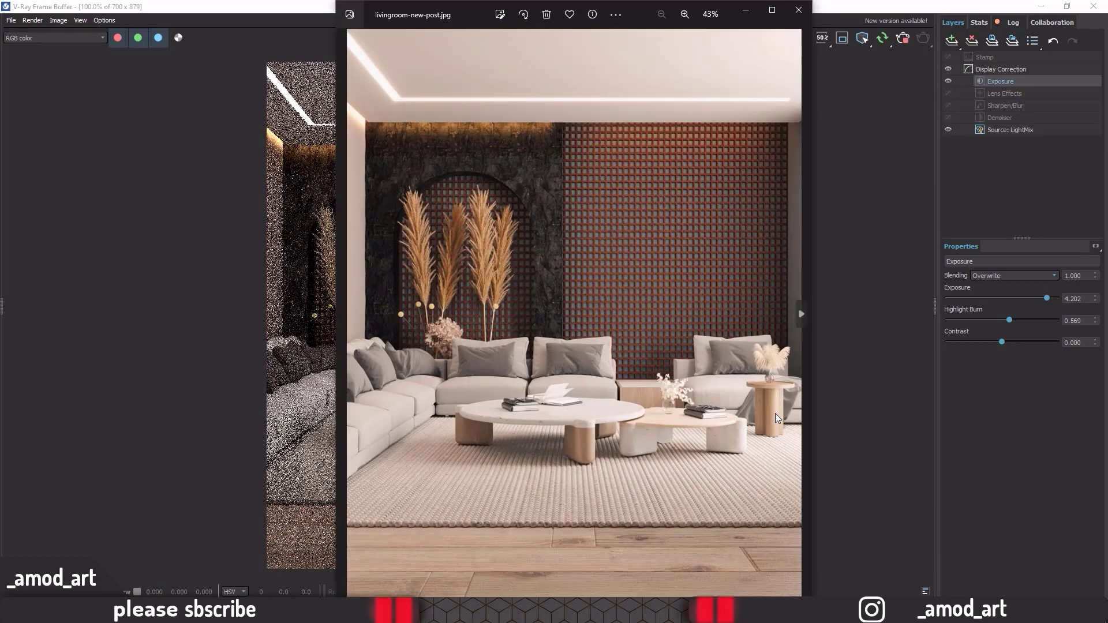
pyautogui.click(746, 12)
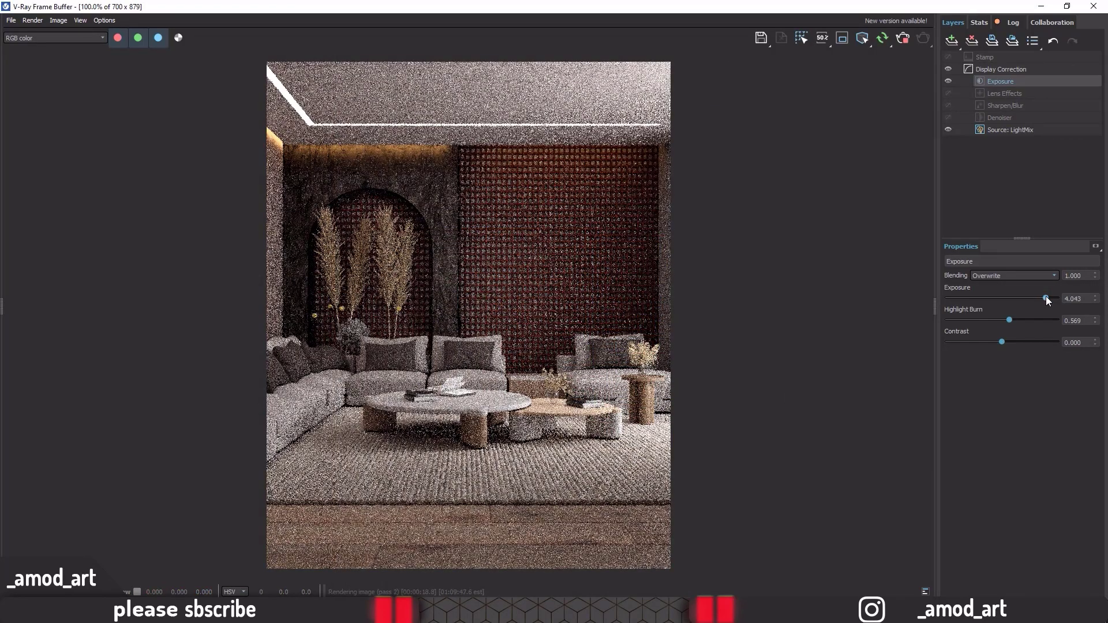
pyautogui.moveTo(1047, 298); pyautogui.dragTo(1055, 297)
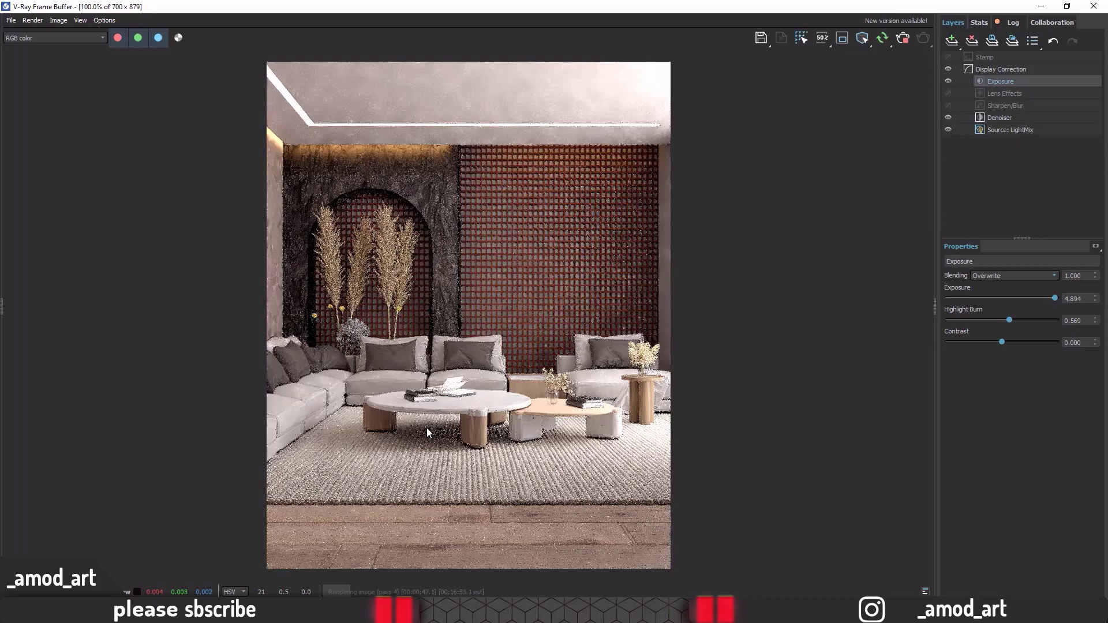
pyautogui.moveTo(727, 5); pyautogui.dragTo(378, 28)
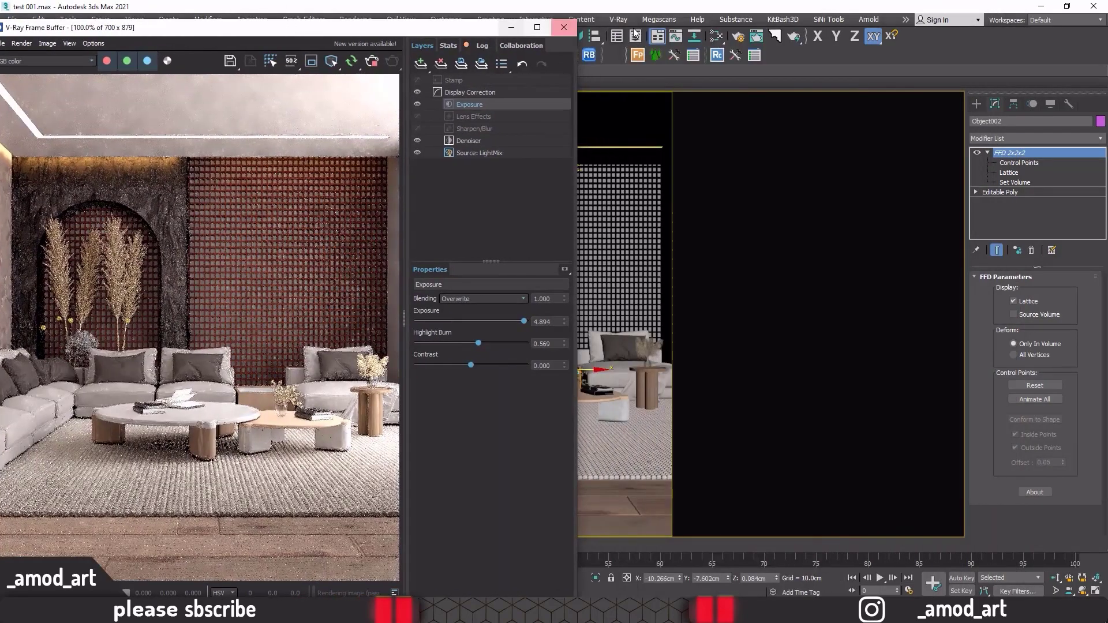
# Step: Lower VRayDirt Map #53 radius from 2.0cm to 1.0cm, placing the render beside the editor
pyautogui.press('m')
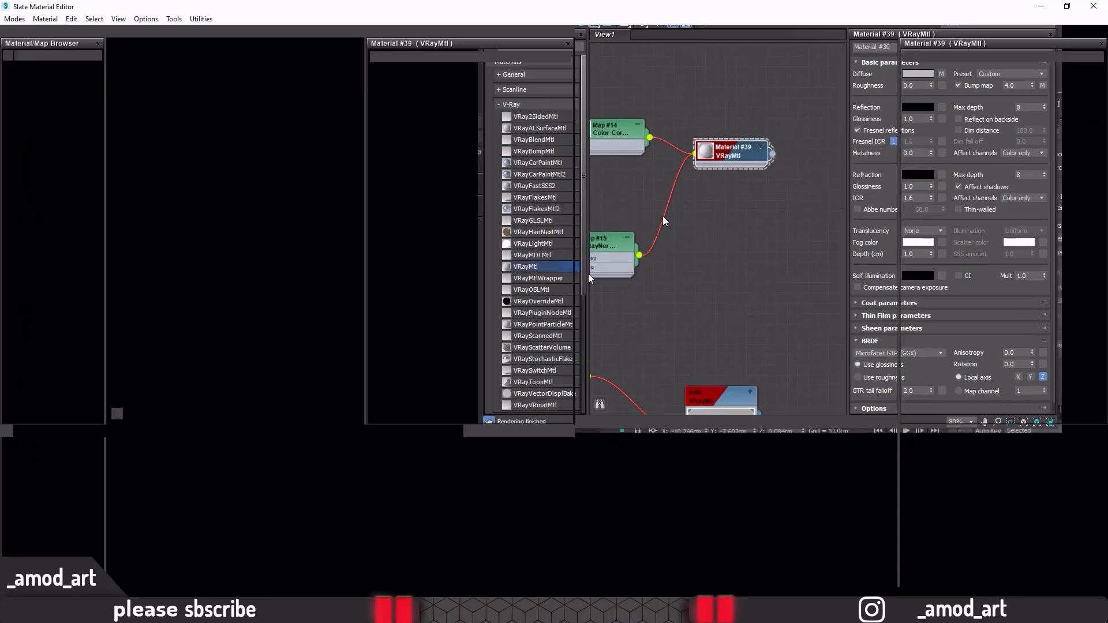
pyautogui.scroll(-3, 777, 310)
pyautogui.scroll(-3, 777, 310)
pyautogui.scroll(3, 483, 275)
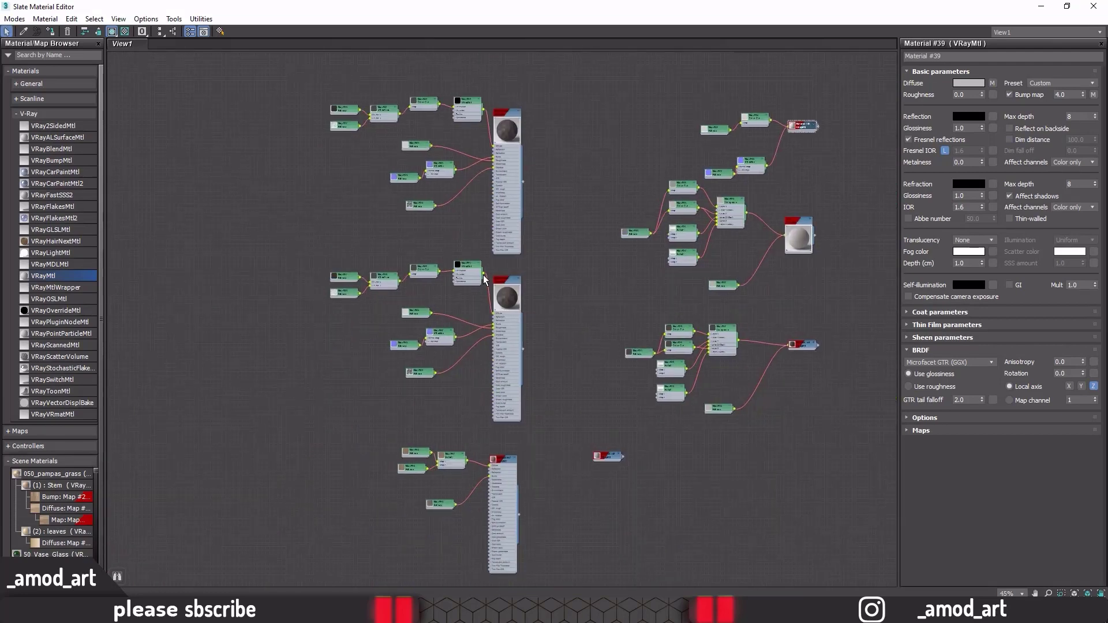
pyautogui.scroll(3, 459, 259)
pyautogui.doubleClick(458, 258)
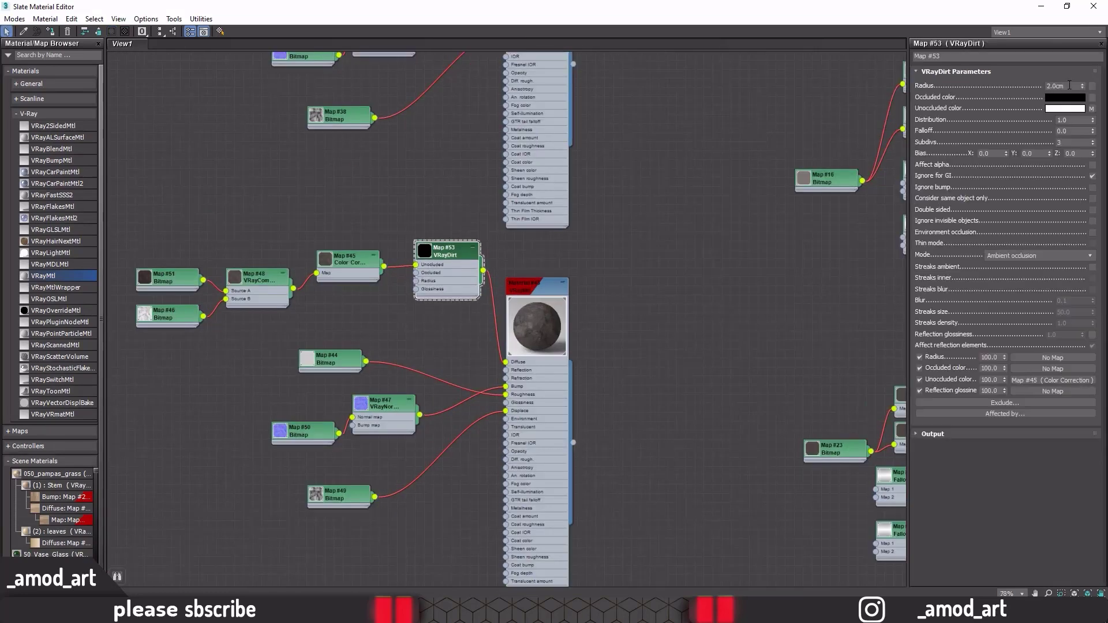
pyautogui.moveTo(1070, 86); pyautogui.dragTo(1040, 96)
pyautogui.write('1')
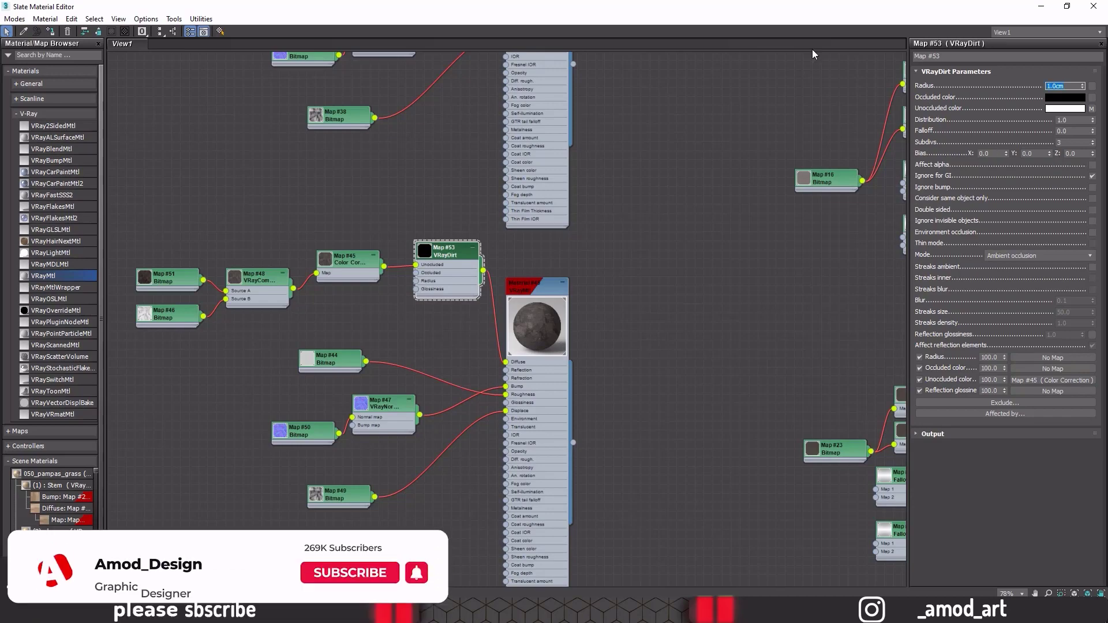
pyautogui.doubleClick(797, 7)
pyautogui.moveTo(783, 82); pyautogui.dragTo(825, 89)
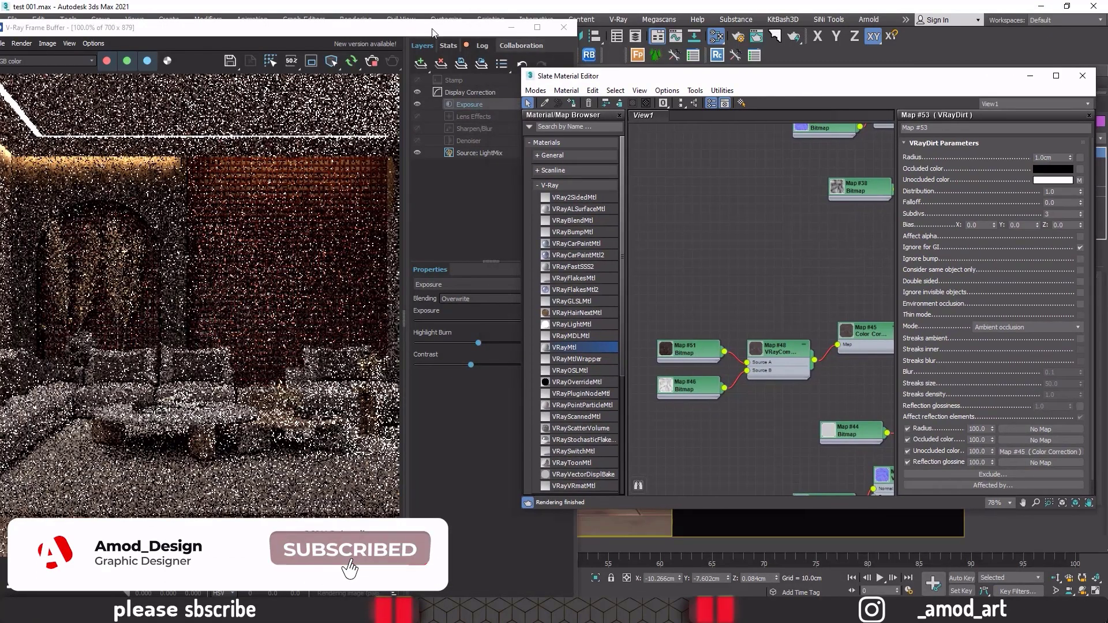
pyautogui.moveTo(401, 30); pyautogui.dragTo(628, 13)
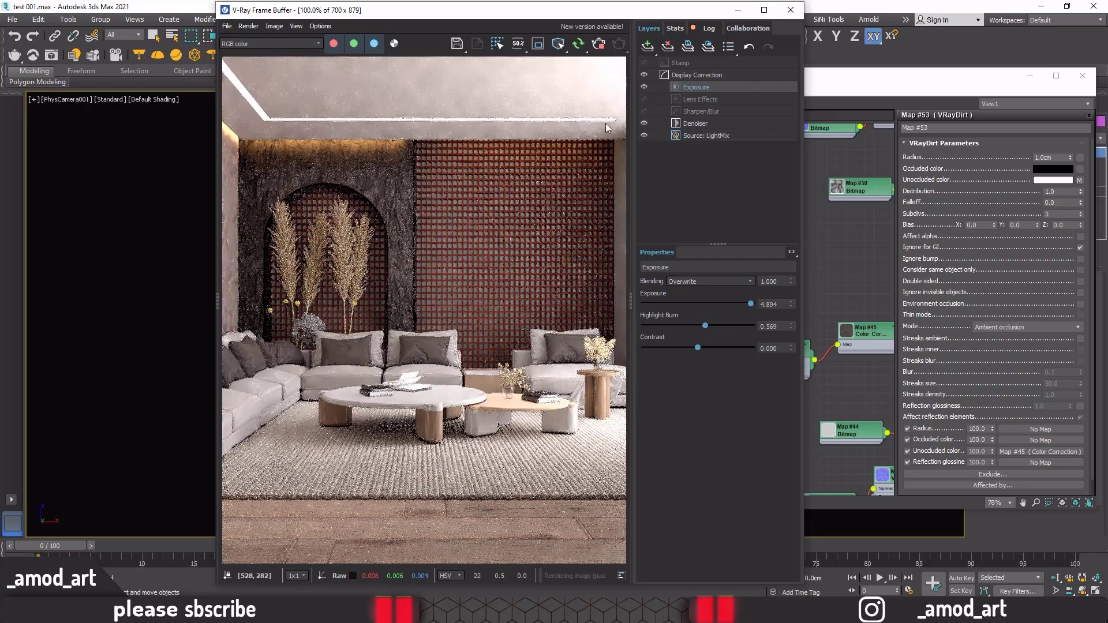
# Step: Stop the current render and close the frame buffer and material editor
pyautogui.click(599, 43)
pyautogui.click(789, 10)
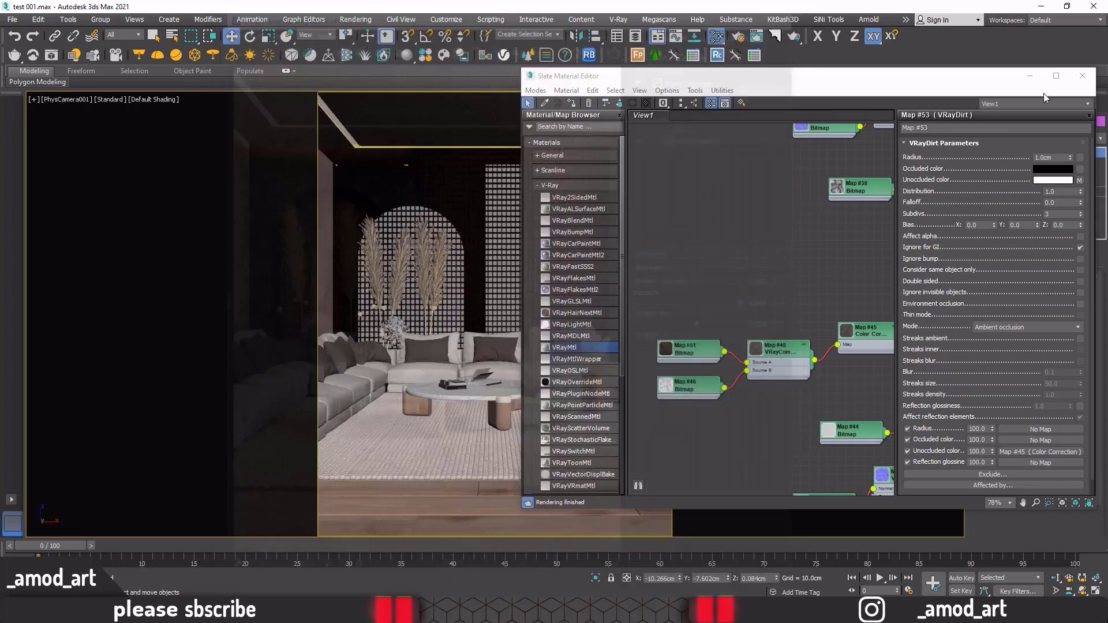
pyautogui.click(1083, 76)
pyautogui.click(717, 36)
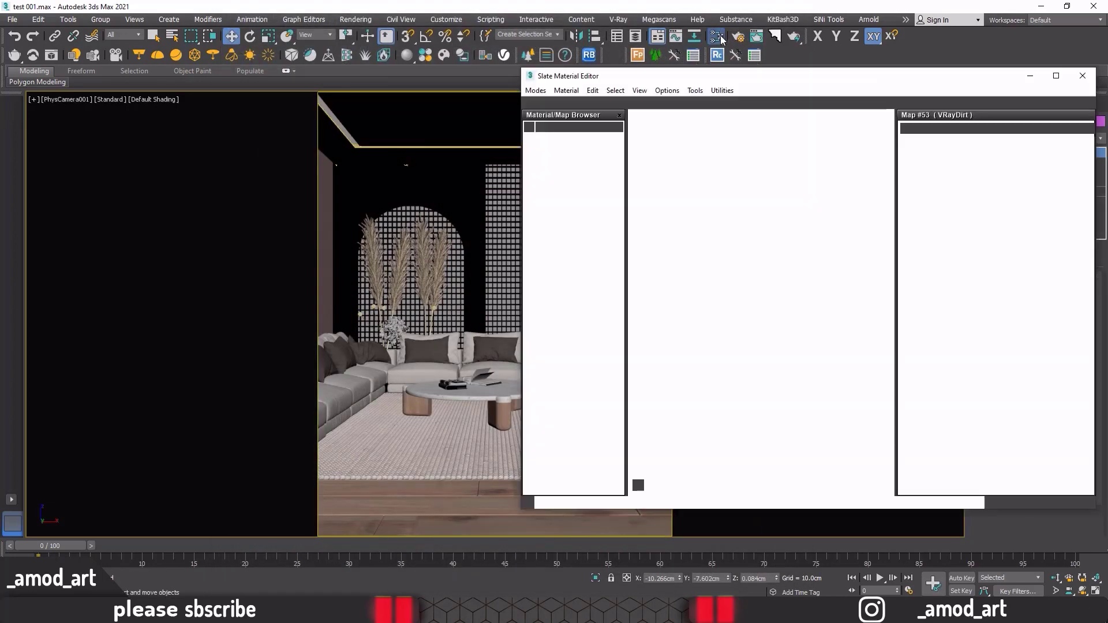
pyautogui.click(1083, 76)
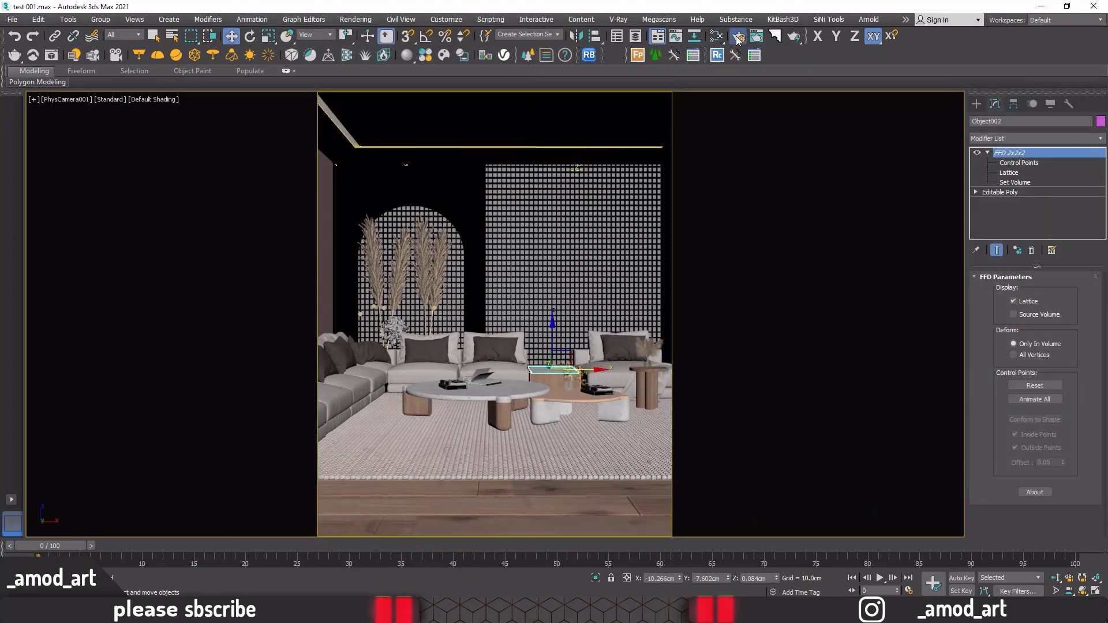
# Step: Set the Bucket image sampler, 0.007 noise threshold and 1100 light cache subdivs
pyautogui.click(737, 37)
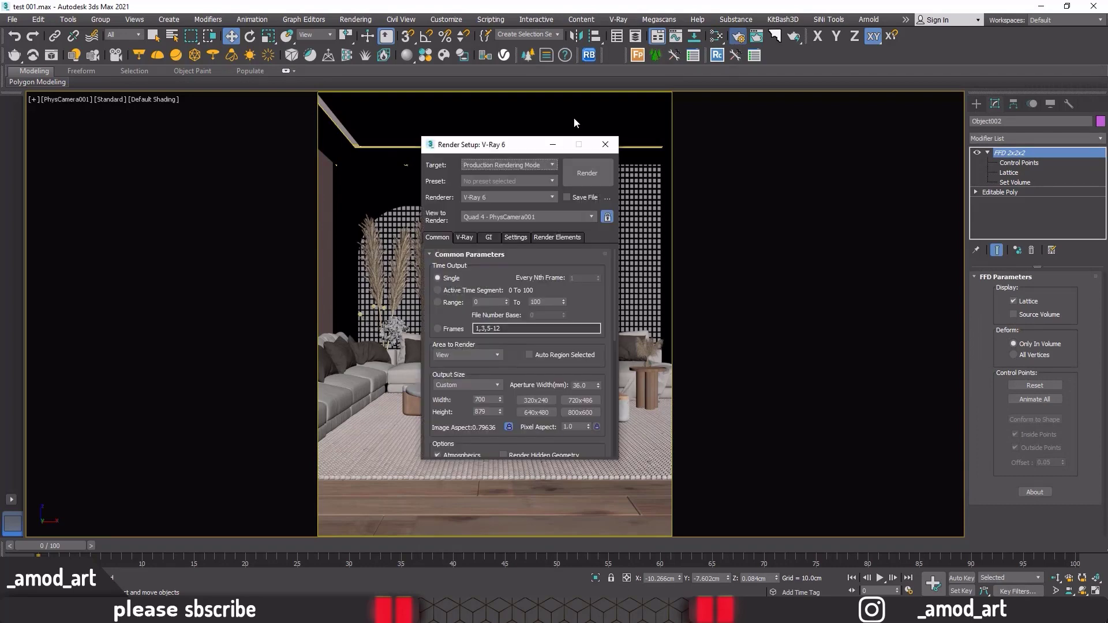
pyautogui.doubleClick(487, 398)
pyautogui.click(468, 241)
pyautogui.click(473, 339)
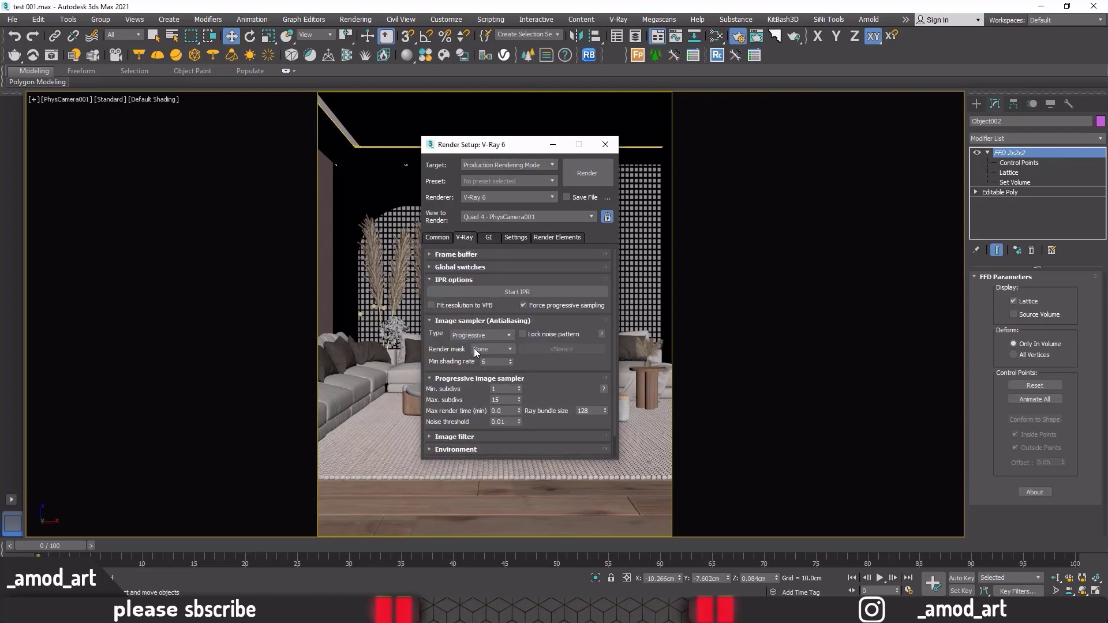
pyautogui.click(496, 401)
pyautogui.write('12')
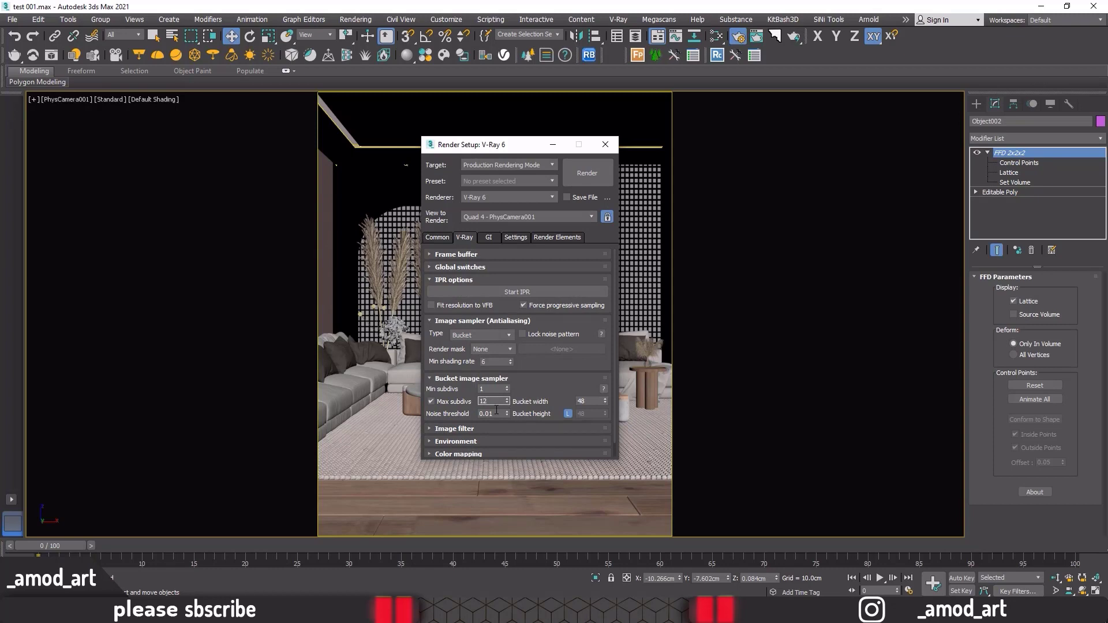
pyautogui.doubleClick(497, 411)
pyautogui.click(488, 237)
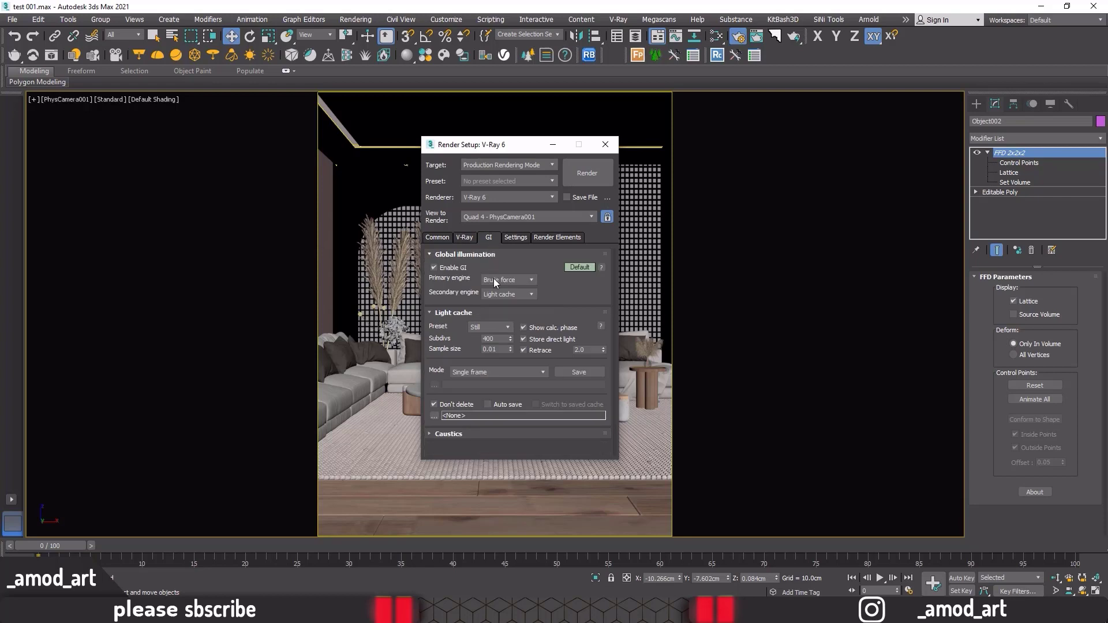
pyautogui.doubleClick(498, 336)
# Step: Set the VRayDenoiser render element preset to Strong and start rendering
pyautogui.click(543, 239)
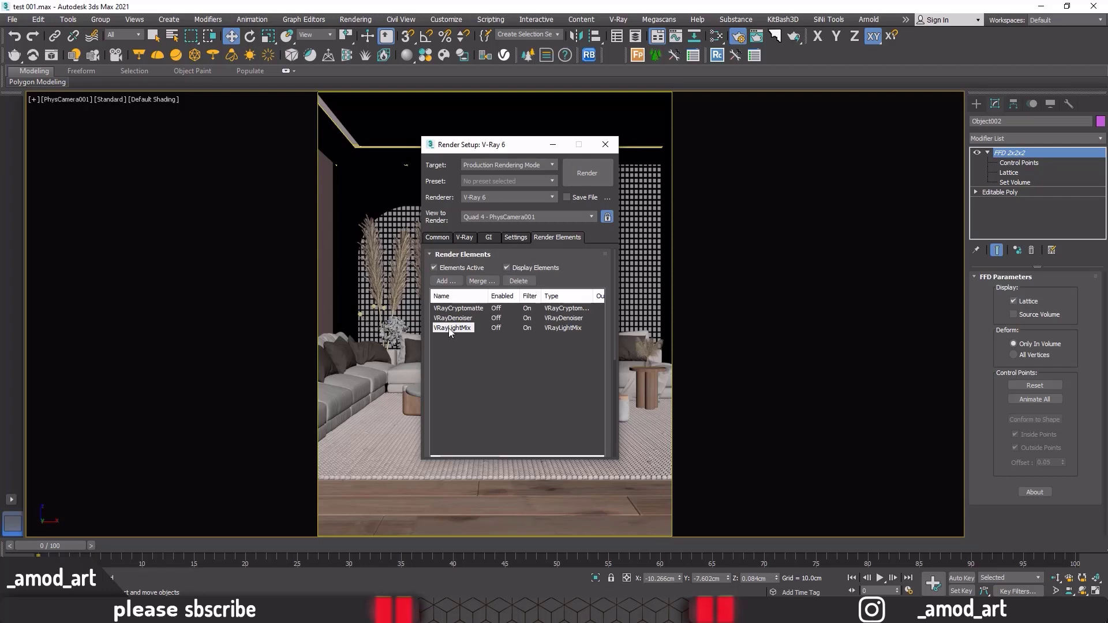
pyautogui.click(467, 321)
pyautogui.scroll(-5, 614, 337)
pyautogui.click(565, 425)
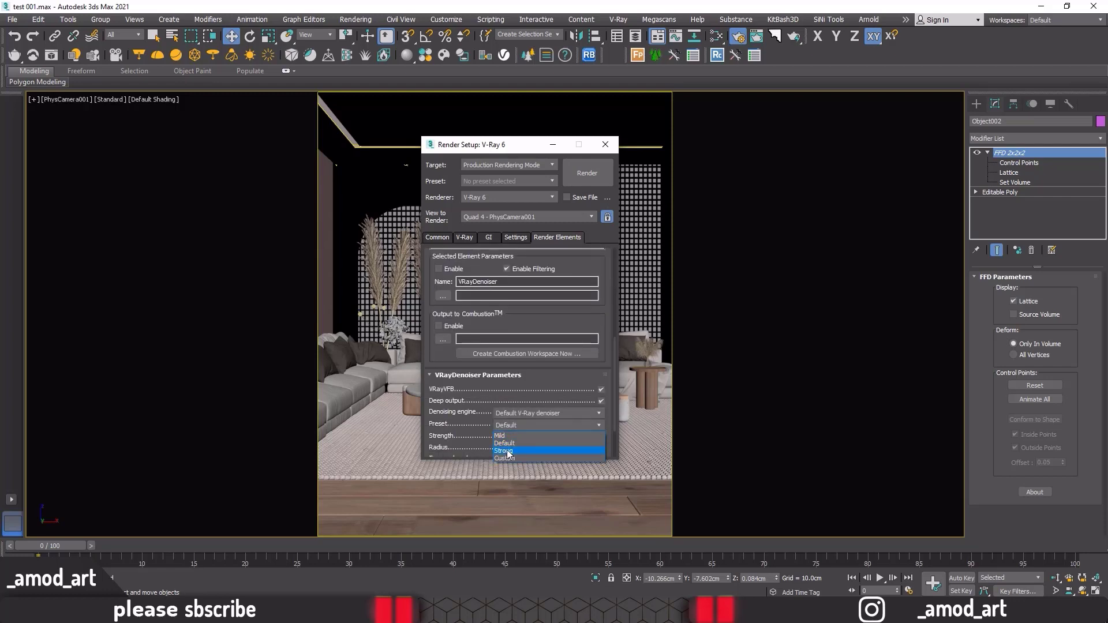
pyautogui.click(508, 452)
pyautogui.moveTo(615, 347); pyautogui.dragTo(615, 261)
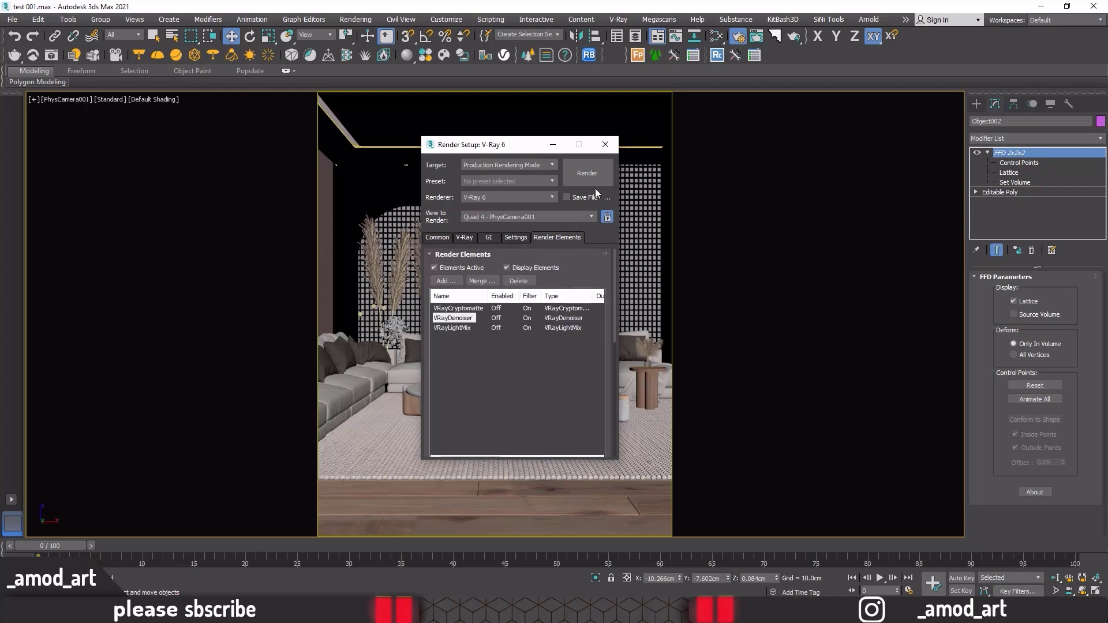
pyautogui.click(591, 172)
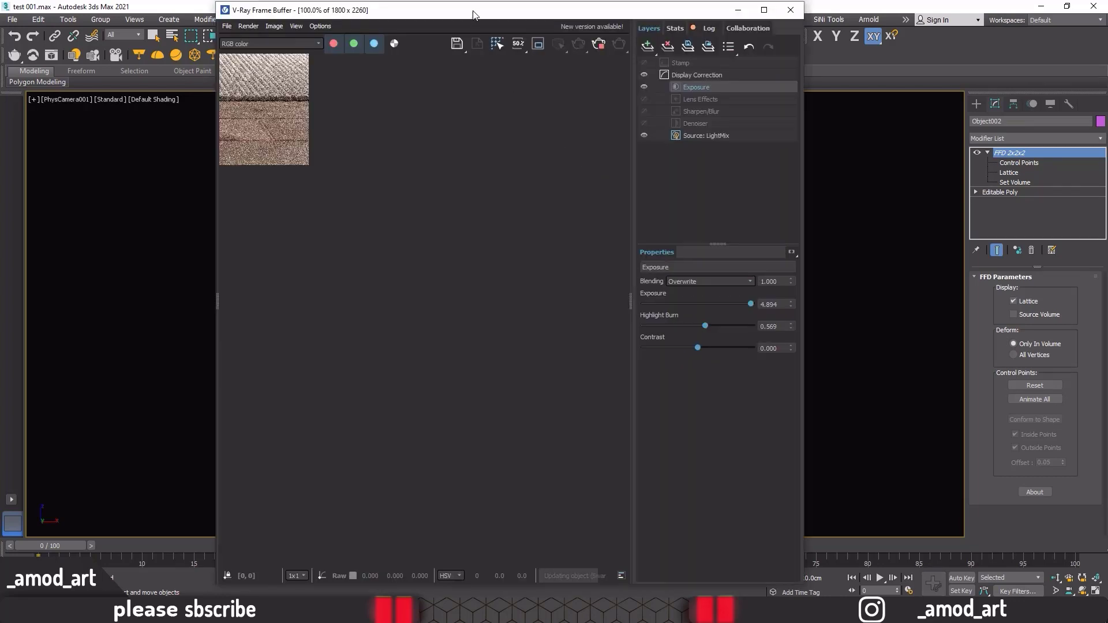
# Step: Maximise the V-Ray Frame Buffer, watch the test render, stop it and close the VFB
pyautogui.moveTo(476, 16); pyautogui.dragTo(492, 3)
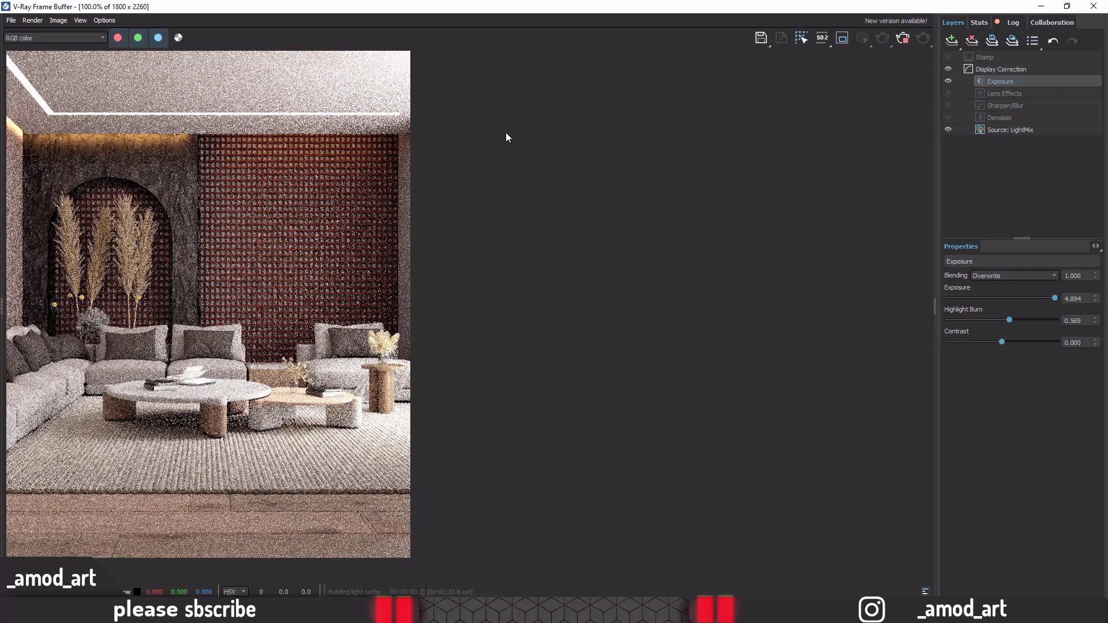
pyautogui.scroll(-2, 481, 239)
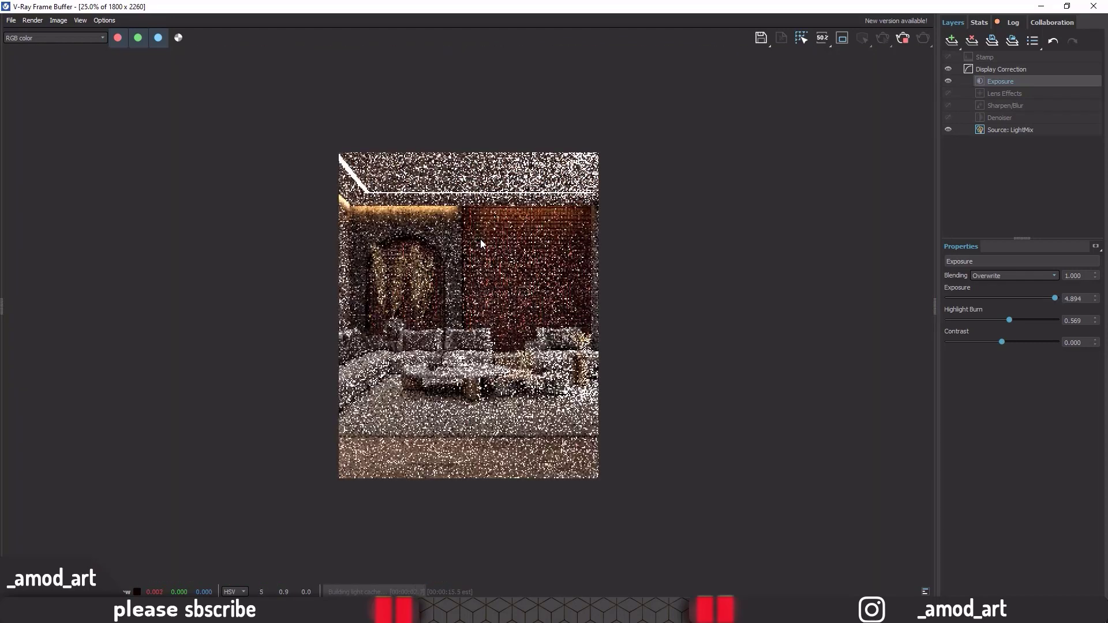
pyautogui.scroll(1, 481, 239)
pyautogui.scroll(-1, 430, 193)
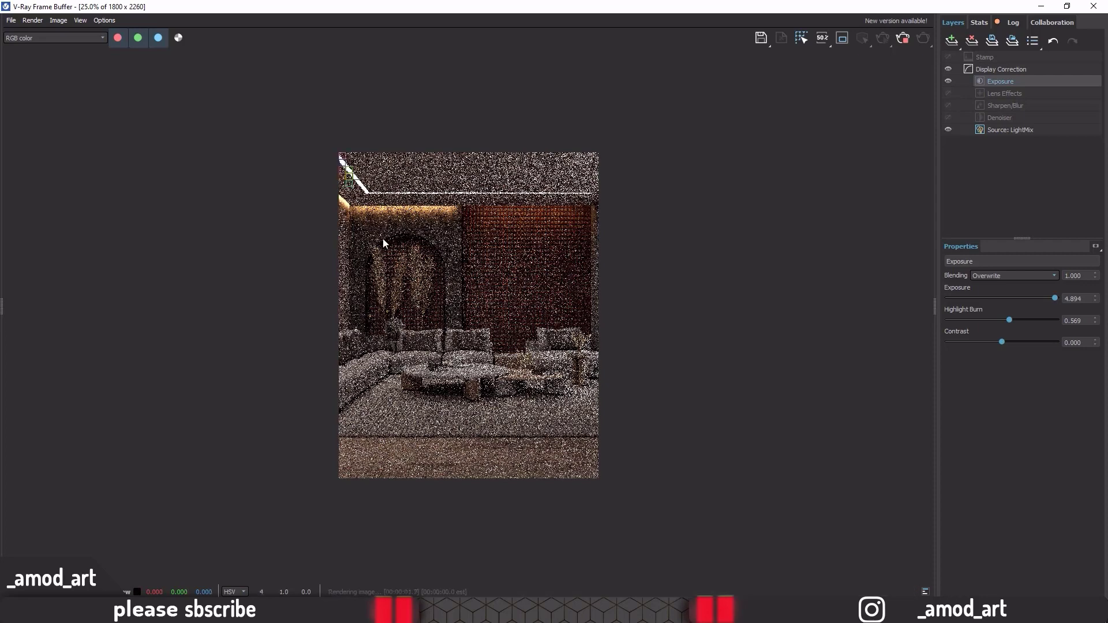
pyautogui.scroll(1, 333, 158)
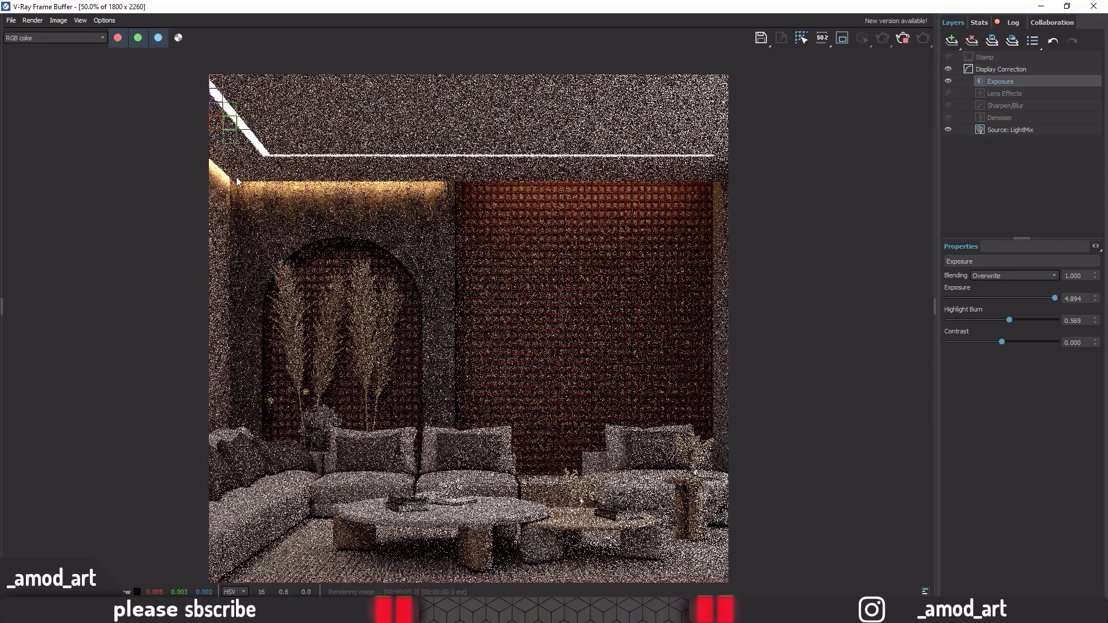
pyautogui.scroll(-1, 271, 228)
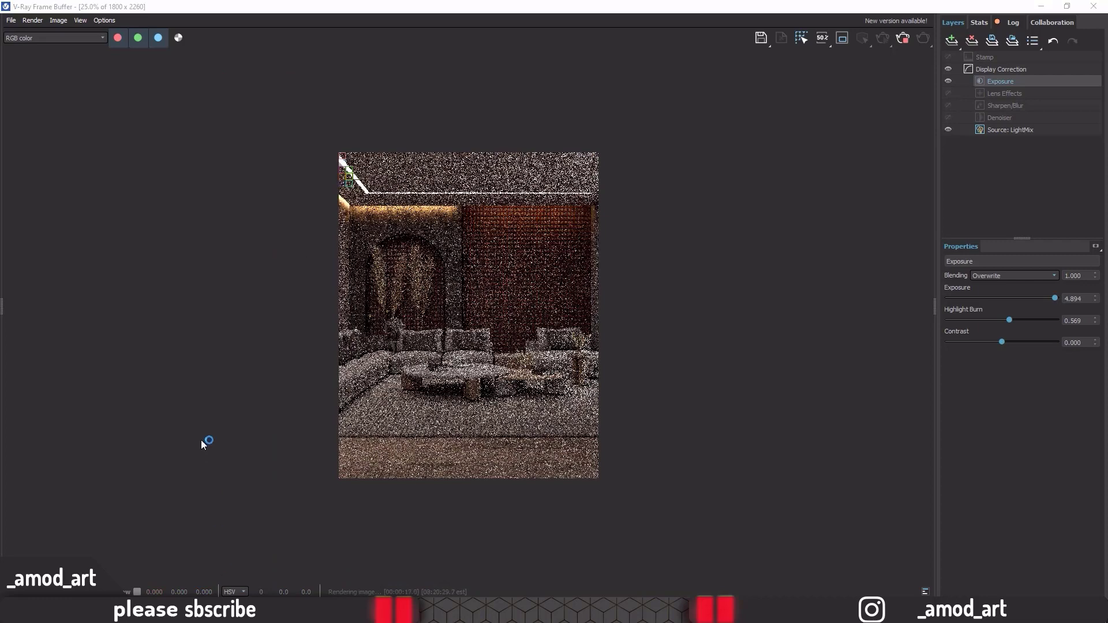
pyautogui.click(402, 11)
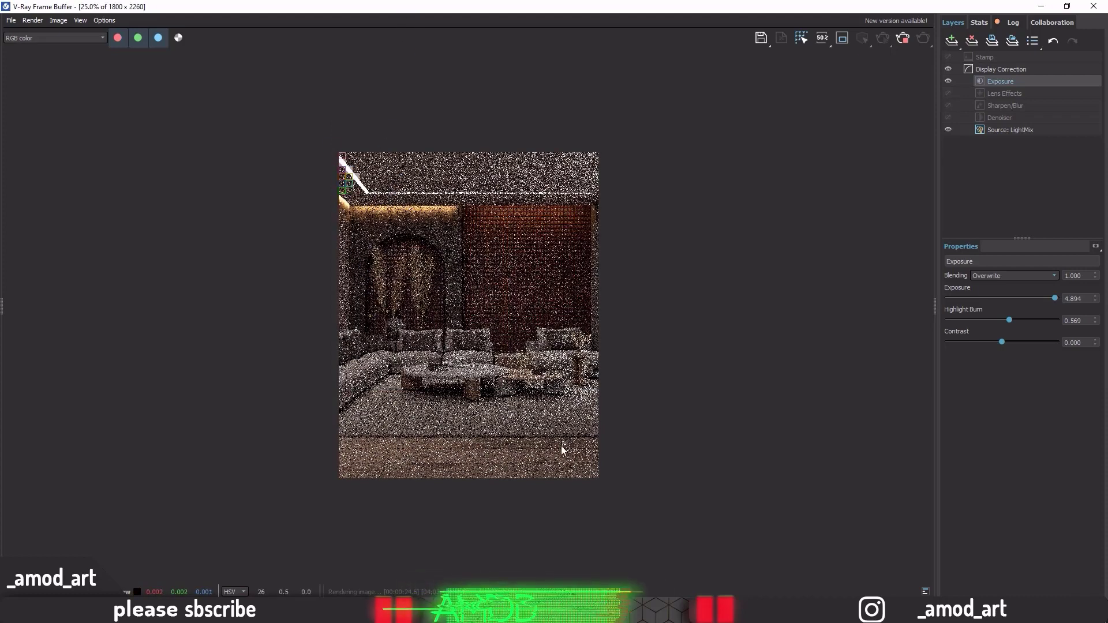
pyautogui.click(899, 44)
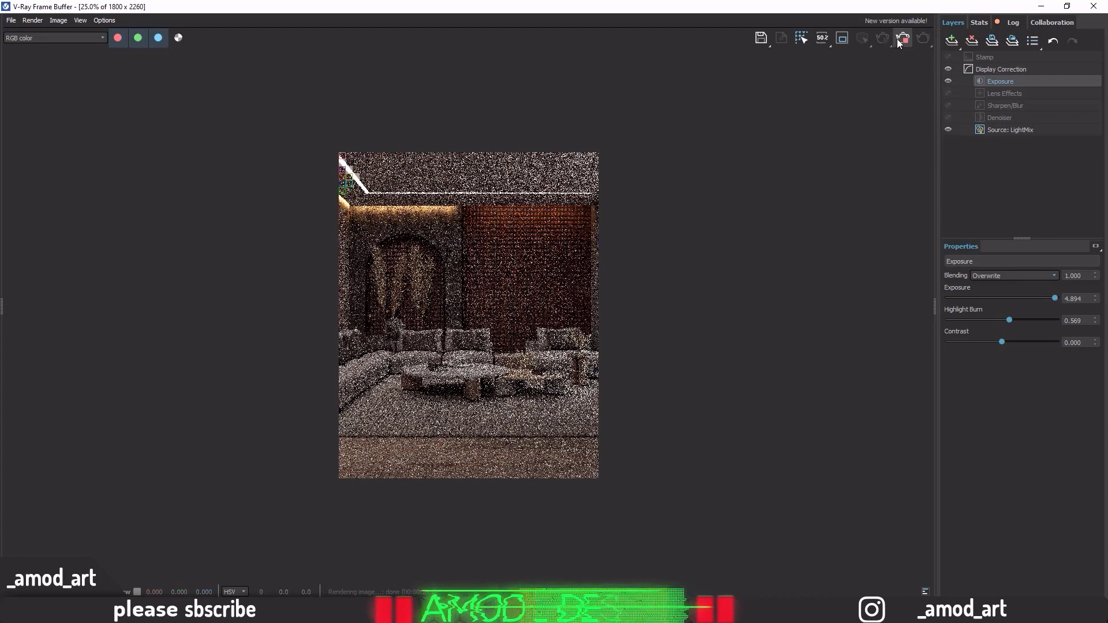
pyautogui.click(1094, 6)
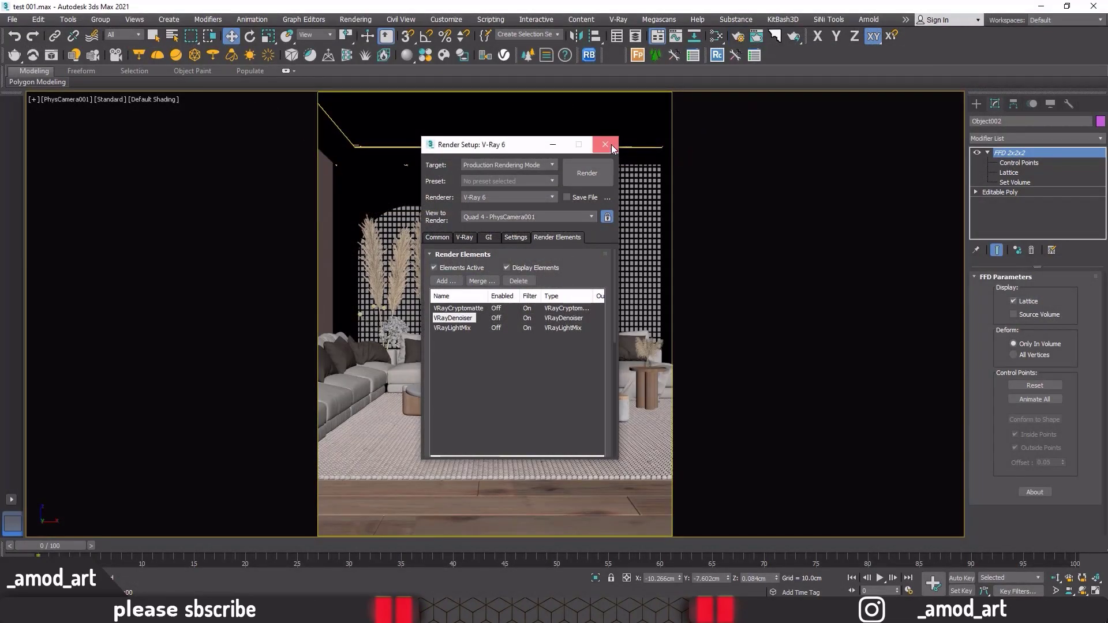
# Step: Navigate to HDD2 (E:) > 3d > living room and drag 'livingroom new' into Photoshop
pyautogui.press('F10')
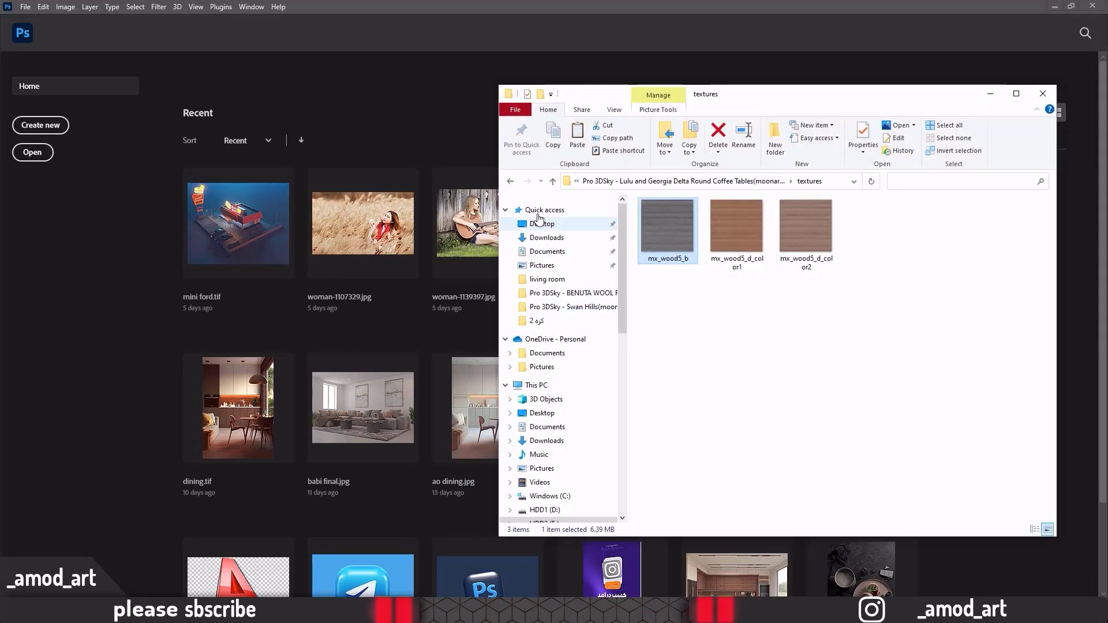
pyautogui.click(552, 183)
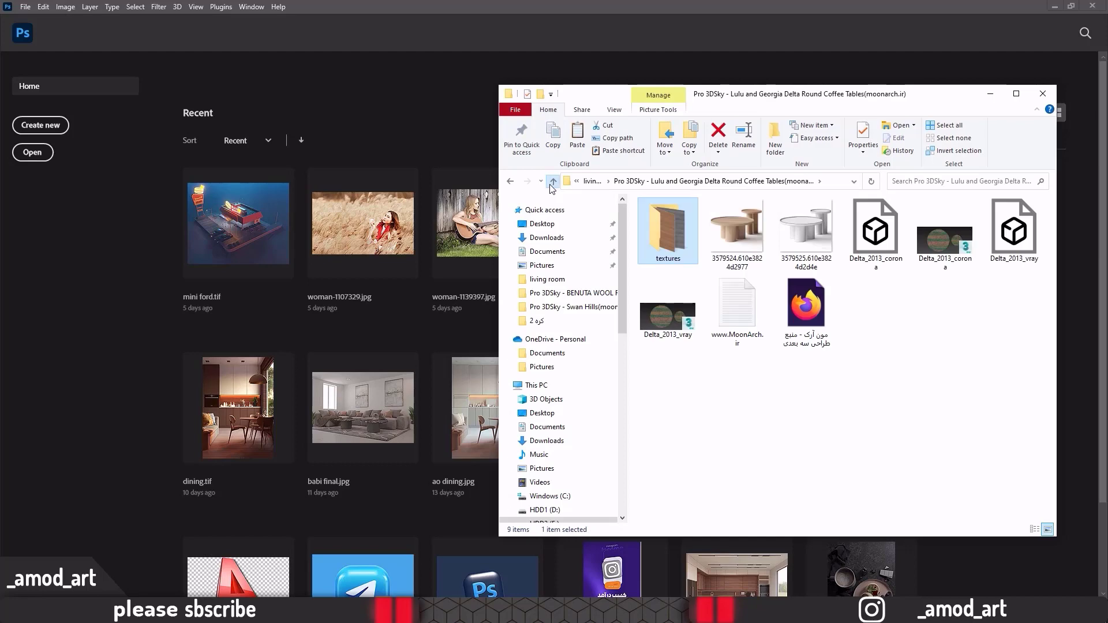
pyautogui.click(552, 182)
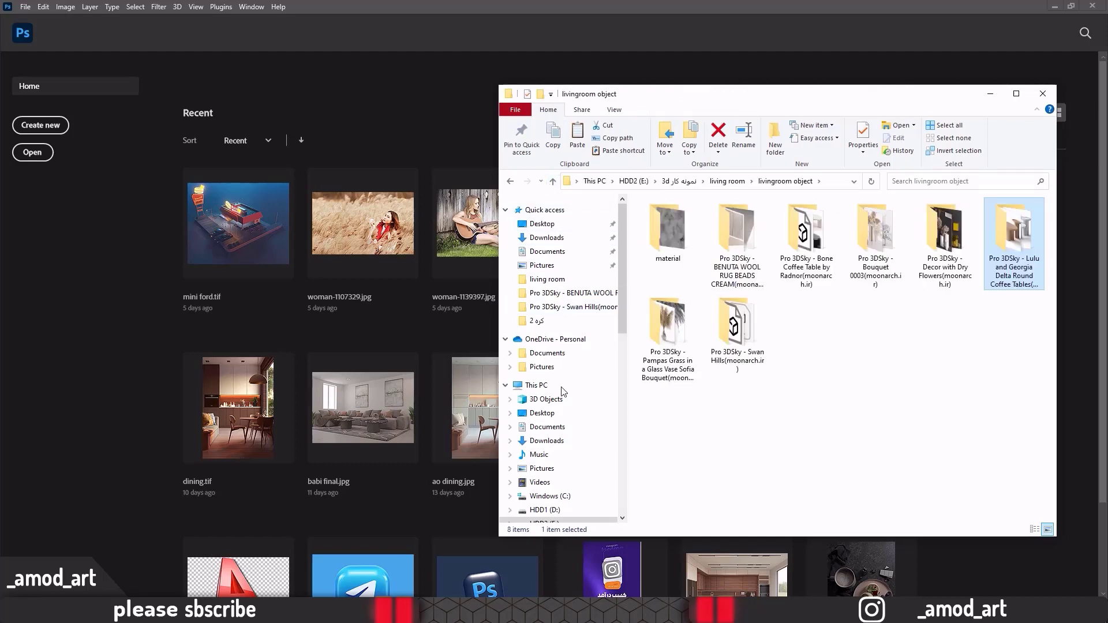
pyautogui.scroll(-1, 555, 479)
pyautogui.click(553, 488)
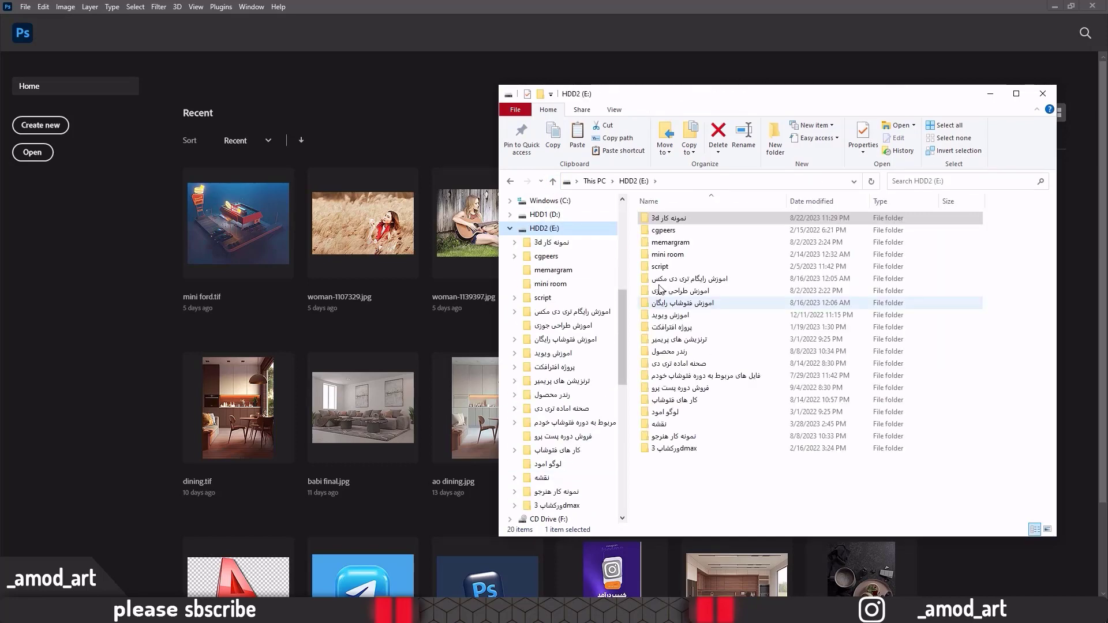
pyautogui.doubleClick(670, 220)
pyautogui.doubleClick(670, 316)
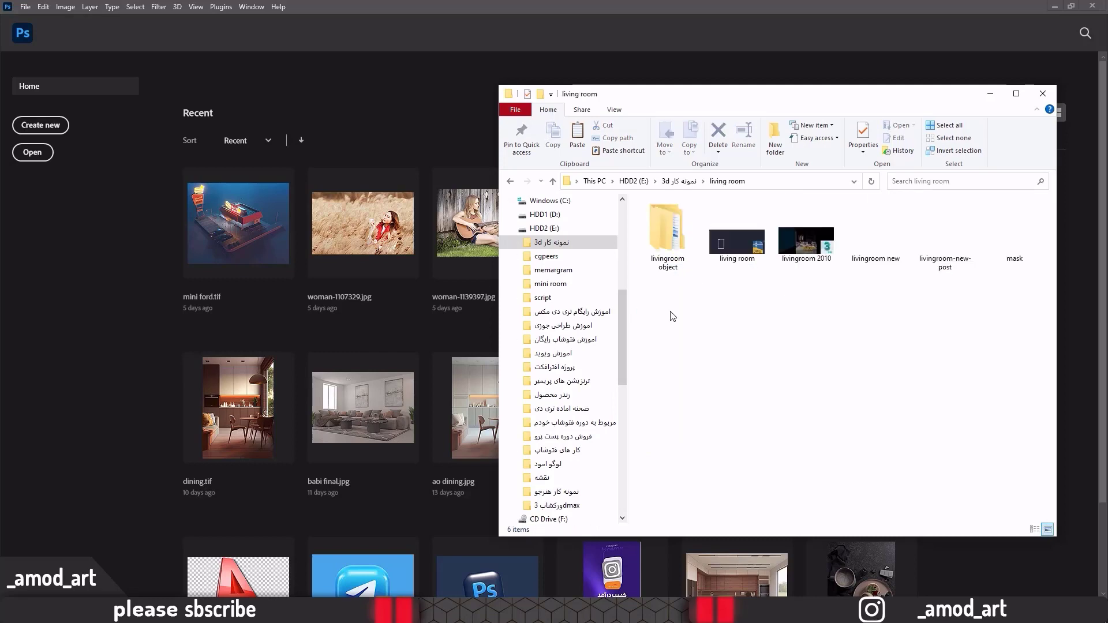
pyautogui.moveTo(875, 228); pyautogui.dragTo(327, 59)
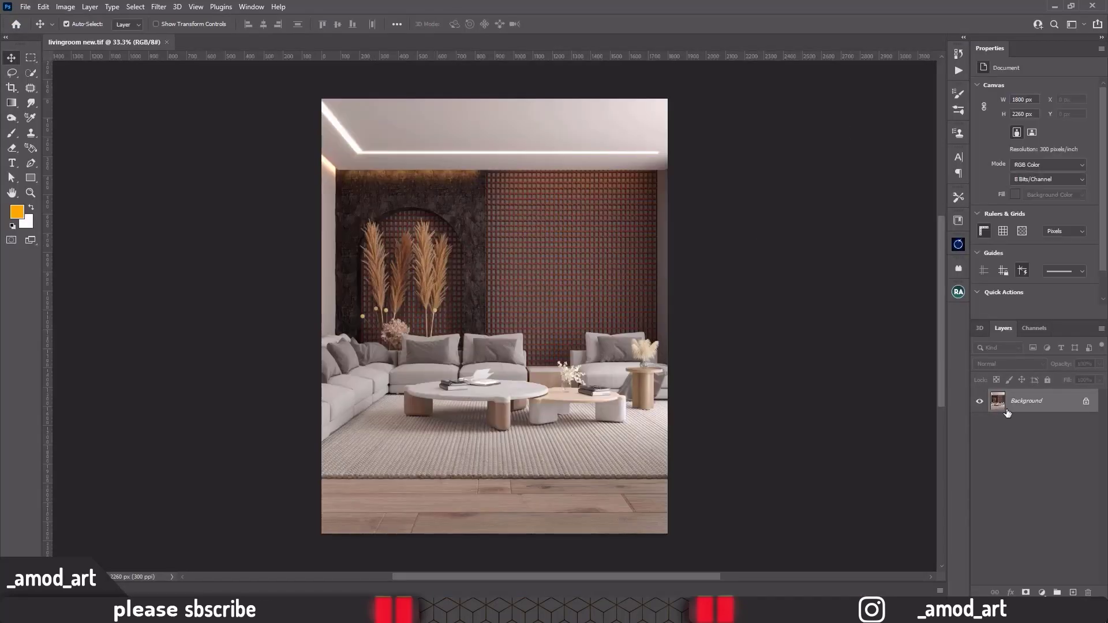
# Step: Unlock Background into Layer 0, duplicate it with Ctrl+J, and apply Camera Raw Filter to the copy
pyautogui.click(1086, 401)
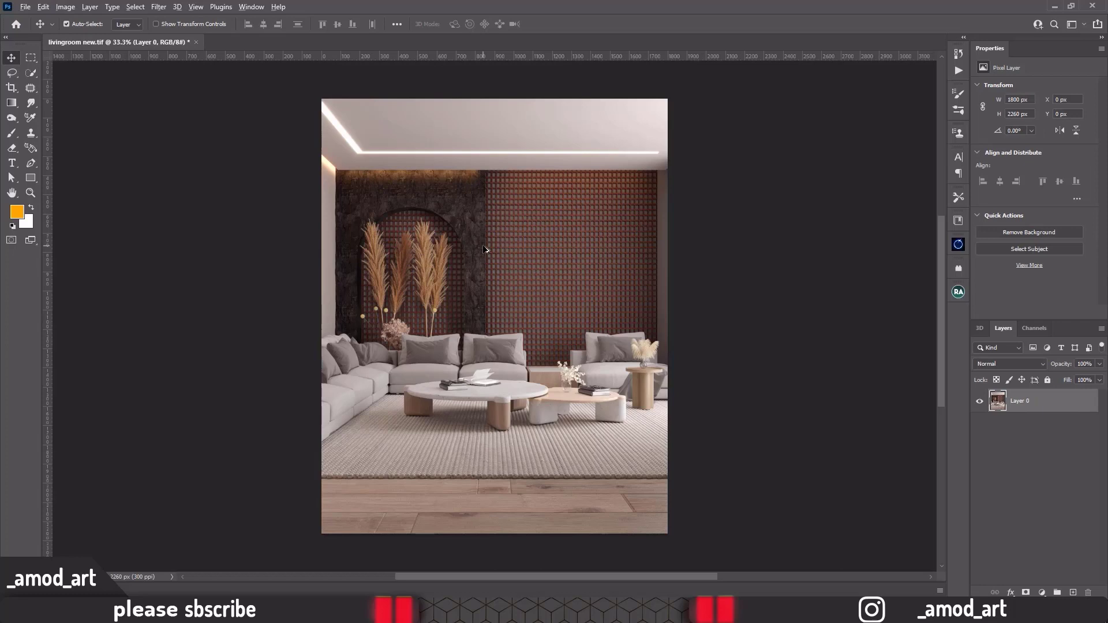
pyautogui.keyDown('alt'); pyautogui.scroll(1, 484, 249); pyautogui.keyUp('alt')
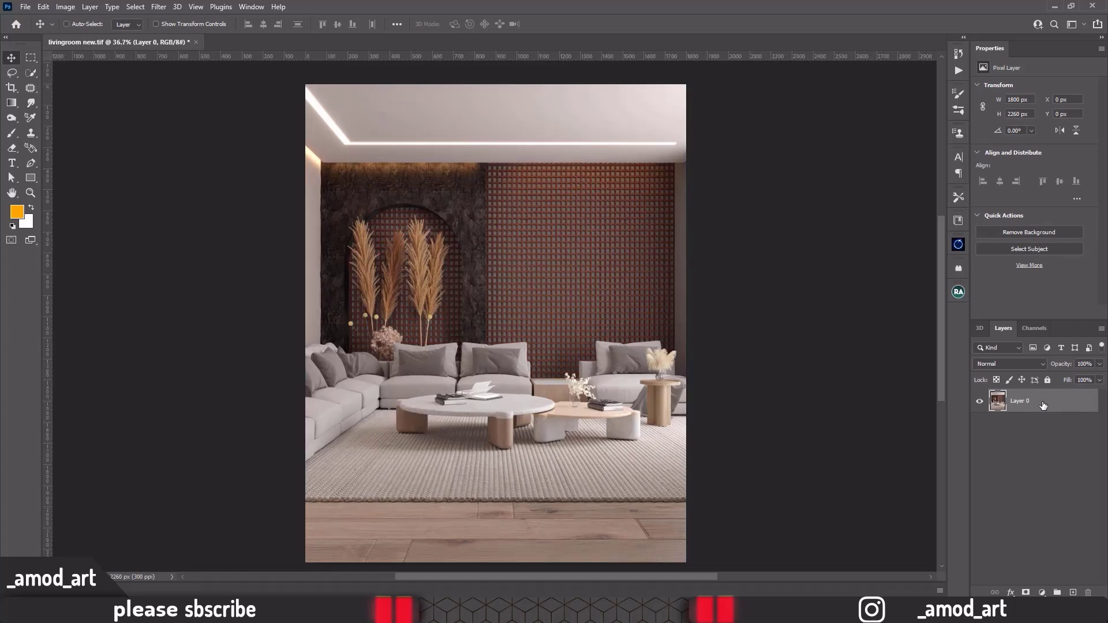
pyautogui.hotkey('ctrl', 'j')
pyautogui.click(158, 7)
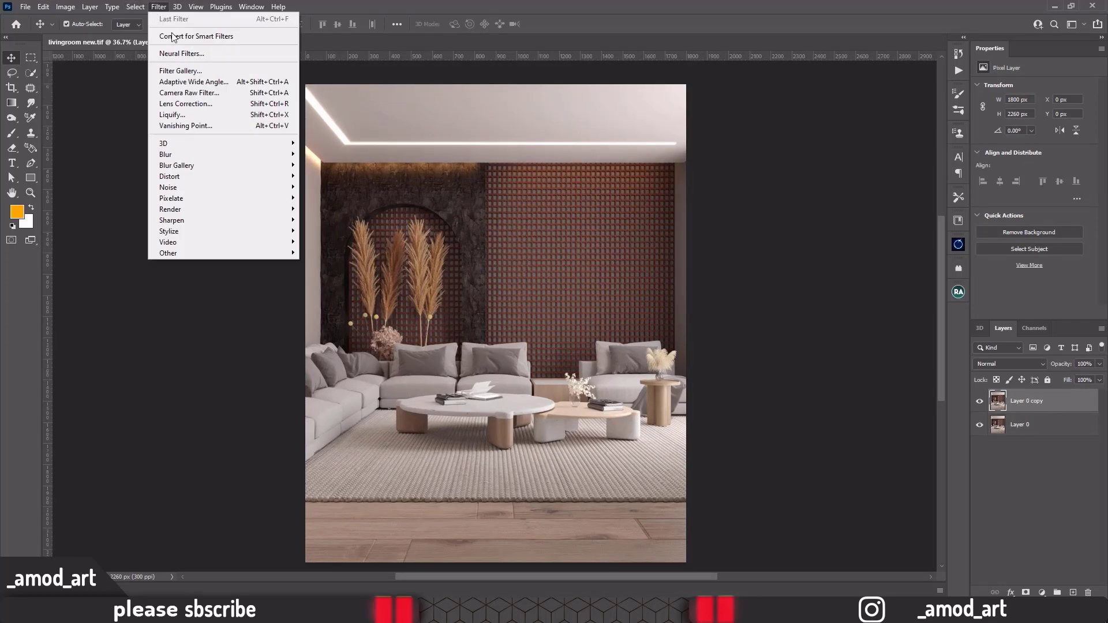
pyautogui.click(196, 94)
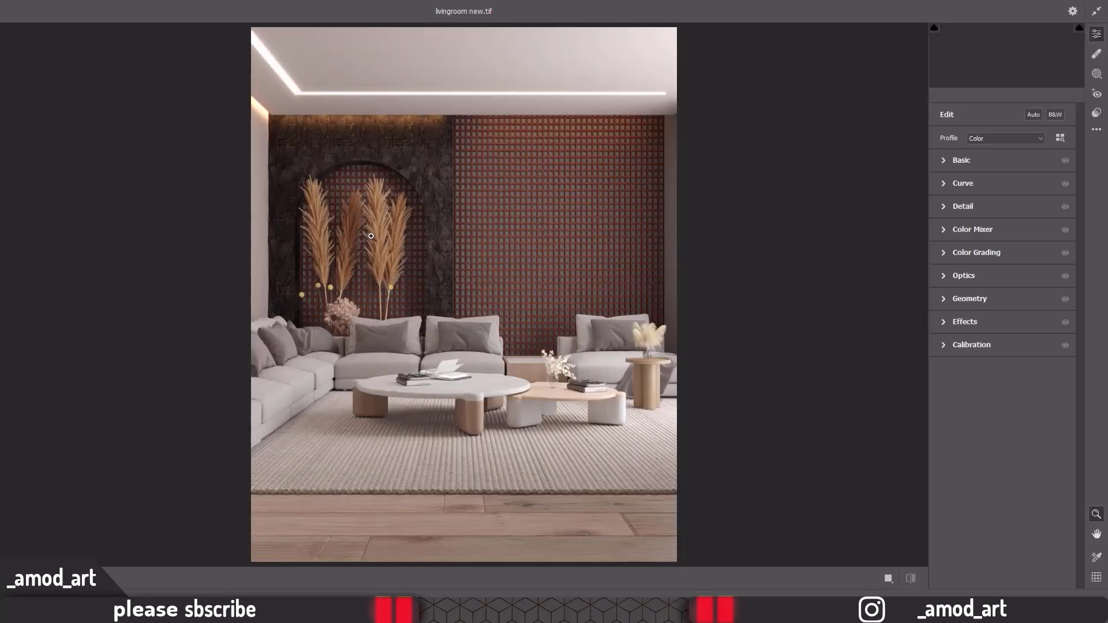
# Step: In Camera Raw Basic, warm the temperature, set Contrast +28, Shadows -20, and deepen Blacks
pyautogui.click(962, 161)
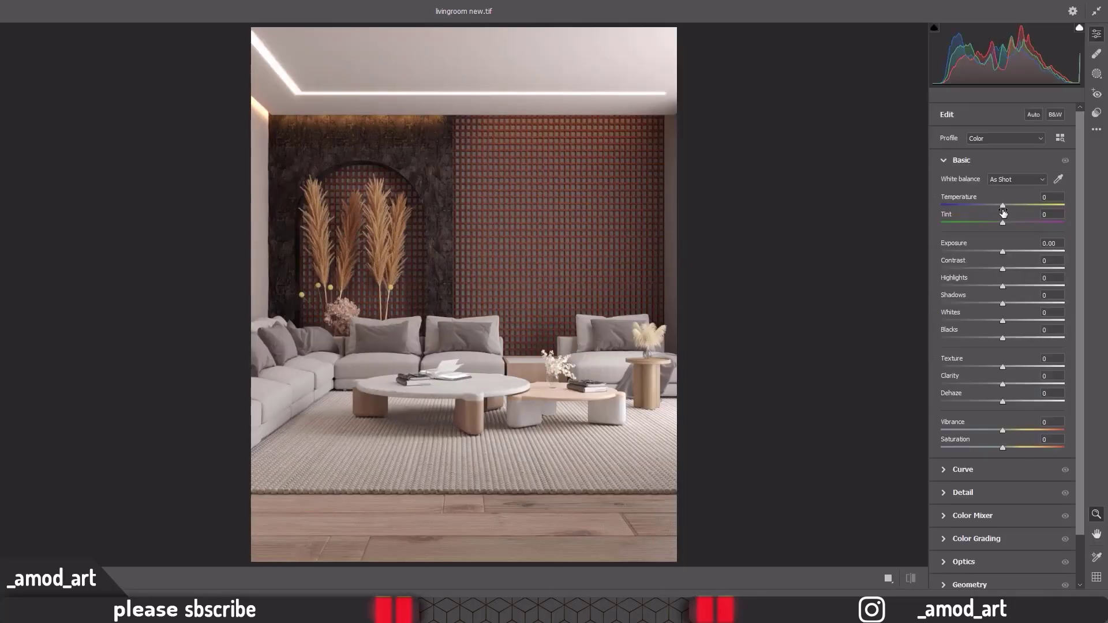
pyautogui.moveTo(1003, 209)
pyautogui.mouseDown()
pyautogui.moveTo(1004, 255)
pyautogui.moveTo(1025, 270)
pyautogui.mouseUp()
pyautogui.moveTo(1025, 269)
pyautogui.mouseDown()
pyautogui.moveTo(996, 287)
pyautogui.moveTo(1007, 288)
pyautogui.mouseUp()
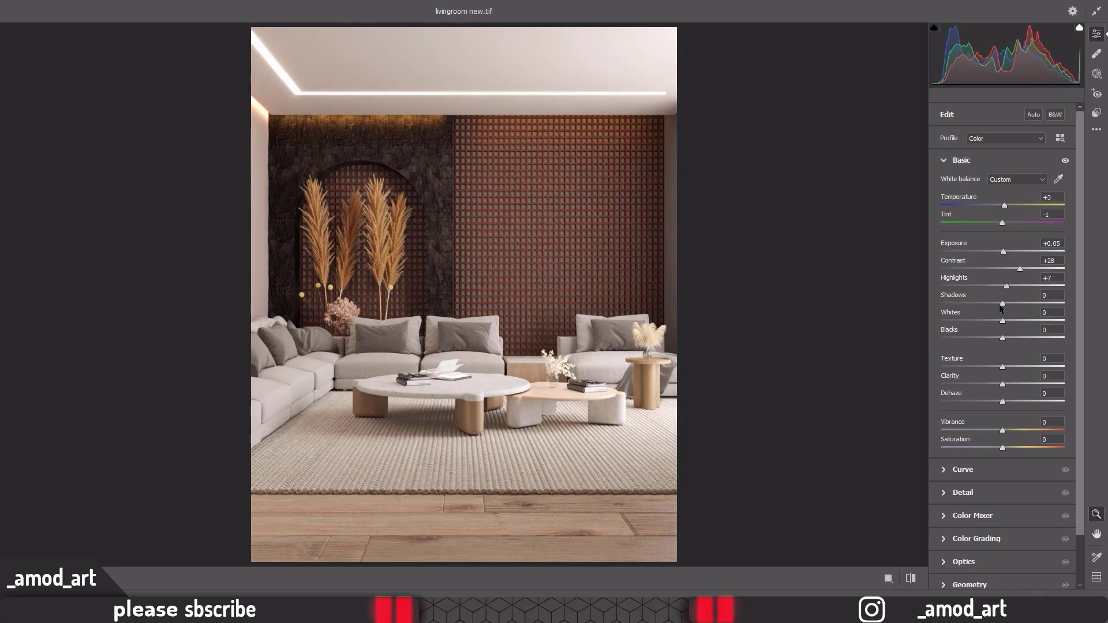
pyautogui.moveTo(1003, 304); pyautogui.dragTo(990, 304)
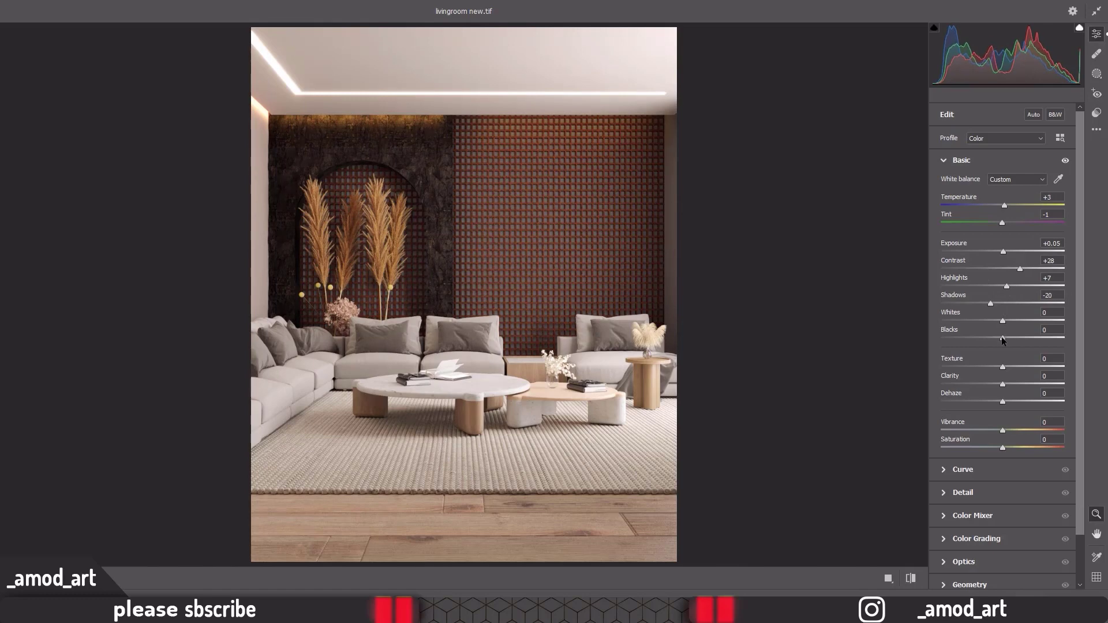
pyautogui.moveTo(1003, 339)
pyautogui.mouseDown()
pyautogui.moveTo(1016, 384)
pyautogui.moveTo(992, 401)
pyautogui.moveTo(1011, 430)
pyautogui.mouseUp()
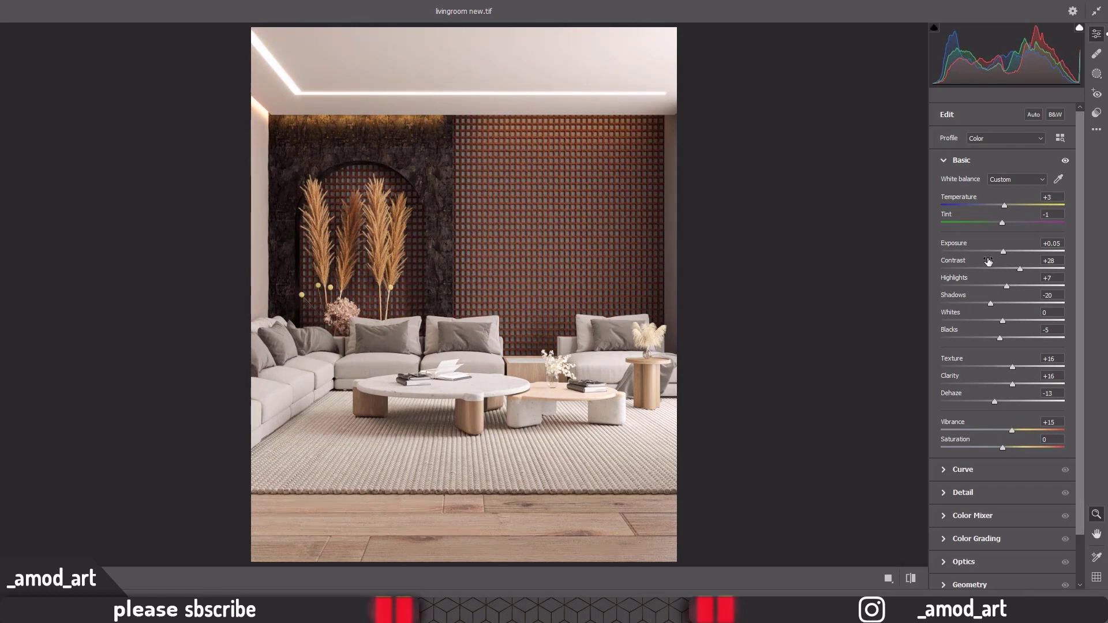
pyautogui.click(961, 162)
# Step: In Camera Raw's Color Mixer, shift the orange and yellow hues and boost orange saturation
pyautogui.click(951, 229)
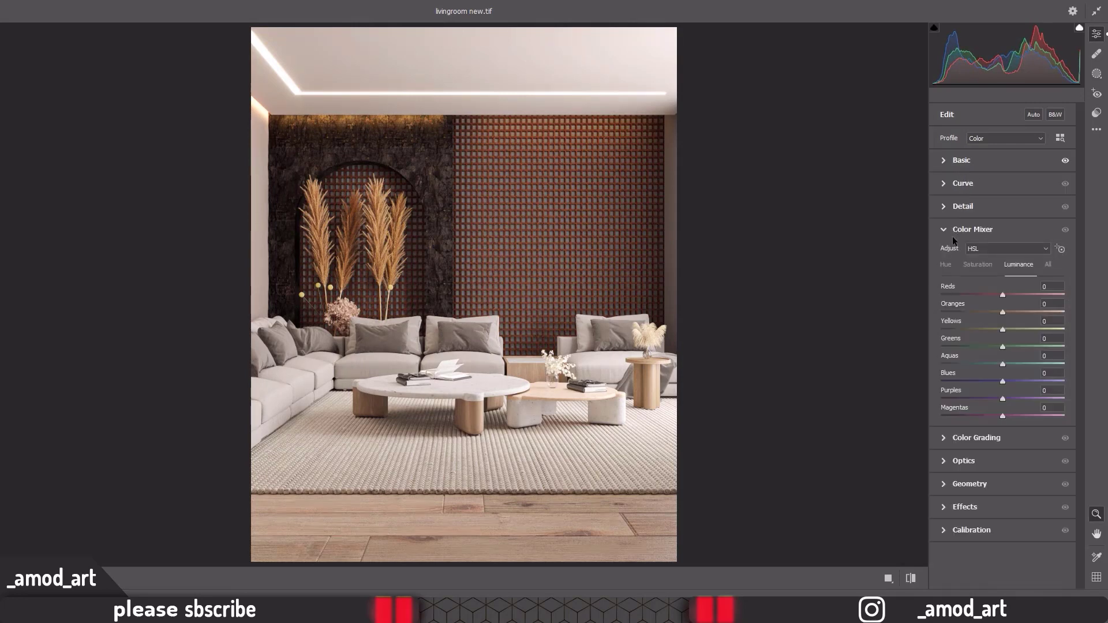
pyautogui.click(948, 263)
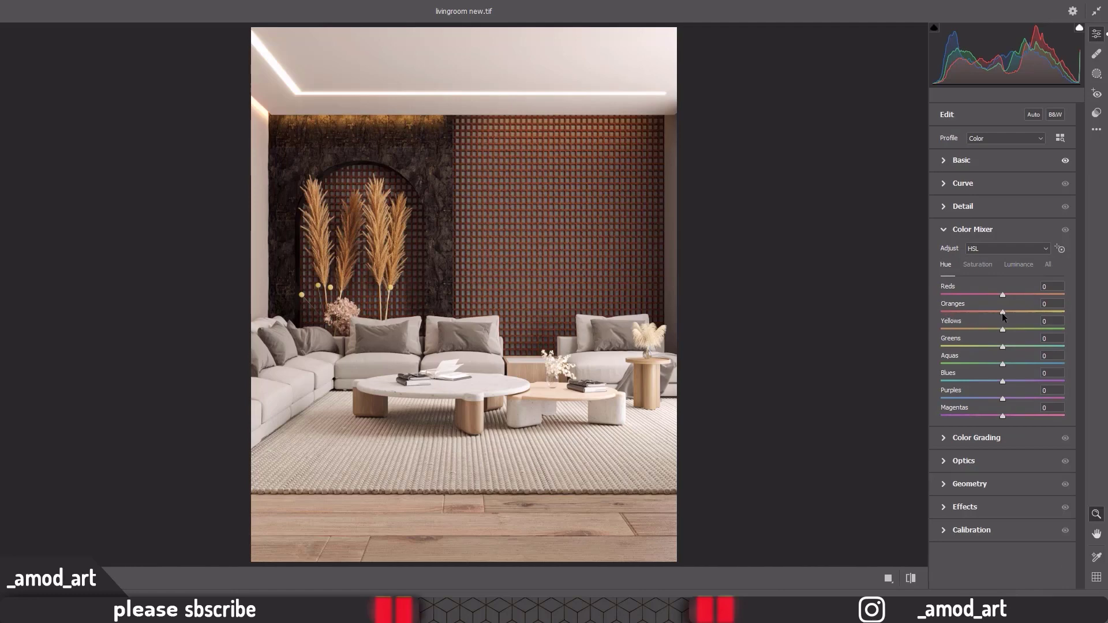
pyautogui.moveTo(1003, 312); pyautogui.dragTo(1001, 313)
pyautogui.moveTo(1003, 329)
pyautogui.mouseDown()
pyautogui.moveTo(991, 329)
pyautogui.moveTo(1020, 329)
pyautogui.moveTo(994, 329)
pyautogui.moveTo(1017, 295)
pyautogui.mouseUp()
pyautogui.click(975, 265)
pyautogui.moveTo(1004, 312); pyautogui.dragTo(1008, 313)
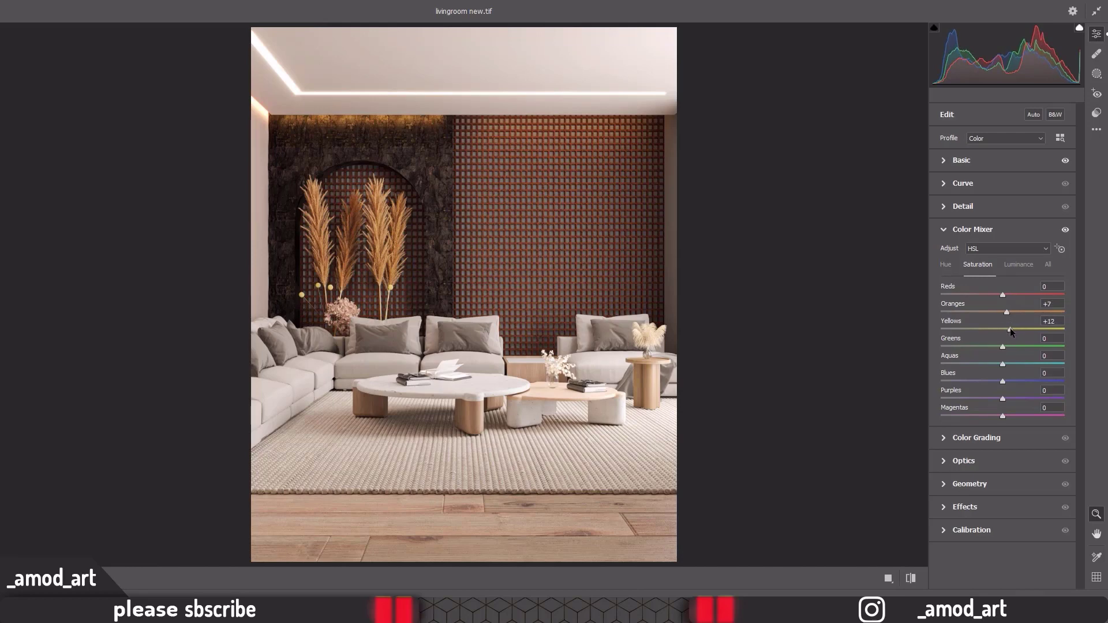
# Step: Raise Oranges luminance to +15 and Yellows to +17, then lower Highlights to -16
pyautogui.click(1017, 266)
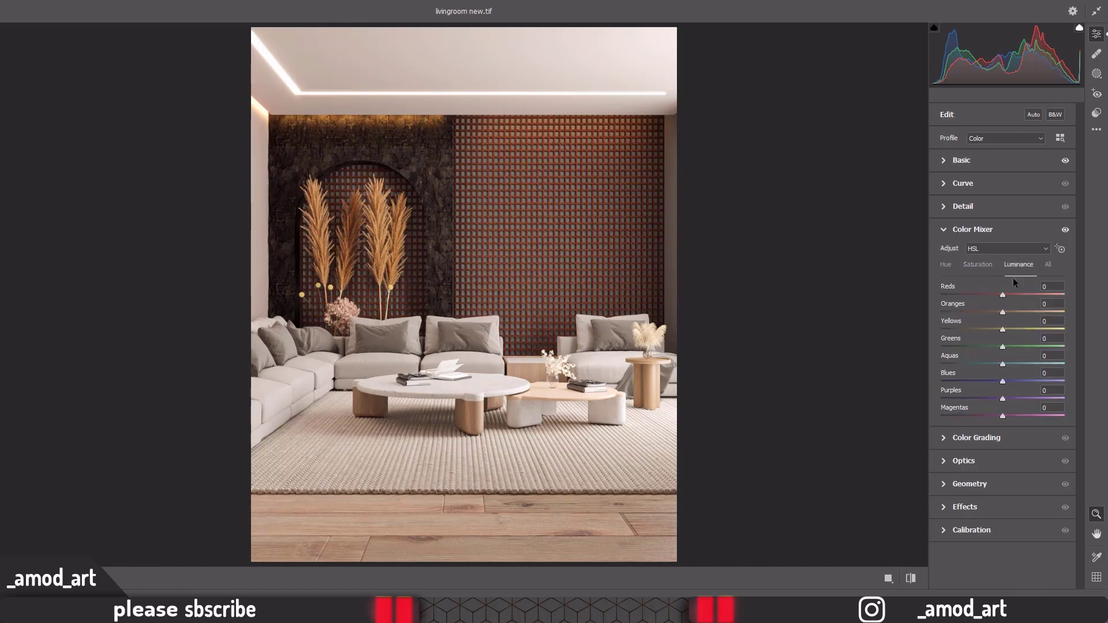
pyautogui.moveTo(1003, 312); pyautogui.dragTo(1014, 329)
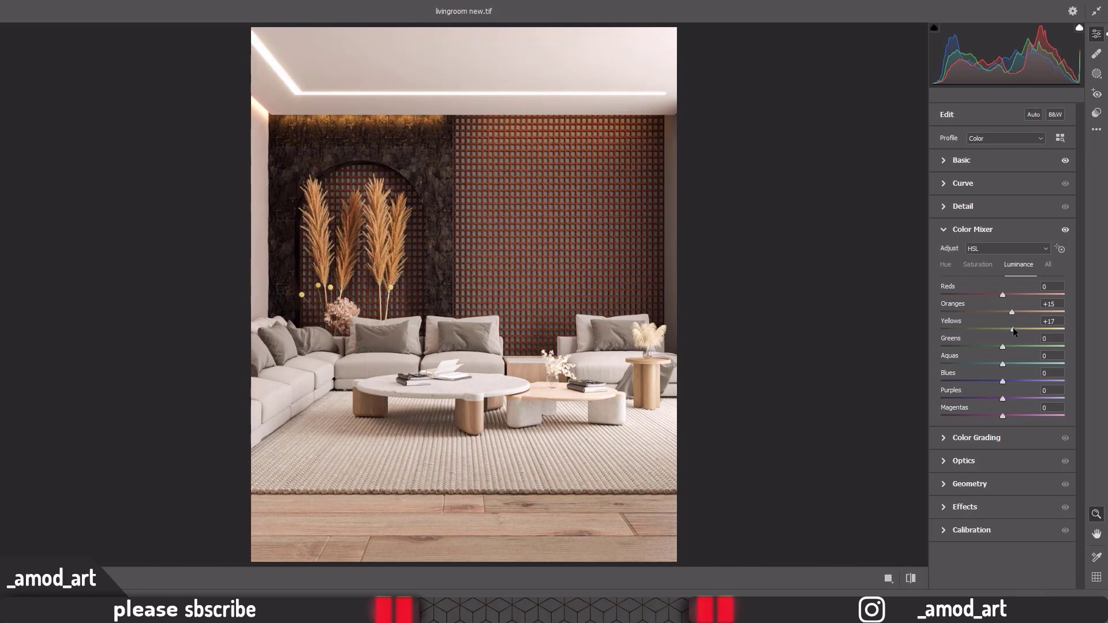
pyautogui.click(971, 230)
pyautogui.click(953, 161)
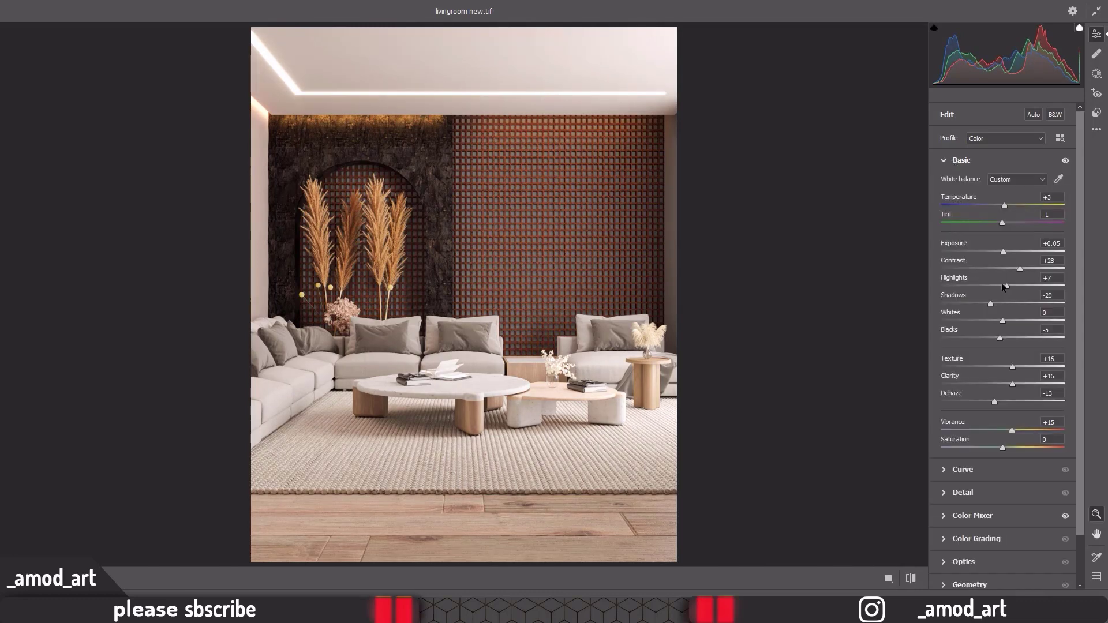
pyautogui.moveTo(1006, 286); pyautogui.dragTo(995, 292)
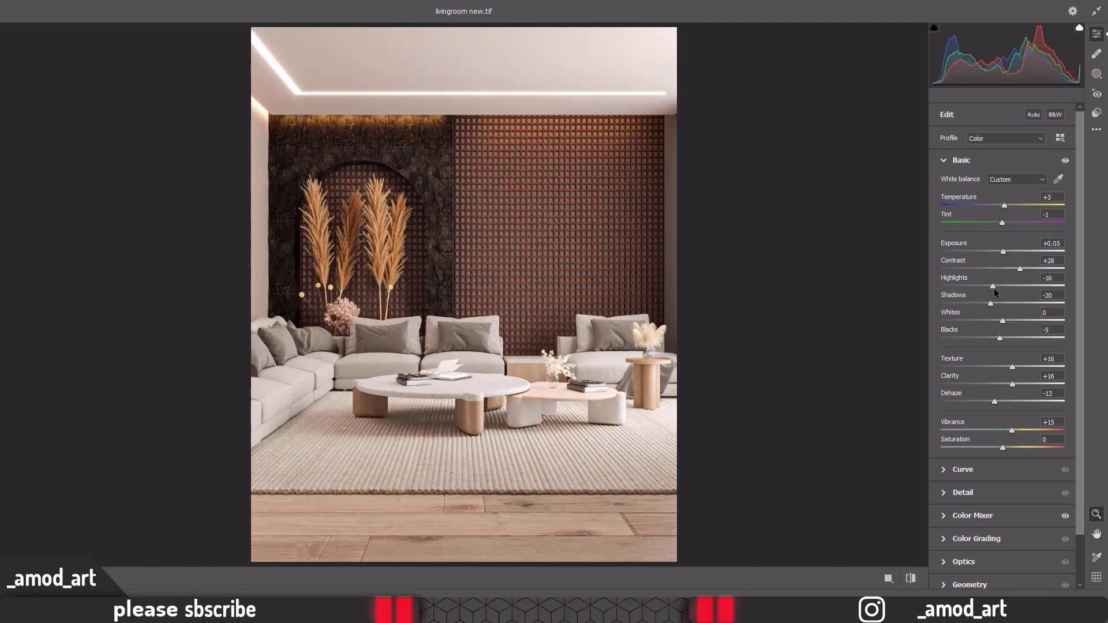
# Step: In Color Grading, tint midtones and highlights cool blue, warm the shadows, and adjust their brightness
pyautogui.click(957, 161)
pyautogui.click(957, 251)
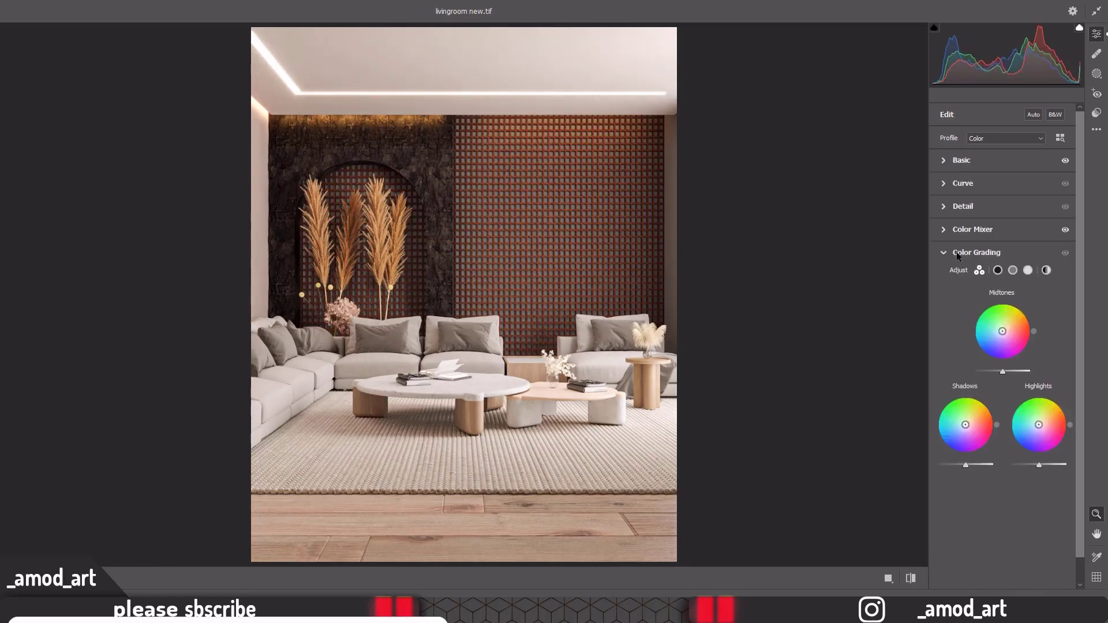
pyautogui.moveTo(1003, 332); pyautogui.dragTo(964, 396)
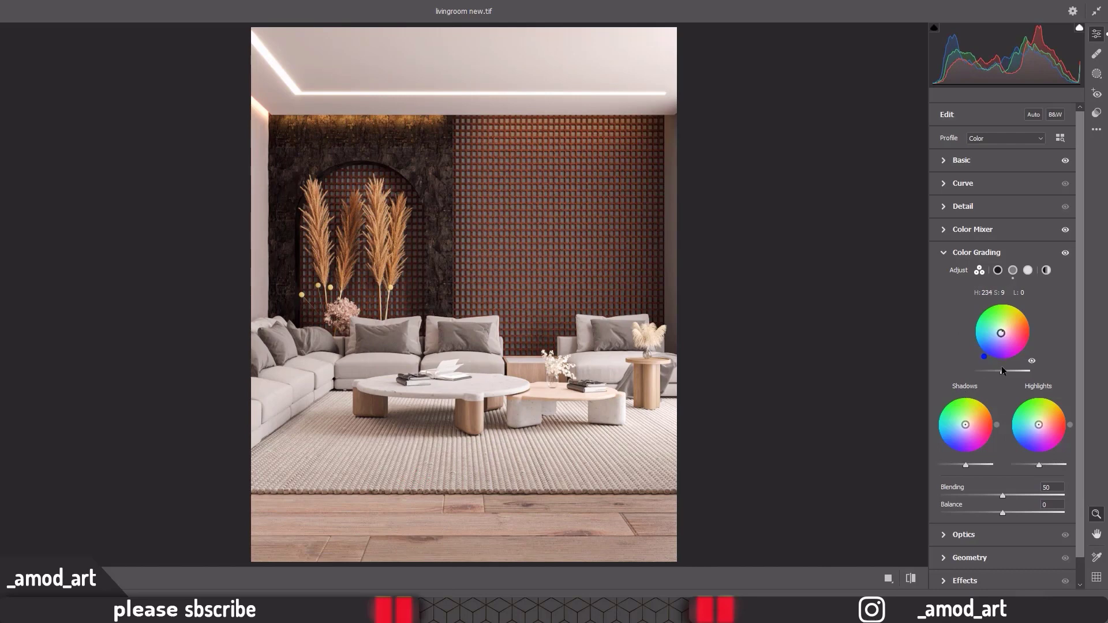
pyautogui.moveTo(1003, 372); pyautogui.dragTo(1004, 372)
pyautogui.moveTo(965, 425); pyautogui.dragTo(942, 446)
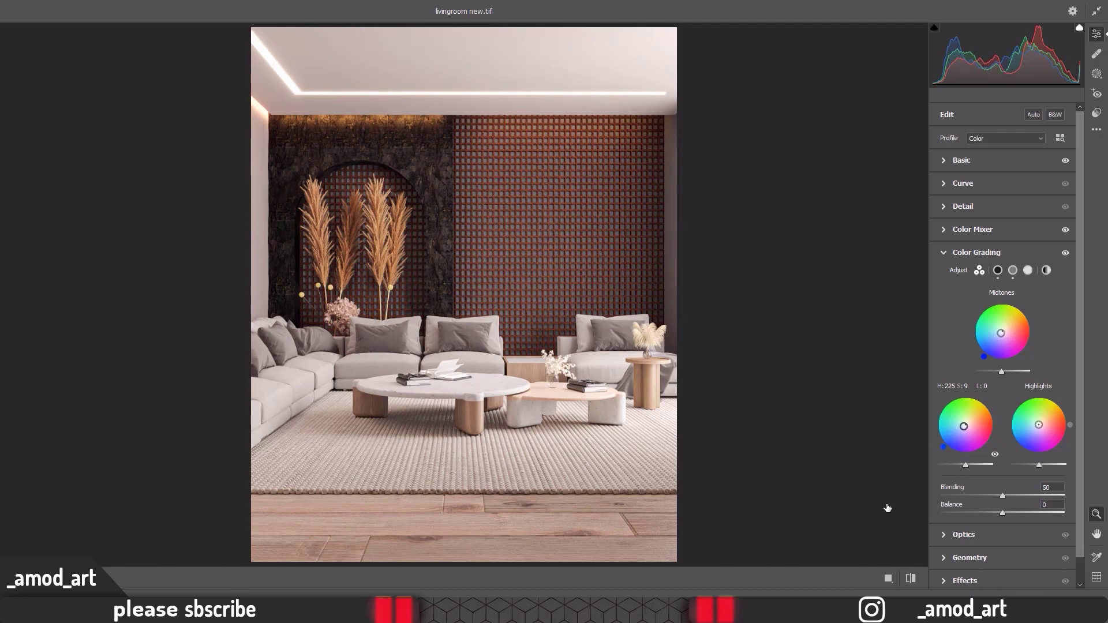
pyautogui.moveTo(885, 505)
pyautogui.mouseDown()
pyautogui.moveTo(942, 526)
pyautogui.moveTo(1062, 441)
pyautogui.moveTo(1054, 408)
pyautogui.mouseUp()
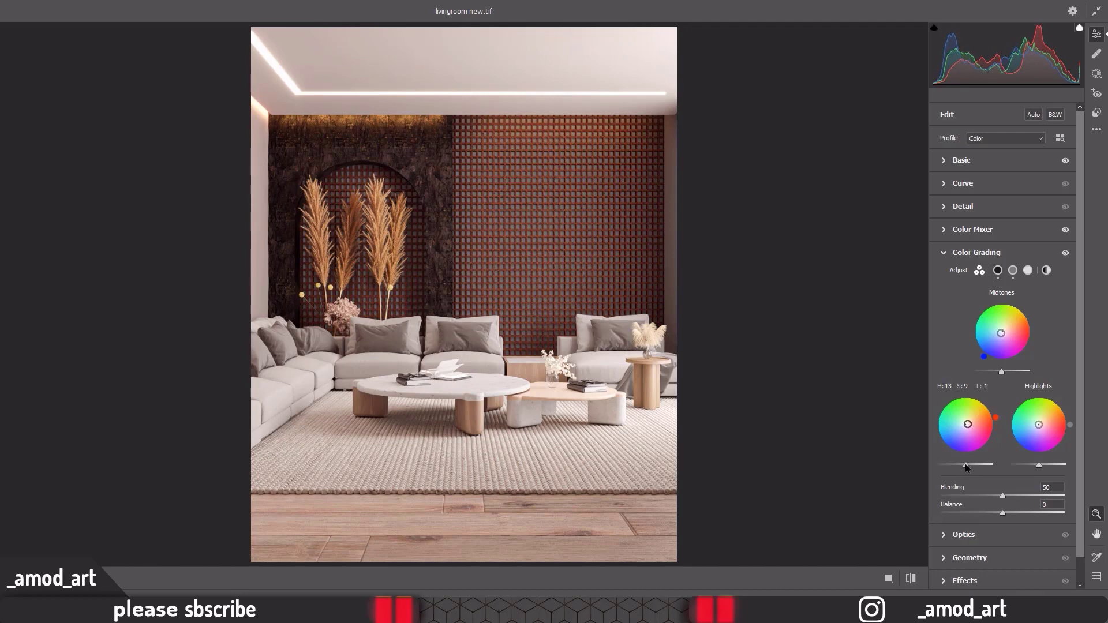
pyautogui.moveTo(967, 465)
pyautogui.mouseDown()
pyautogui.moveTo(977, 463)
pyautogui.moveTo(960, 465)
pyautogui.mouseUp()
pyautogui.moveTo(1037, 427); pyautogui.dragTo(1021, 450)
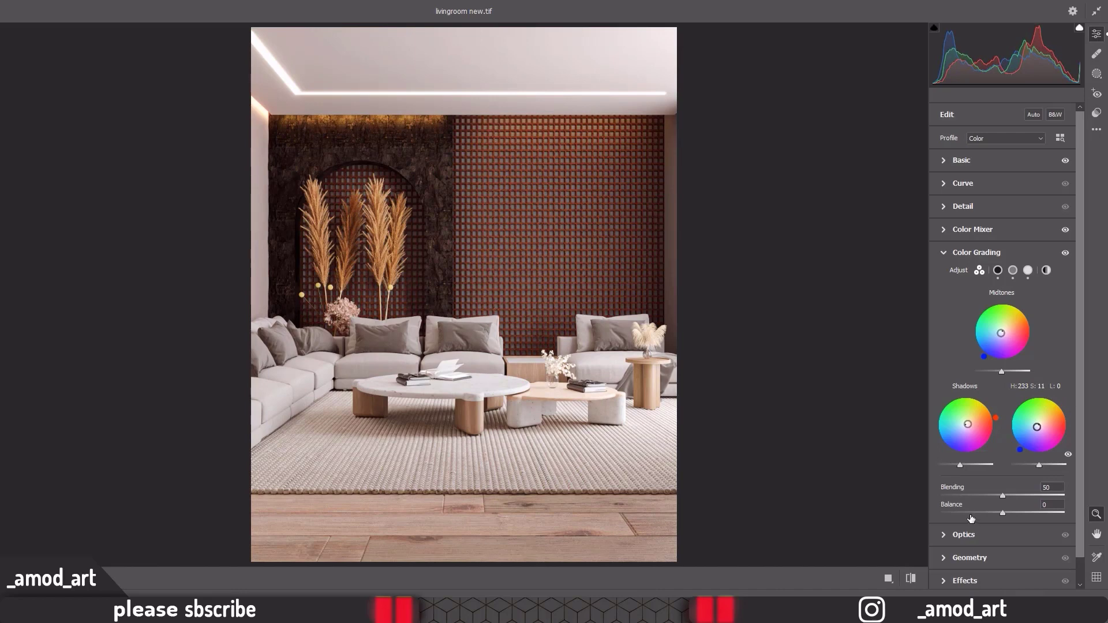
pyautogui.moveTo(972, 519); pyautogui.dragTo(963, 513)
pyautogui.moveTo(1044, 464); pyautogui.dragTo(1040, 464)
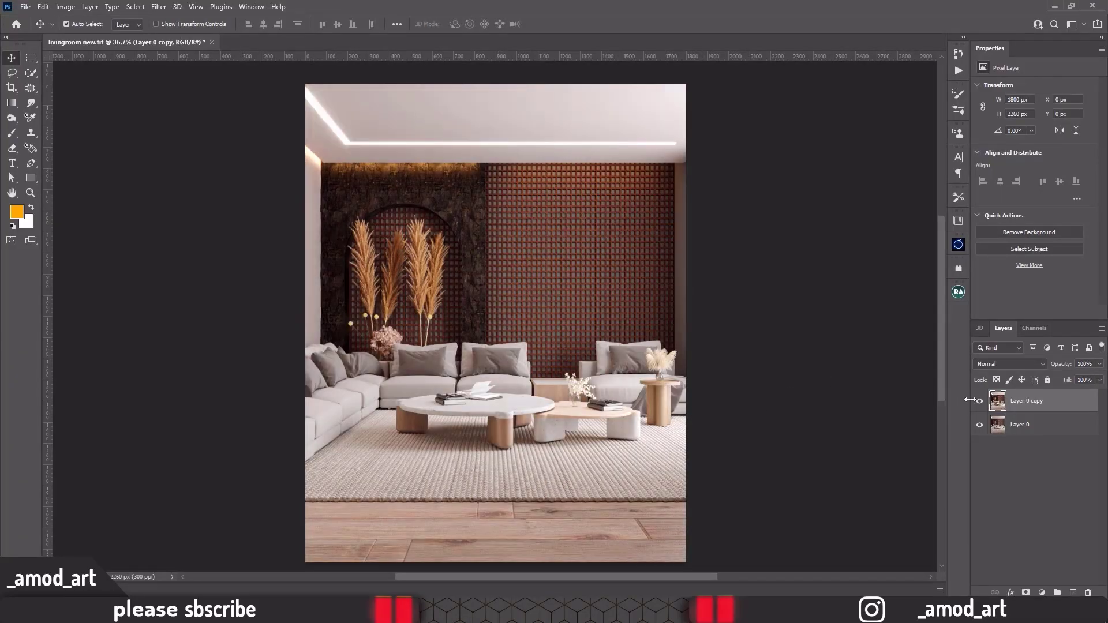
# Step: Compare with Layer 0 copy hidden, then add a Color Lookup clipped to Layer 0 copy
pyautogui.click(979, 401)
pyautogui.click(979, 401)
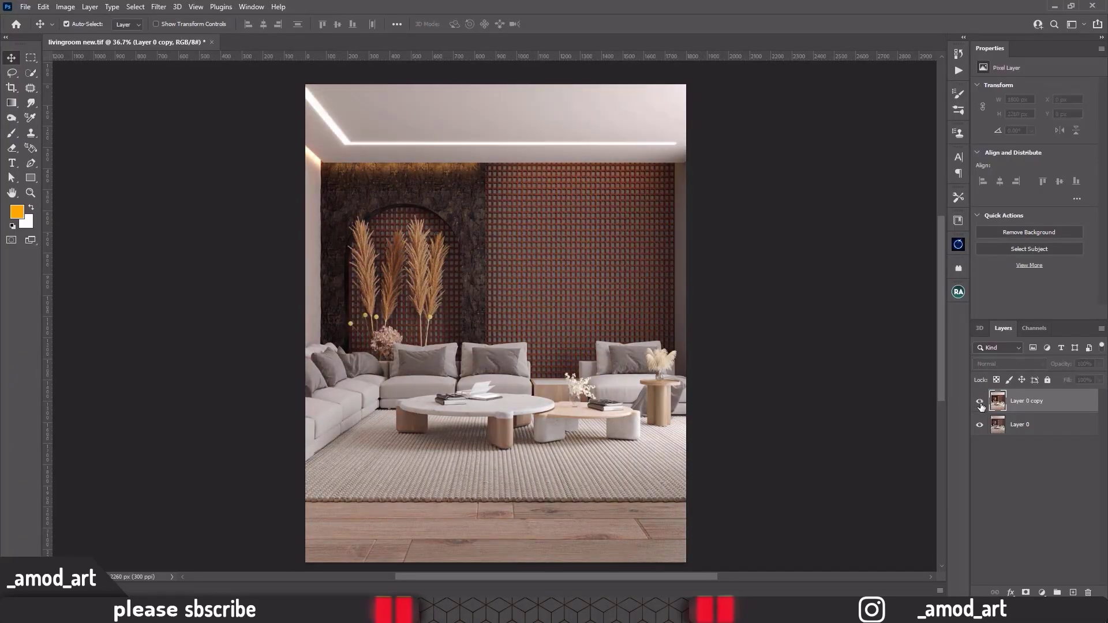
pyautogui.click(1042, 592)
pyautogui.click(1046, 528)
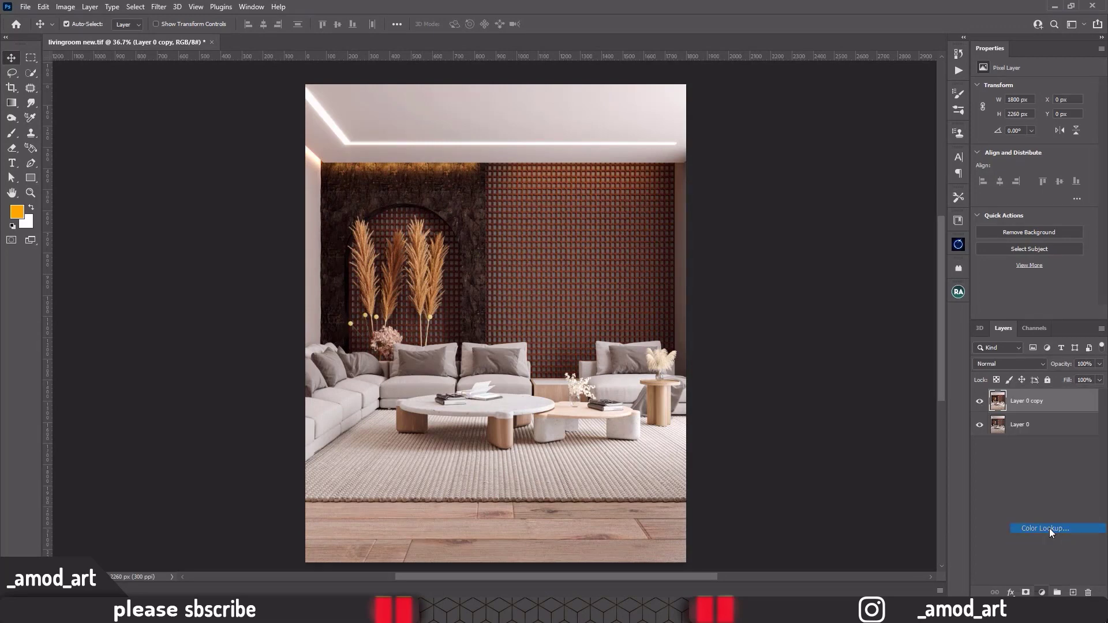
pyautogui.click(1019, 312)
# Step: Set the lookup to Cinema 2.cube at 20% opacity, then add a second Color Lookup
pyautogui.click(1047, 87)
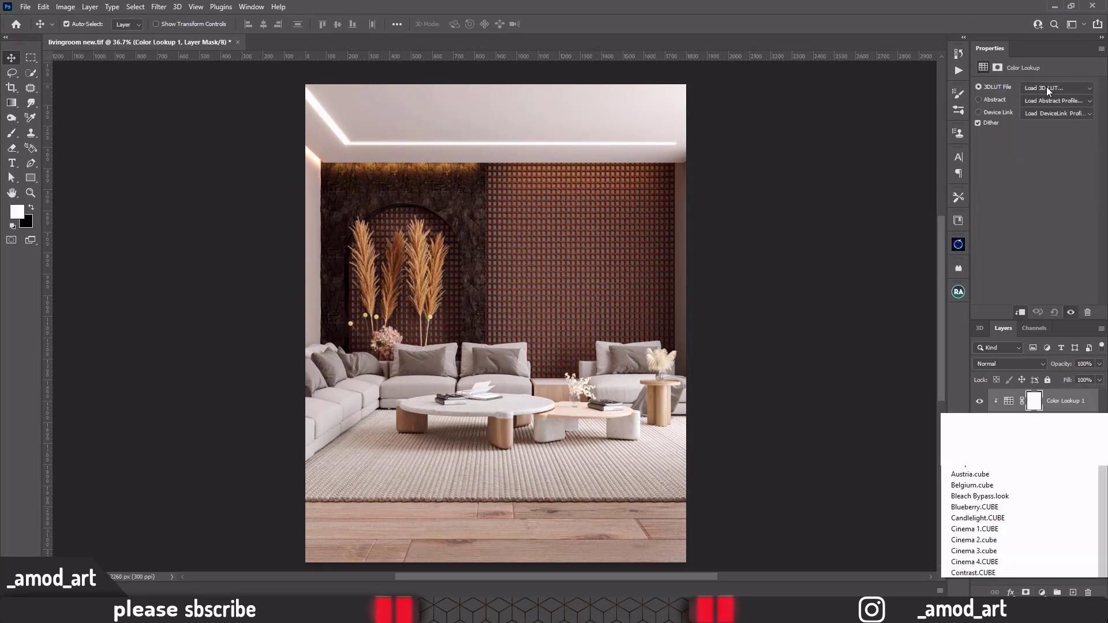
pyautogui.click(1039, 109)
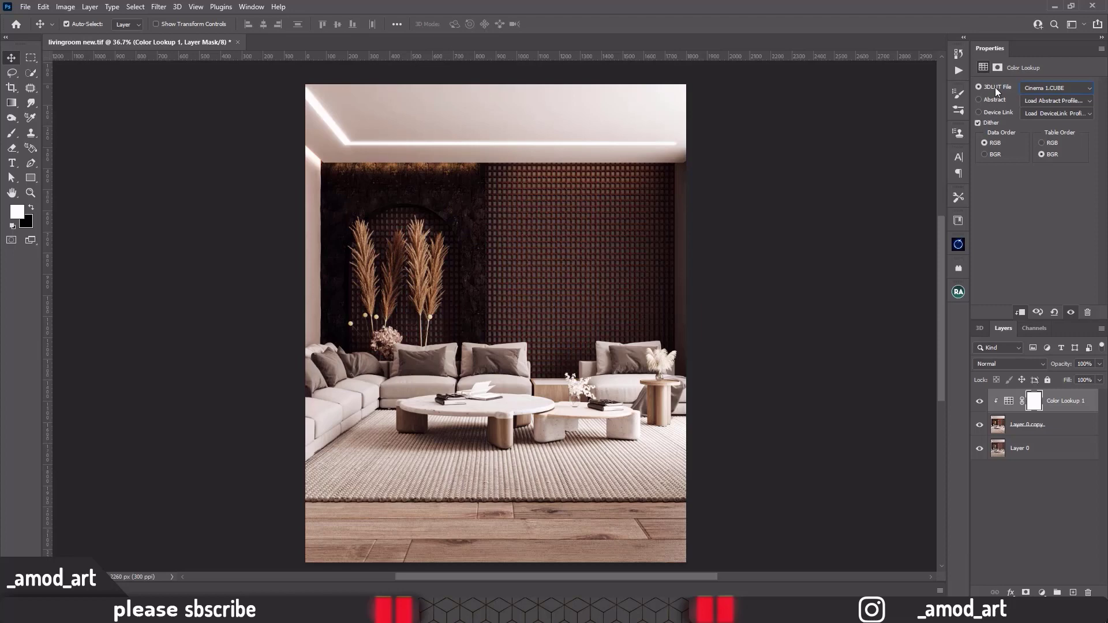
pyautogui.click(1031, 86)
pyautogui.click(973, 50)
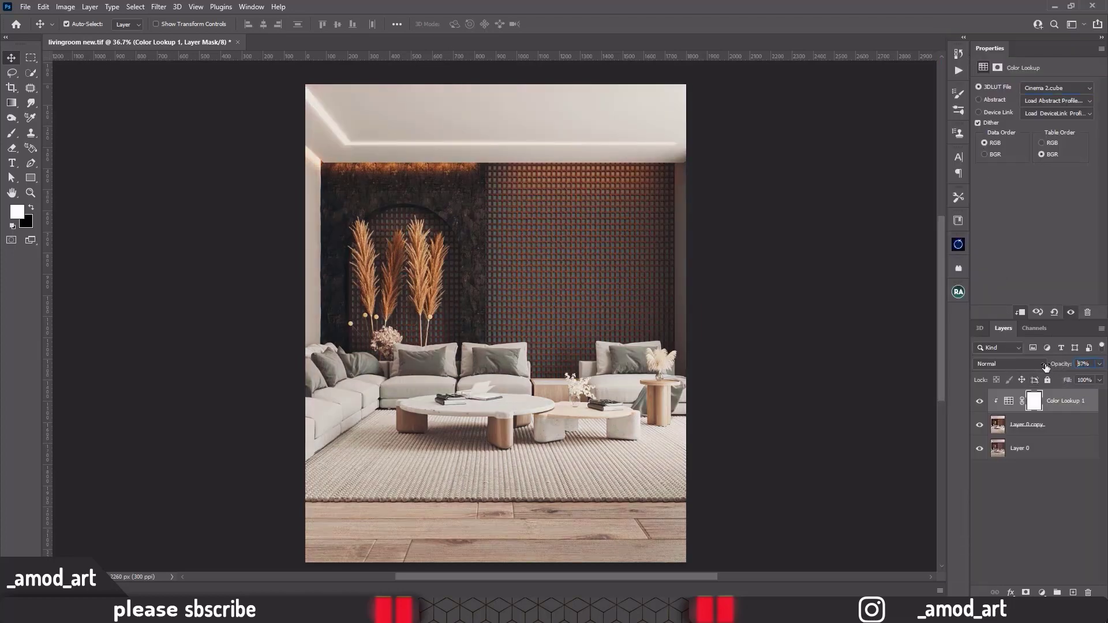
pyautogui.moveTo(1062, 373); pyautogui.dragTo(1007, 369)
pyautogui.click(981, 402)
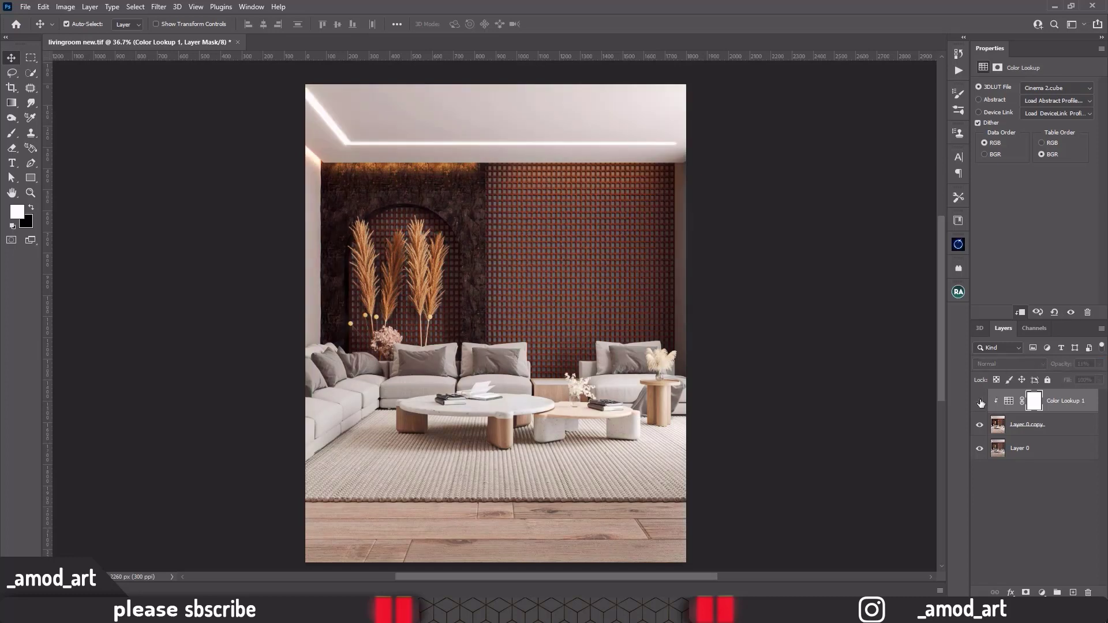
pyautogui.moveTo(1058, 368); pyautogui.dragTo(1063, 367)
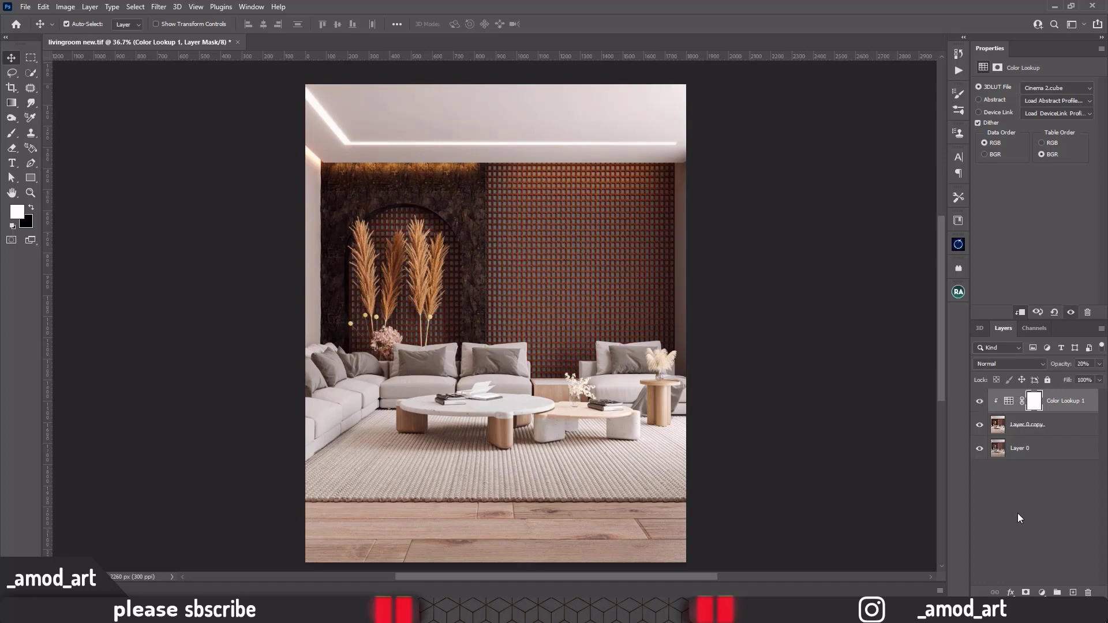
pyautogui.click(1042, 593)
pyautogui.click(1046, 530)
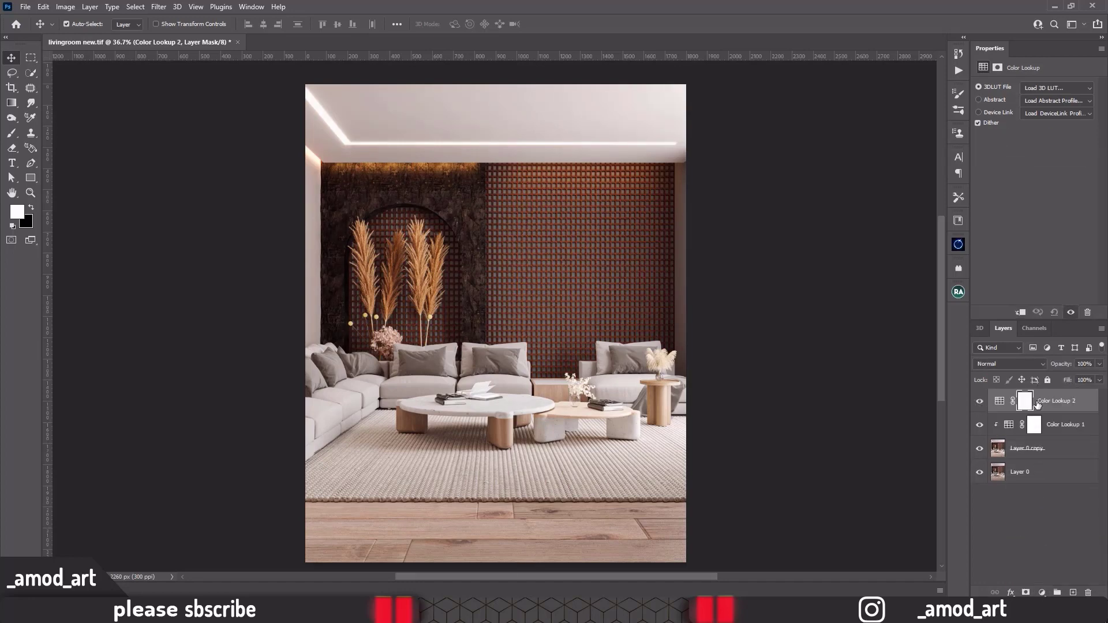
# Step: Set Color Lookup 2 to Cinema 4.CUBE at about 21% opacity and compare it on and off
pyautogui.click(1033, 89)
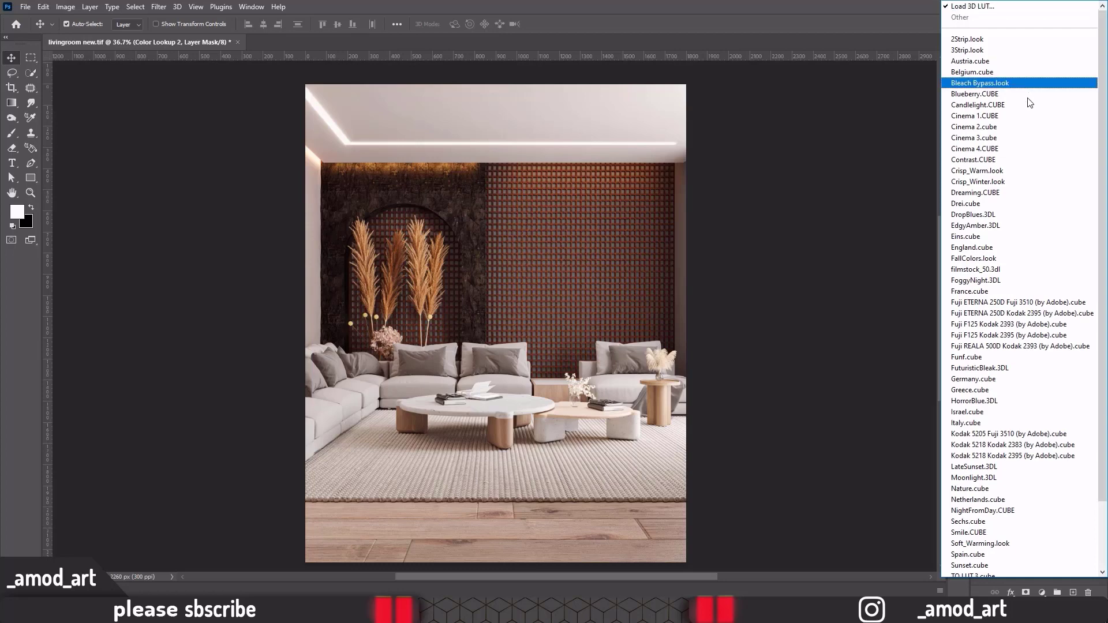
pyautogui.click(988, 138)
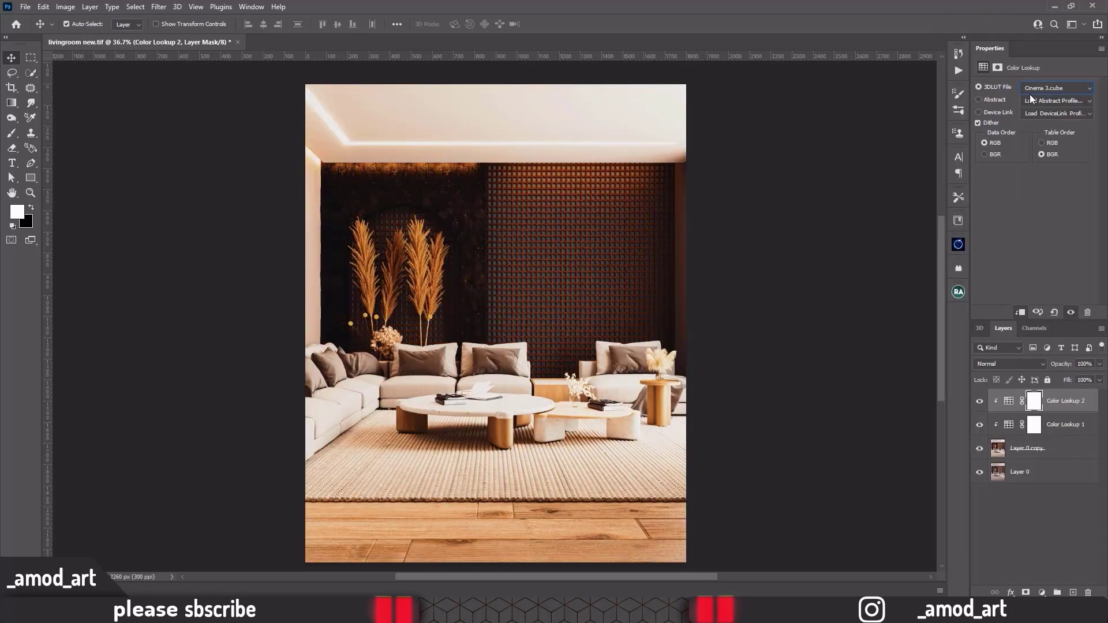
pyautogui.click(1034, 89)
pyautogui.click(974, 72)
pyautogui.moveTo(1059, 363); pyautogui.dragTo(1012, 365)
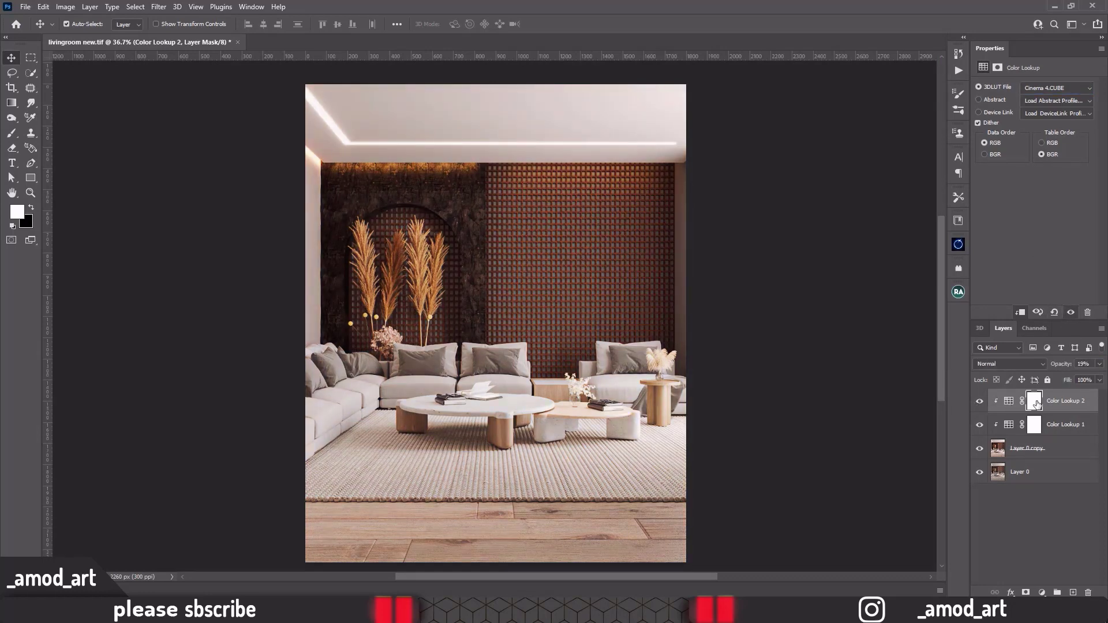
pyautogui.moveTo(1059, 367); pyautogui.dragTo(1063, 367)
pyautogui.click(980, 402)
pyautogui.click(980, 402)
pyautogui.click(1042, 593)
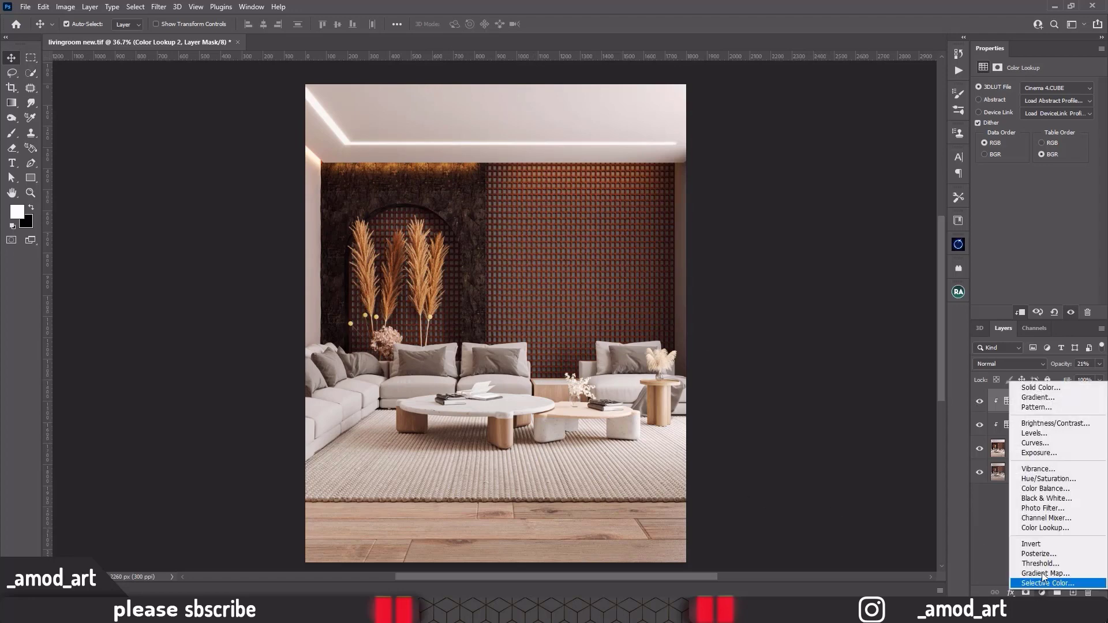
# Step: Add a third Color Lookup using TO LUT 7.cube at 9% opacity
pyautogui.click(1039, 527)
pyautogui.click(1033, 90)
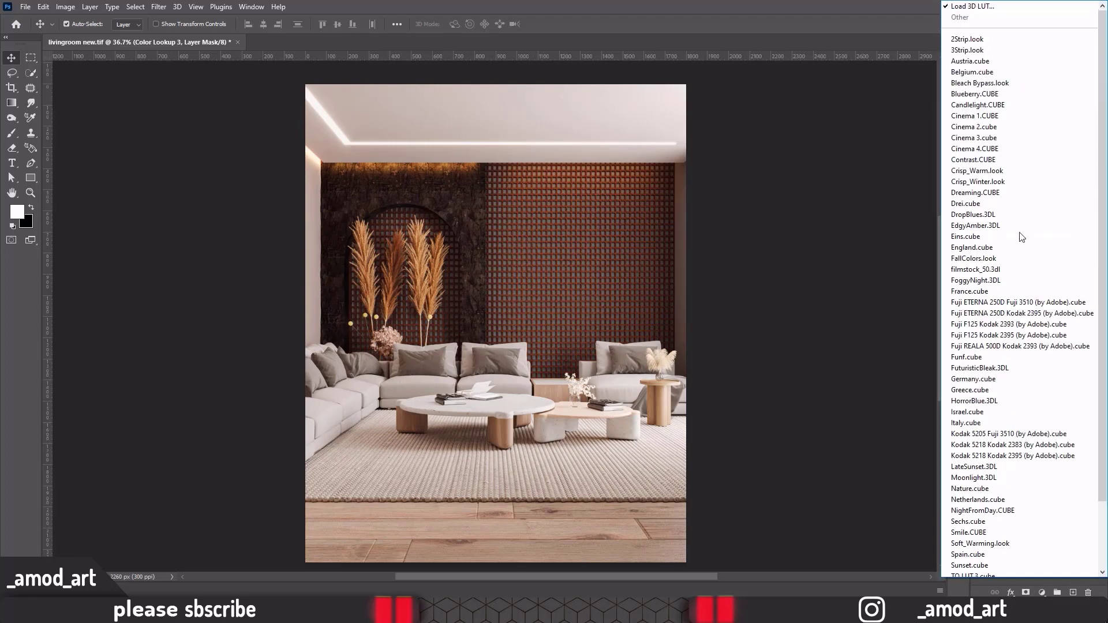
pyautogui.scroll(-1, 978, 545)
pyautogui.scroll(-1, 978, 546)
pyautogui.click(975, 499)
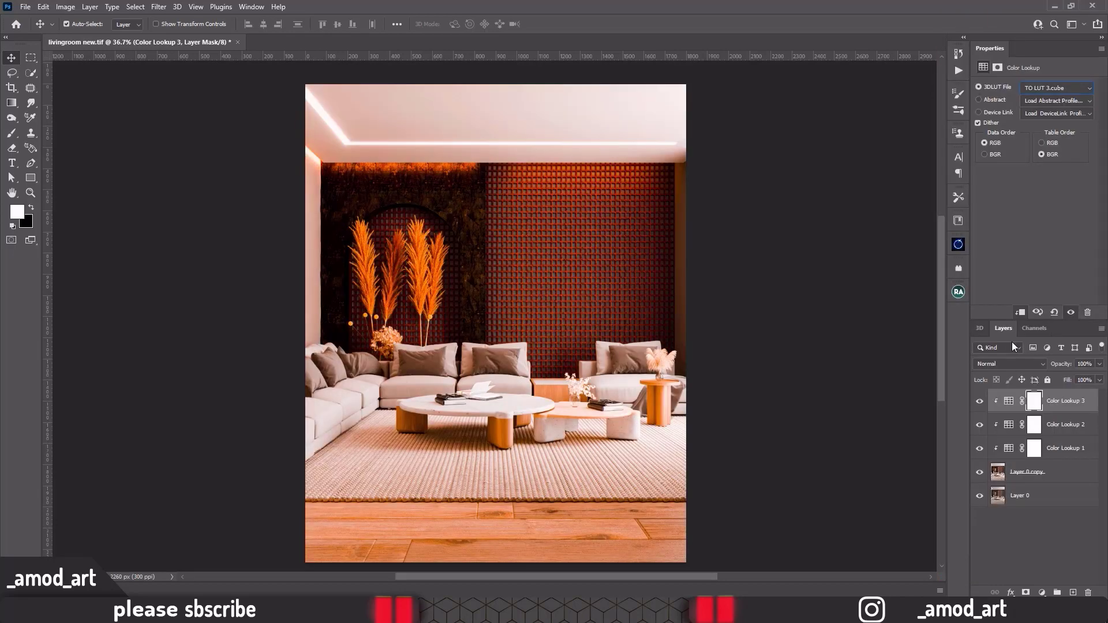
pyautogui.click(1046, 92)
pyautogui.click(982, 525)
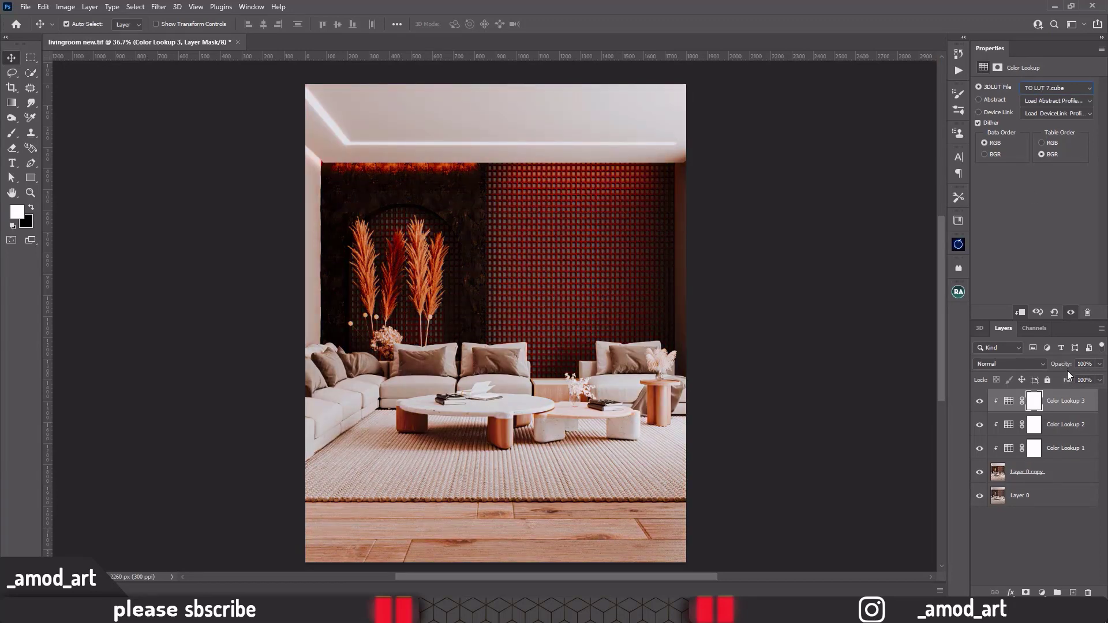
pyautogui.moveTo(1061, 364); pyautogui.dragTo(1008, 366)
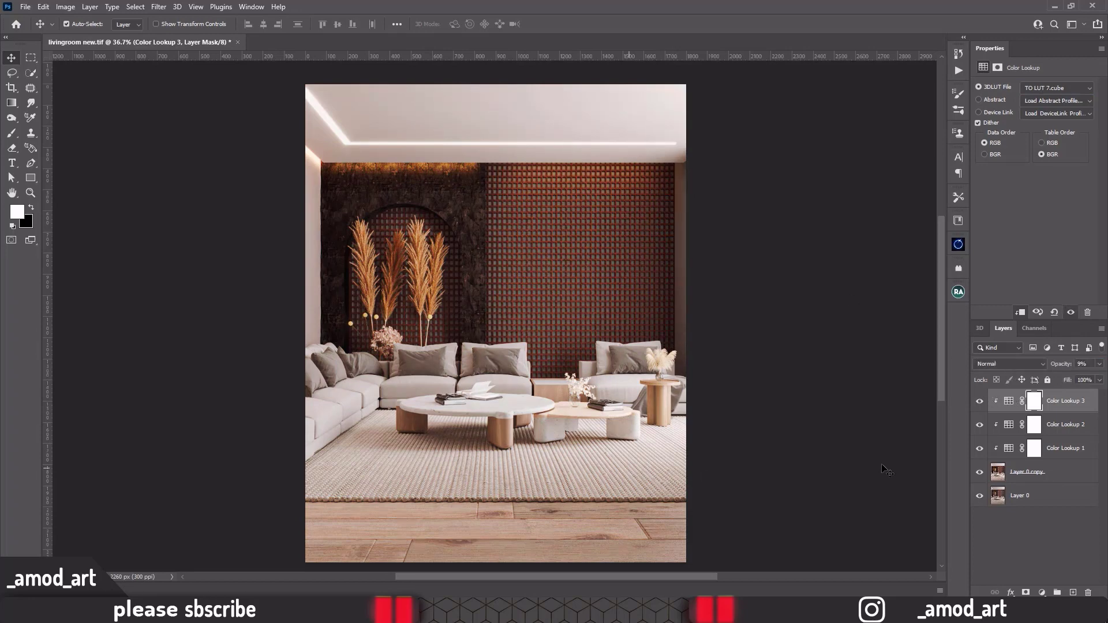
# Step: Merge Layer 0 copy and its lookup layers into one layer, then compare before and after
pyautogui.click(1042, 477)
pyautogui.hotkey('ctrl', 'e')
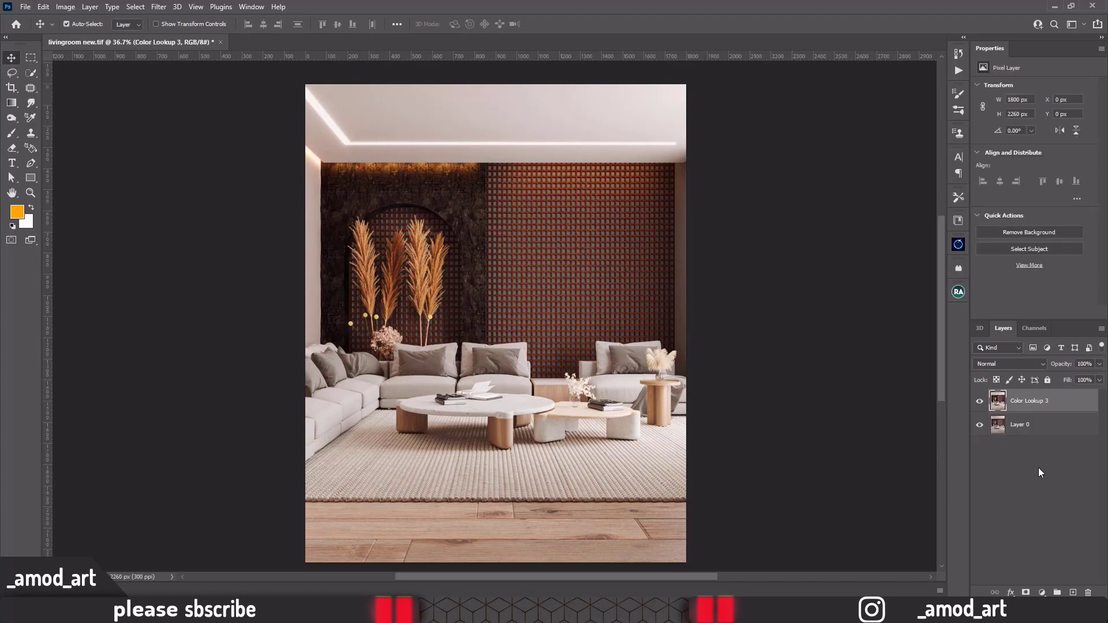
pyautogui.click(979, 401)
pyautogui.click(979, 401)
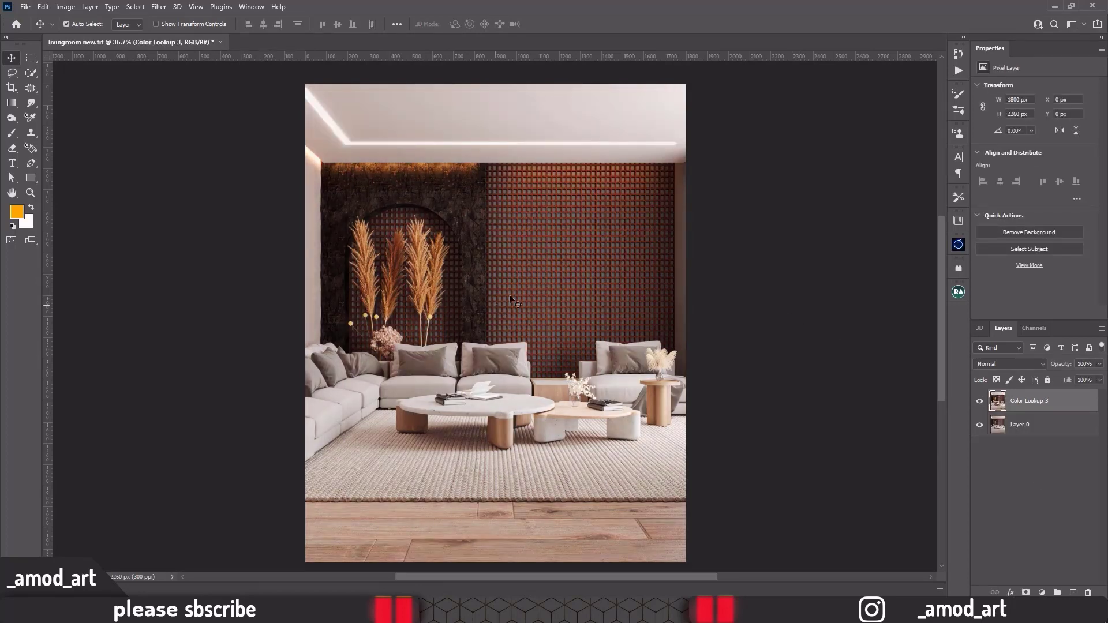